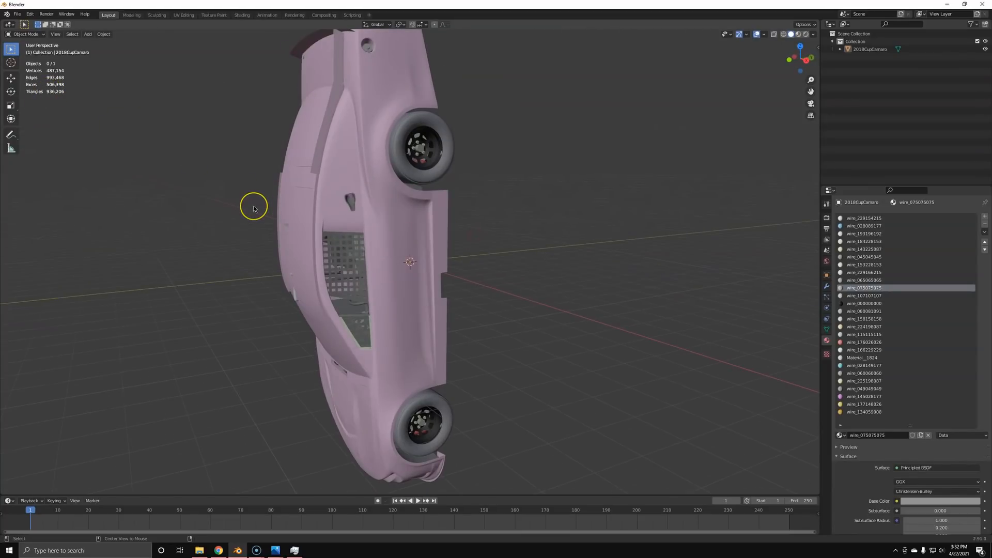
Step: Switch to File Explorer and view the reference images image00003.jpeg and MonsterStudio.png in the 00-IN folder
key(alt+Tab)
key(Tab)
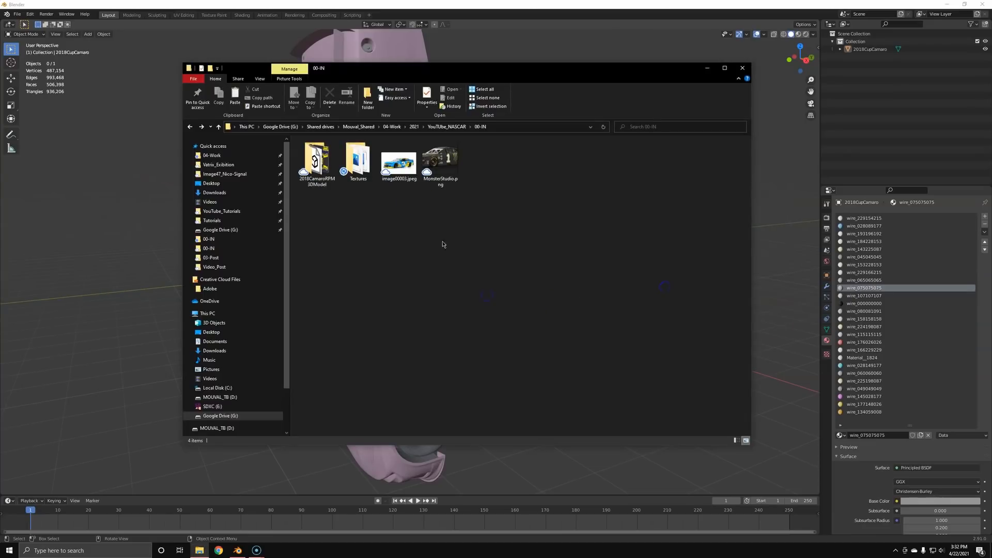
double_click(399, 164)
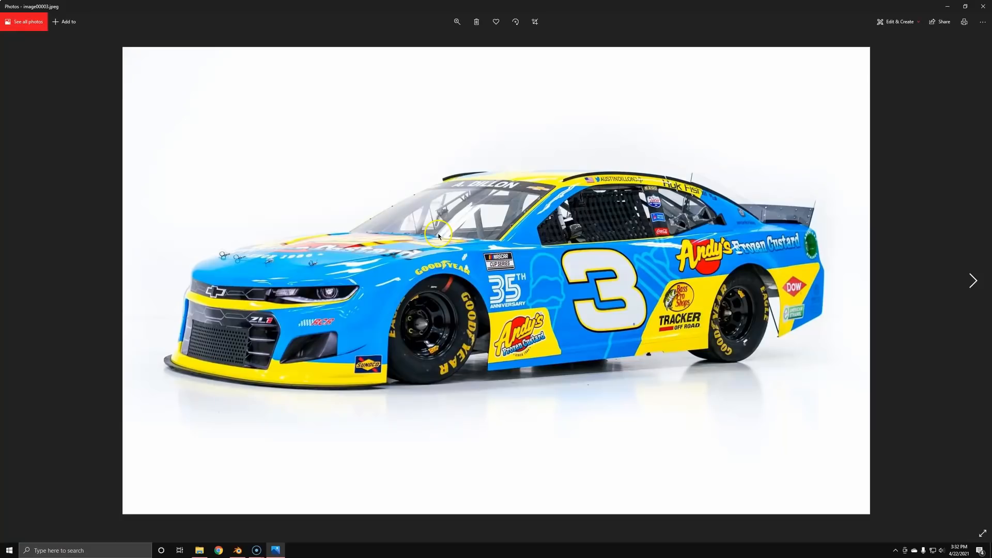
click(978, 287)
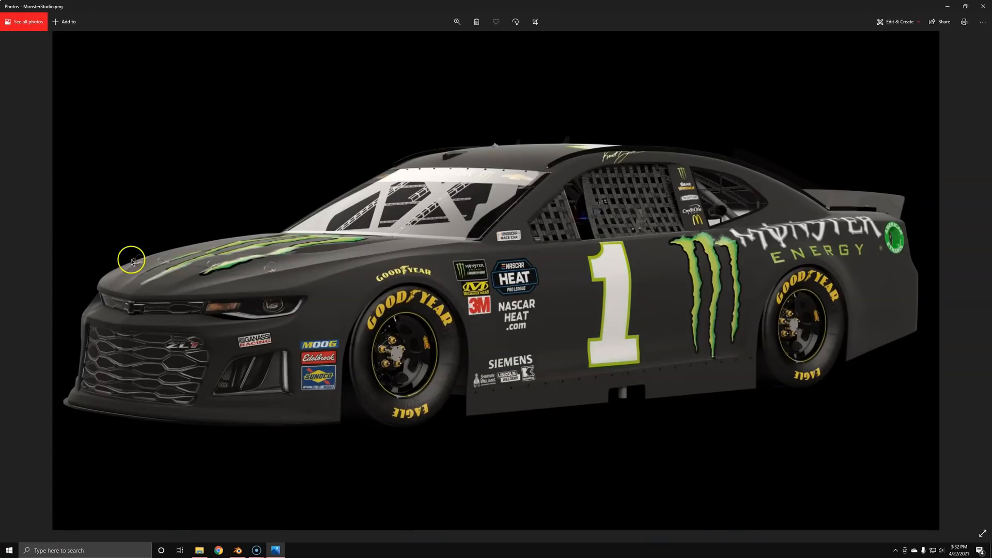
click(19, 285)
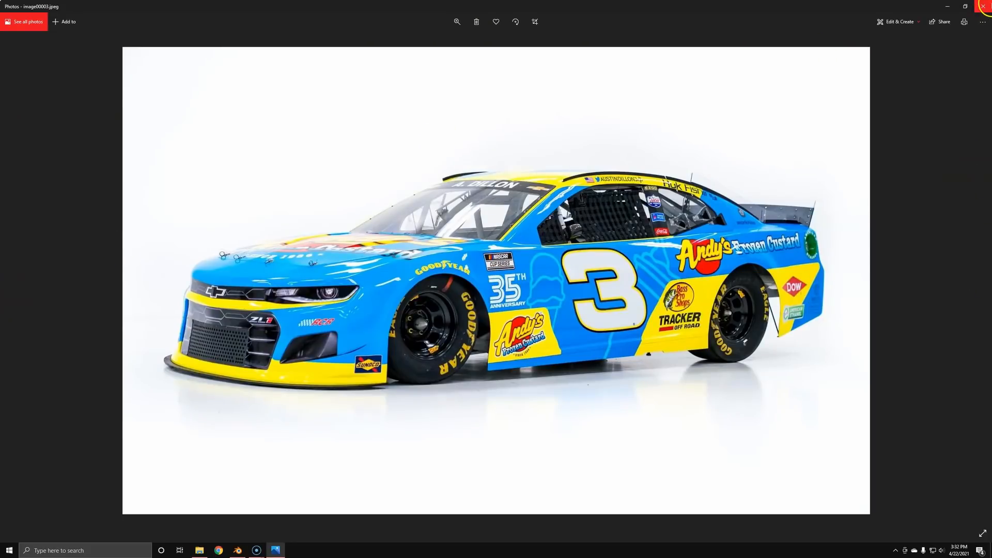
click(983, 6)
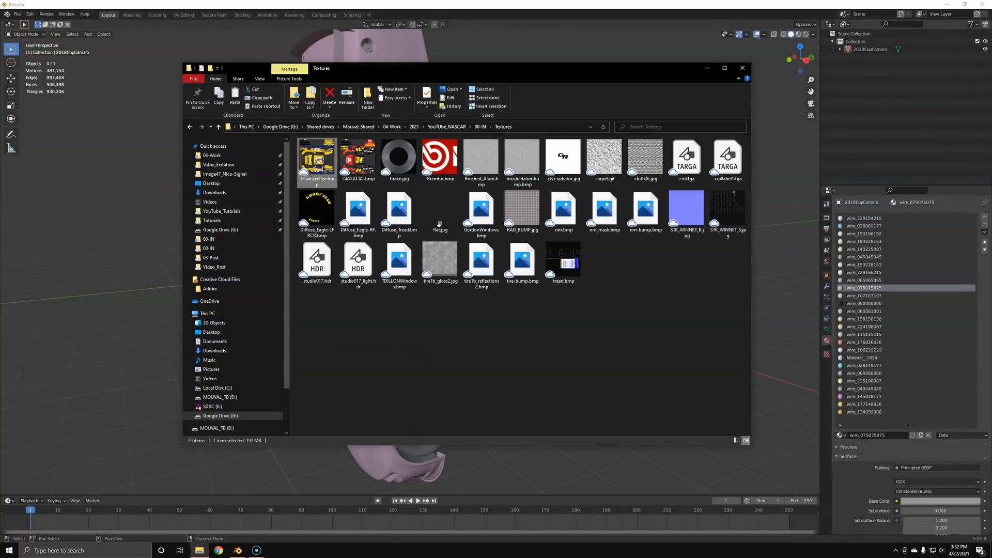
Step: View the livery texture 13TwistedTea.bmp and look over the other files in the Textures folder
double_click(323, 168)
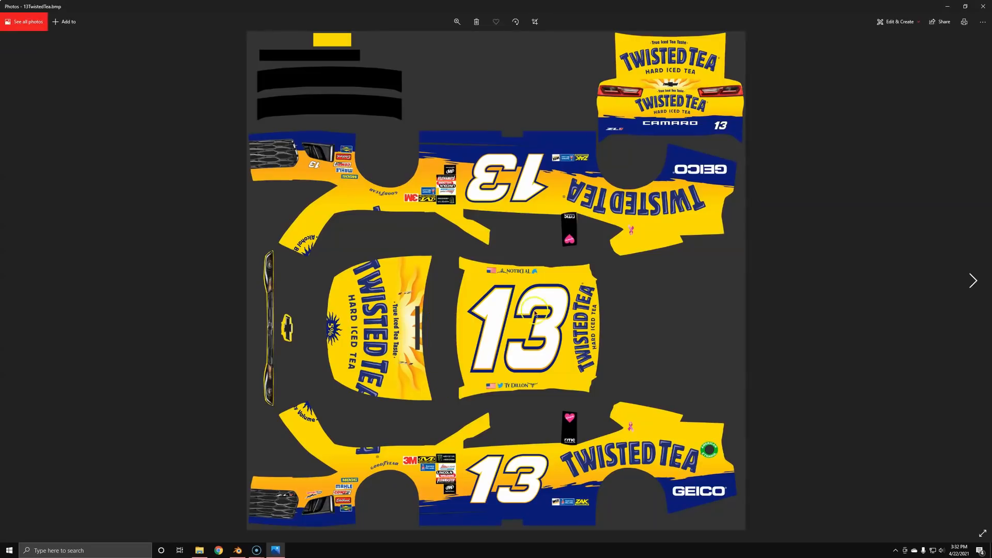
click(984, 6)
click(487, 258)
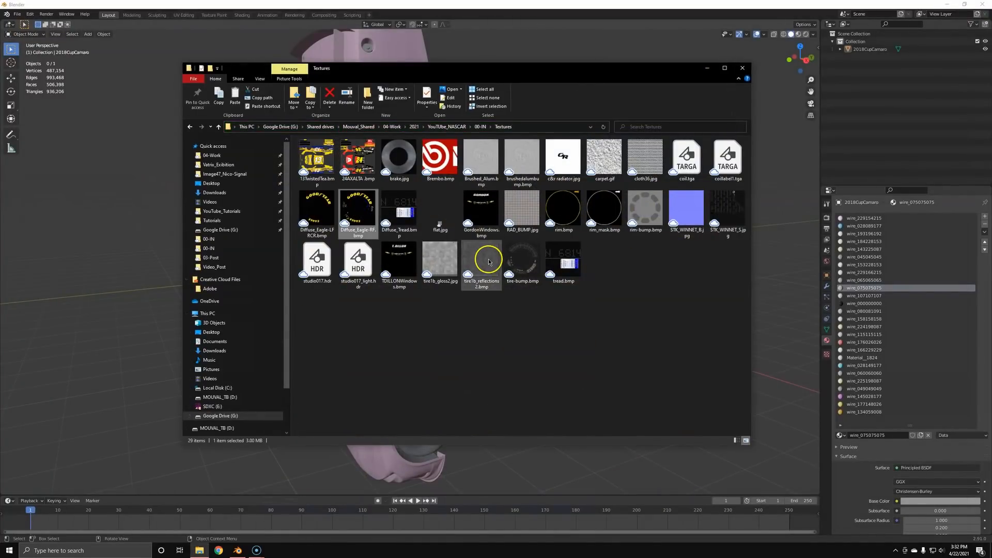
click(480, 164)
click(441, 160)
click(604, 162)
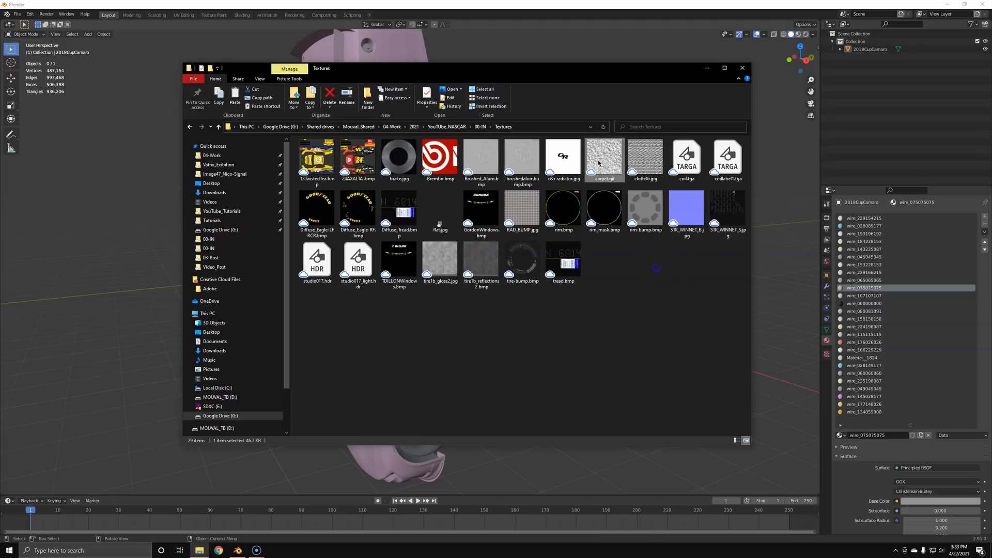
click(672, 324)
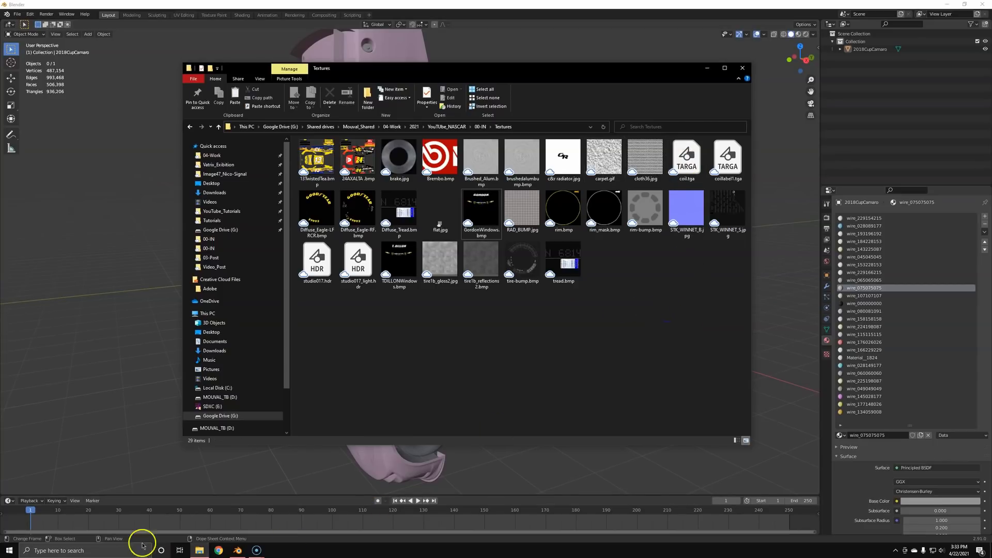
Step: Return to Blender and rotate the car model -90 degrees about the X axis to lay it level
click(7, 550)
click(515, 538)
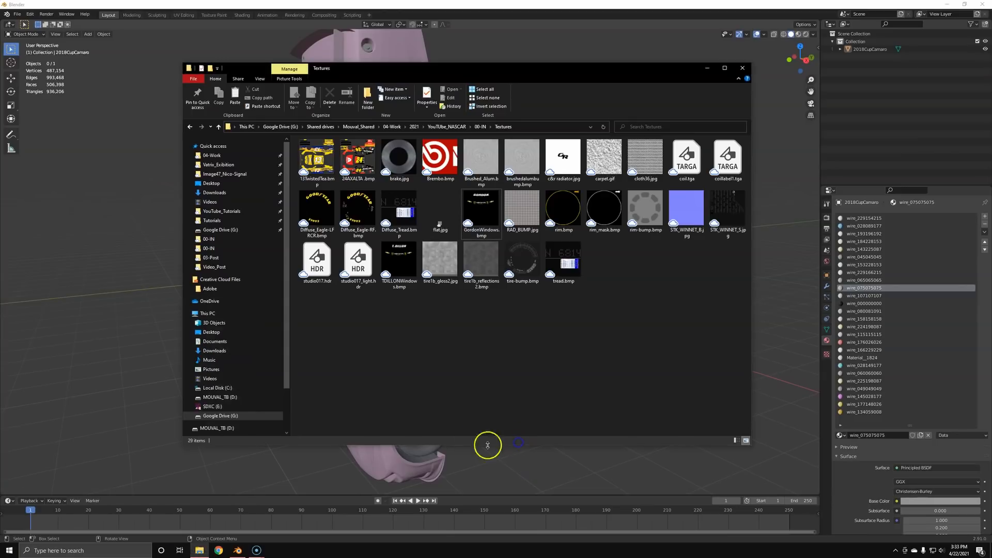
click(506, 474)
click(454, 401)
scroll(465, 393, down, 2)
text(rx90)
right_click(468, 387)
key(r)
key(x)
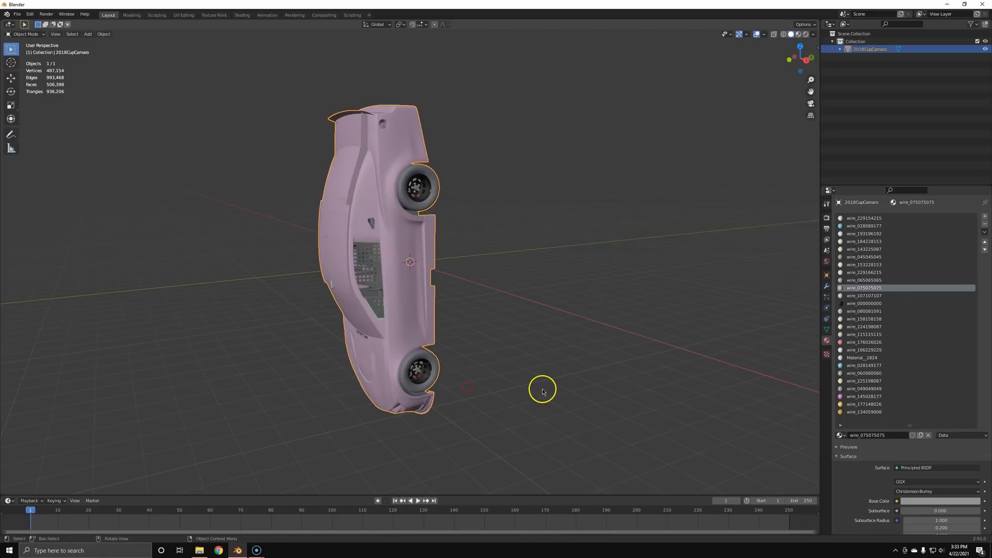
key(minus)
key(Return)
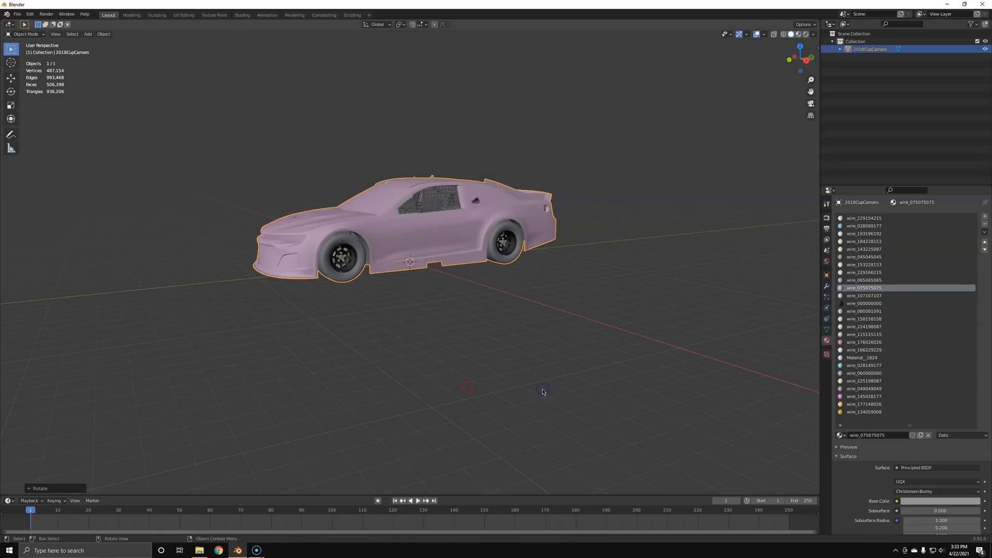
Step: Add a plane at the origin and scale it up into a large ground surface beneath the car
key(KP_1)
scroll(425, 392, up, 5)
middle_drag(456, 356, 386, 363)
scroll(343, 370, down, 5)
click(382, 339)
middle_drag(392, 289, 417, 352)
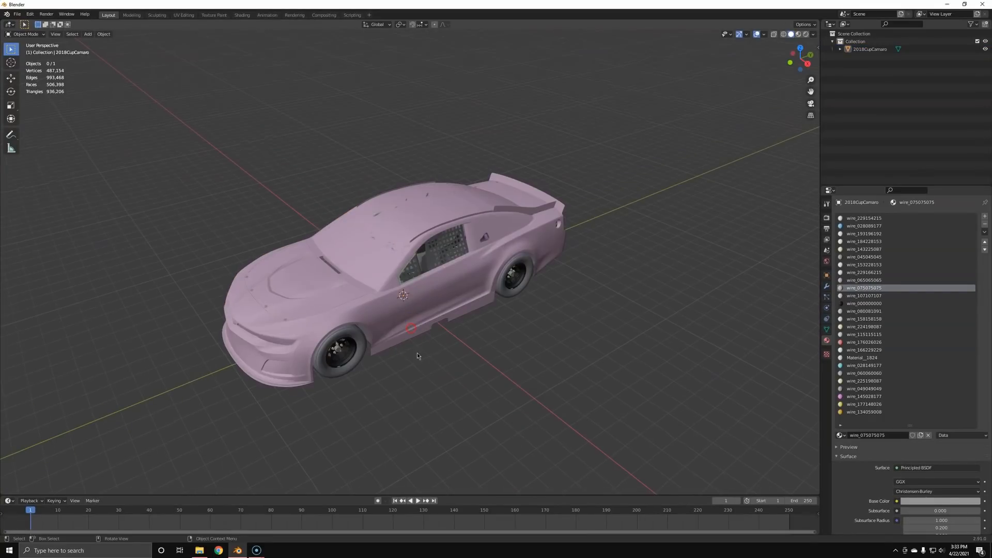
key(shift+a)
mouse_move(406, 356)
click(461, 166)
scroll(471, 379, down, 4)
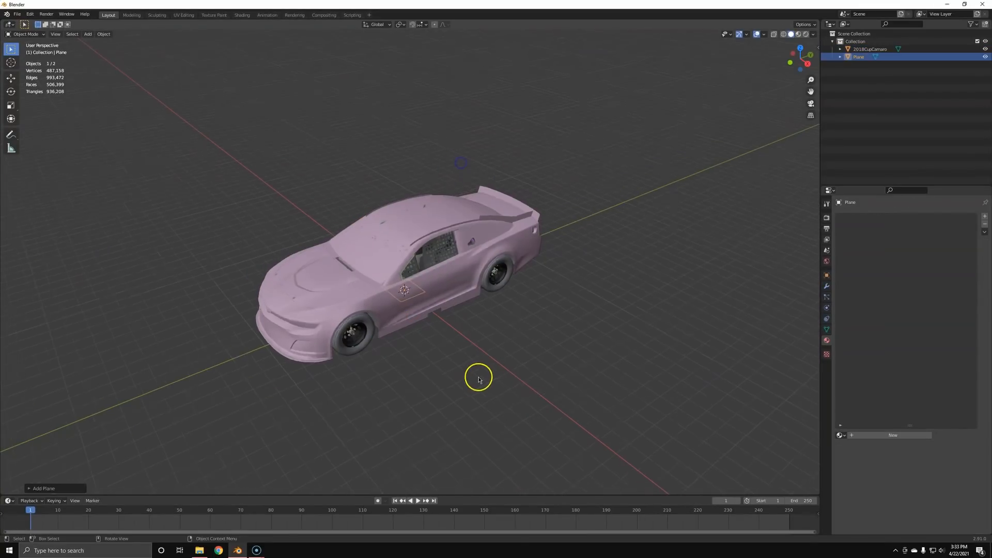
key(s)
click(133, 309)
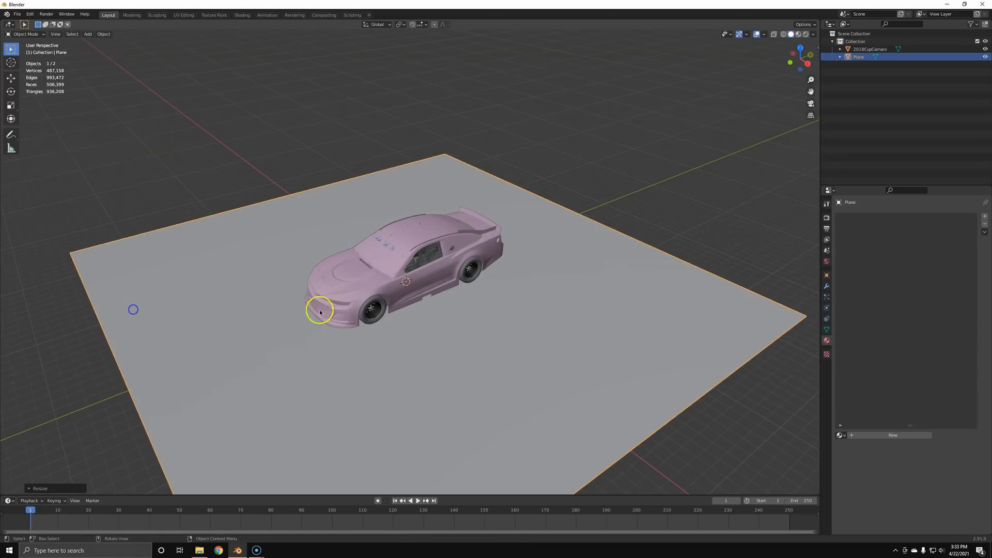
Step: Add a camera, move it away from the car, and clear its rotation
middle_drag(429, 308, 412, 288)
key(shift+a)
click(400, 401)
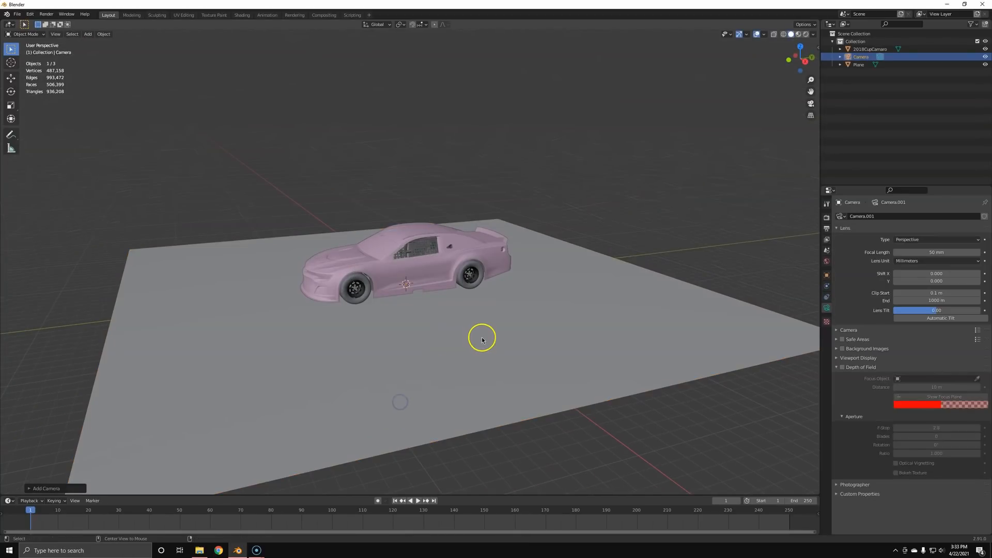
middle_drag(522, 335, 401, 281)
key(g)
click(288, 246)
key(alt+r)
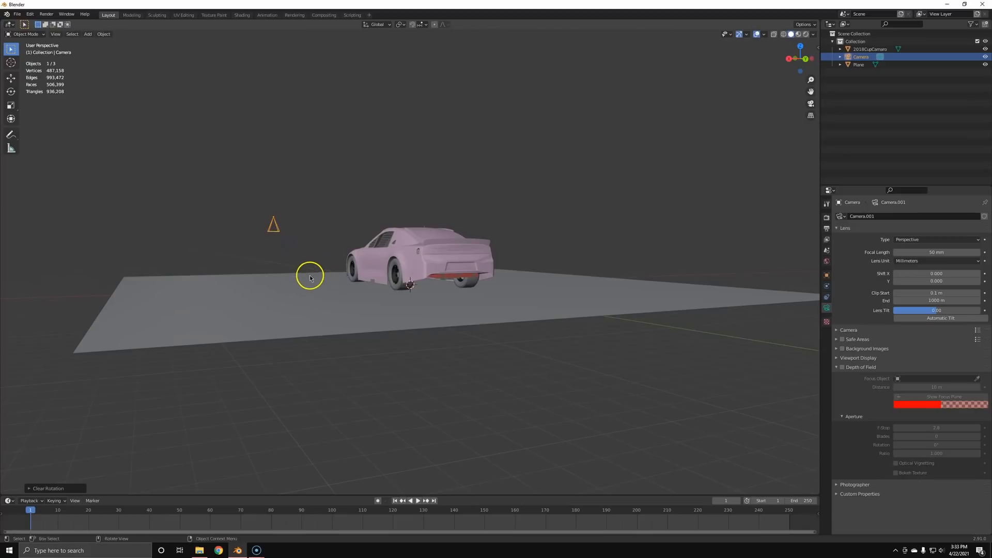
Step: Look through the camera, lock it to the view, and aim it at the car from the front side
key(KP_0)
key(n)
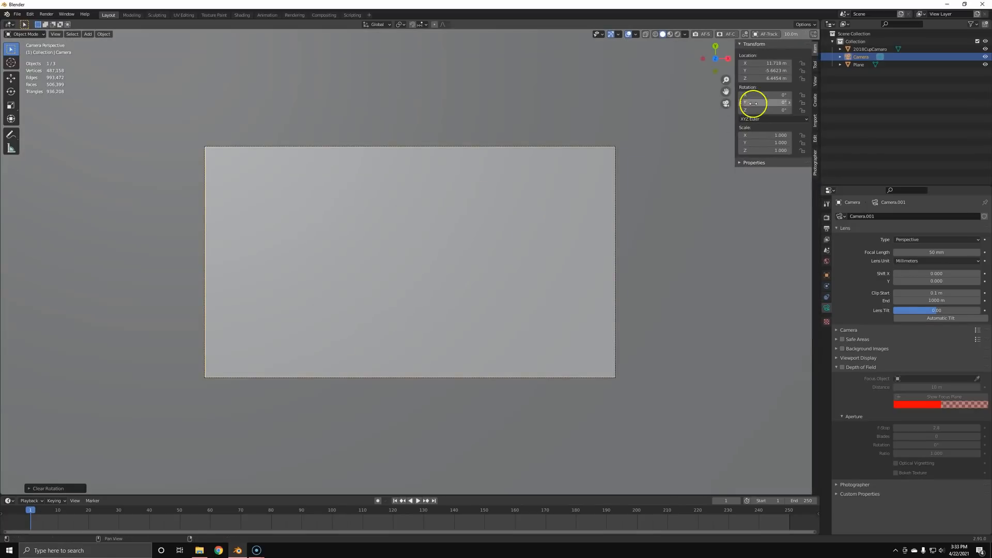
click(815, 81)
click(780, 139)
middle_drag(379, 272, 385, 171)
middle_drag(391, 226, 414, 239)
scroll(373, 293, down, 3)
middle_drag(373, 294, 407, 287)
Step: Open image00003.jpeg from the 00-IN folder and compare its car angle with the Blender camera view
key(alt+Tab)
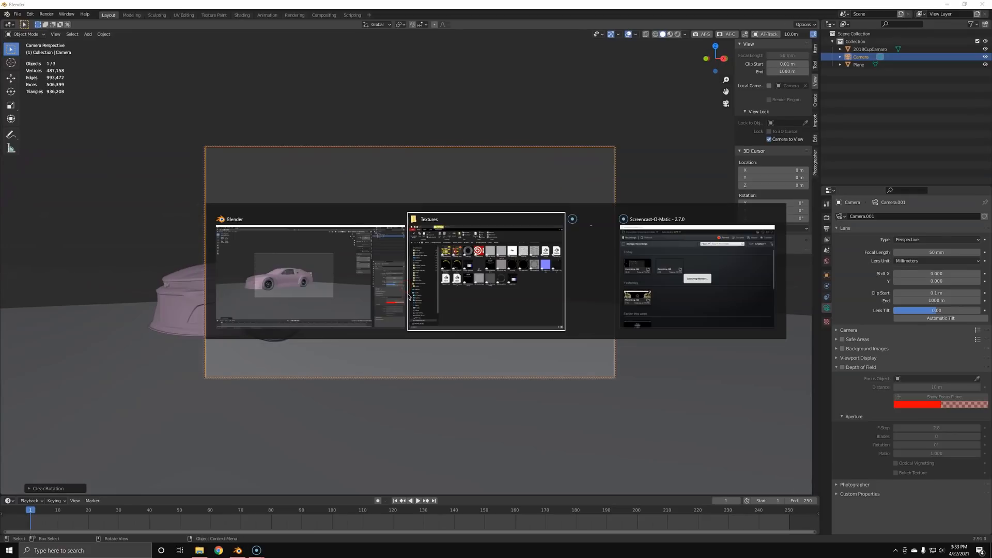
click(506, 303)
key(alt+Left)
double_click(393, 162)
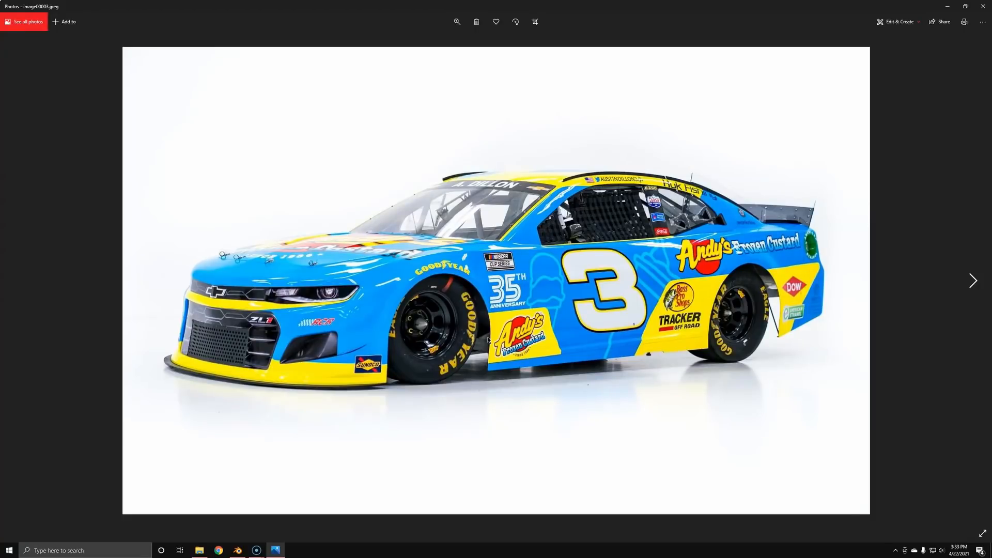
key(alt+Tab)
key(alt+Tab)
key(alt+Tab)
key(Tab)
Step: Center the car in the camera frame and set the camera's focal length to 70 mm
shift+middle_drag(397, 257, 529, 251)
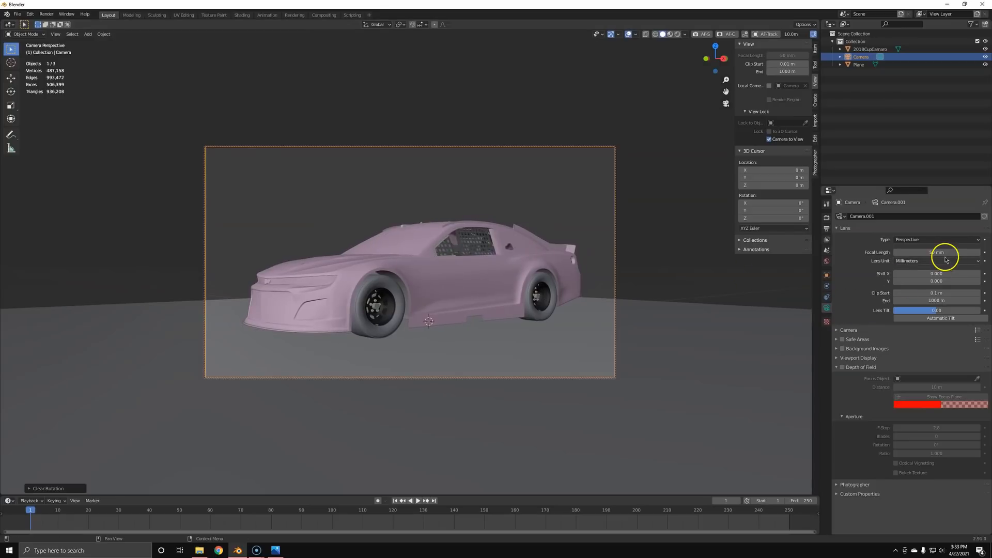
double_click(943, 253)
text(70)
key(Return)
scroll(477, 306, down, 2)
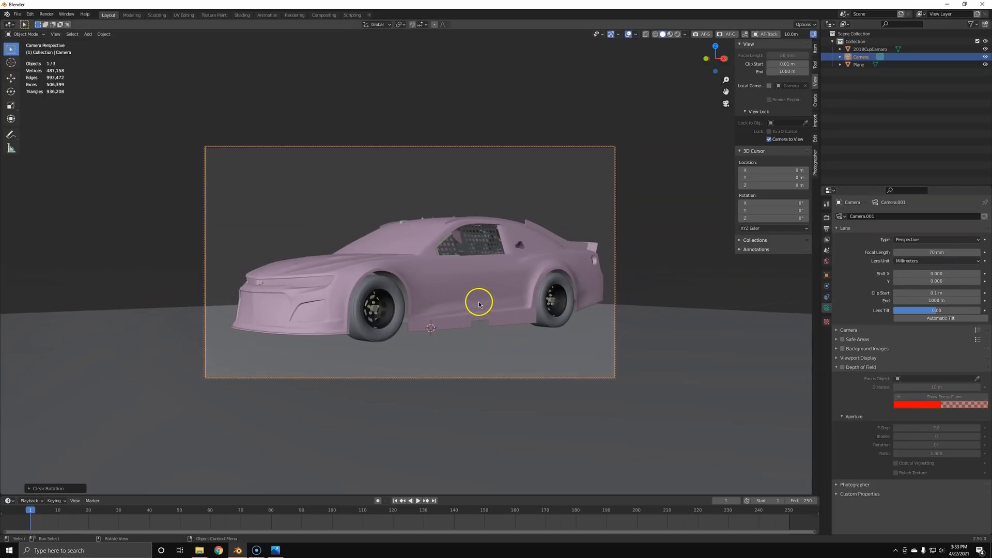
Step: Set the camera's focal length to 100 mm, reframe the car, and compare it with the reference photo
key(alt+Tab)
key(alt+Tab)
click(950, 252)
text(100)
key(Return)
scroll(385, 284, down, 6)
shift+middle_drag(424, 290, 429, 286)
key(alt+Tab)
key(alt+Tab)
Step: Set the camera's focal length to 75 mm and reposition the camera so the car fits the frame
click(941, 251)
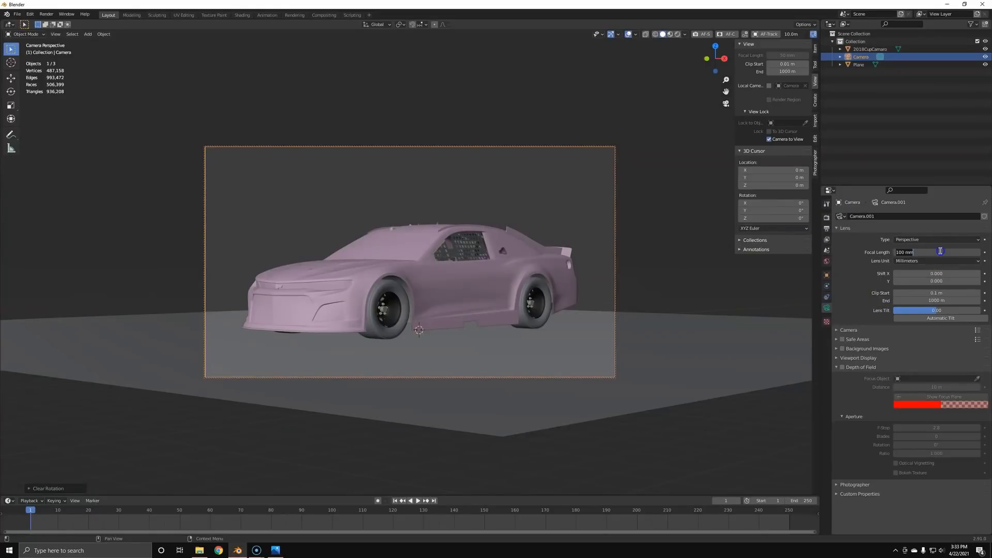
text(75)
key(Return)
scroll(411, 266, up, 3)
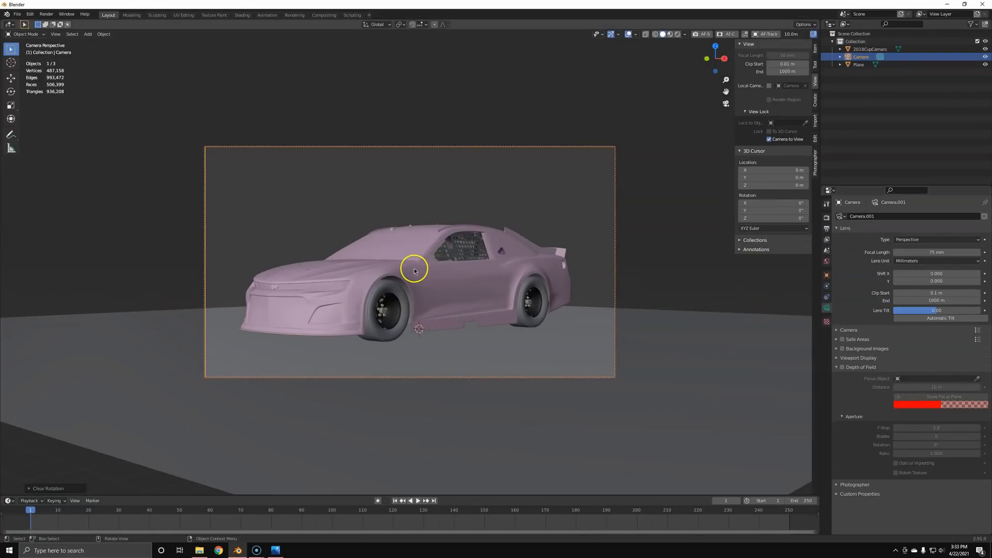
mouse_move(443, 255)
shift+middle_down()
mouse_move(439, 241)
mouse_move(454, 249)
shift+middle_up()
Step: Compare the camera framing with the reference images image00003.jpeg and MonsterStudio.png, then return to Blender
key(alt+Tab)
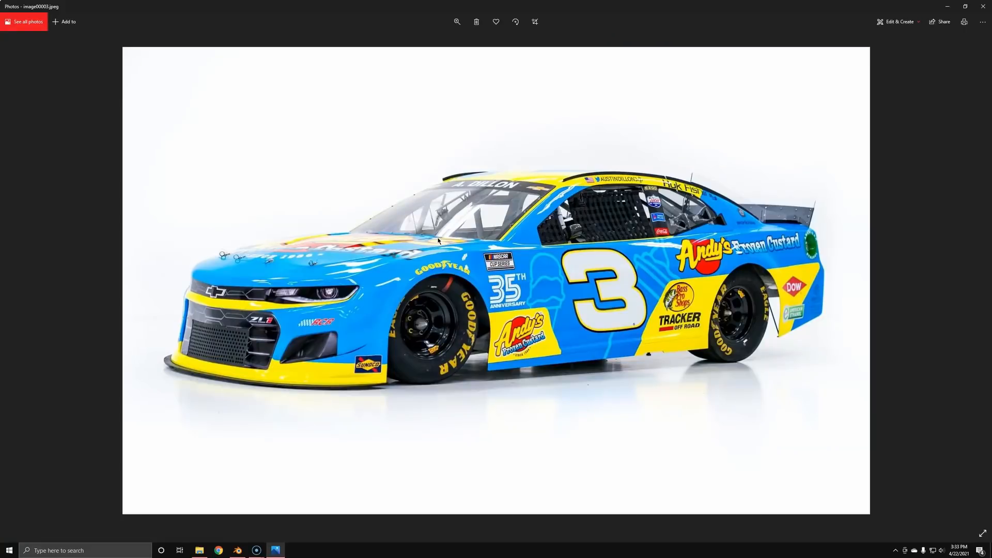
key(alt+Tab)
key(alt+Tab)
click(987, 265)
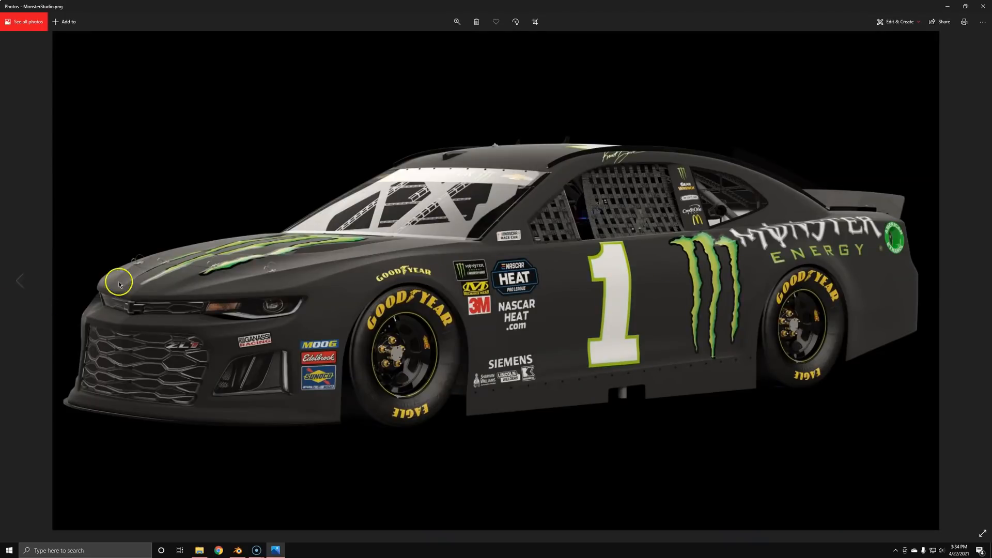
click(1, 307)
key(alt+Tab)
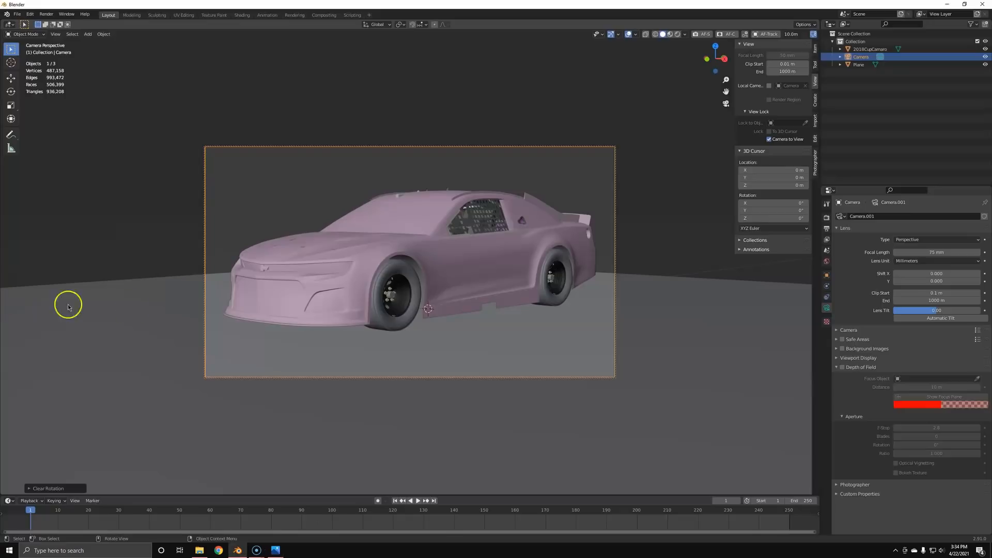
Step: Adjust the camera angle on the car to match the reference, then unlock the camera from the view
mouse_move(373, 276)
middle_down()
mouse_move(334, 273)
mouse_move(402, 283)
mouse_move(399, 270)
mouse_move(389, 279)
middle_up()
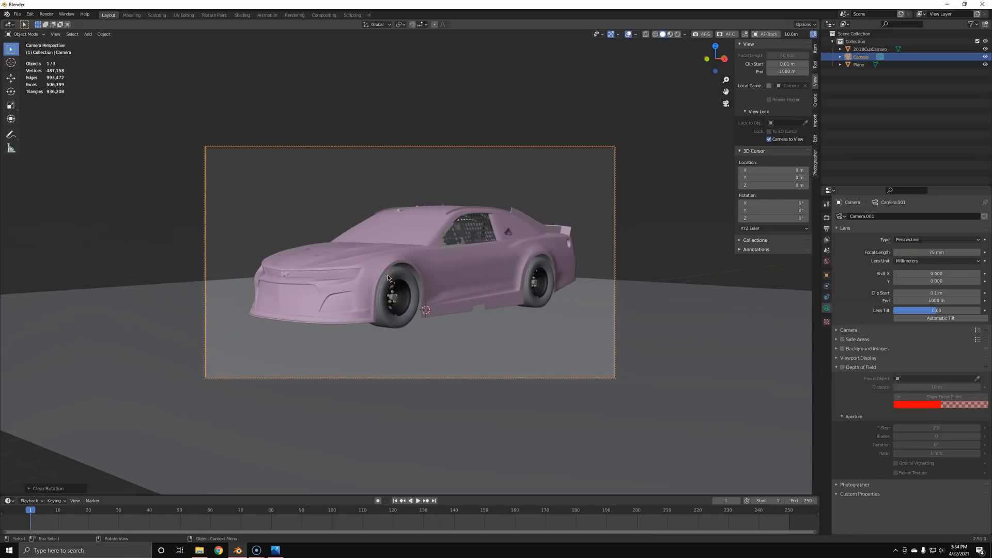
click(776, 141)
click(615, 219)
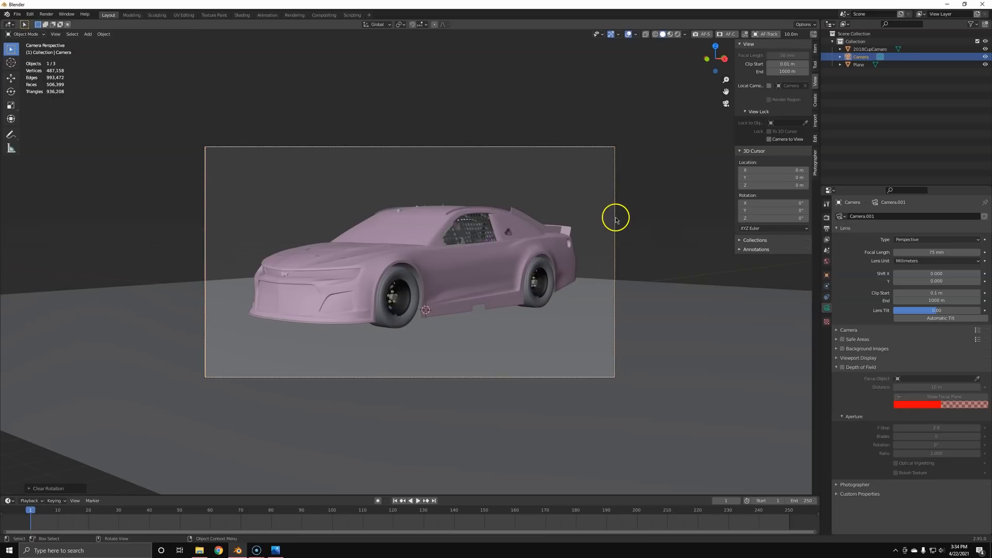
click(609, 243)
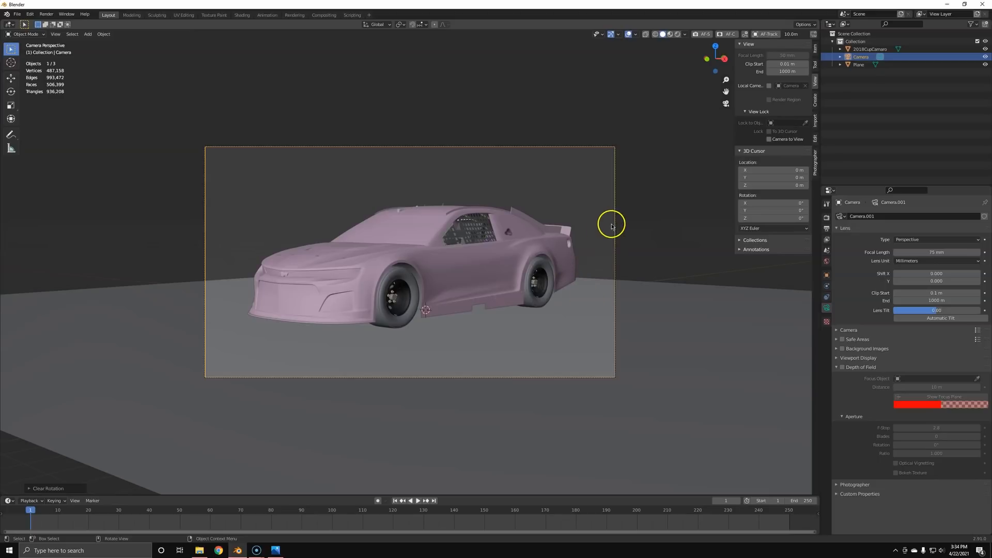
Step: Leave the camera view, select the car, and hide and unhide it to check that it is one object
middle_drag(492, 297, 424, 330)
scroll(470, 312, up, 3)
click(424, 331)
key(KP_Decimal)
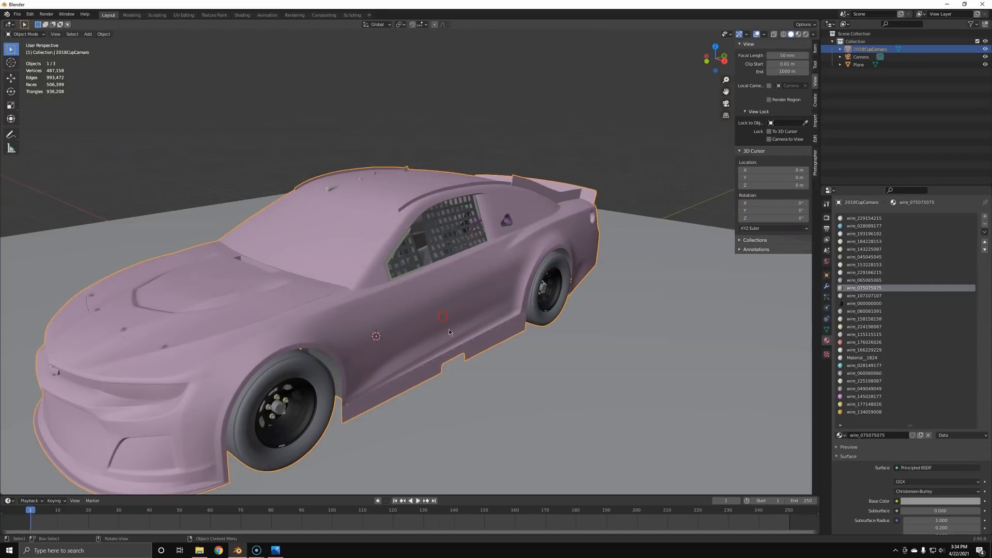
key(h)
key(alt+h)
middle_drag(437, 337, 432, 291)
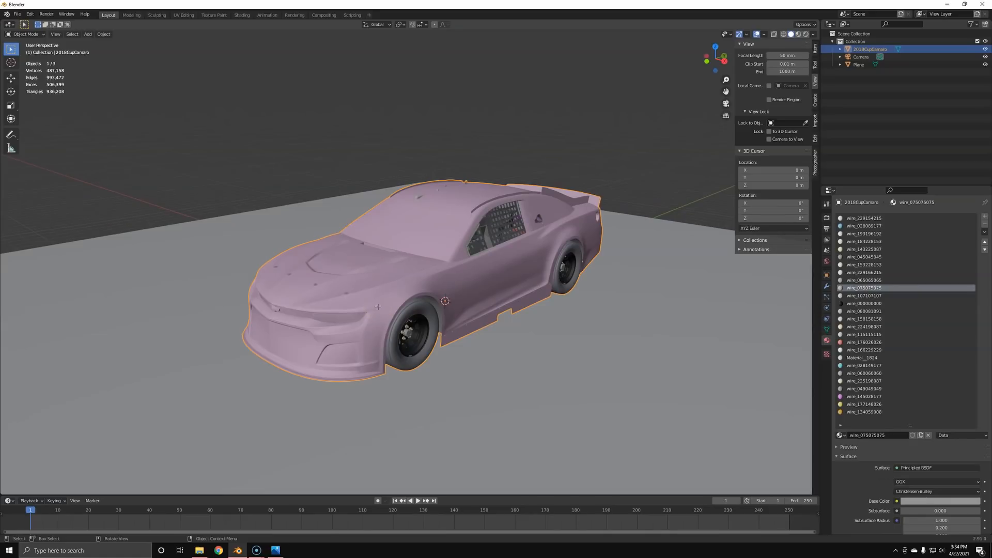
Step: Separate the whole car mesh by material in Edit Mode, and switch to the reference photo during processing
key(Tab)
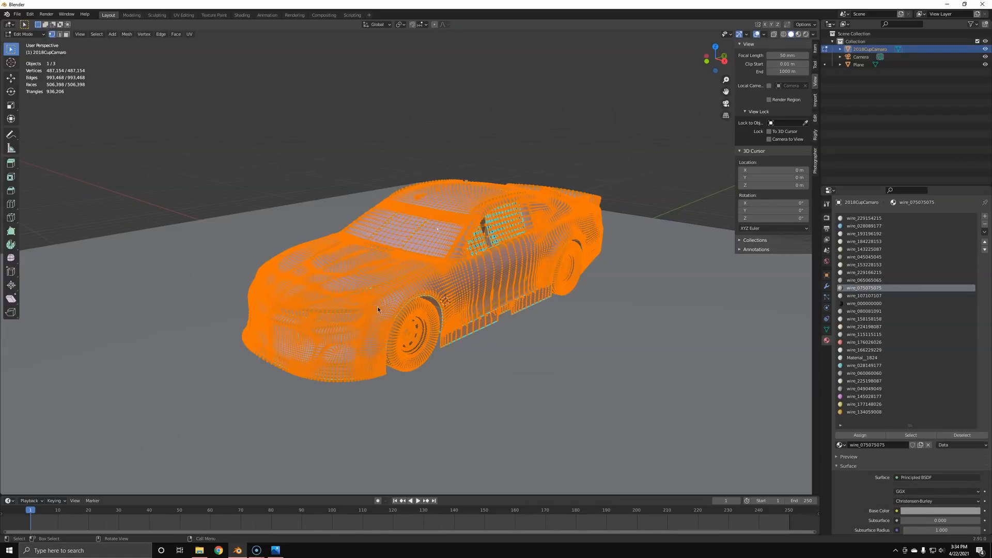
key(p)
click(351, 317)
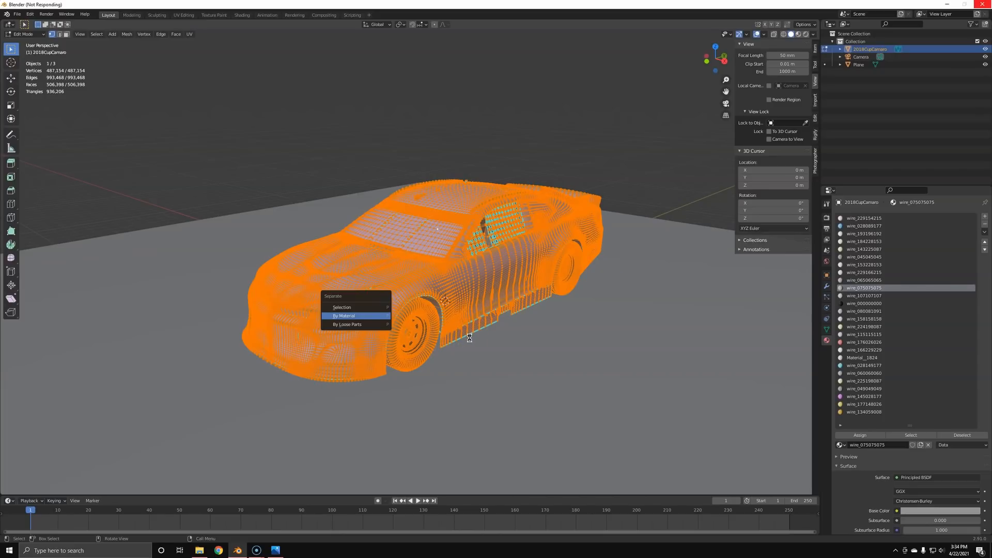
key(alt+Tab)
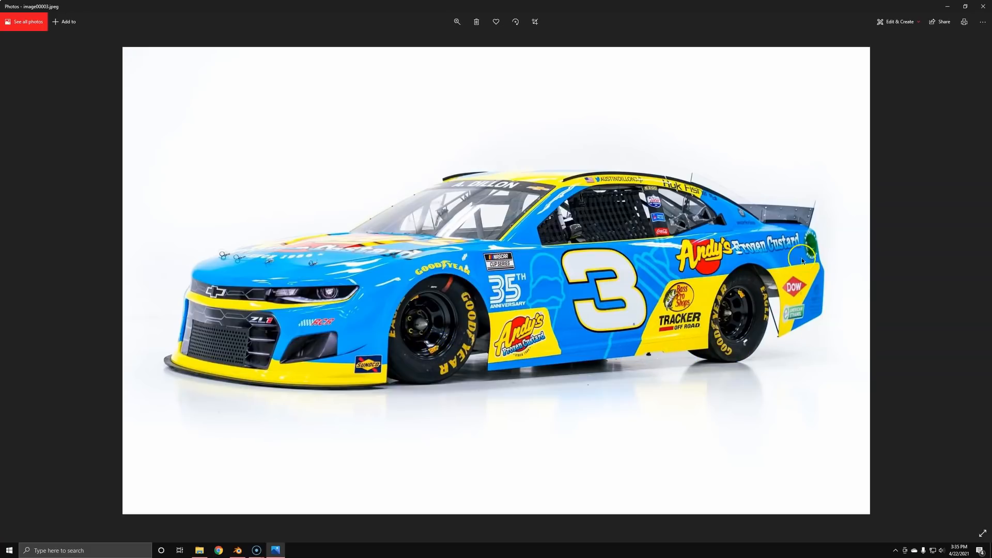
Step: Switch back to Blender and leave Edit Mode on the separated car mesh
key(alt+Tab)
scroll(436, 298, up, 2)
scroll(437, 305, down, 3)
key(Tab)
middle_drag(402, 247, 433, 291)
Step: Grab individual car parts to check that they move separately, cancelling each move
click(381, 277)
key(g)
right_click(525, 206)
middle_drag(489, 225, 545, 271)
key(g)
right_click(339, 58)
Step: Examine the hood, windshield and roof area up close and unhide all hidden objects
key(Delete)
middle_drag(397, 284, 443, 299)
scroll(421, 268, up, 9)
scroll(448, 281, down, 5)
click(478, 255)
scroll(472, 286, down, 4)
scroll(451, 304, up, 4)
key(alt+h)
scroll(437, 324, up, 6)
scroll(437, 324, down, 2)
scroll(437, 324, down, 3)
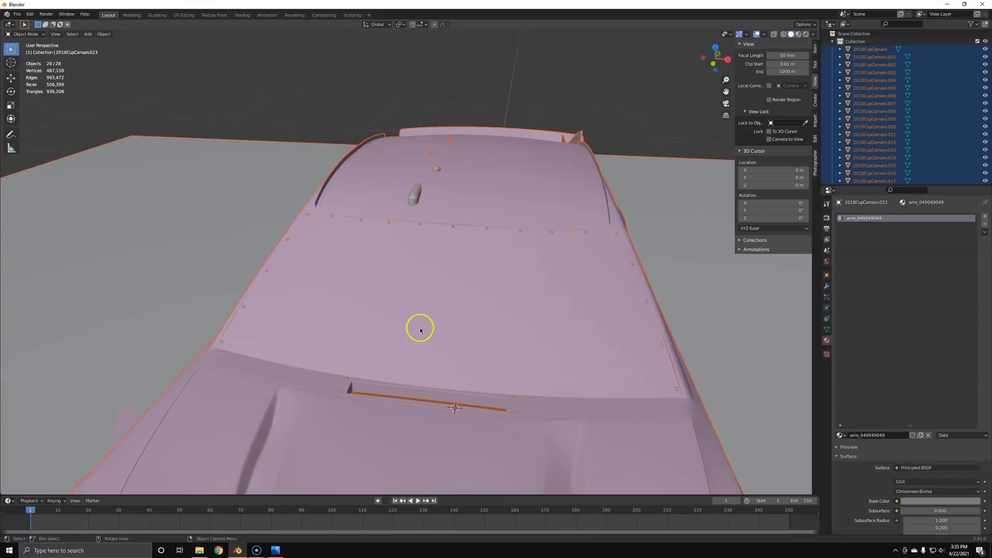
Step: Hide the car's body shell and examine the exposed roll cage and chassis
click(423, 293)
key(h)
scroll(434, 260, down, 4)
middle_drag(434, 259, 431, 298)
middle_drag(452, 306, 494, 323)
scroll(397, 321, up, 3)
scroll(443, 339, up, 3)
middle_drag(419, 298, 466, 302)
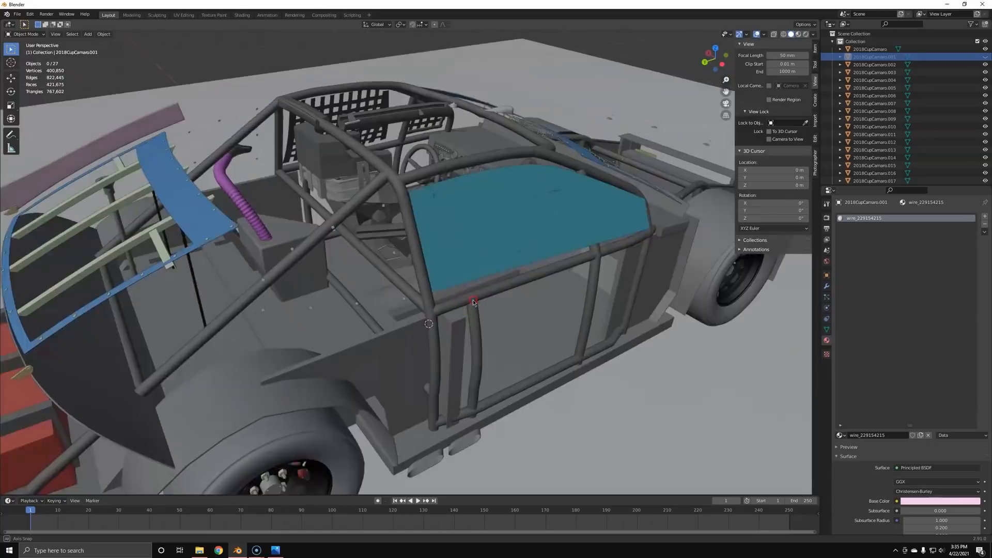
Step: Inspect the chassis front, windshield frame, cockpit and steering wheel from several angles
scroll(434, 303, down, 5)
middle_drag(398, 301, 349, 272)
scroll(347, 322, up, 3)
middle_drag(250, 260, 380, 338)
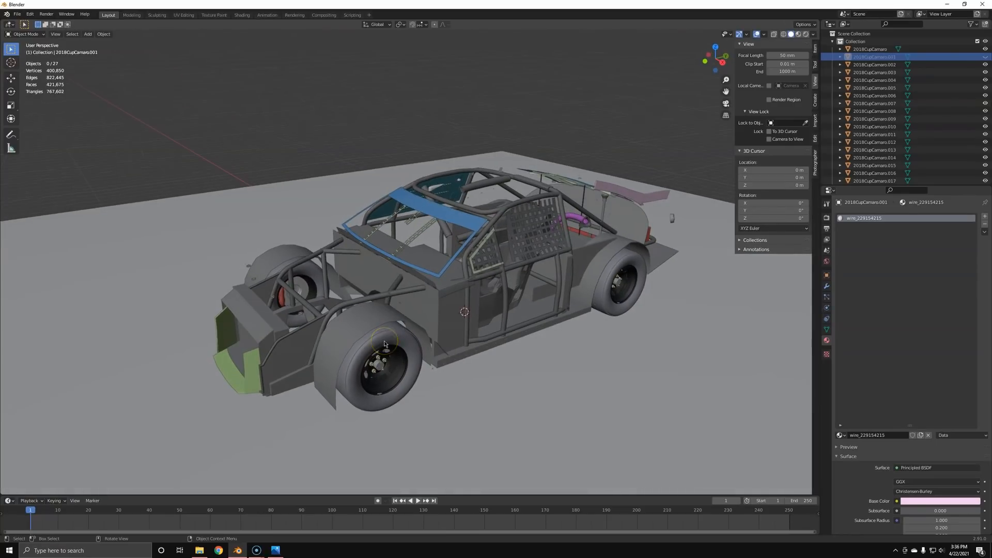
scroll(391, 341, up, 3)
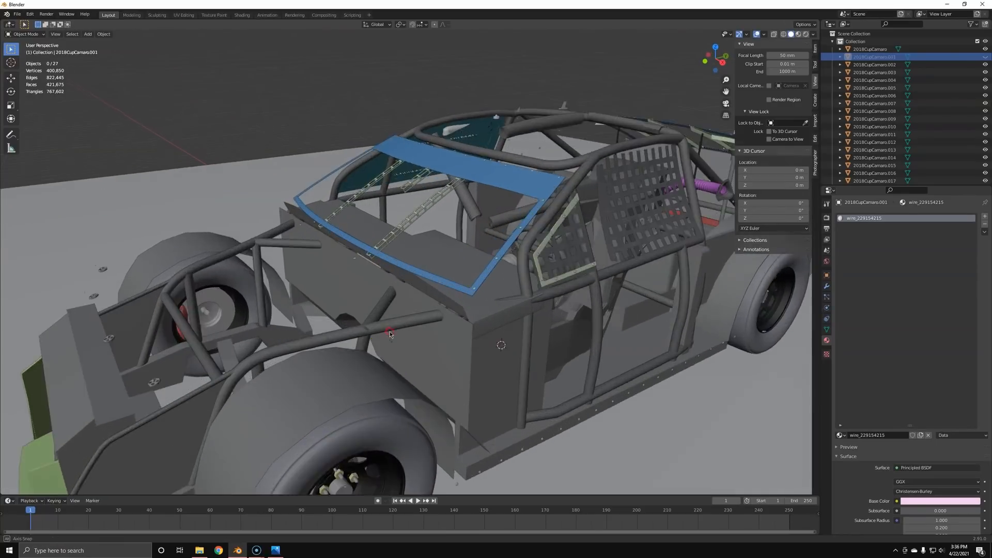
middle_drag(503, 256, 527, 255)
middle_drag(465, 305, 502, 310)
scroll(463, 273, up, 4)
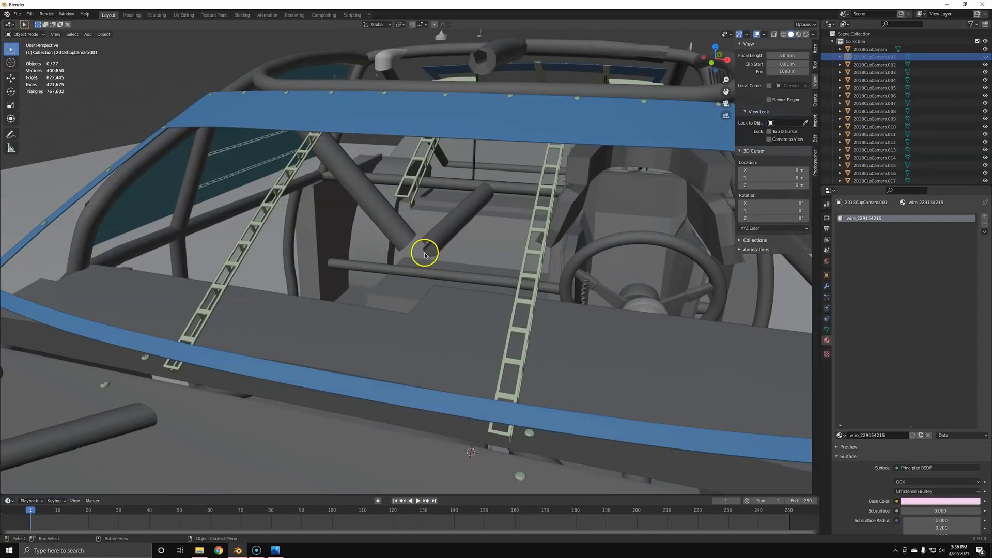
scroll(338, 340, down, 5)
middle_drag(428, 339, 491, 336)
scroll(516, 328, down, 5)
scroll(434, 297, up, 3)
middle_drag(426, 294, 490, 275)
Step: Unhide the body shell, deselect everything and return to the camera view
key(alt+h)
key(a)
key(a)
shift+middle_drag(618, 270, 279, 313)
key(KP_0)
click(309, 341)
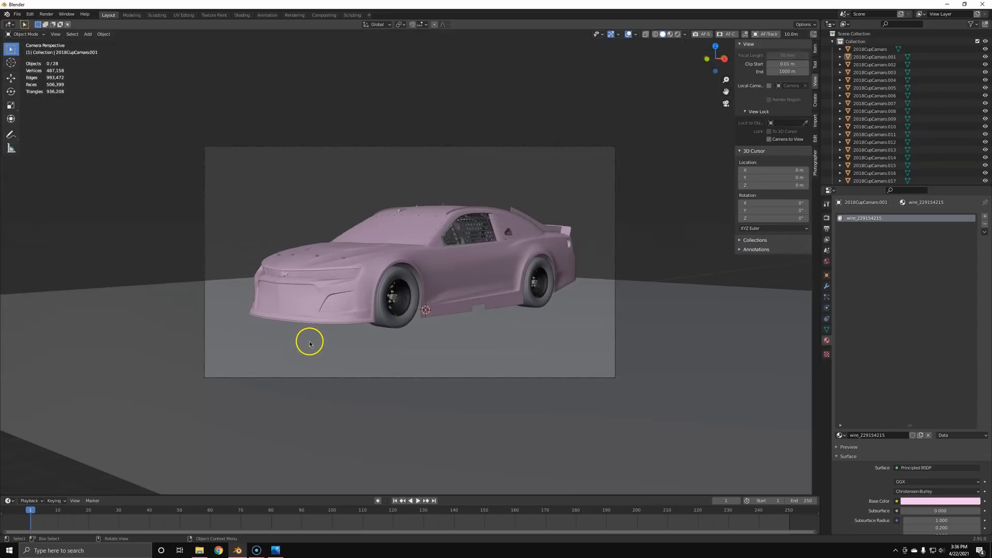
scroll(372, 312, up, 2)
Step: Select the car body, split the 3D viewport vertically and turn the new area into an Image Editor
click(306, 250)
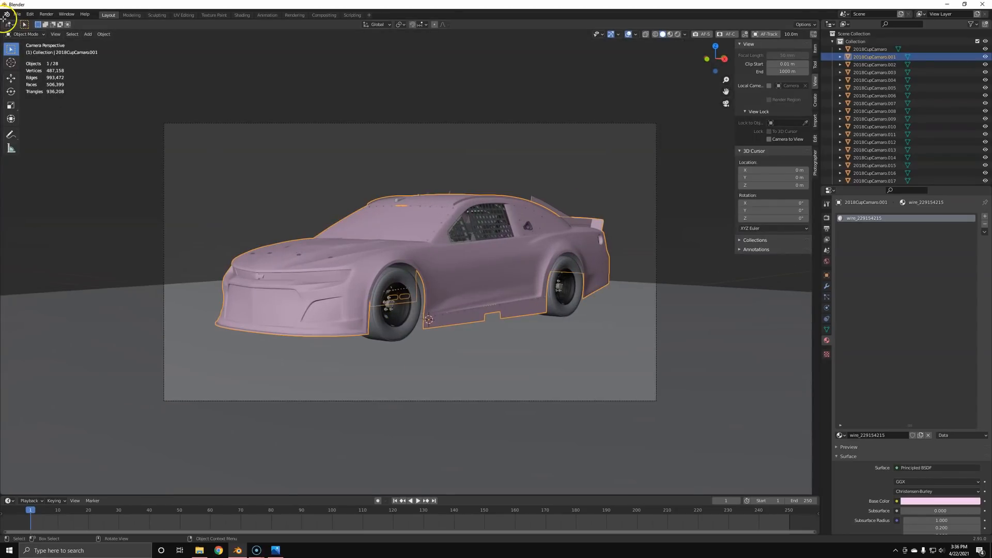
drag(3, 19, 305, 77)
click(7, 24)
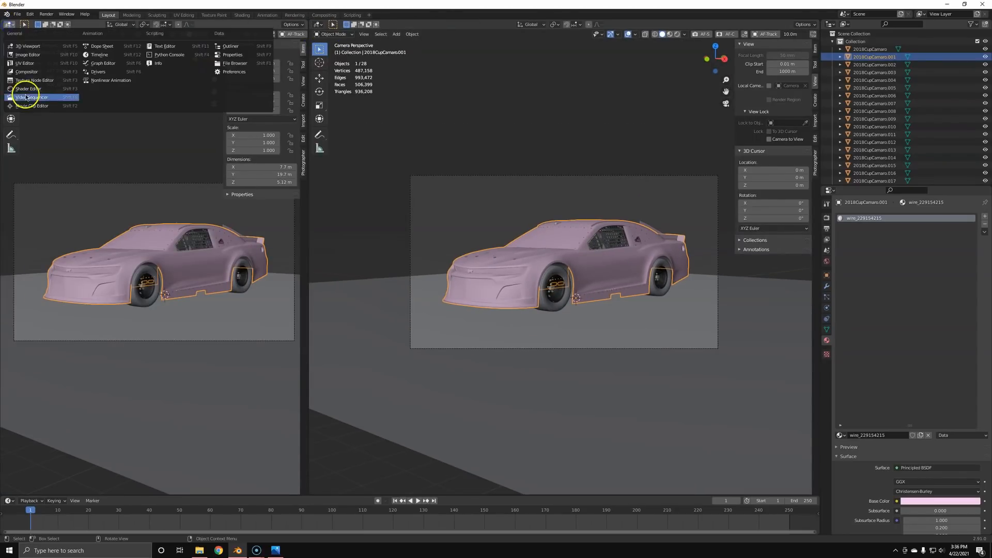
click(28, 54)
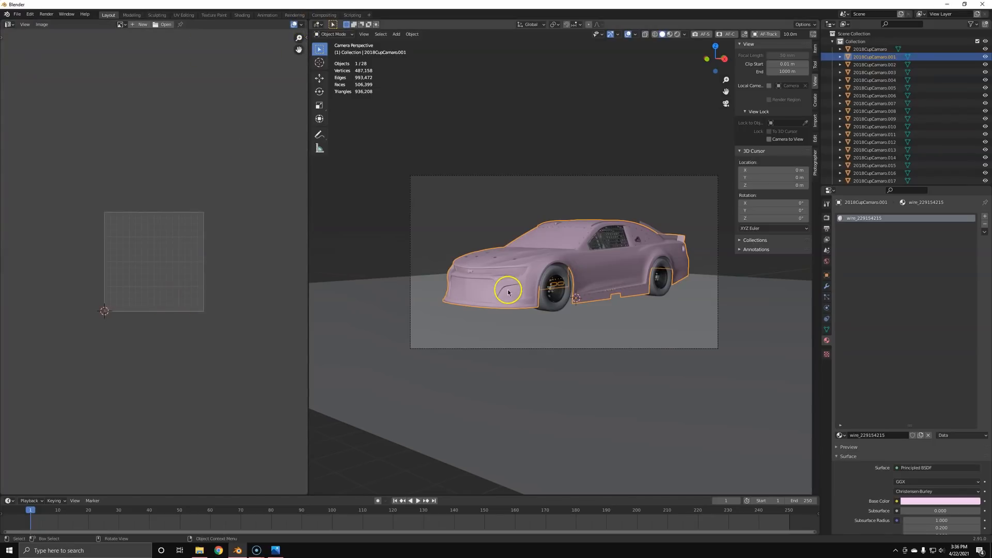
Step: Enter Edit Mode on the car body, select all its geometry and inspect the UV layout
key(Tab)
key(a)
scroll(153, 243, up, 4)
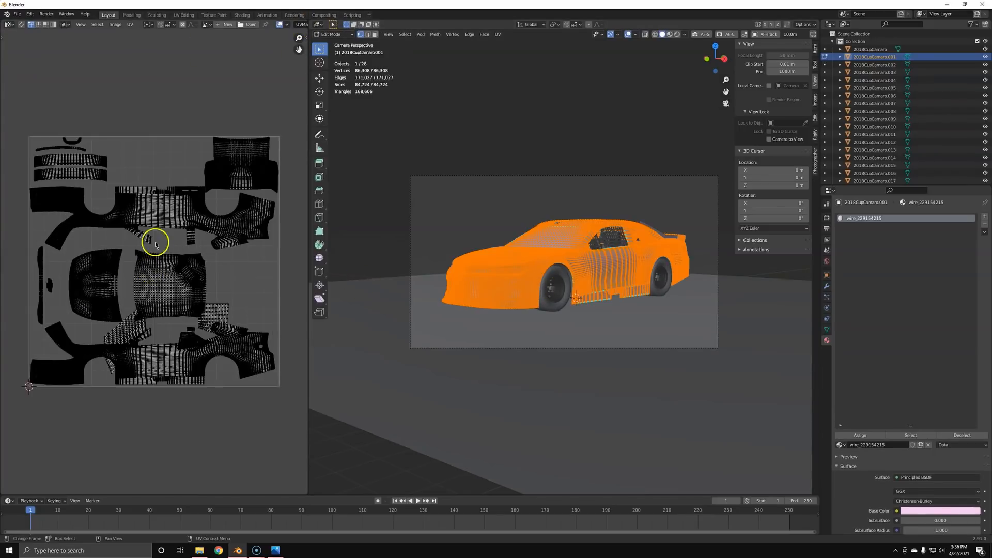
scroll(157, 265, up, 3)
scroll(157, 265, down, 3)
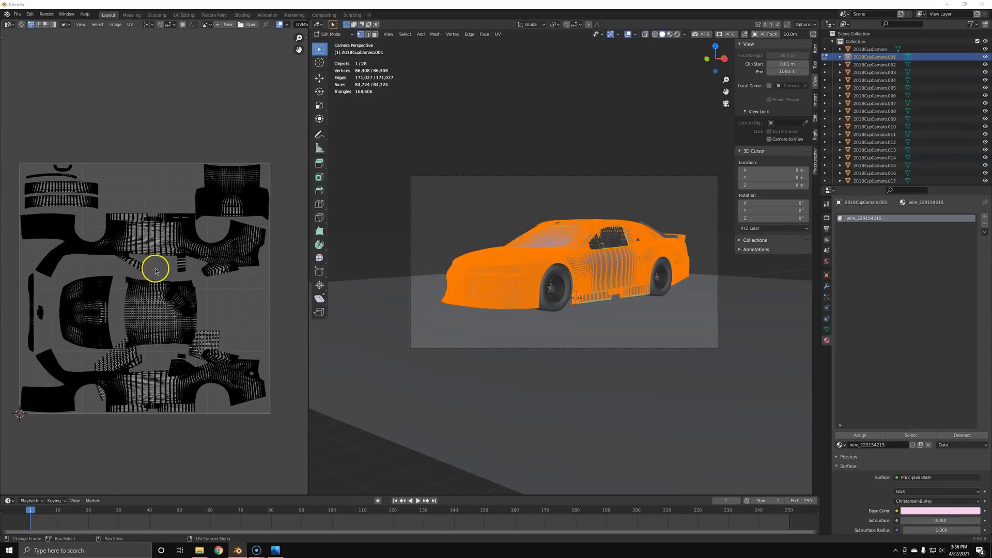
Step: Switch to File Explorer, open the Textures folder and select 13TwistedTea.bmp
key(alt+Tab)
key(alt+Tab)
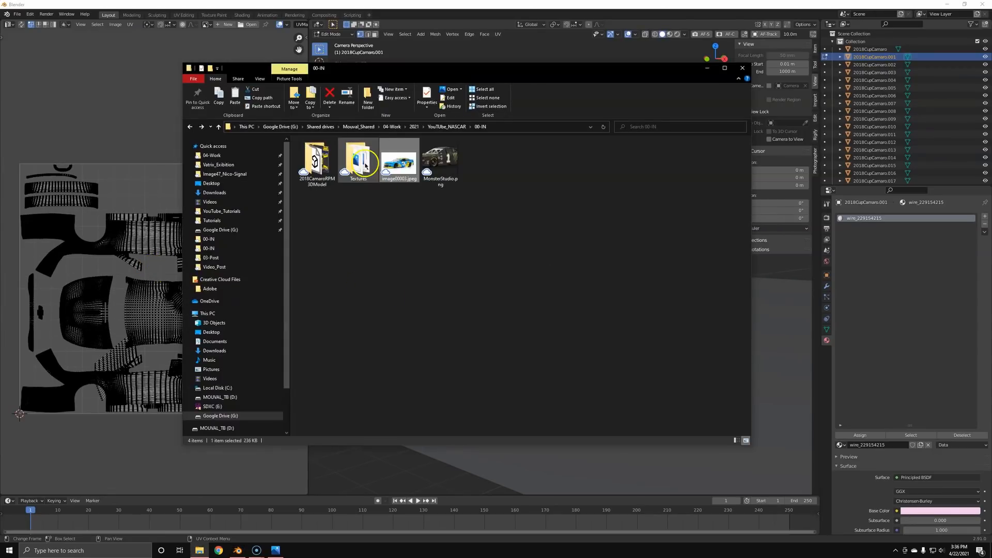
double_click(365, 165)
click(309, 165)
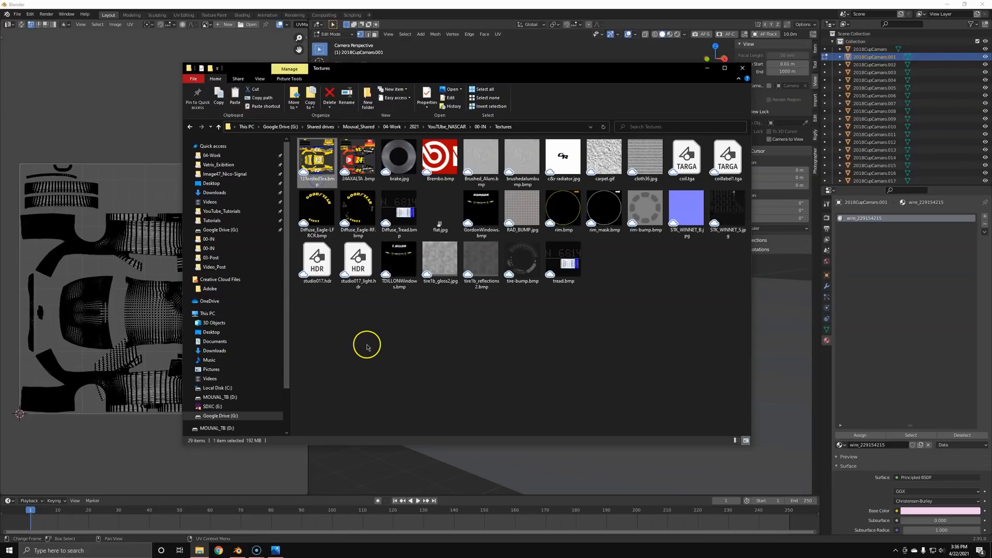
Step: Return to Blender, split the UV area horizontally and turn the upper part into a Shader Editor showing the body material
key(alt+Tab)
drag(306, 24, 289, 278)
click(9, 24)
click(19, 89)
scroll(112, 187, up, 2)
middle_drag(112, 187, 122, 150)
scroll(157, 146, up, 3)
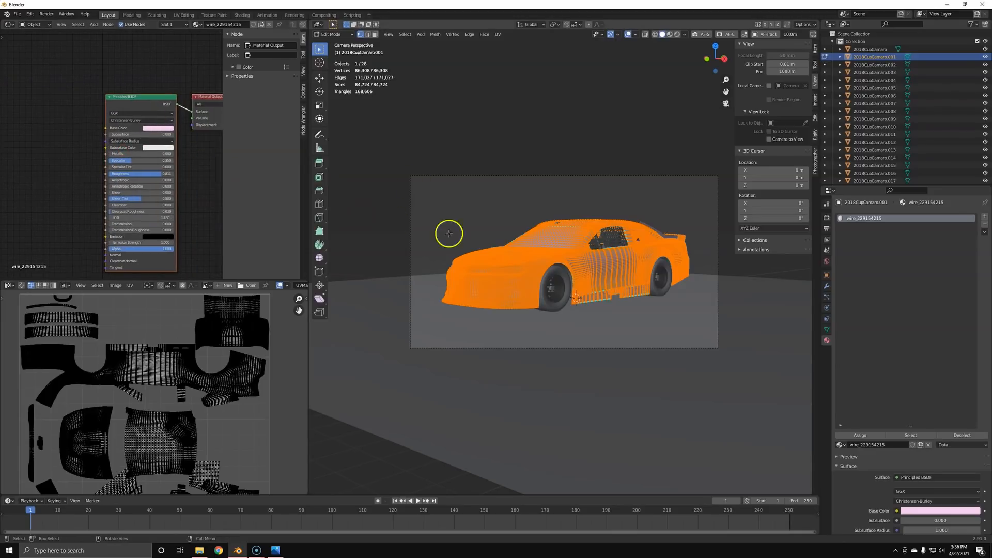
Step: Switch to the Textures folder, launch Adobe Photoshop 2021 and open 13TwistedTea.bmp in it
key(alt+Tab)
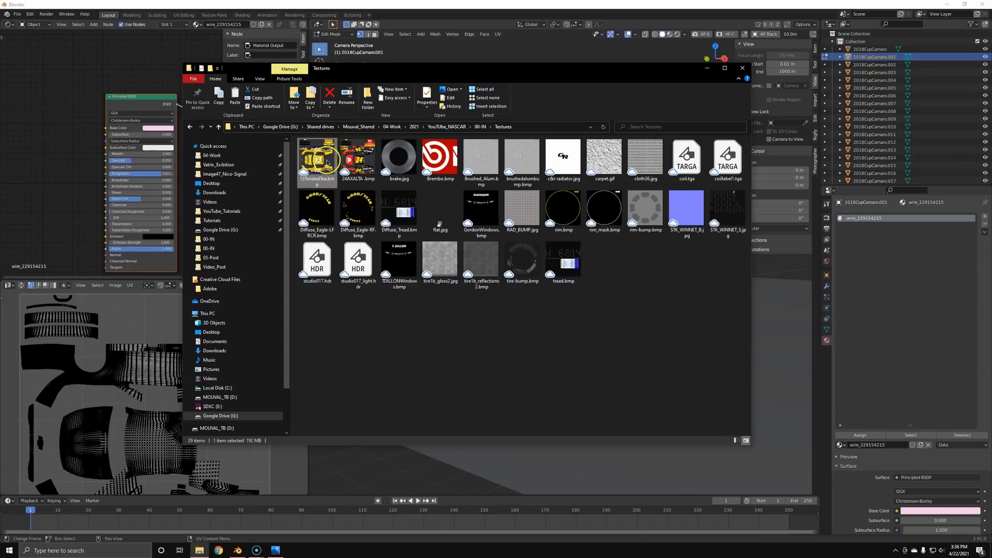
click(332, 195)
key(super)
text(phot)
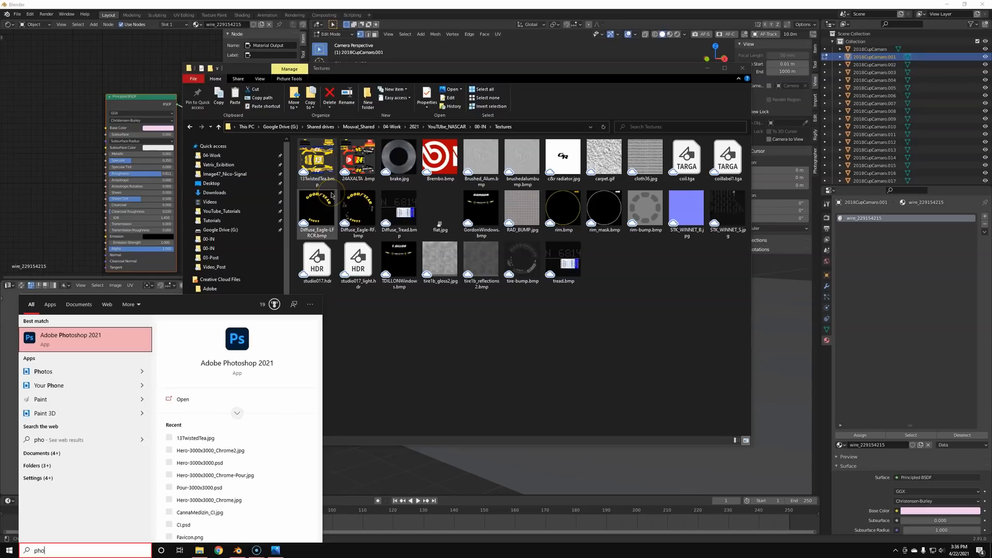
key(Return)
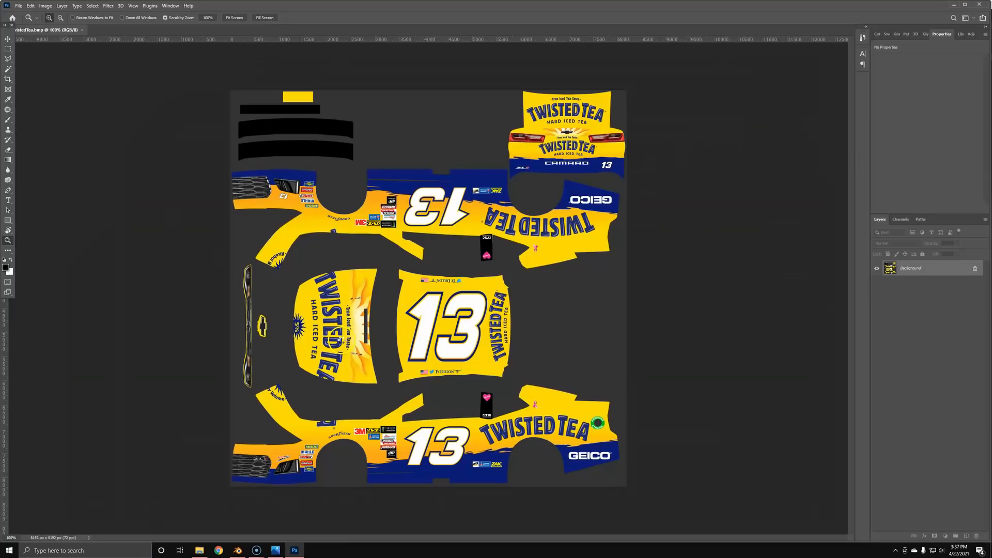
Step: Check the texture's image size without changing it, then save it as the medium-quality JPEG 13TwistedTea.jpg in the Textures folder
key(ctrl+alt+i)
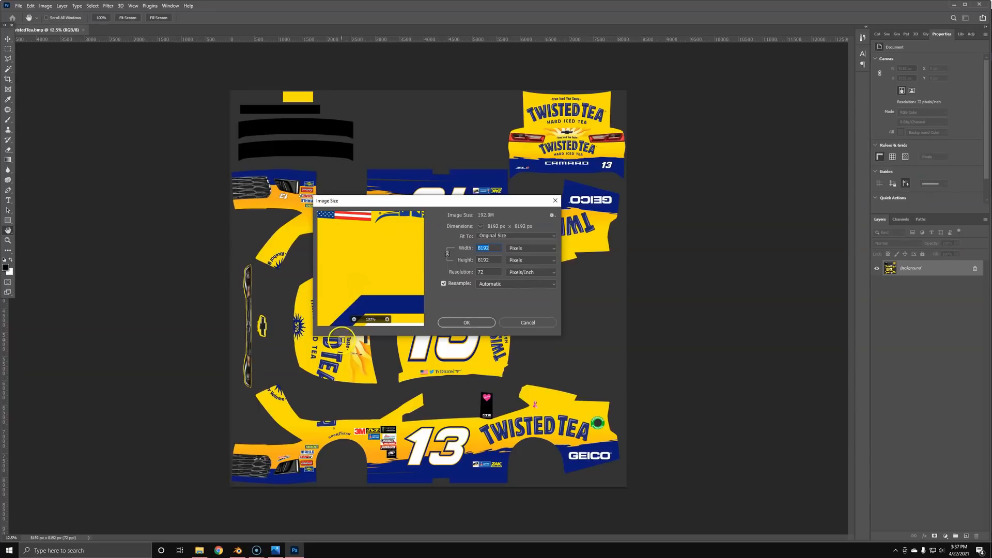
click(543, 322)
key(ctrl+shift+s)
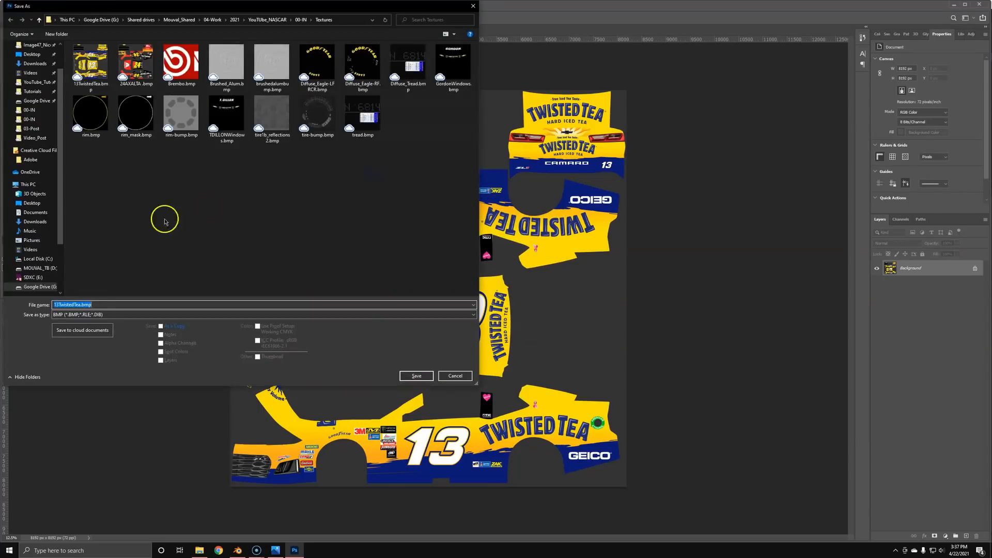
click(100, 313)
click(100, 374)
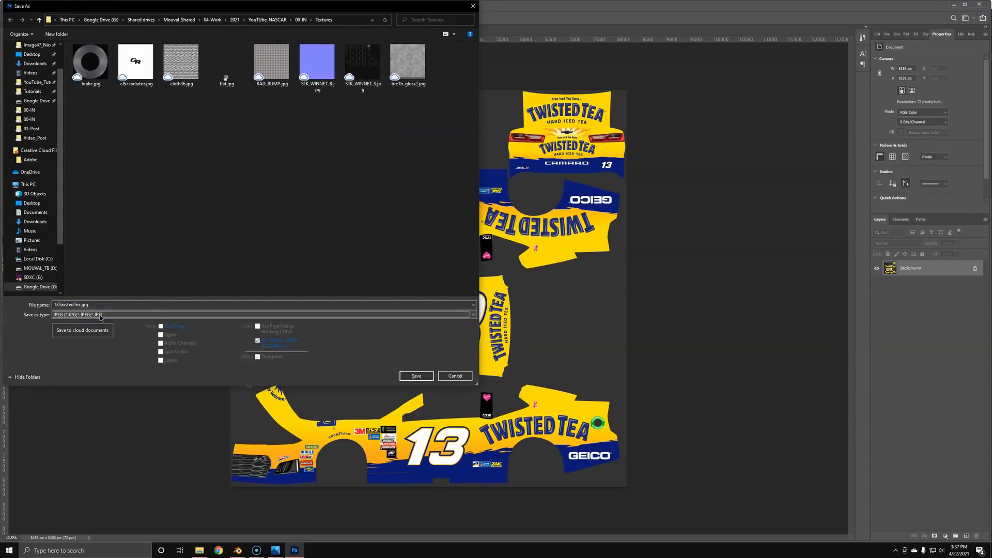
click(417, 376)
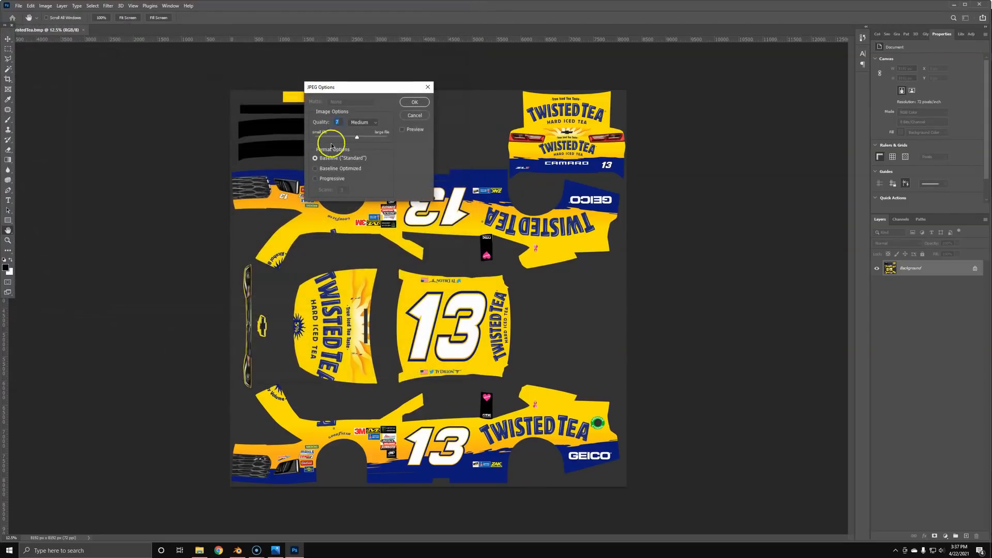
click(414, 102)
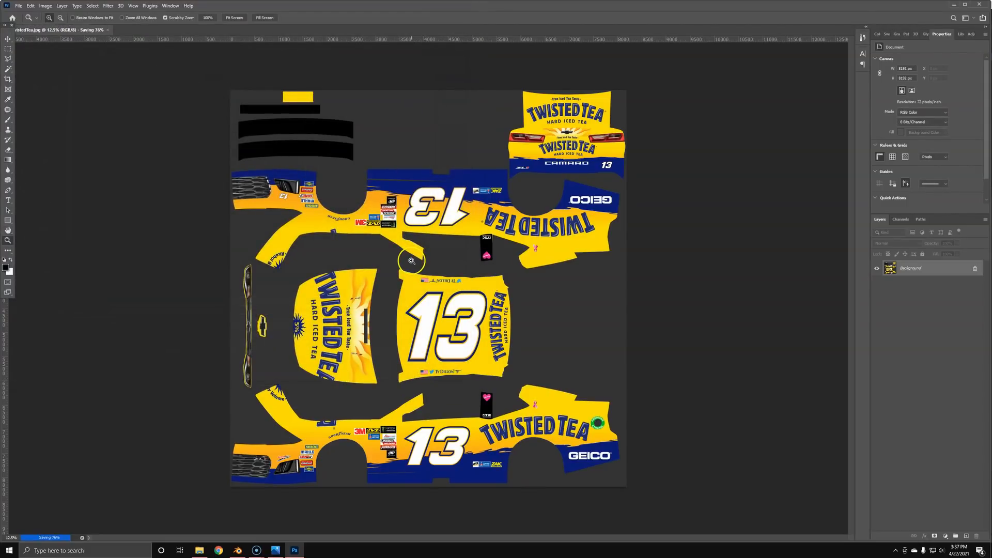
Step: Bring 13TwistedTea.jpg into Blender's body material as an Image Texture node and connect its Color to the Principled BSDF's Base Color
key(alt+Tab)
key(alt+Tab)
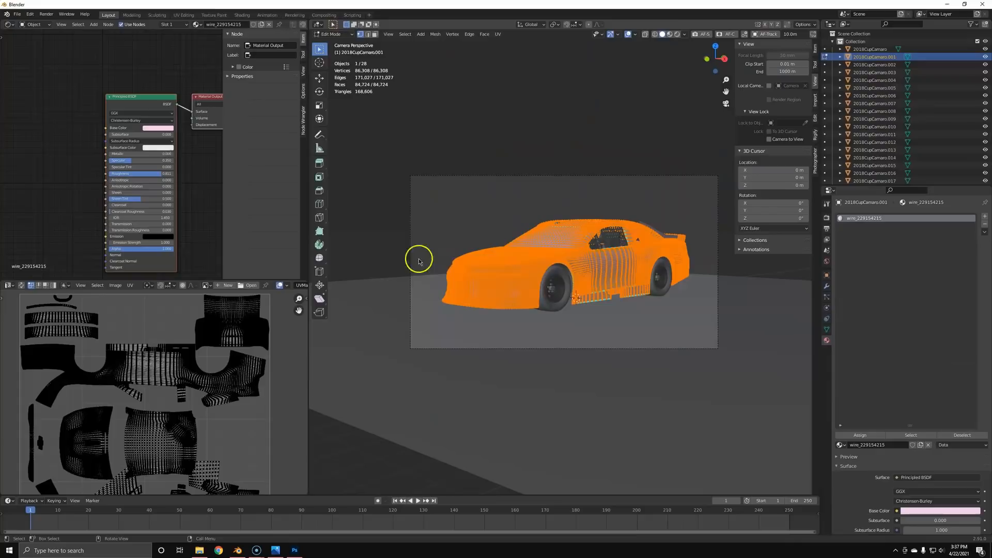
key(shift+a)
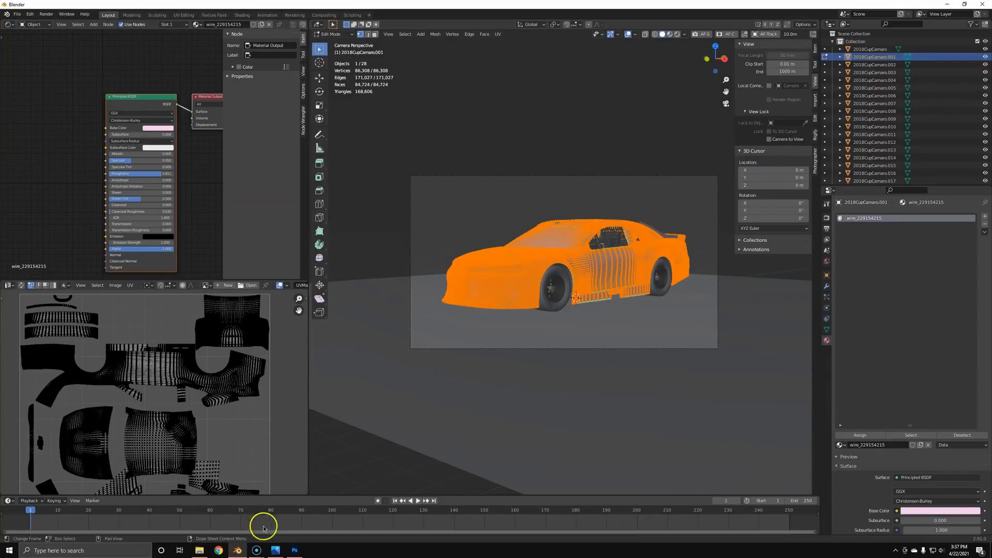
click(199, 549)
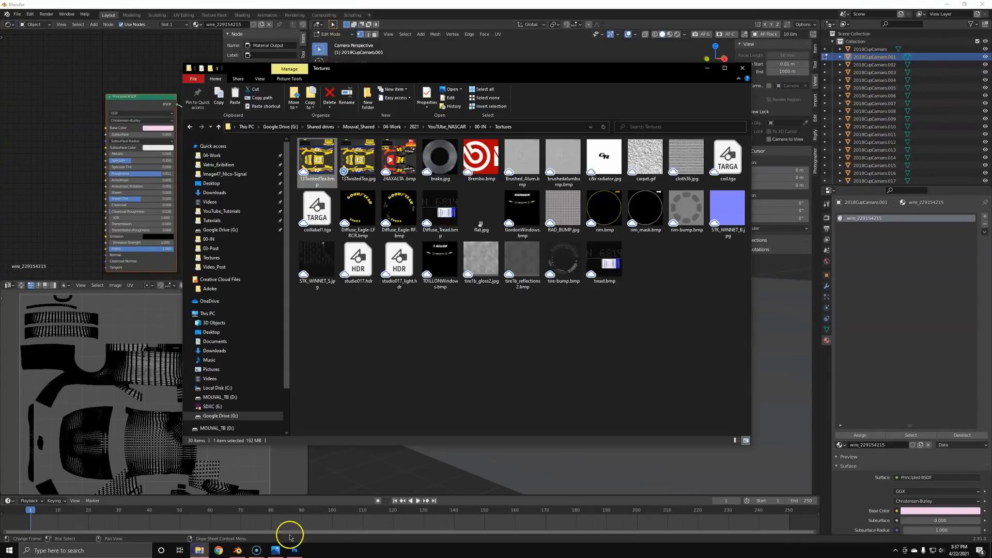
click(359, 171)
drag(17, 147, 41, 123)
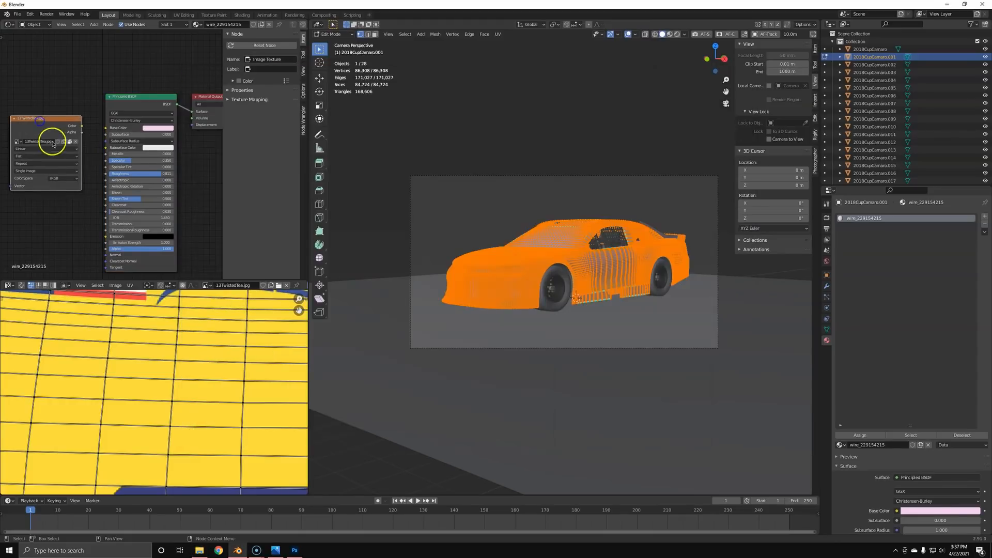
drag(105, 131, 105, 127)
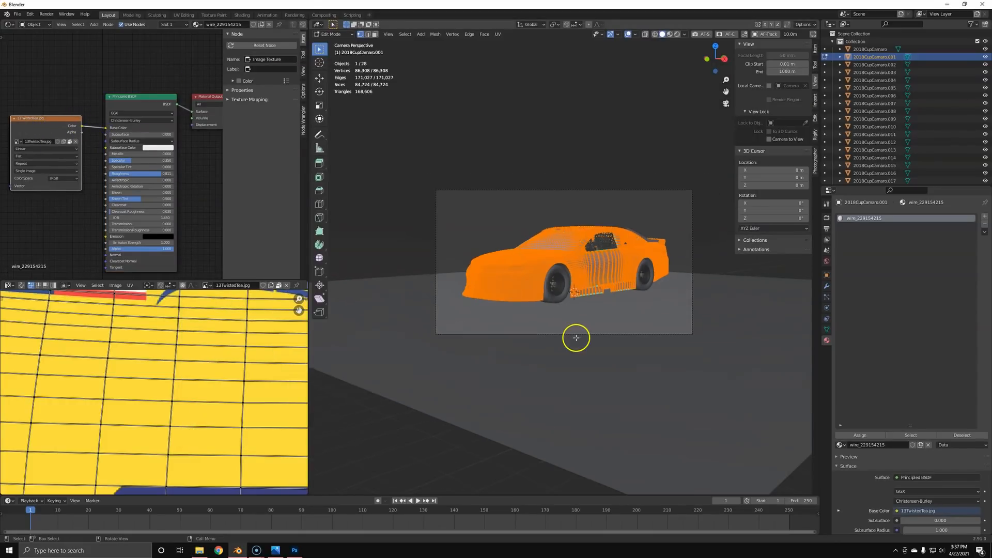
Step: Leave Edit Mode, switch the viewport to Material Preview and check the livery around the car's side and front
key(Tab)
key(z)
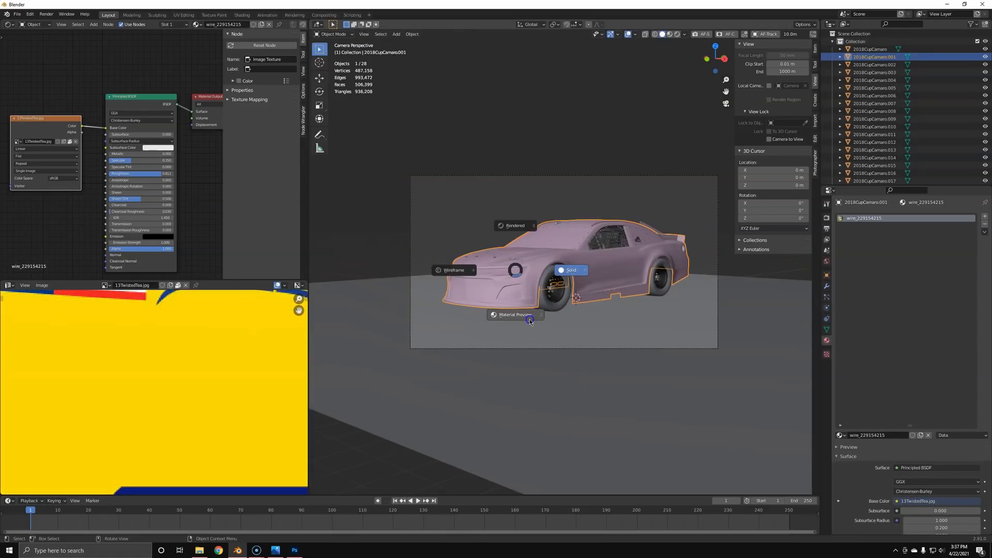
click(530, 318)
scroll(530, 318, up, 2)
scroll(531, 316, down, 2)
scroll(531, 316, up, 1)
middle_drag(468, 293, 552, 302)
scroll(552, 302, up, 3)
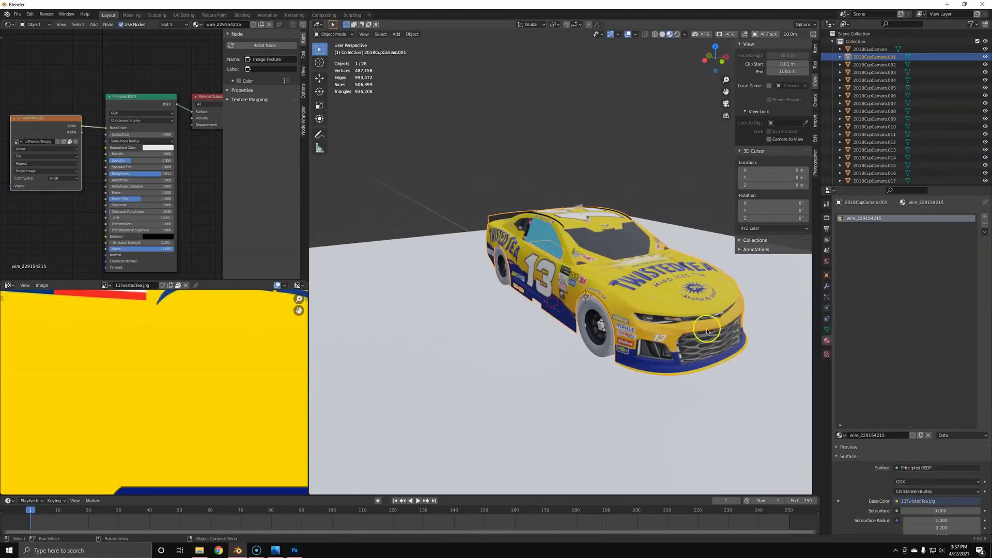
middle_drag(707, 331, 540, 296)
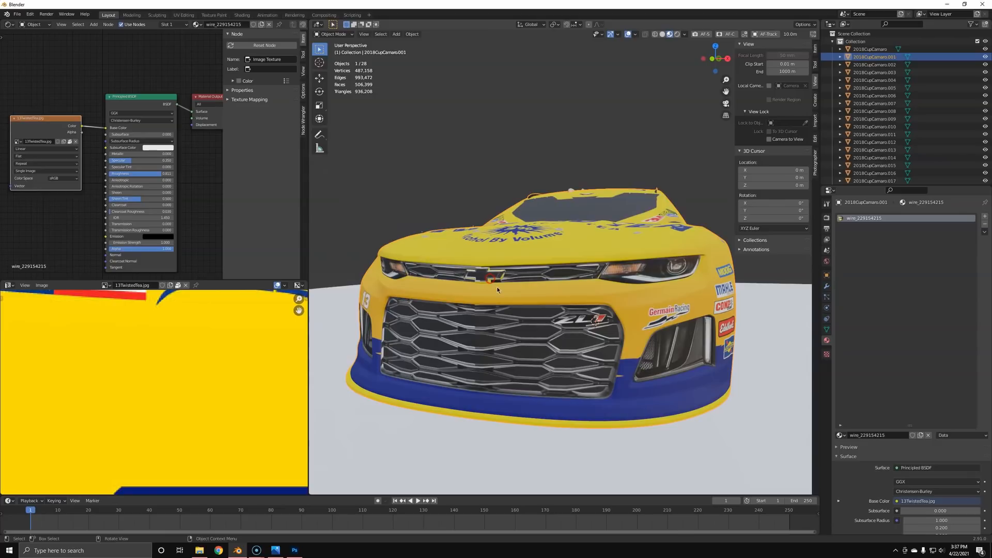
Step: Zoom in on the front grille emblem and compare it with the reference photo image00003.jpeg, then return to Blender
key(shift+b)
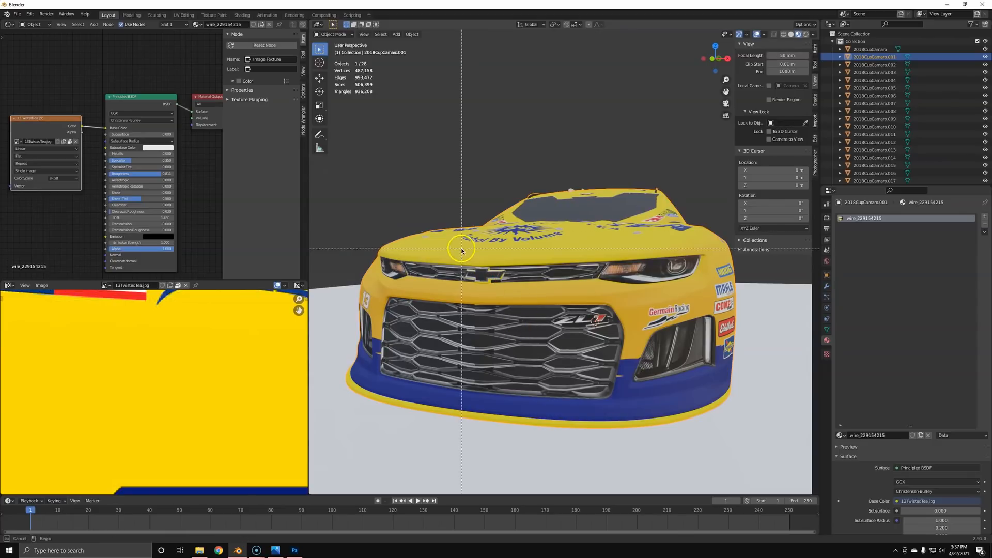
drag(461, 249, 506, 296)
scroll(512, 337, down, 5)
middle_drag(623, 287, 517, 299)
click(564, 308)
click(567, 296)
key(alt+Tab)
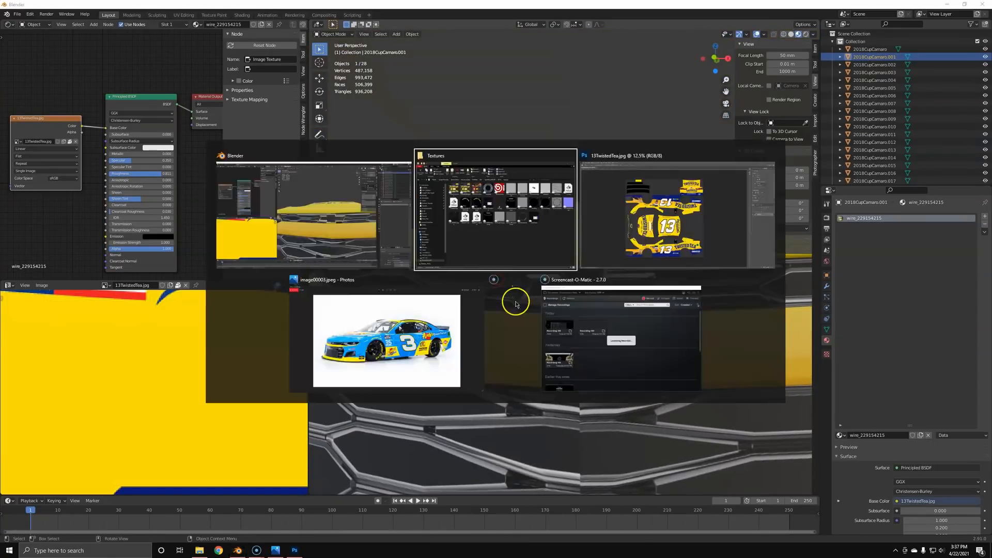
click(424, 371)
key(alt+Tab)
Step: Delete all linked vertices of the bowtie emblem mesh in the car's front grille, then return to Object Mode
key(Tab)
mouse_move(591, 284)
middle_down()
mouse_move(609, 303)
mouse_move(577, 288)
middle_up()
click(589, 288)
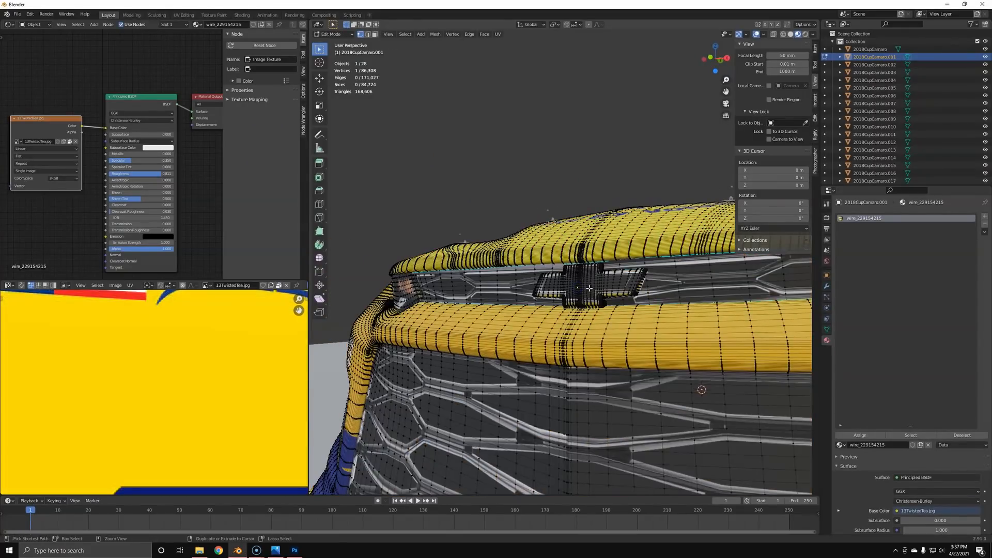
key(ctrl+l)
key(g)
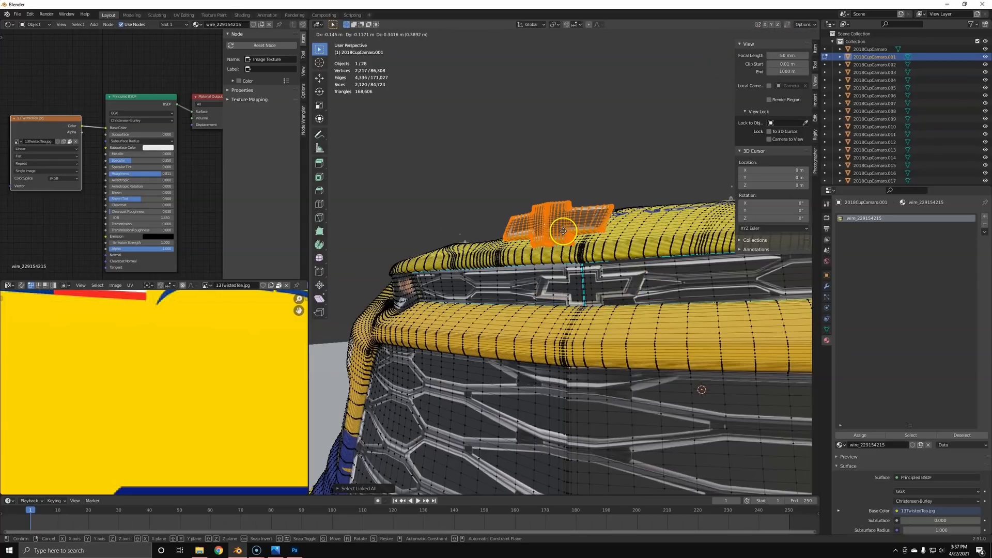
right_click(563, 231)
key(x)
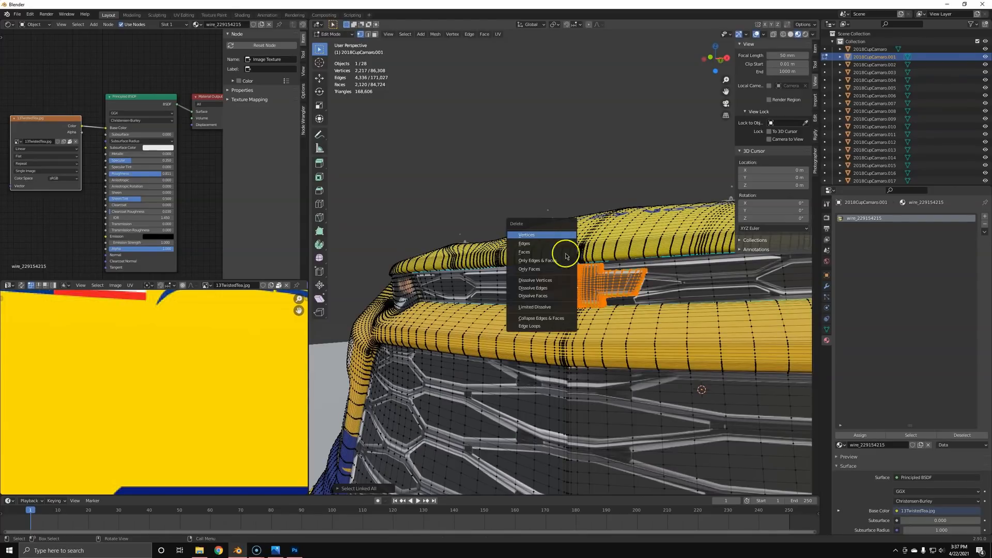
key(Return)
key(Tab)
Step: Compare the grille emblem area with the reference images image00003.jpeg and MonsterStudio.png, then return to Blender
scroll(561, 320, down, 4)
middle_drag(560, 309, 607, 344)
key(alt+Tab)
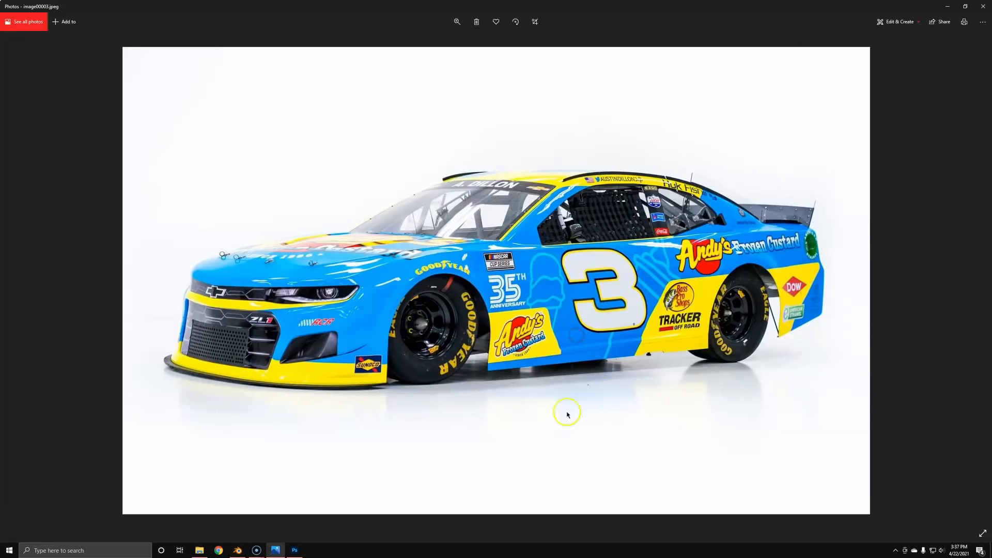
click(987, 275)
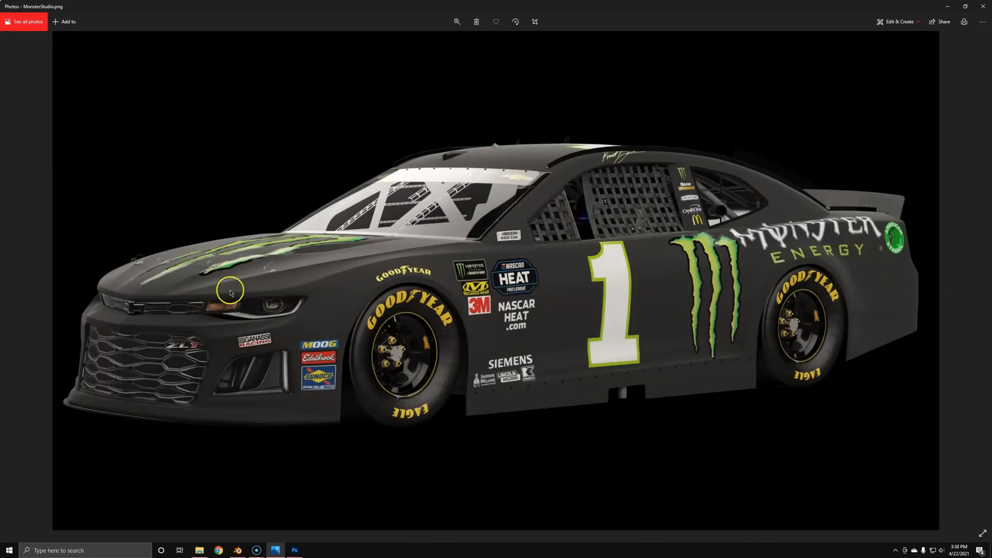
click(20, 281)
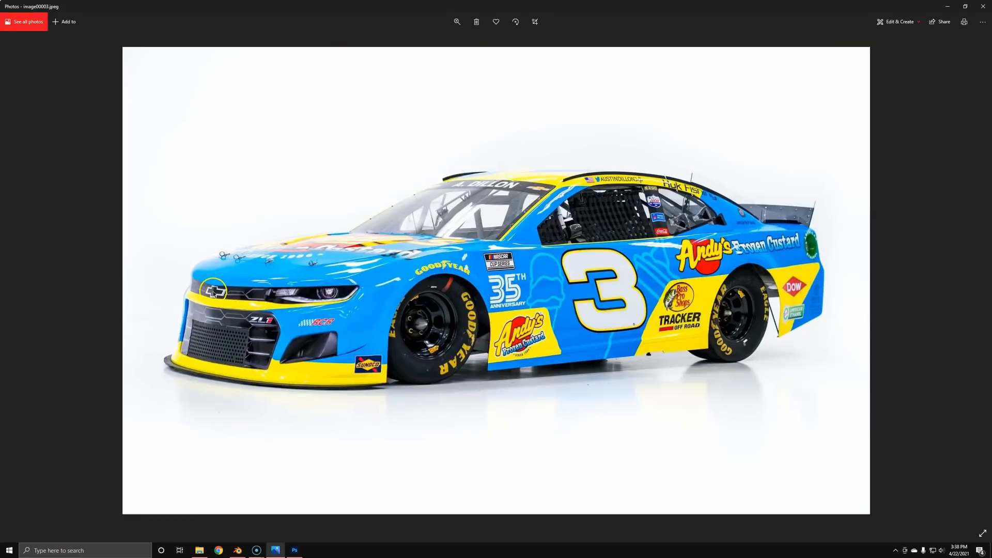
key(alt+Tab)
Step: View the car through the scene camera in Rendered shading and open the World surface settings
middle_drag(334, 265, 439, 269)
scroll(465, 274, down, 4)
scroll(492, 274, up, 2)
middle_drag(594, 282, 429, 251)
key(KP_0)
middle_drag(559, 280, 627, 300)
scroll(627, 299, up, 5)
middle_drag(434, 310, 552, 280)
scroll(564, 247, down, 3)
middle_drag(408, 258, 533, 309)
key(KP_0)
key(z)
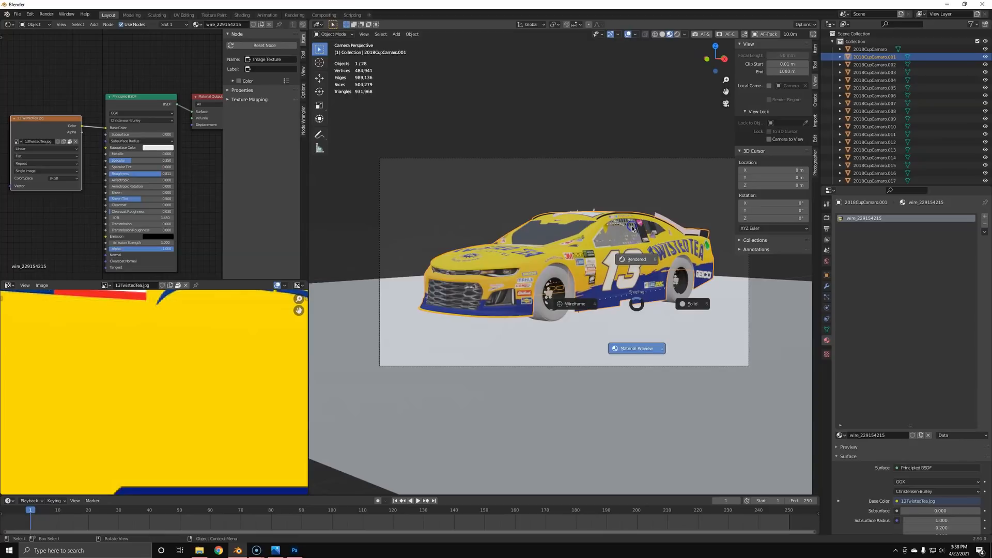
click(633, 228)
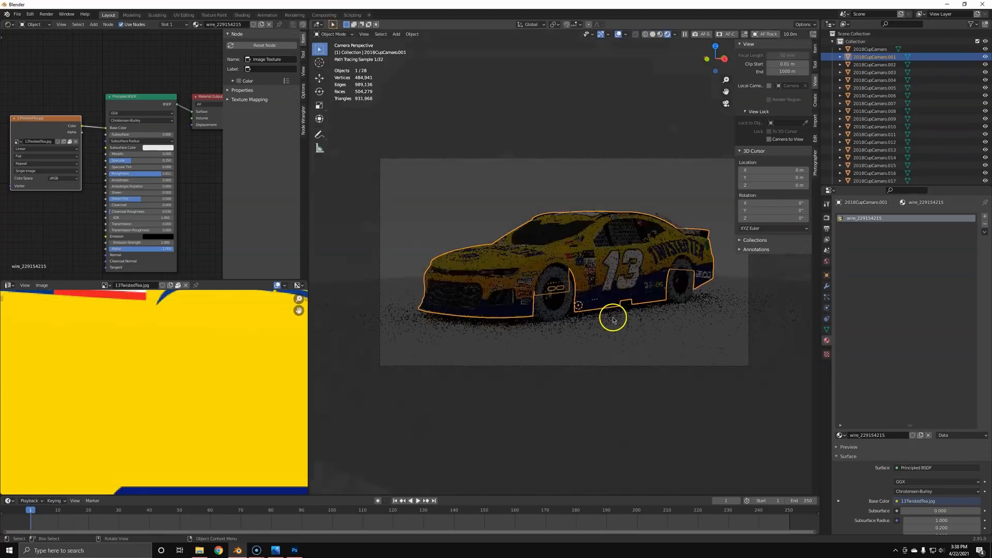
click(827, 262)
drag(937, 271, 952, 271)
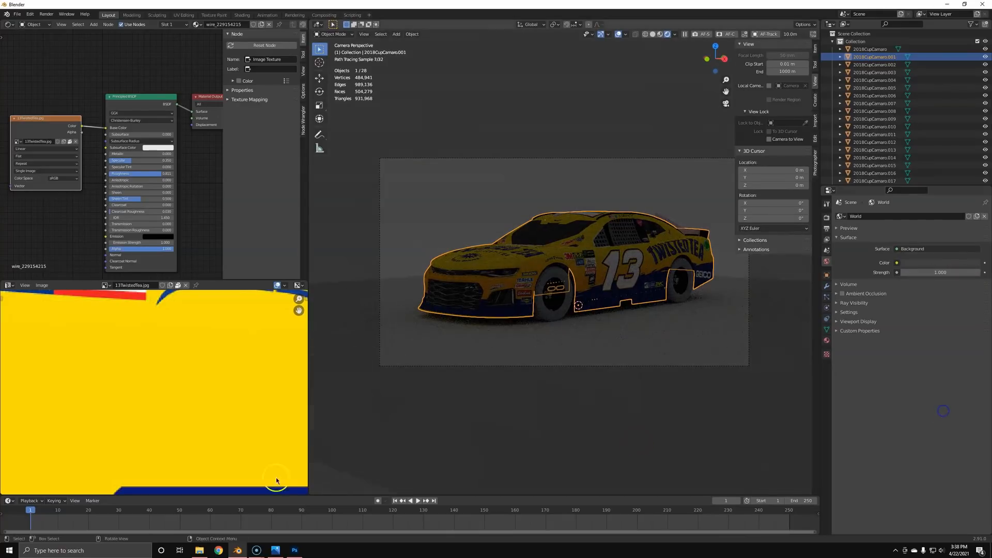
Step: Check the front-end details and studio lighting in image00003.jpeg and MonsterStudio.png, then switch back to Blender
key(alt+Tab)
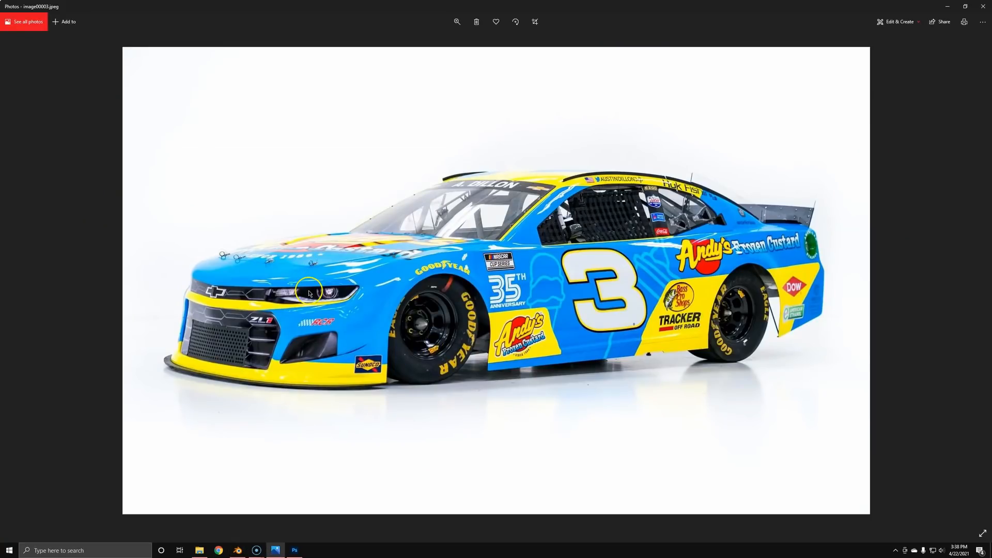
click(973, 280)
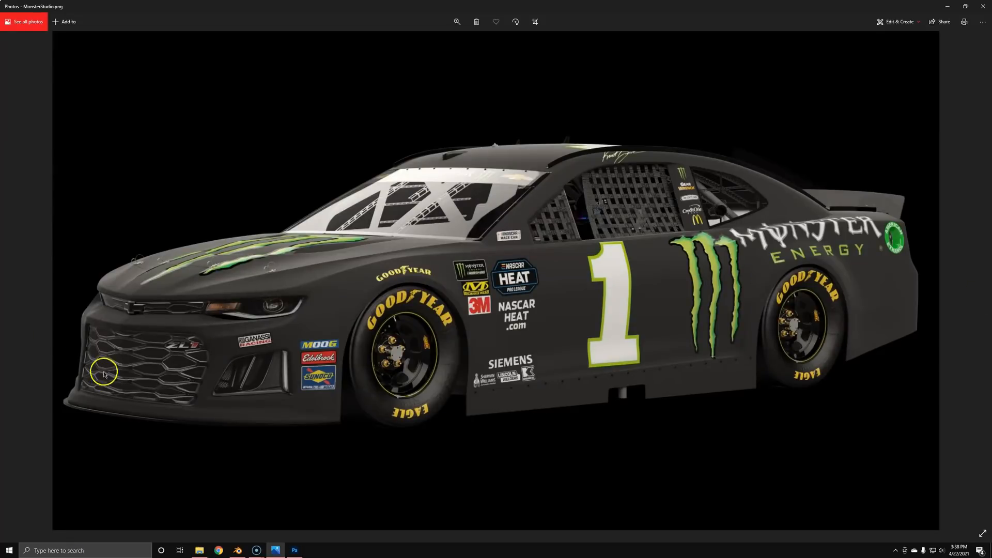
click(9, 280)
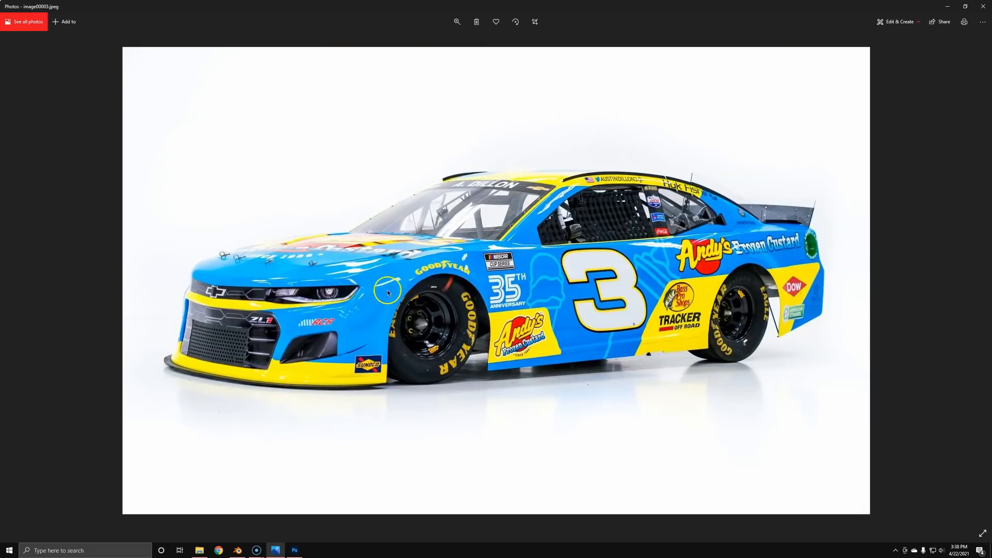
key(alt+Tab)
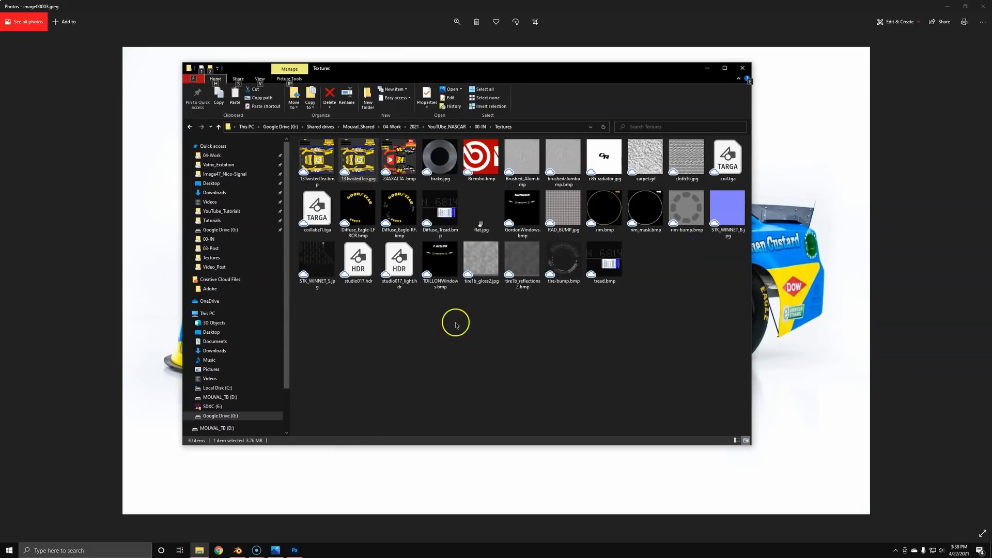
click(394, 482)
key(alt+Tab)
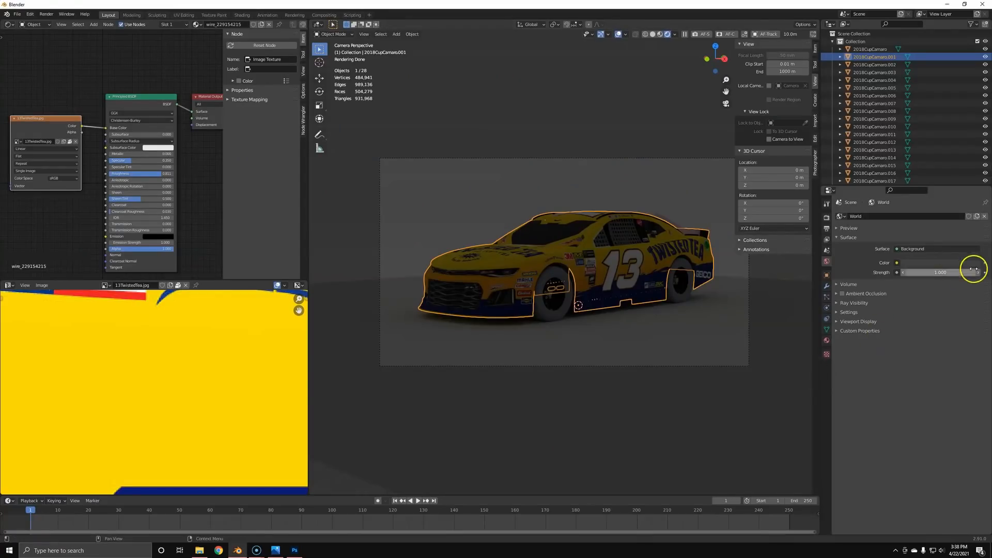
Step: Assign an Environment Texture to the World color and load studio017.hdr from the YouTube_NASCAR\00-IN\Textures folder
click(897, 263)
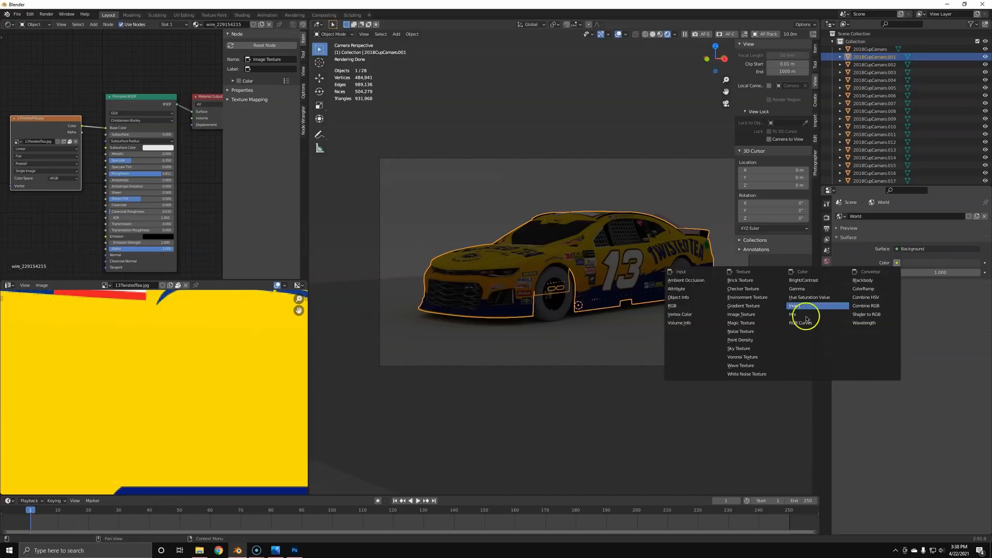
click(747, 297)
click(956, 273)
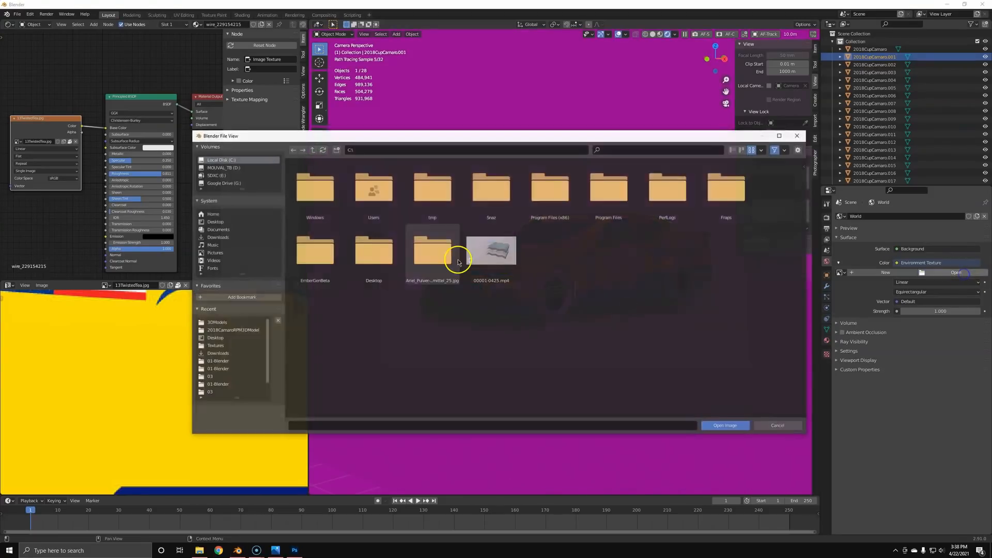
key(alt+Tab)
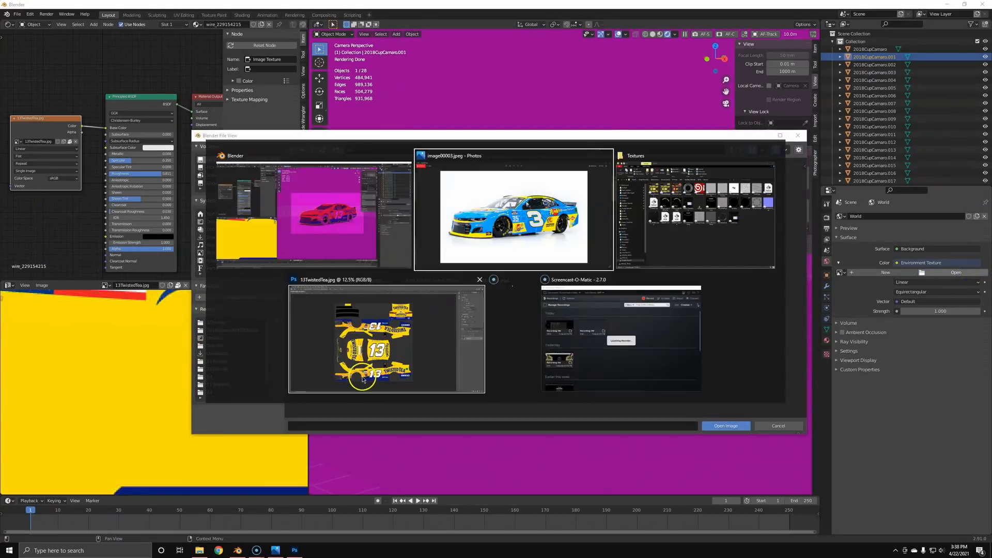
key(alt+Tab)
click(524, 127)
click(780, 251)
click(551, 149)
text(G:\Shared drives\Mouval_Shared\04-Work\2021\YouTube_NASCAR\00-IN\Textures)
key(Return)
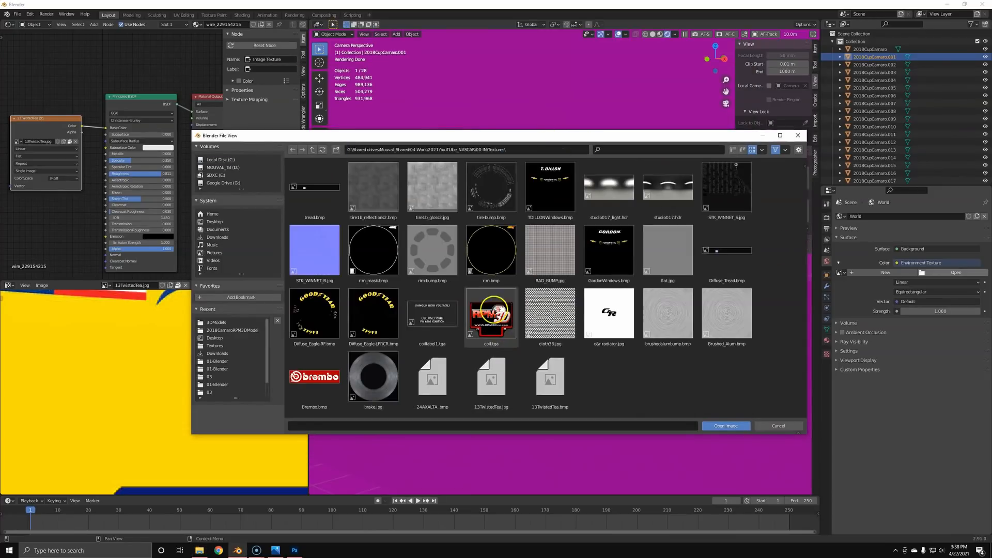
double_click(679, 190)
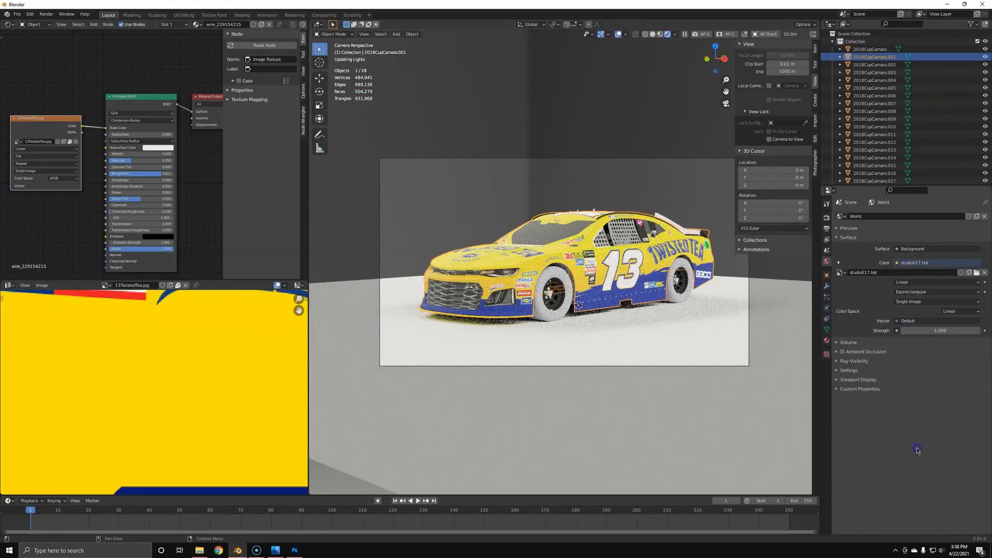
key(Return)
Step: Make the body paint glossy by setting the Principled BSDF's Roughness to 0 and Specular to 0.5
click(443, 248)
scroll(98, 181, up, 4)
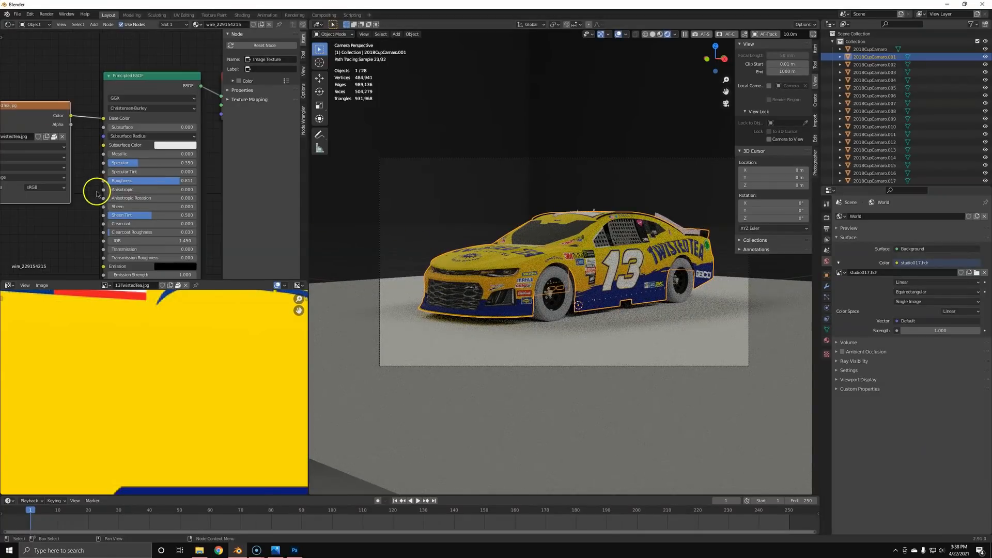
drag(164, 182, 93, 181)
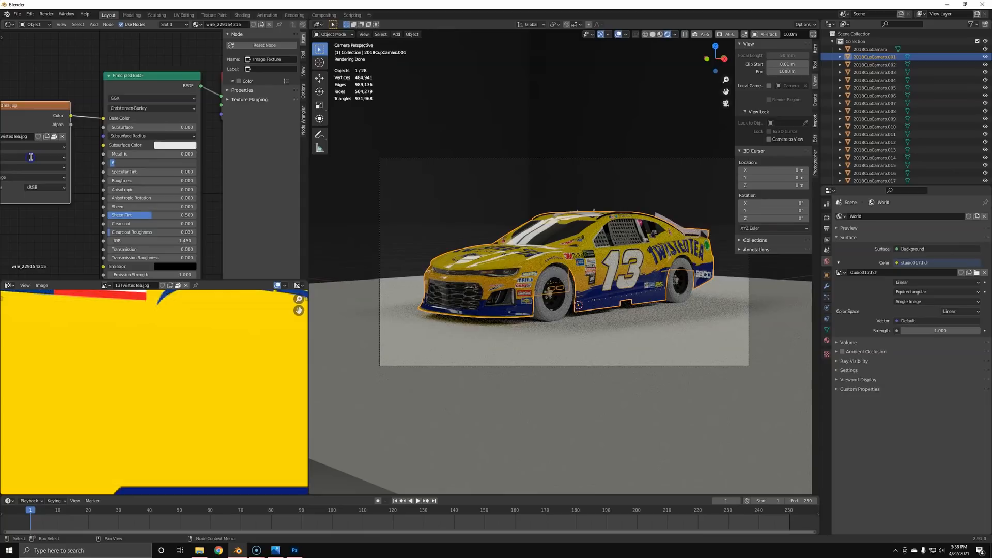
text(5)
key(Return)
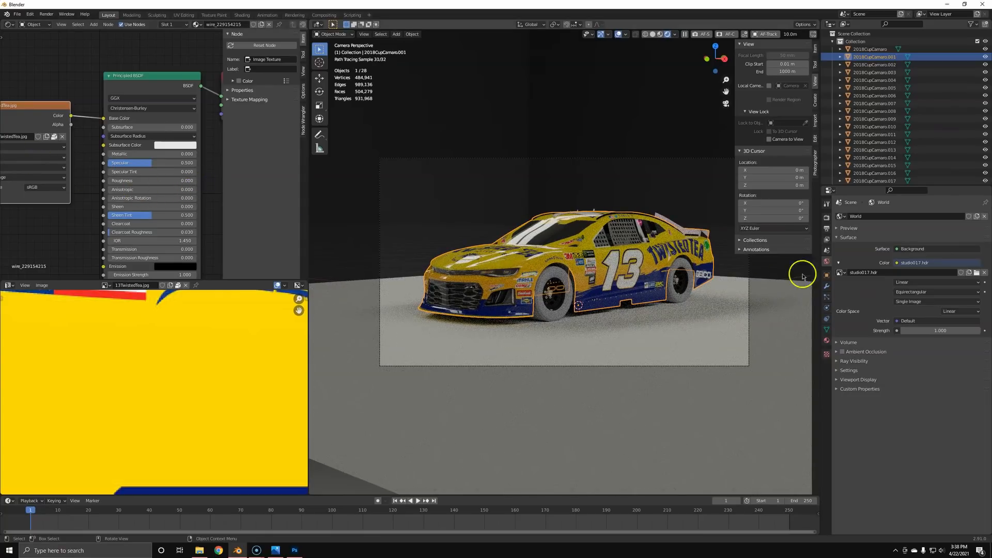
Step: Try a World background strength of 7.8 for the studio HDRI
click(937, 331)
text(7.8)
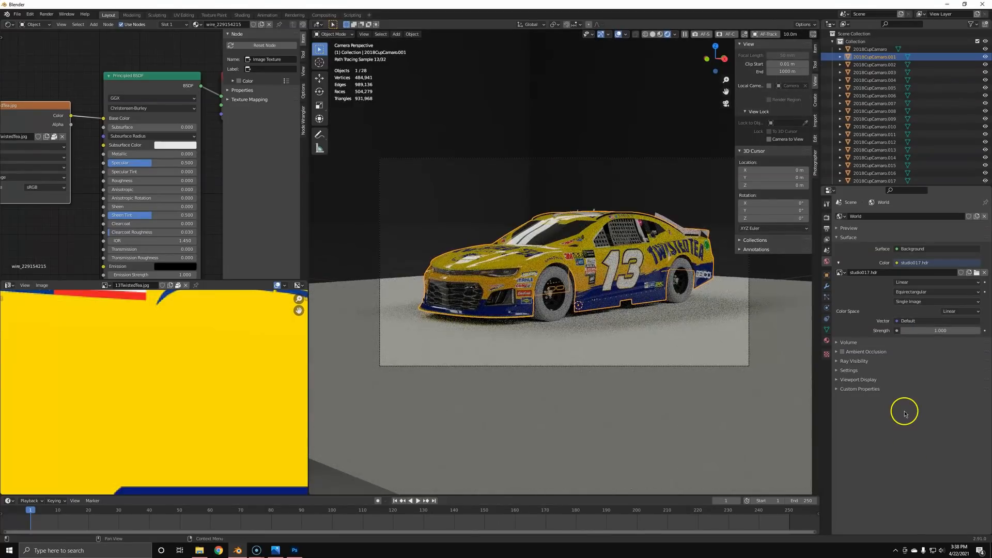
click(501, 238)
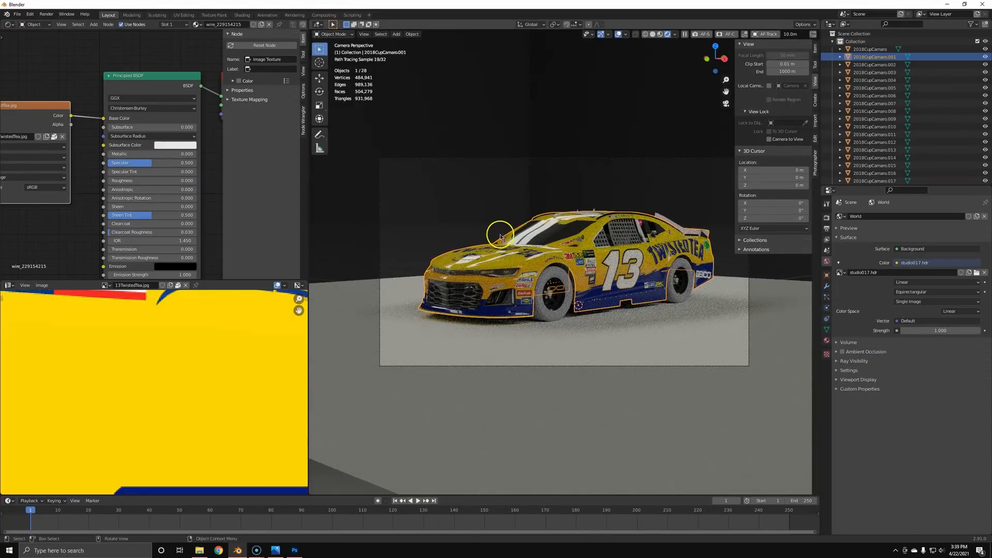
Step: Switch to Chrome, close the extra tabs and go to hdrihaven.com
key(alt+Tab)
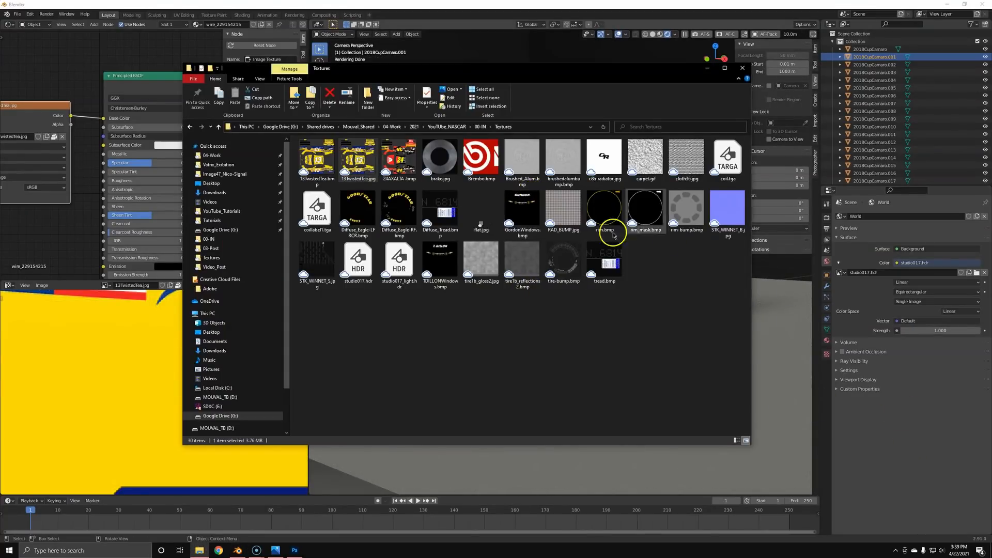
key(alt+Tab)
click(219, 550)
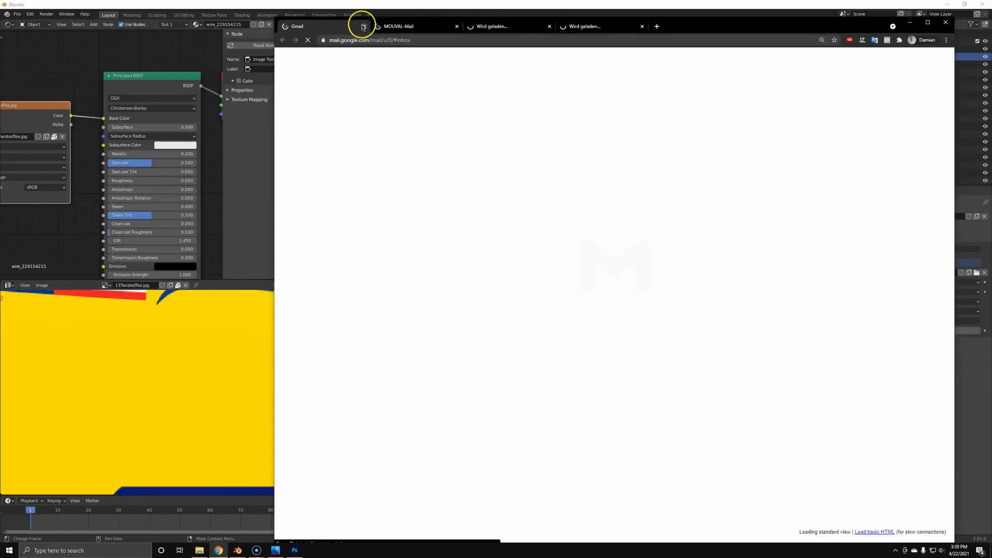
click(363, 26)
click(364, 26)
click(364, 25)
click(360, 39)
text(hdrihaven.com)
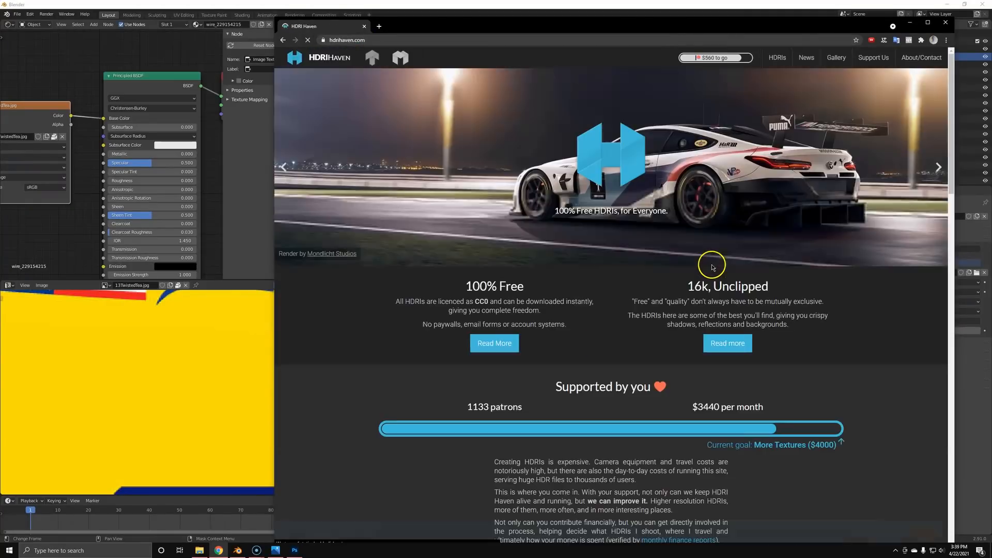
Step: Search HDRI Haven's HDRIs for "car" and download Autoshop 01 as the 2k HDR
click(777, 58)
click(446, 277)
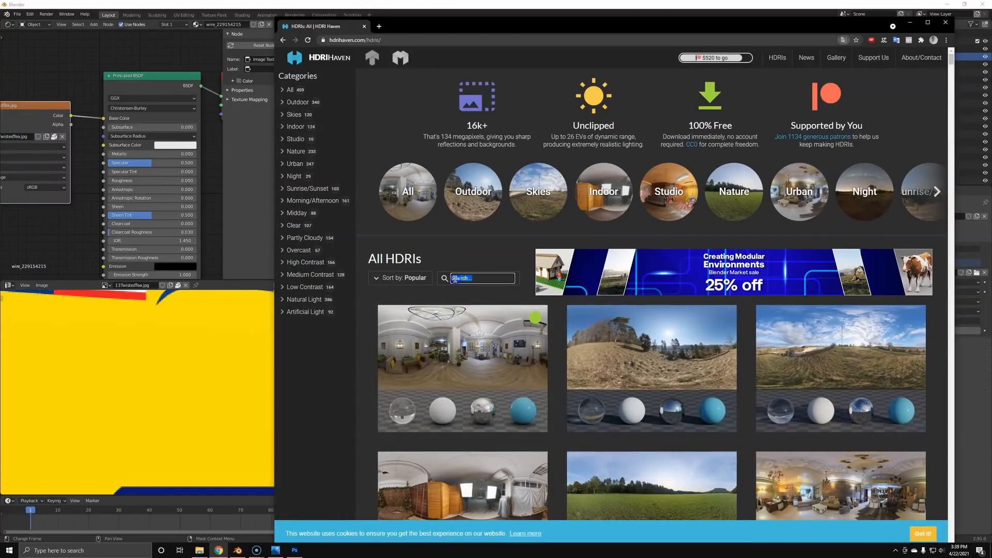
text(car)
key(Return)
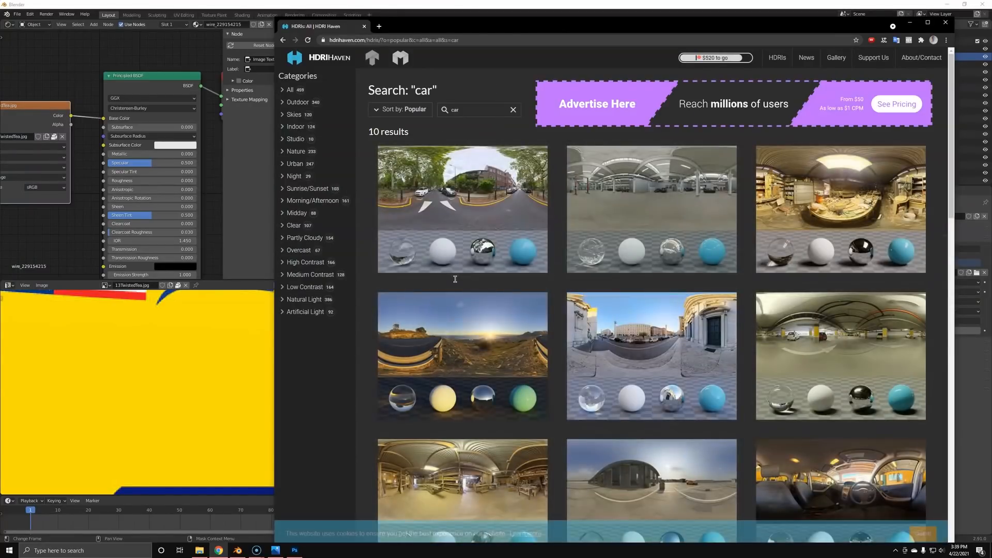
click(622, 206)
scroll(532, 430, down, 3)
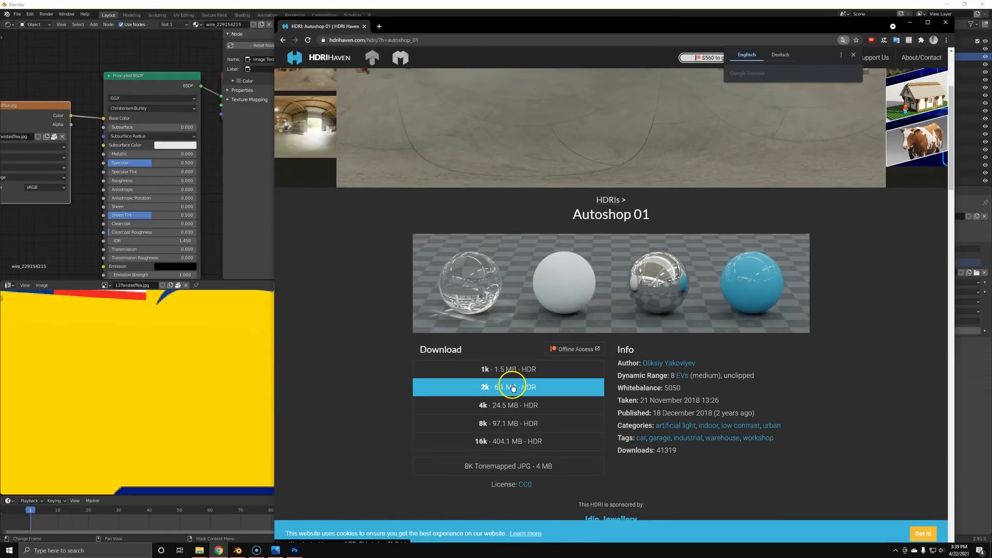
click(513, 387)
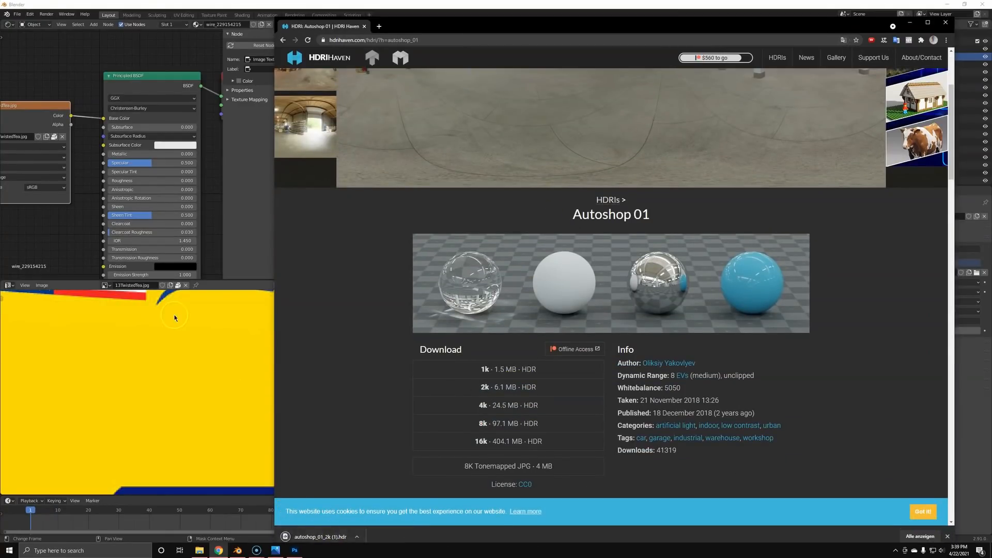
Step: Back in Blender, show the World nodes, load autoshop_01_2k.hdr from Downloads into the Environment Texture, and deselect the car
click(174, 318)
click(38, 24)
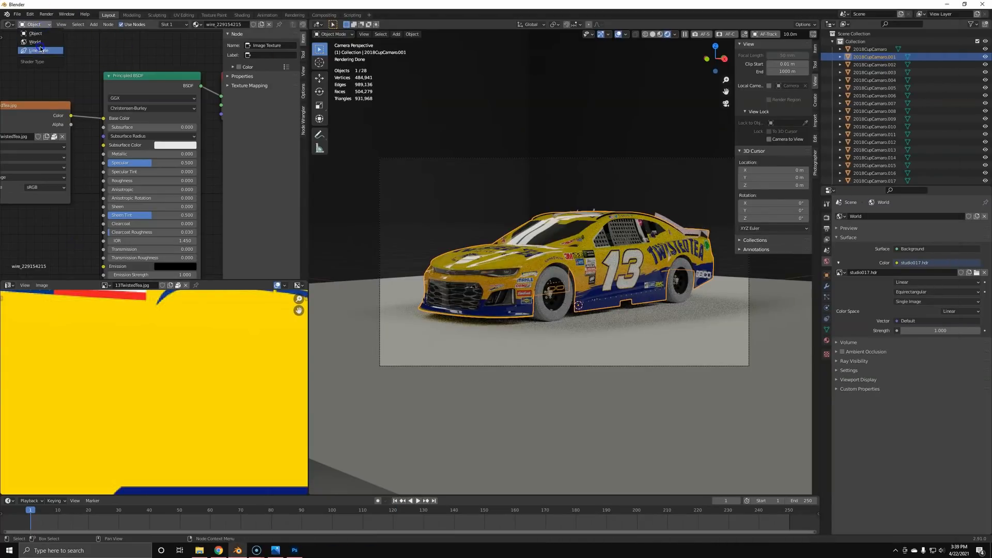
click(37, 43)
key(alt+Tab)
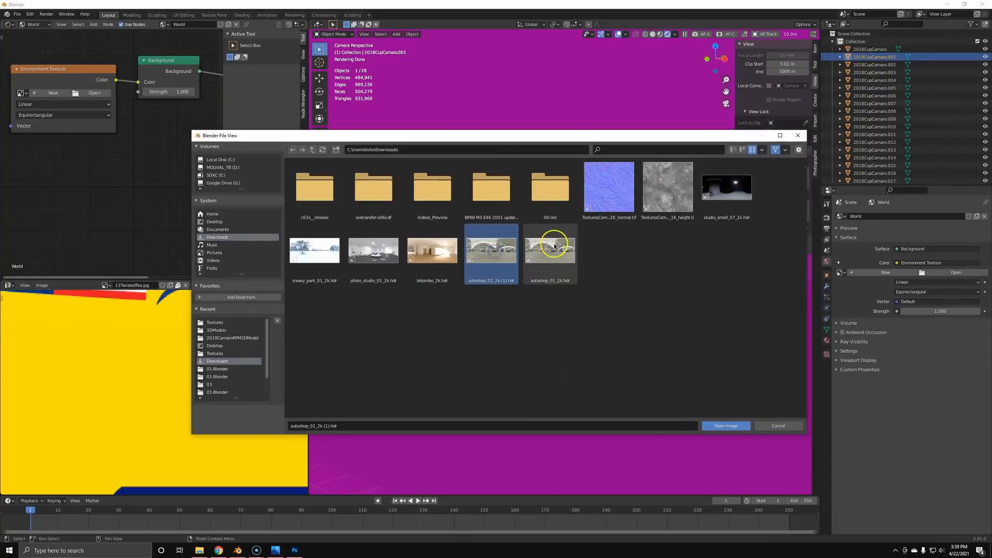
double_click(549, 255)
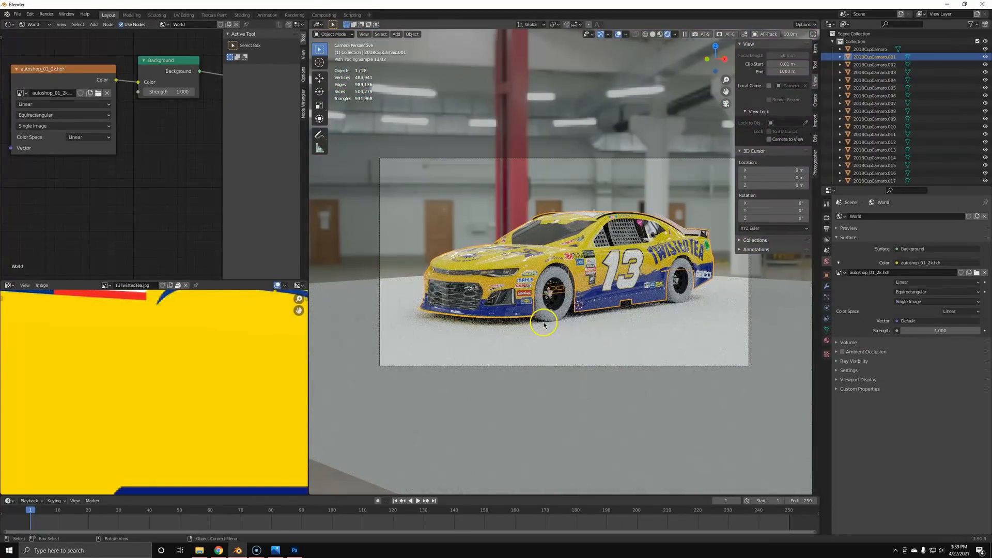
click(556, 425)
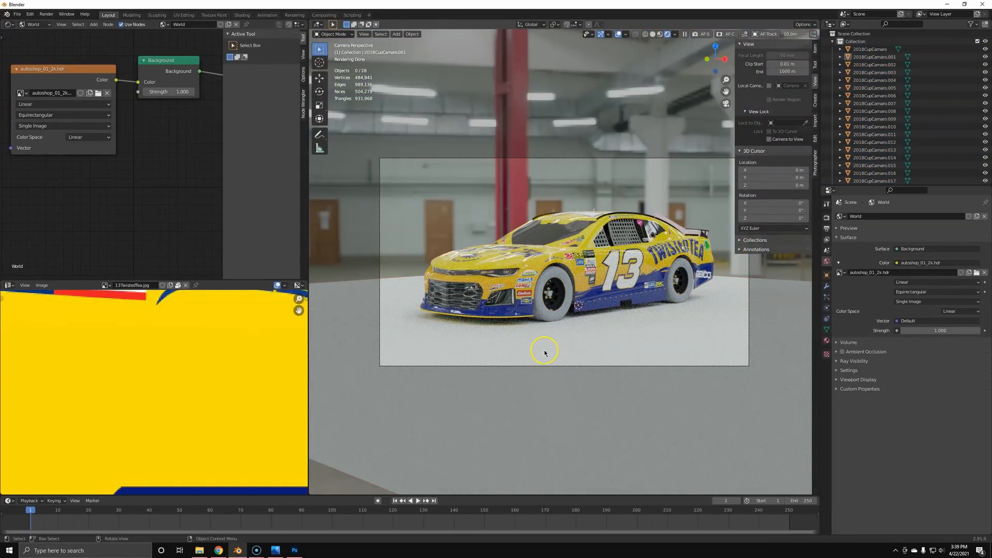
Step: Show the render settings and rotate the ground plane about 45° around the global Z axis
click(827, 219)
click(683, 401)
middle_drag(700, 323, 587, 450)
scroll(702, 349, down, 4)
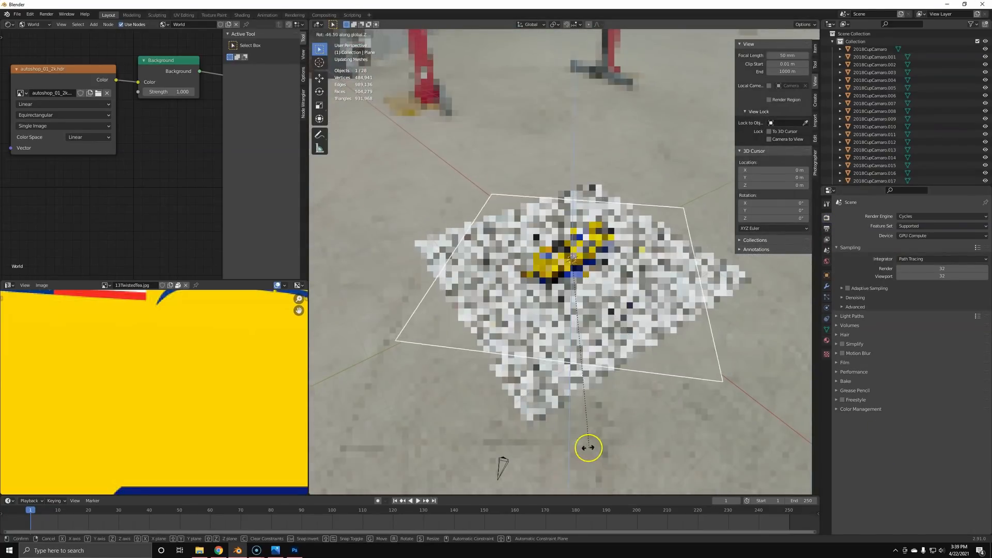
Step: Extrude the plane's far edge upward along Z into a backdrop wall and bevel the crease with 10 segments
key(Tab)
click(557, 198)
key(e)
key(z)
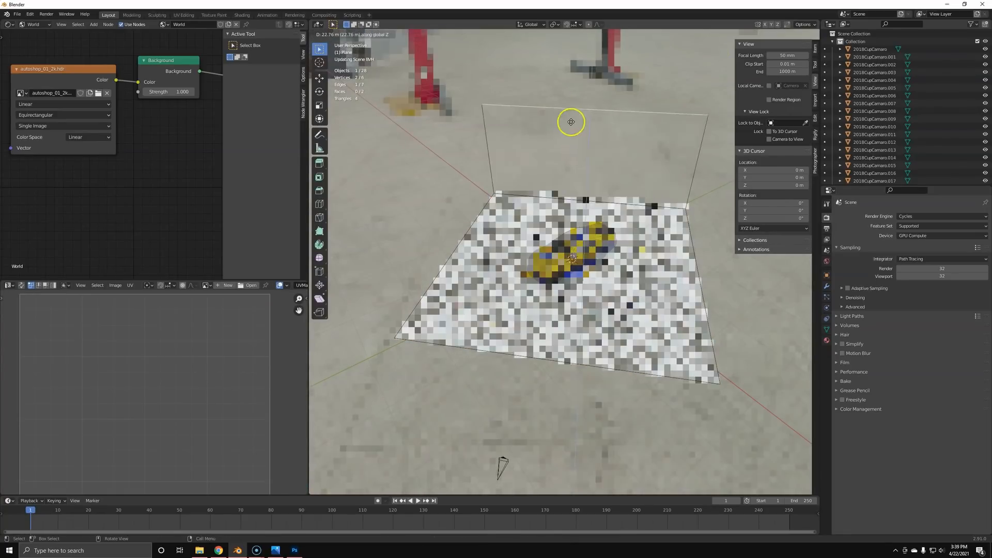
click(582, 201)
key(ctrl+b)
click(649, 177)
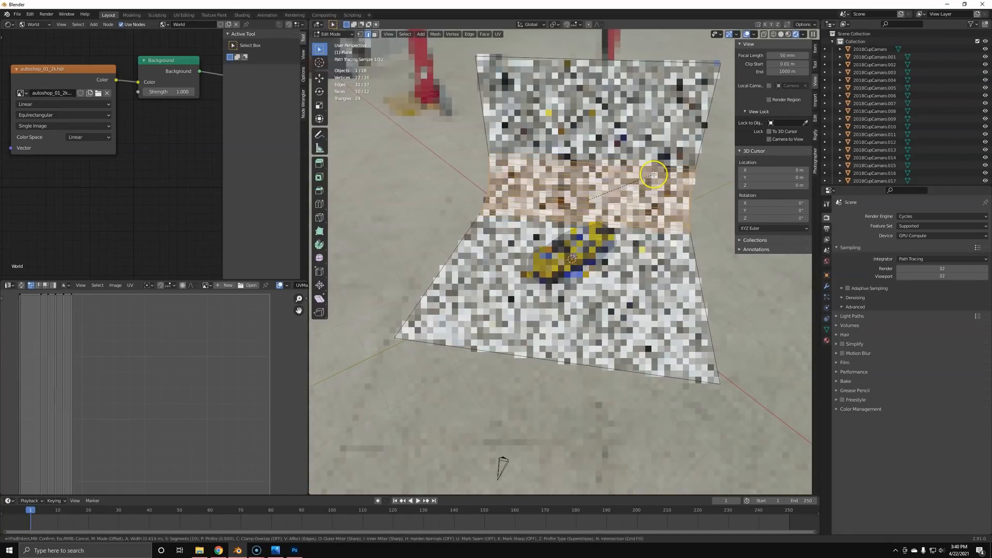
Step: Leave Edit Mode, shade the curved backdrop smooth and view it through the camera
key(Tab)
right_click(649, 175)
click(649, 174)
key(KP_0)
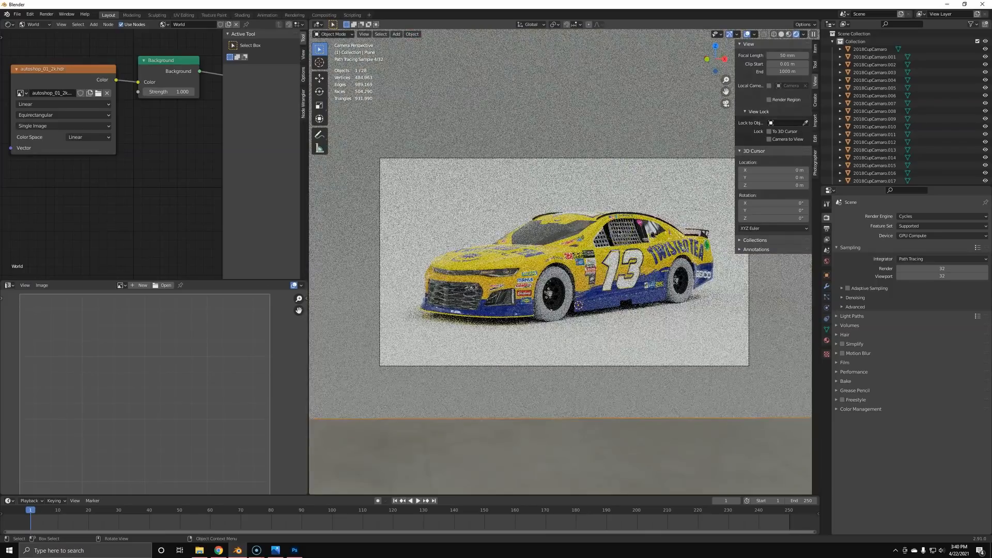
Step: Lower the backdrop wall's top edge about 18 m along the global Z axis
key(KP_0)
key(Tab)
click(561, 139)
key(g)
key(z)
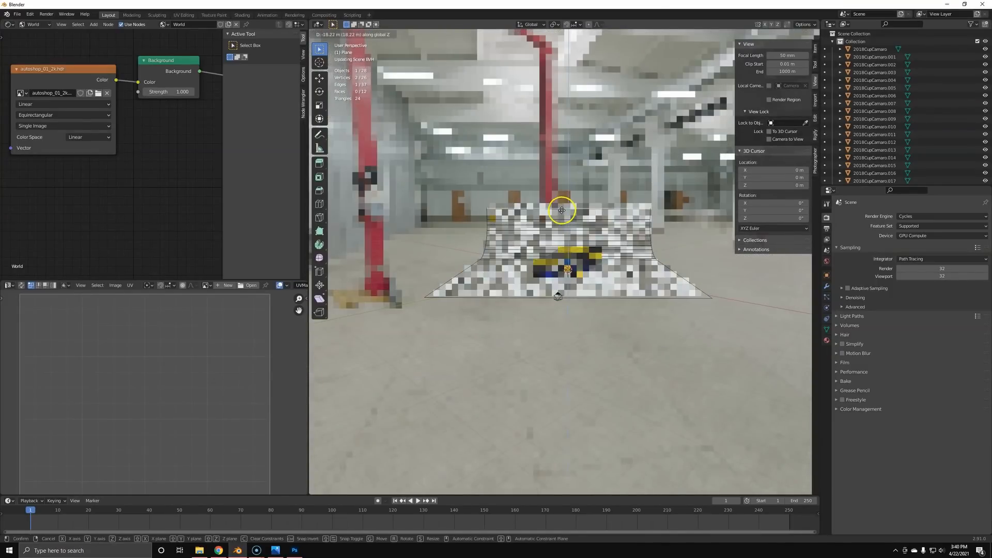
click(562, 210)
key(KP_0)
middle_drag(569, 217, 575, 260)
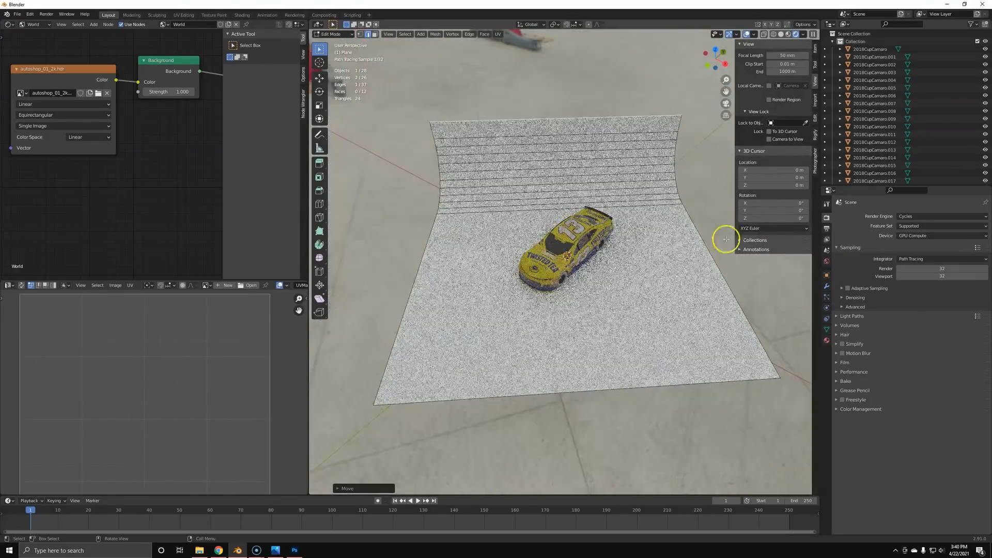
Step: Scale the whole backdrop mesh to about 0.69 along its local Y axis and deselect it in camera view
key(a)
key(s)
key(x)
key(x)
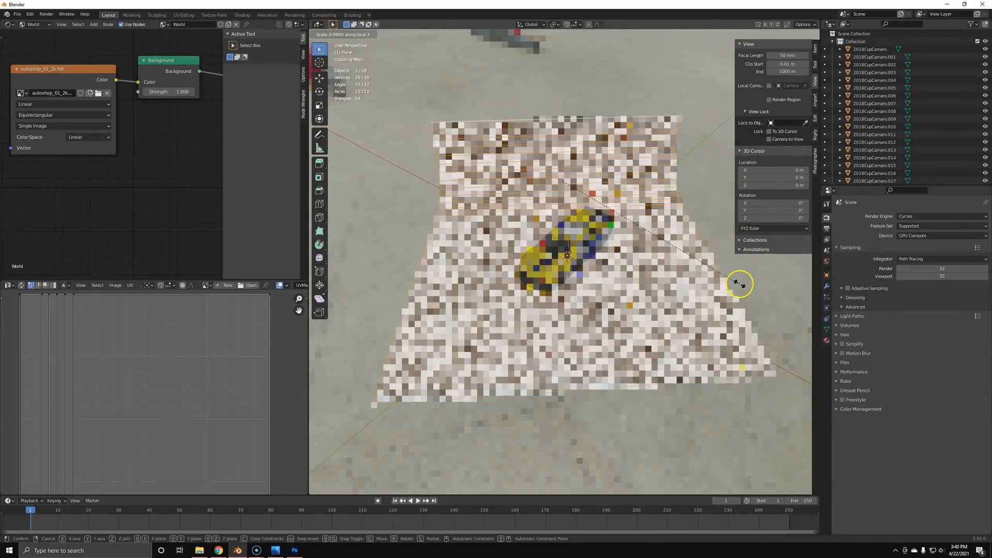
key(y)
key(y)
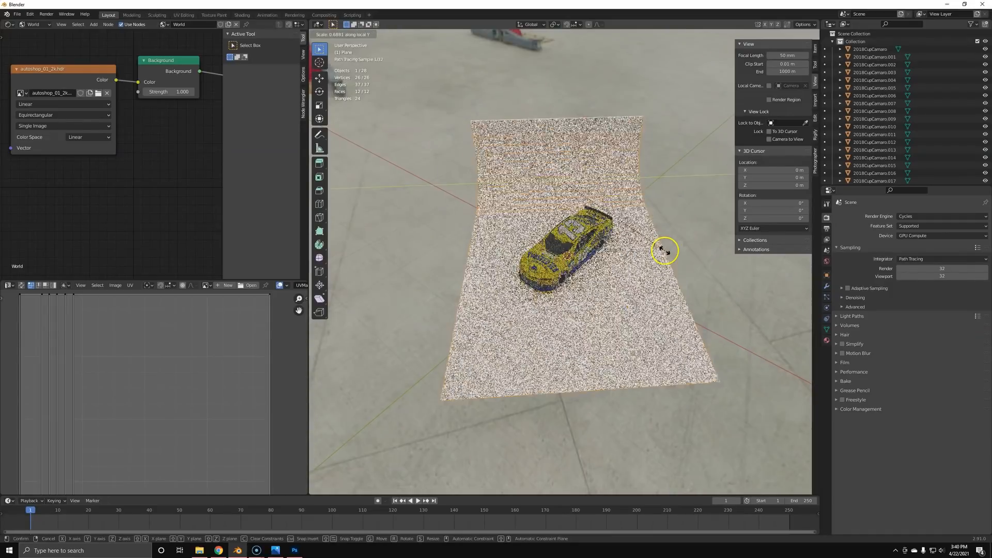
click(665, 251)
key(KP_0)
key(alt+a)
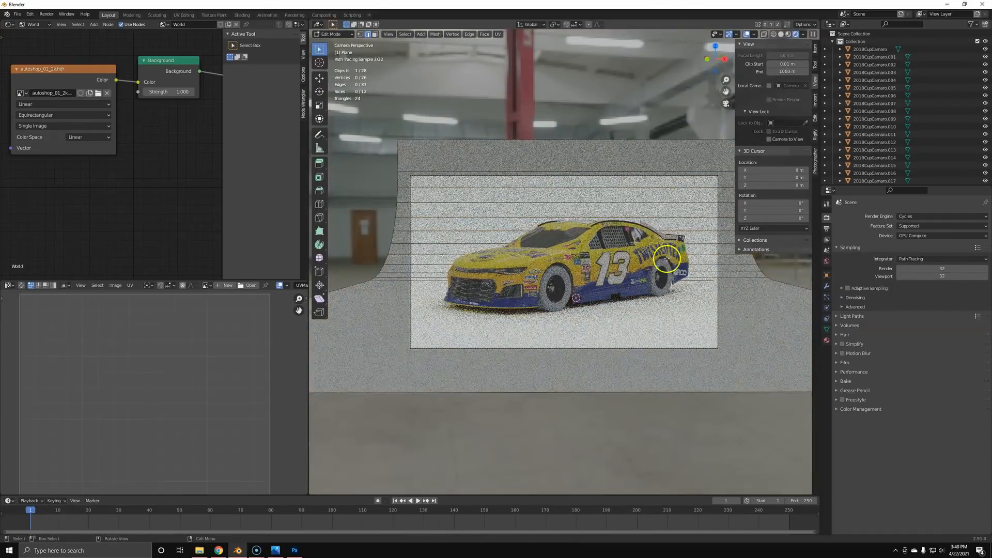
Step: Return to Object Mode and draw a render region covering the camera frame
scroll(667, 259, up, 2)
key(Tab)
key(ctrl+b)
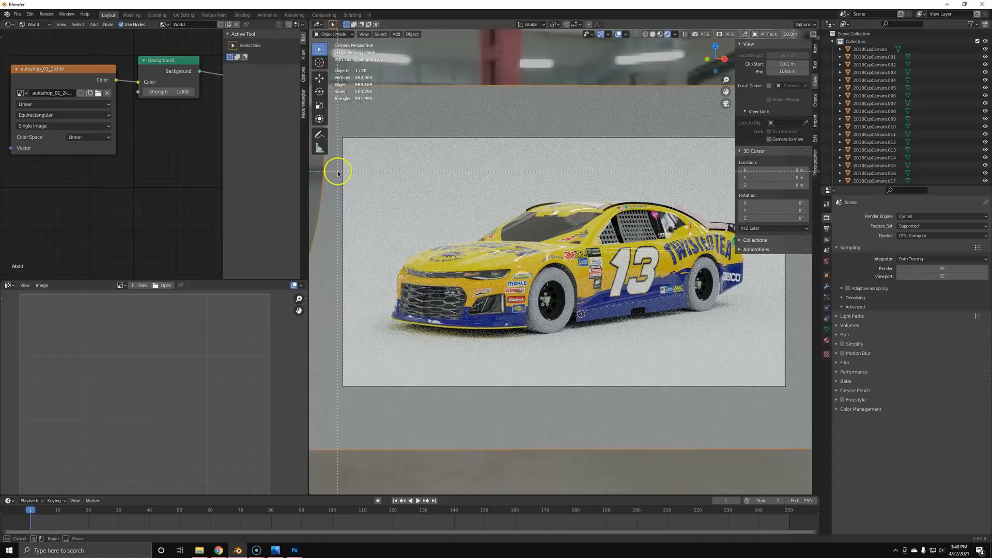
drag(338, 173, 790, 472)
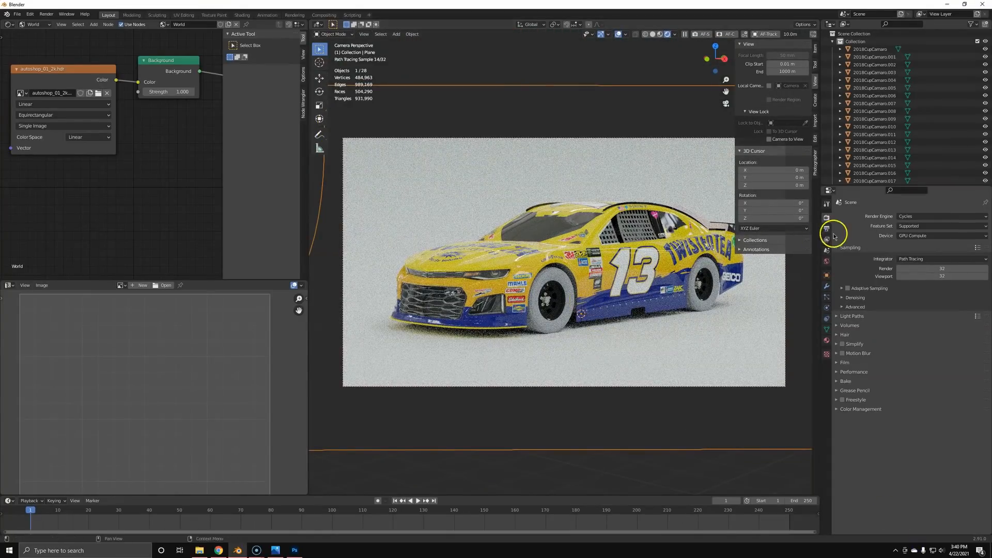
Step: Set the Color Management look to High Contrast
click(853, 410)
click(912, 440)
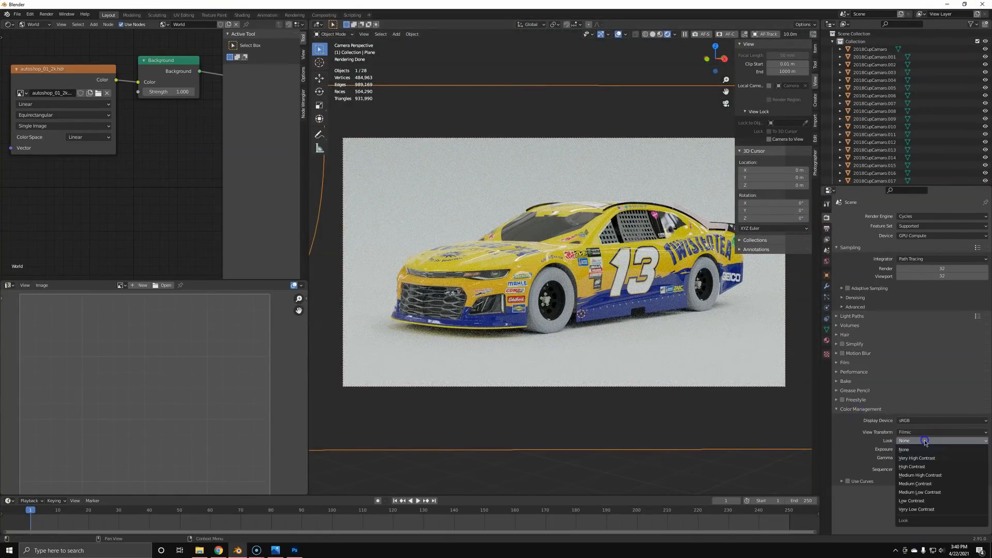
click(915, 467)
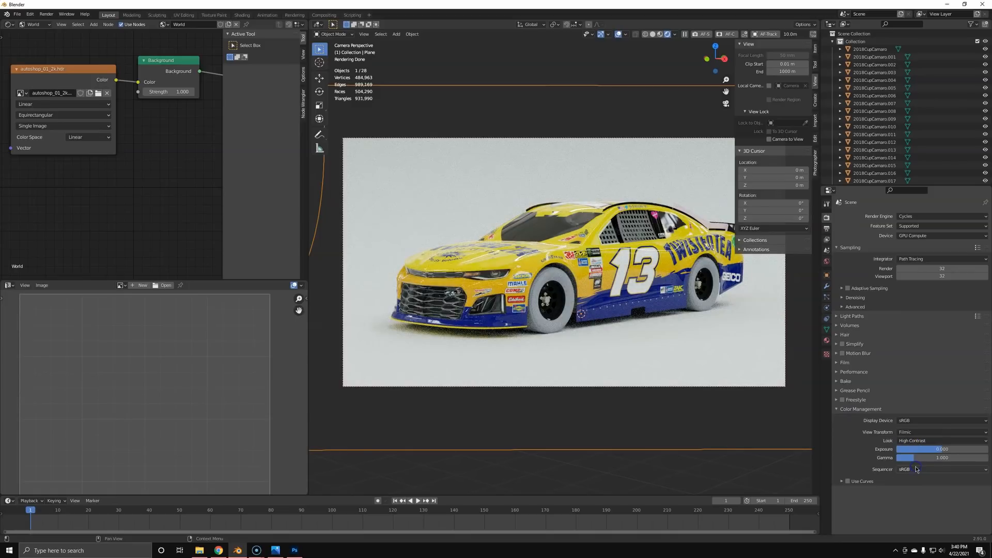
Step: Try an exposure of 1.2 and a gamma of 0.8 in Color Management
drag(939, 450, 789, 470)
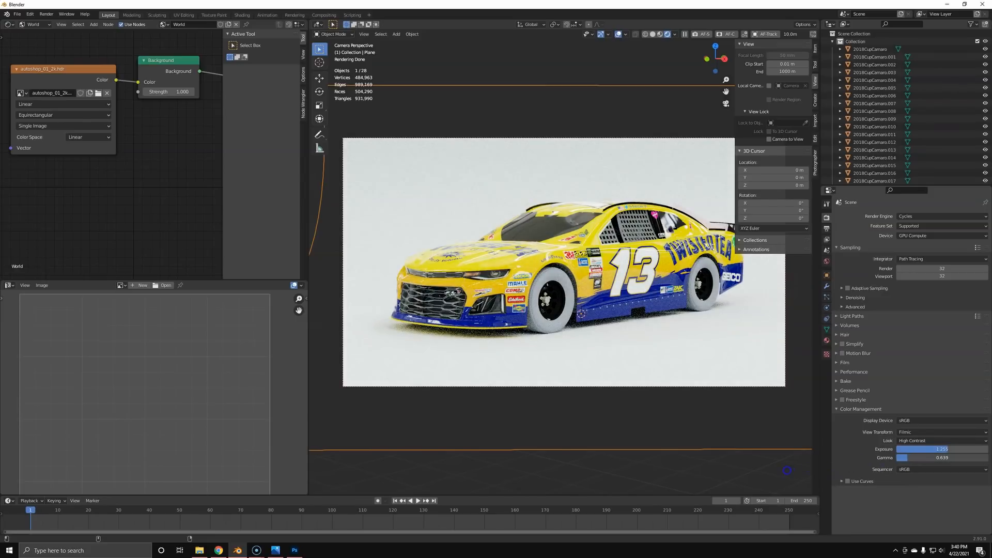
double_click(915, 457)
text(0.8)
click(930, 505)
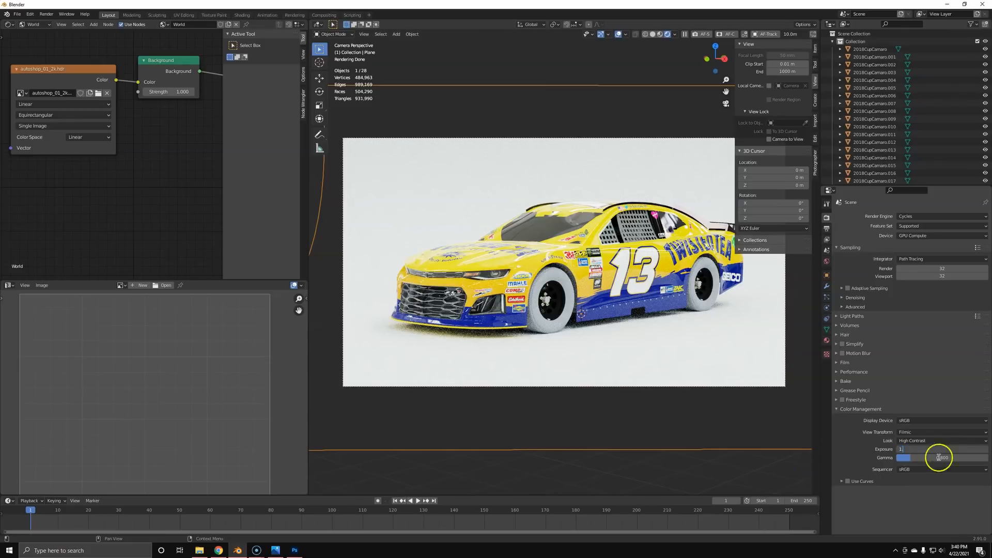
Step: Switch to the reference photo in Photos, compare it with the render and return to Blender
key(alt+Tab)
key(Tab)
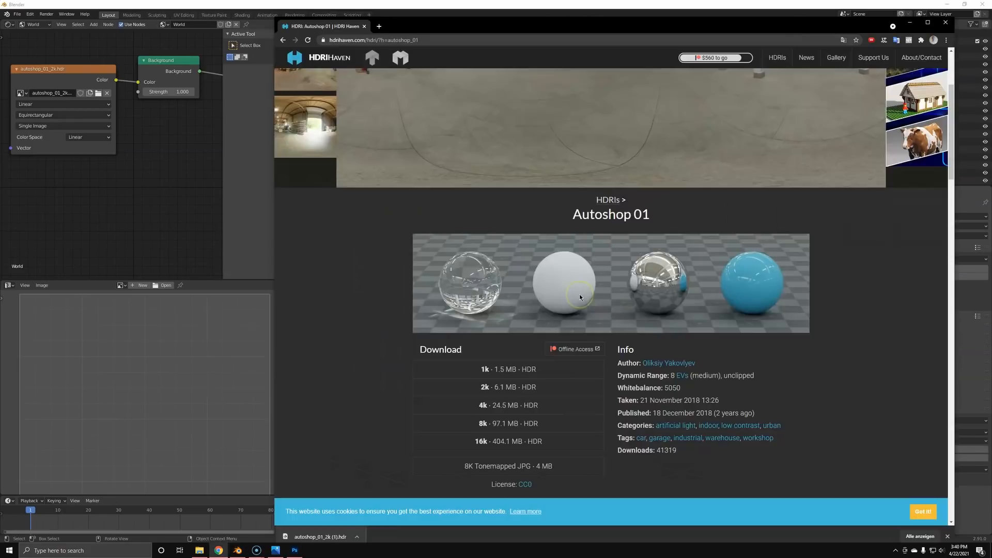
click(359, 331)
key(alt+Tab)
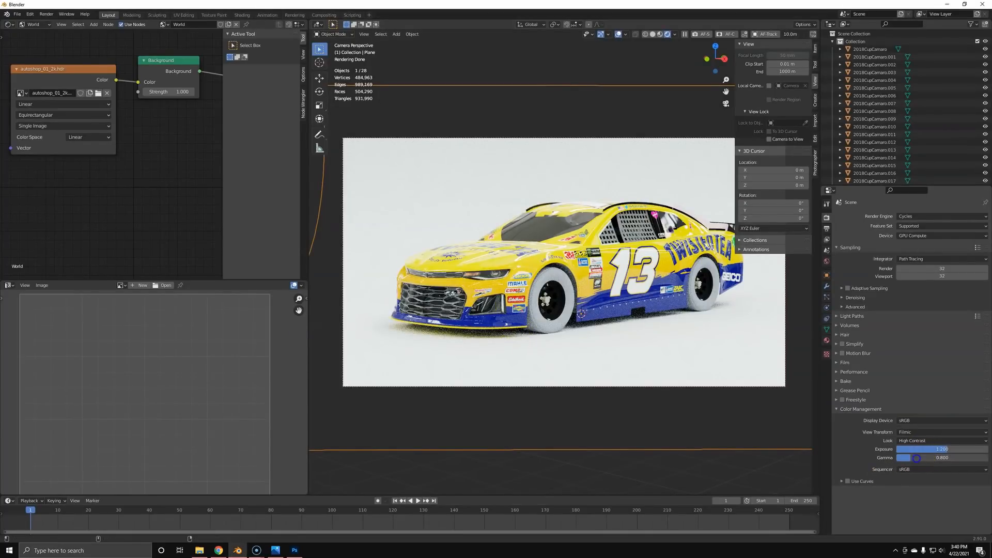
Step: Try an exposure of about 1.6 with a gamma of about 0.6, checking against the reference photo
mouse_move(884, 459)
mouse_down()
mouse_move(820, 459)
mouse_move(866, 455)
mouse_up()
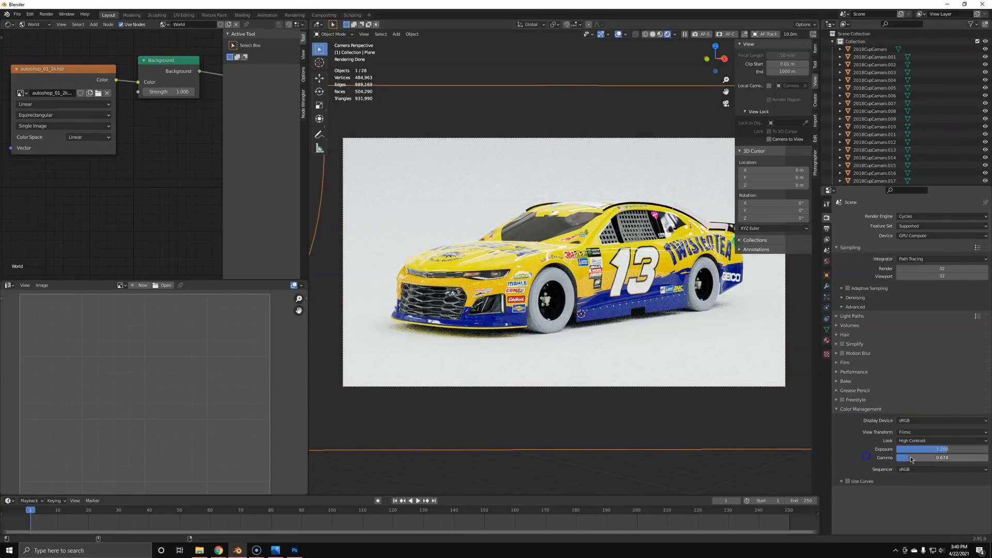
drag(939, 449, 969, 445)
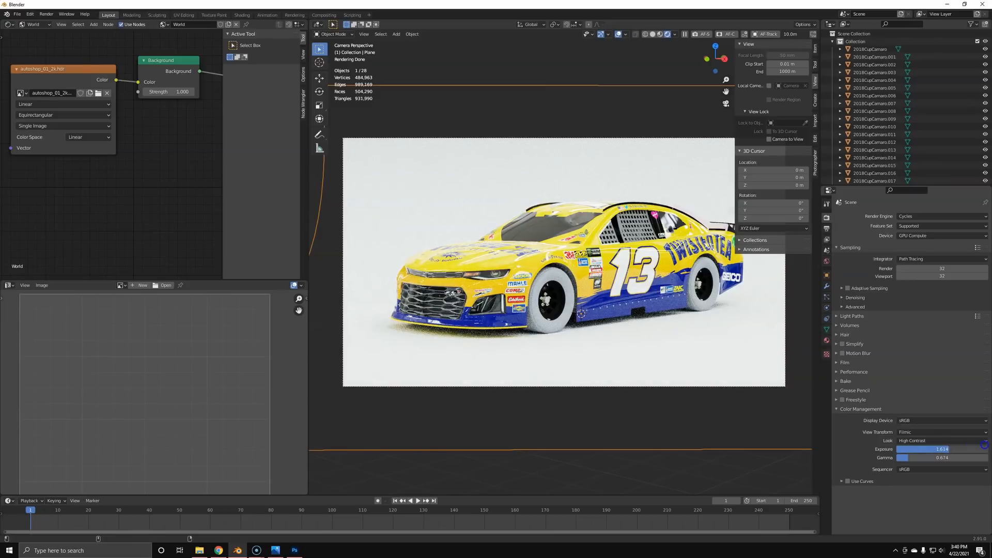
key(alt+Tab)
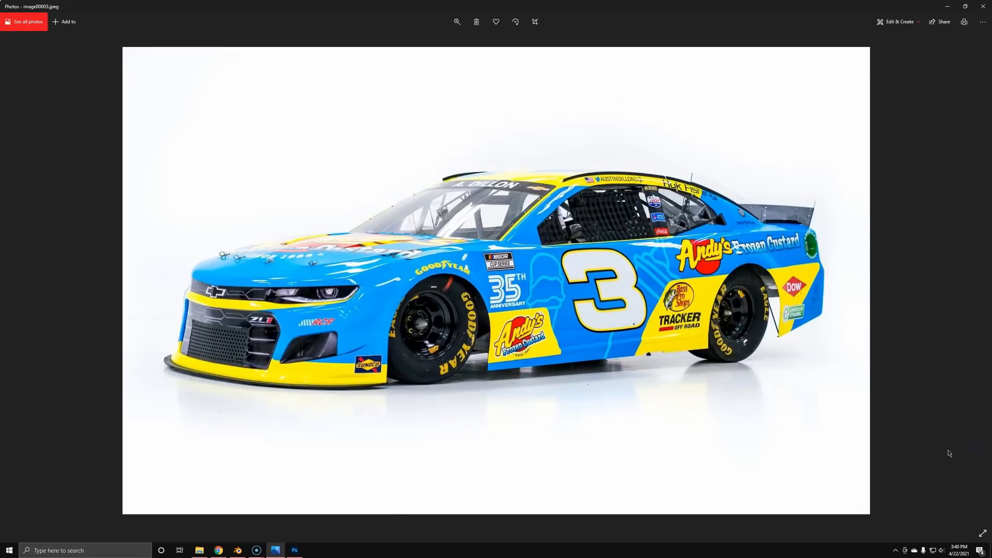
key(alt+Tab)
drag(917, 462, 880, 463)
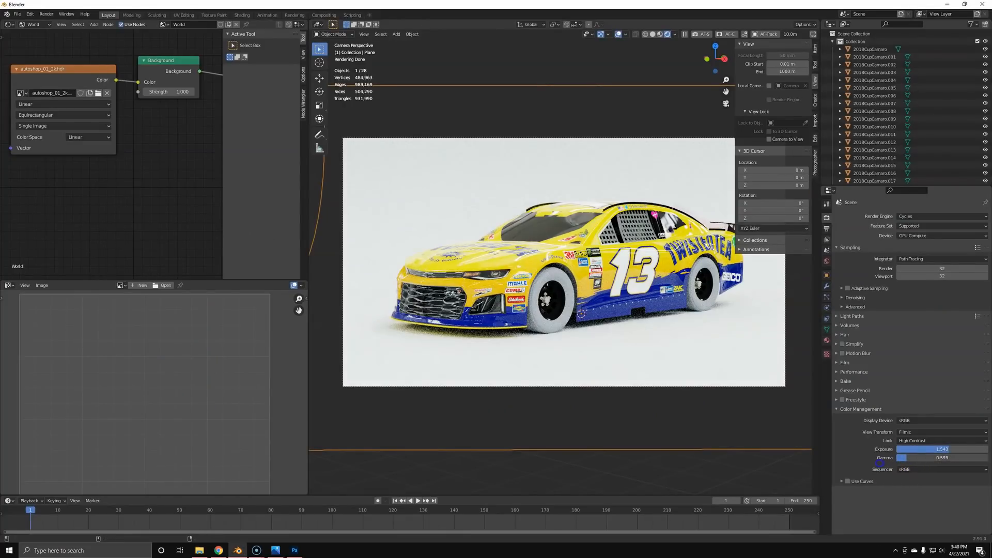
key(alt+Tab)
key(alt+Tab)
Step: Set the Color Management gamma to 0.55 and the exposure to 1.5
click(921, 458)
text(0.55)
key(Return)
text(1.5)
key(Return)
Step: Switch between Blender and Photos to compare the render's background and shadows with the reference photos
key(alt+Tab)
key(alt+Tab)
key(alt+Tab)
key(alt+Tab)
key(alt+Tab)
click(989, 266)
key(alt+Tab)
key(alt+Tab)
click(23, 273)
key(alt+Tab)
key(alt+Tab)
key(alt+Tab)
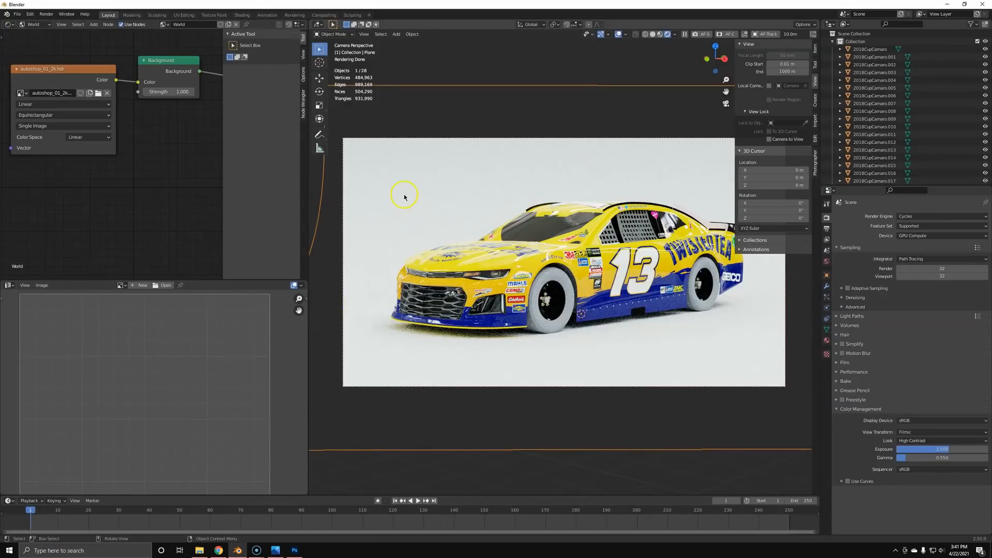
key(alt+Tab)
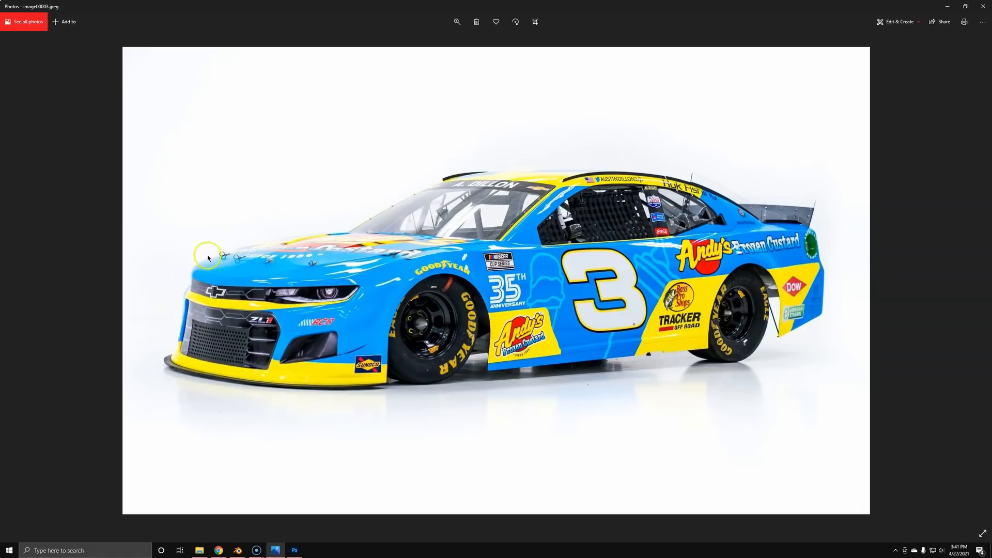
key(alt+Tab)
Step: Give the backdrop plane a new material and change its surface shader to Diffuse BSDF
click(826, 340)
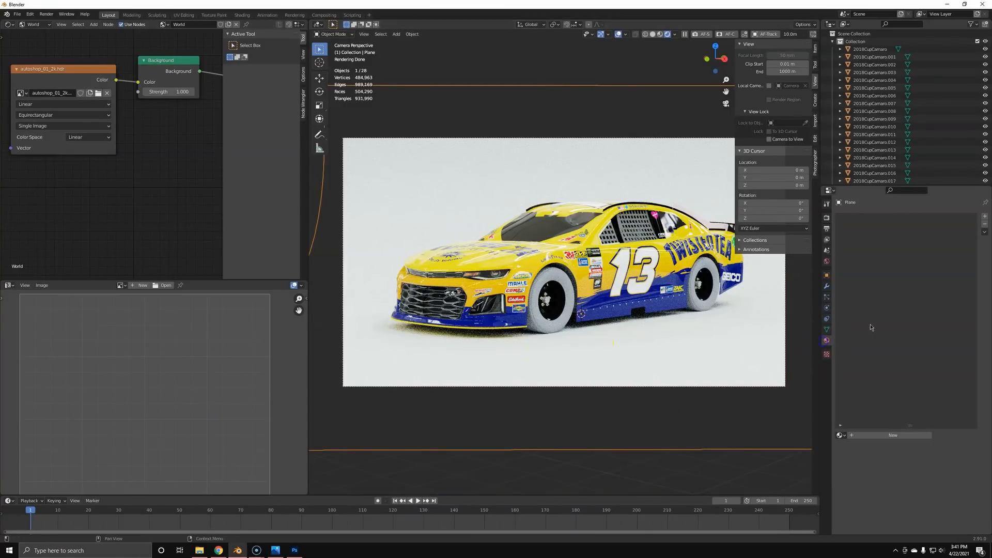
click(897, 435)
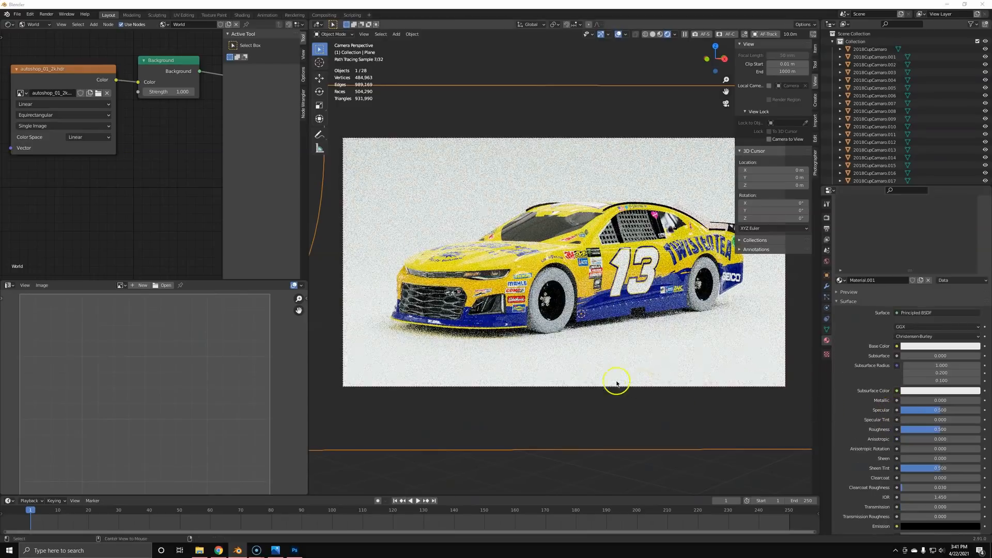
key(alt+Tab)
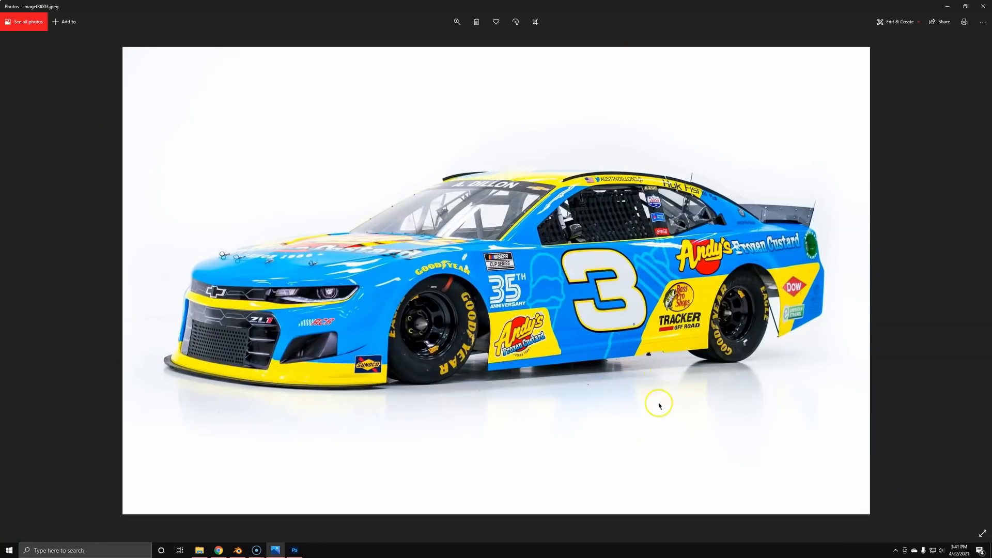
key(alt+Tab)
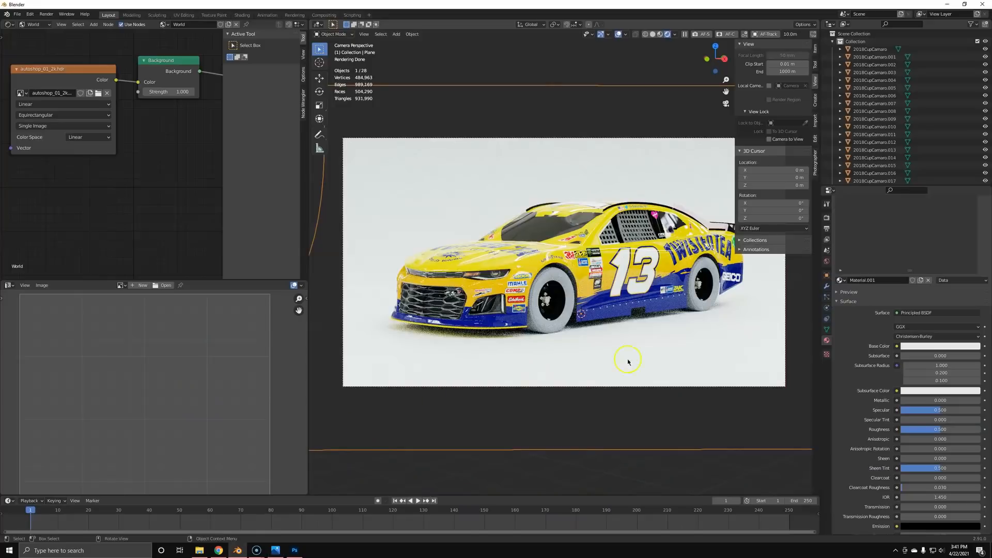
click(919, 313)
click(912, 356)
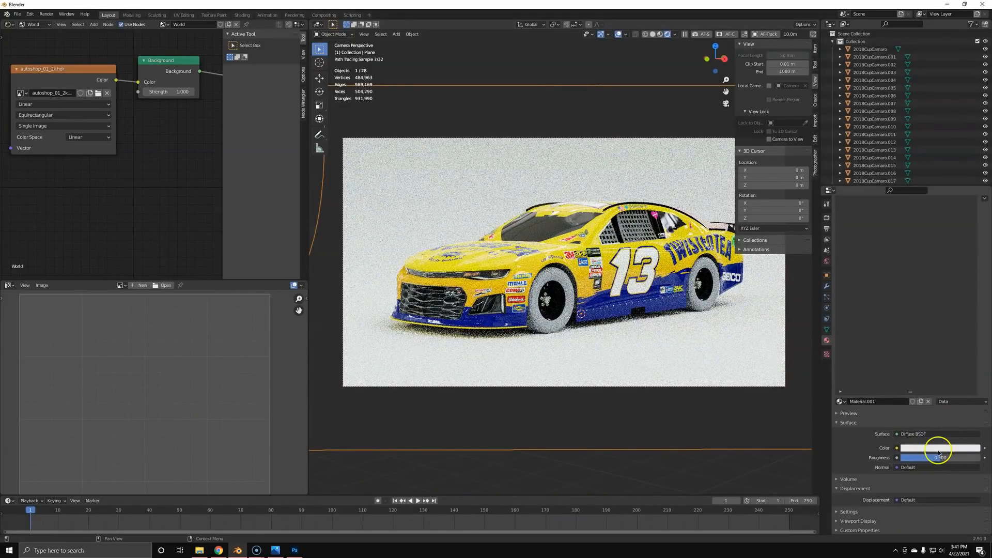
Step: Make the backdrop's diffuse color pure white with a brightness value of 1
click(937, 448)
click(925, 428)
text(1.1)
key(Return)
click(924, 430)
text(1)
key(Return)
Step: Deselect the backdrop and compare the white-background render with the reference photo in Photos
click(565, 333)
click(426, 253)
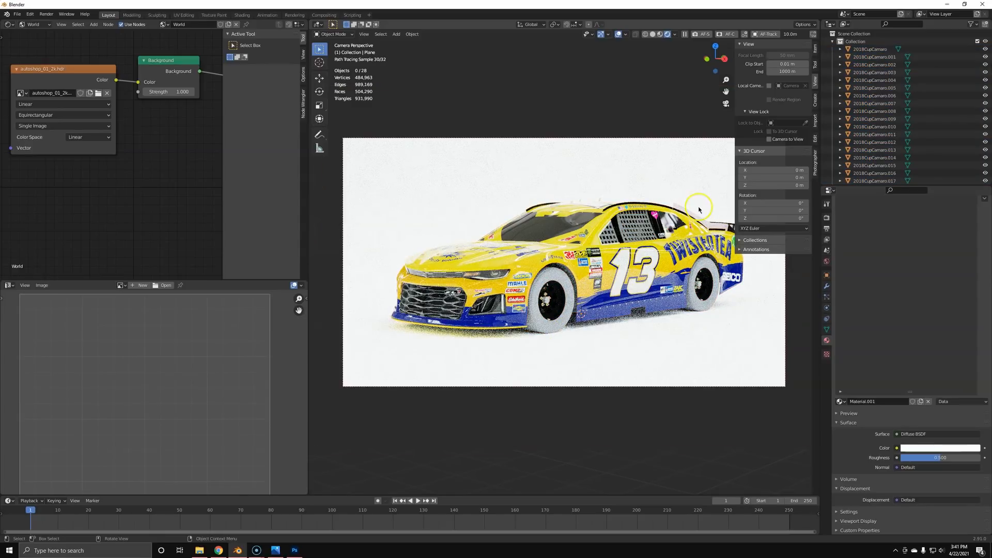
key(a)
click(645, 462)
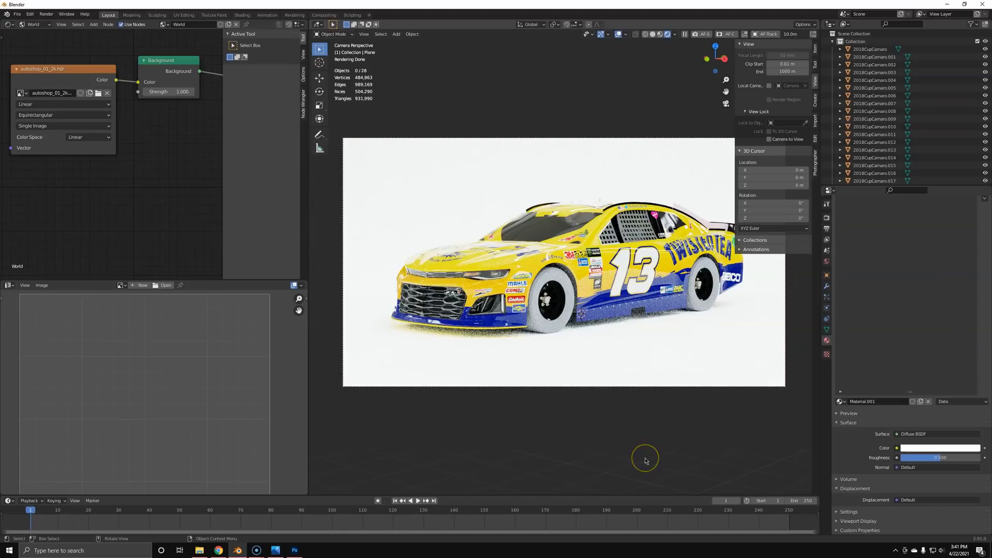
key(alt+Tab)
key(alt+Tab)
key(alt+Tab)
key(alt+Tab)
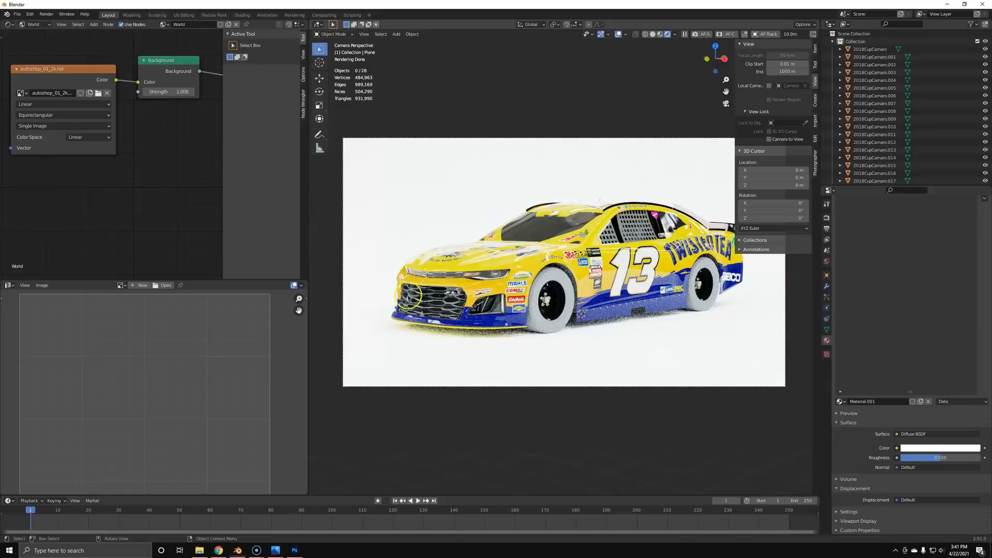
Step: Select the car body and switch the shader editor to its object material nodes
click(447, 271)
scroll(49, 173, down, 3)
middle_drag(50, 173, 108, 205)
click(45, 25)
click(35, 33)
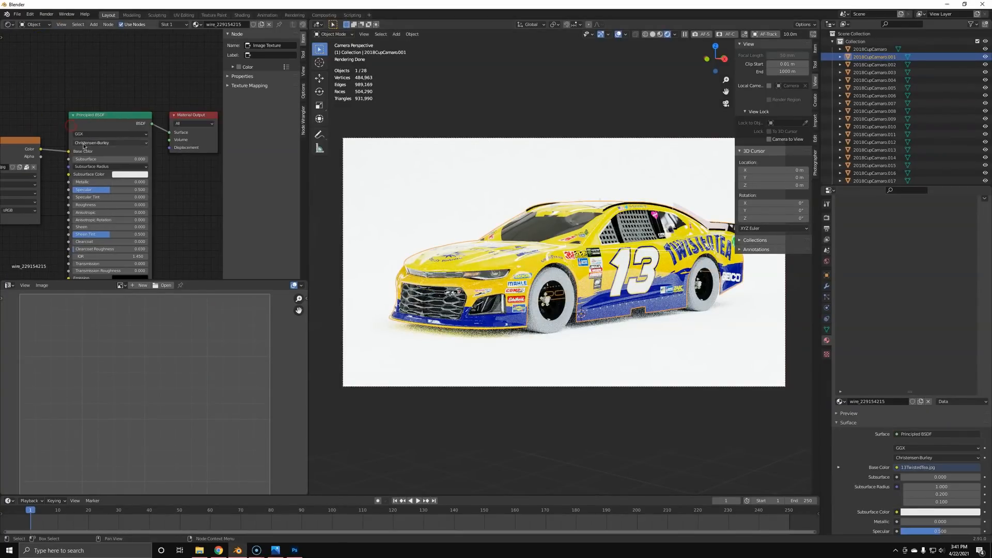
Step: Try a Specular of about 0.4 on the car paint, set it back to 0.5 and select all objects
scroll(98, 171, up, 4)
mouse_move(101, 207)
mouse_down()
mouse_move(970, 200)
mouse_move(50, 200)
mouse_move(114, 208)
mouse_up()
click(114, 208)
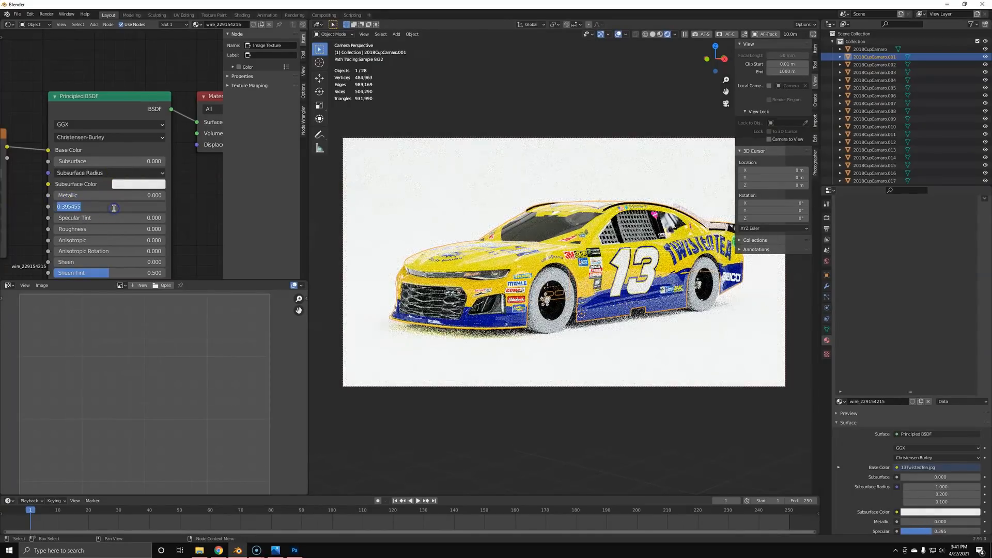
text(0.5)
key(Return)
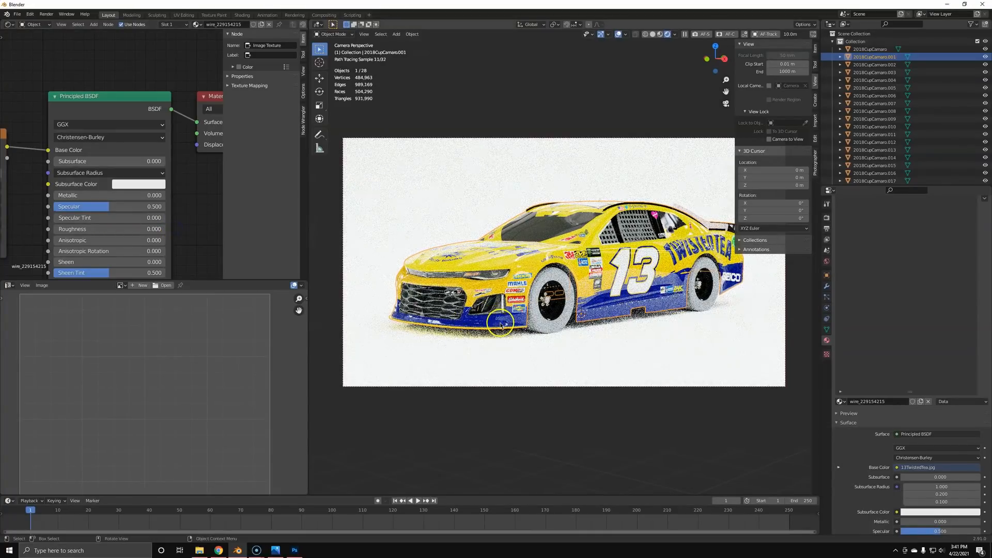
key(a)
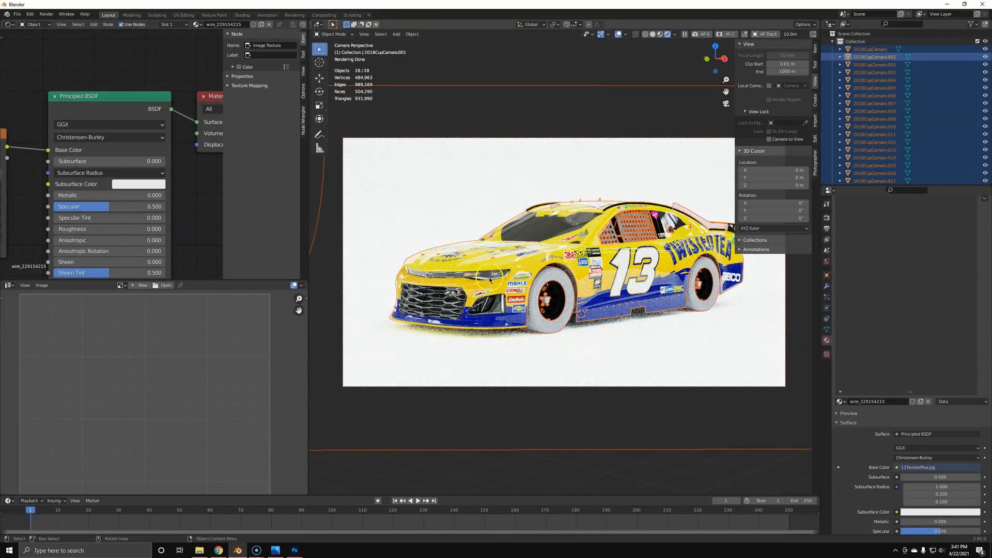
Step: Deselect everything and open the car body mesh for editing in face selection mode, with the front in view
key(alt+a)
middle_drag(480, 287, 491, 294)
scroll(554, 287, up, 5)
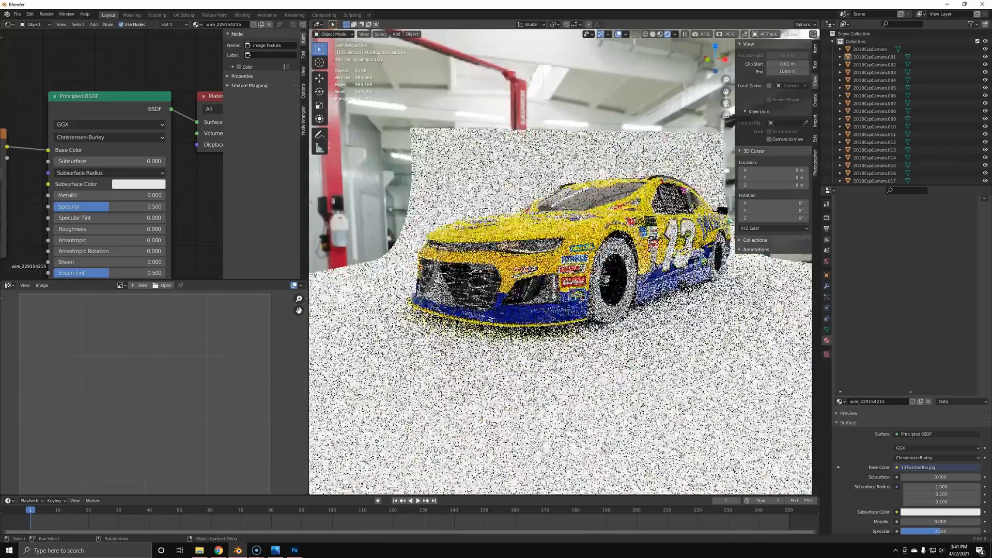
scroll(485, 241, up, 5)
key(Tab)
scroll(471, 230, down, 3)
middle_drag(471, 231, 445, 262)
key(3)
Step: Try to isolate the front details by selecting all faces linked to one face on the car's nose
click(447, 262)
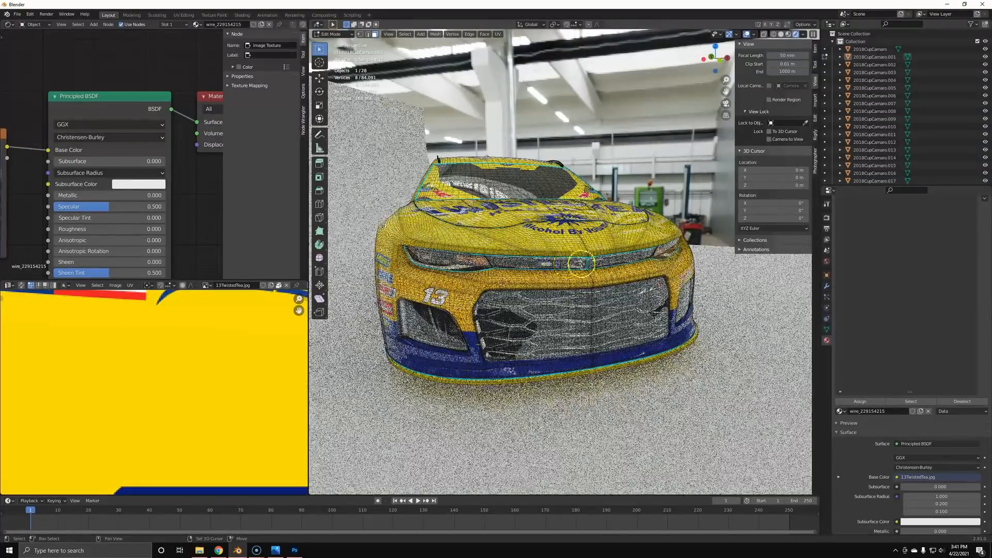
middle_drag(580, 262, 470, 307)
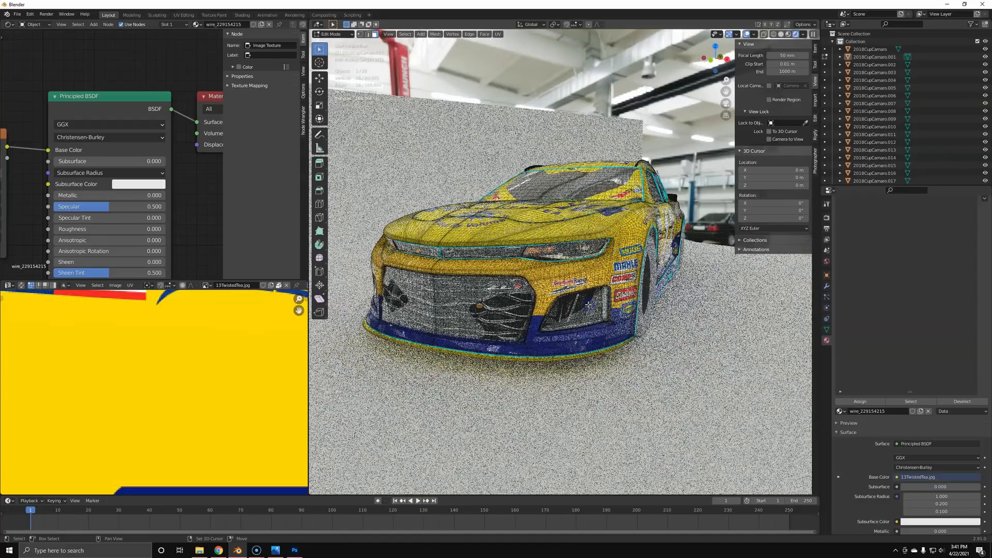
middle_drag(487, 270, 423, 313)
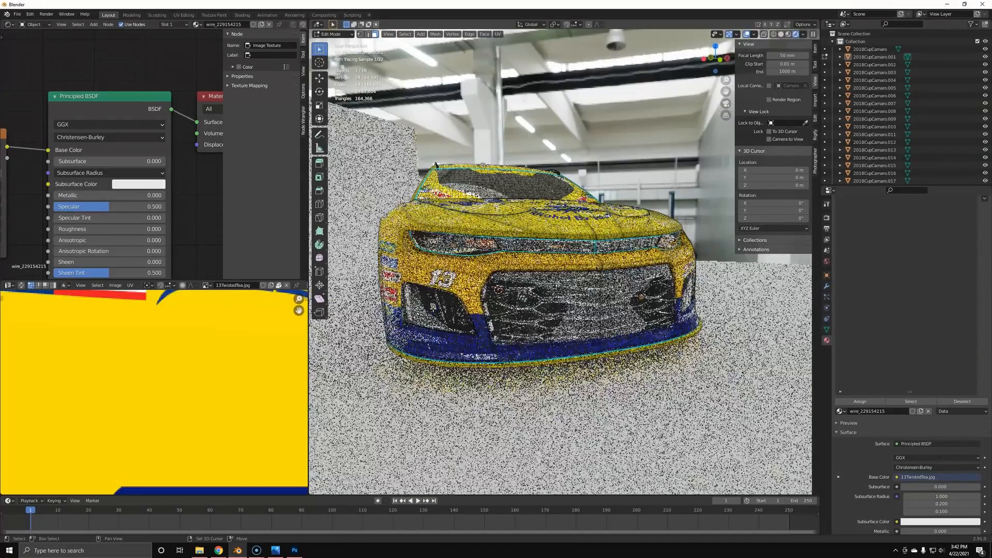
key(ctrl+l)
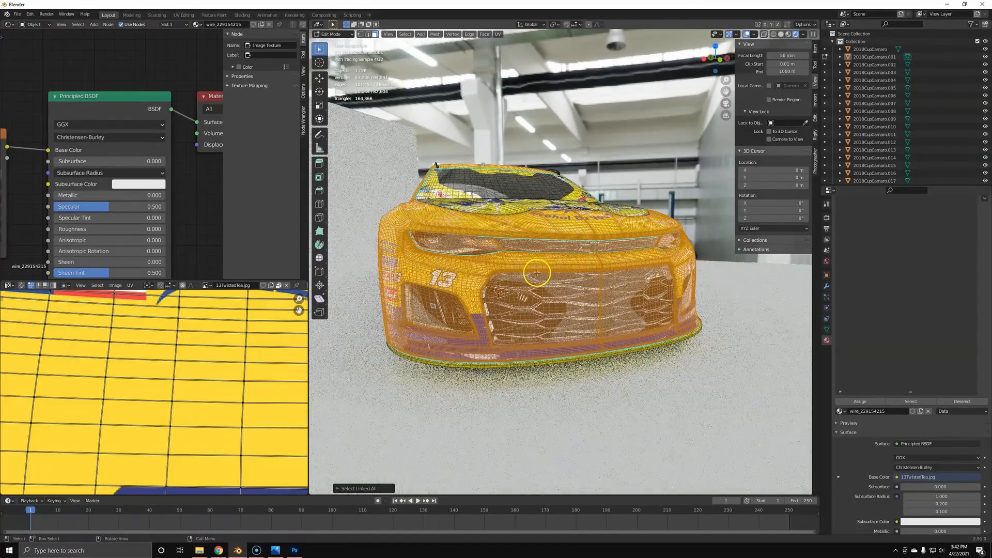
middle_drag(392, 258, 409, 257)
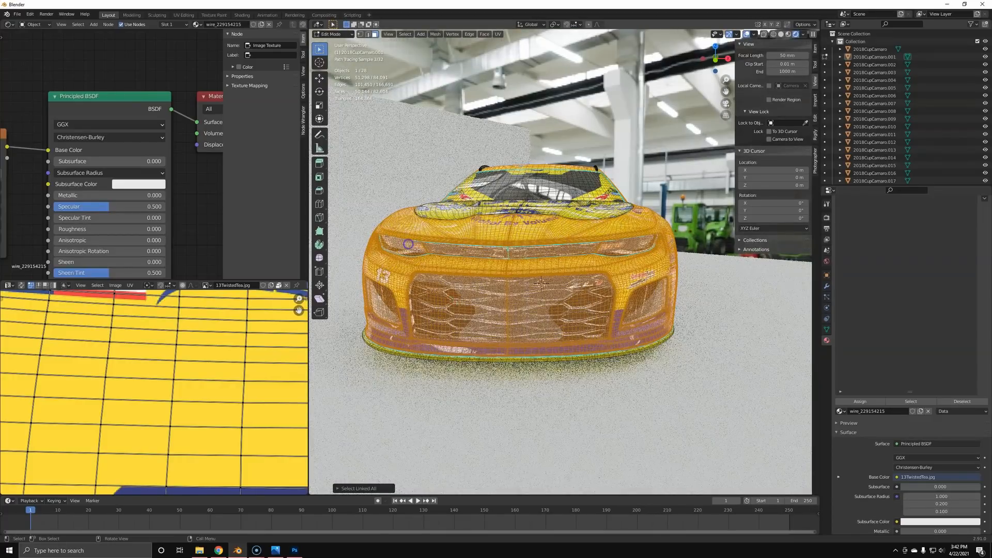
Step: Select the linked faces of both halves of the headlight strip across the car's nose, excluding the surrounding body
click(417, 249)
key(ctrl+l)
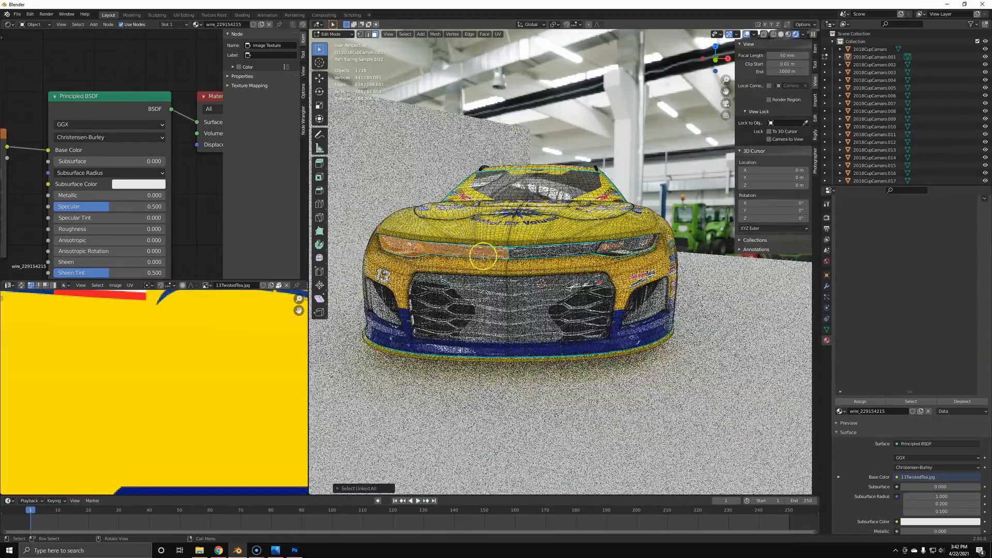
shift+click(572, 251)
key(ctrl+l)
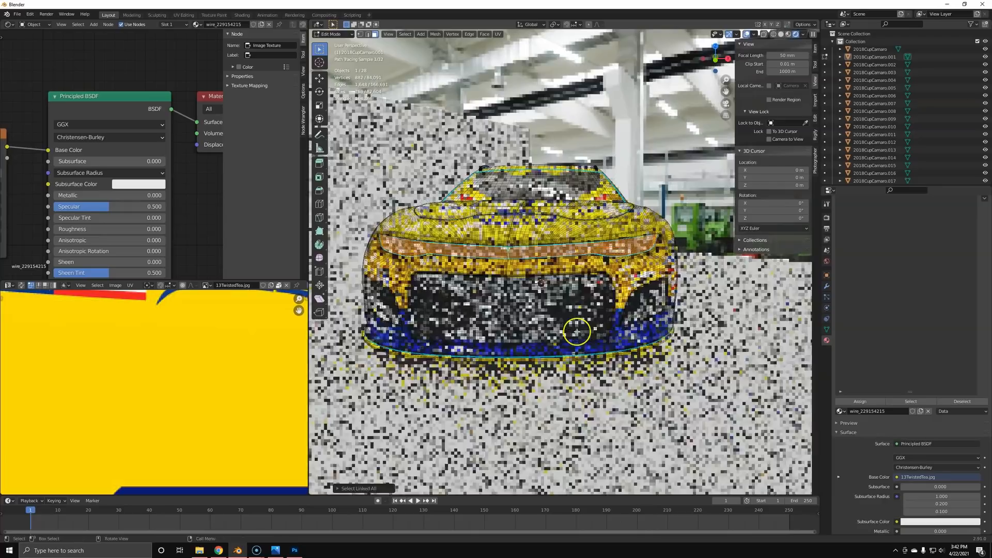
click(575, 316)
key(ctrl+l)
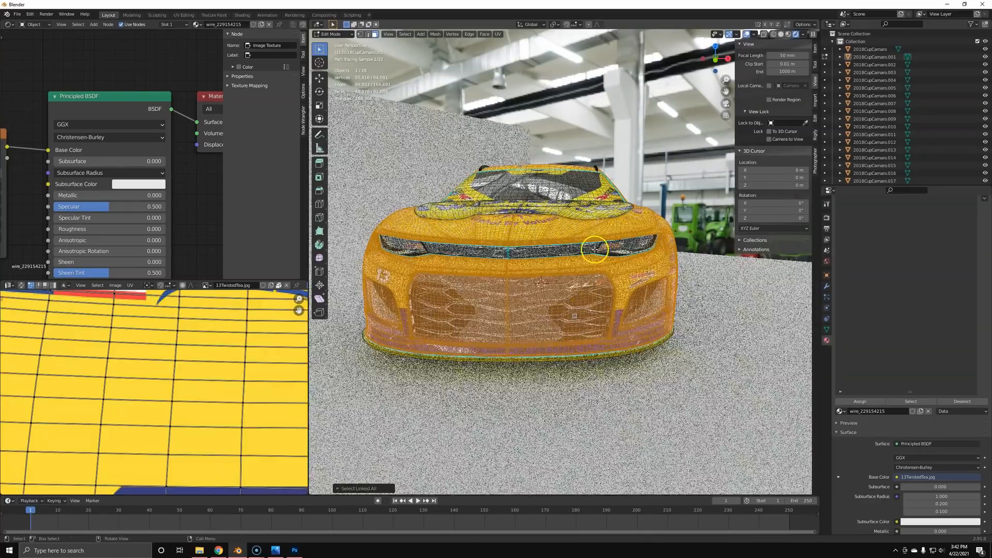
click(498, 256)
key(ctrl+l)
scroll(890, 298, up, 2)
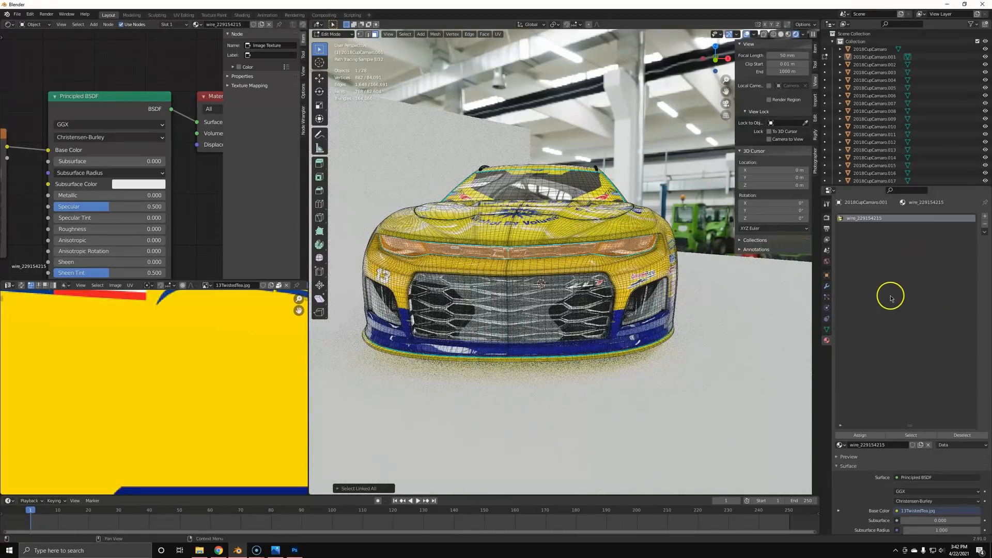
Step: Add a second material slot to the car body and rename the existing paint material to Carpaint
click(859, 221)
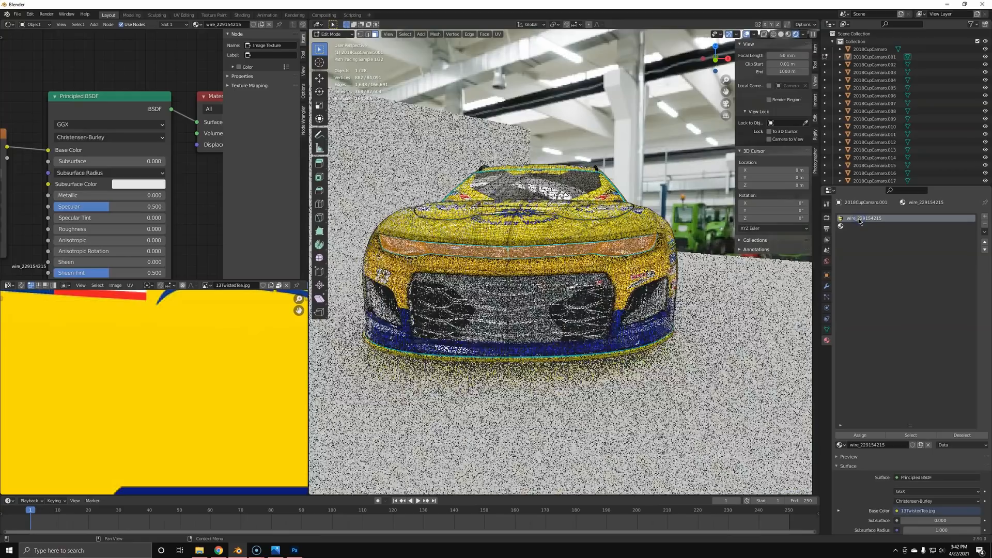
key(Tab)
double_click(882, 218)
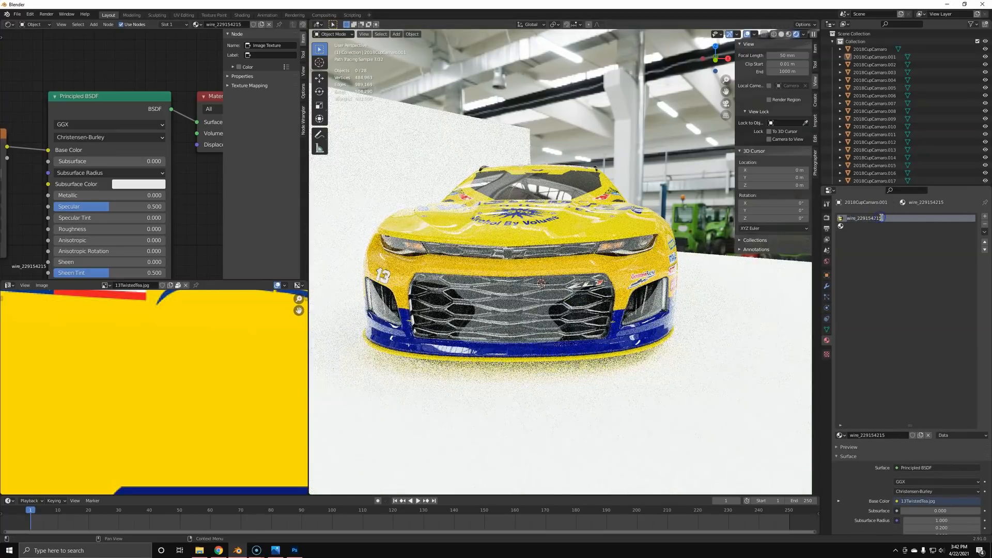
text(Carpaint)
key(Return)
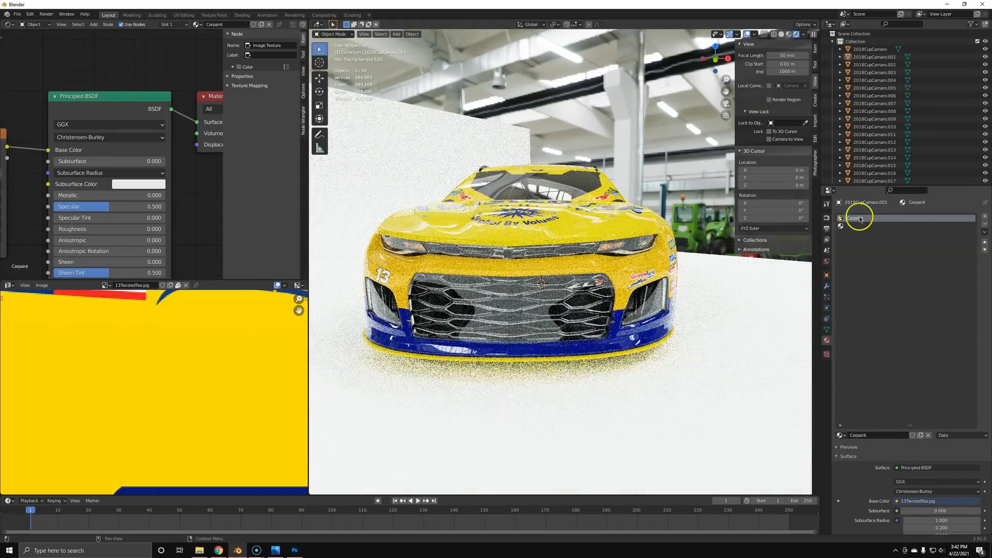
Step: Assign the selected headlight strip faces to the empty second slot and make the Carpaint slot active again
click(851, 226)
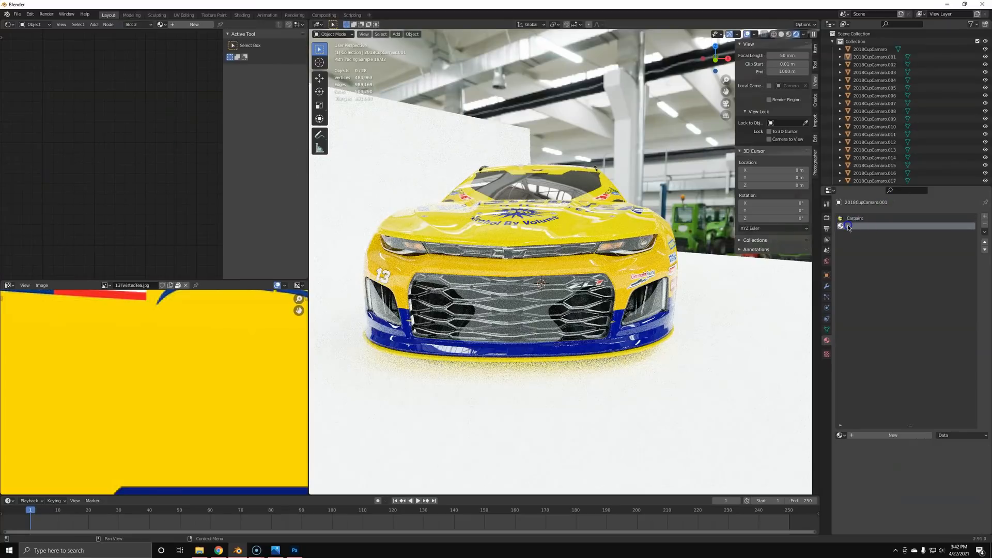
click(584, 304)
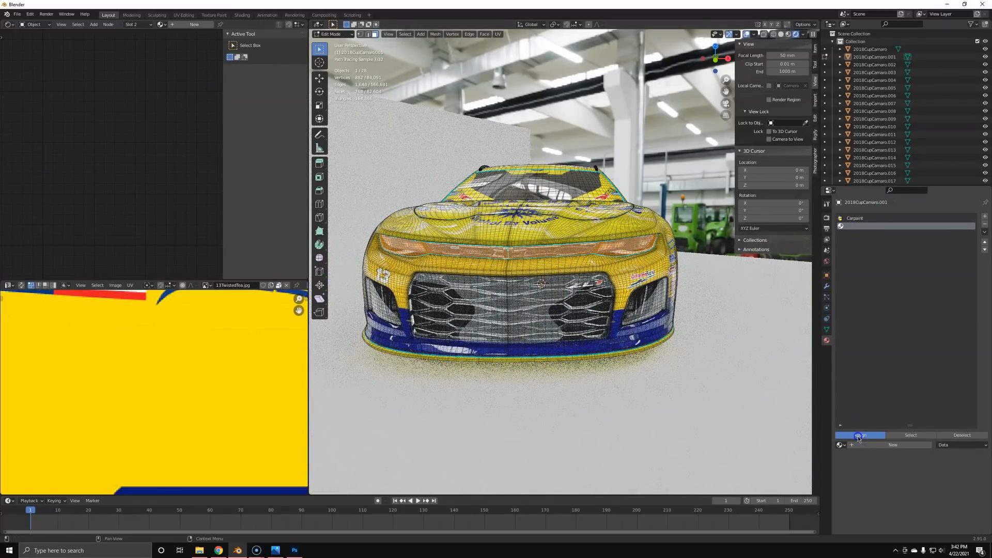
key(Tab)
key(Tab)
click(852, 218)
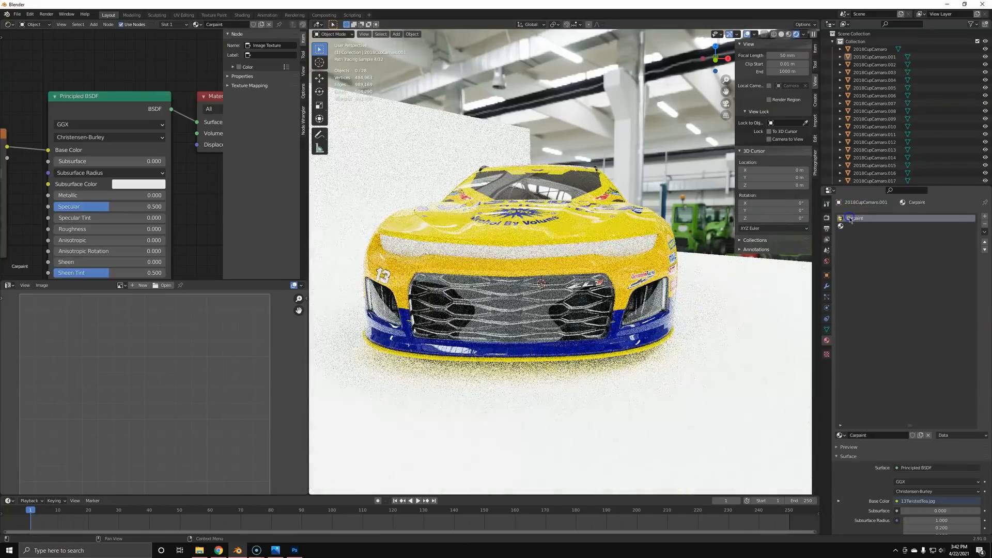
Step: Put Carpaint's image texture node into a node group named Wrap
scroll(115, 193, down, 12)
middle_drag(38, 244, 82, 246)
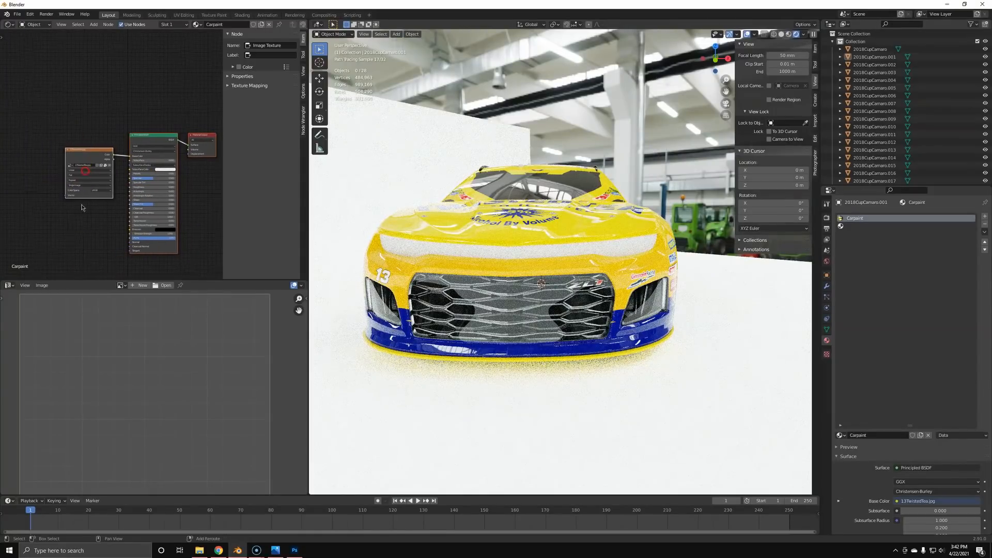
scroll(93, 158, up, 2)
key(ctrl+g)
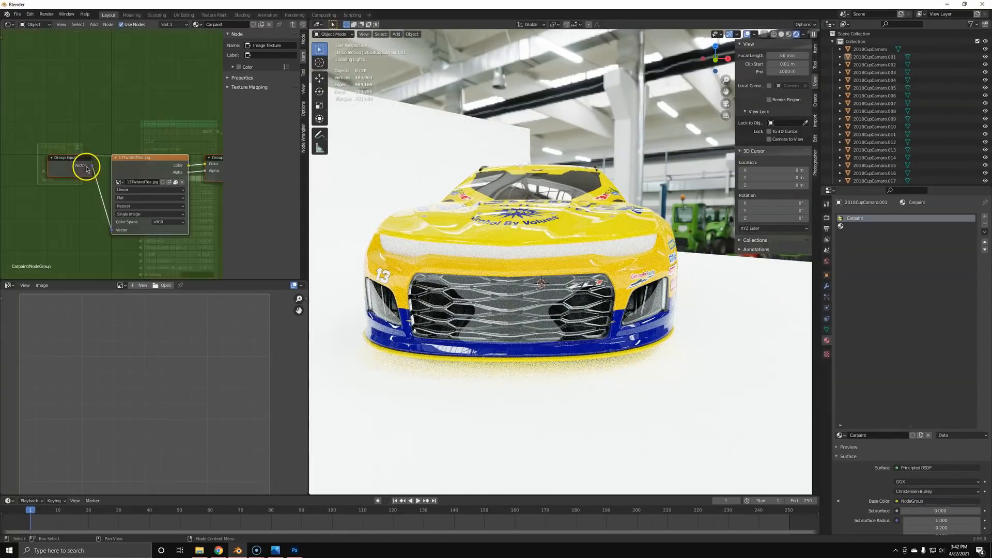
key(Tab)
click(61, 169)
text(Wrap)
key(Return)
key(Tab)
key(Tab)
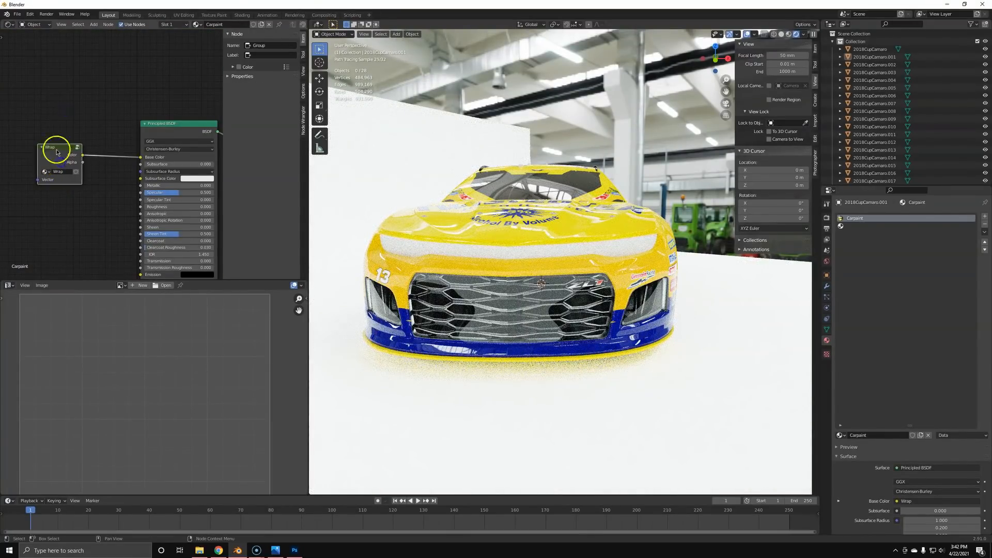
Step: Create a new material in the second slot and replace its default nodes with a copy of Carpaint's nodes
key(Home)
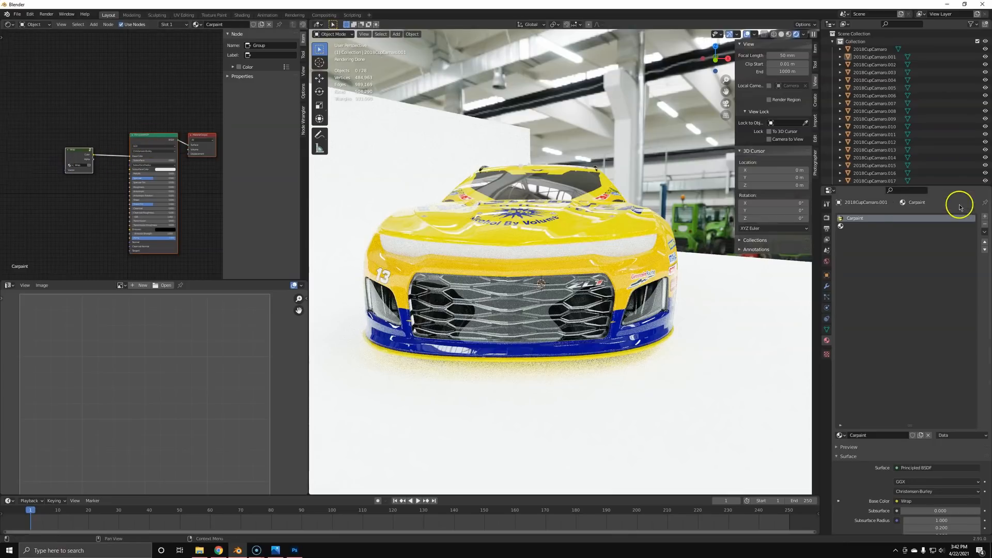
click(864, 227)
click(881, 435)
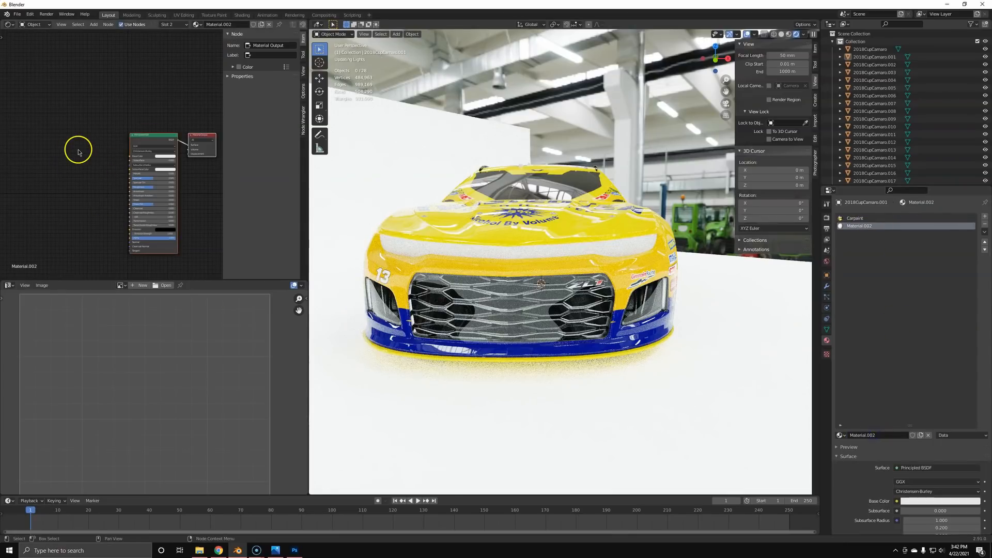
key(x)
key(ctrl+v)
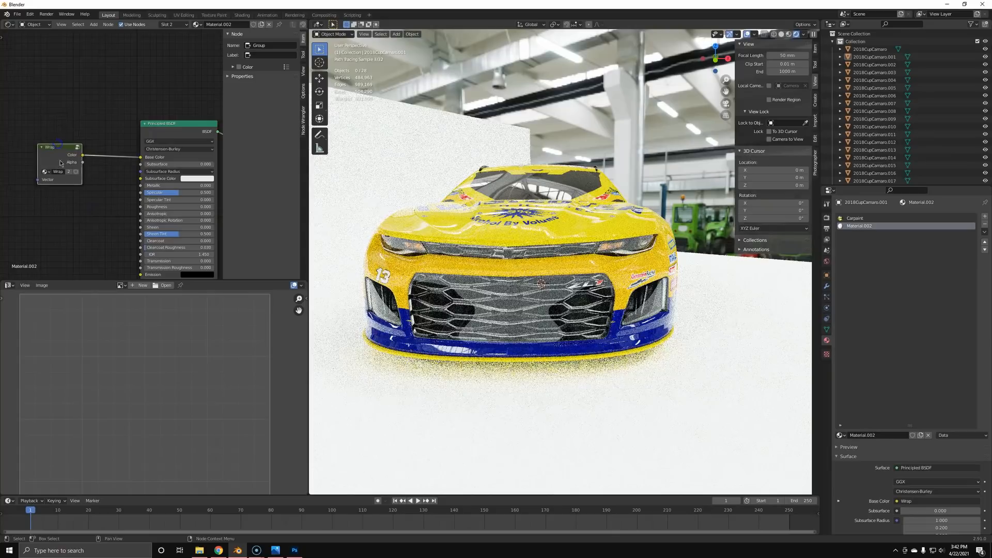
Step: Lower the headlight material's Specular to 0.150 and view the car through the camera
scroll(135, 165, up, 2)
drag(137, 177, 115, 177)
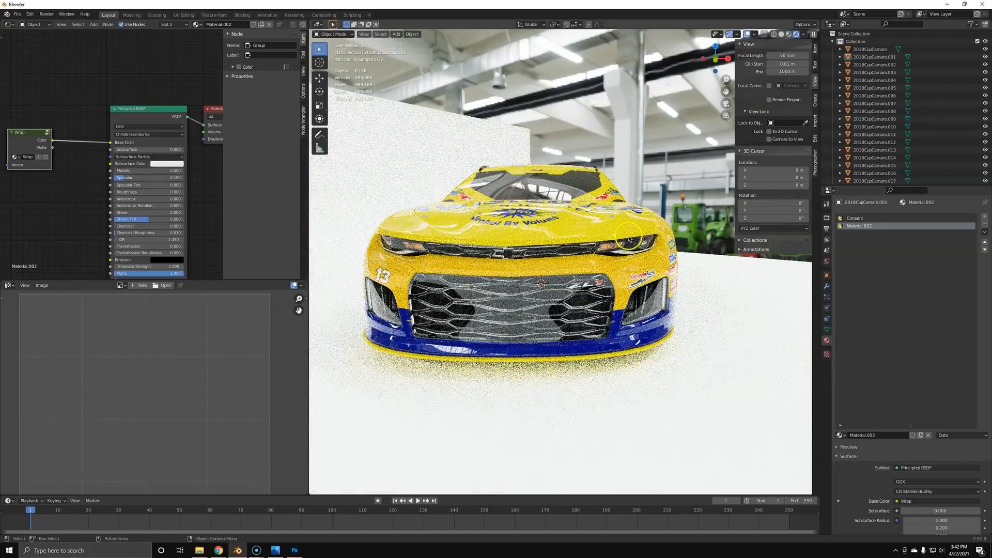
key(KP_0)
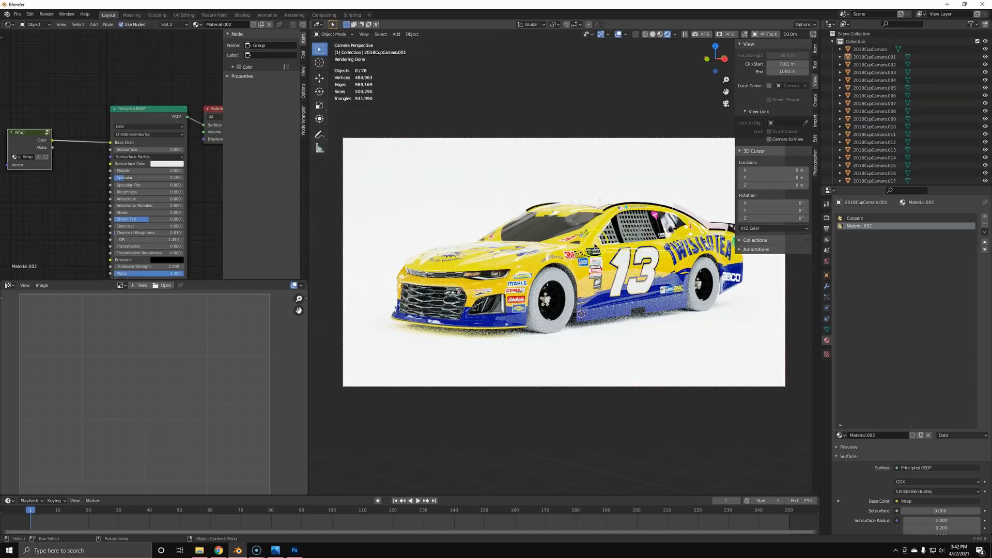
Step: Save the file with the roll cage and window net object selected, and test-move that object to identify its parts
click(638, 224)
key(ctrl+s)
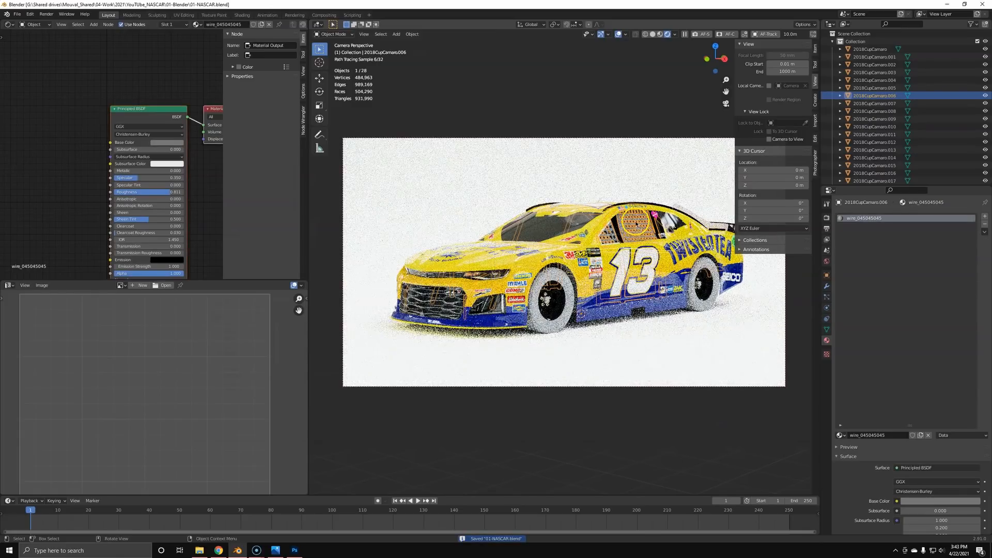
key(g)
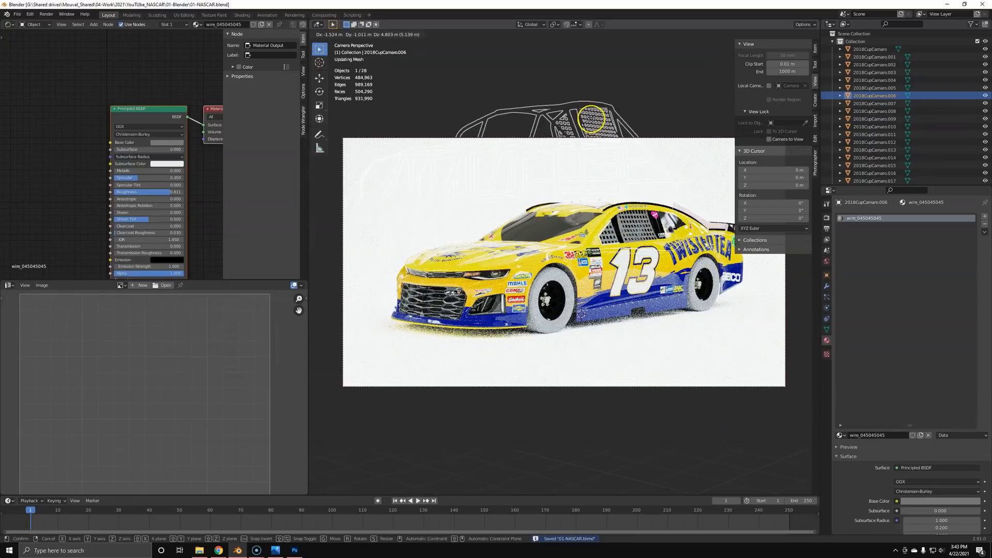
right_click(596, 161)
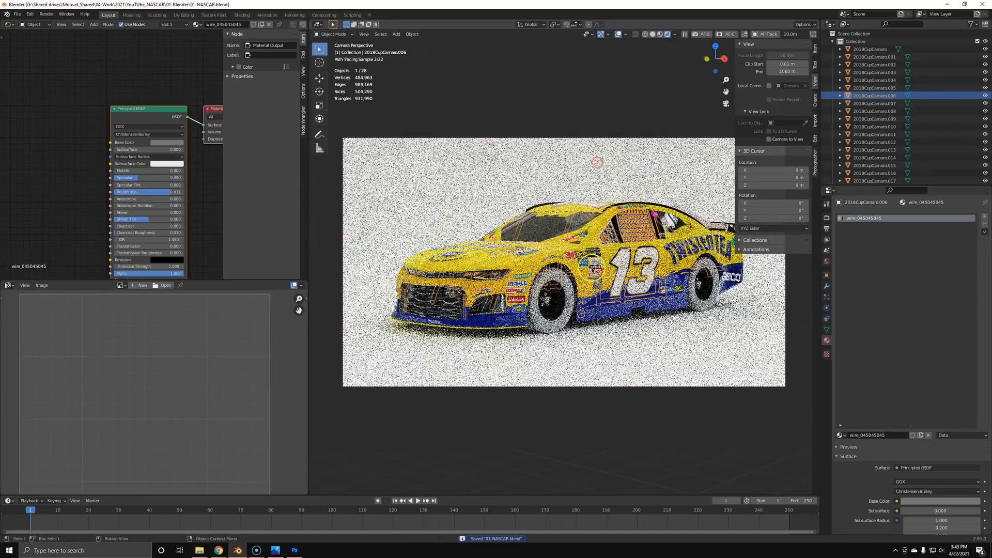
Step: Isolate the roll cage object in local view and frame its window net side
middle_drag(585, 275, 615, 289)
scroll(594, 279, up, 5)
key(period)
click(655, 266)
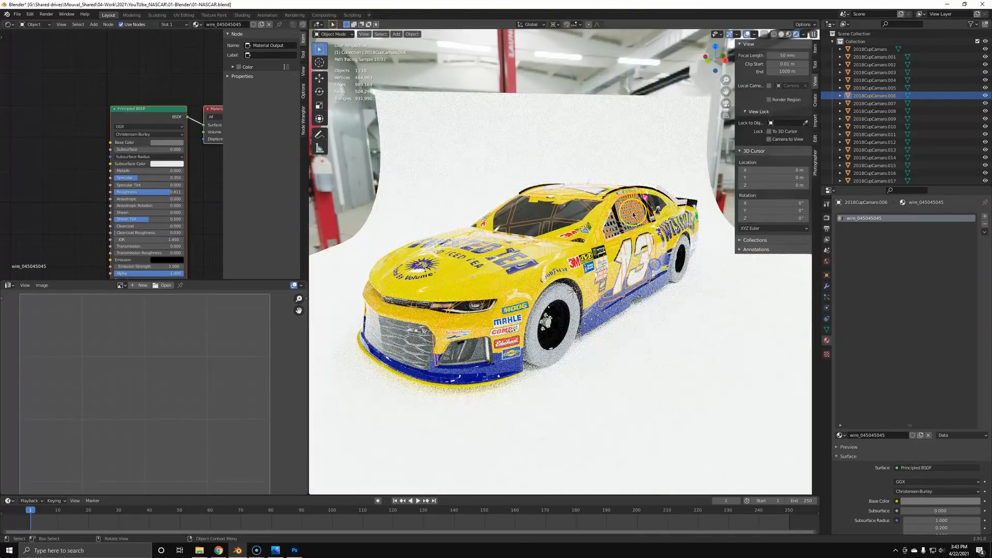
click(695, 222)
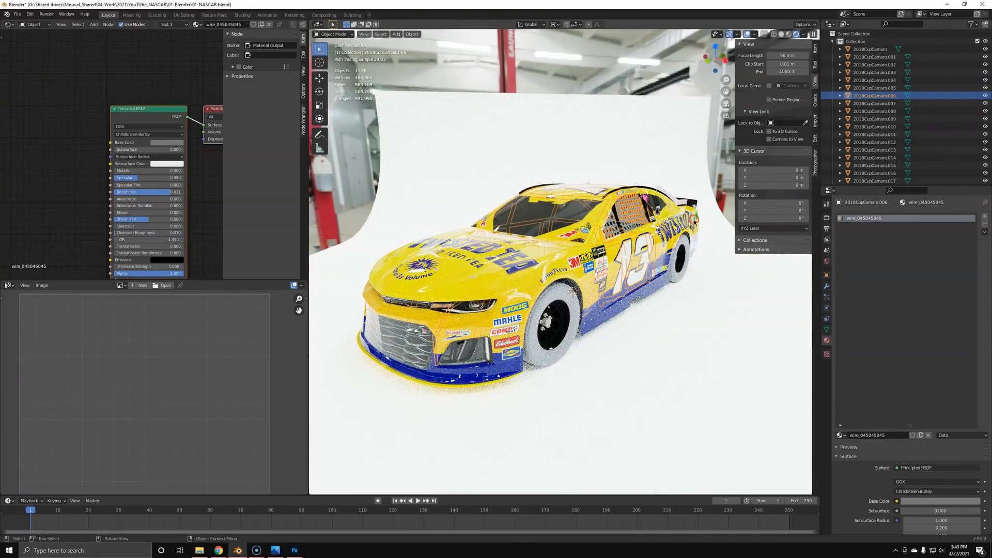
key(slash)
middle_drag(631, 262, 571, 350)
scroll(590, 266, up, 5)
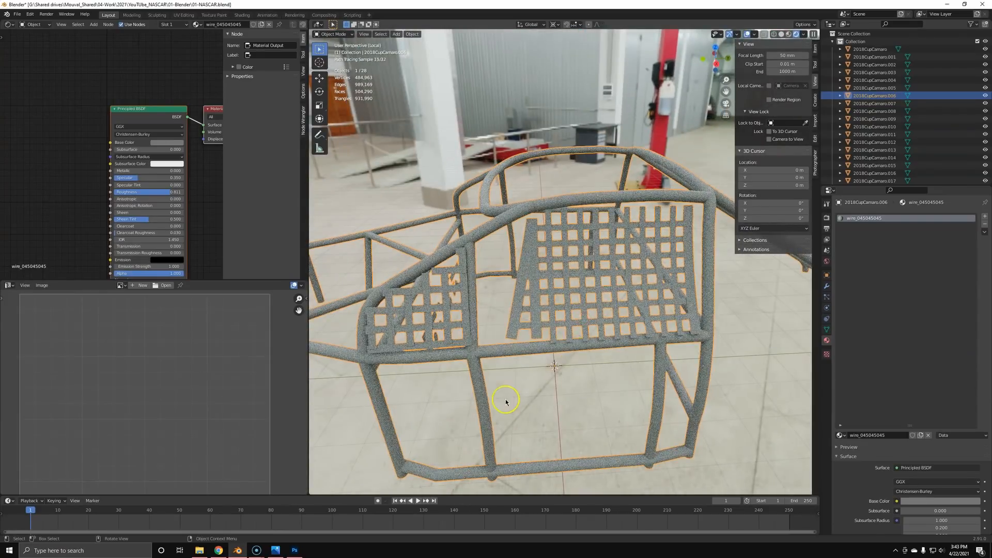
Step: Open the roll cage mesh for editing and select all of it to inspect its UV layout
key(Tab)
middle_drag(472, 333, 499, 324)
key(a)
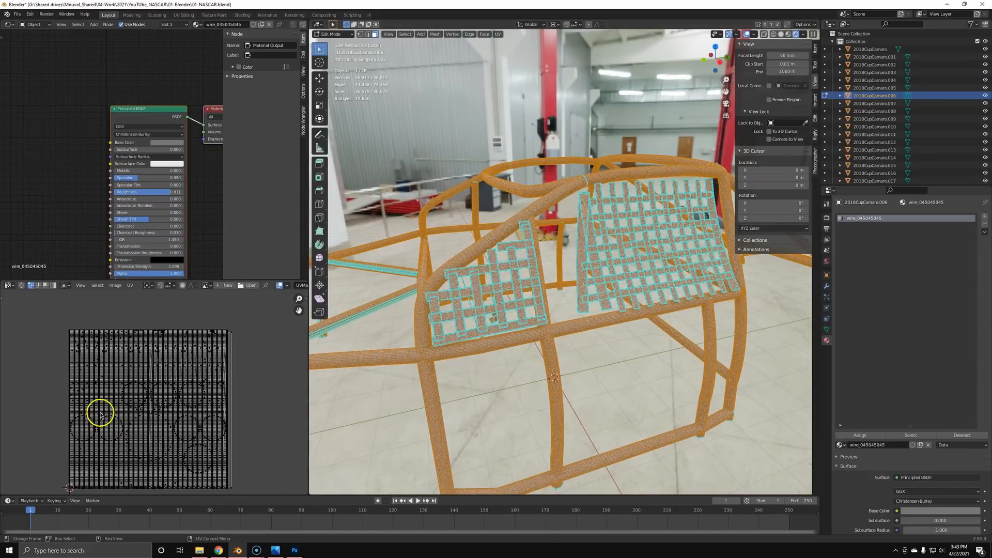
click(536, 332)
scroll(561, 346, down, 2)
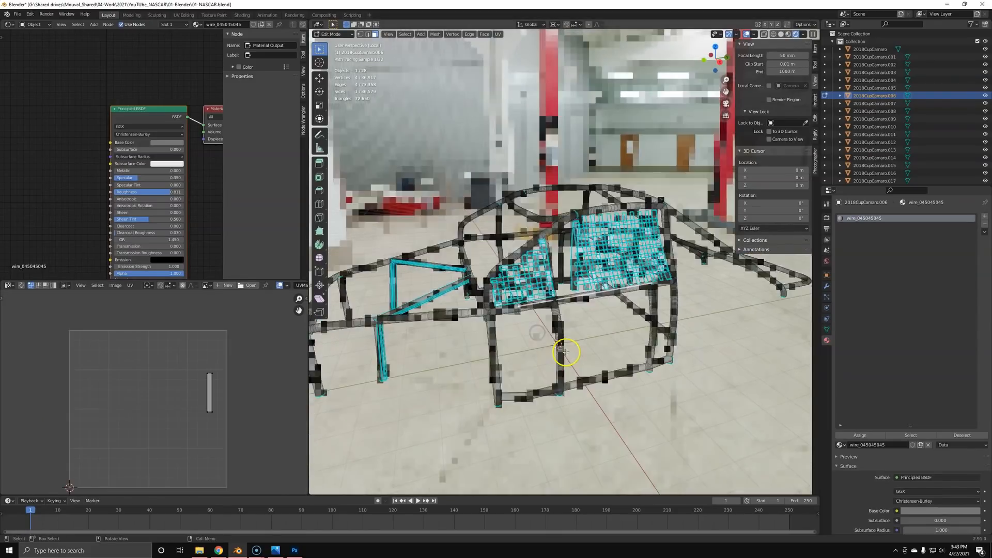
Step: Switch to vertex selection in wireframe and box-select the roll cage tubes from above, leaving out the window net side
key(1)
scroll(453, 343, down, 2)
key(z)
click(381, 345)
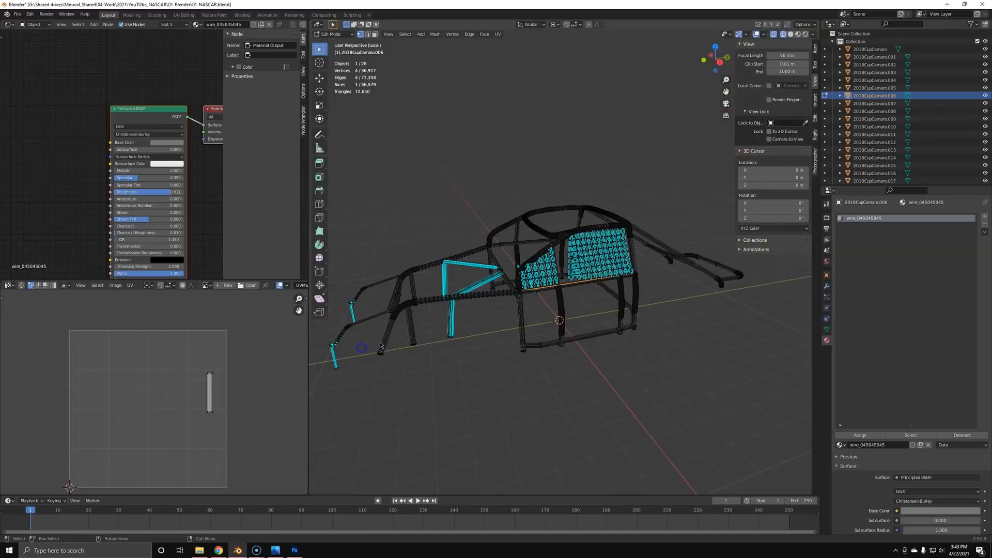
key(KP_7)
drag(442, 62, 598, 483)
shift+drag(706, 486, 408, 354)
Step: Add the remaining roll cage tubes around the window net to the selection, extending it to all linked geometry but leaving out the net
middle_drag(488, 78, 562, 156)
scroll(563, 156, up, 3)
key(b)
drag(392, 328, 671, 432)
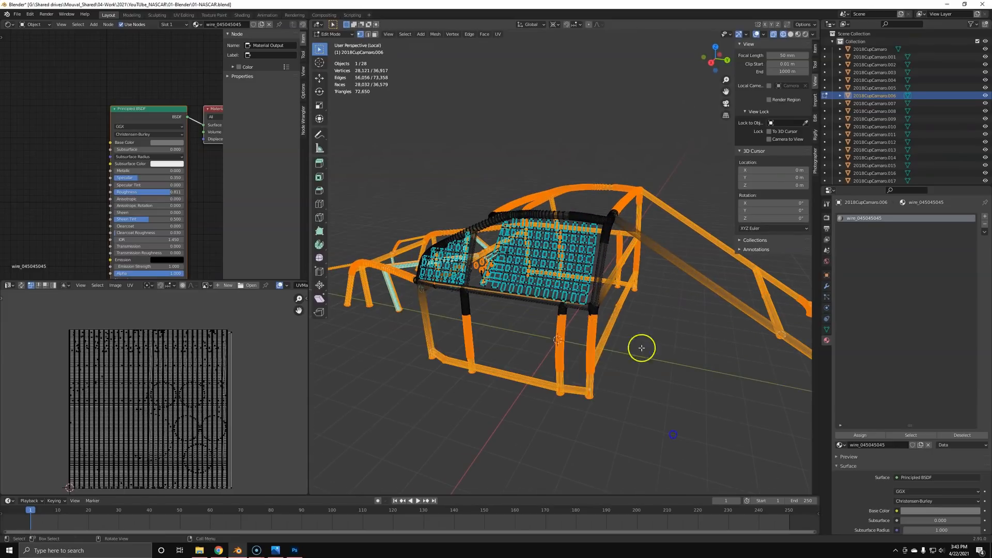
middle_drag(640, 348, 607, 322)
key(b)
drag(408, 198, 513, 263)
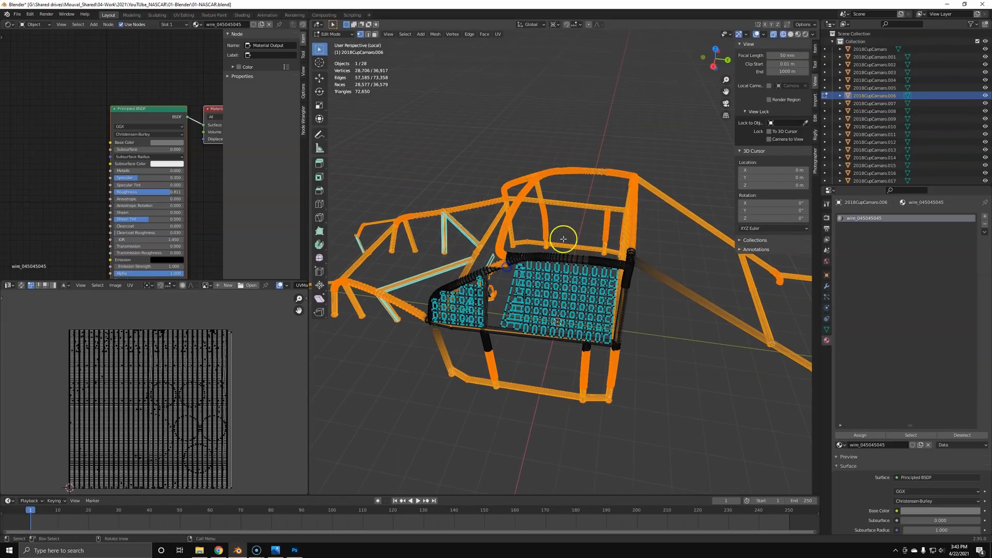
drag(639, 263, 639, 264)
key(ctrl+l)
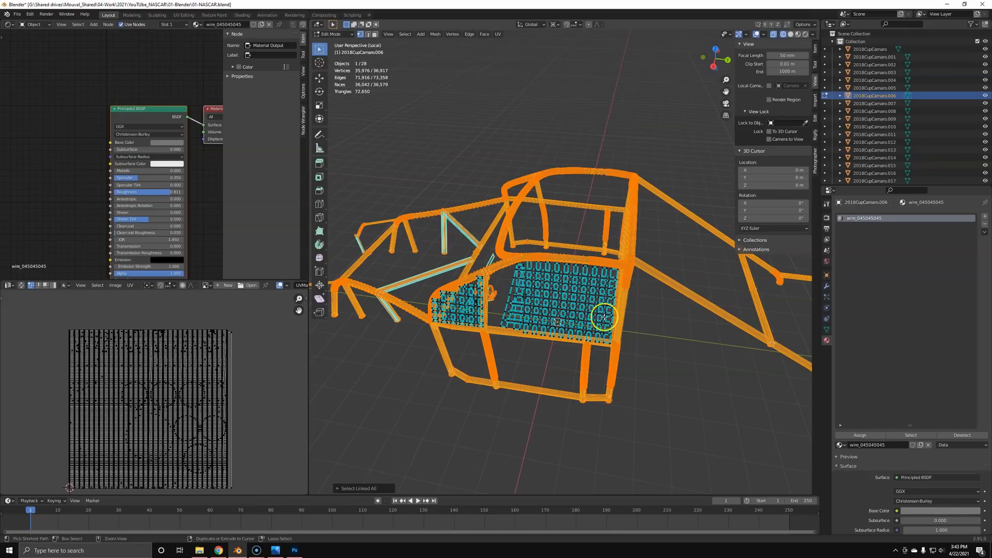
Step: Separate the selected roll cage tubes into their own object and select the remaining window net object
key(g)
key(Escape)
key(p)
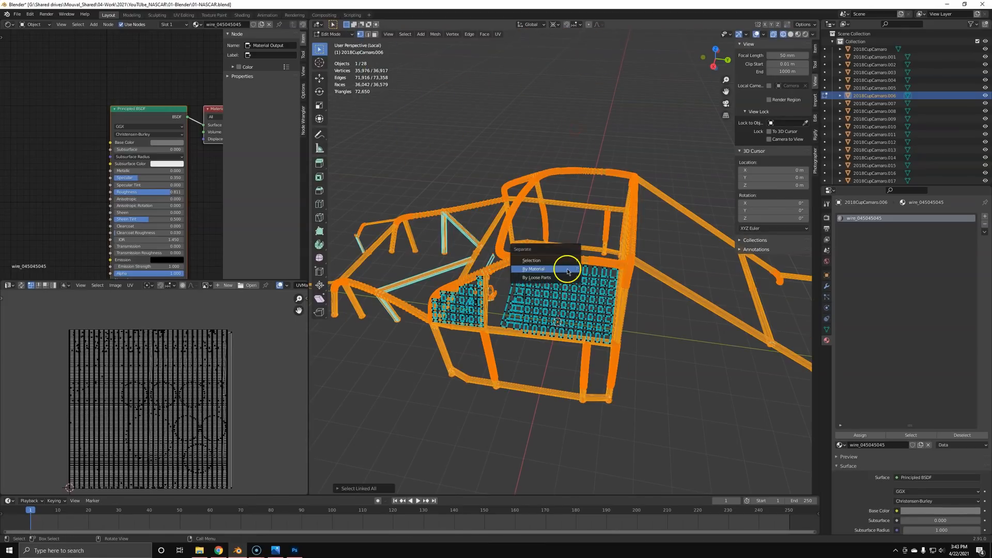
click(536, 261)
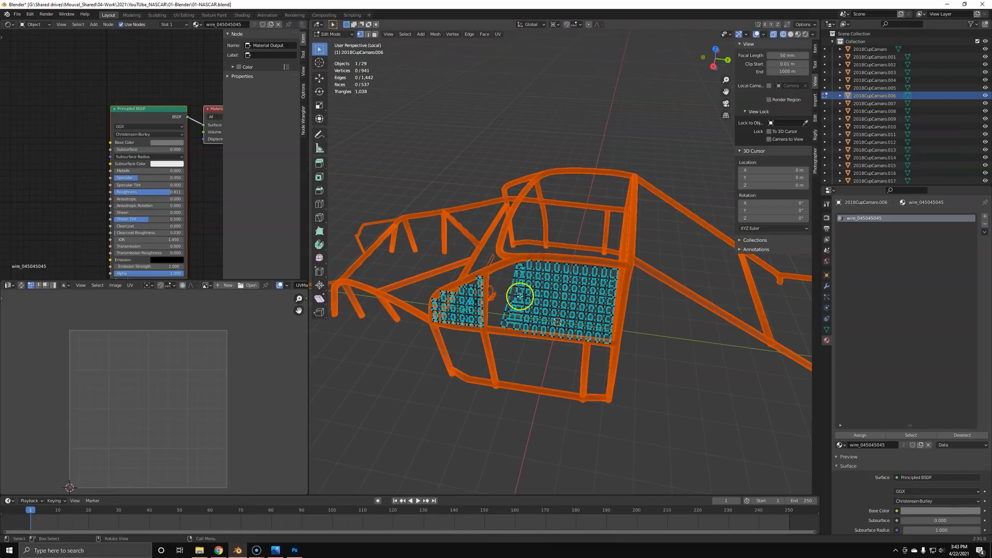
key(Tab)
click(432, 277)
Step: Leave local view to show the net on the whole car and display the scene in Material Preview shading
mouse_move(432, 277)
middle_down()
mouse_move(451, 262)
mouse_move(492, 377)
mouse_move(609, 284)
mouse_move(598, 252)
middle_up()
key(KP_Divide)
key(z)
click(692, 258)
middle_drag(692, 257, 547, 263)
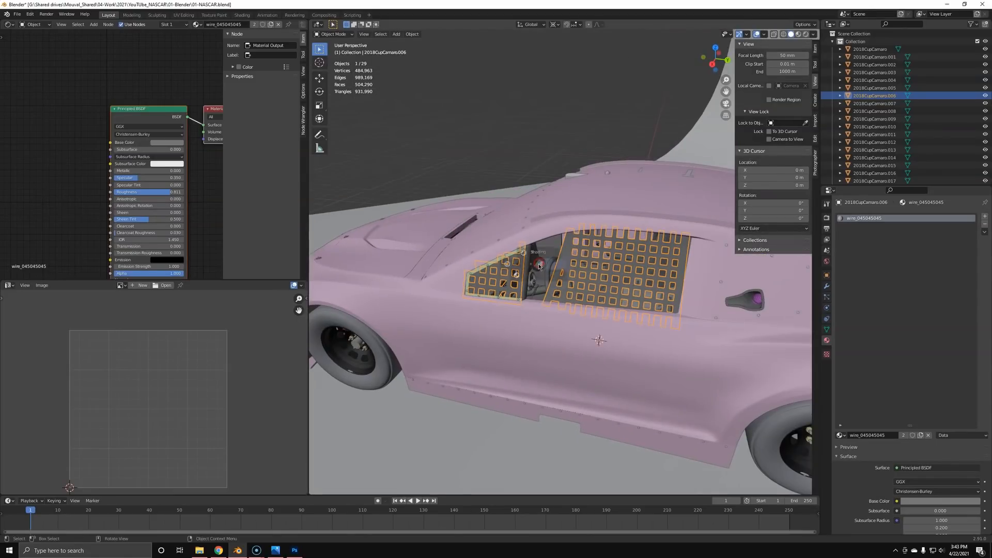
key(z)
click(534, 324)
middle_drag(540, 332, 573, 293)
Step: Open the window net mesh for editing, select all of it to show its UVs, and save the file
key(Tab)
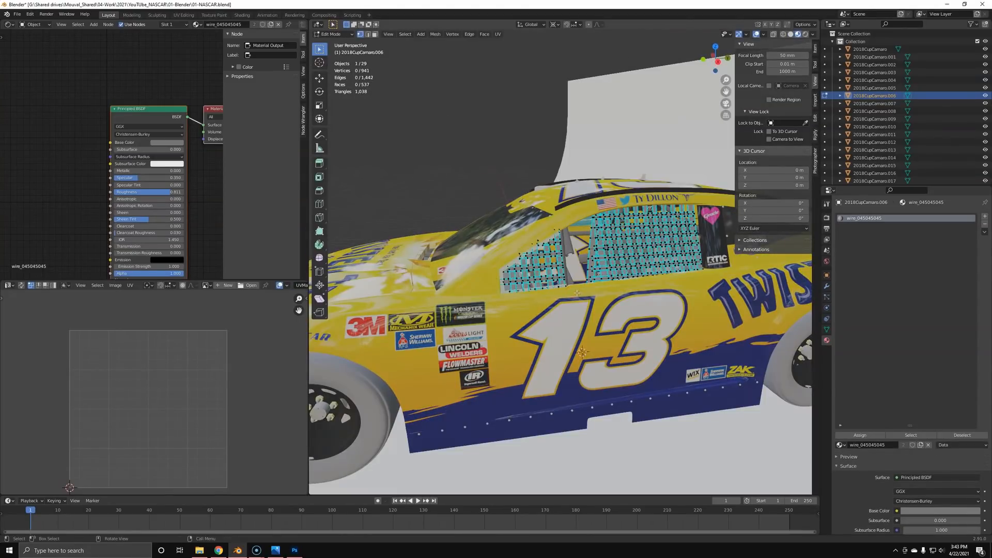
key(a)
key(ctrl+s)
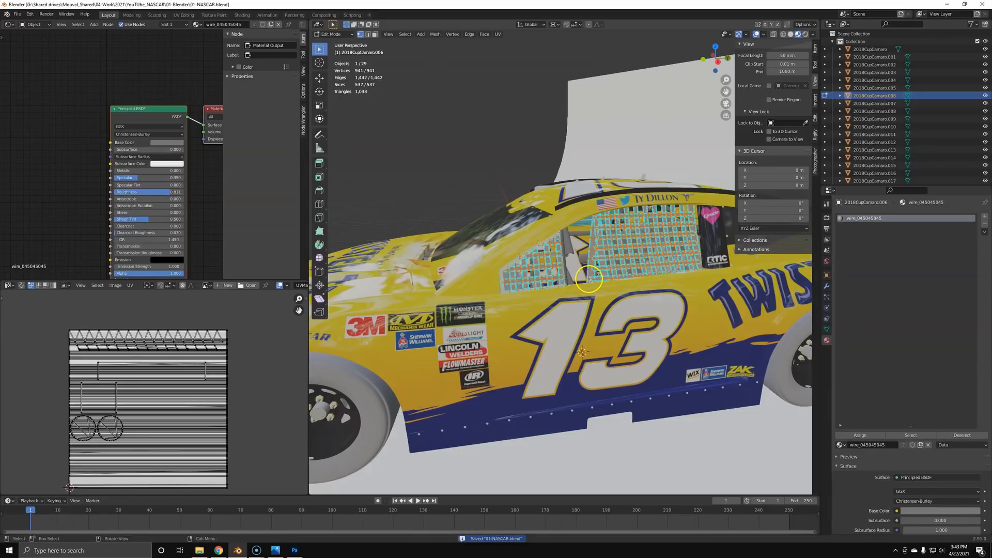
Step: Bring cloth36.jpg from the Textures folder into the window net material as its base color texture
middle_drag(657, 286, 610, 295)
scroll(82, 171, down, 2)
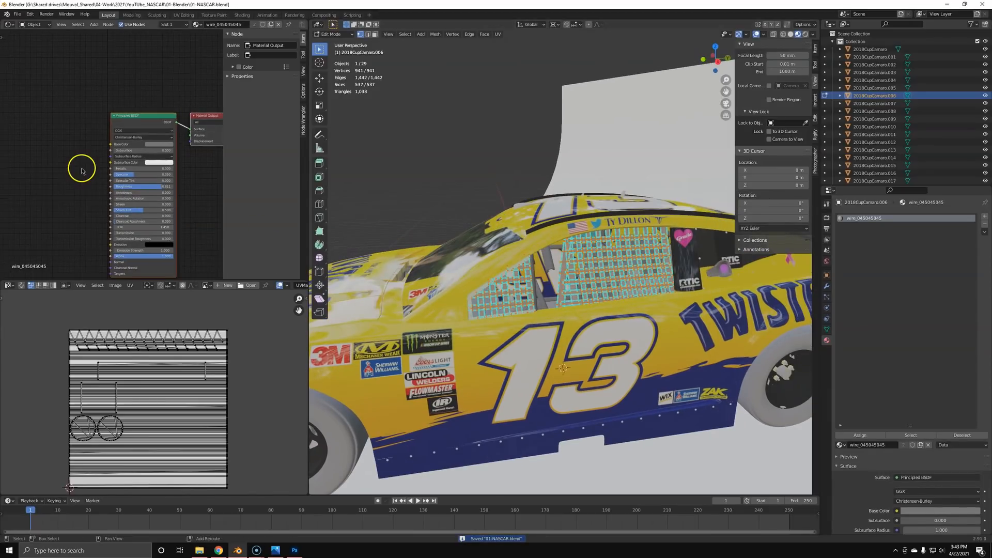
key(Escape)
key(alt+Tab)
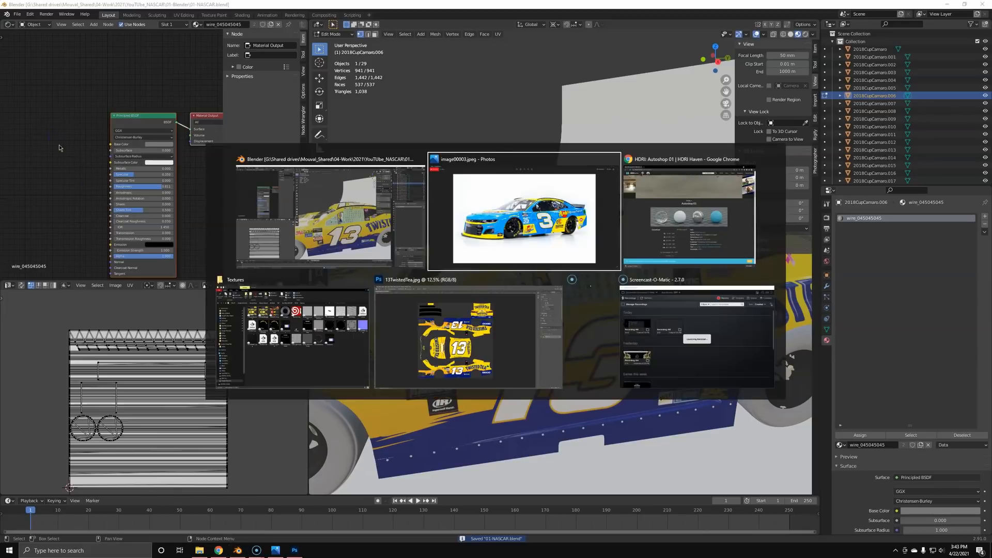
click(291, 355)
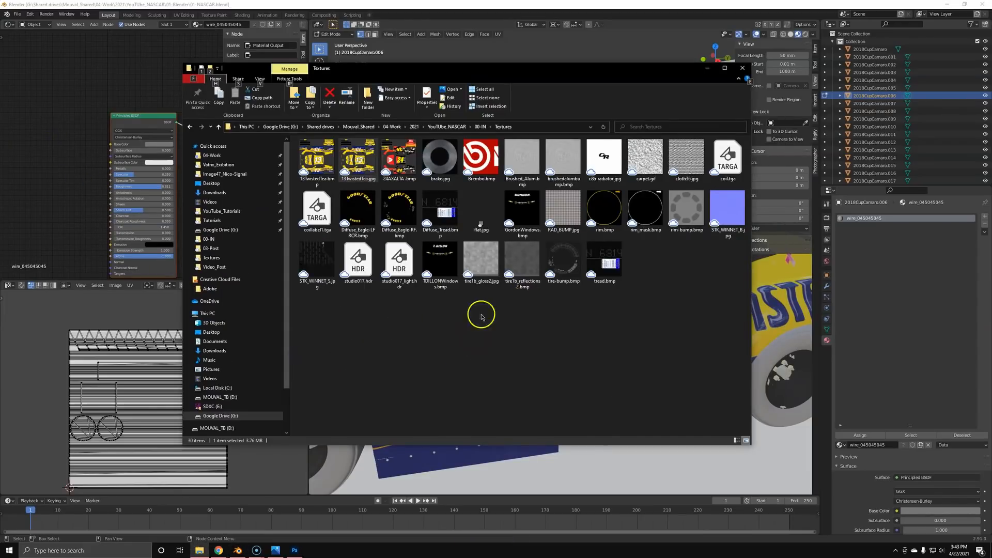
drag(683, 159, 110, 144)
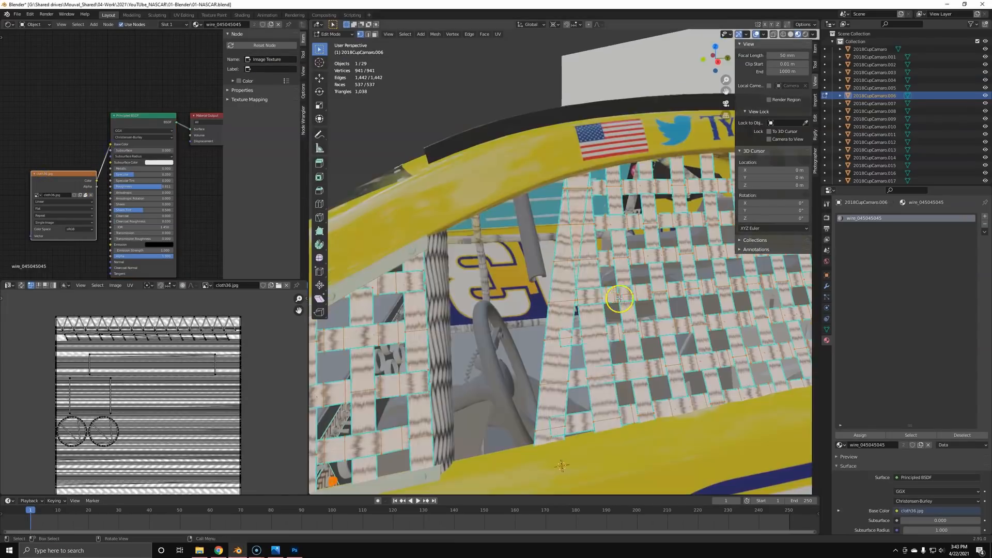
Step: Add Texture Coordinate and Mapping nodes in front of the cloth36.jpg texture
middle_drag(603, 265, 580, 263)
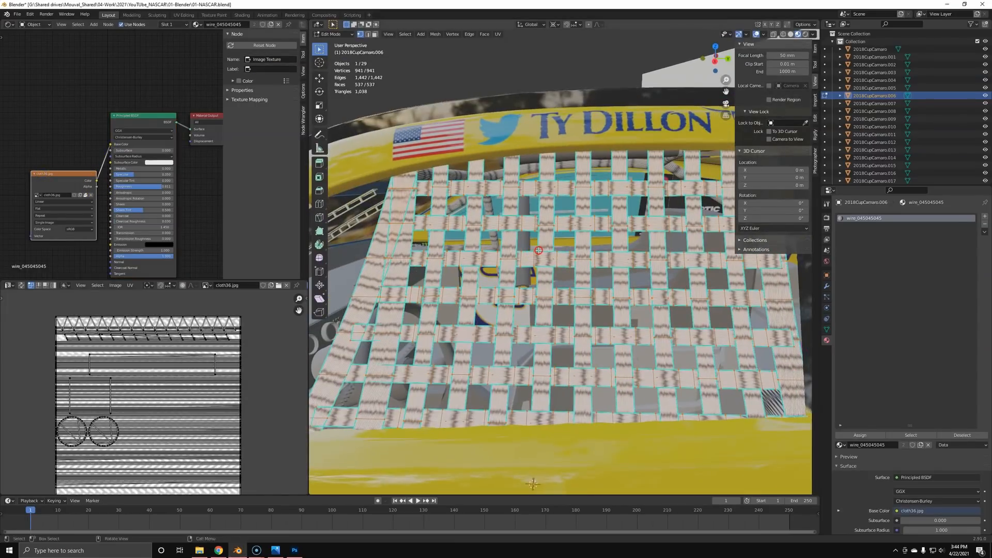
drag(64, 181, 49, 159)
middle_drag(49, 162, 88, 151)
drag(88, 150, 83, 138)
key(ctrl+t)
middle_drag(45, 182, 156, 192)
scroll(84, 226, up, 3)
key(shift+a)
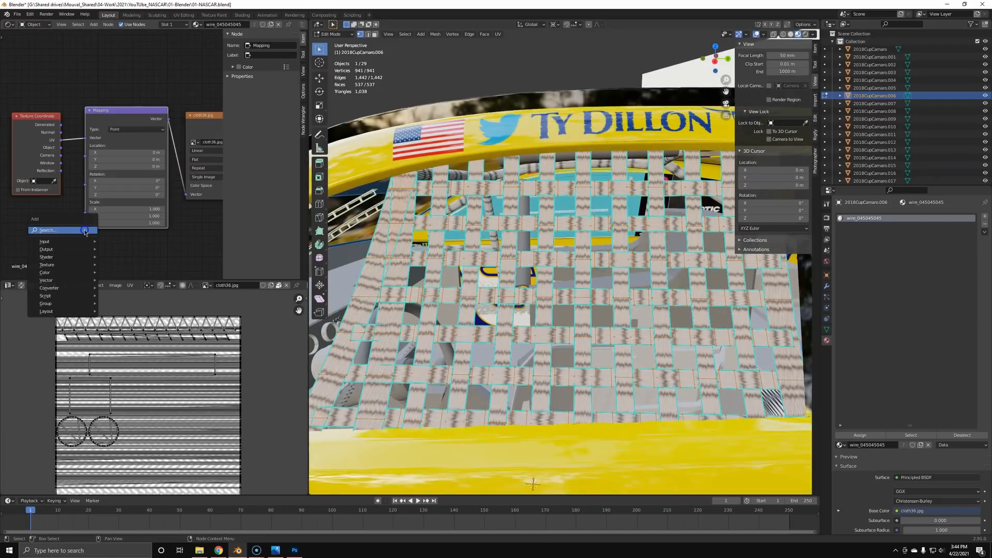
click(84, 230)
key(Escape)
scroll(148, 226, up, 1)
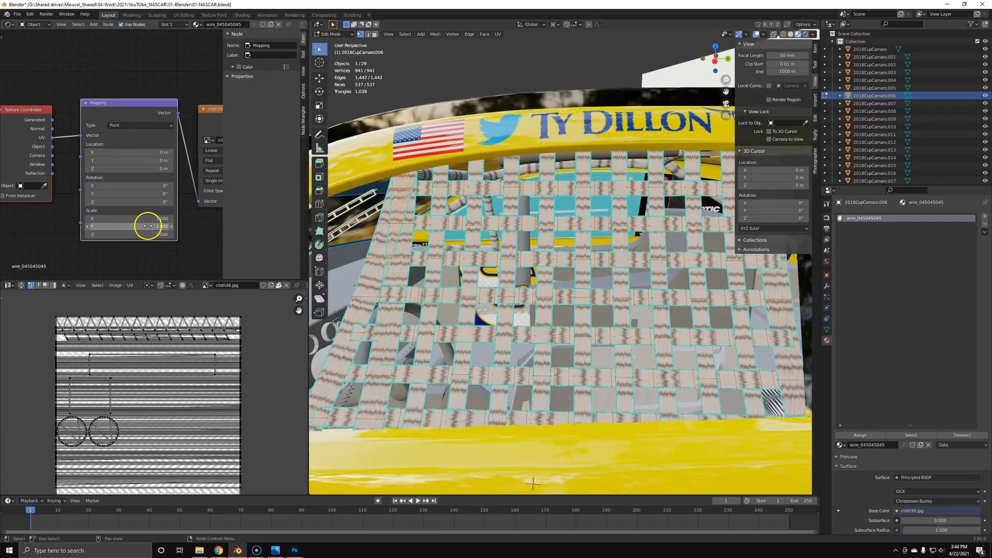
Step: Raise the Mapping node's Y scale until the cloth weave repeats finely along the net straps
drag(149, 226, 848, 241)
scroll(463, 256, up, 10)
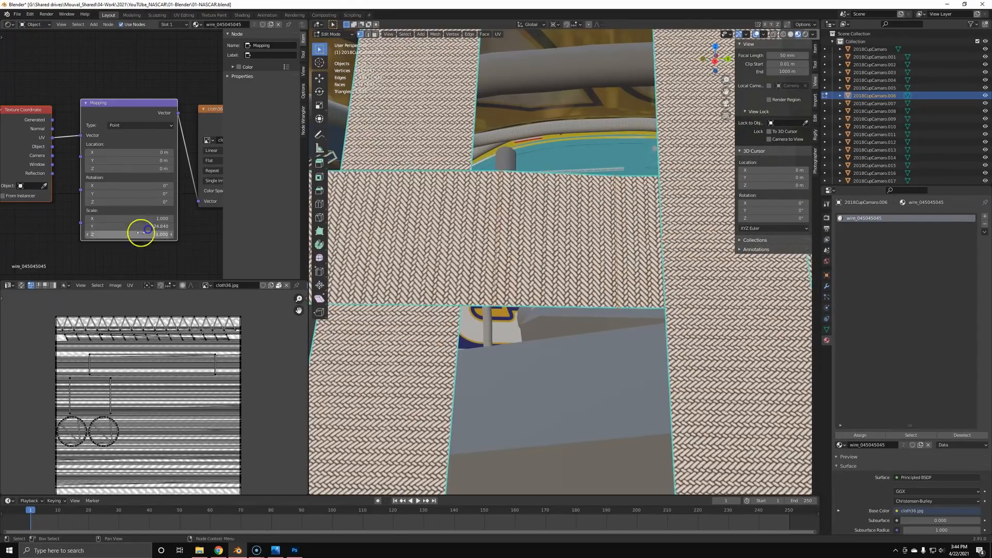
Step: Make room between the cloth texture and the Principled BSDF and add a Bump node there
scroll(466, 248, down, 12)
middle_drag(150, 164, 67, 144)
scroll(121, 128, down, 5)
middle_drag(145, 128, 44, 129)
scroll(115, 76, down, 2)
drag(101, 93, 218, 108)
key(shift+a)
click(154, 166)
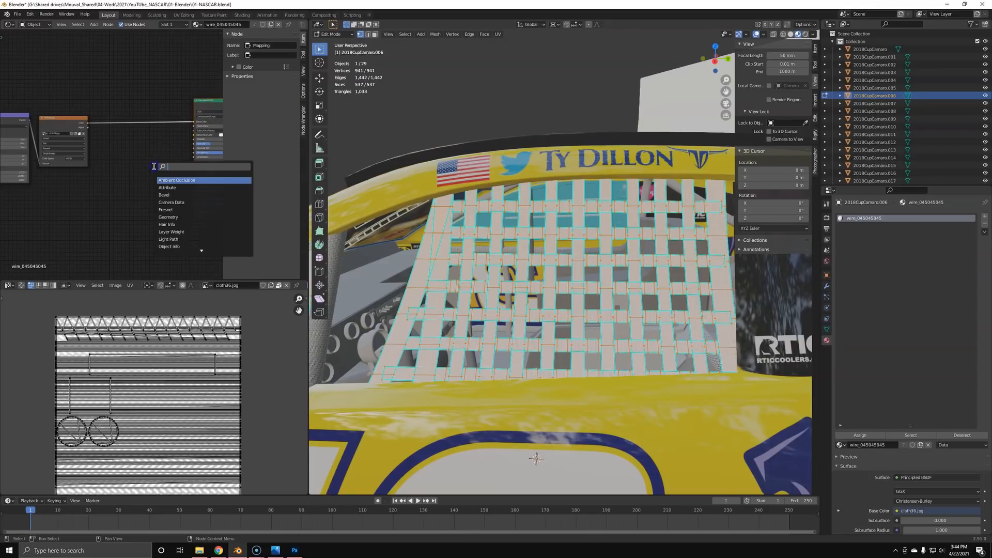
click(167, 180)
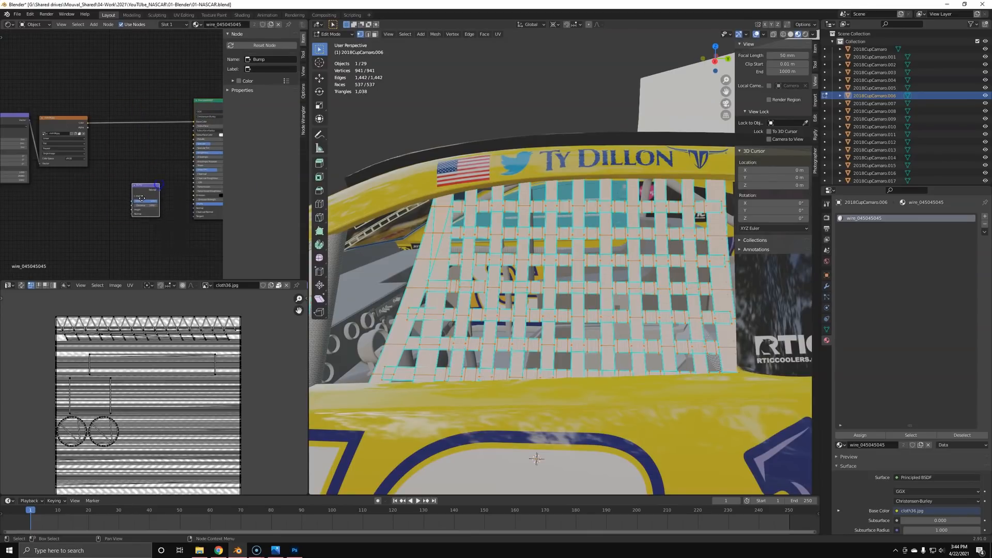
Step: Connect the cloth texture's color to the Bump height and the Bump output to the shader's normal input
scroll(141, 182, up, 1)
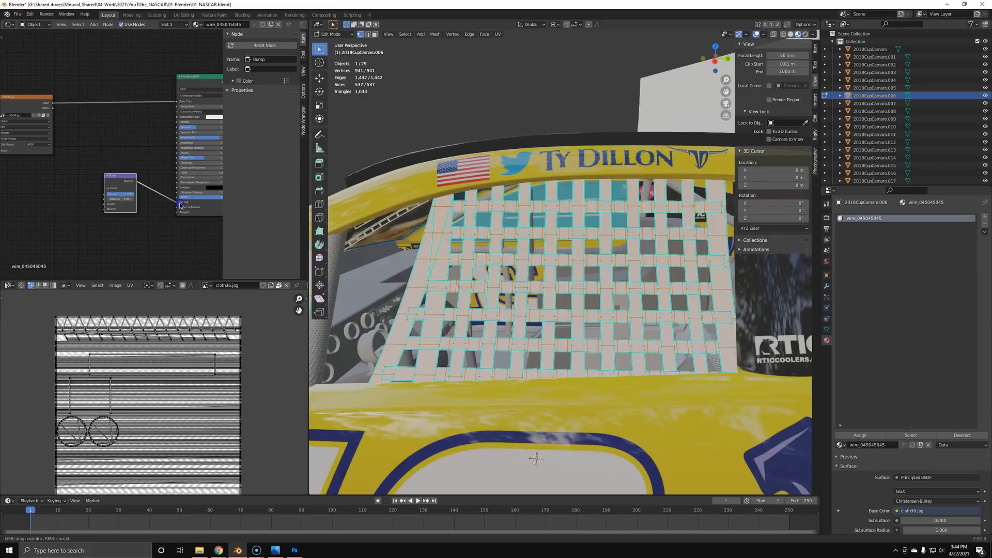
drag(124, 182, 135, 185)
mouse_move(53, 103)
mouse_down()
mouse_move(103, 213)
mouse_move(117, 212)
mouse_up()
scroll(150, 234, up, 2)
scroll(450, 258, up, 6)
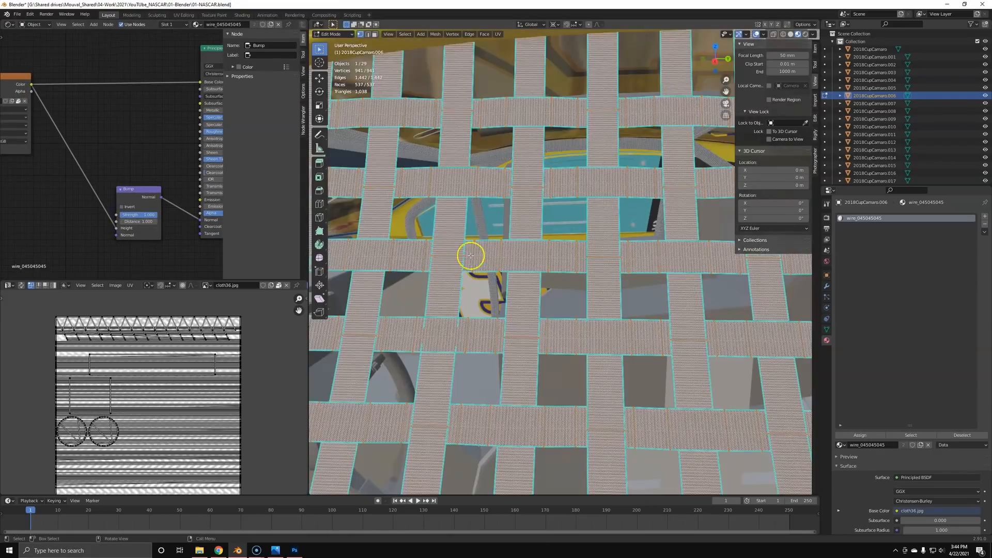
Step: Insert a MixRGB node before the shader's base color and feed the cloth texture's color into its factor
middle_drag(153, 142, 125, 168)
key(shift+a)
click(126, 173)
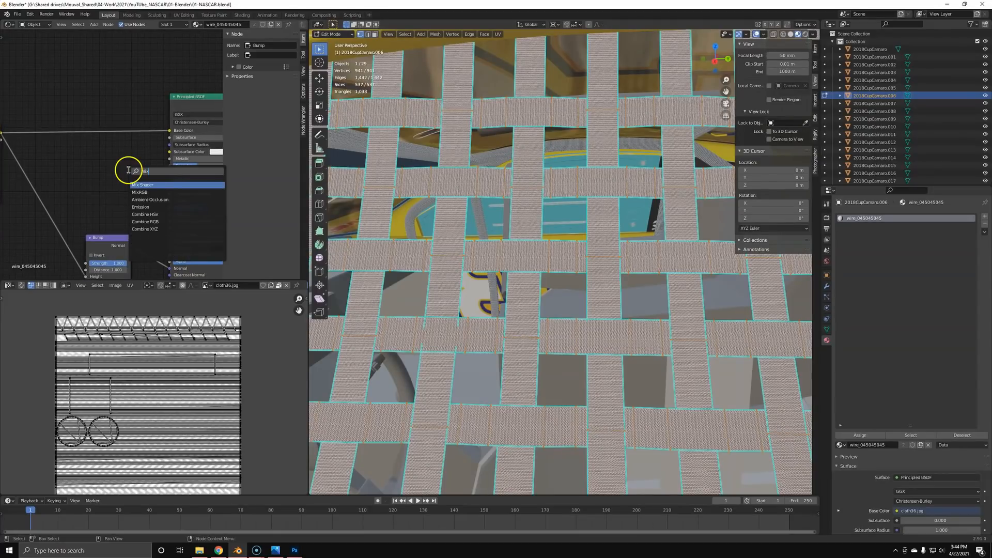
click(140, 192)
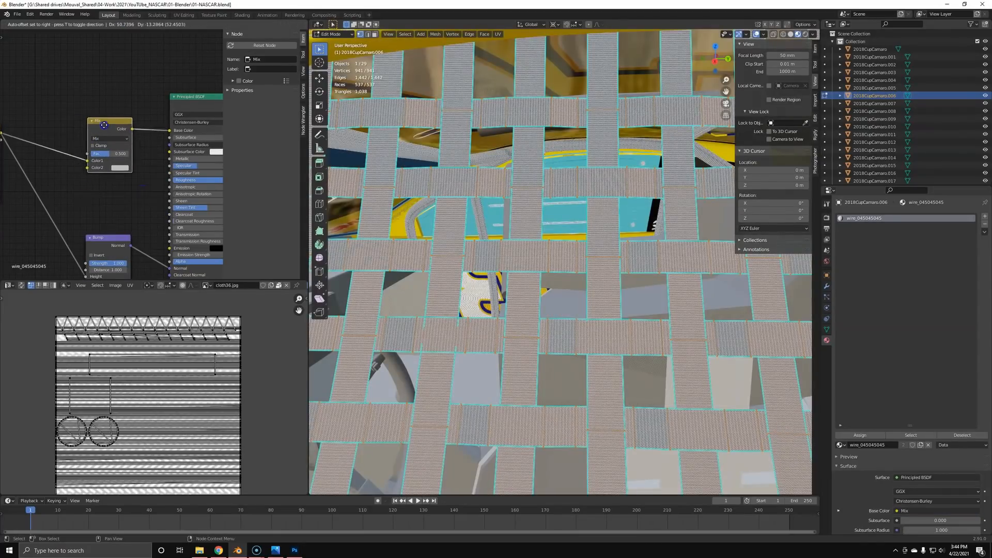
click(106, 125)
drag(90, 160, 89, 154)
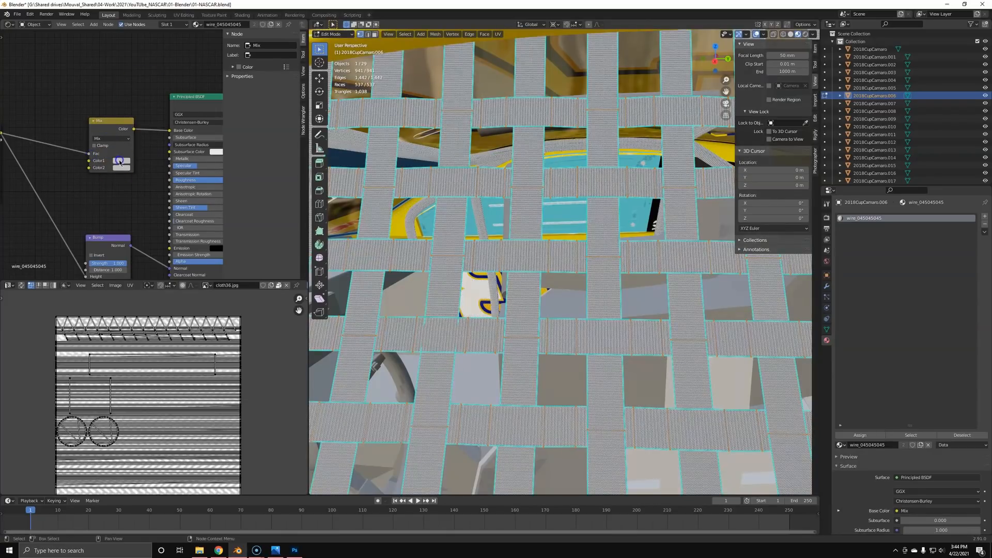
Step: Set the Mix node's first color to black and its second color to a dark grey
click(120, 161)
drag(168, 113, 169, 180)
scroll(532, 200, up, 10)
scroll(504, 214, down, 3)
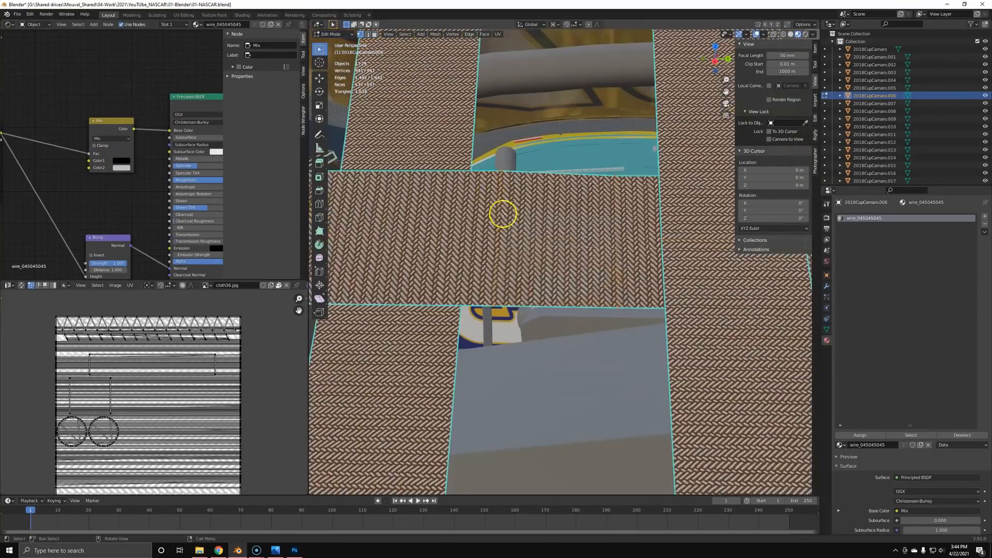
click(122, 167)
mouse_move(169, 104)
mouse_down()
mouse_move(169, 133)
mouse_move(171, 106)
mouse_up()
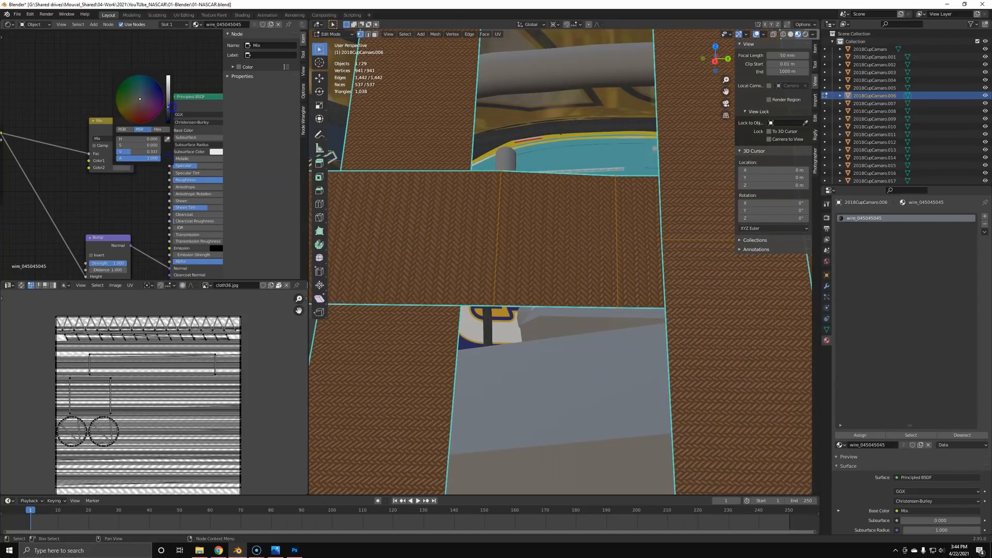
Step: Set the net shader's specular and roughness to 0.5 and return to Object Mode
scroll(162, 172, down, 2)
middle_drag(169, 168, 100, 123)
scroll(109, 126, up, 3)
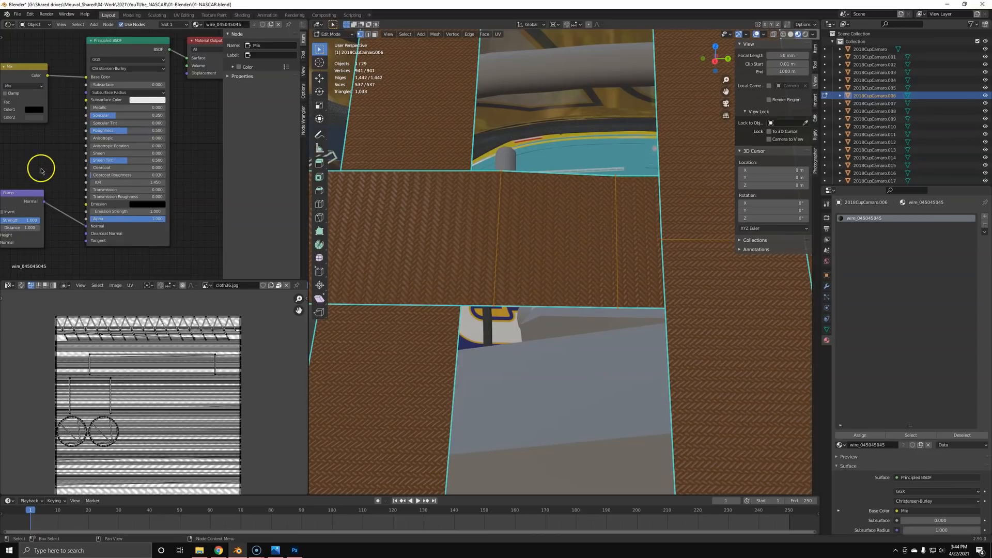
scroll(442, 199, down, 6)
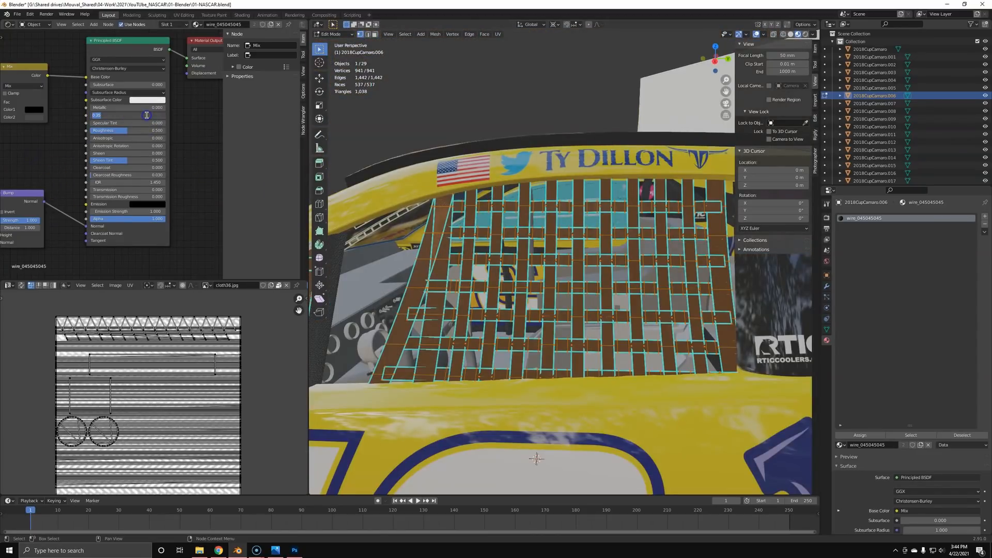
key(Return)
key(Tab)
Step: Review the woven window net up close and on the whole car, and save the file
middle_drag(525, 270, 576, 269)
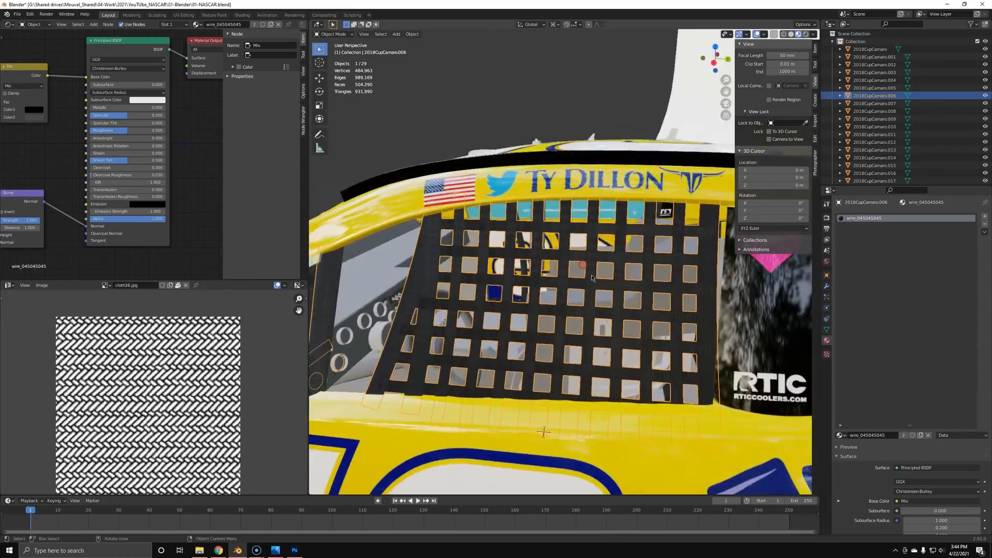
scroll(600, 319, up, 5)
scroll(609, 316, down, 8)
scroll(432, 275, down, 3)
middle_drag(432, 275, 599, 286)
scroll(457, 275, up, 3)
scroll(489, 299, down, 5)
scroll(594, 316, down, 2)
middle_drag(588, 346, 500, 370)
Step: Select the tire object, open its mesh for editing and select all of it to show its UV layout
click(532, 360)
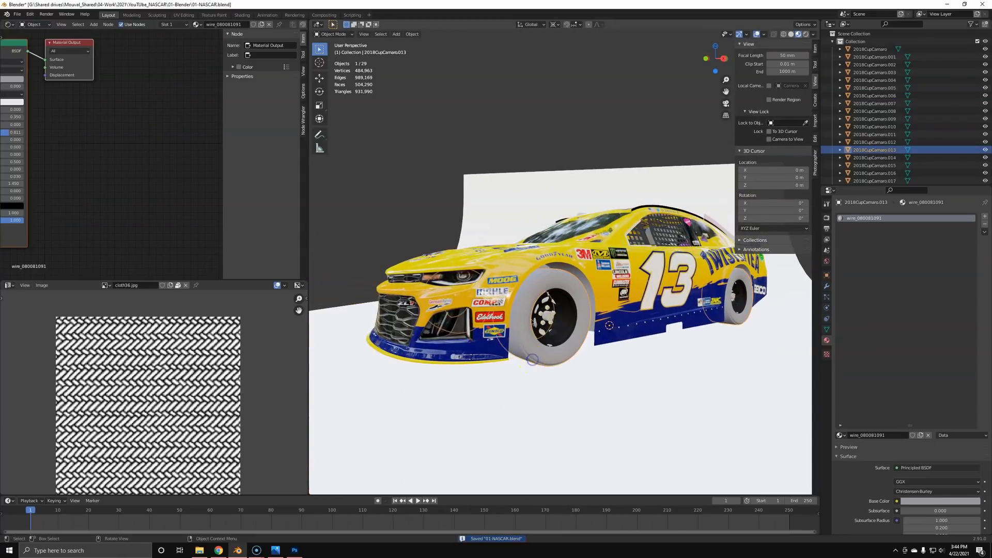
scroll(496, 326, up, 5)
key(Tab)
key(a)
scroll(95, 423, down, 3)
key(a)
scroll(188, 416, up, 2)
key(KP_Decimal)
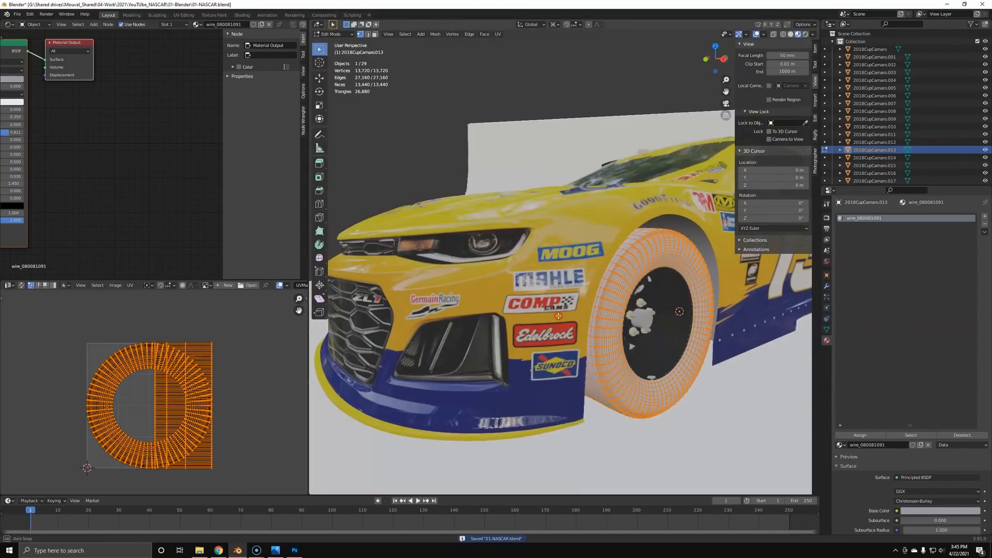
Step: Isolate the tires in local view, clear space in the node editor by hiding its sidebar, and save the file
key(KP_Divide)
scroll(156, 144, down, 5)
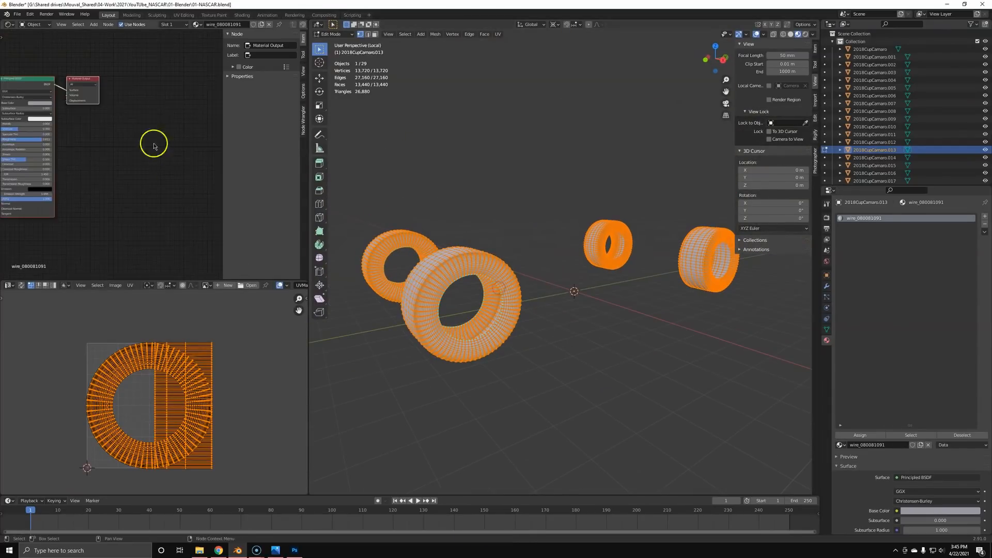
middle_drag(156, 144, 18, 149)
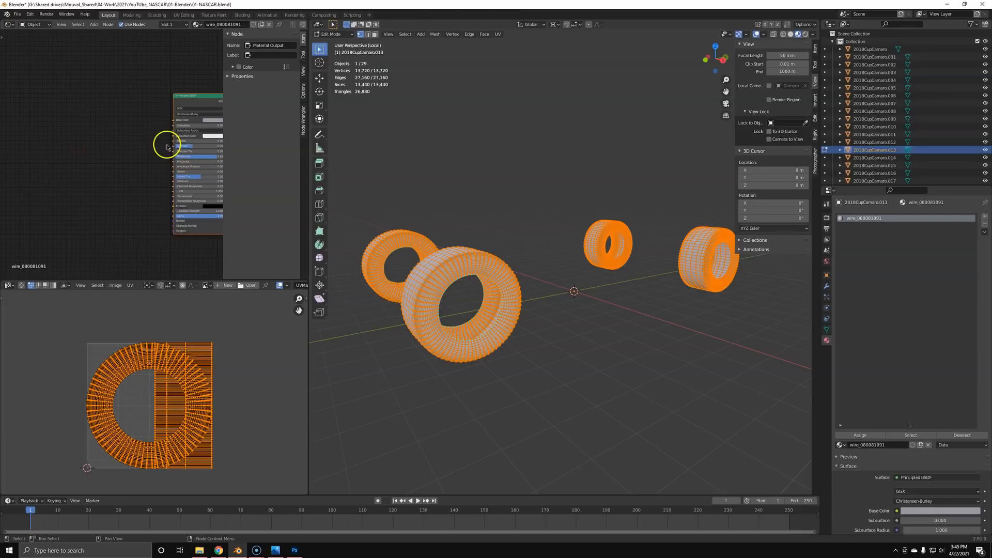
key(n)
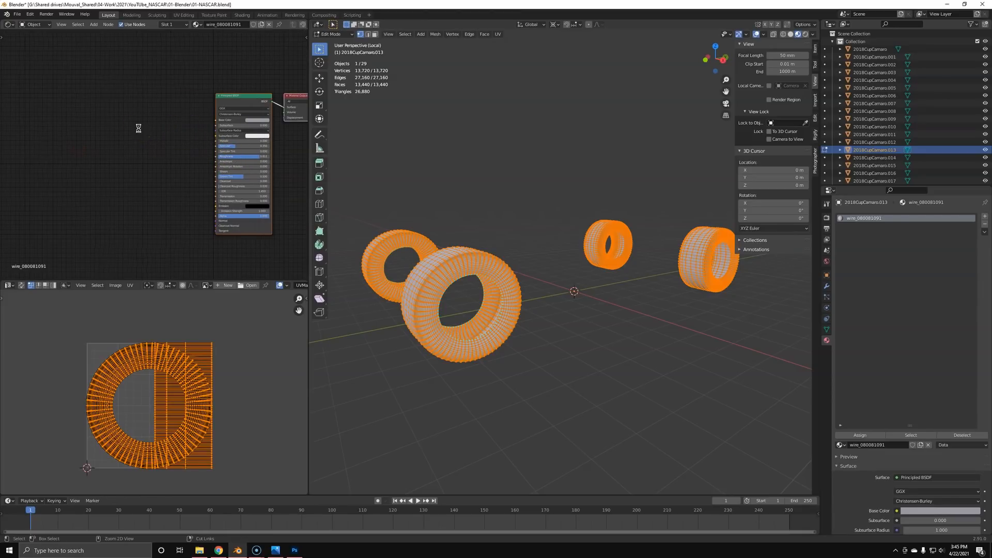
key(ctrl+s)
Step: Bring Diffuse_Eagle-RF.bmp and tire-bump.bmp from the Textures folder into the tire material and stack the two texture nodes
key(alt+Tab)
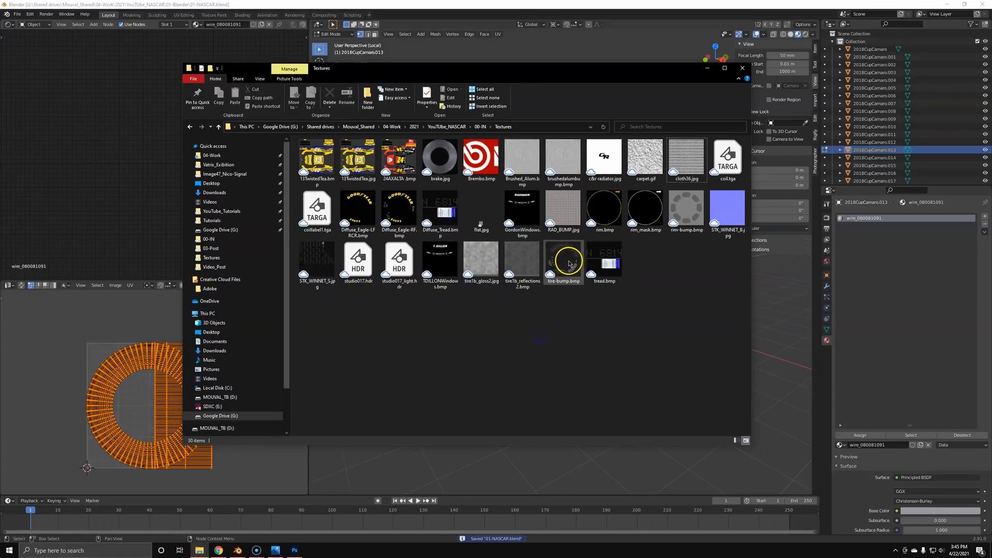
key(alt+Tab)
key(alt+Tab)
drag(413, 214, 102, 113)
drag(566, 271, 155, 245)
drag(98, 208, 103, 194)
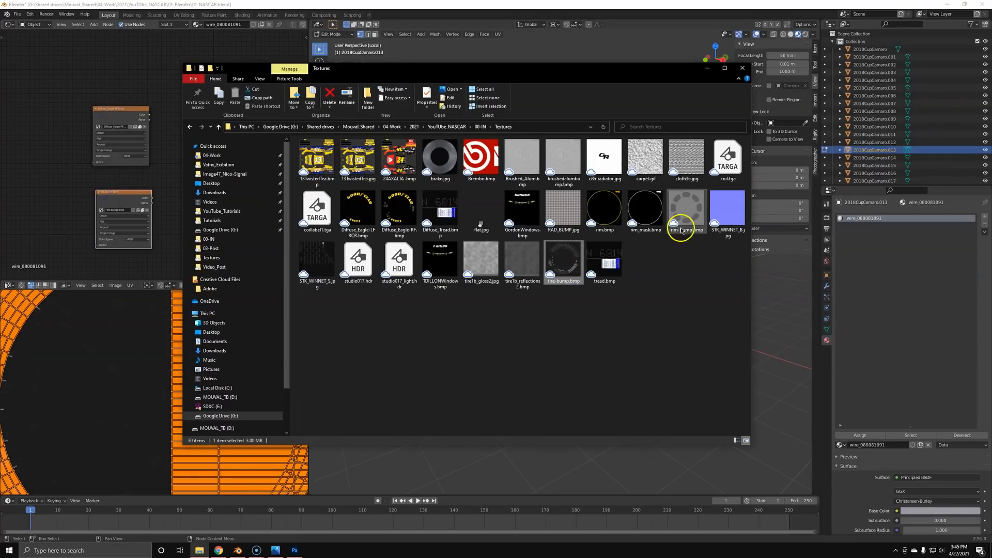
Step: Connect the Diffuse_Eagle-RF.bmp color output to the Base Color of the tire material's Principled BSDF
click(737, 215)
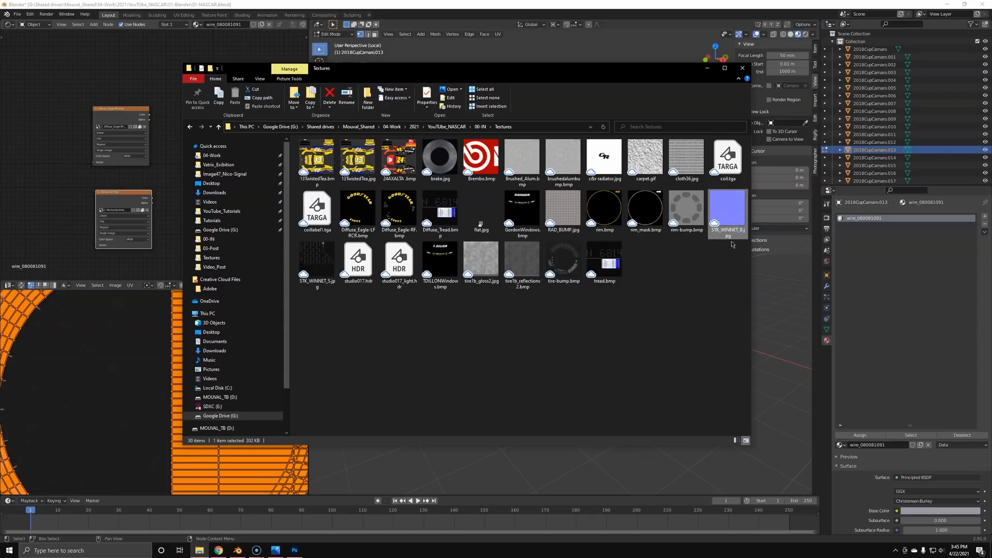
click(302, 283)
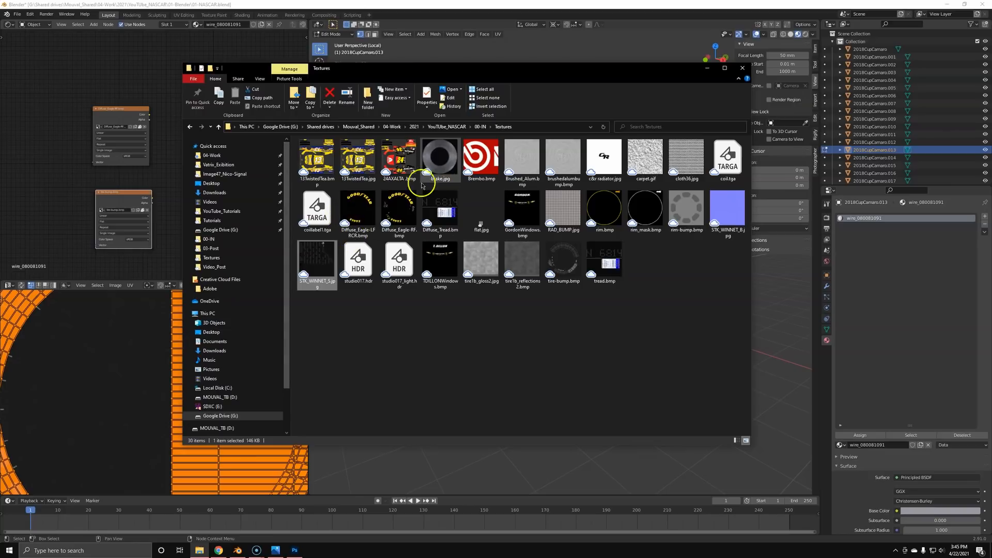
click(96, 146)
scroll(176, 183, up, 3)
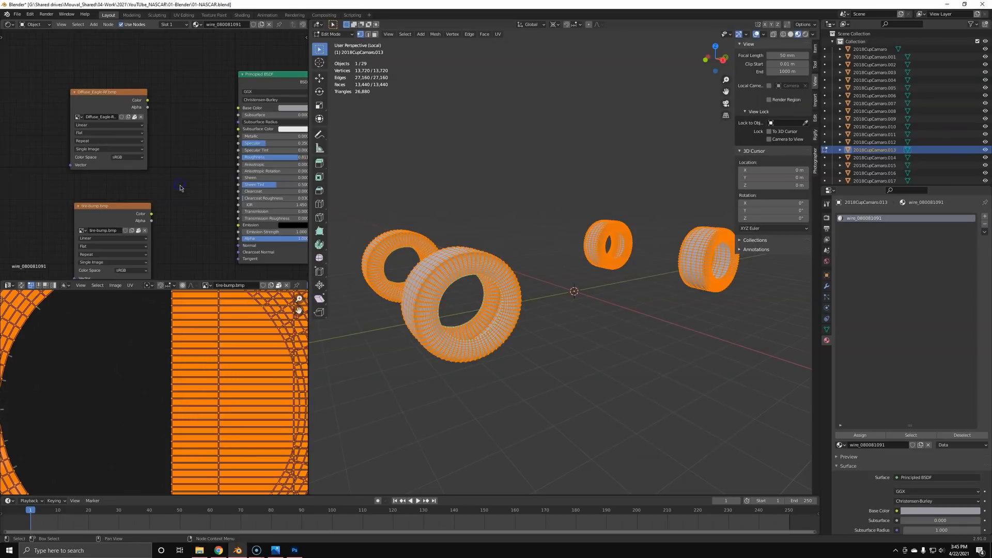
drag(147, 101, 239, 108)
Step: Select the two face loops in the middle of a tire's tread and move their UVs left along X
middle_drag(393, 243, 626, 291)
key(Tab)
key(Tab)
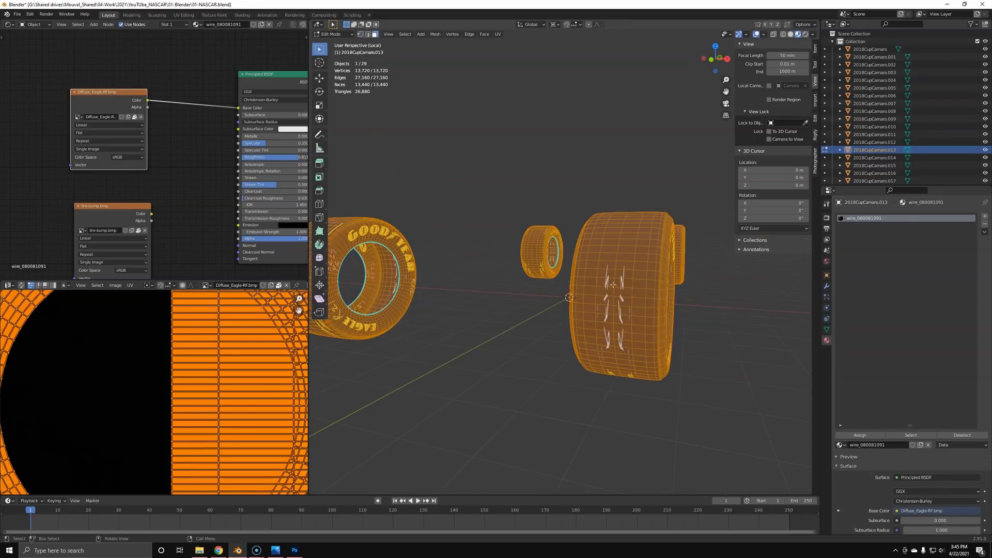
alt+click(624, 287)
alt+shift+click(623, 284)
scroll(140, 416, down, 4)
key(g)
key(x)
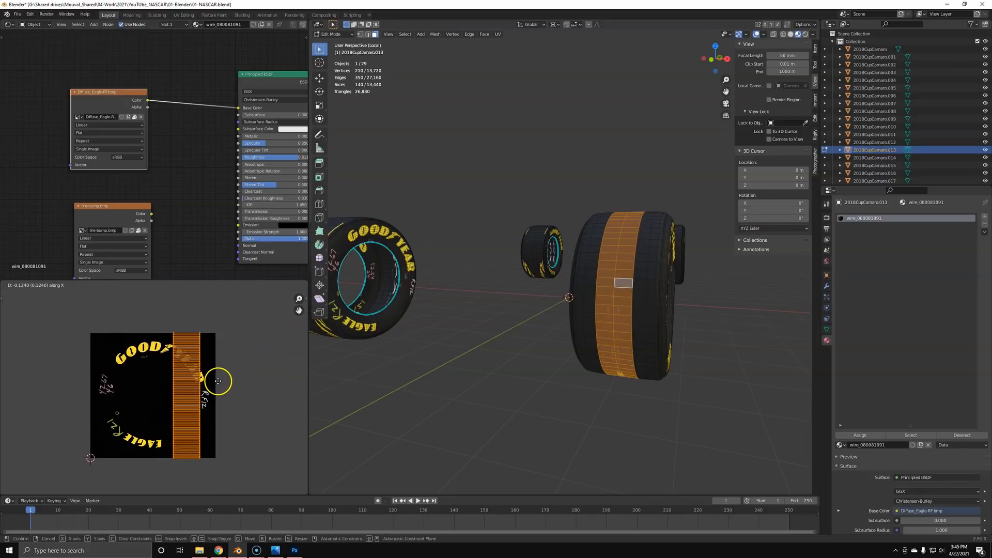
click(201, 381)
Step: Select the two tread loops beside a tire's lettered sidewall and move their UVs along X past the image's right edge
middle_drag(315, 374, 552, 326)
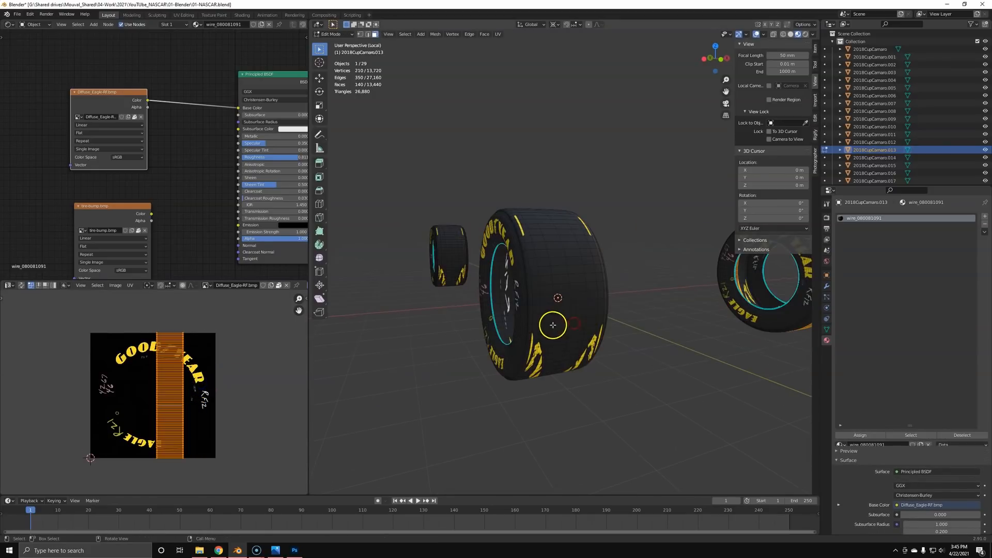
alt+click(538, 304)
alt+shift+click(545, 304)
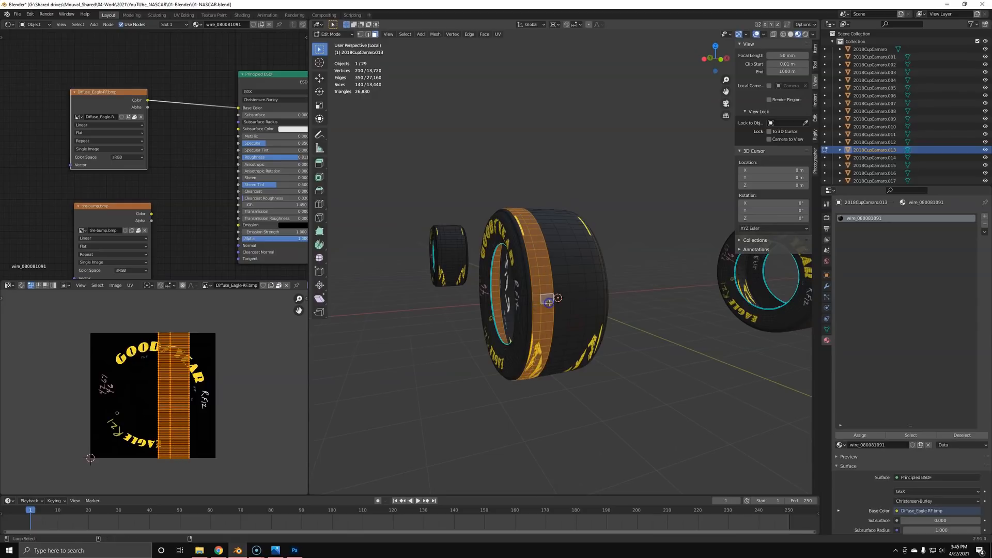
key(g)
key(x)
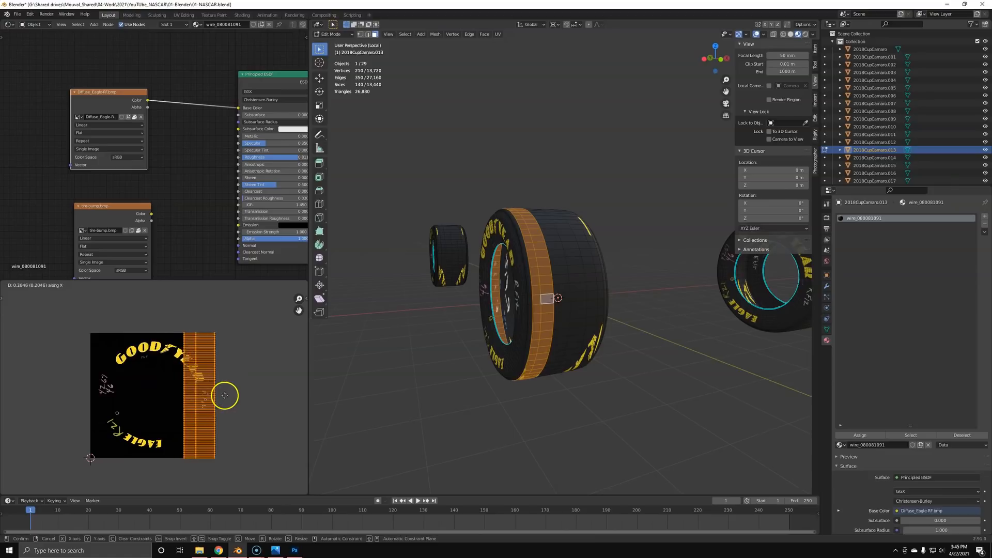
click(242, 394)
Step: Try repositioning the UVs of the two middle tread loops on another tire, then undo the last change
middle_drag(562, 312, 535, 349)
alt+click(425, 310)
alt+shift+click(450, 308)
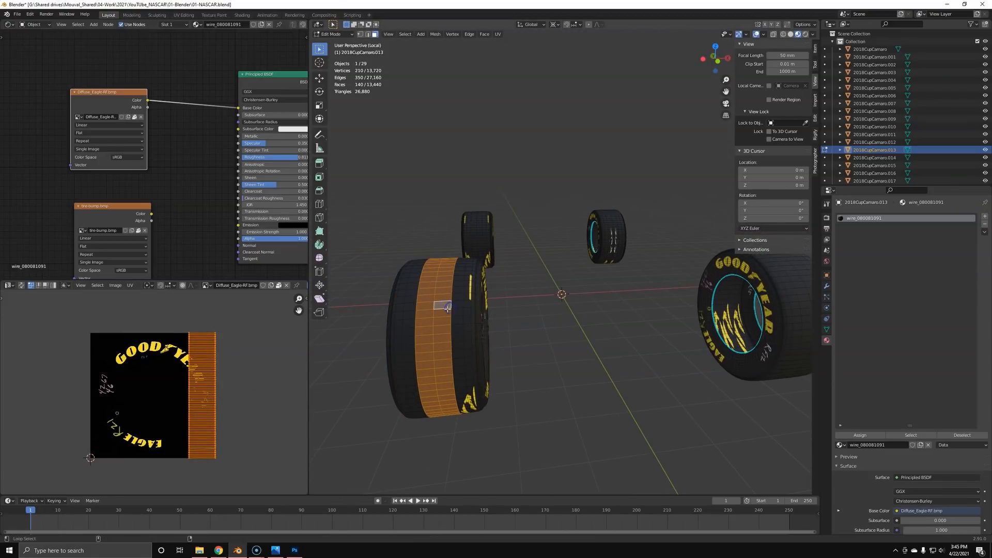
middle_drag(182, 329, 223, 331)
middle_drag(468, 308, 531, 289)
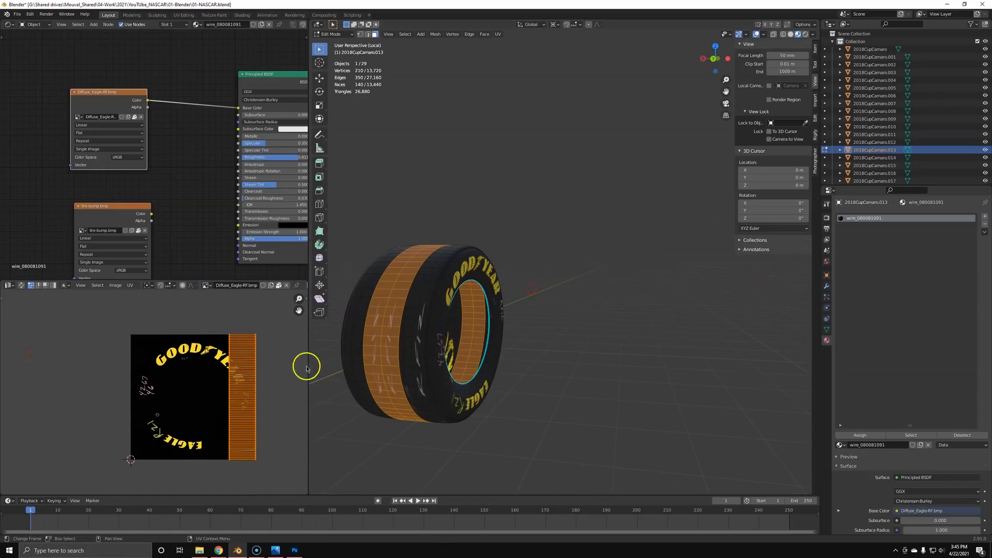
click(252, 382)
middle_drag(421, 392, 434, 358)
key(ctrl+z)
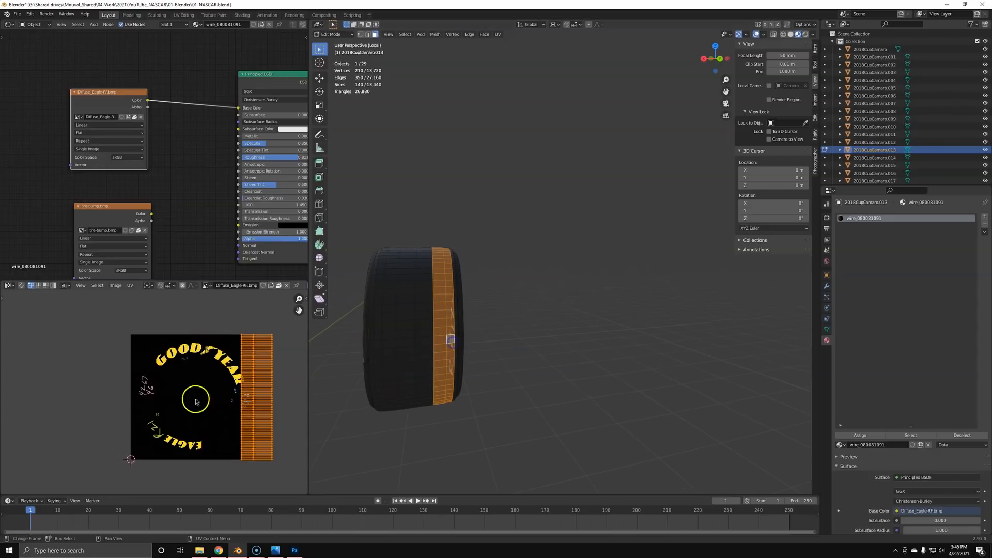
Step: Move the UVs of the selected outer tread loops left, back over the lettering image, and check the tires from several angles
key(g)
click(185, 392)
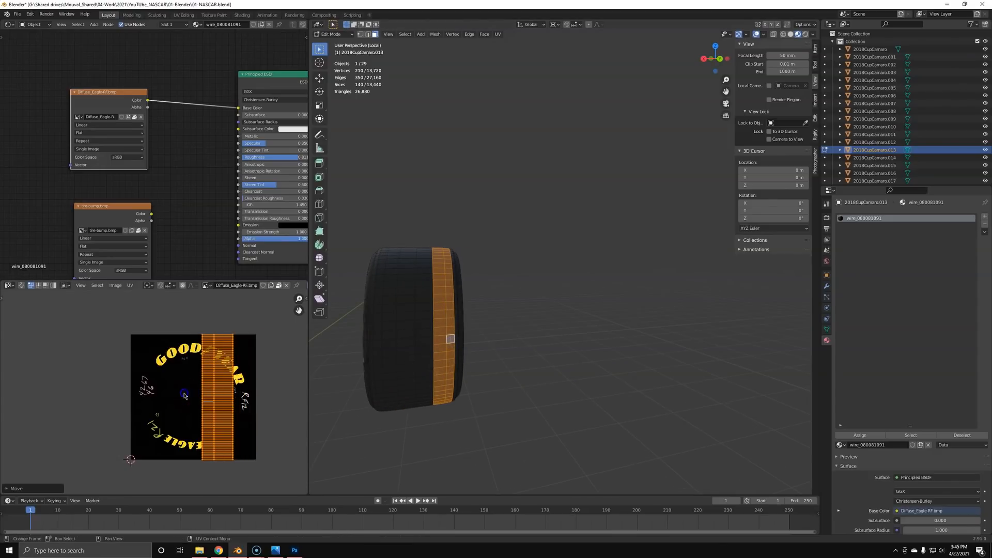
scroll(457, 403, down, 4)
middle_drag(457, 403, 600, 348)
scroll(456, 393, down, 5)
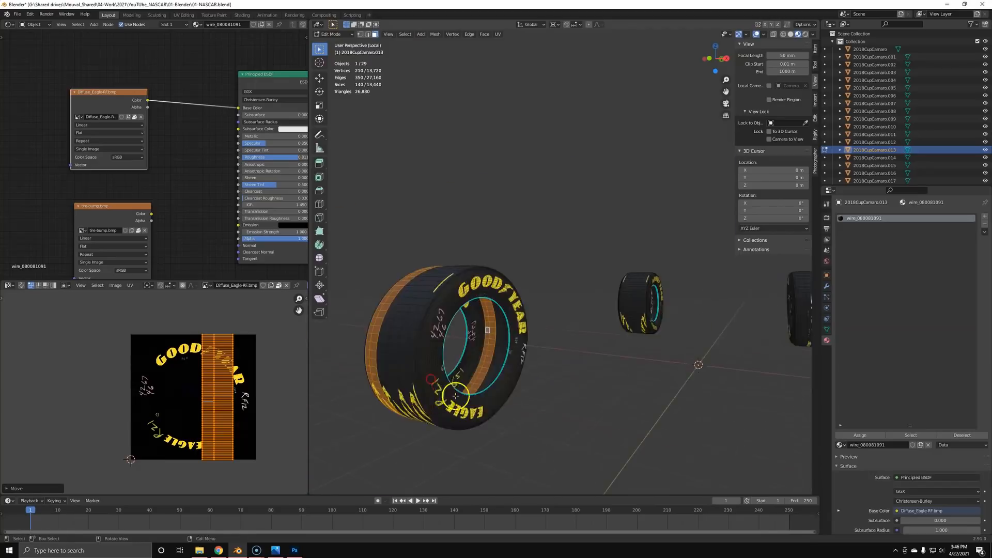
scroll(613, 272, up, 8)
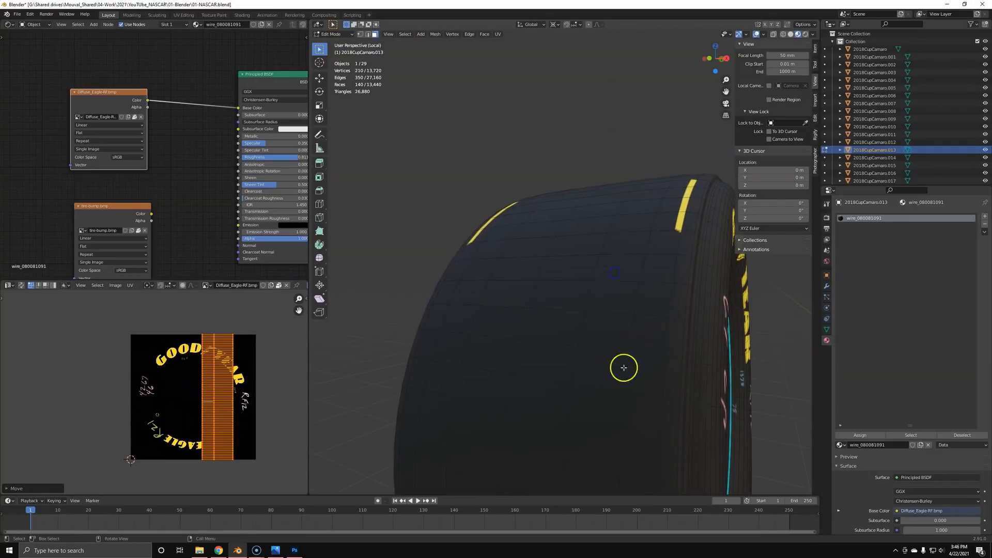
Step: Select the outer tread loops showing yellow lettering and move their UVs along X off the image's left edge
alt+click(476, 241)
scroll(516, 332, down, 3)
middle_drag(516, 332, 538, 317)
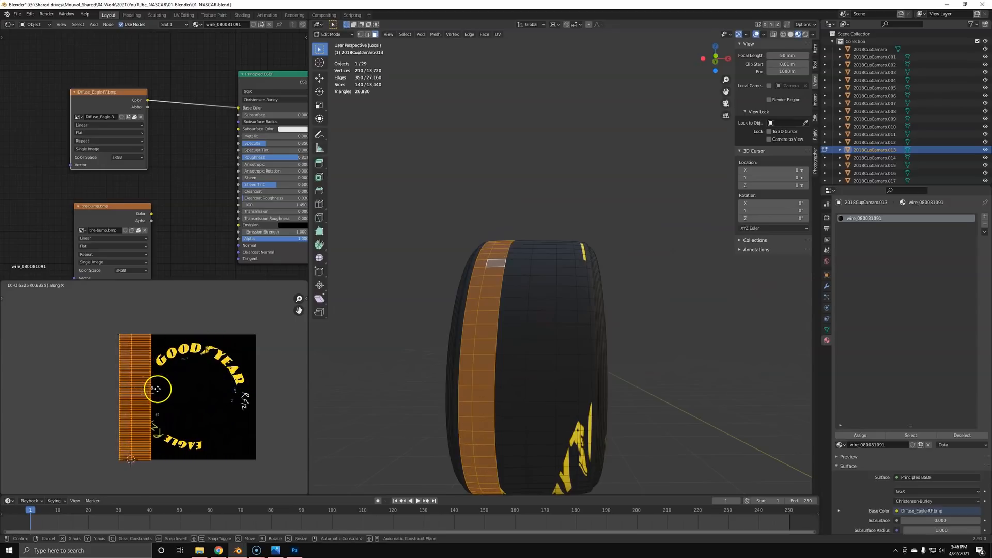
click(140, 385)
alt+click(500, 347)
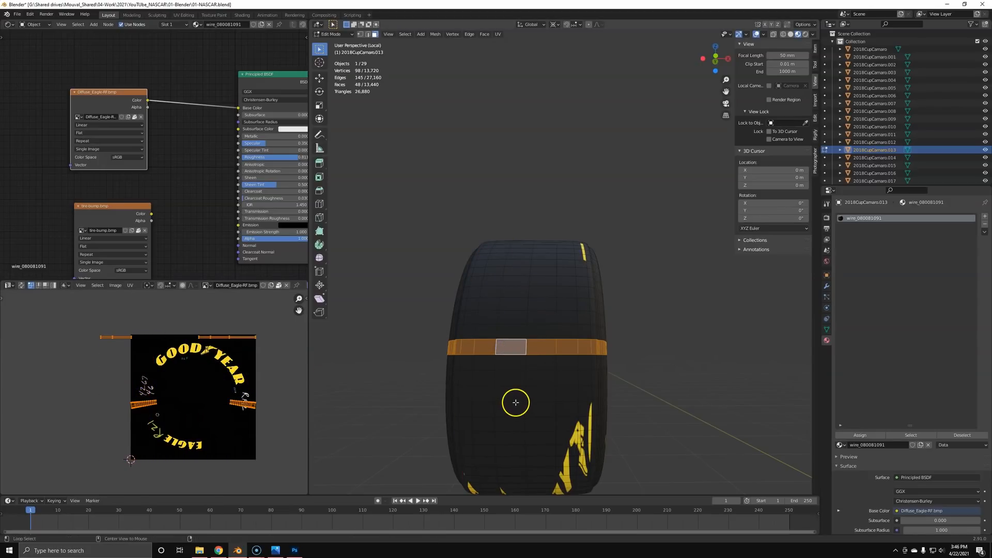
key(ctrl+z)
Step: Shift the UVs of the outer tread loops and of the tread's middle loop along X
scroll(504, 416, down, 2)
middle_drag(526, 380, 531, 368)
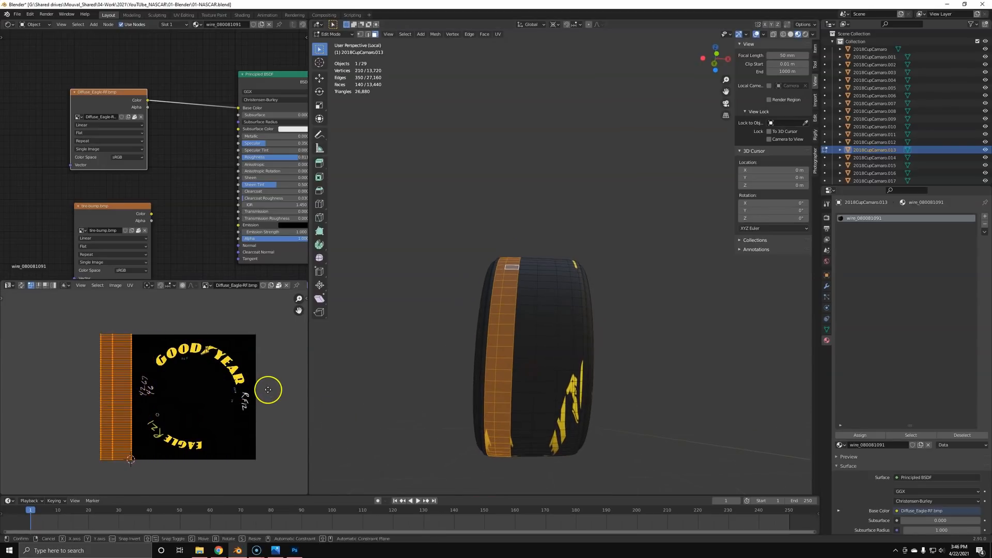
click(279, 393)
alt+click(533, 348)
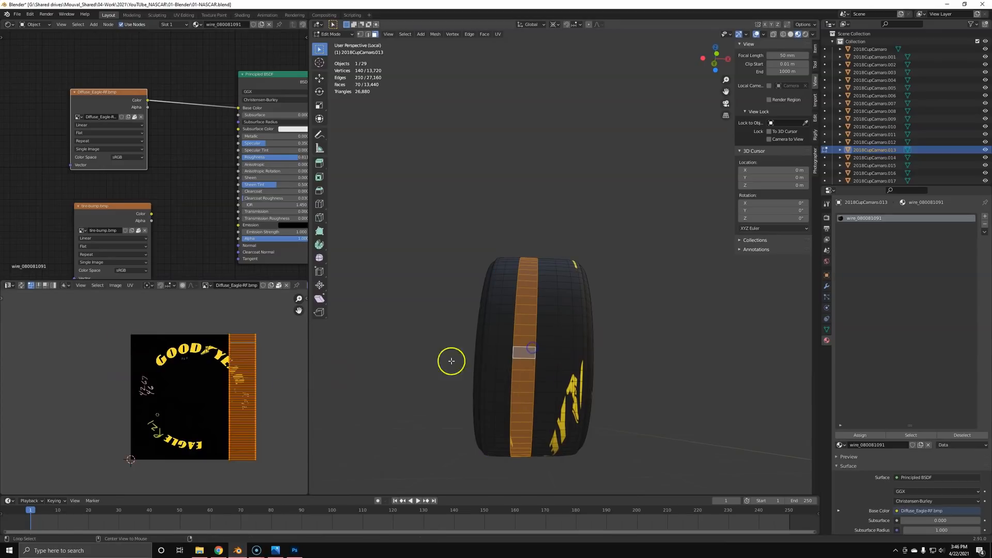
click(279, 365)
Step: Select the three tread loops on the tire's other side, move their UVs right along X and scale them narrower along X
alt+click(560, 365)
alt+shift+click(581, 378)
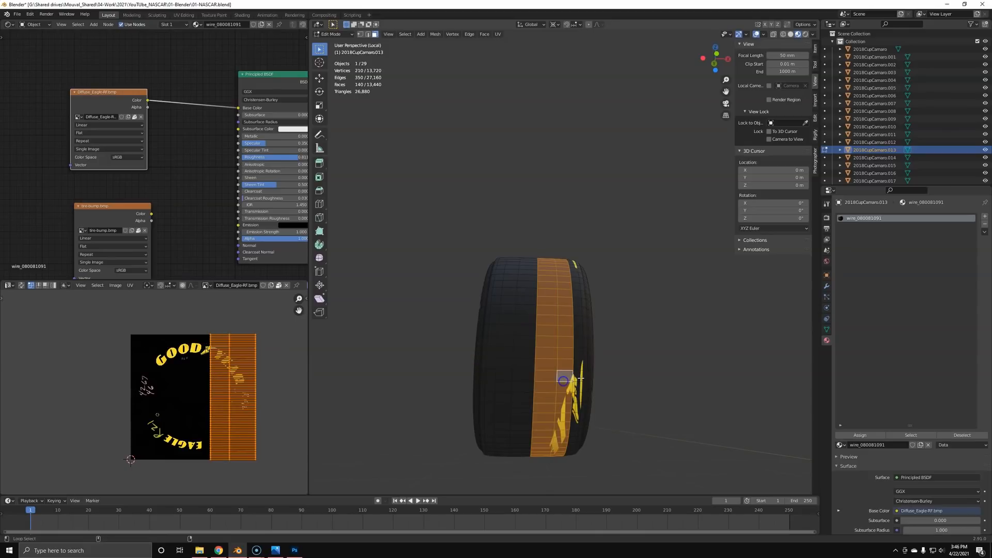
alt+shift+click(580, 361)
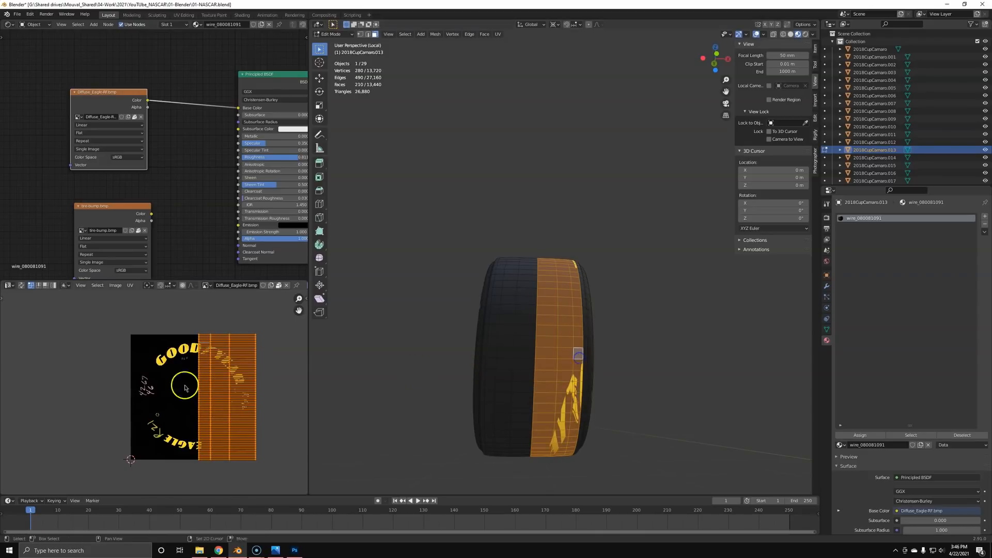
key(g)
key(x)
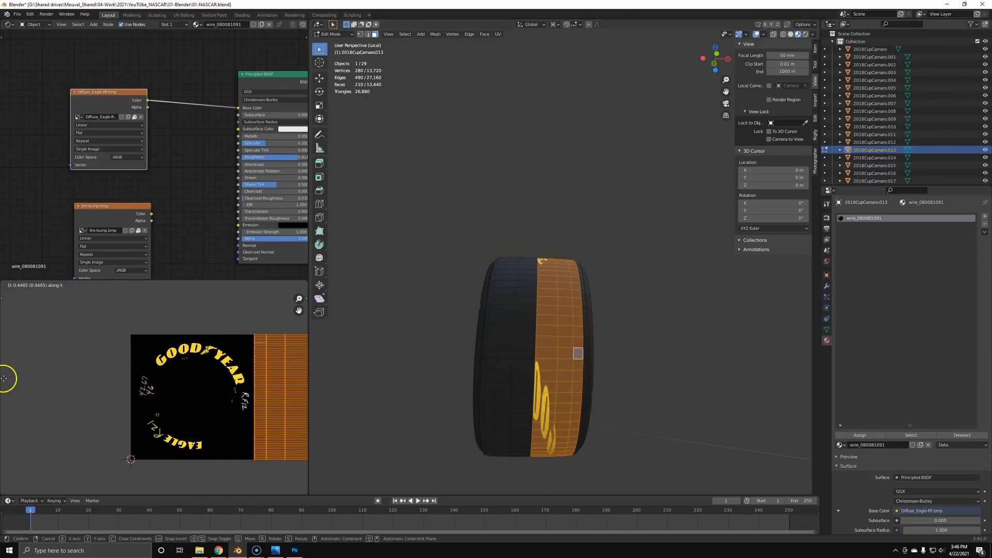
click(279, 380)
key(s)
key(x)
click(276, 385)
middle_drag(538, 395, 671, 410)
scroll(620, 408, down, 3)
middle_drag(583, 408, 570, 365)
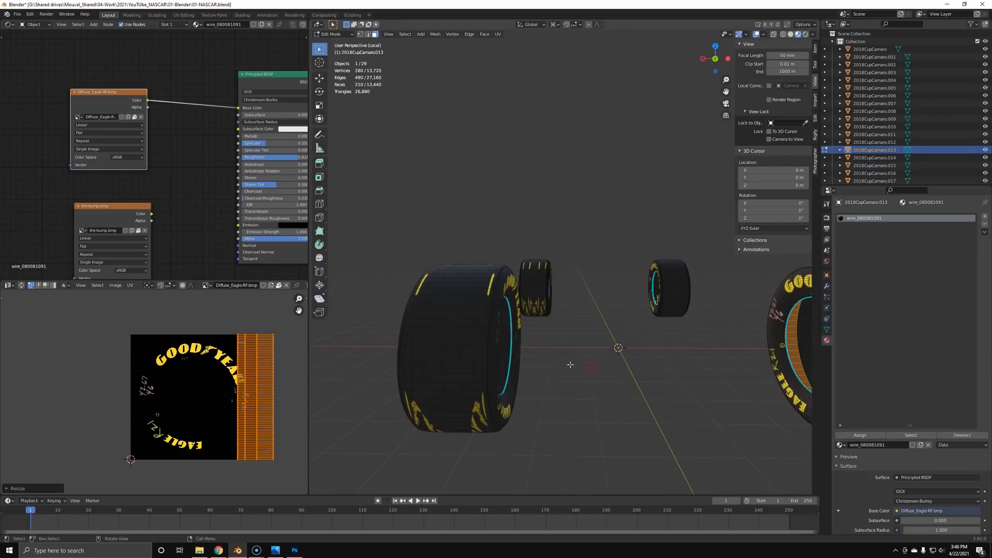
Step: Select the two outer tread loops on one side of the next tire and move their UVs to the image's left edge
alt+click(408, 349)
alt+click(417, 350)
middle_drag(416, 350, 461, 330)
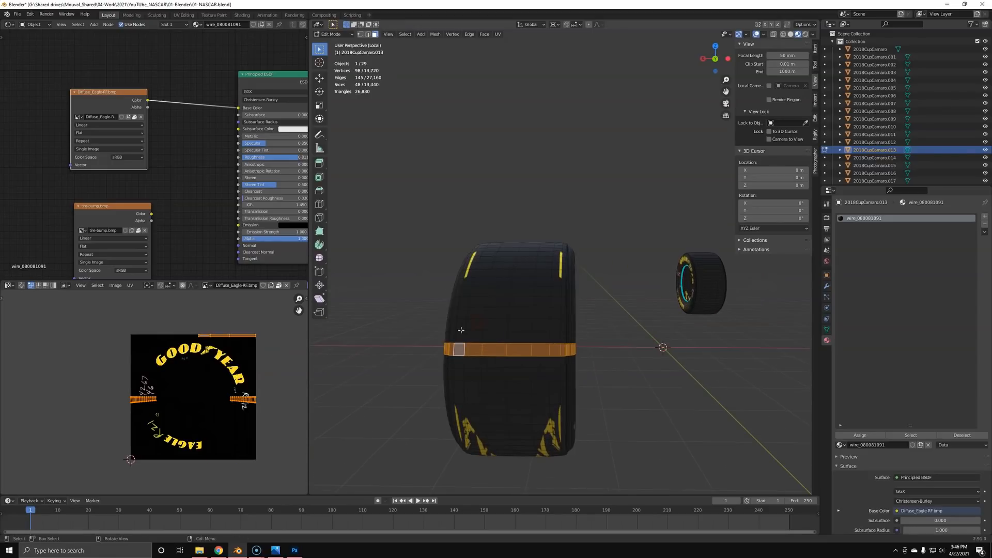
alt+click(467, 374)
alt+shift+click(476, 353)
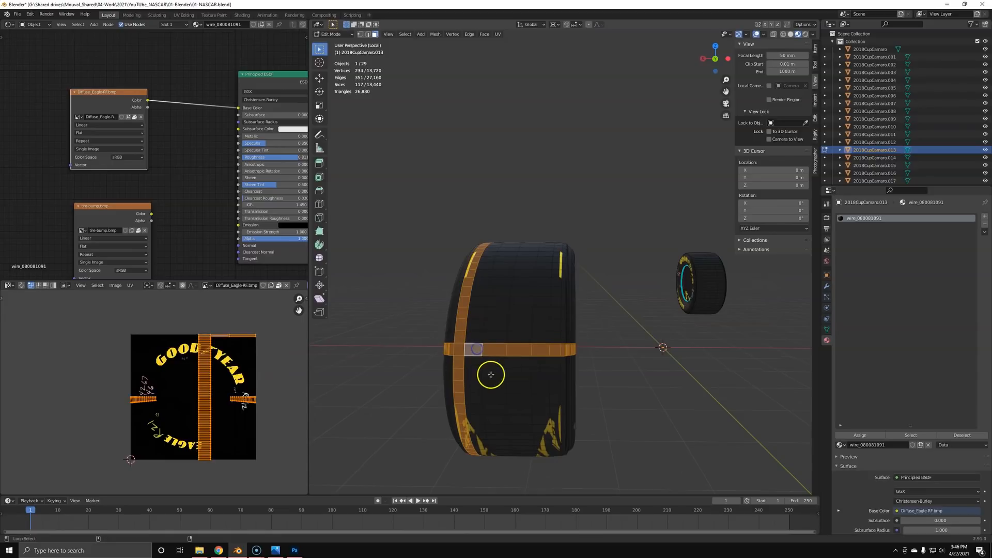
alt+click(474, 345)
alt+shift+click(462, 343)
key(g)
click(190, 393)
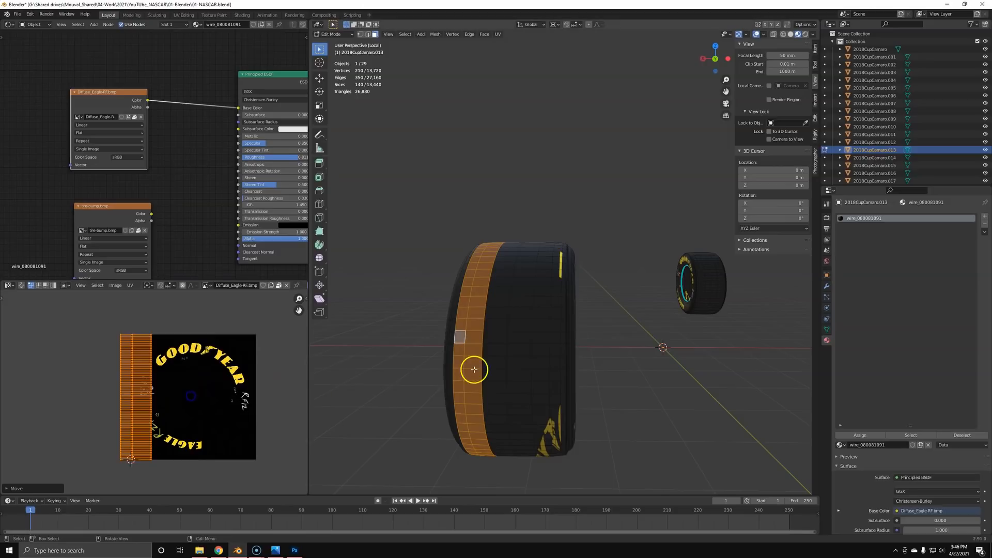
Step: Select the remaining lettered tread loops on the tire's other side and try to move their UVs along X
alt+click(563, 276)
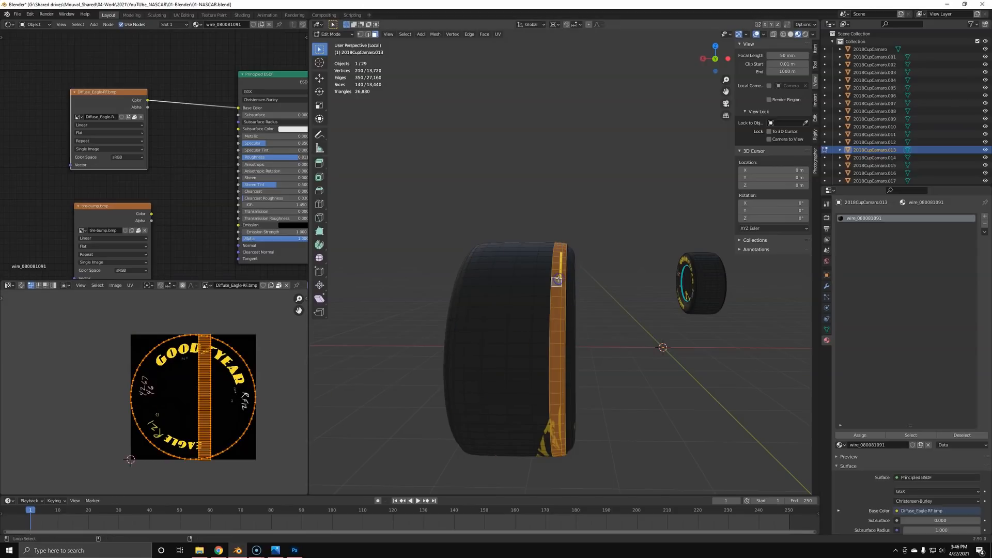
alt+shift+click(541, 282)
alt+shift+click(519, 289)
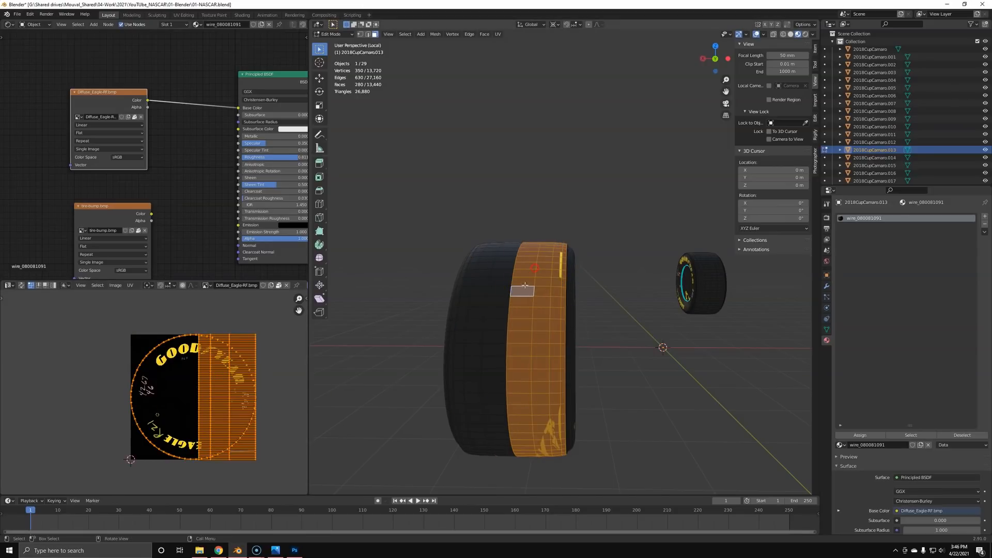
scroll(524, 286, down, 3)
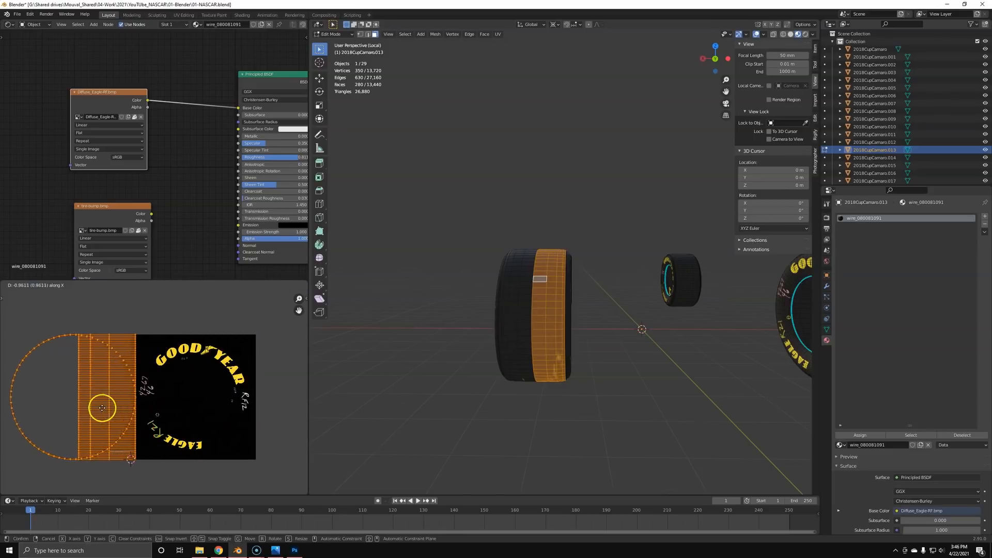
right_click(265, 400)
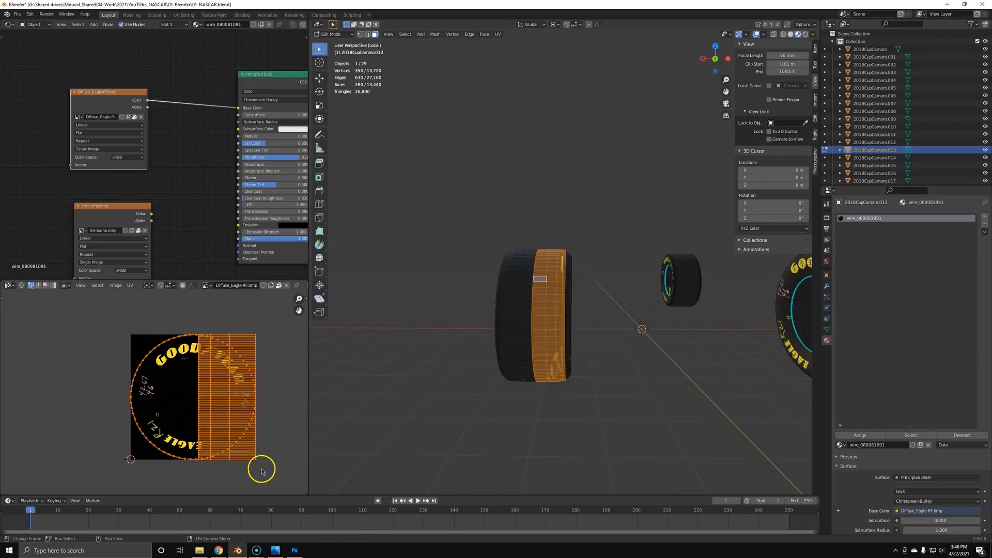
Step: Limit the UV selection to the rectangular tread strips, leaving out the circular sidewall ring, and move them left over the image
drag(209, 465, 213, 465)
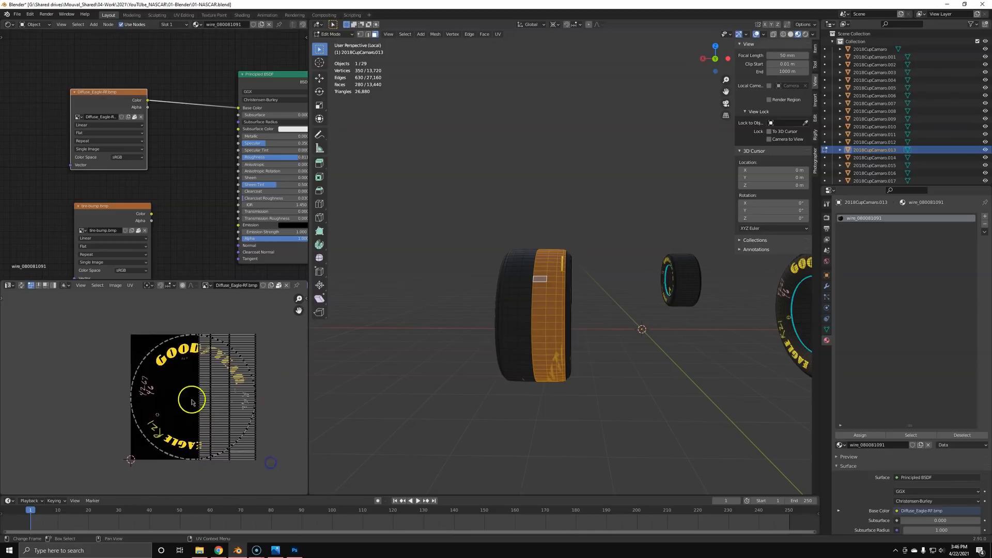
click(258, 346)
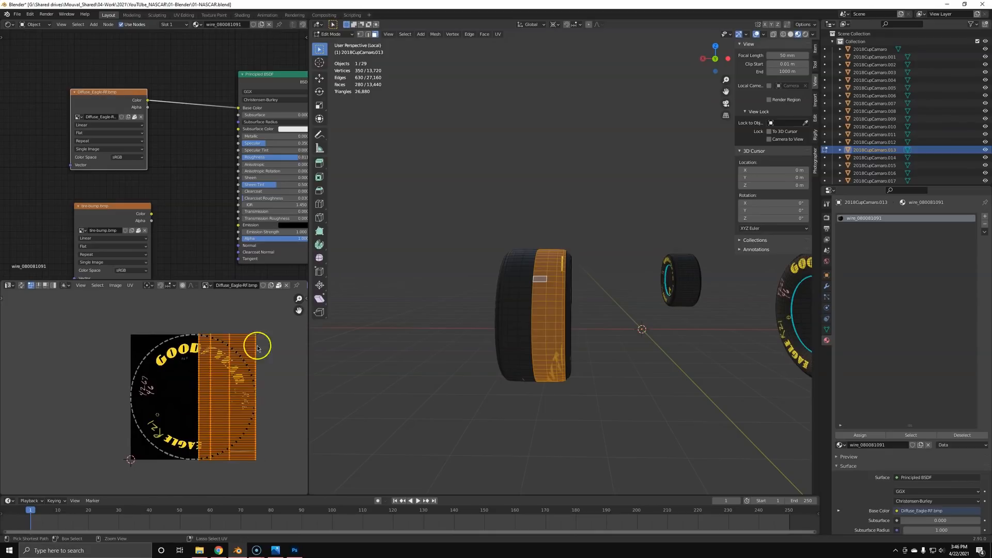
click(8, 415)
drag(269, 411, 155, 414)
Step: Scale the tread UV strips narrower along X, slide them toward the image's left edge, and return to Object Mode
key(s)
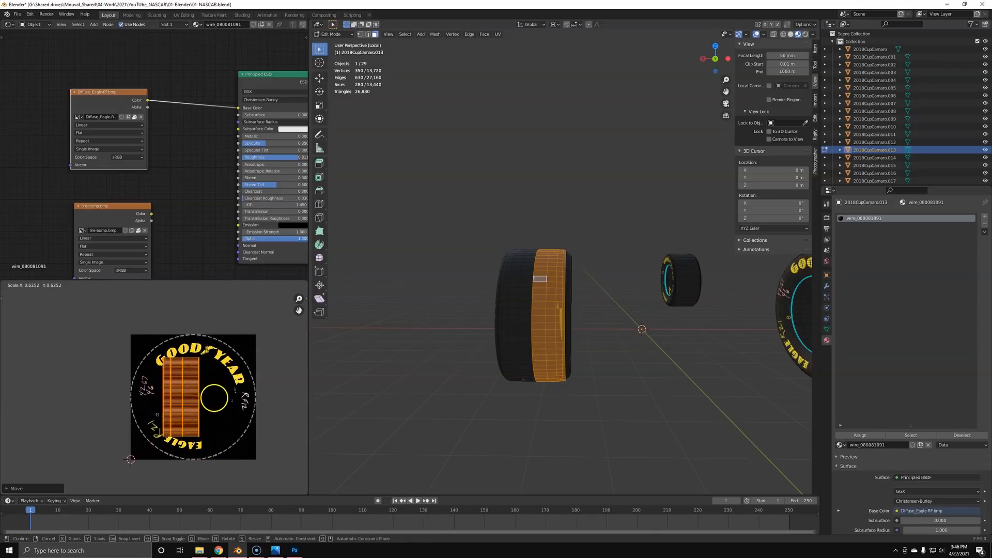
key(x)
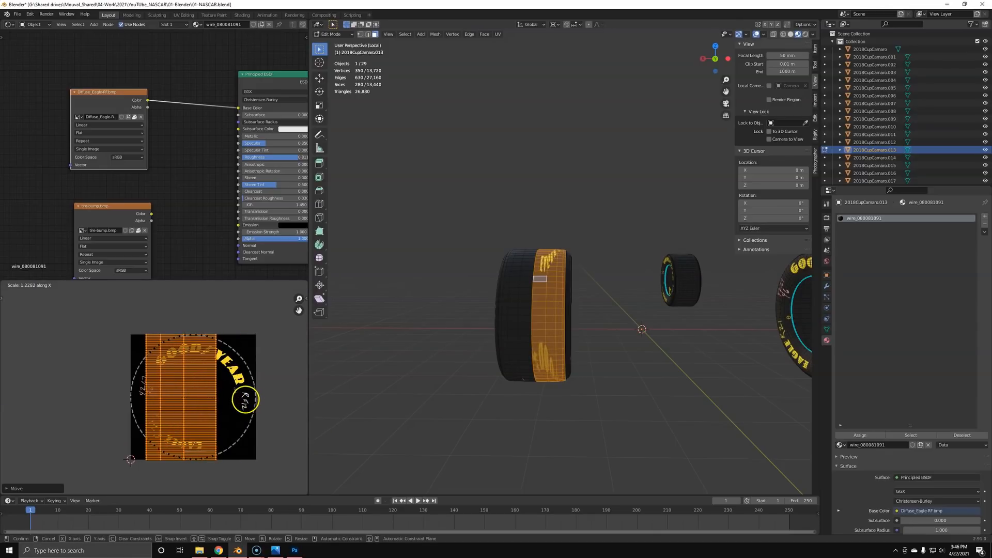
click(195, 398)
key(g)
key(x)
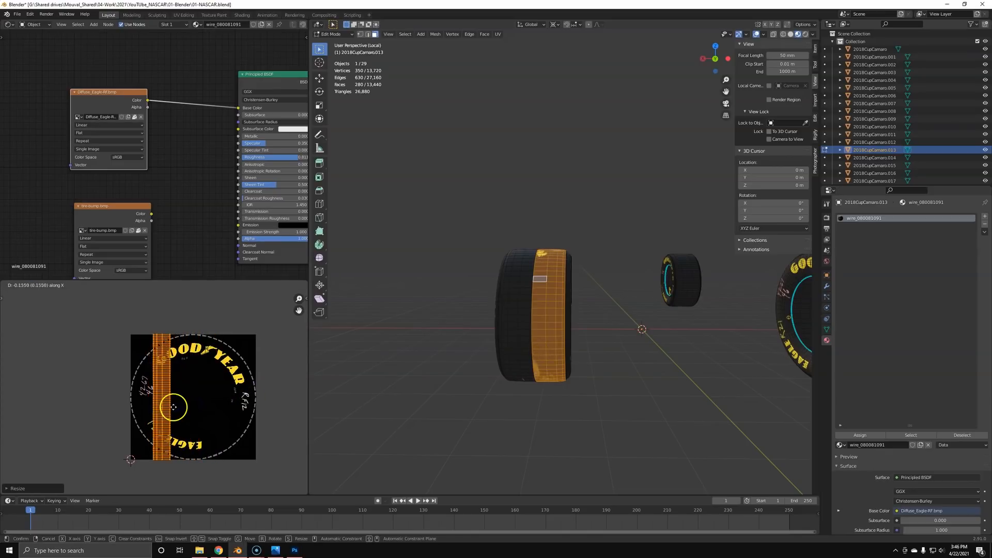
click(153, 411)
key(Tab)
middle_drag(454, 365, 639, 352)
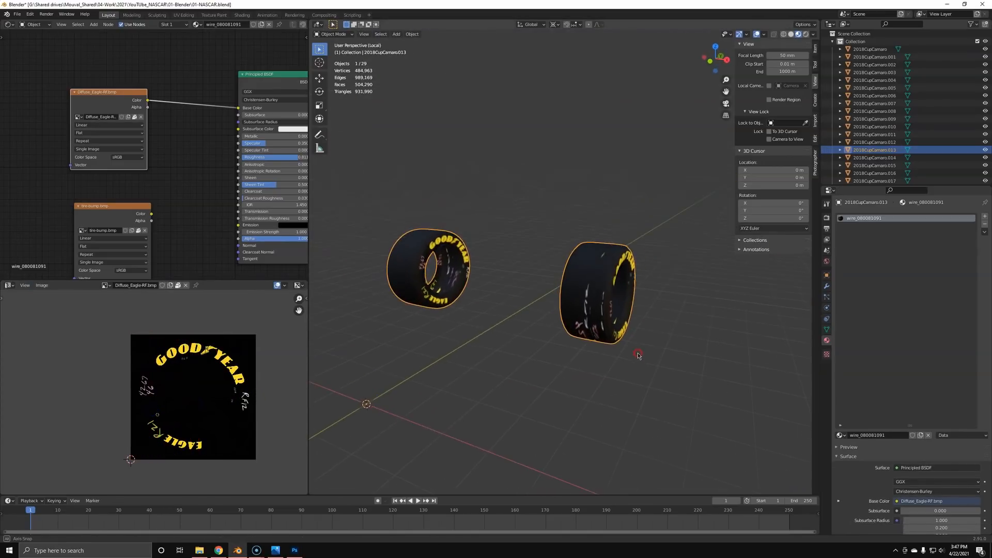
Step: Enter Edit Mode and extend the selection across the next tire's tread by adding the remaining lettered face loops
scroll(640, 352, up, 3)
key(Tab)
scroll(622, 329, up, 4)
alt+shift+click(608, 364)
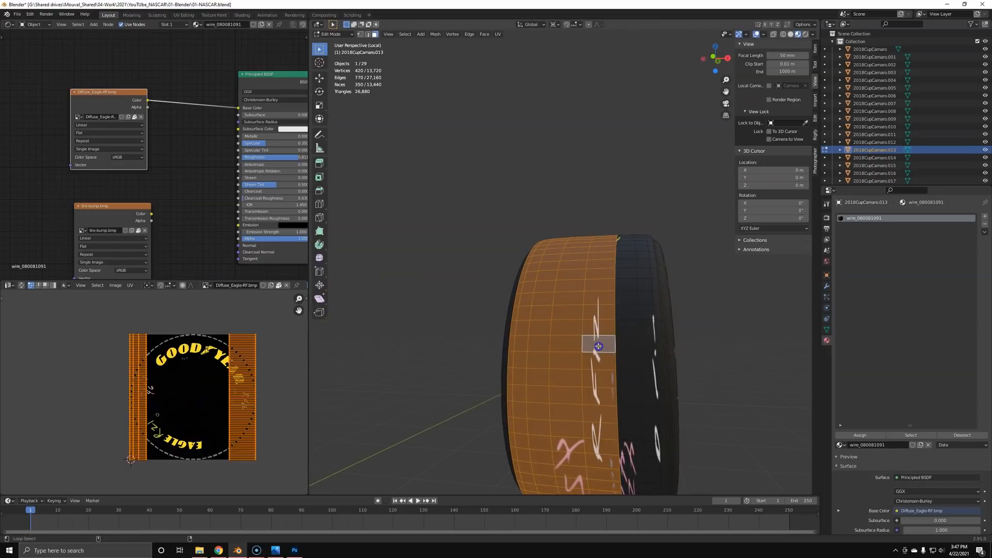
alt+shift+click(644, 335)
Step: Set the Diffuse_Eagle-RF.bmp texture's extension to Clip and move the selected tread UVs left, completely off the image
scroll(68, 155, up, 2)
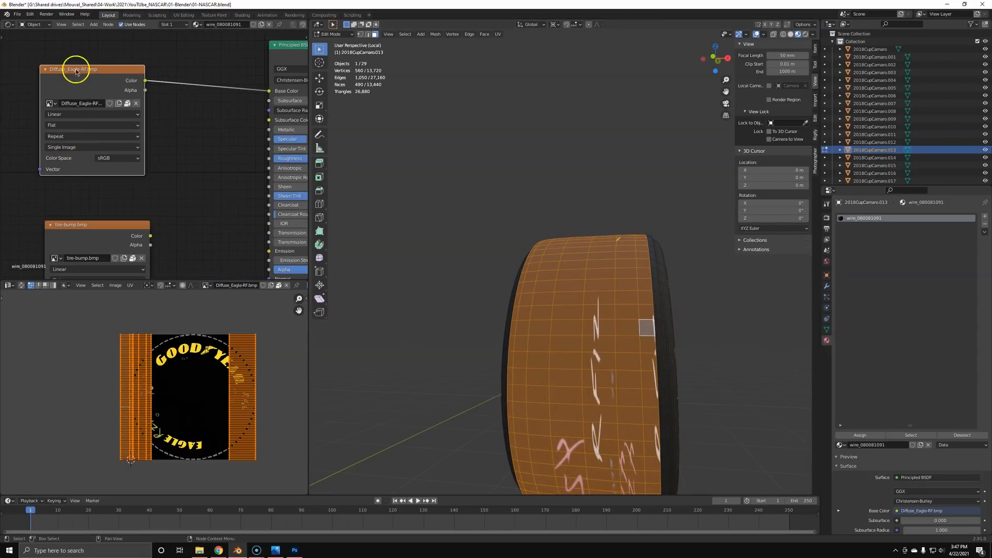
click(61, 137)
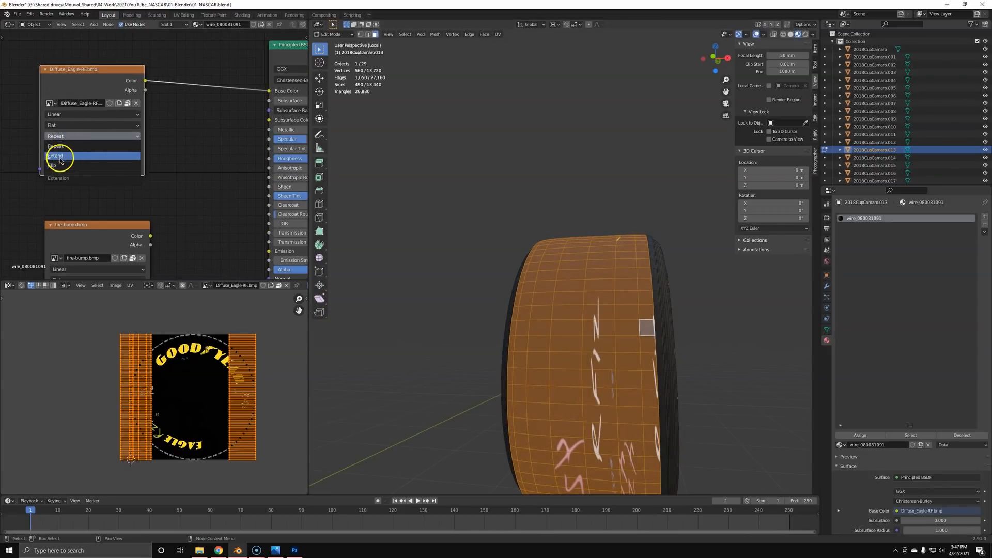
click(58, 165)
key(g)
click(90, 418)
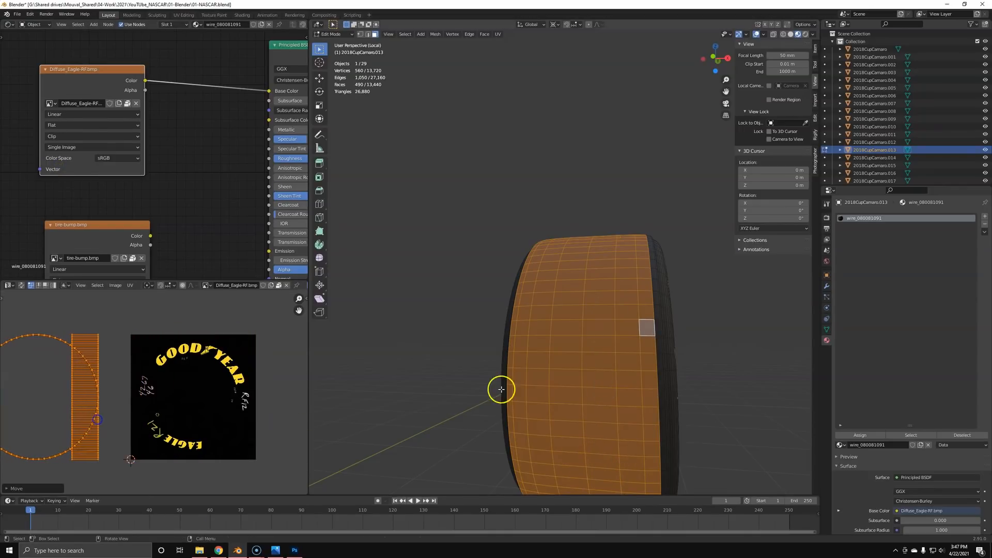
Step: Select a tread loop on the opposite tire, grow the selection over the tread, and move its UVs along X off the image's left side
scroll(499, 391, down, 6)
middle_drag(493, 399, 660, 377)
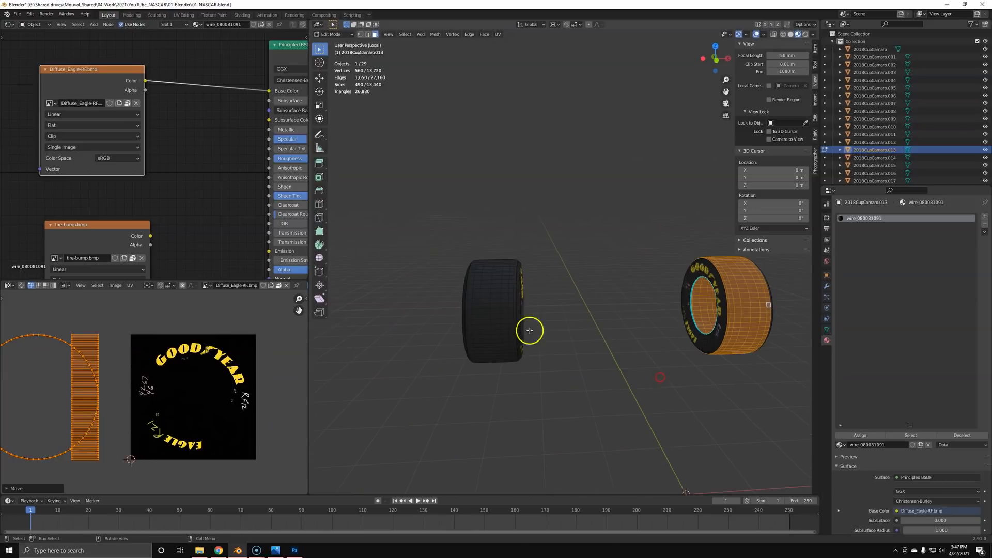
alt+click(487, 289)
key(ctrl+KP_Add)
key(ctrl+KP_Add)
key(ctrl+KP_Add)
key(ctrl+KP_Add)
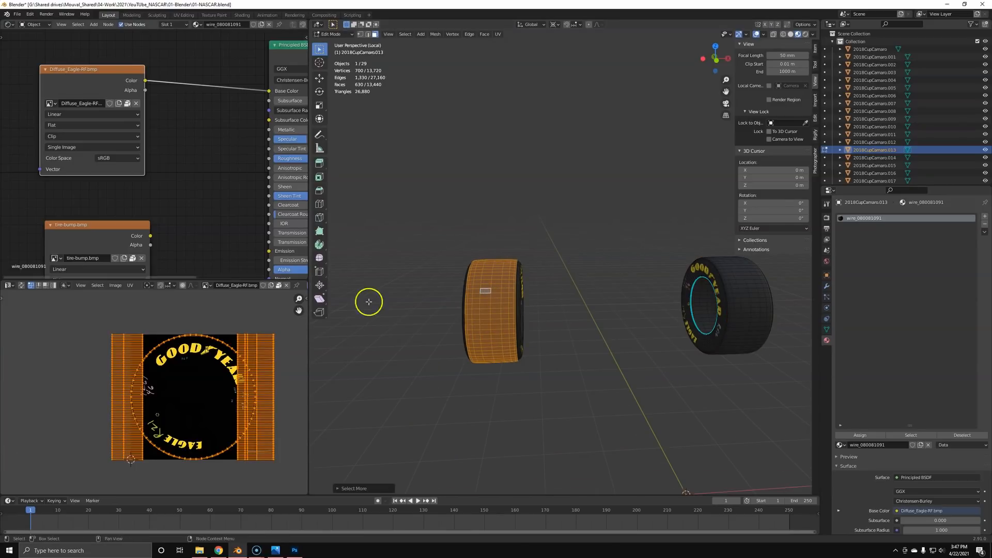
key(g)
key(x)
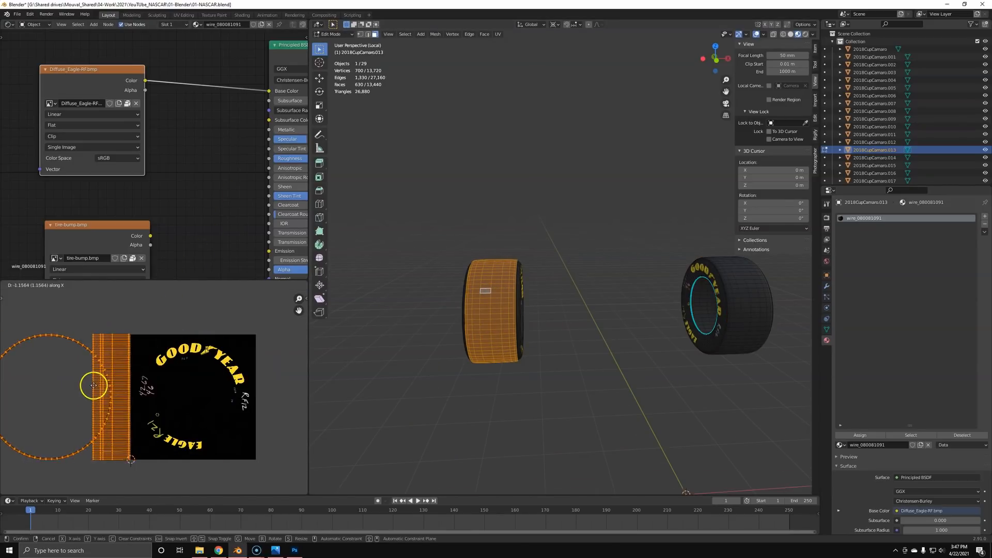
click(77, 386)
Step: Select the full tread of the tire showing stretched yellow lettering and move its UVs along X past the image's left edge
middle_drag(455, 269, 532, 252)
alt+click(539, 198)
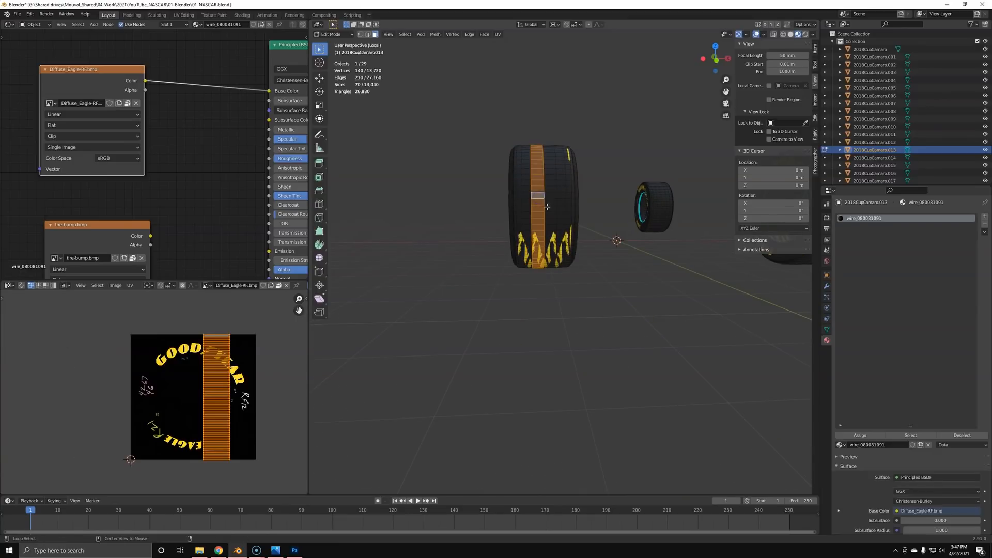
alt+click(548, 194)
key(ctrl+KP_Add)
key(ctrl+KP_Add)
key(ctrl+KP_Add)
key(ctrl+KP_Add)
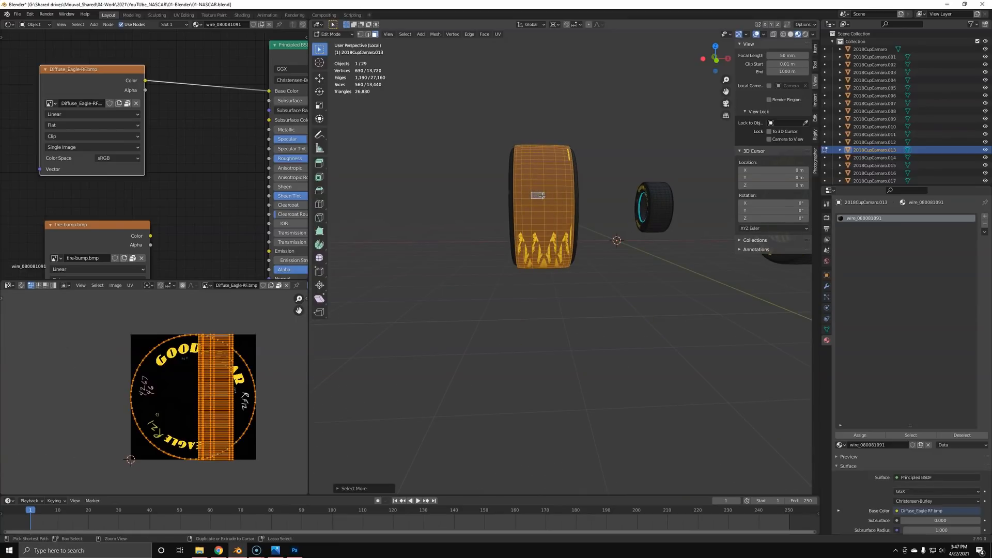
key(g)
key(x)
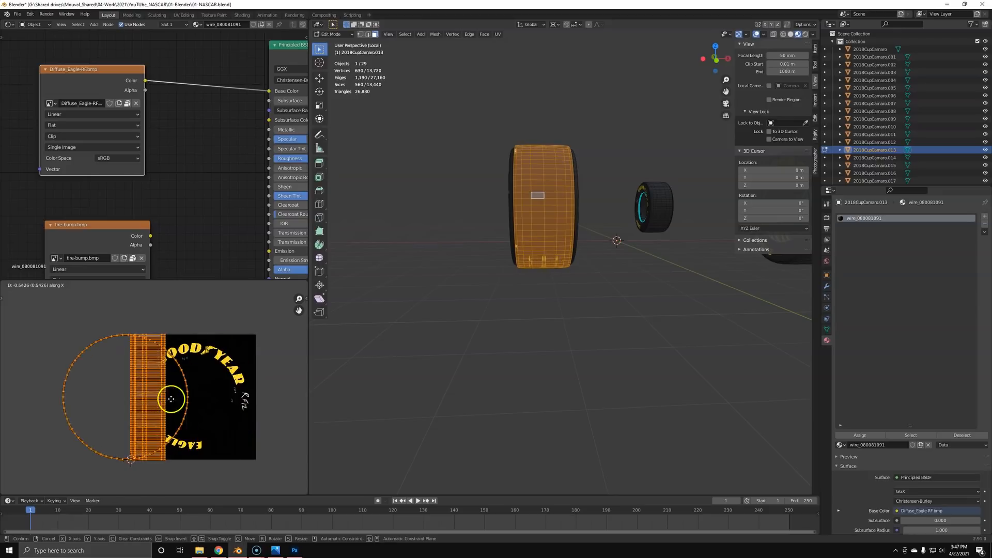
click(106, 413)
Step: Select the last tire's lettered tread, grow the selection across its width, and move the UVs along X left of the image
shift+middle_drag(610, 271, 447, 310)
key(Tab)
middle_drag(535, 293, 434, 291)
scroll(615, 255, up, 2)
shift+middle_drag(434, 290, 581, 293)
key(Tab)
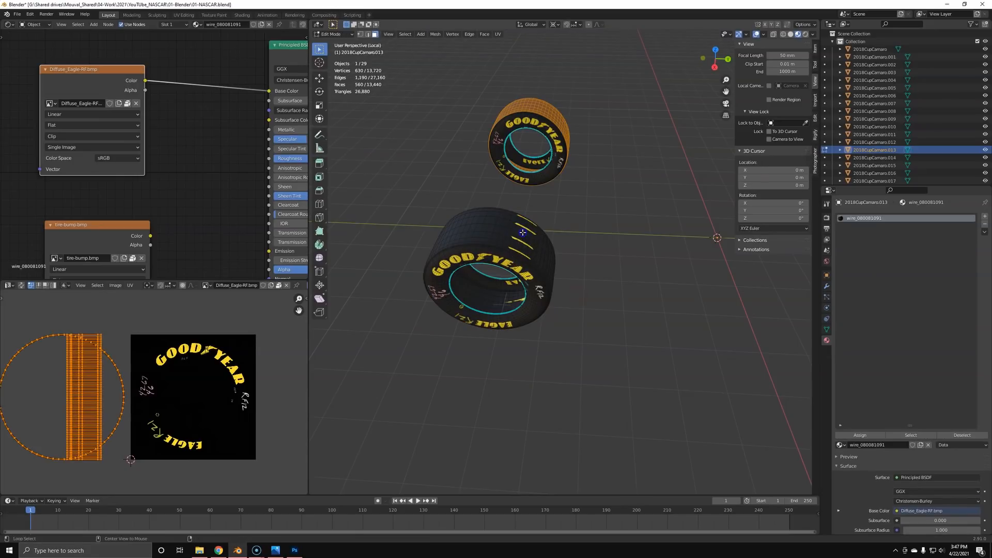
alt+click(513, 234)
key(ctrl+KP_Add)
key(ctrl+KP_Add)
key(ctrl+KP_Add)
key(ctrl+KP_Add)
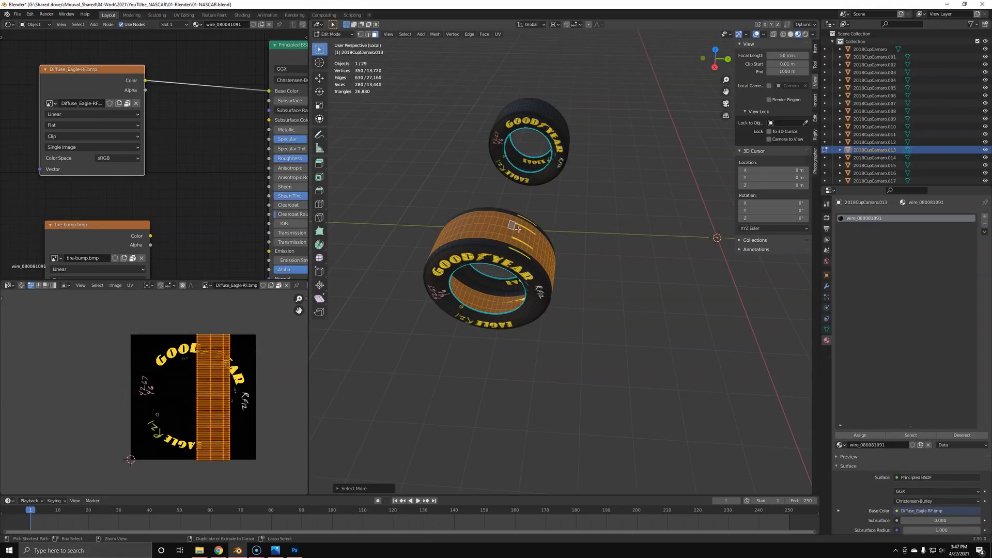
key(ctrl+KP_Subtract)
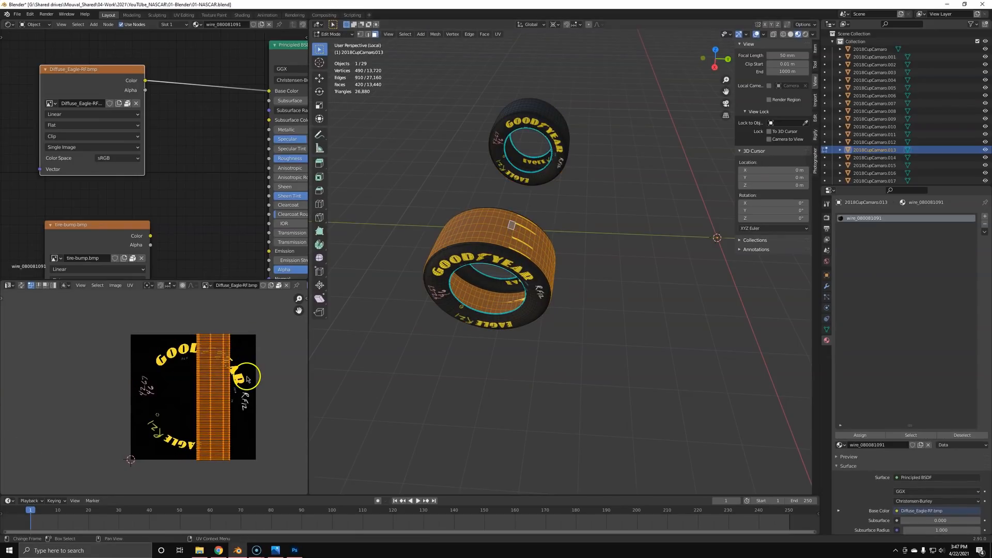
key(g)
key(x)
click(131, 403)
Step: Return to Object Mode, deselect the tires, and examine the treads and sidewalls of all four for stray lettering
key(Tab)
middle_drag(473, 294, 589, 343)
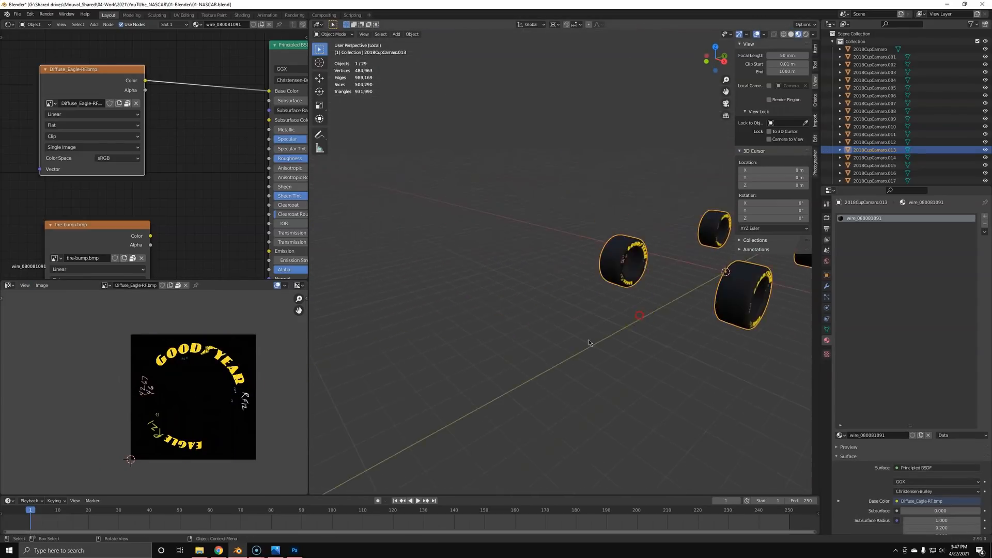
scroll(615, 318, up, 4)
shift+middle_drag(641, 289, 488, 332)
scroll(535, 375, down, 5)
middle_drag(620, 317, 491, 325)
key(Tab)
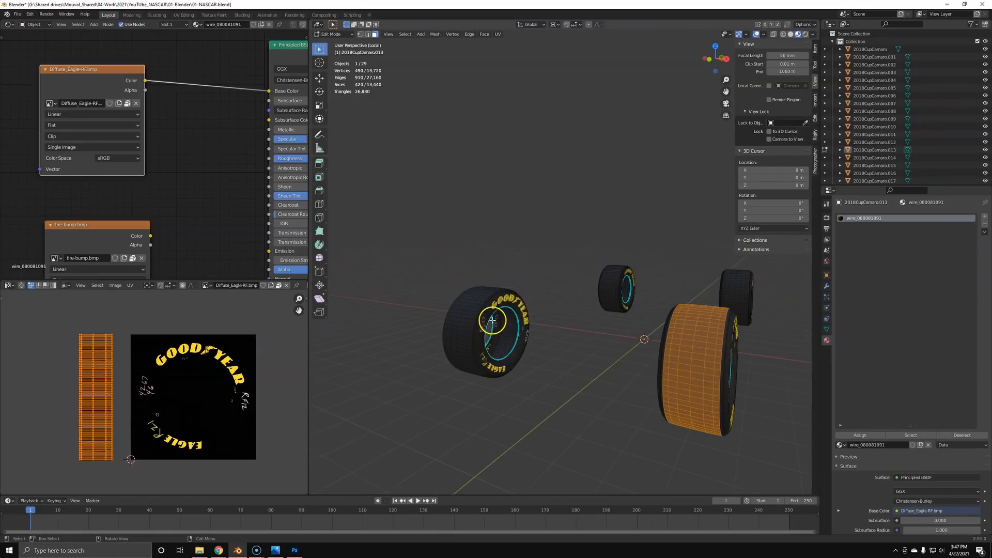
key(Tab)
click(496, 365)
middle_drag(497, 341, 558, 316)
scroll(590, 319, down, 2)
scroll(188, 184, down, 3)
Step: Connect the tire-bump.bmp Color to Base Color to preview it on the tires, and set that texture's extension to Clip
middle_drag(183, 155, 162, 112)
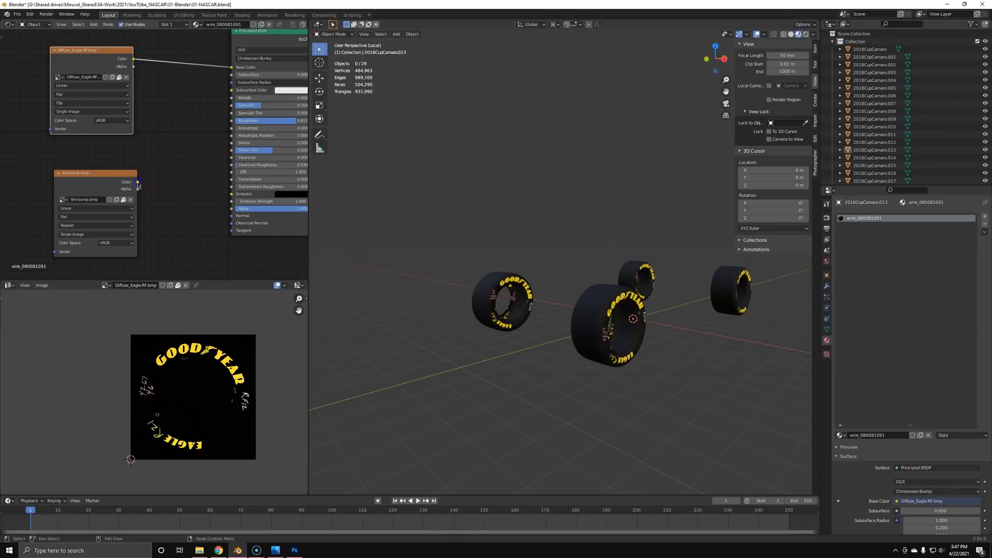
drag(236, 70, 234, 68)
mouse_move(593, 295)
middle_down()
mouse_move(620, 241)
mouse_move(610, 290)
mouse_move(591, 313)
mouse_move(606, 317)
mouse_move(591, 298)
middle_up()
click(96, 225)
click(76, 249)
scroll(594, 302, up, 1)
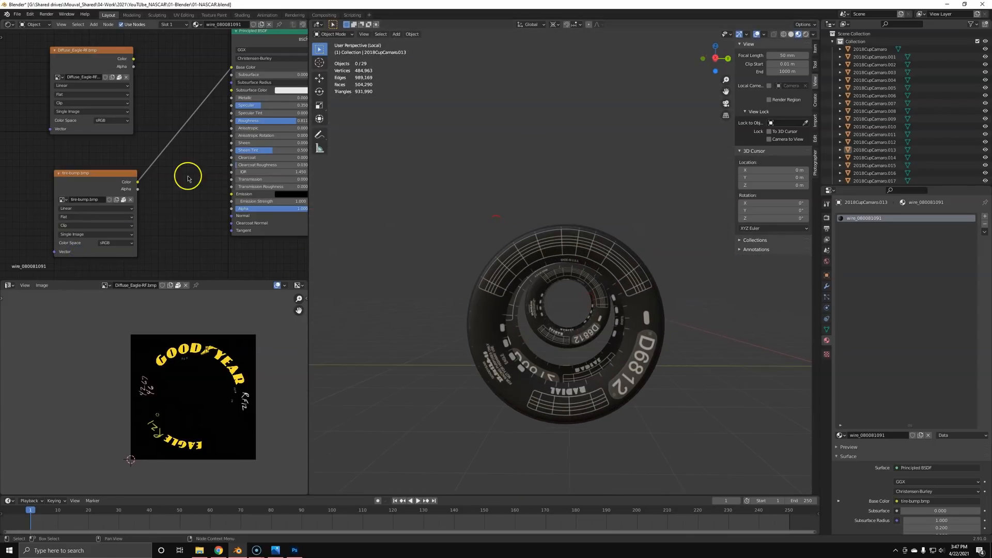
Step: Reconnect the Diffuse_Eagle-RF.bmp Color to Base Color and add a Bump node between tire-bump.bmp and the Principled BSDF
middle_drag(168, 141, 145, 139)
drag(208, 69, 209, 68)
key(shift+a)
click(166, 205)
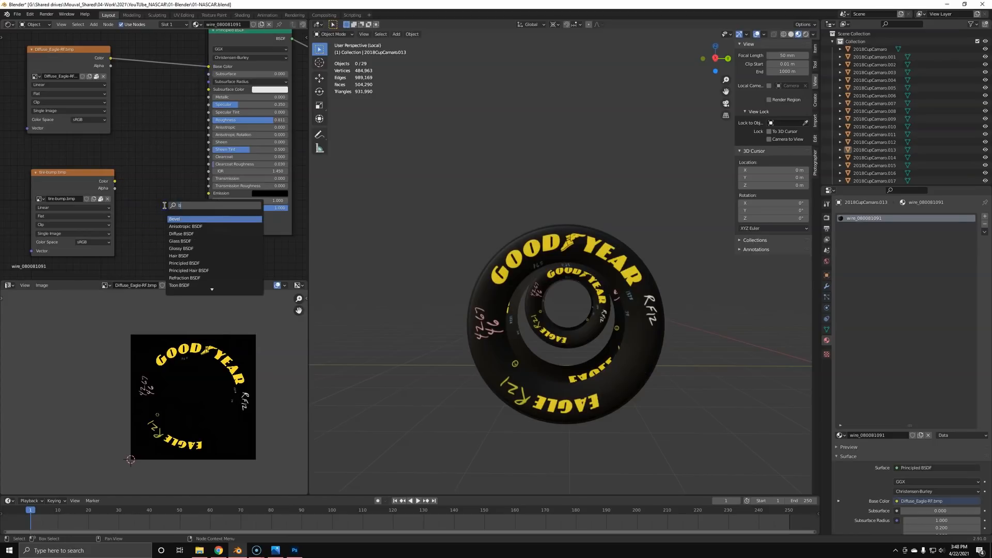
click(190, 218)
click(160, 199)
Step: Link the tire-bump.bmp Color to the Bump node's Height, and the Bump output to the Principled BSDF's Normal
drag(115, 181, 137, 227)
drag(100, 184, 65, 185)
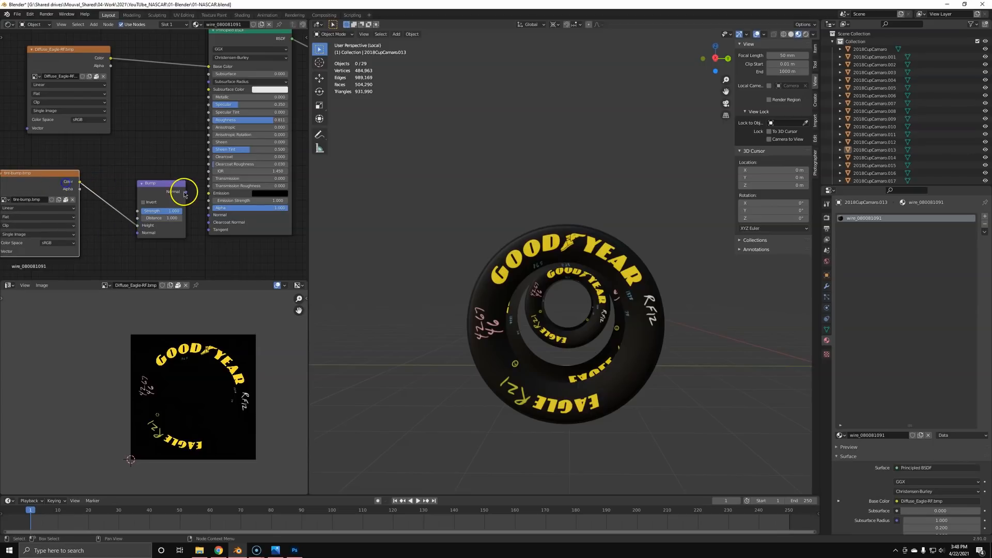
drag(230, 229, 154, 187)
mouse_move(509, 239)
middle_down()
mouse_move(530, 236)
mouse_move(516, 221)
middle_up()
scroll(543, 256, up, 1)
Step: Switch to the Photos app to examine the reference race car's tires, and return to Blender
key(alt+Tab)
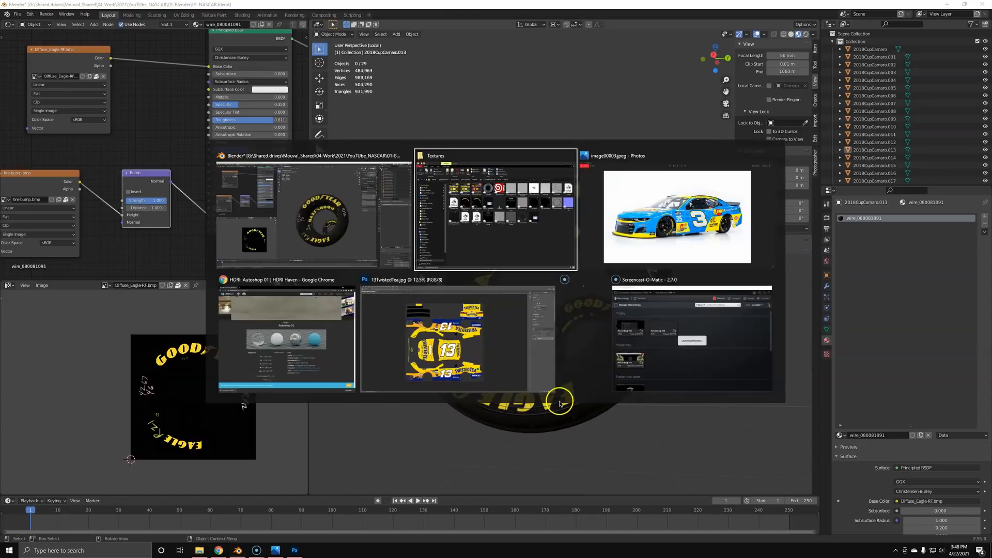
key(alt+Tab)
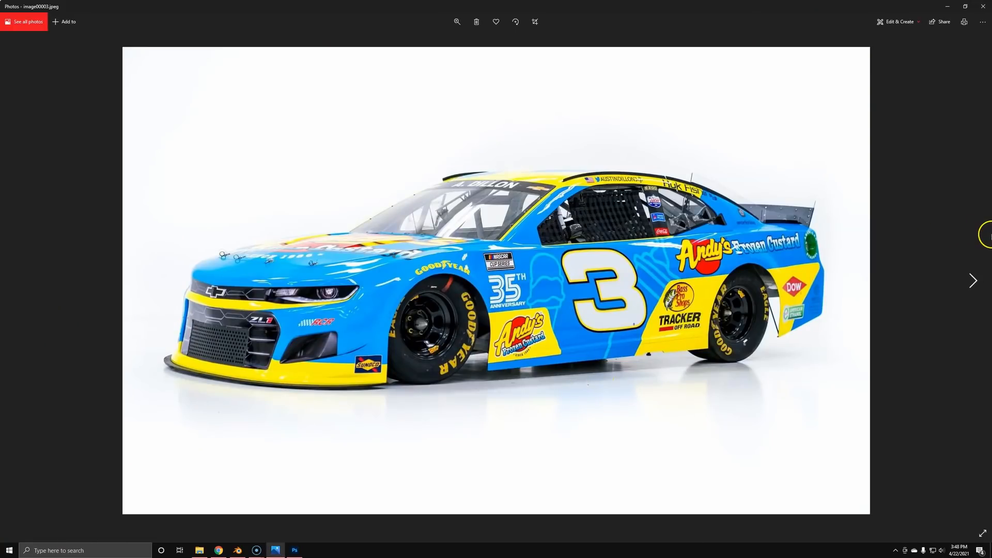
key(Right)
key(alt+Tab)
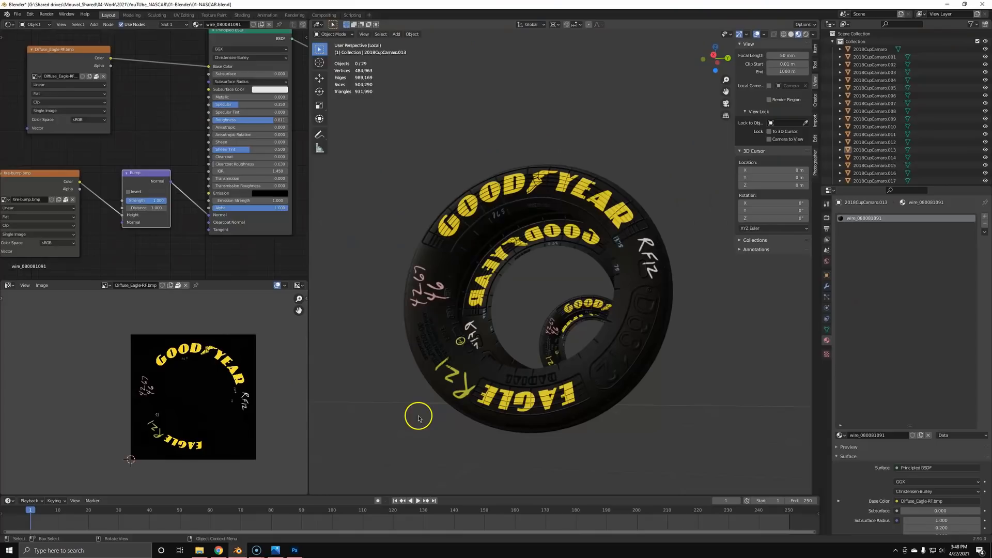
Step: Set the Bump node's Distance to 0.1, check the sidewall relief up close, and save the file
scroll(150, 194, up, 3)
mouse_move(149, 214)
mouse_down()
mouse_move(33, 217)
mouse_move(876, 224)
mouse_move(860, 228)
mouse_up()
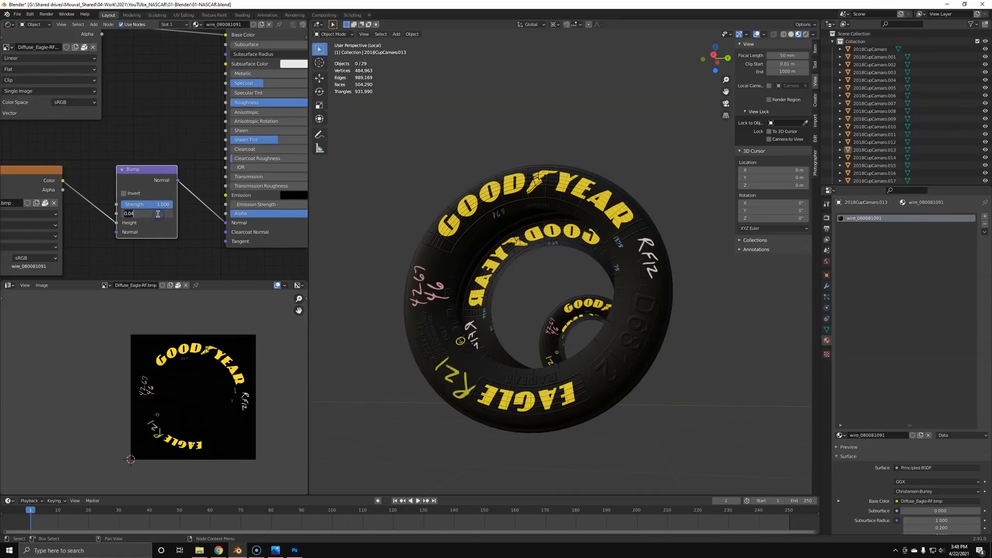
mouse_move(516, 289)
middle_down()
mouse_move(587, 243)
mouse_move(575, 305)
mouse_move(522, 294)
middle_up()
scroll(527, 296, up, 3)
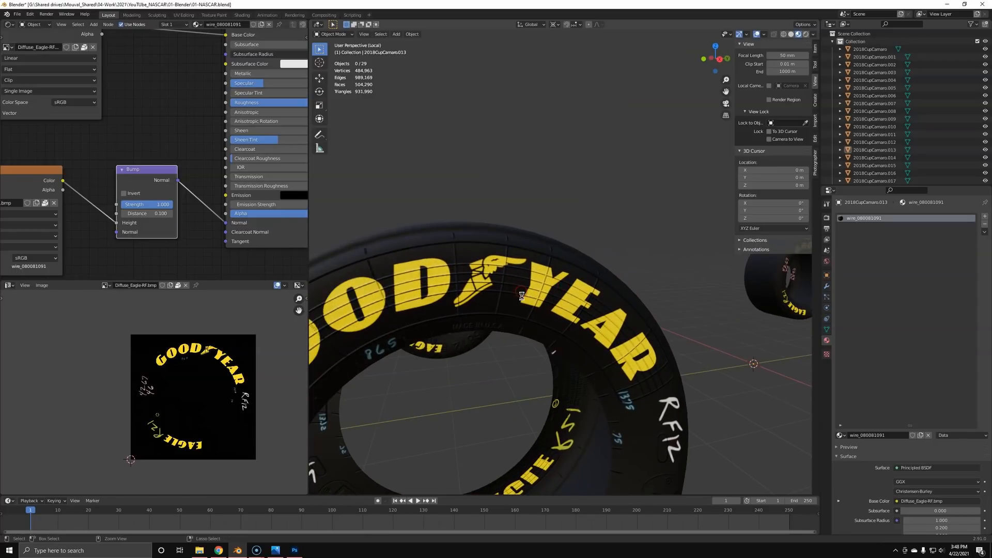
scroll(447, 405, down, 4)
shift+middle_drag(447, 406, 506, 321)
scroll(506, 315, up, 2)
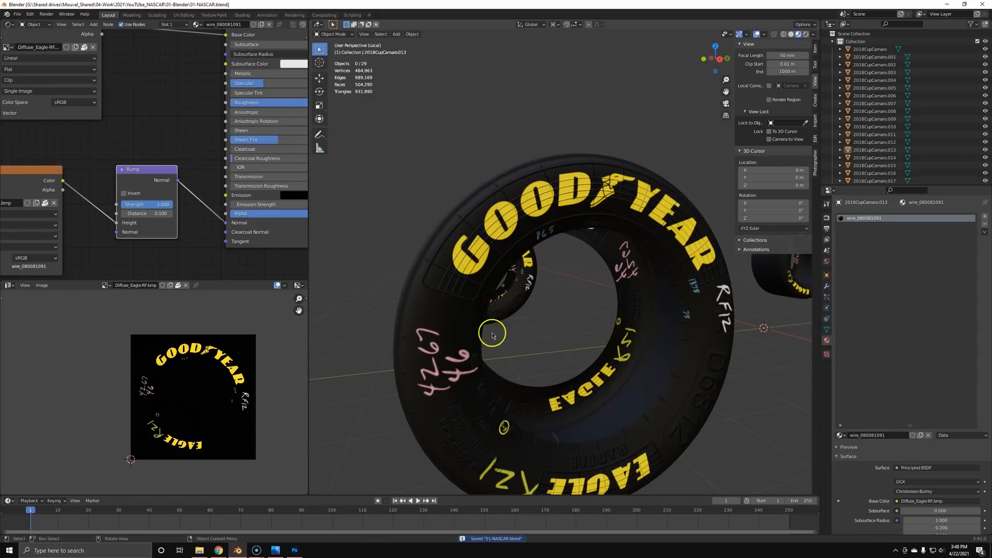
Step: Switch to the Textures folder in File Explorer and bring tire1b_gloss2.jpg into the tire material's node graph
key(alt+Tab)
click(758, 232)
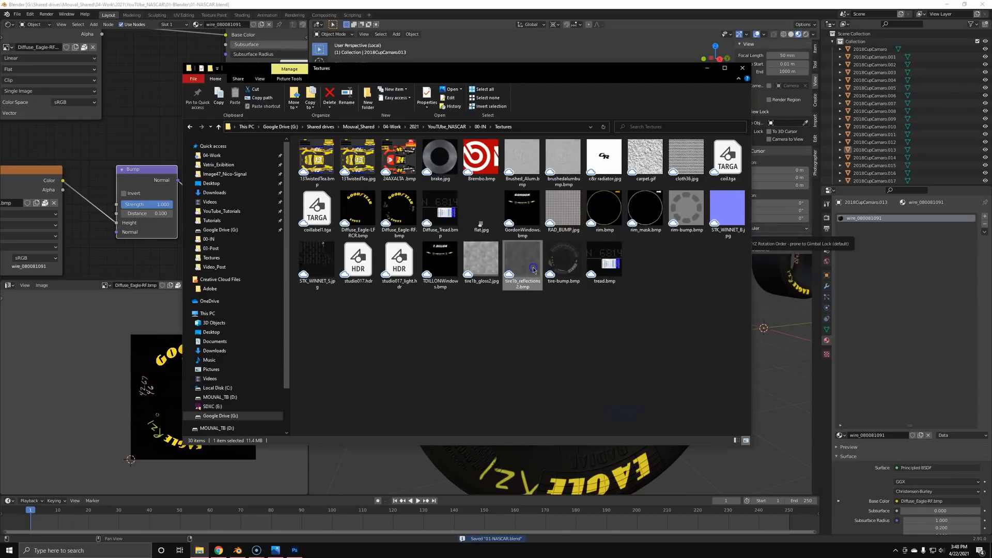
click(491, 263)
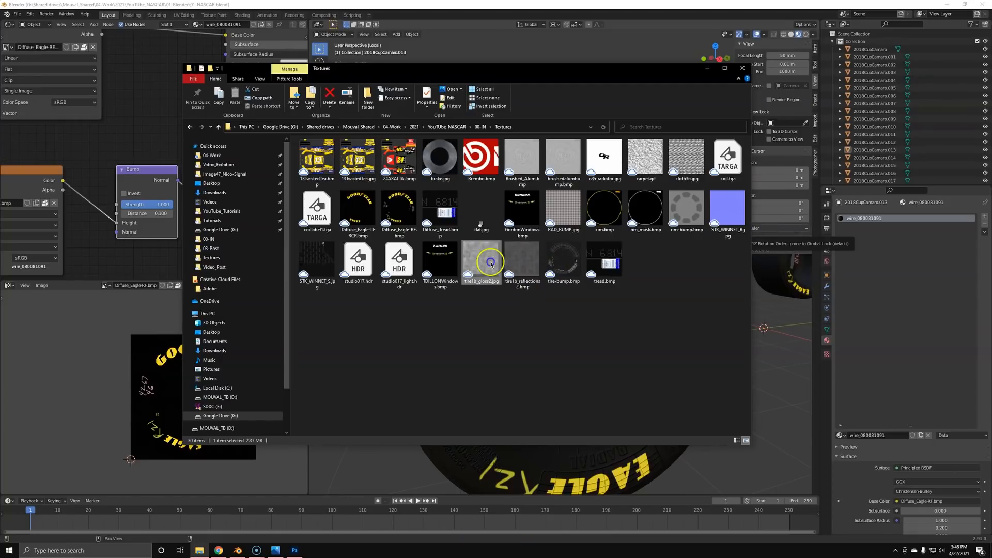
click(477, 262)
drag(171, 101, 134, 118)
Step: Rearrange the texture nodes to make room and connect the tire1b_gloss2.jpg Color to the Principled BSDF's Roughness
scroll(131, 67, down, 4)
middle_drag(129, 65, 143, 165)
scroll(143, 166, down, 3)
drag(86, 139, 57, 69)
drag(168, 199, 128, 150)
scroll(140, 162, up, 4)
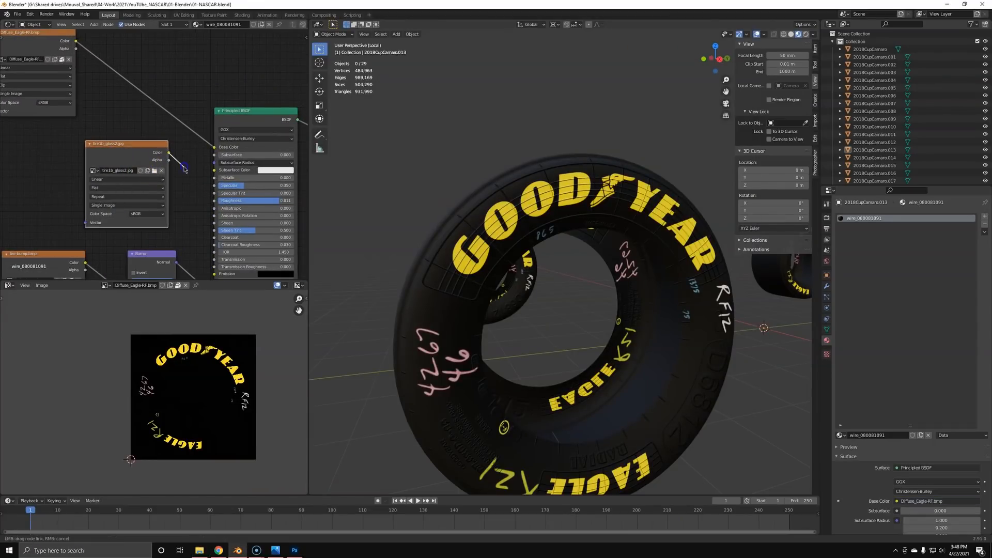
drag(219, 205, 219, 205)
Step: Insert a Mix node between the gloss texture and Roughness, with the gloss texture's Color feeding the Mix node's Fac
drag(140, 158, 50, 165)
key(shift+a)
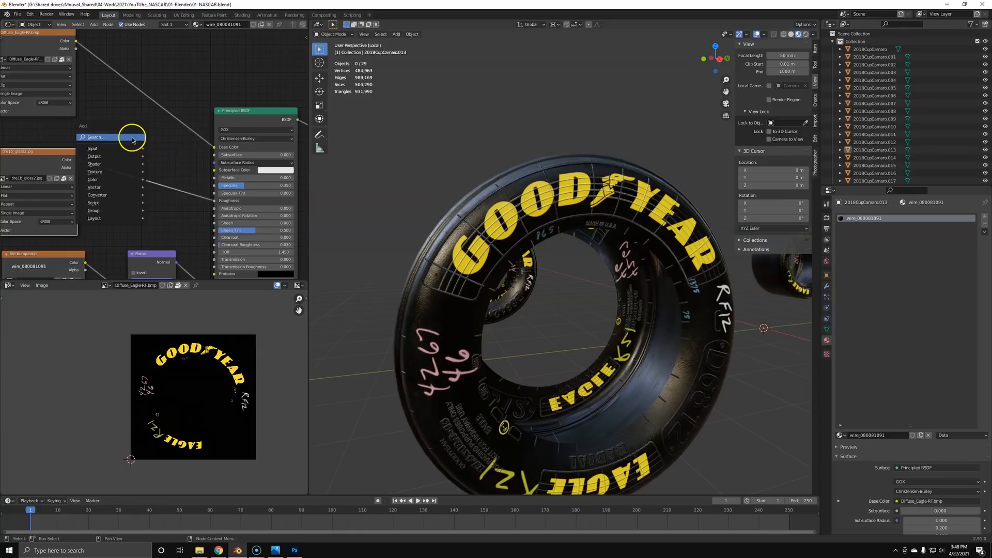
click(133, 138)
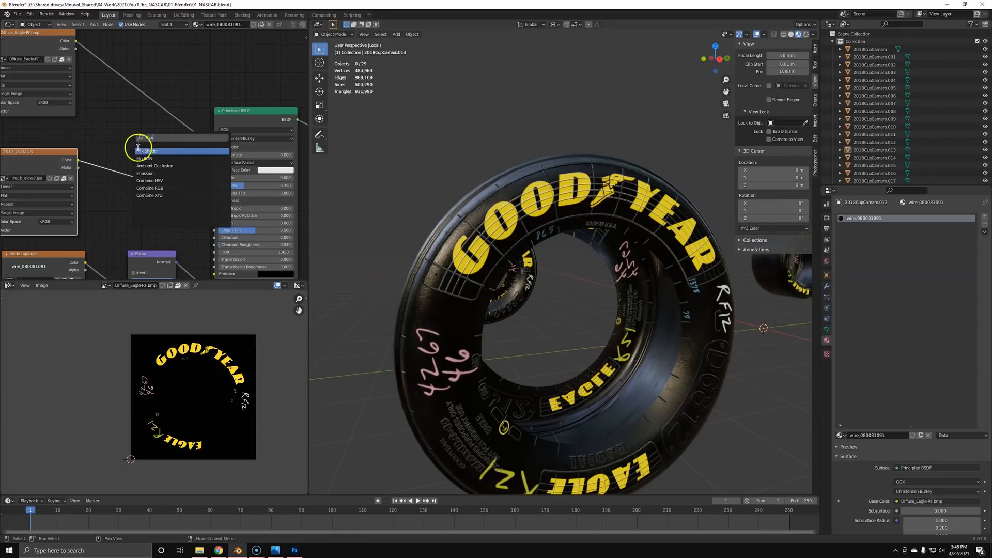
click(158, 159)
click(167, 207)
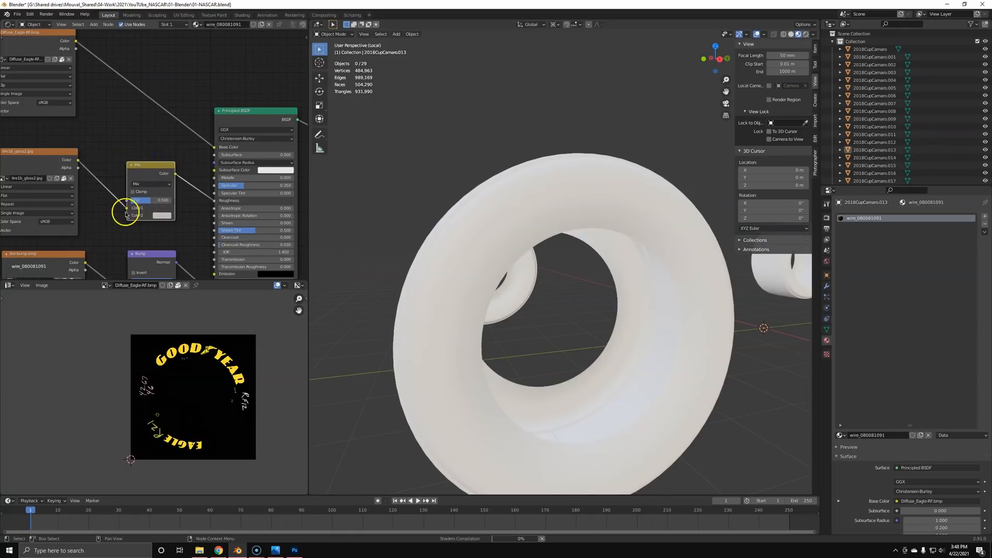
drag(127, 208, 127, 200)
Step: Set the Mix node's Color1 to black and open the color picker for Color2
click(158, 208)
drag(213, 157, 209, 161)
click(160, 216)
Step: Insert a ColorRamp node between the tire1b_gloss2.jpg texture and the Mix node's Fac, and shift it slightly into place
middle_drag(116, 88, 180, 92)
key(shift+a)
click(201, 154)
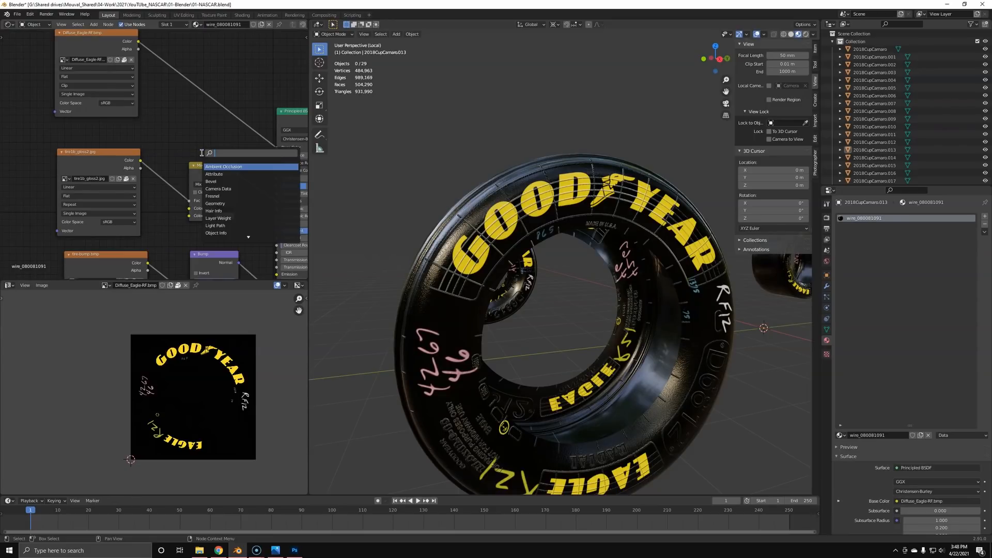
click(238, 173)
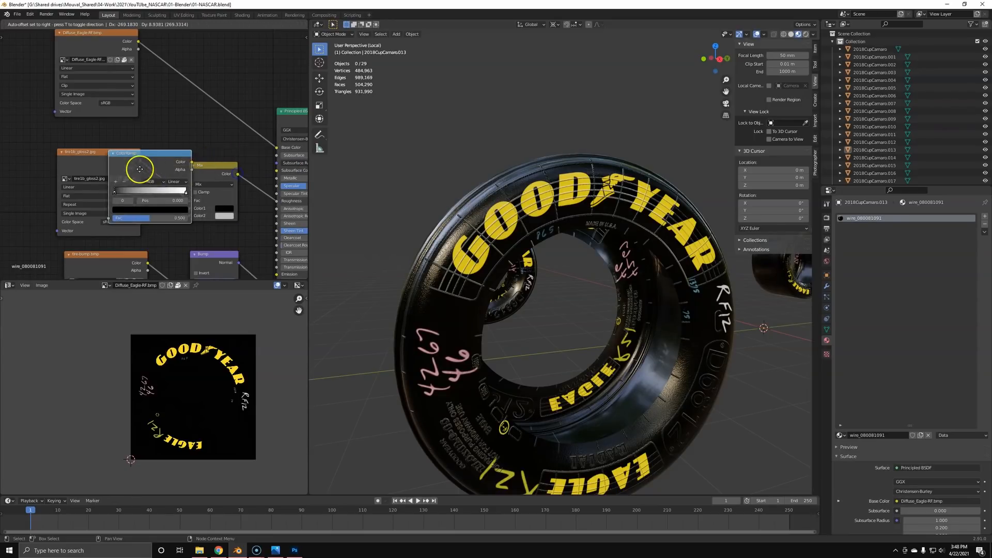
click(138, 166)
scroll(129, 105, down, 2)
middle_drag(129, 106, 78, 89)
scroll(150, 150, up, 5)
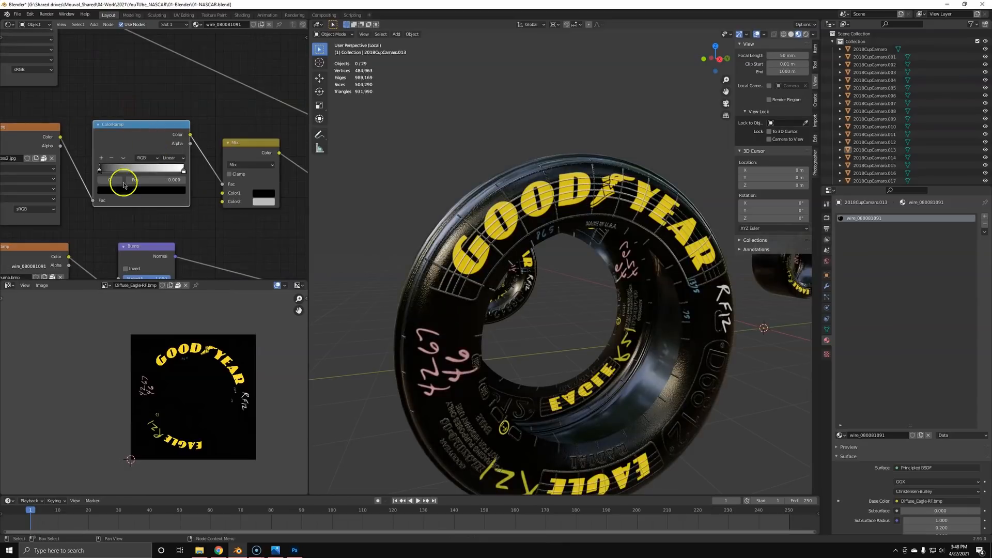
mouse_move(101, 172)
mouse_down()
mouse_move(139, 178)
mouse_move(71, 183)
mouse_up()
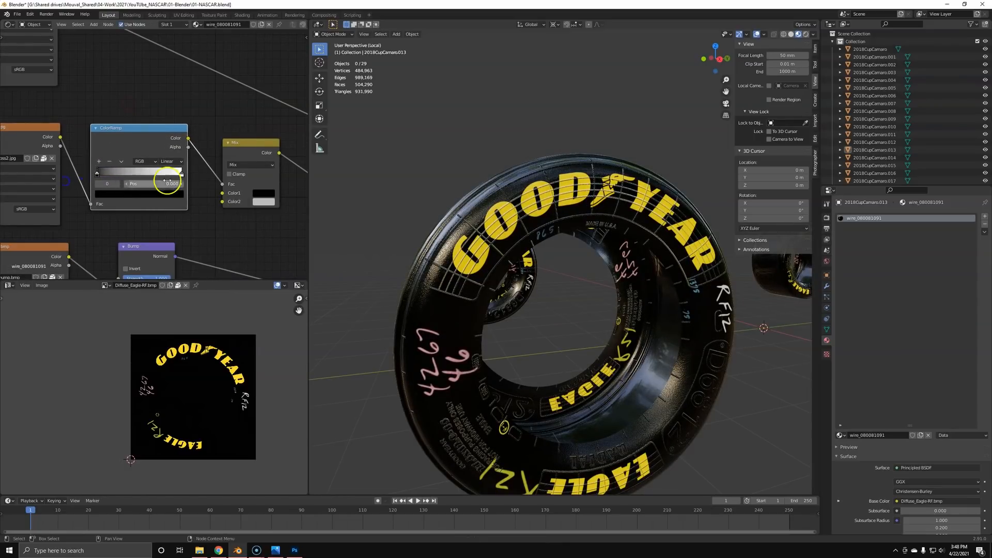
Step: Move the ColorRamp's white stop to 0.505 and lighten the Mix node's Color1 to a mid grey
mouse_move(182, 174)
mouse_down()
mouse_move(106, 179)
mouse_move(139, 176)
mouse_up()
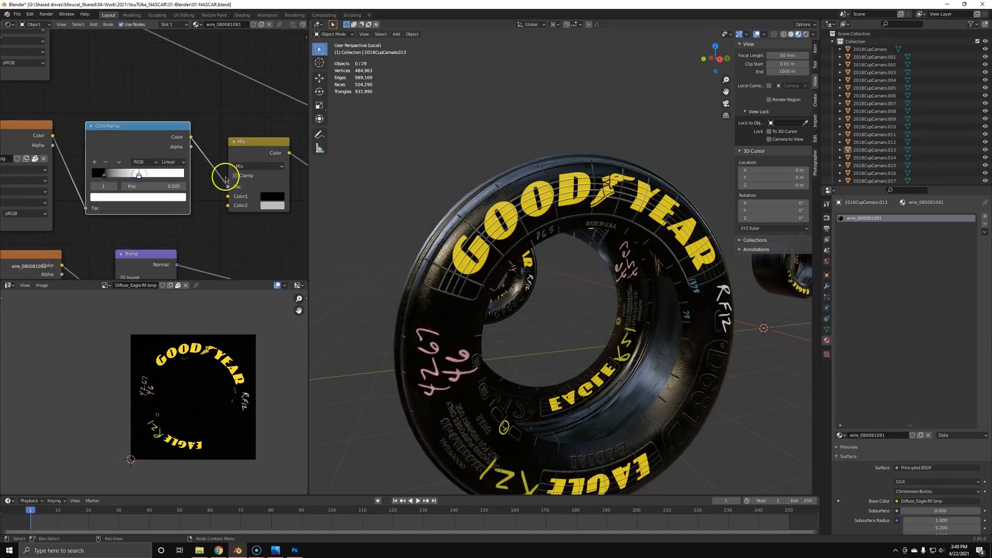
scroll(207, 172, up, 2)
click(192, 181)
drag(278, 99, 281, 52)
middle_drag(42, 117, 119, 115)
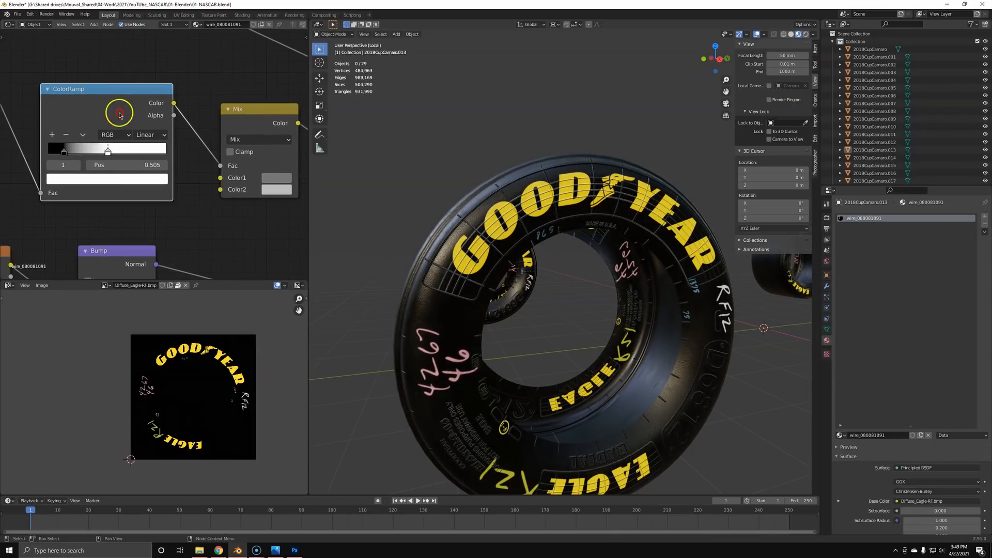
Step: Move the ColorRamp's black stop to 0.268 and bring the white stop closer to it for a harder transition
mouse_move(64, 152)
mouse_down()
mouse_move(100, 154)
mouse_move(75, 157)
mouse_up()
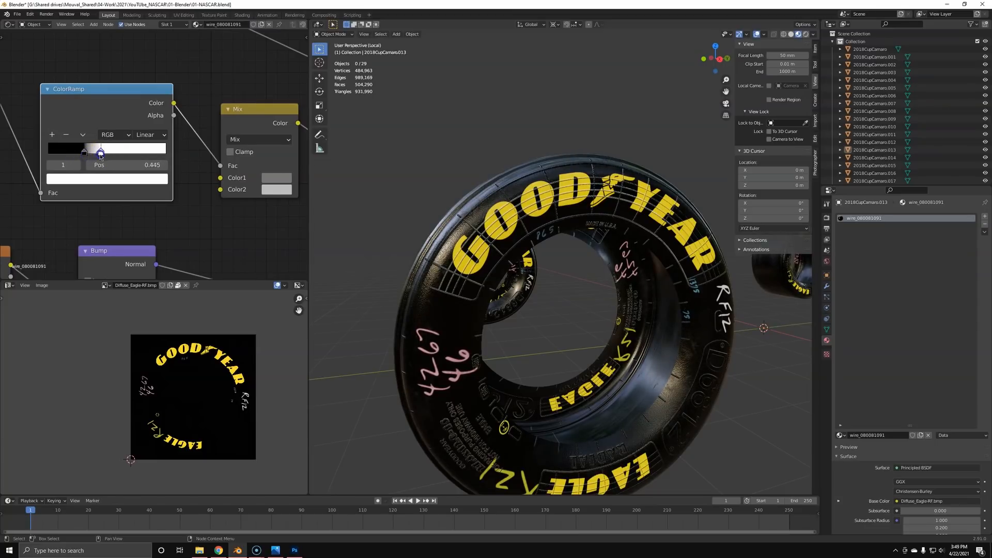
drag(85, 153, 80, 154)
middle_drag(376, 207, 450, 209)
Step: Set the Mix node's Color2 to full white and raise Color1 to a grey with Value 0.576
click(275, 187)
click(279, 189)
drag(361, 54, 358, 31)
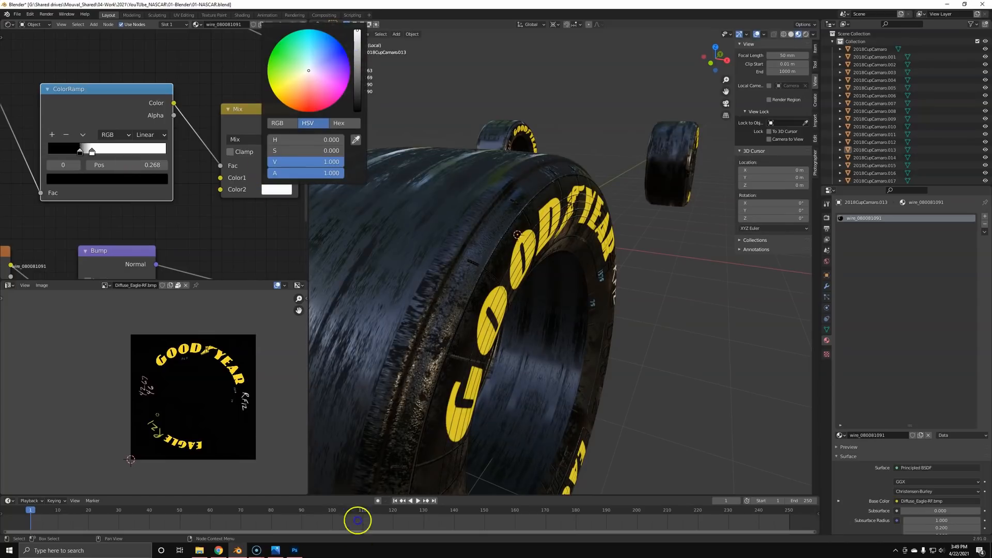
click(268, 295)
click(284, 178)
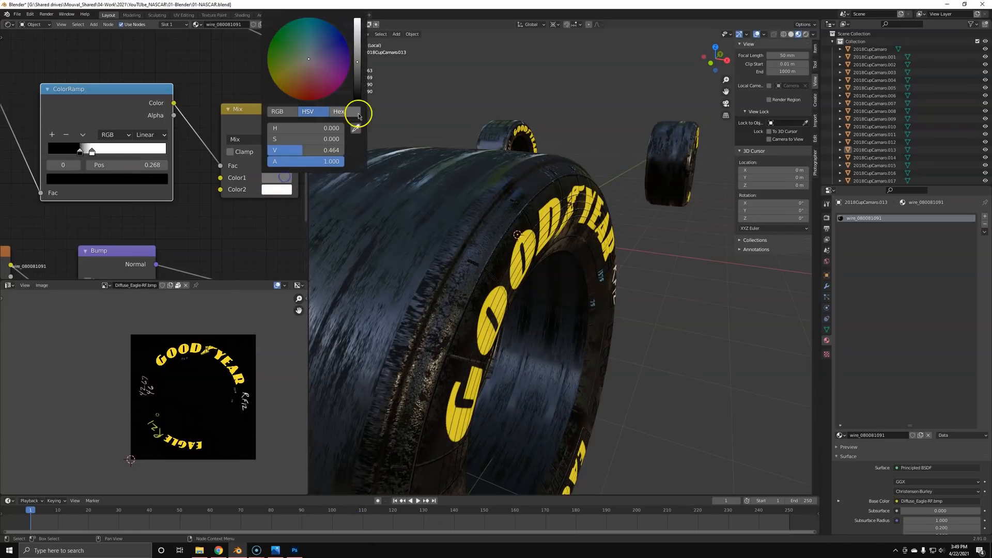
drag(358, 57, 357, 52)
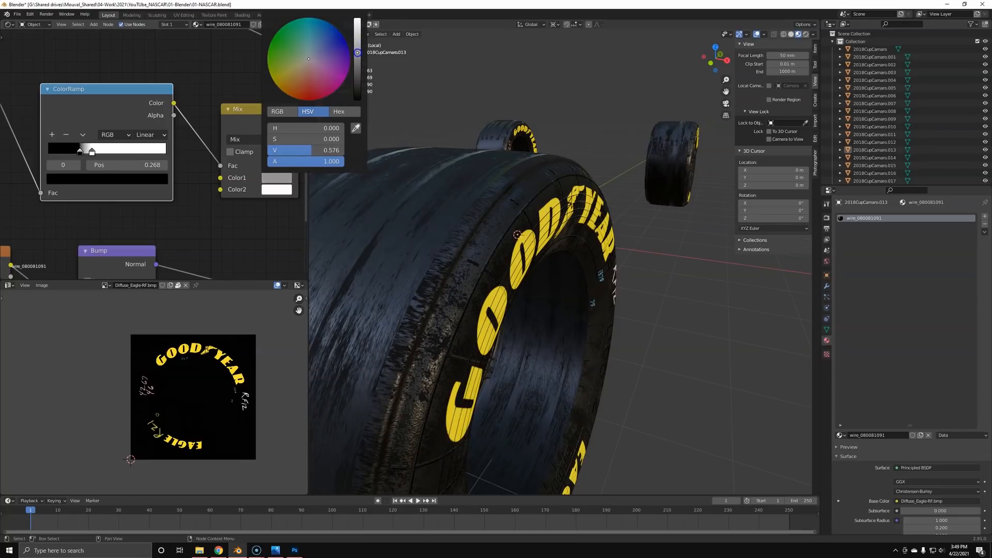
Step: Soften the gloss transition by moving the ColorRamp's white stop to 0.568, and check the tire's tread and sidewall
middle_drag(542, 171, 625, 174)
middle_drag(245, 140, 215, 137)
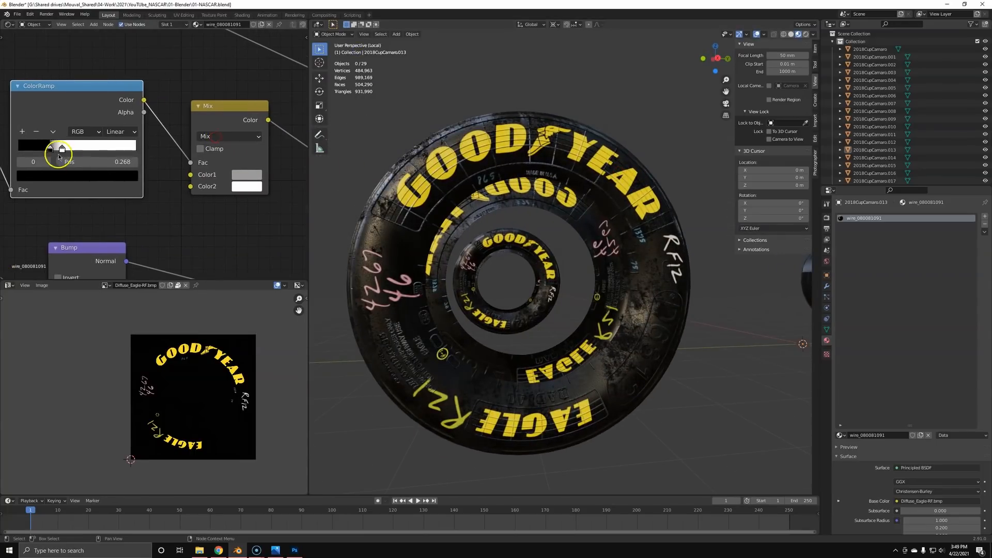
drag(67, 150, 80, 151)
drag(80, 148, 94, 143)
scroll(489, 227, down, 2)
middle_drag(486, 228, 541, 264)
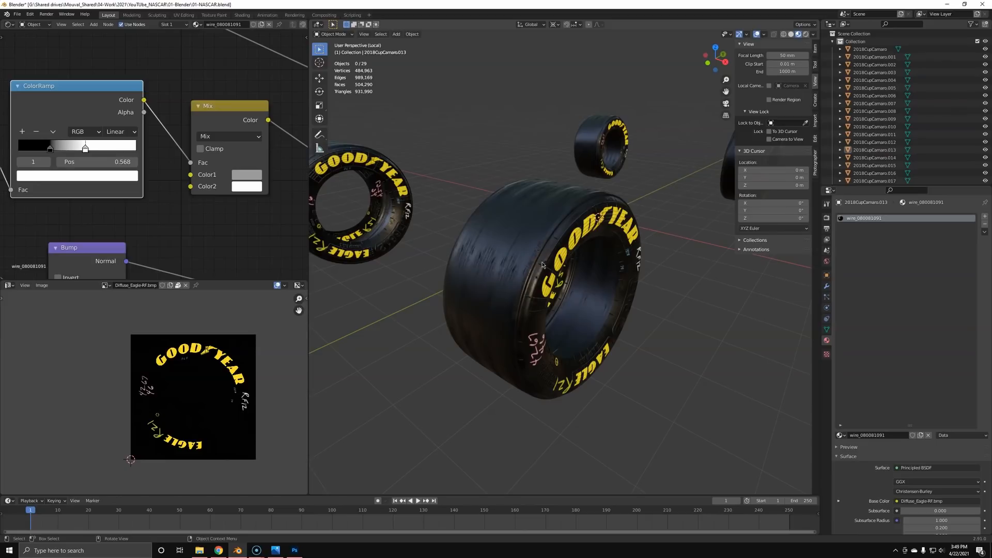
Step: Exit local view and show the car's front wheel up close through the camera in Rendered shading
key(KP_Divide)
middle_drag(563, 325, 613, 328)
key(z)
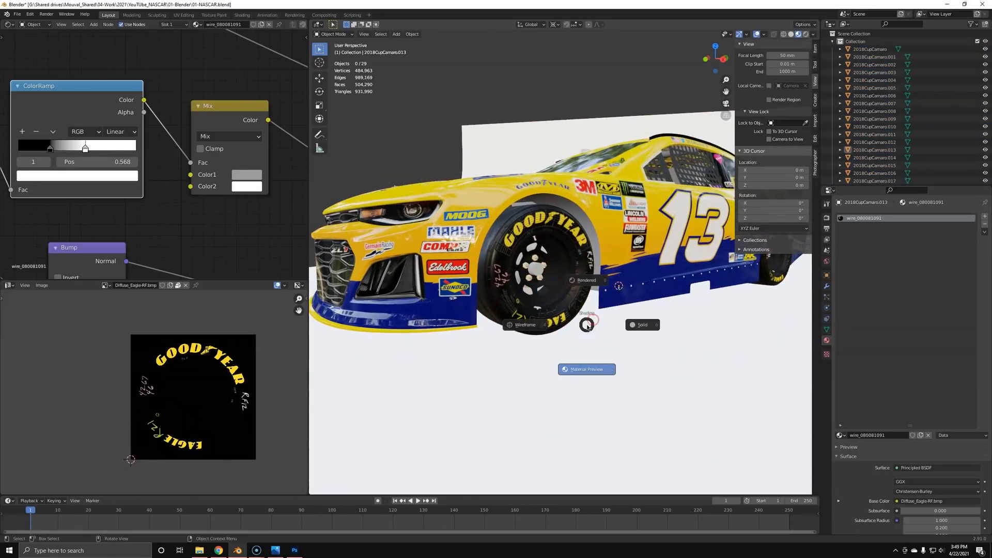
click(590, 267)
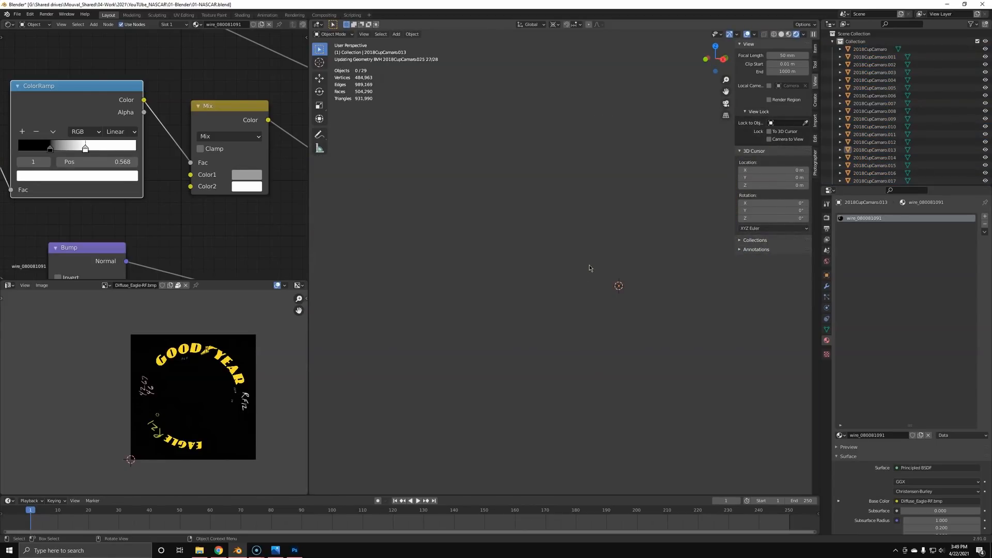
key(KP_0)
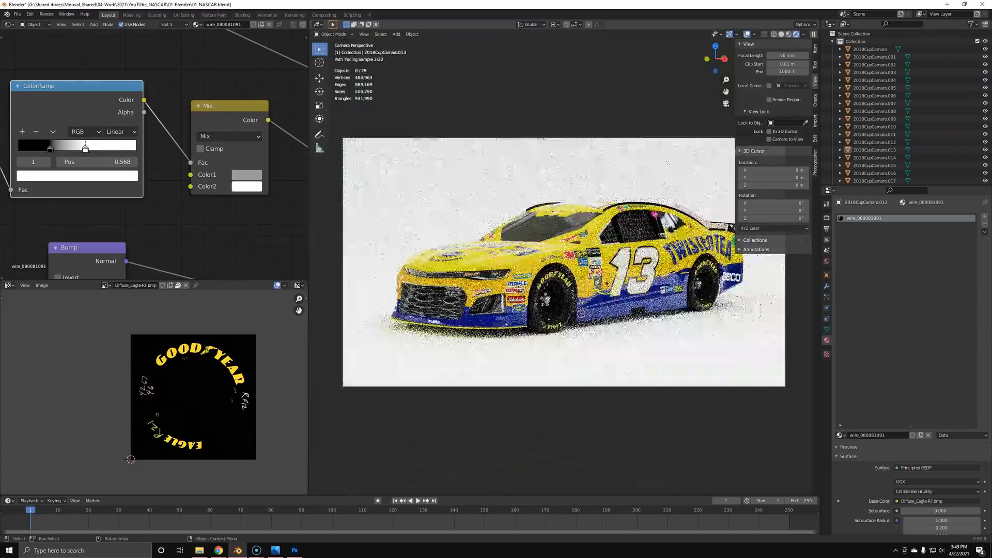
scroll(588, 289, up, 7)
shift+middle_drag(586, 306, 583, 329)
scroll(583, 329, up, 5)
Step: Enable viewport denoising in the render settings with OptiX as the denoiser
click(827, 218)
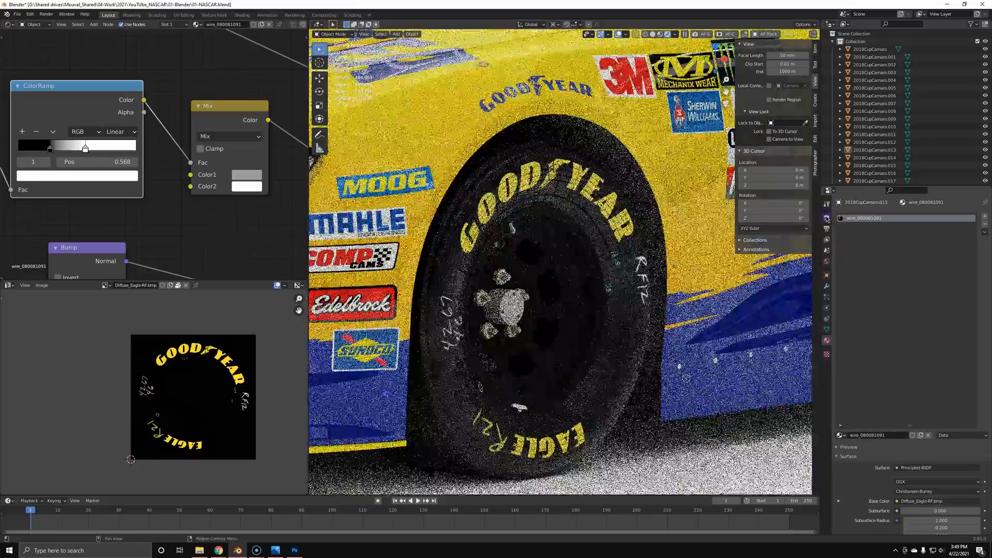
click(856, 298)
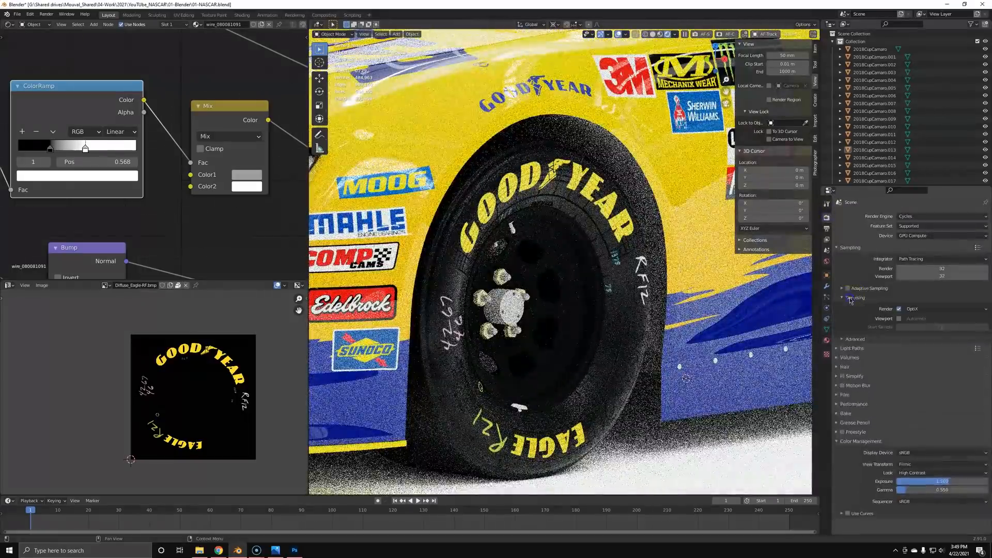
click(900, 319)
click(917, 320)
click(917, 329)
Step: Set the Cycles render device to OptiX in the system preferences
click(17, 14)
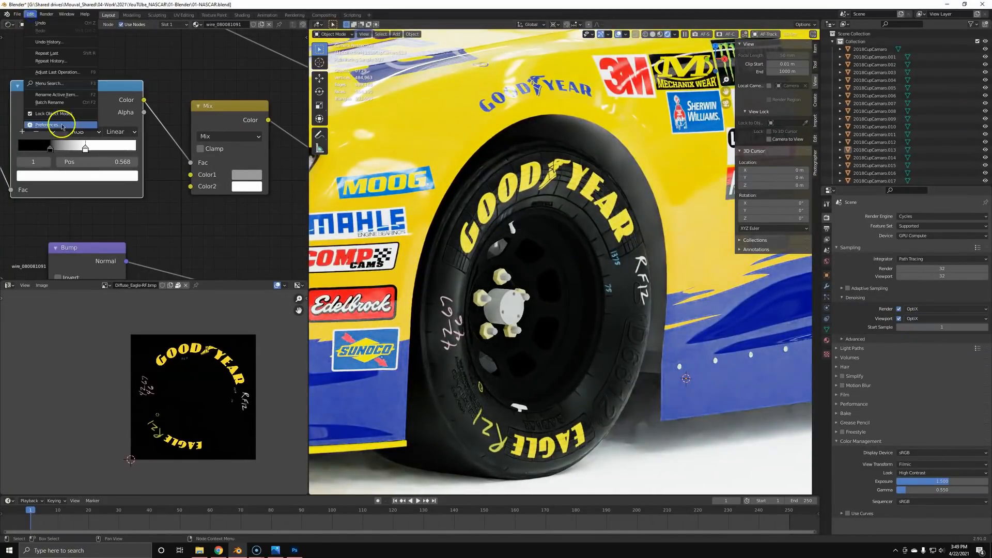
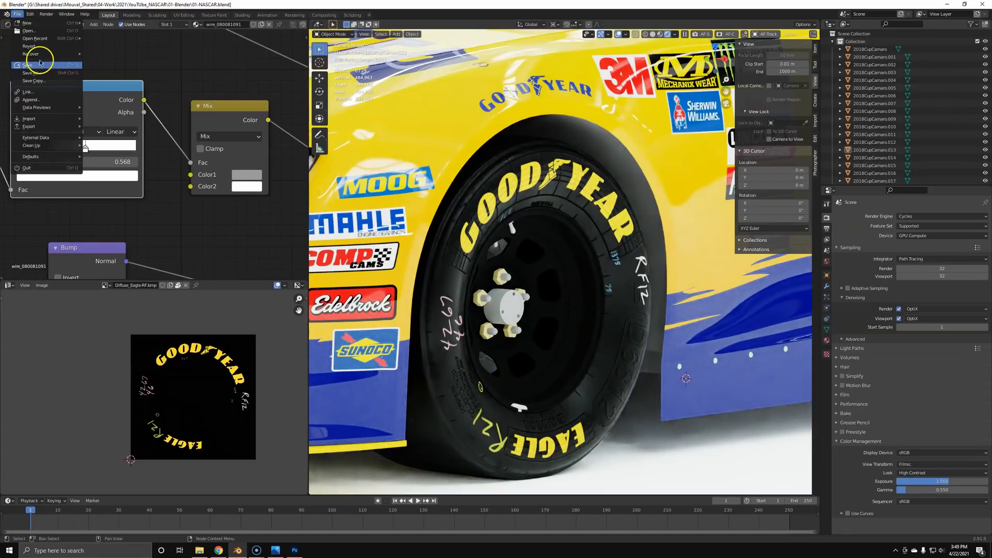
mouse_move(30, 15)
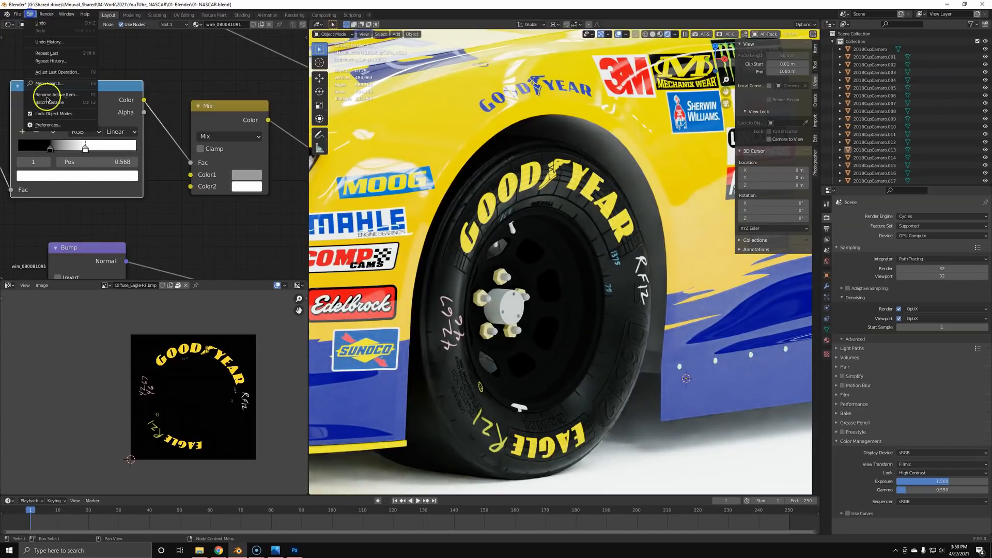
click(42, 133)
click(176, 53)
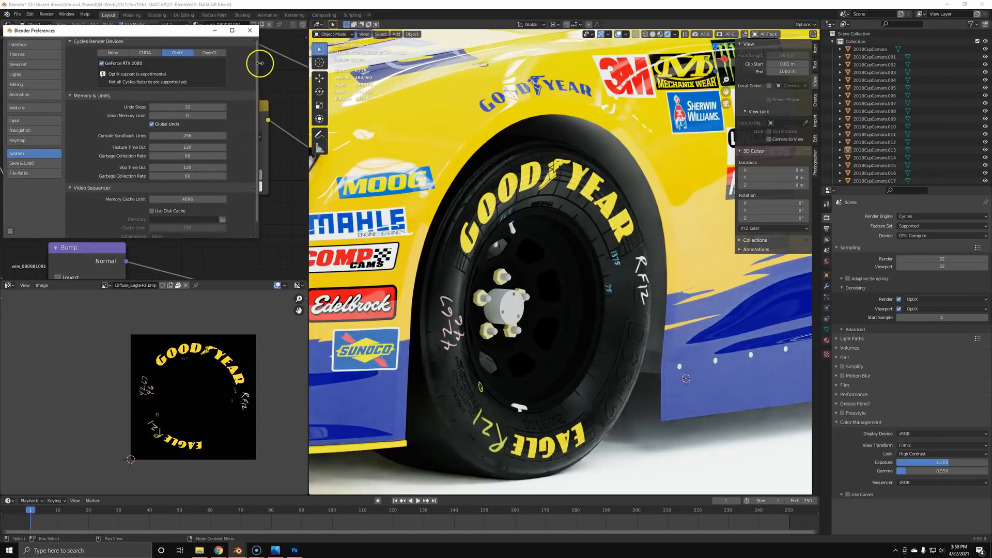
click(250, 30)
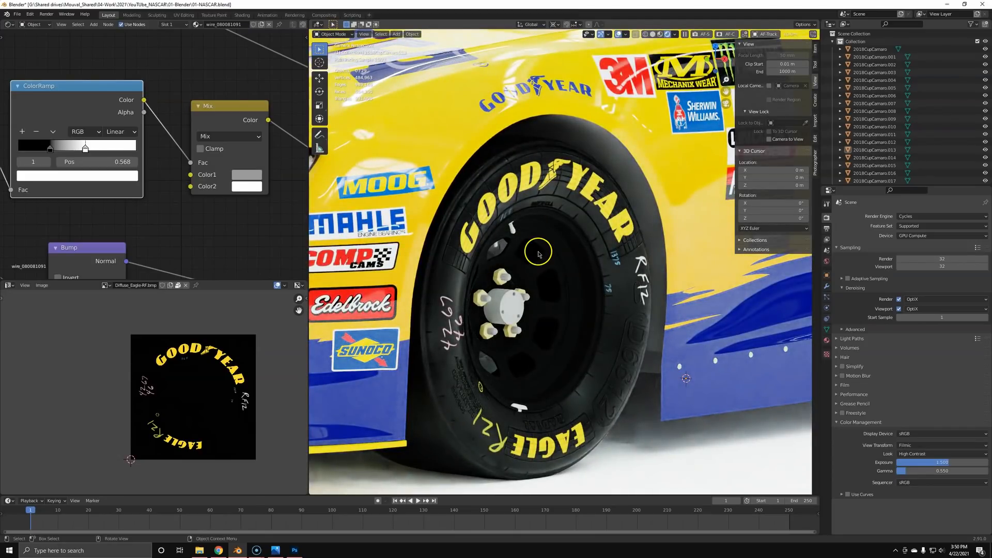
Step: Set the tire material's Bump node Distance to 0.010
scroll(160, 224, down, 2)
middle_drag(250, 239, 242, 107)
double_click(105, 161)
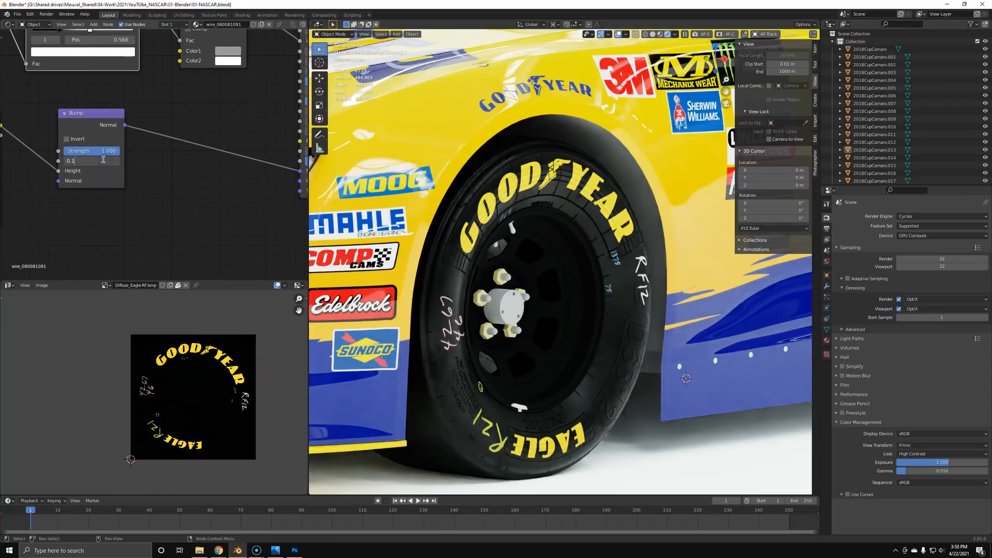
key(Return)
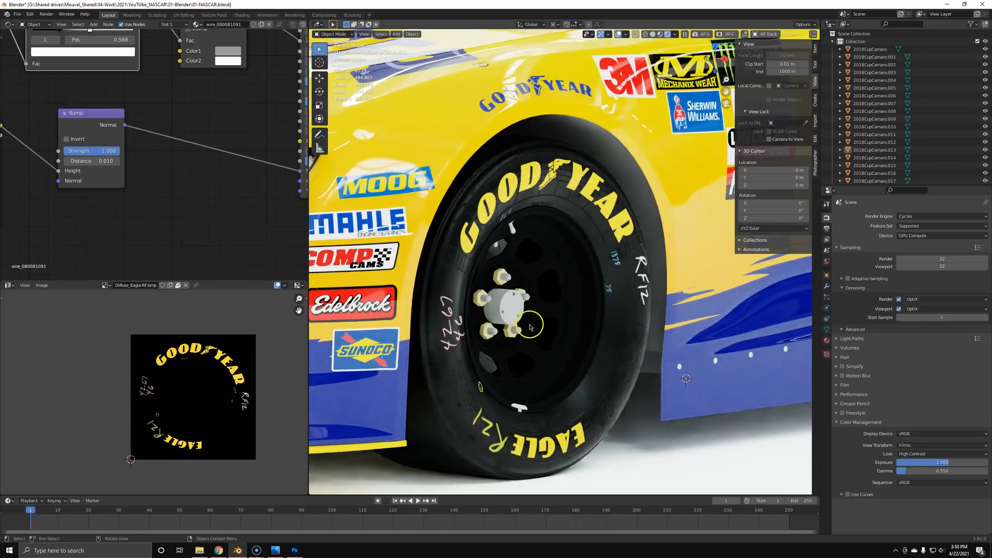
Step: Select the front wheel's lug nuts and set their material's Metallic to 1 and Roughness to 0.1
click(496, 342)
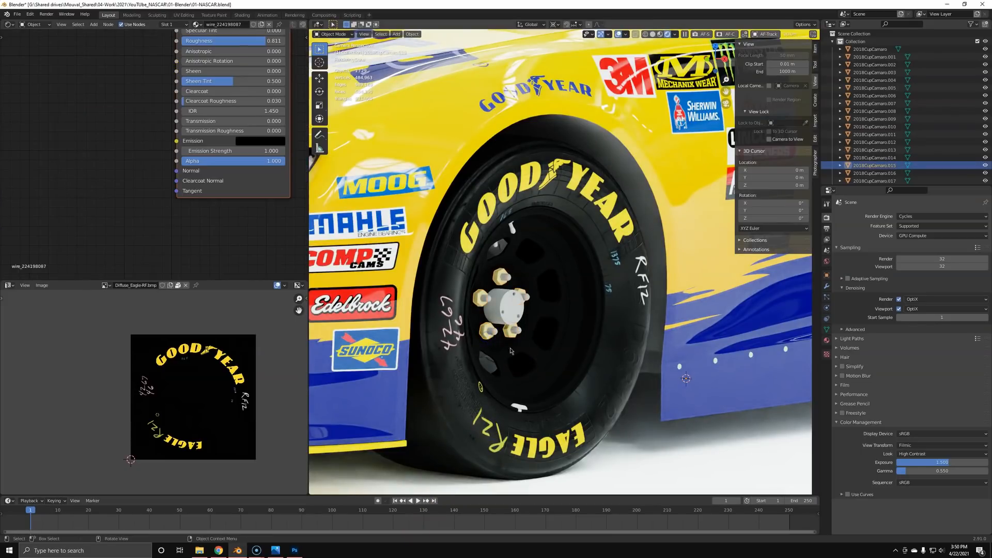
click(827, 341)
scroll(898, 462, down, 4)
click(918, 478)
text(1)
key(Return)
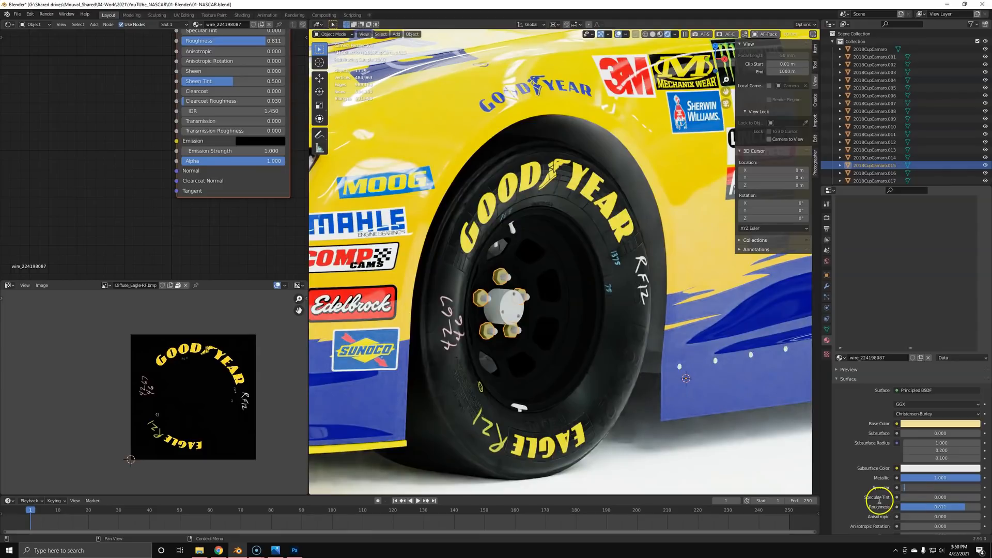
click(943, 508)
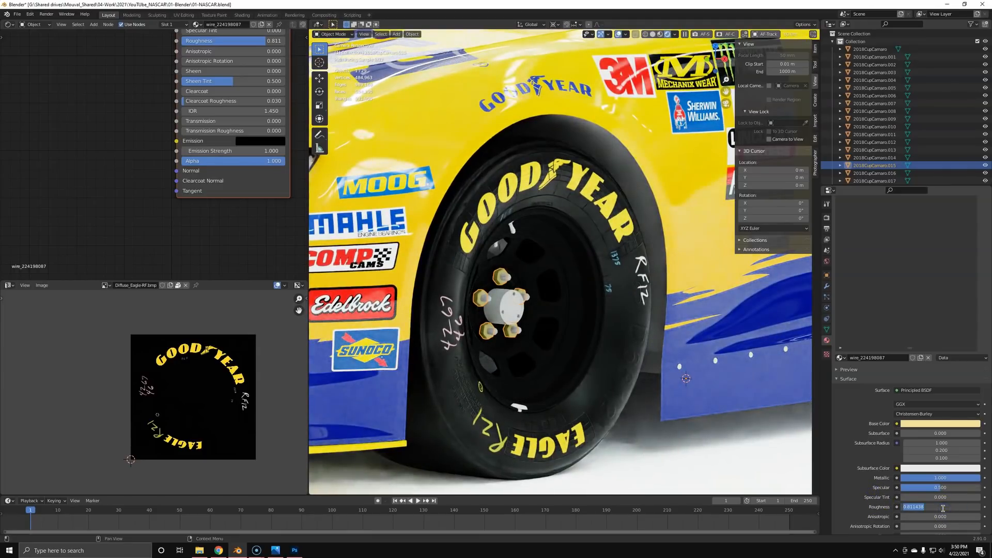
text(.1)
key(Return)
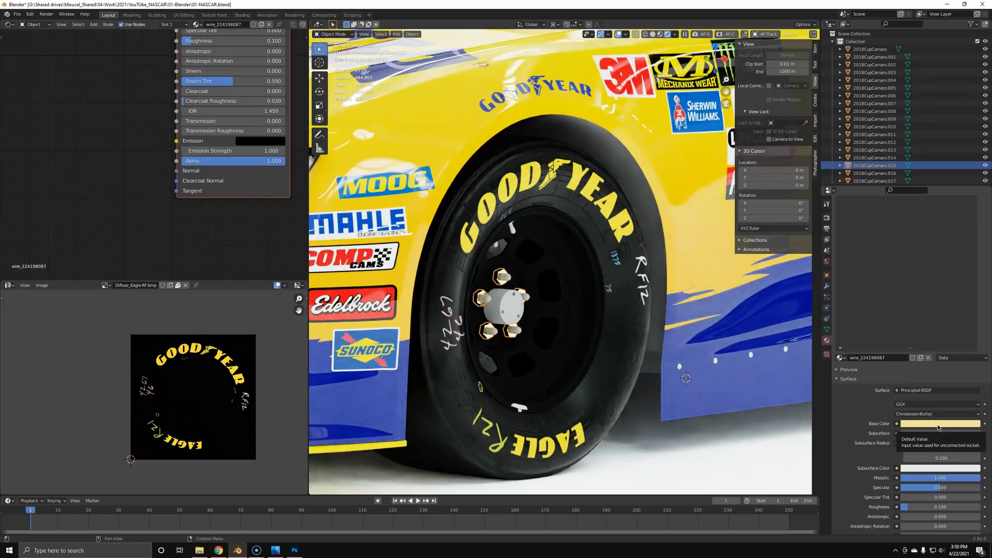
Step: Switch to the Photos app to examine the lug nut color on the reference cars, and return to Blender
key(alt+Tab)
key(alt+Tab)
key(alt+Tab)
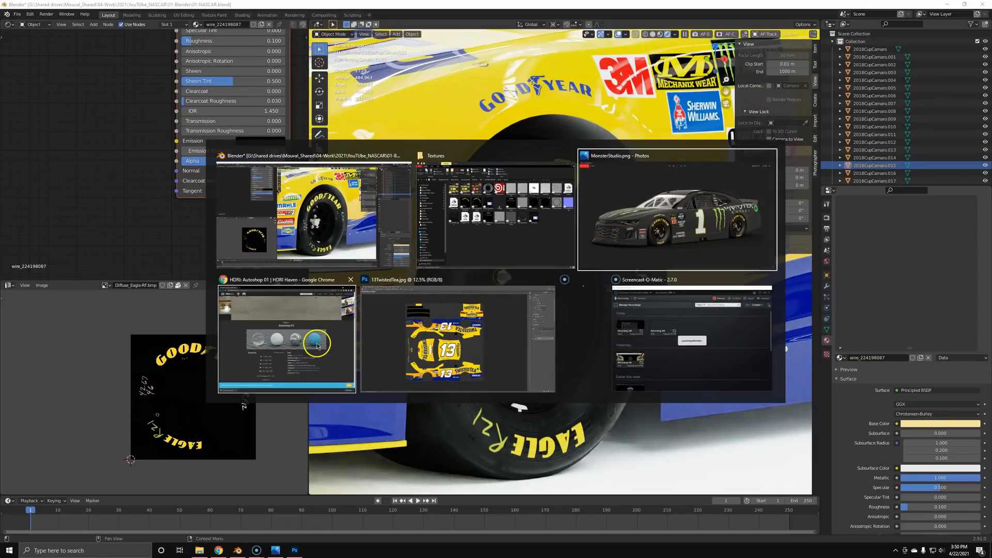
click(685, 234)
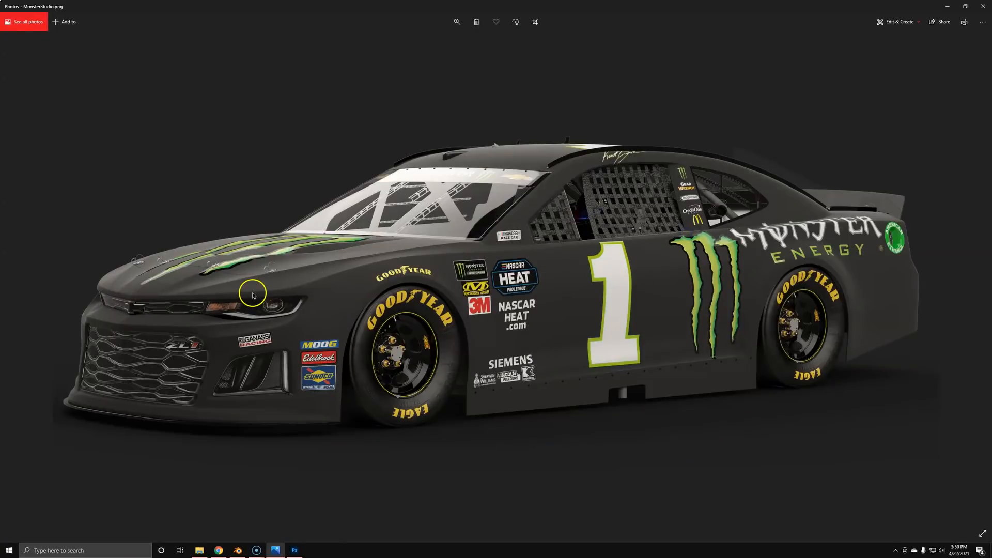
key(Left)
key(alt+Tab)
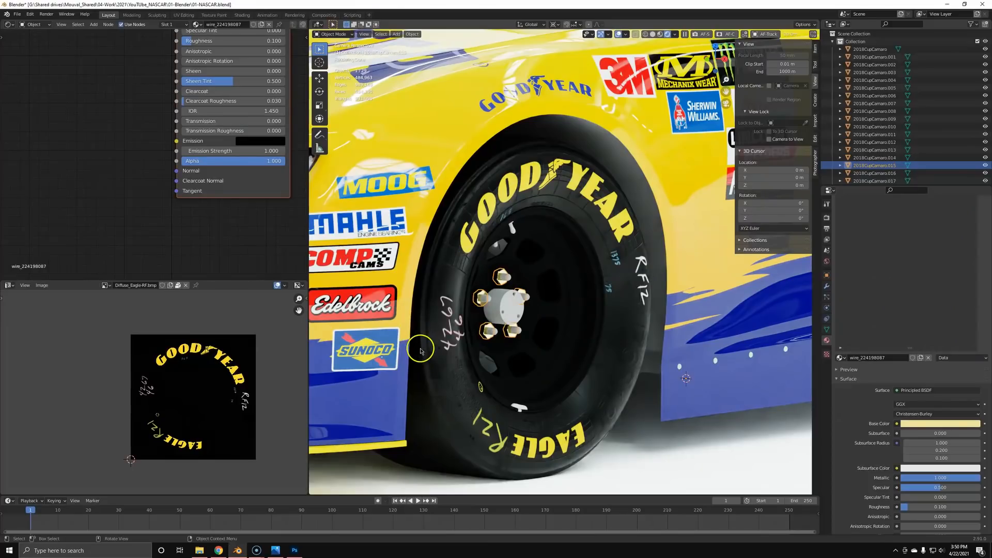
Step: Change the lug nuts' Base Color to a darker gold with Saturation 0.552 and Value 0.527
click(943, 424)
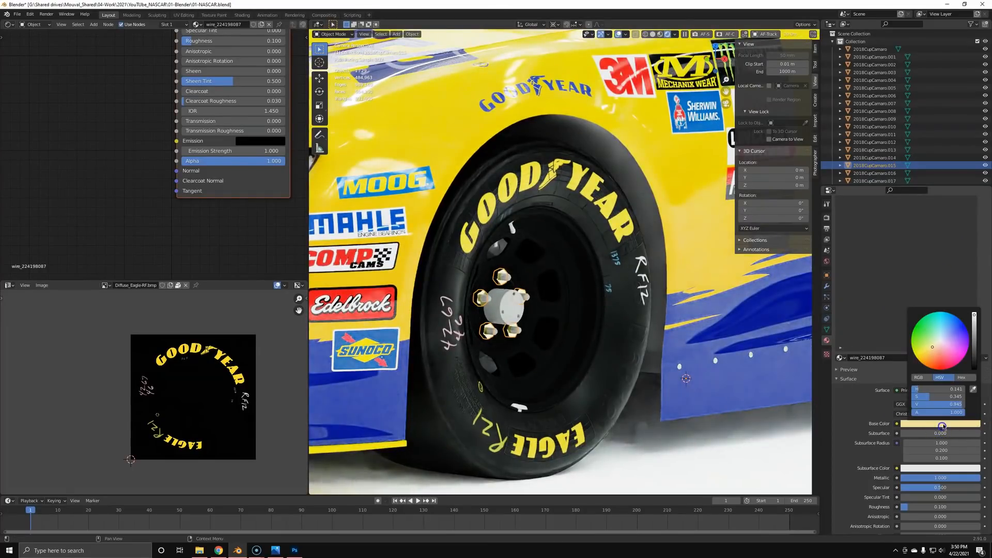
drag(936, 397, 948, 397)
drag(976, 334, 975, 339)
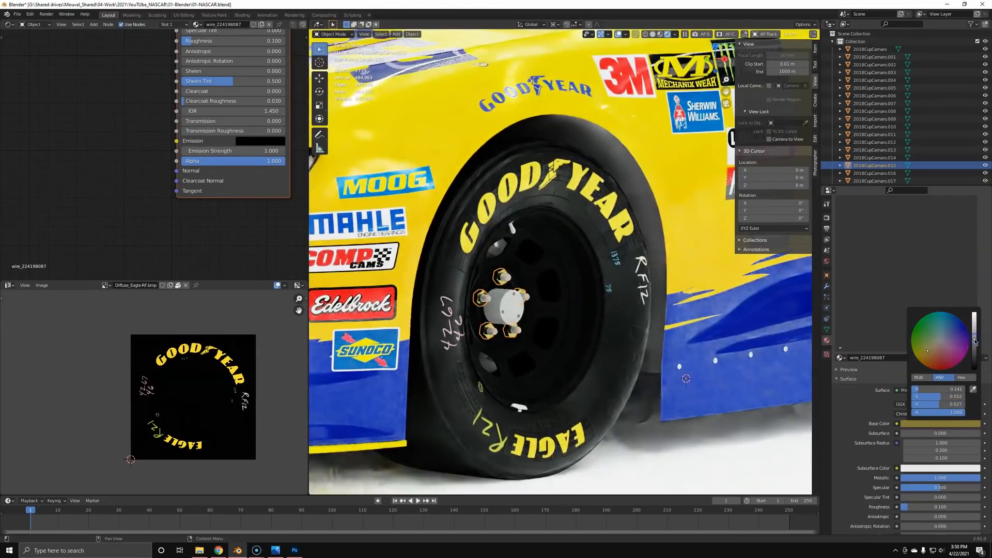
click(528, 339)
Step: Compare the front wheel's rim with the reference photo in the Photos app, and return to Blender
right_click(520, 336)
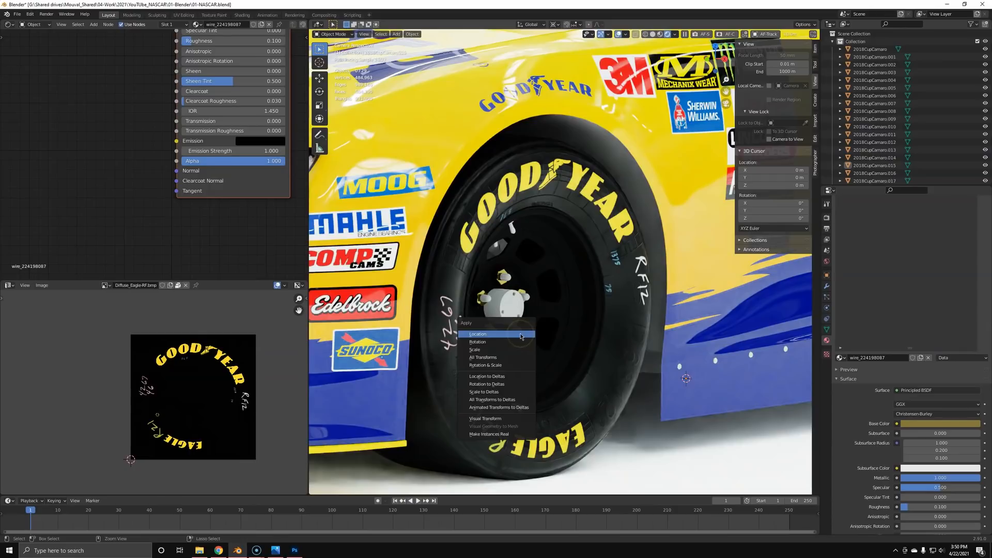
key(alt+Tab)
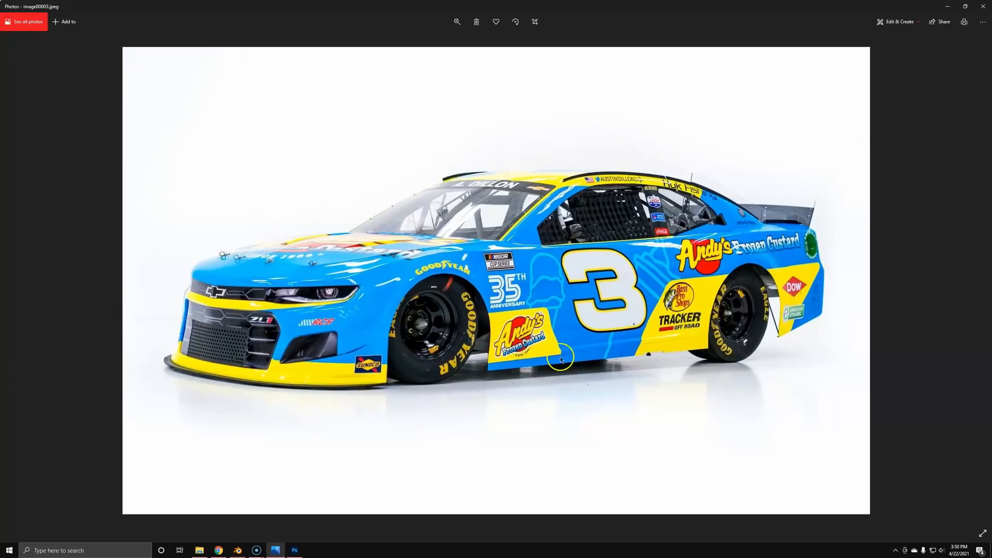
key(alt+Tab)
scroll(611, 339, down, 3)
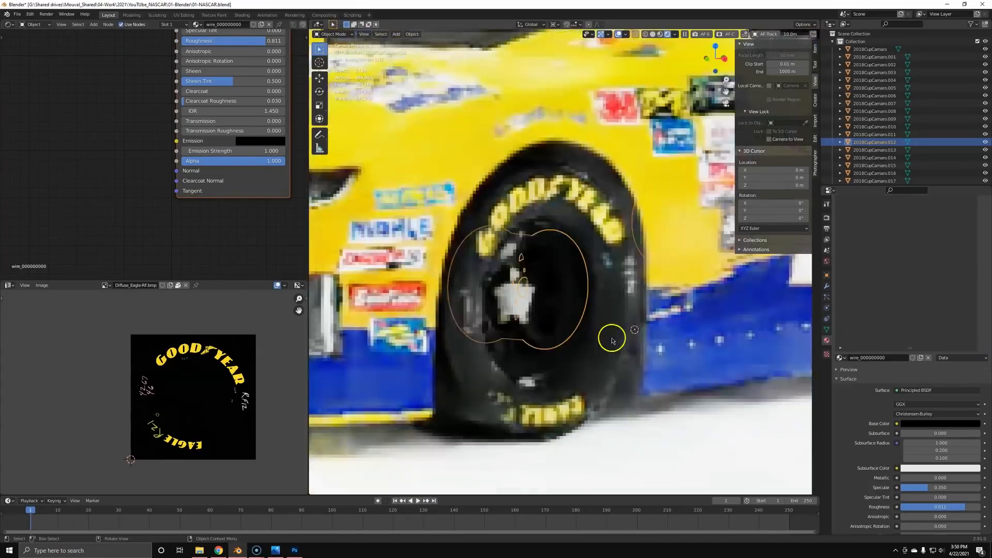
middle_drag(72, 152, 73, 154)
key(alt+Tab)
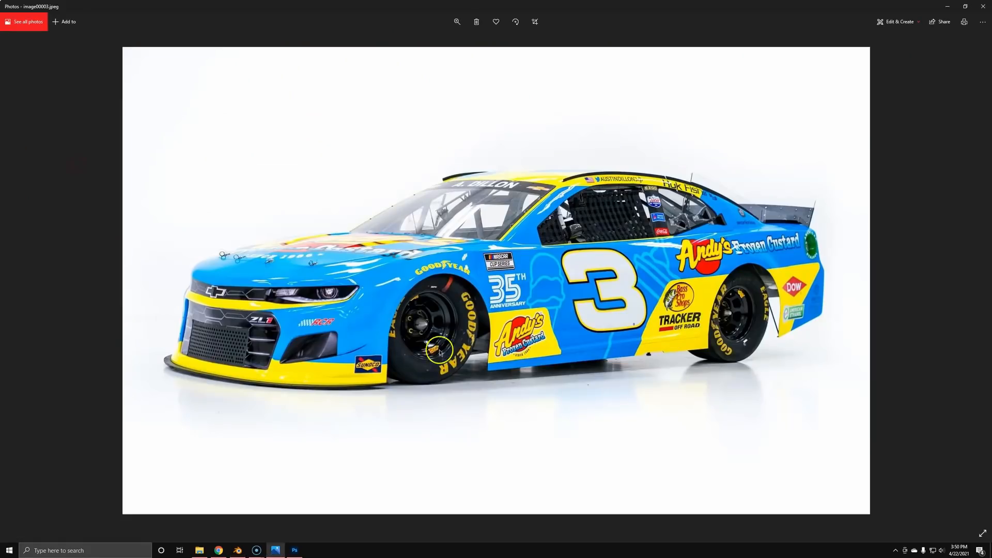
key(alt+Tab)
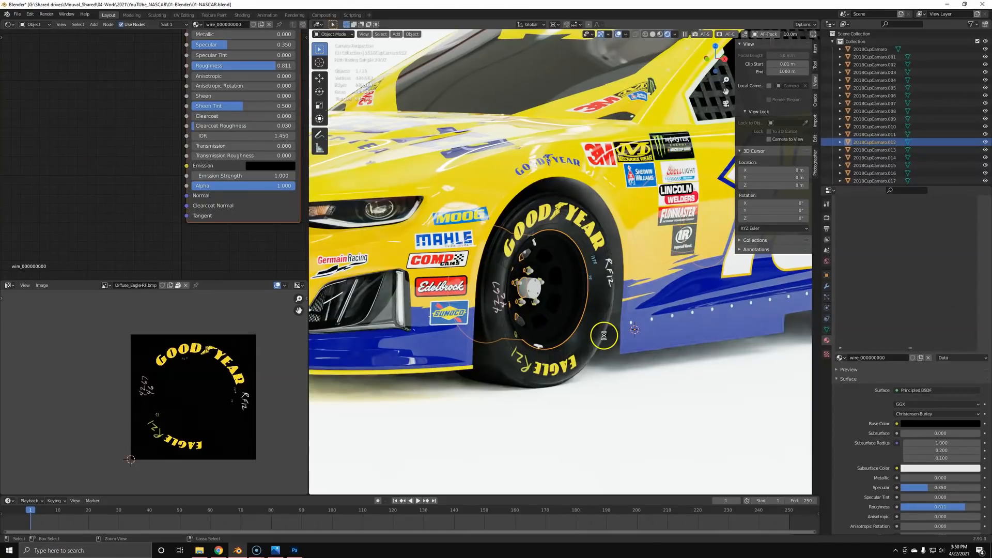
Step: Save the 01-NASCAR.blend file
key(ctrl+s)
scroll(126, 96, down, 2)
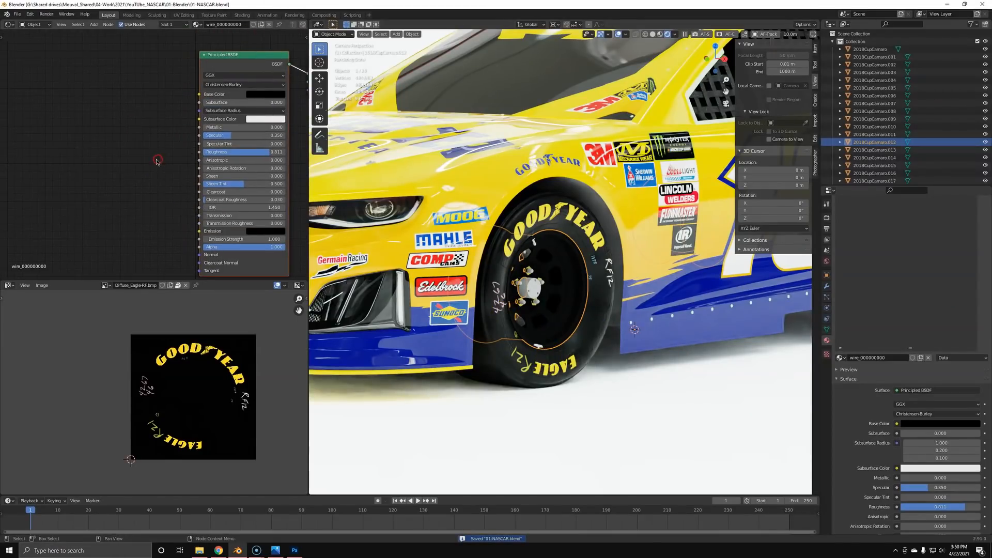
Step: Bring rim.bmp from the Textures folder into the rim's material and connect its Color to the Principled BSDF's Base Color
key(shift+a)
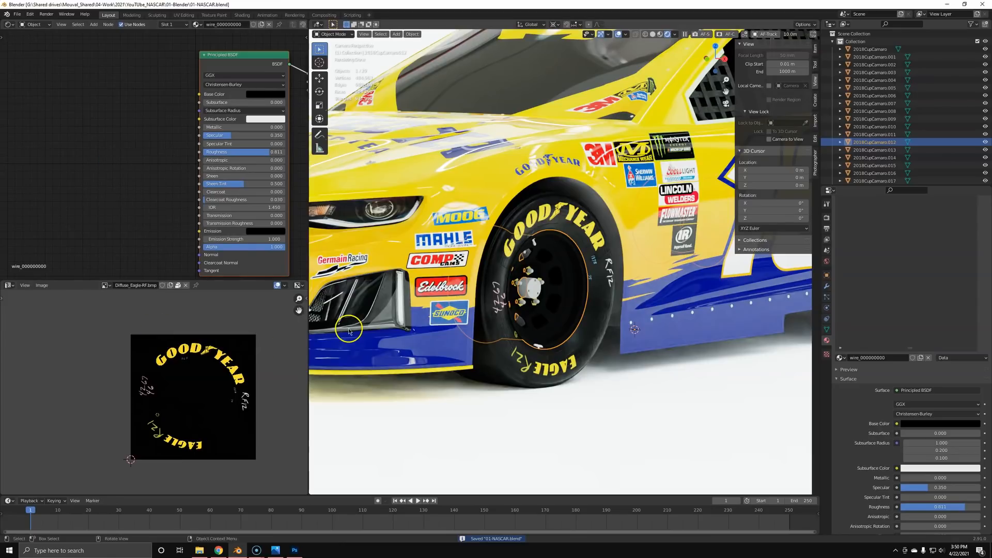
click(199, 549)
click(577, 341)
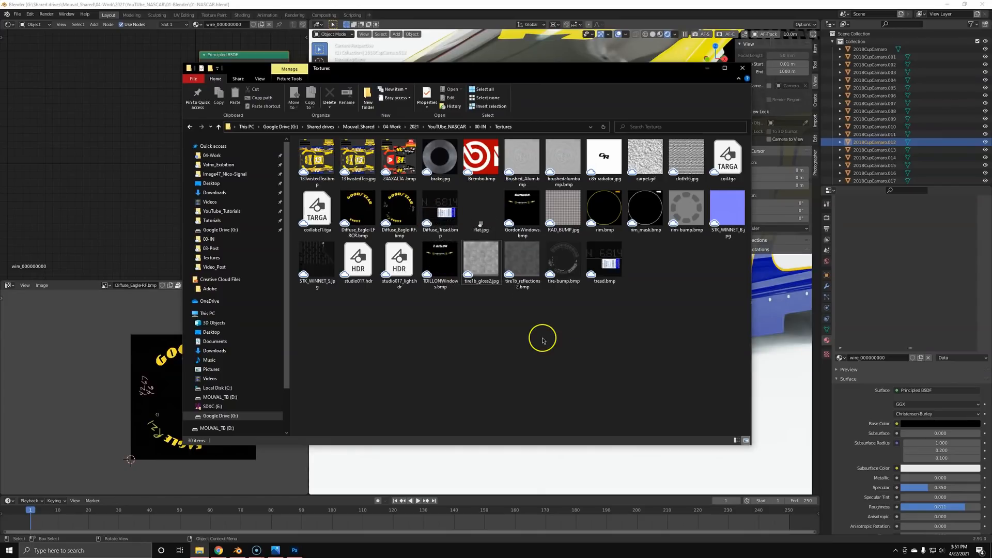
click(613, 205)
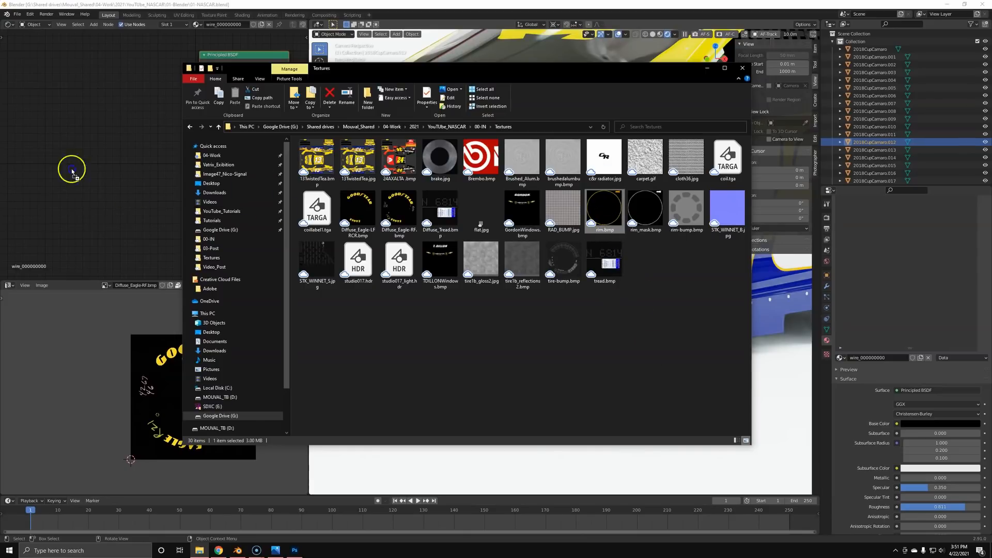
drag(604, 206, 80, 205)
click(106, 117)
drag(143, 194, 186, 103)
drag(107, 197, 107, 150)
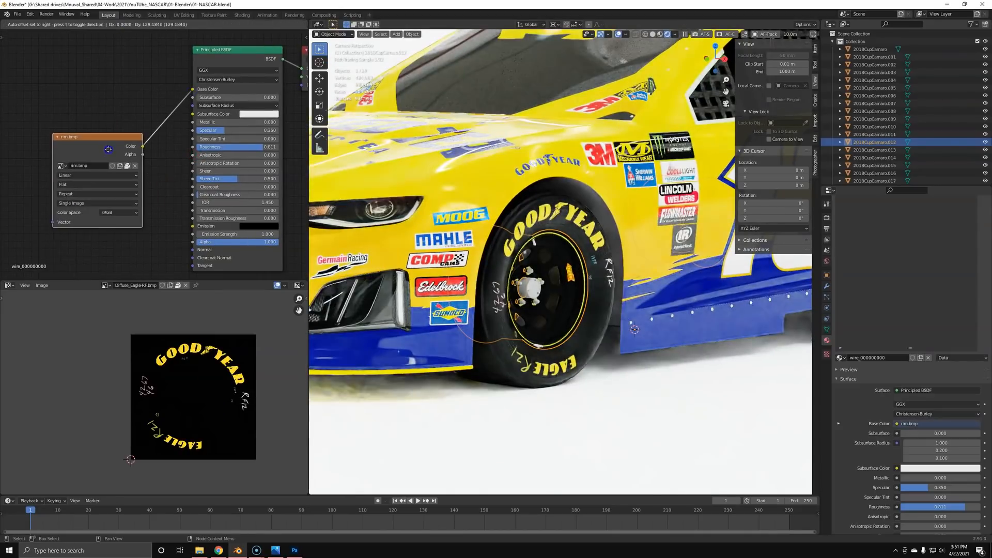
Step: Set the rim material's Specular to 0.5 and Roughness to 0.1
click(231, 130)
text(.5)
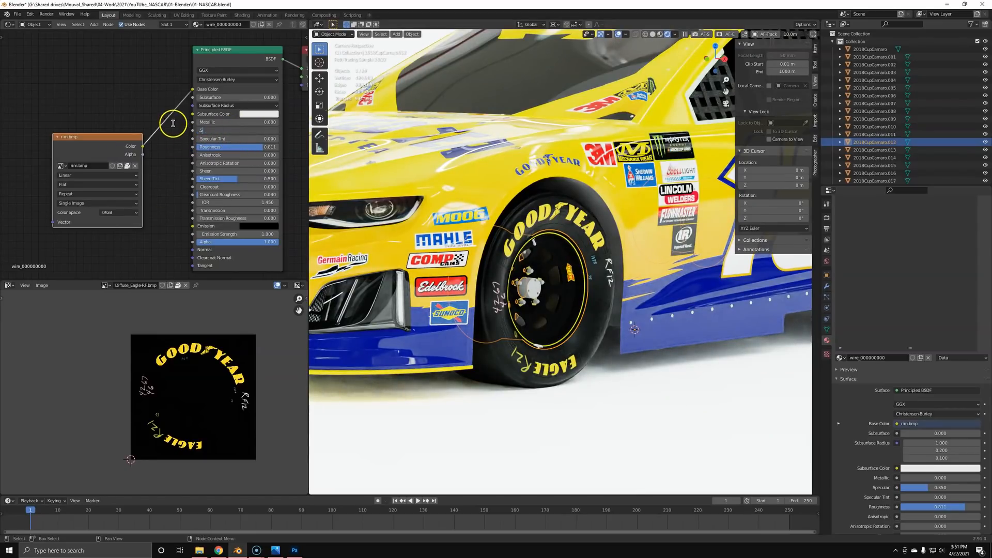
key(Tab)
text(.1)
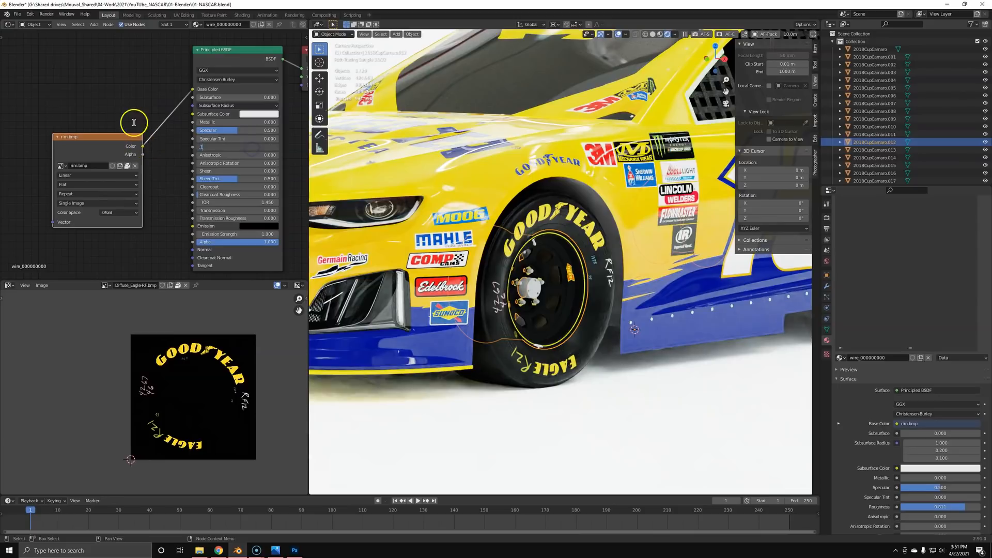
key(Return)
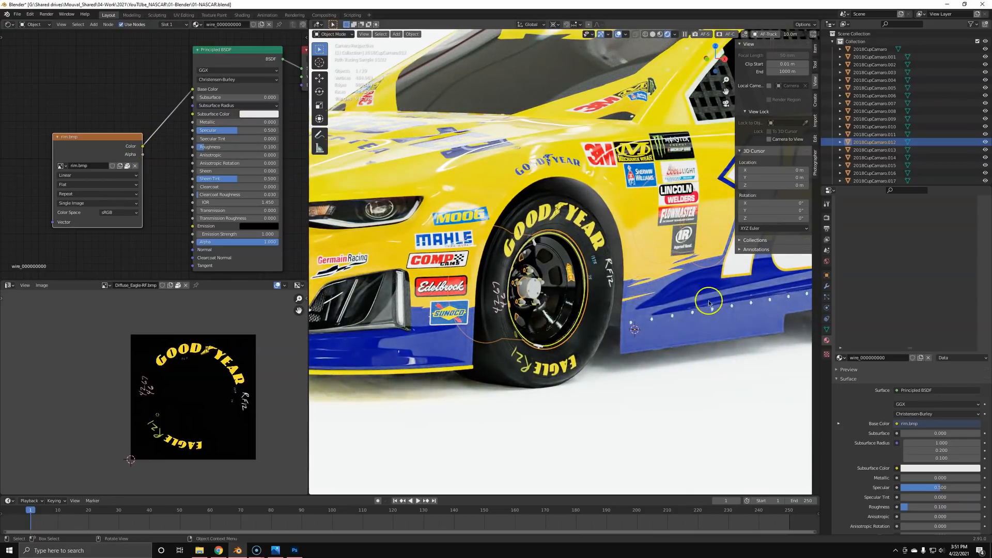
Step: Add a Noise Texture below the rim.bmp node and connect its Color to the Principled BSDF's Normal input
scroll(118, 181, down, 1)
middle_drag(117, 181, 184, 171)
drag(175, 132, 176, 85)
middle_drag(217, 208, 242, 174)
key(shift+a)
click(210, 217)
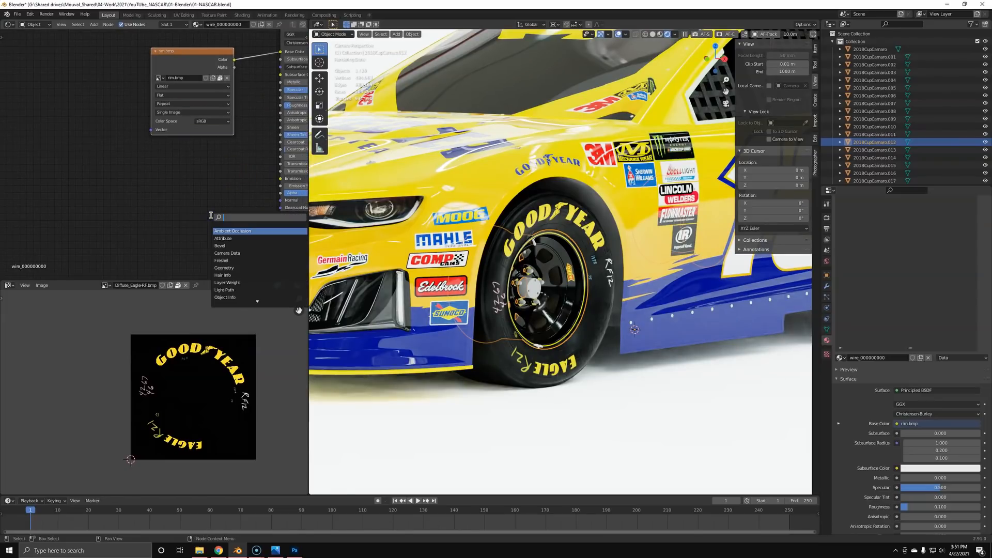
key(Return)
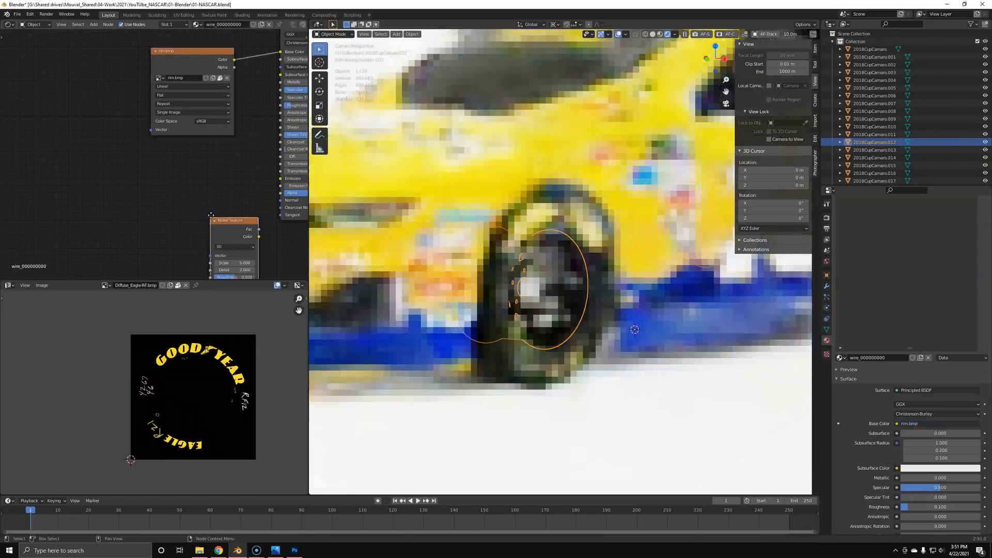
click(72, 178)
key(shift+a)
click(182, 175)
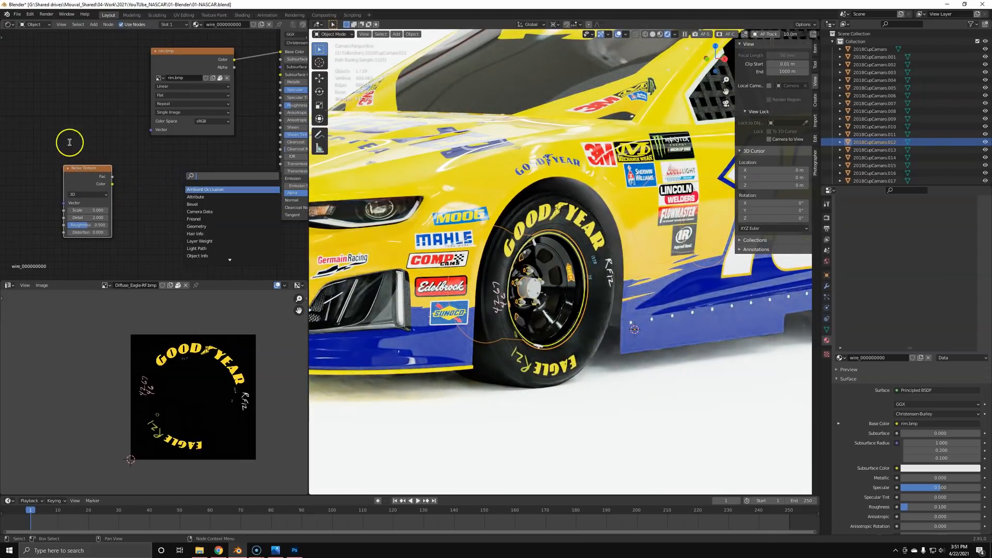
key(Escape)
drag(112, 183, 280, 200)
Step: Insert a Separate RGB node on the link between the Noise Texture and the Normal input
key(shift+a)
click(190, 217)
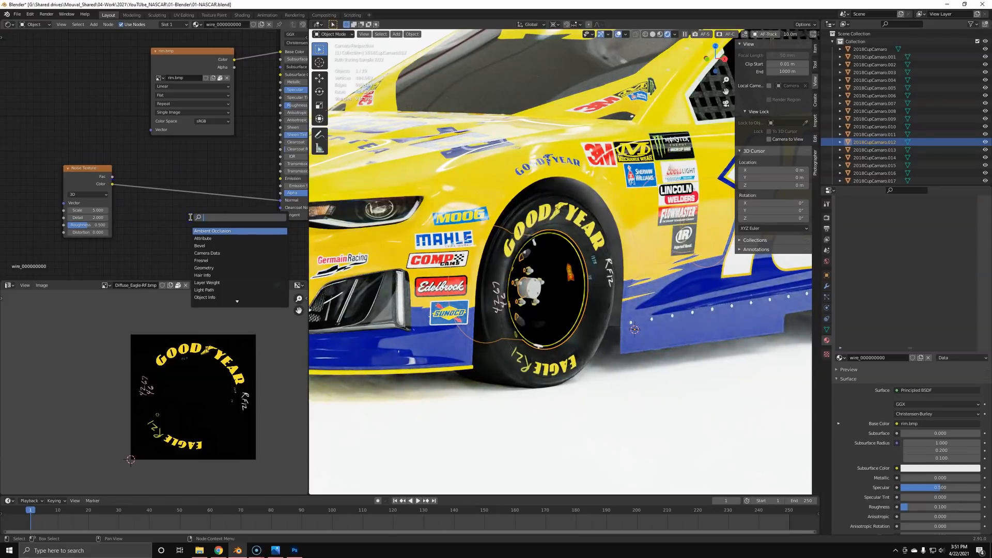
text(se)
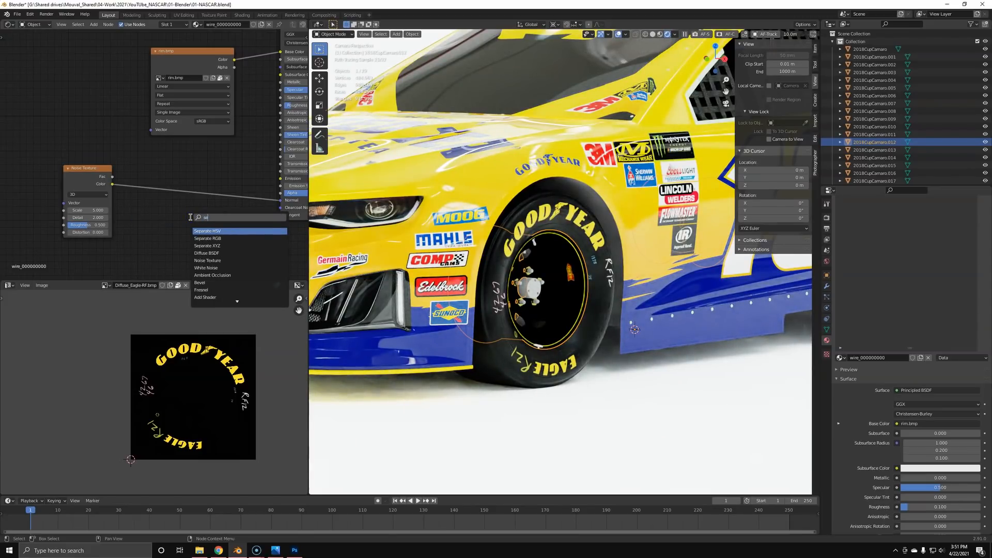
text(p)
click(209, 238)
click(165, 188)
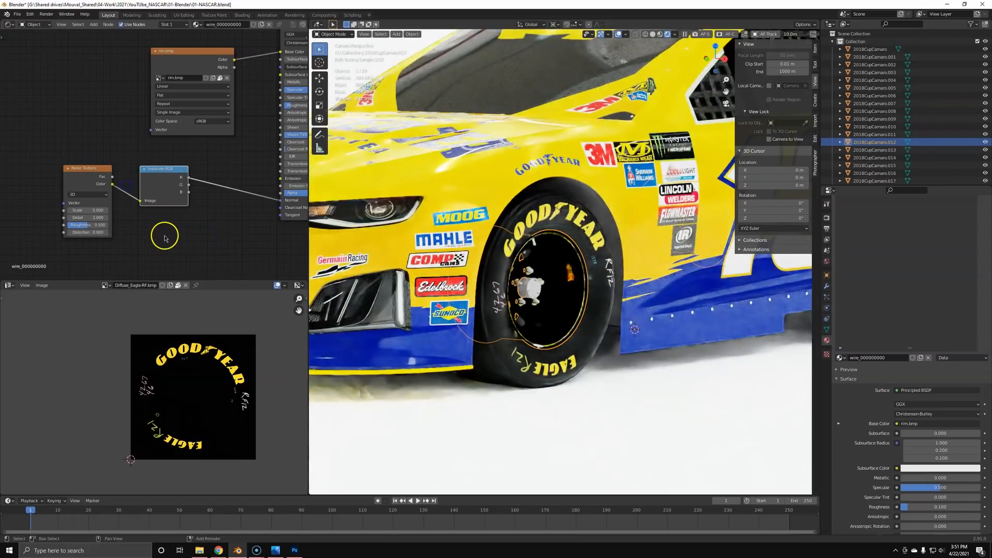
Step: Insert a Combine RGB node after Separate RGB, link the green channels, and set its B value to 1
key(shift+a)
click(164, 235)
text(comb)
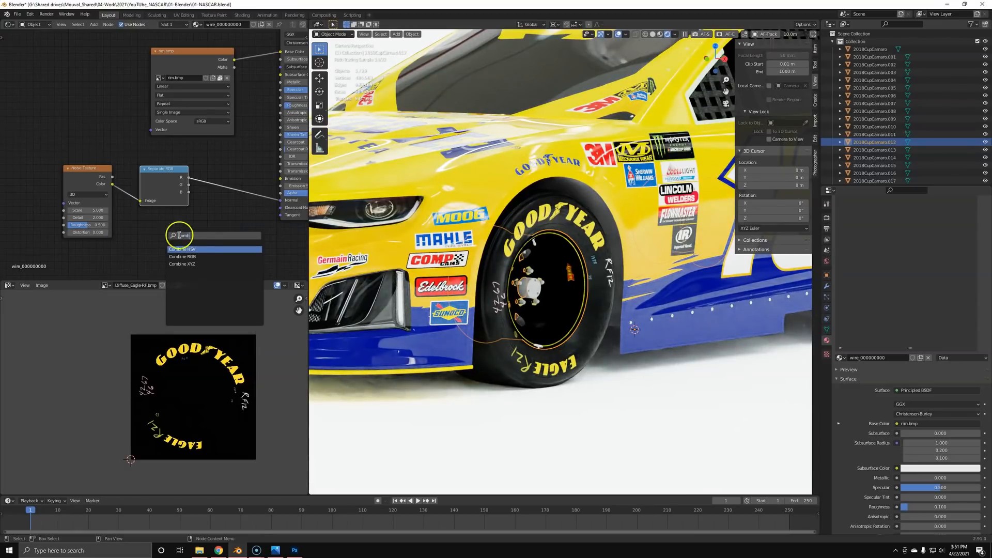
click(194, 256)
click(225, 187)
drag(189, 185, 217, 192)
double_click(244, 200)
text(1)
key(Return)
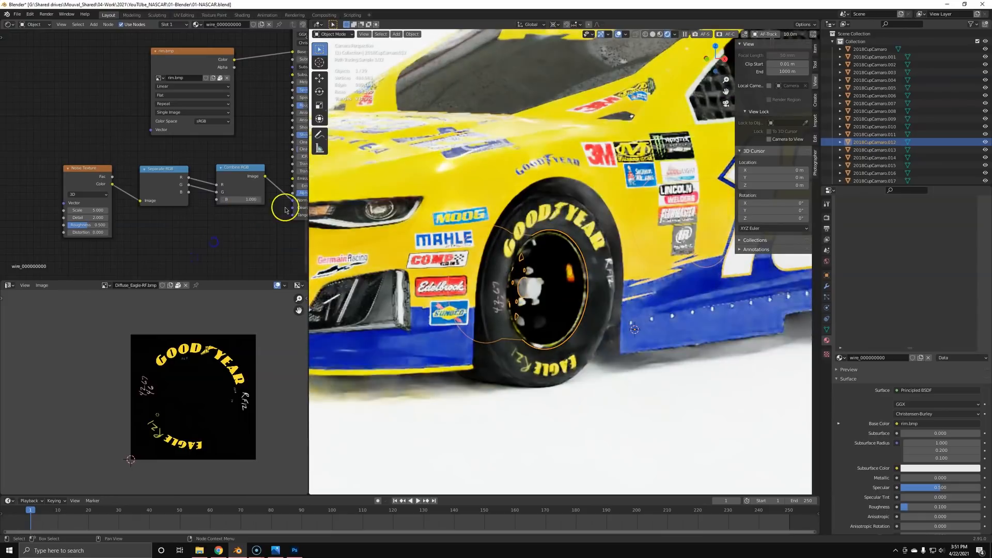
Step: Insert a Normal Map node between Combine RGB and the Principled BSDF's Normal input
middle_drag(275, 212, 210, 215)
key(shift+a)
click(211, 214)
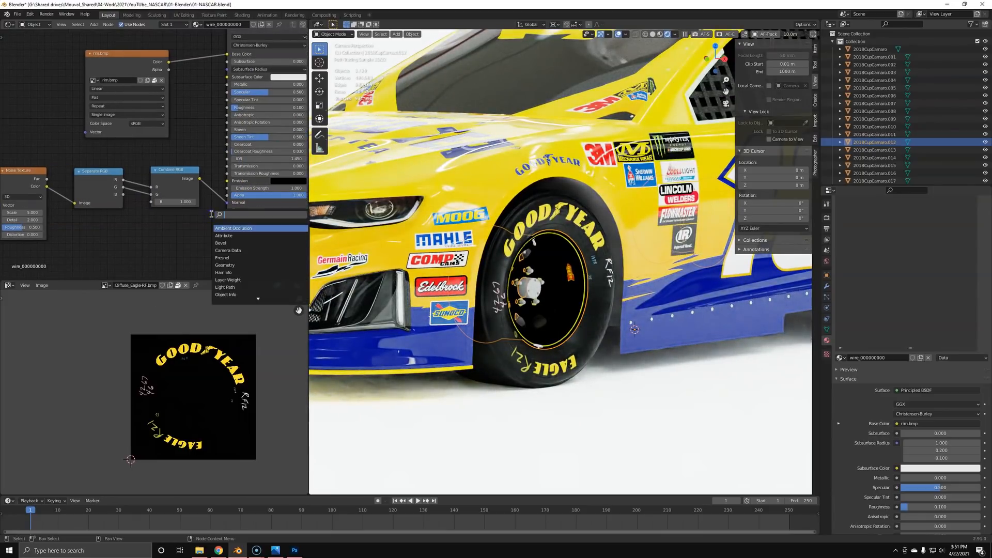
click(105, 227)
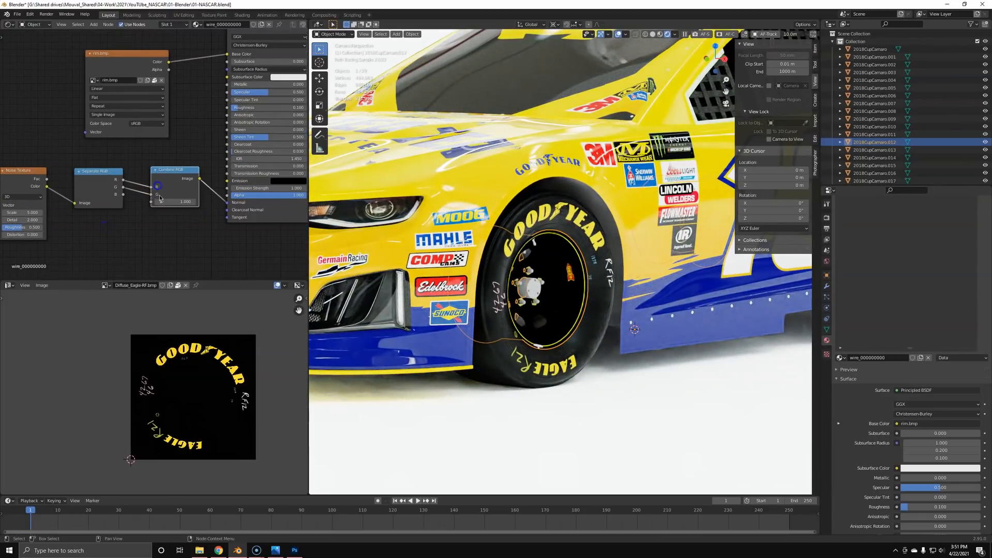
key(shift+a)
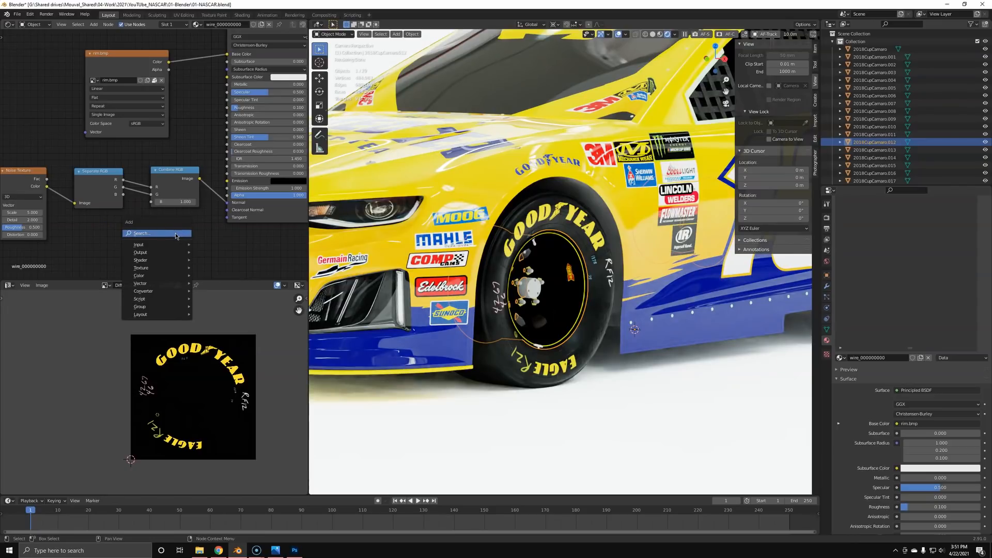
click(176, 236)
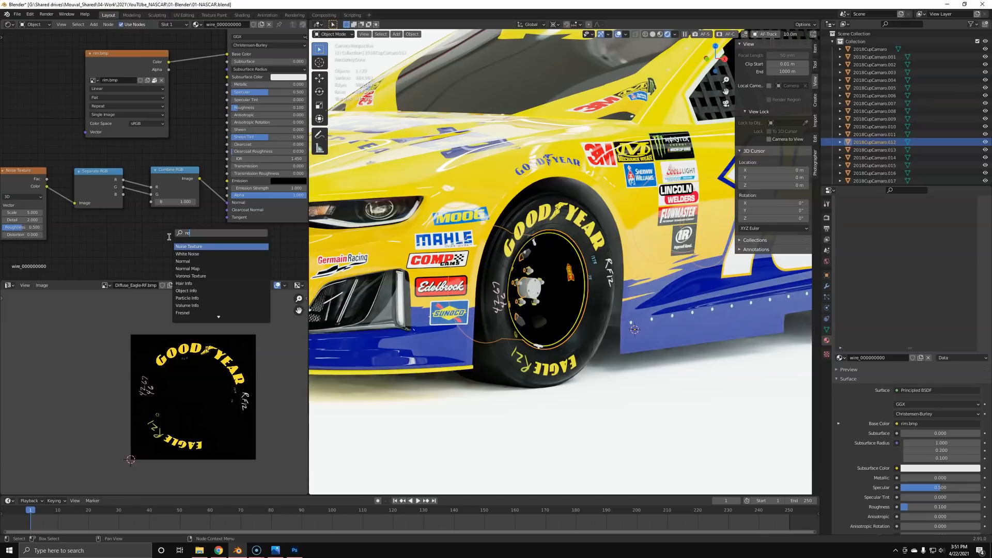
key(Down)
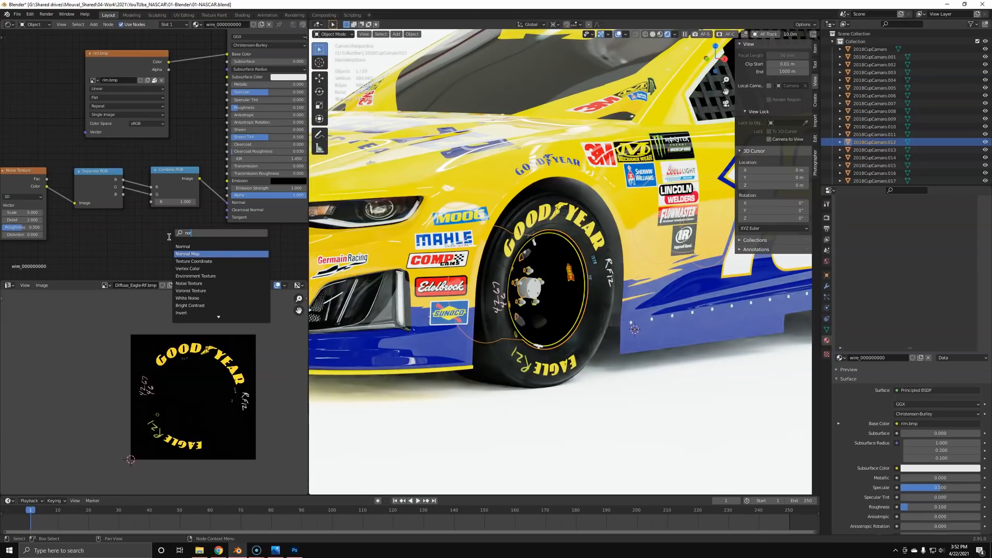
key(Return)
click(205, 164)
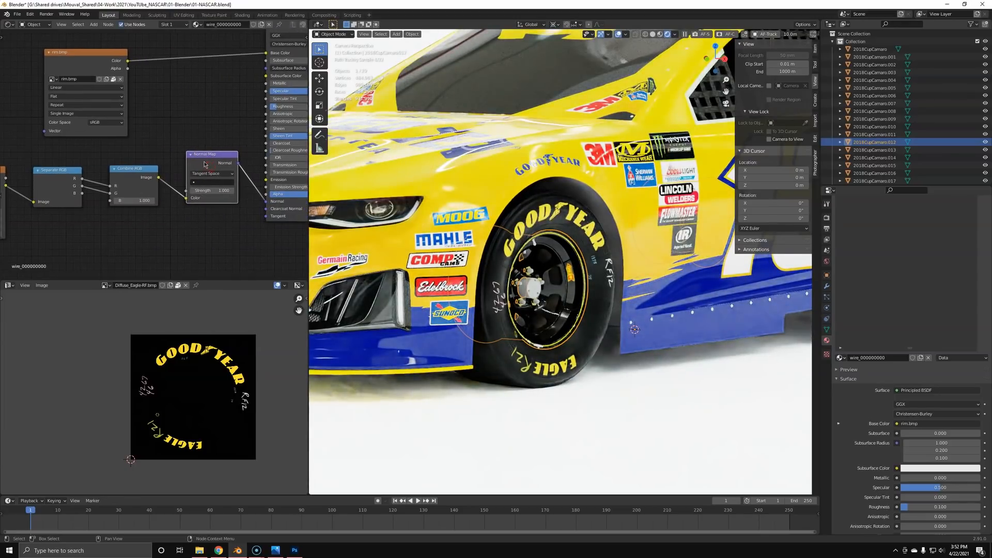
Step: Add Texture Coordinate and Mapping nodes in front of the Noise Texture
middle_drag(76, 162, 193, 161)
click(102, 181)
key(ctrl+t)
middle_drag(71, 187, 208, 154)
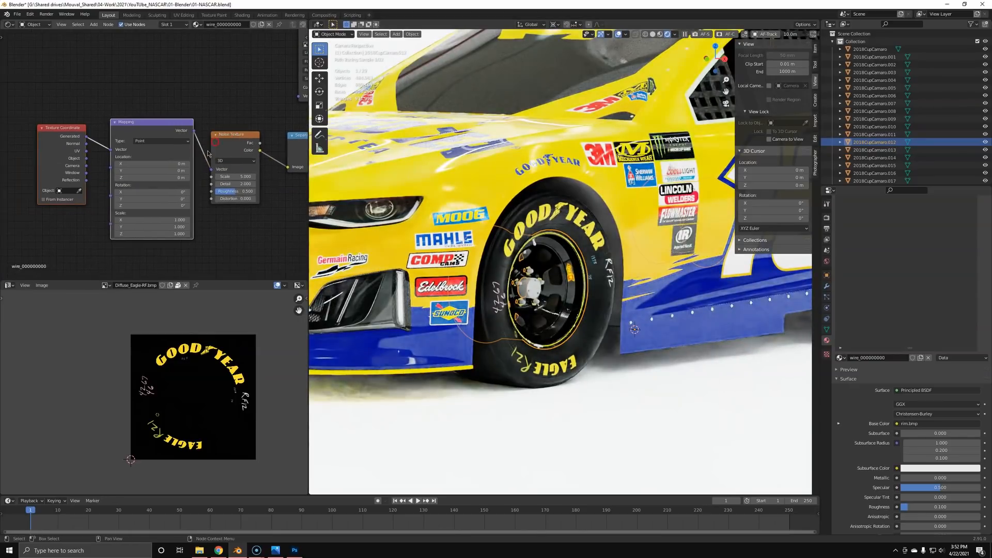
Step: Add a Value node driving the Mapping Scale, and feed the Mapping Vector from the Texture Coordinate's Object output
key(shift+a)
click(67, 227)
text(va)
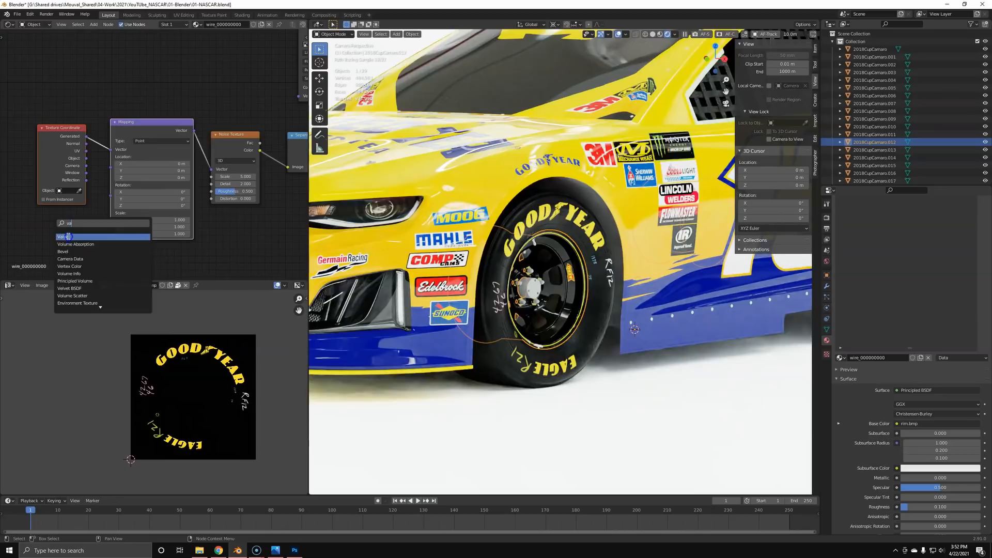
click(68, 237)
drag(87, 225, 111, 213)
drag(86, 158, 111, 149)
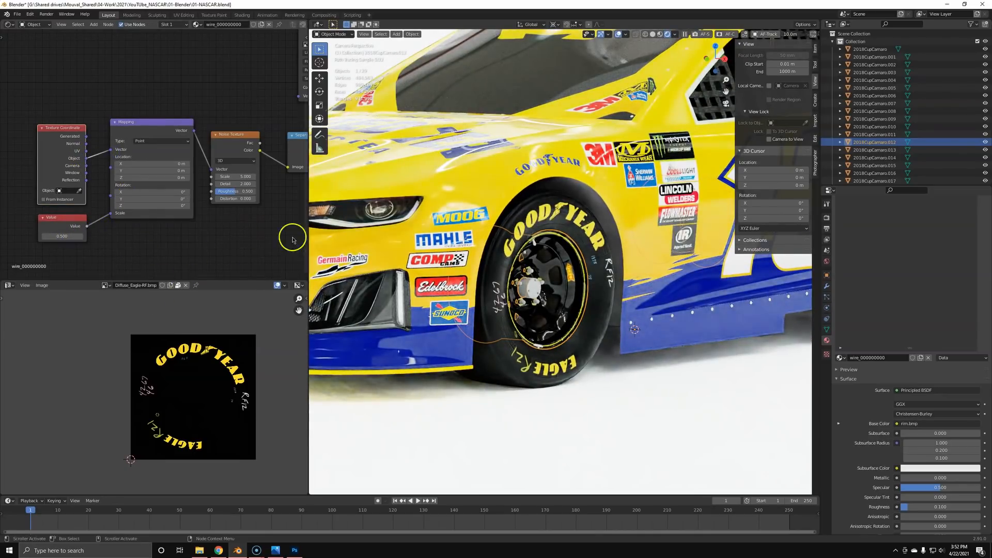
Step: Switch the viewport to Material Preview shading and raise the Mapping Scale's Value node to about 17.19
key(z)
click(551, 315)
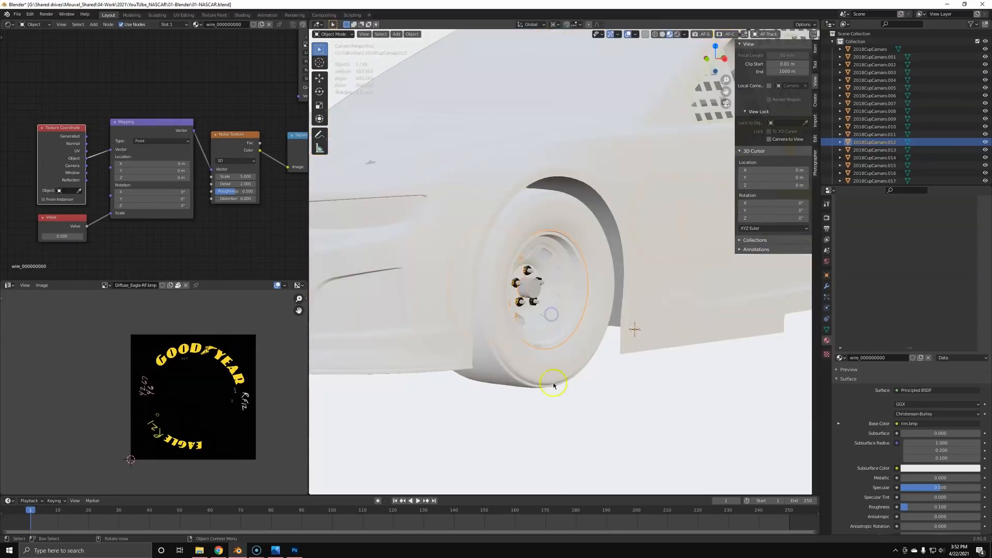
scroll(544, 319, up, 9)
shift+middle_drag(556, 354, 592, 199)
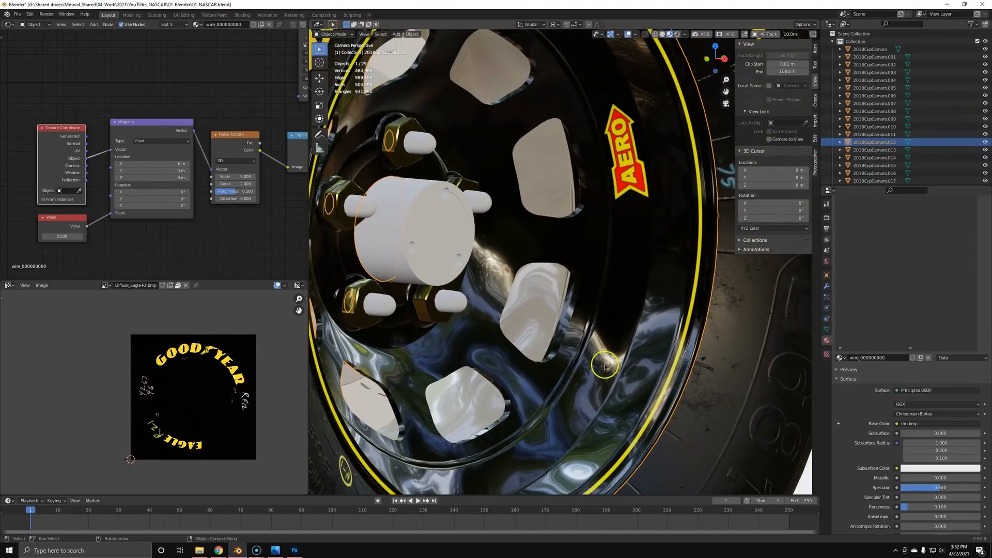
middle_drag(156, 223, 191, 193)
drag(96, 206, 746, 205)
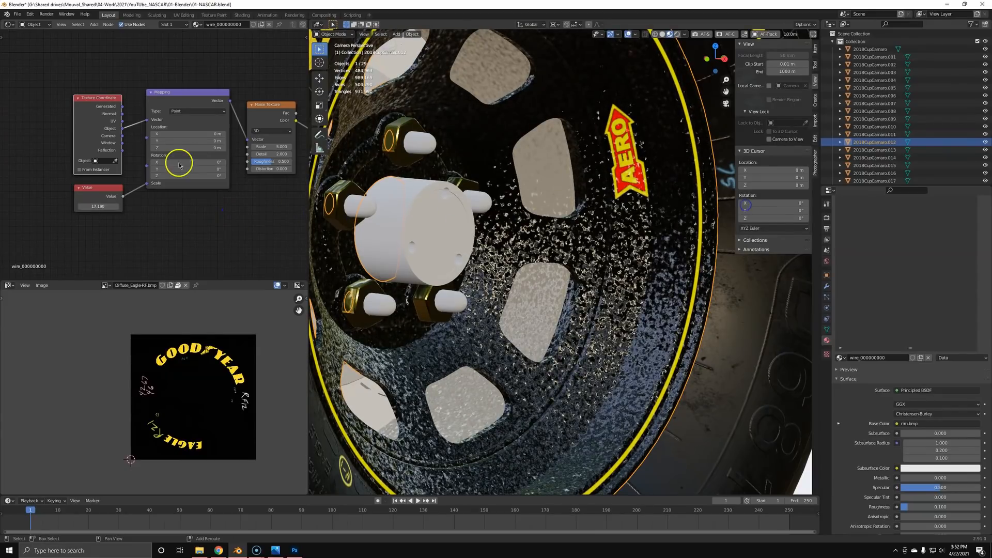
Step: Reduce the Noise Texture's Roughness to 0
middle_drag(255, 179, 148, 203)
scroll(148, 203, up, 5)
drag(171, 177, 30, 179)
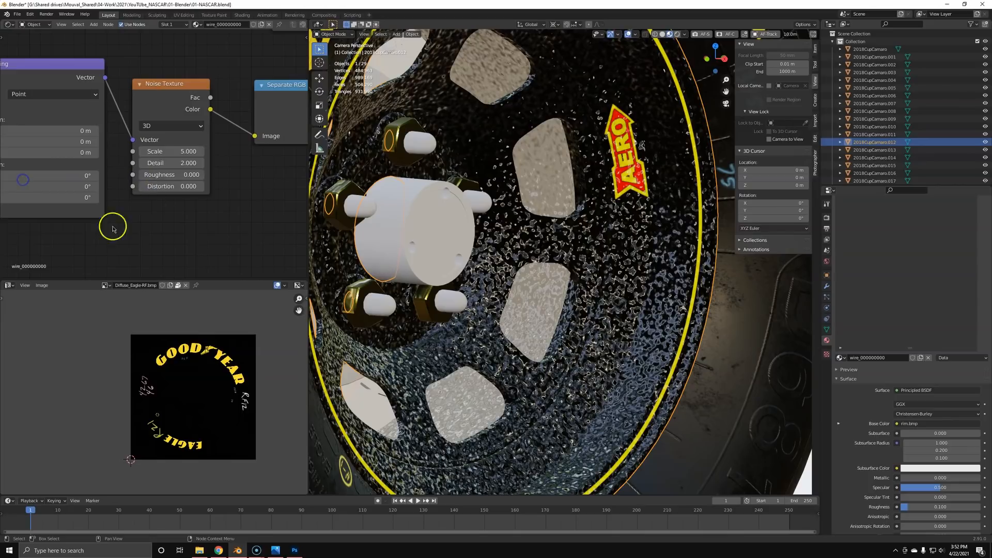
scroll(147, 231, up, 4)
scroll(265, 171, down, 4)
middle_drag(263, 157, 46, 166)
middle_drag(164, 151, 258, 168)
drag(69, 188, 26, 188)
Step: Open the Normal Map node's Strength value for editing
middle_drag(211, 182, 46, 191)
scroll(171, 177, up, 4)
click(147, 140)
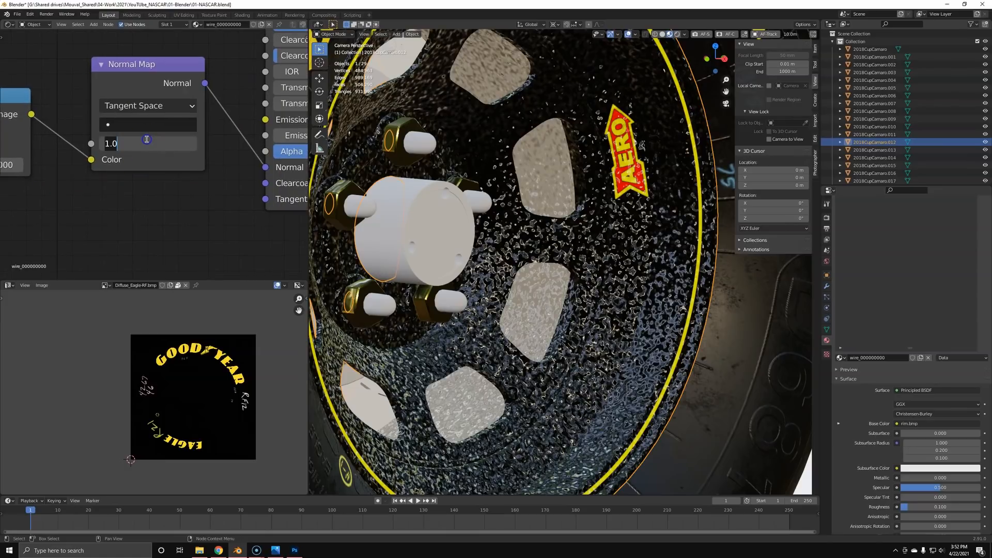
Step: Set the rim material's Normal Map strength to 0.01 and the Value node driving its noise mapping scale to 50
text(.01)
key(Return)
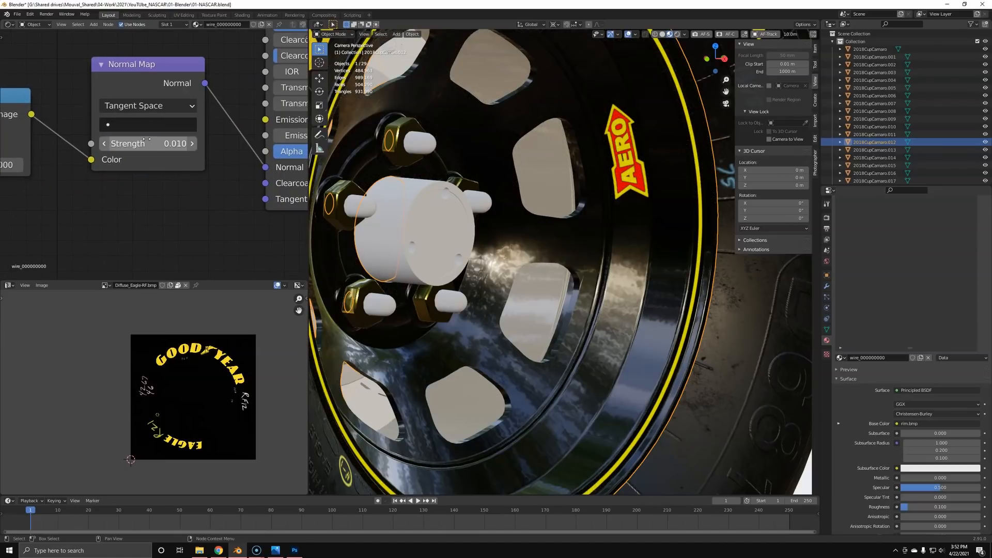
scroll(109, 182, down, 5)
middle_drag(107, 181, 263, 181)
middle_drag(103, 207, 221, 202)
click(65, 221)
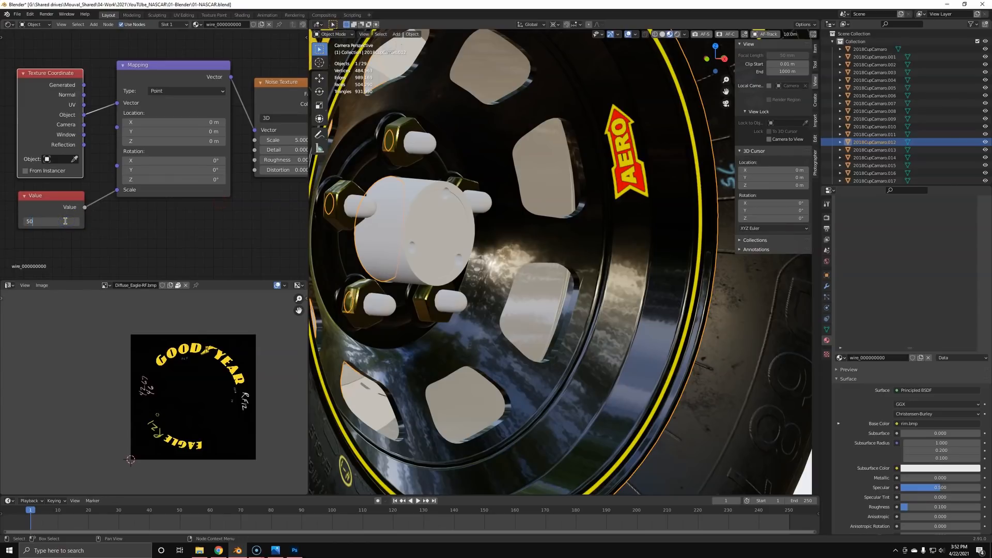
text(50)
key(Return)
scroll(582, 345, up, 4)
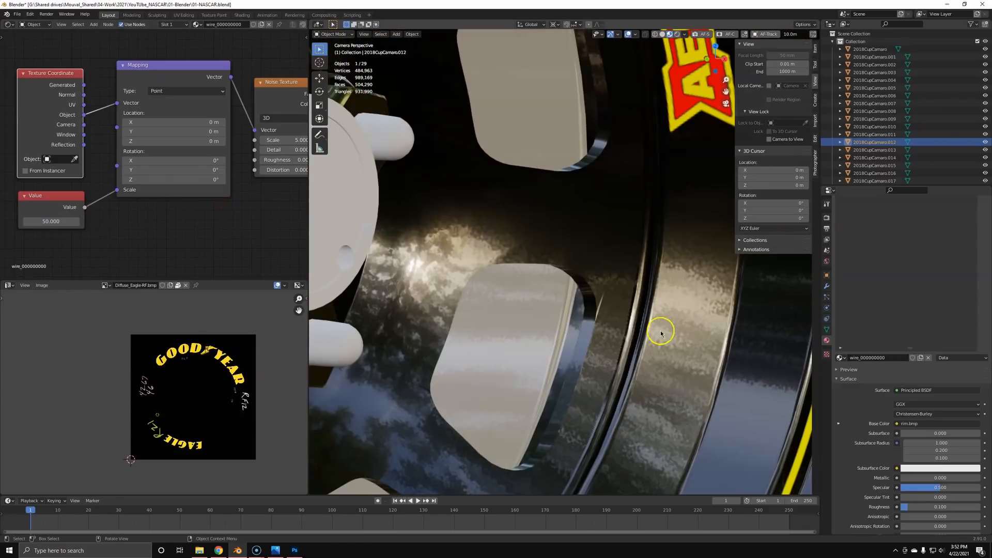
scroll(642, 333, down, 4)
scroll(599, 339, down, 4)
scroll(195, 193, down, 4)
middle_drag(294, 207, 73, 195)
middle_drag(228, 181, 74, 189)
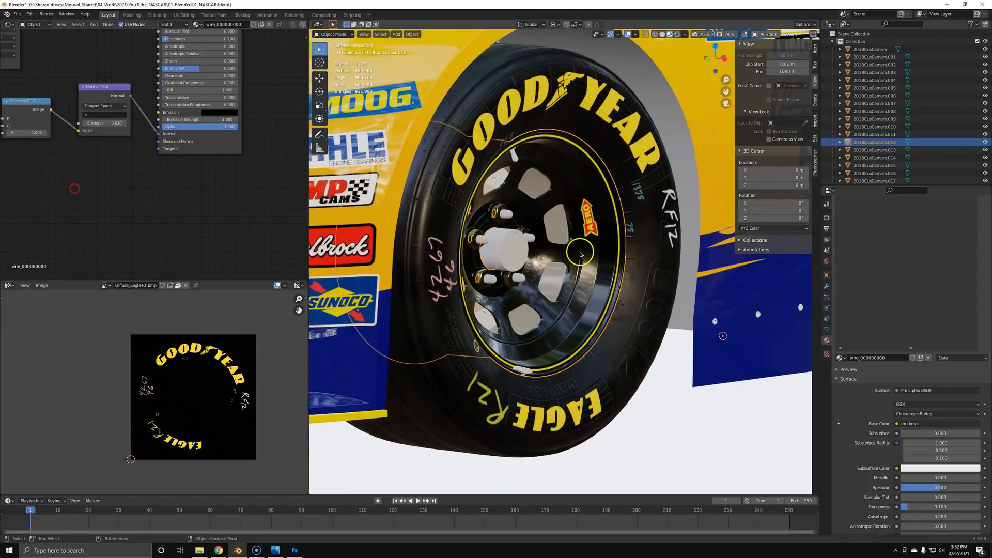
Step: Select the white wheel hub and check the reference car photo in Photos before returning to Blender
click(512, 218)
key(alt+Tab)
key(alt+Tab)
key(alt+Tab)
key(alt+Tab)
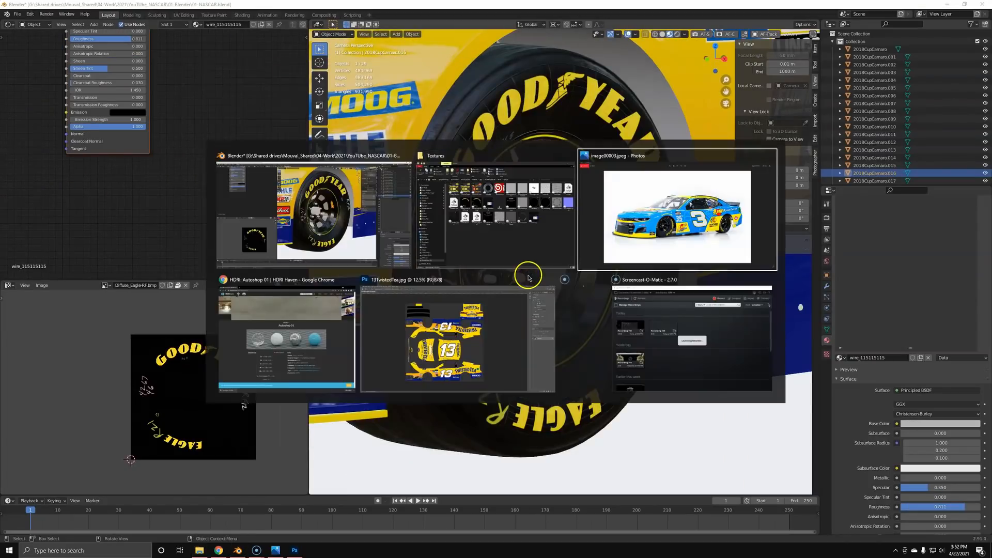
key(alt+Tab)
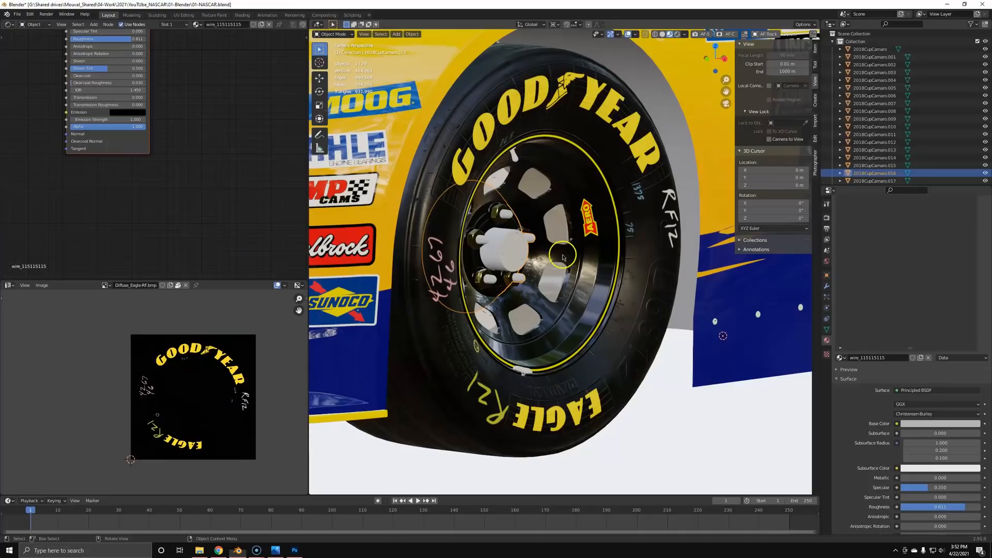
Step: Change the base color of the wheel hub and stud material to black
click(505, 220)
click(507, 216)
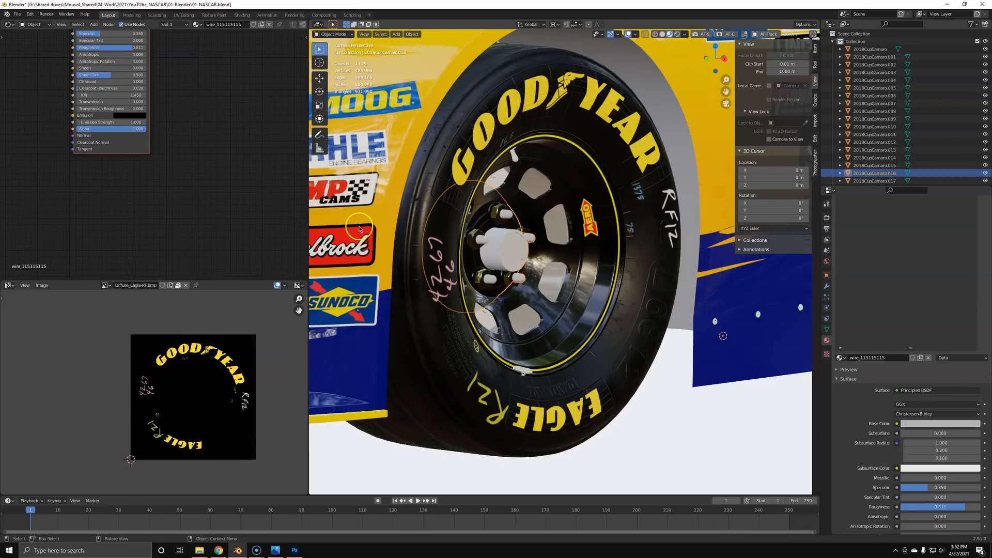
middle_drag(178, 57, 215, 170)
scroll(222, 145, up, 4)
middle_drag(233, 136, 274, 139)
scroll(228, 130, up, 4)
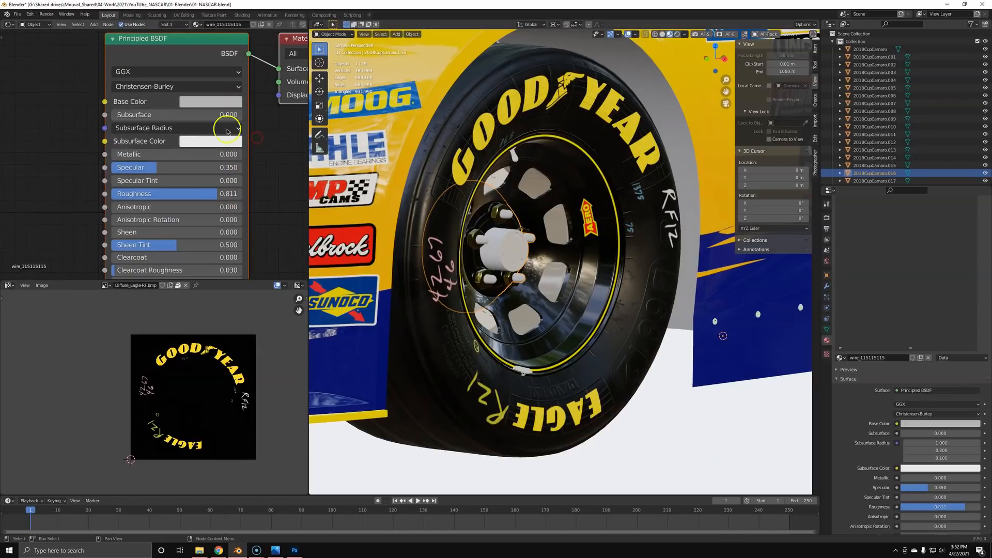
click(205, 106)
drag(284, 189, 283, 239)
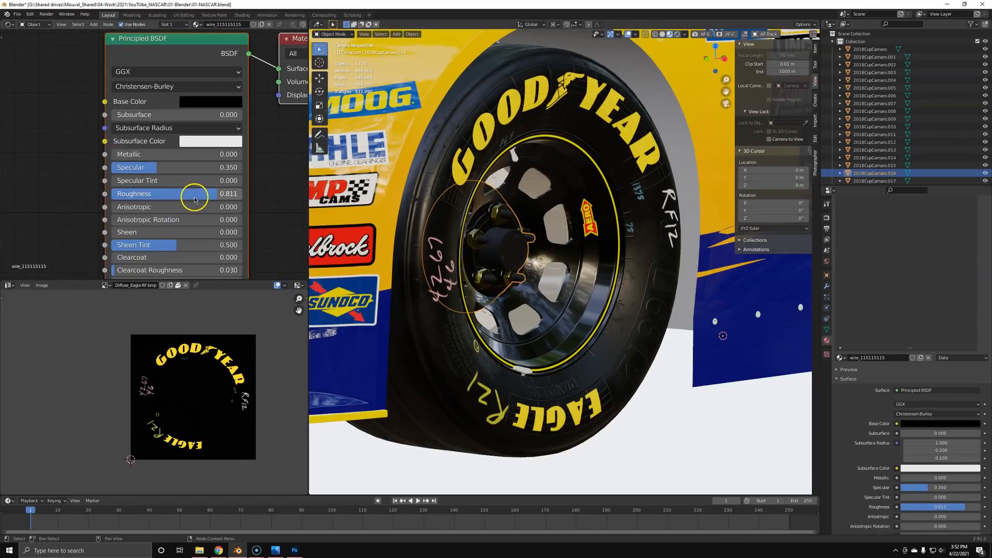
Step: Set the hub material's Specular to 0.5 and its Roughness to 0.4
double_click(150, 168)
click(37, 166)
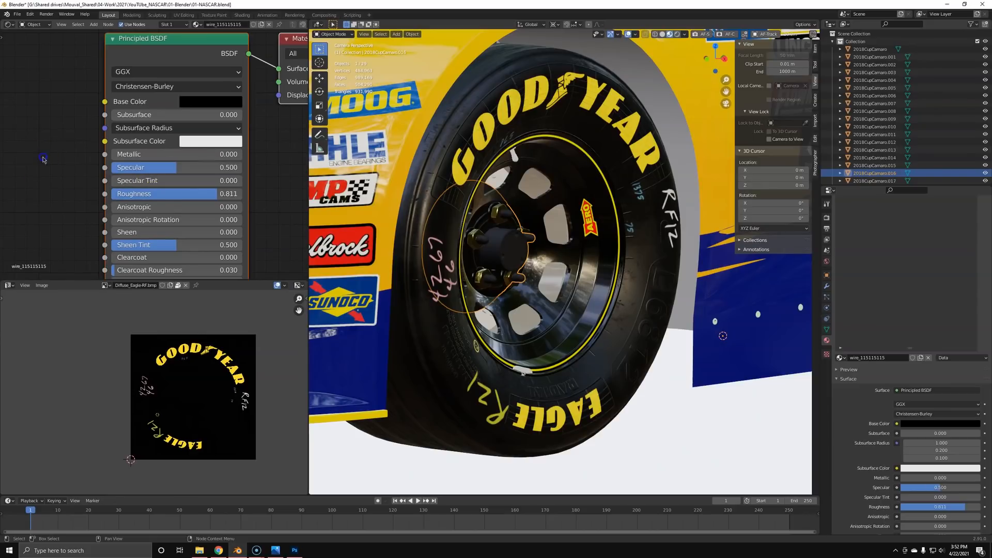
click(158, 199)
text(0.2)
key(Return)
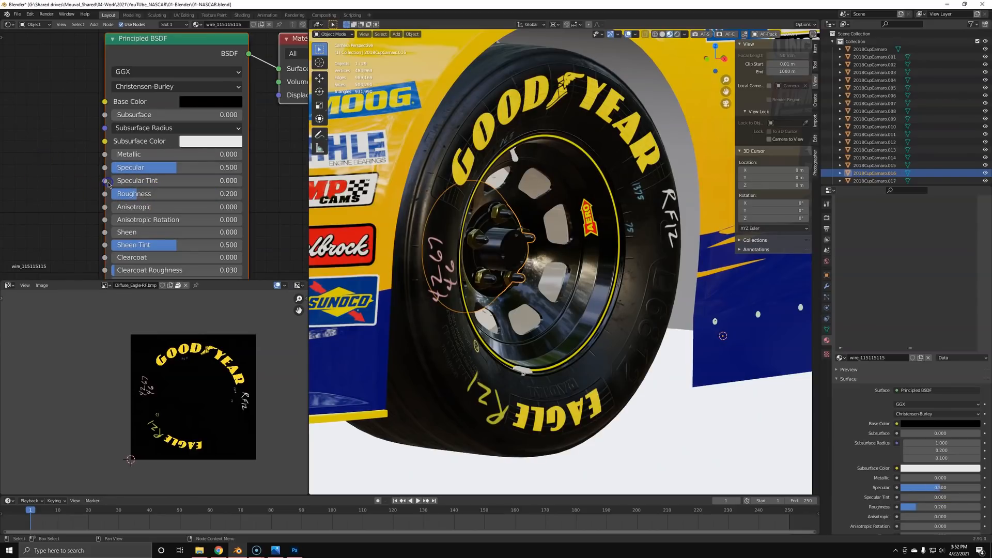
click(155, 193)
text(0.4)
key(Return)
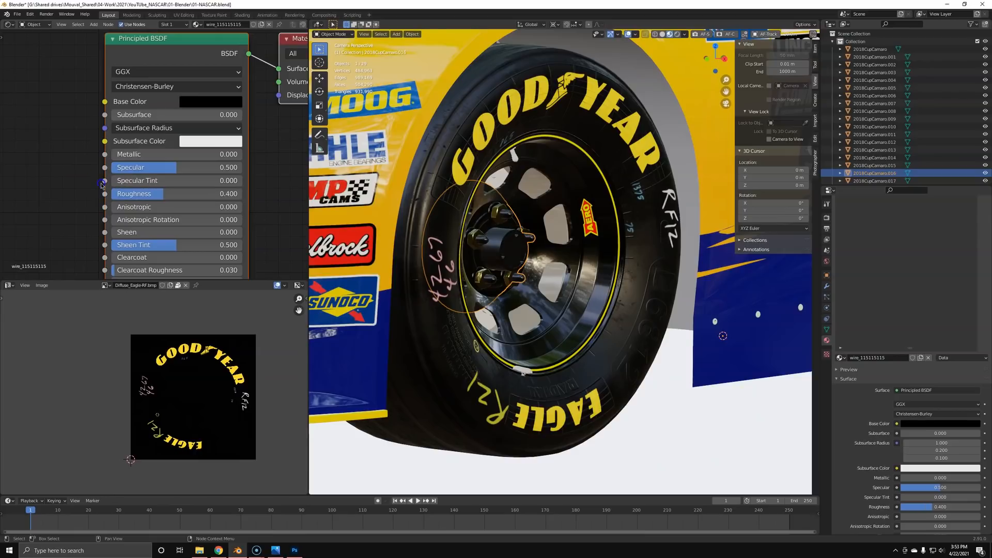
Step: Copy the procedural noise-to-normal-map node chain from the rim material and paste it into the hub material
click(558, 327)
scroll(130, 189, down, 5)
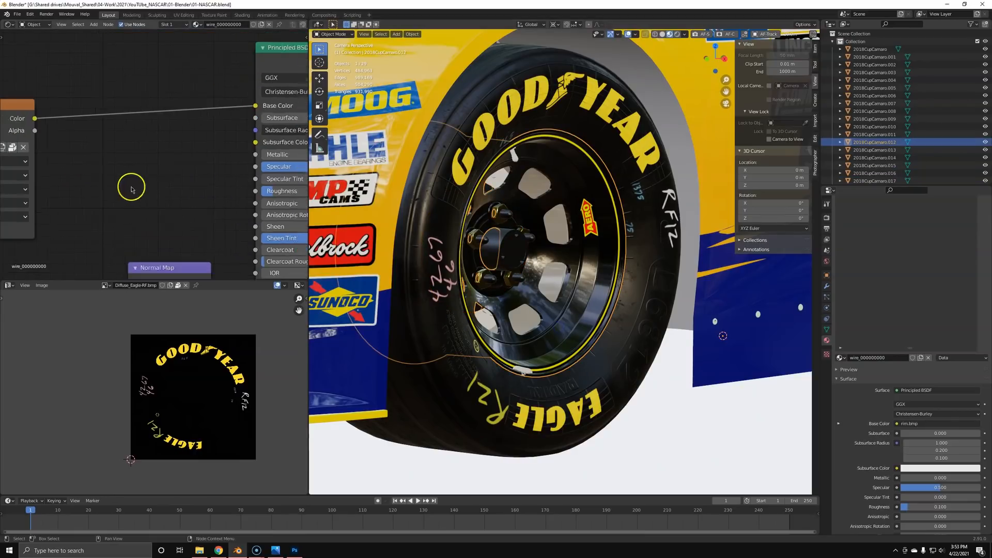
middle_drag(104, 185, 222, 131)
scroll(212, 174, down, 5)
middle_drag(208, 174, 253, 129)
scroll(238, 142, down, 3)
scroll(67, 226, down, 2)
drag(28, 225, 242, 148)
key(ctrl+c)
click(499, 250)
key(ctrl+v)
Step: Connect the pasted Normal Map node to the Normal input of the hub's Principled BSDF
scroll(156, 185, up, 4)
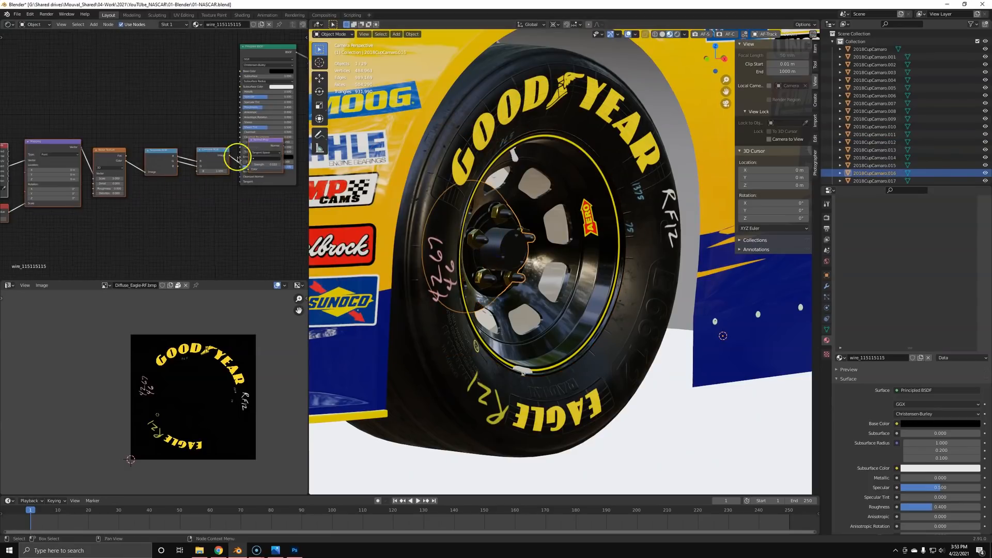
scroll(238, 158, up, 3)
drag(247, 161, 291, 182)
scroll(244, 152, up, 3)
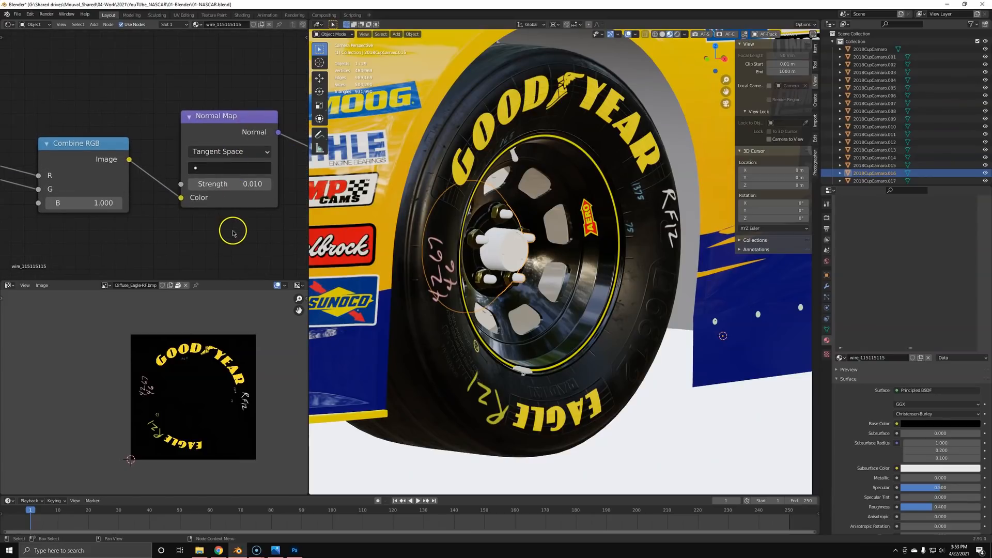
Step: Set the hub material's Normal Map strength to 2 while viewing the hub up close
scroll(233, 231, up, 4)
scroll(502, 261, up, 5)
shift+middle_drag(421, 244, 499, 250)
scroll(499, 250, up, 3)
shift+middle_drag(499, 250, 556, 275)
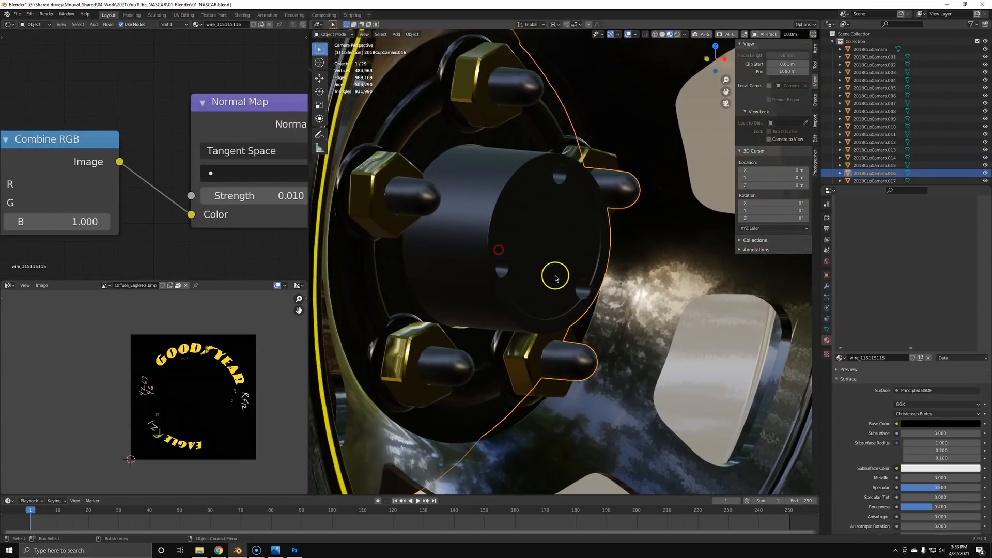
click(236, 198)
text(2)
key(Return)
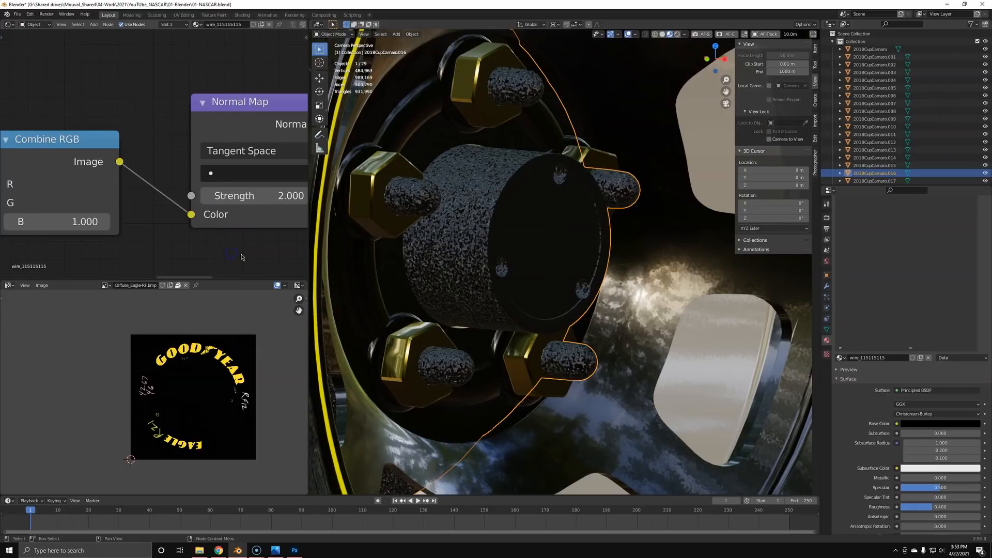
Step: Raise the hub's Noise Texture roughness to 1 and adjust its detail to about 3.2
scroll(237, 259, down, 5)
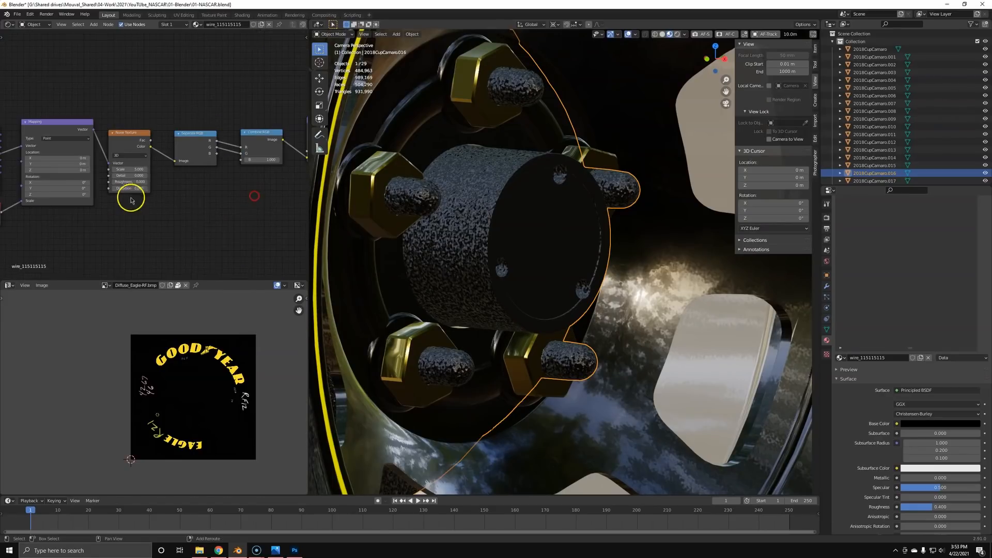
scroll(129, 237, up, 5)
drag(133, 197, 542, 203)
middle_drag(183, 204, 308, 188)
scroll(269, 181, up, 5)
drag(265, 178, 753, 179)
scroll(225, 186, down, 4)
middle_drag(290, 163, 236, 156)
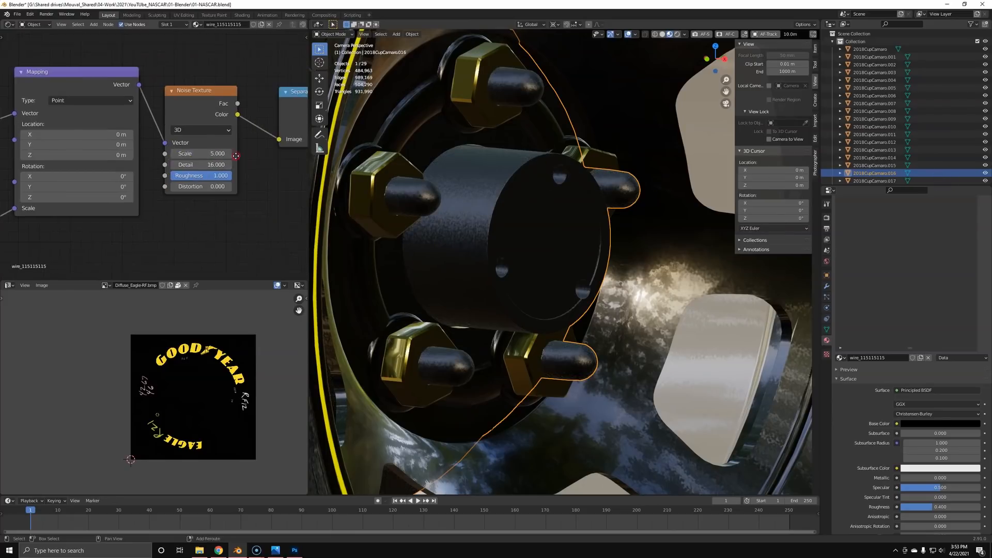
scroll(235, 155, up, 2)
drag(155, 163, 39, 161)
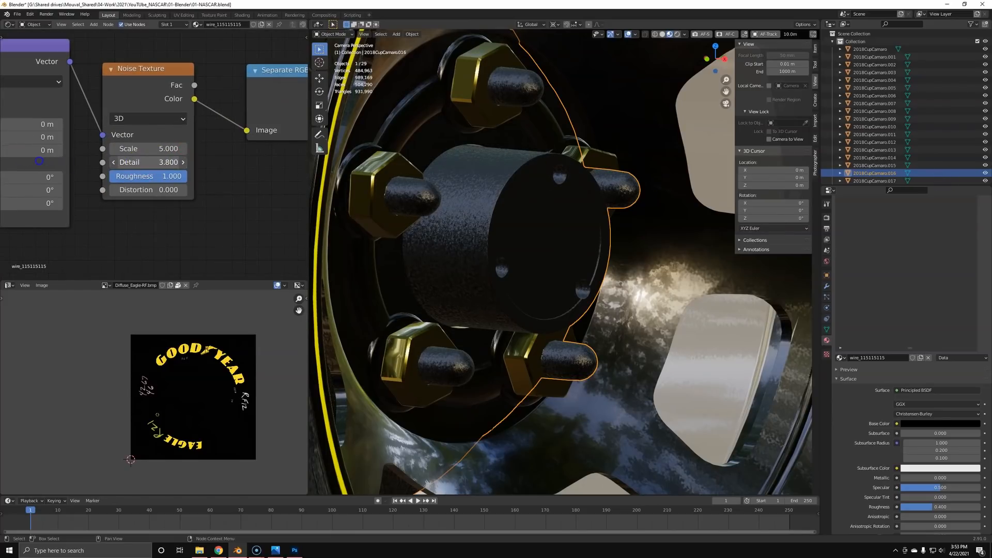
Step: Set the hub material's Normal Map strength to 0.5 and save the file
scroll(159, 177, down, 4)
middle_drag(145, 177, 26, 177)
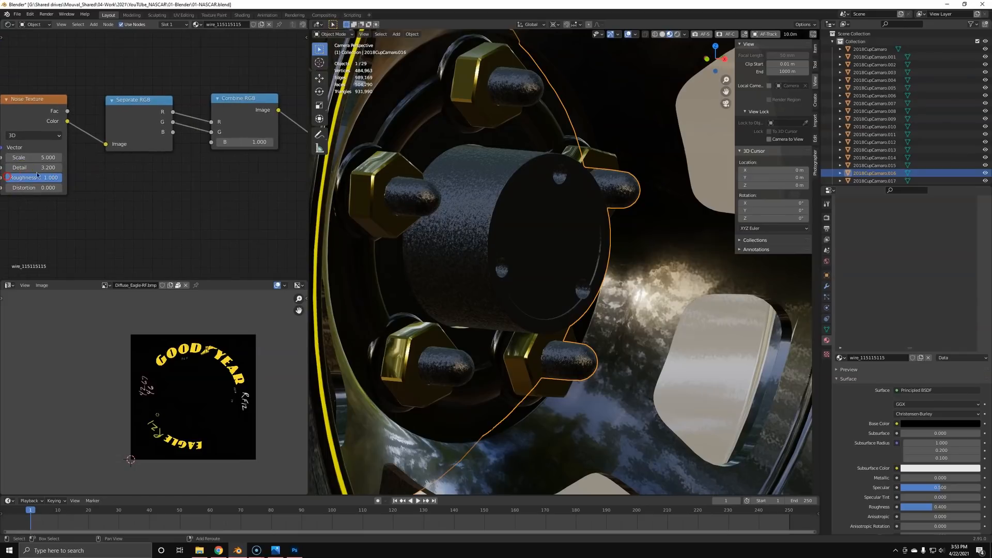
middle_drag(225, 161, 64, 169)
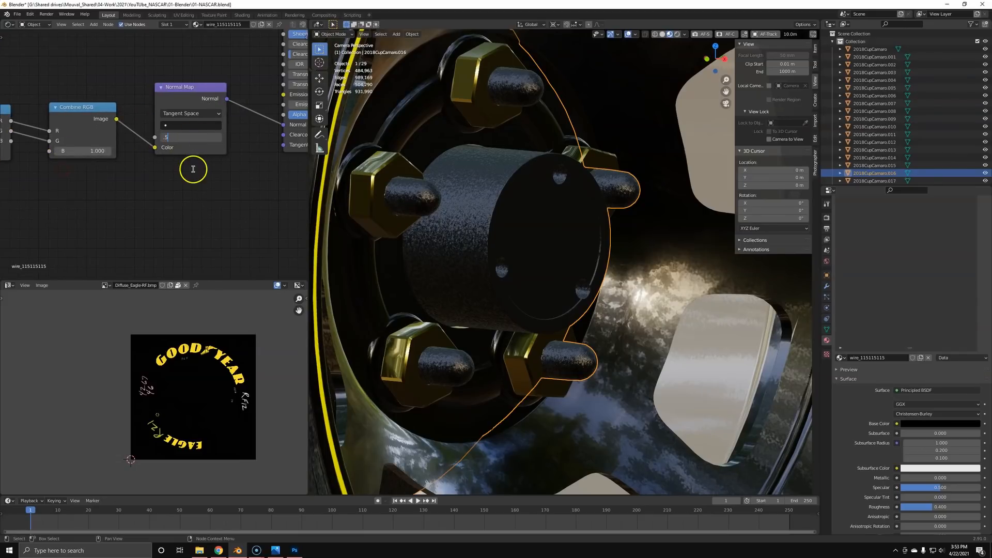
scroll(440, 212, up, 3)
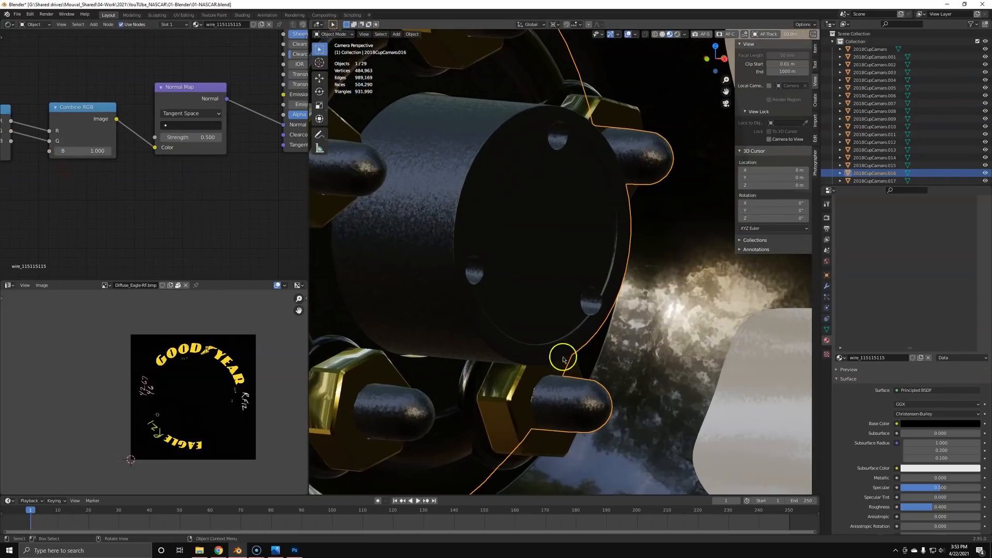
scroll(472, 262, down, 8)
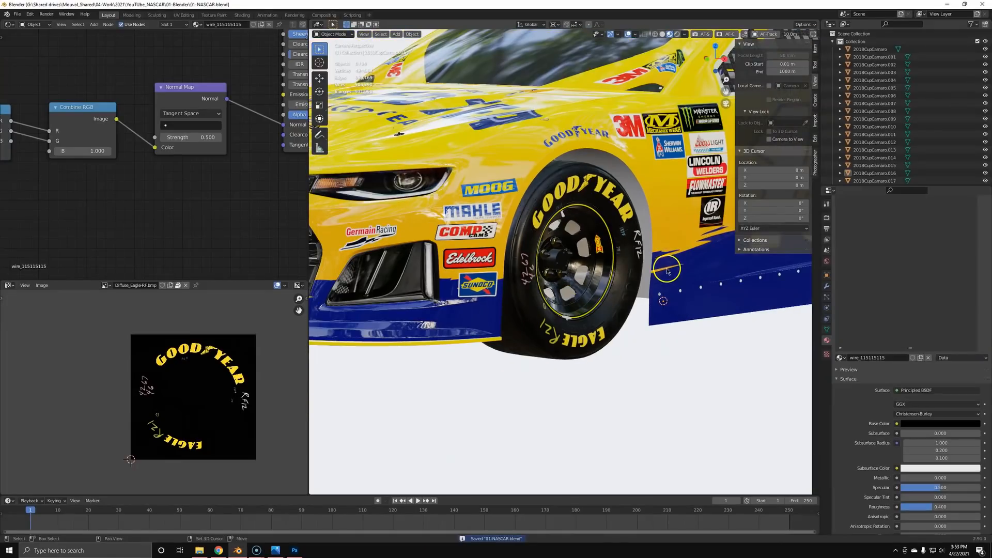
Step: Inspect the whole textured car on its white backdrop from several angles and save the file
scroll(667, 271, down, 3)
shift+middle_drag(659, 266, 488, 233)
click(558, 264)
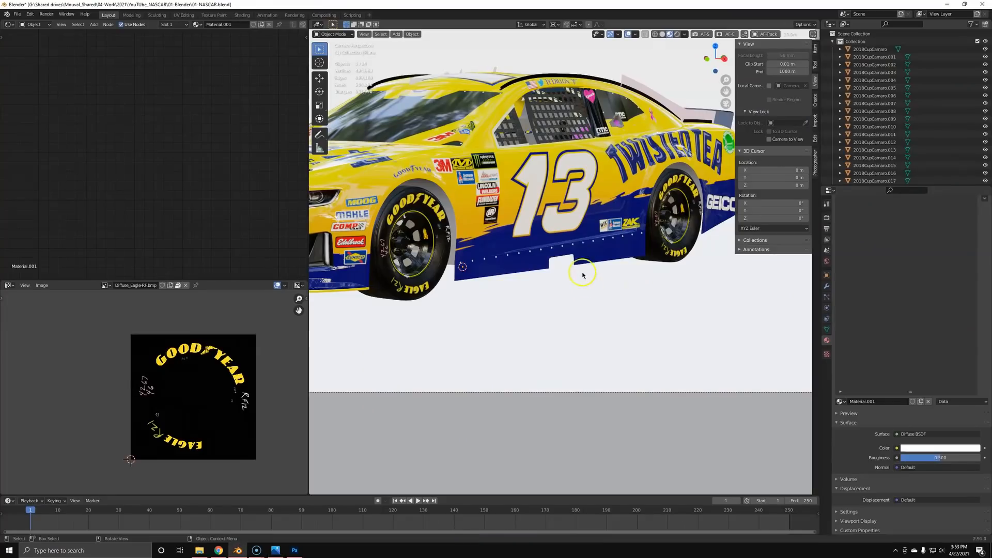
scroll(561, 255, down, 5)
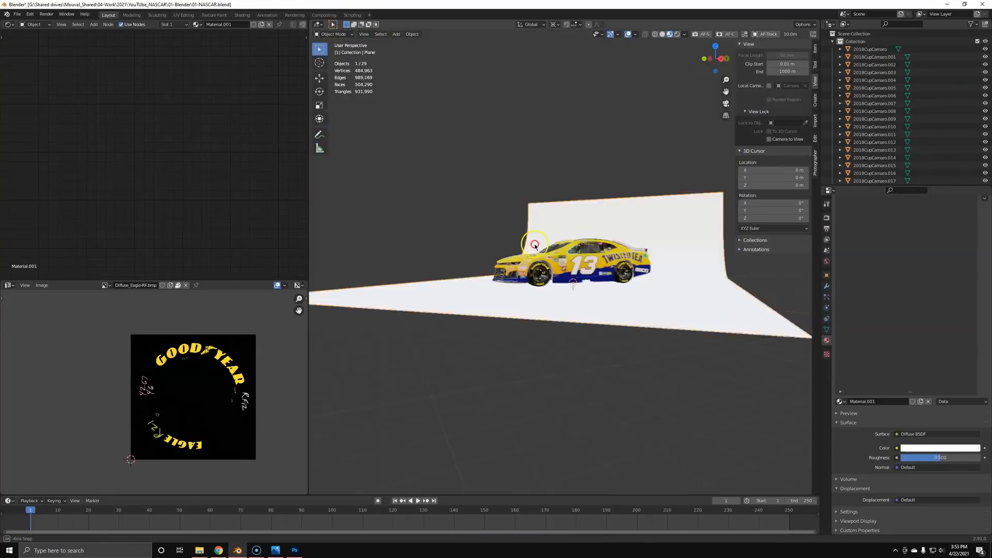
scroll(560, 256, up, 8)
scroll(554, 266, up, 5)
middle_drag(559, 256, 546, 284)
scroll(544, 316, down, 5)
middle_drag(404, 293, 586, 287)
scroll(401, 343, up, 6)
middle_drag(321, 270, 591, 235)
key(ctrl+s)
scroll(554, 261, up, 2)
middle_drag(517, 249, 541, 240)
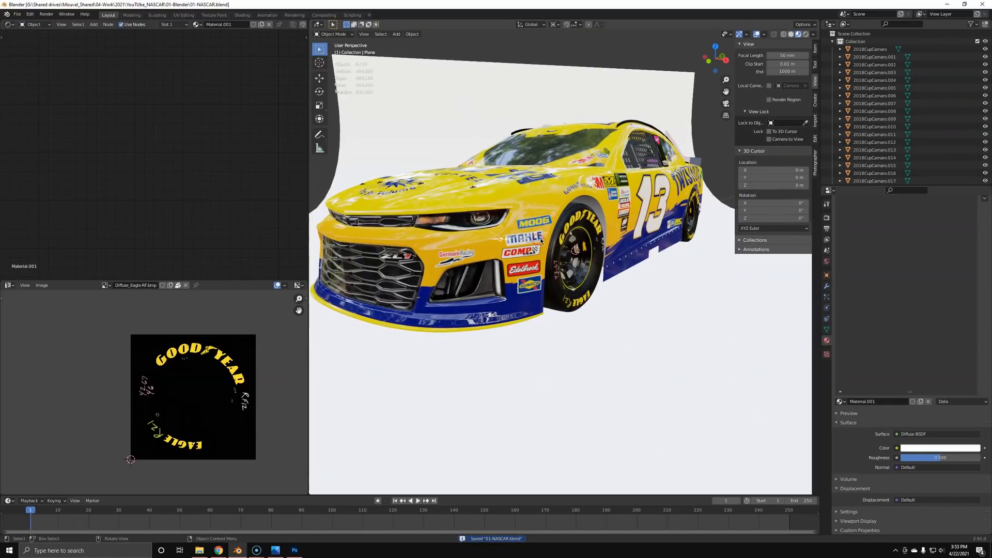
middle_drag(486, 216, 572, 216)
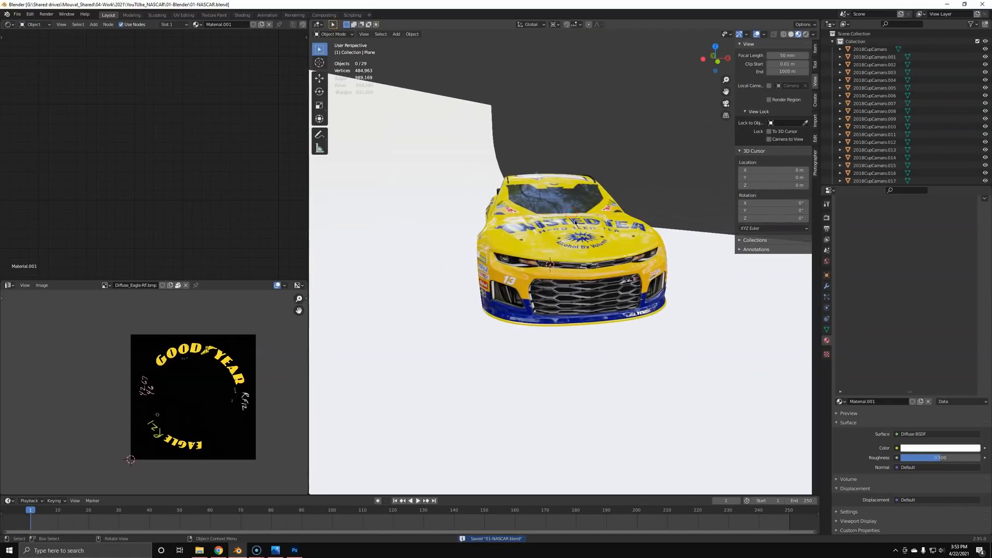
Step: Select the pink rear spoiler and try moving it
key(KP_0)
middle_drag(438, 138, 397, 252)
scroll(533, 193, up, 5)
click(621, 281)
middle_drag(620, 282, 491, 220)
scroll(583, 197, up, 4)
click(584, 195)
key(g)
right_click(533, 221)
scroll(634, 329, down, 3)
middle_drag(483, 274, 525, 255)
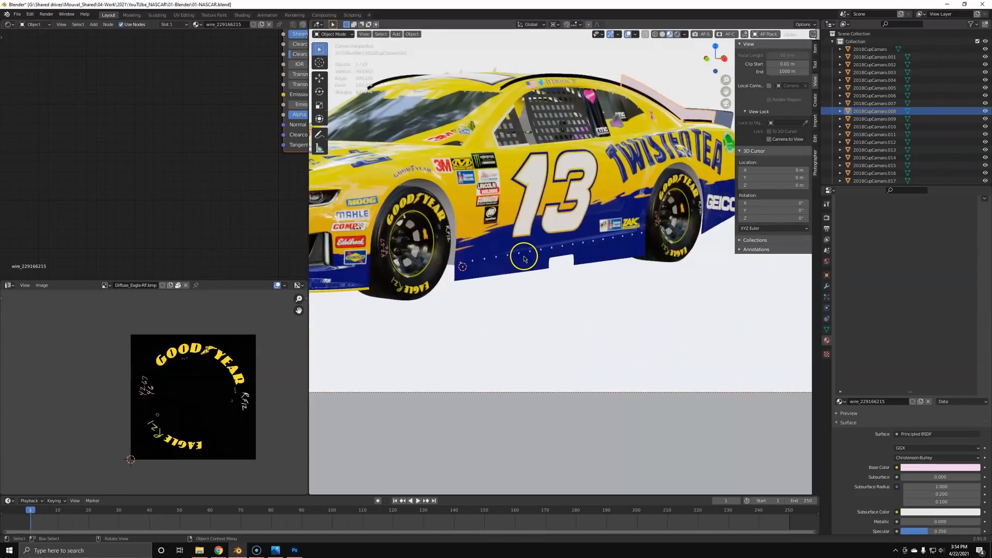
Step: Isolate the rear spoiler, examine its mesh in Edit Mode and return to the full scene
key(KP_0)
mouse_move(620, 268)
middle_down()
mouse_move(547, 286)
mouse_move(590, 296)
mouse_move(505, 344)
mouse_move(527, 286)
mouse_move(546, 269)
mouse_move(472, 377)
mouse_move(523, 323)
mouse_move(560, 320)
mouse_move(548, 329)
mouse_move(603, 359)
middle_up()
key(KP_Decimal)
key(KP_Divide)
key(Tab)
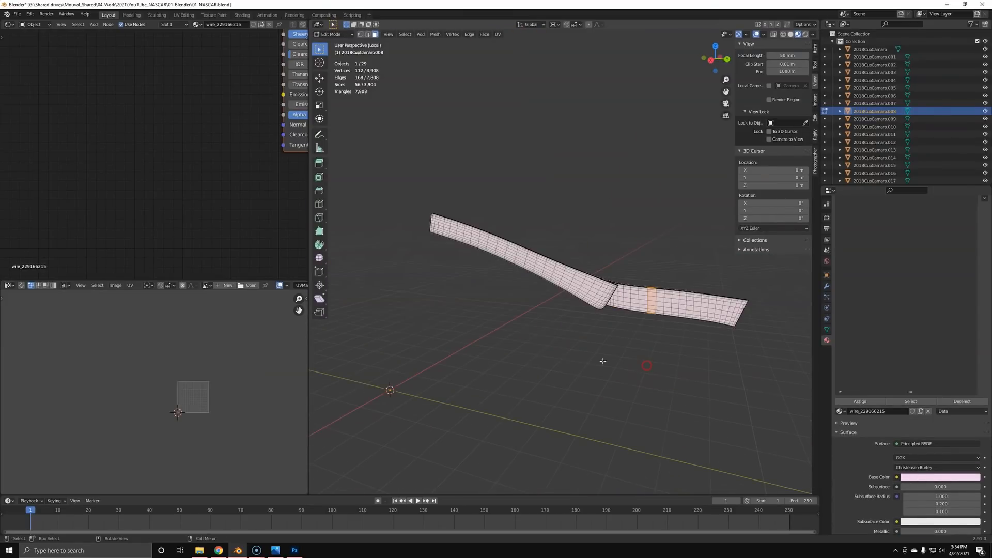
key(Tab)
key(KP_Divide)
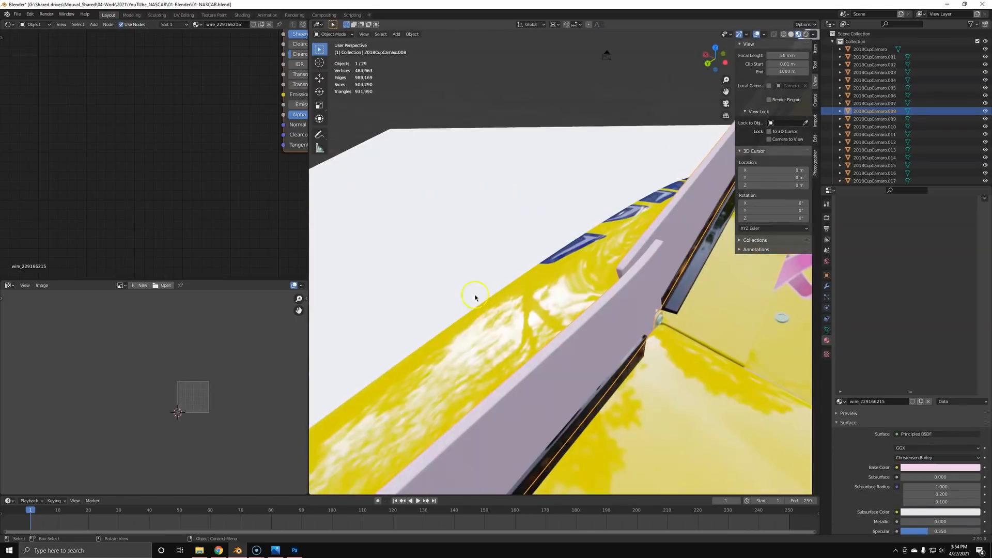
Step: Replace the pink rear side fin's shader with a new Principled BSDF connected to the Material Output surface
middle_drag(475, 297, 634, 289)
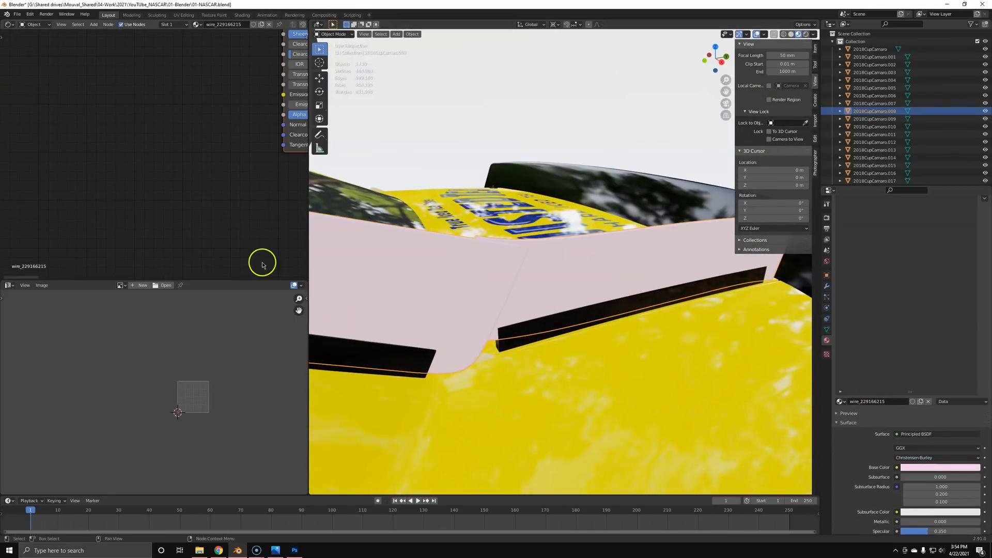
scroll(91, 184, down, 4)
scroll(164, 181, up, 2)
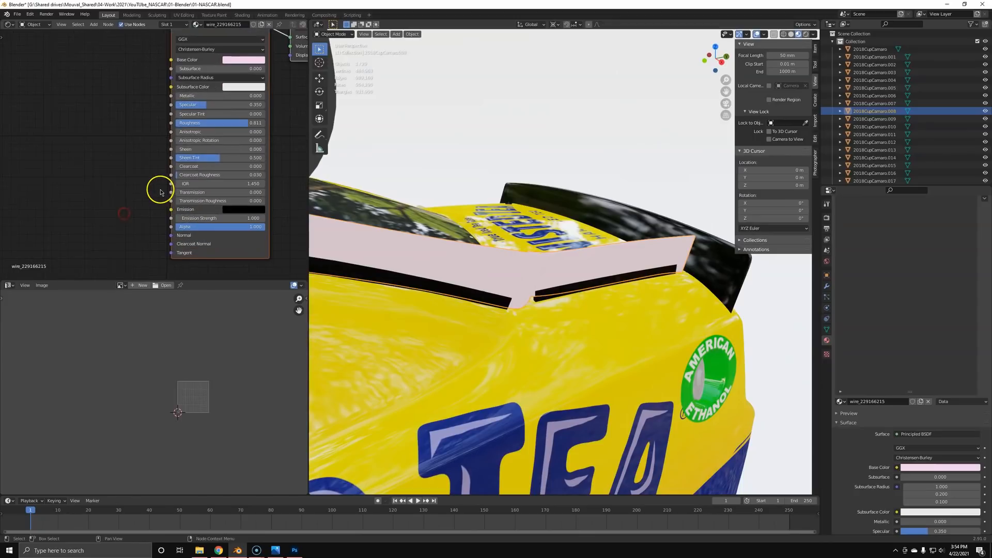
scroll(135, 132, down, 2)
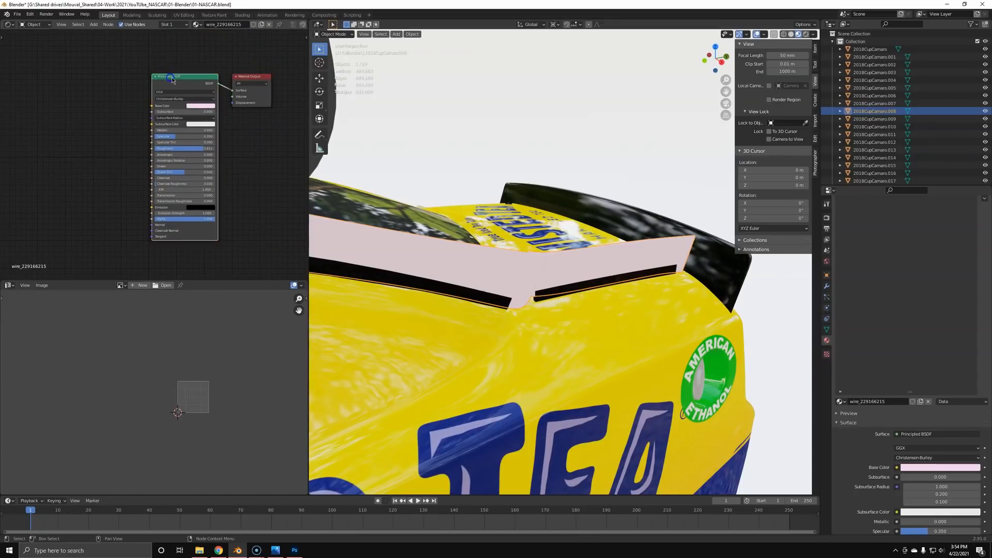
key(x)
key(shift+a)
click(174, 77)
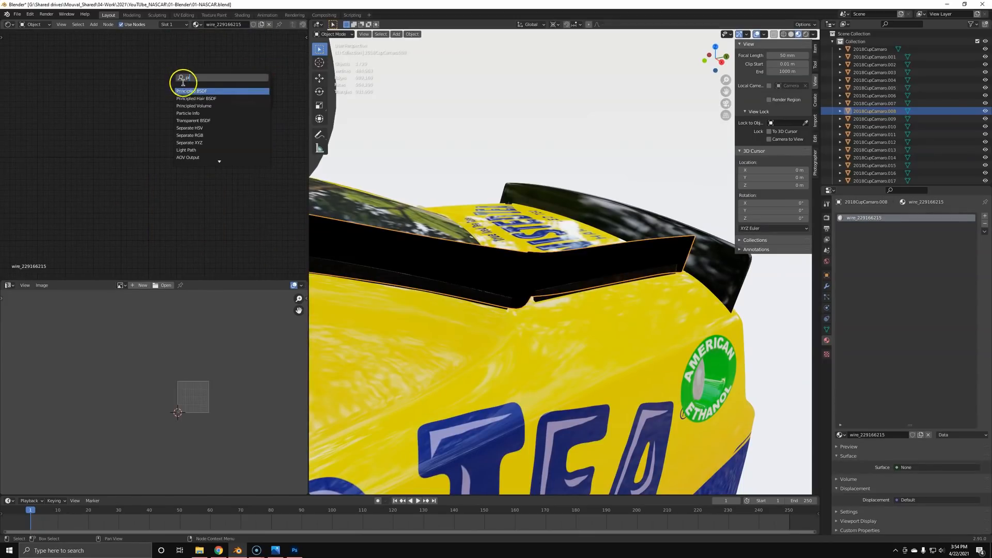
text(pr)
key(Return)
click(193, 80)
drag(208, 80, 233, 91)
Step: Set the fin material's Transmission to 1 and its Roughness to 0
scroll(162, 222, up, 2)
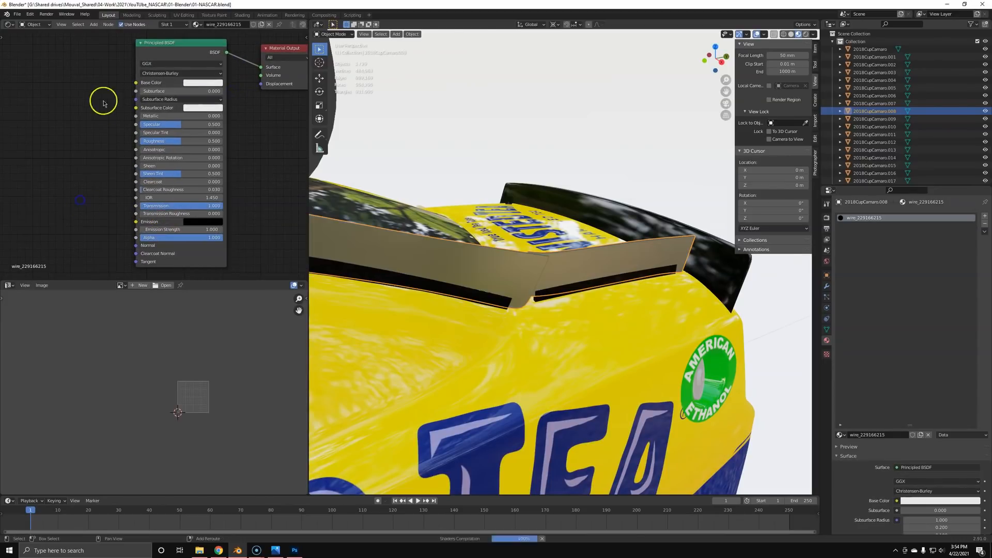
middle_drag(103, 103, 67, 191)
scroll(67, 191, up, 4)
middle_drag(57, 151, 60, 115)
drag(117, 199, 894, 192)
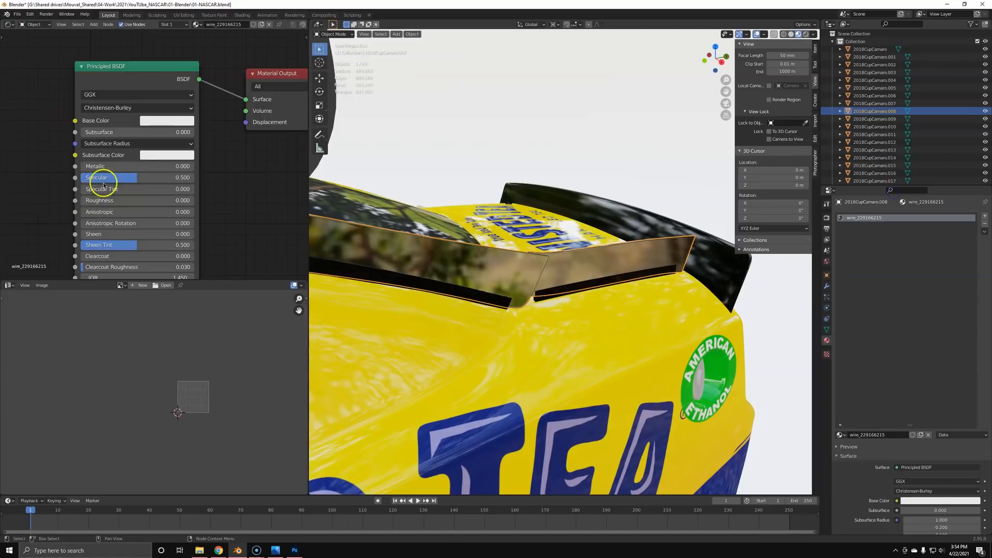
Step: Give the fin material a pale blue base color with hue 0.570 and saturation 0.05
scroll(104, 185, up, 1)
click(166, 111)
click(204, 125)
drag(204, 110, 224, 108)
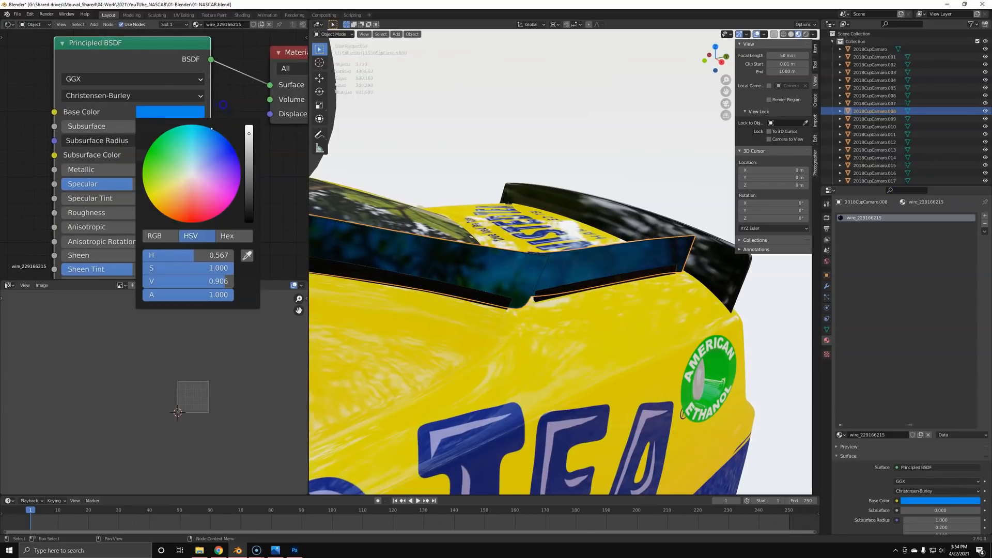
click(162, 113)
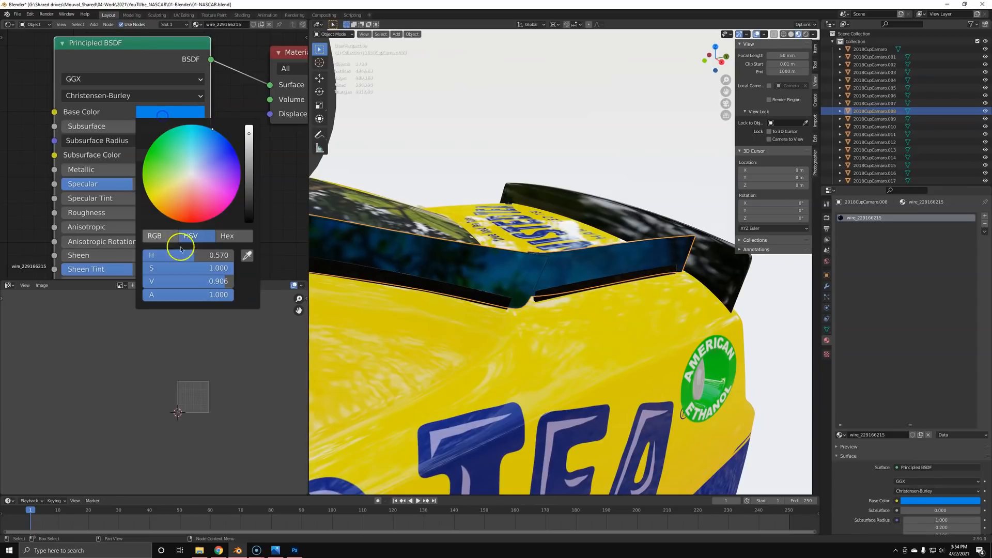
click(175, 269)
text(.05)
key(Return)
Step: Save the file and inspect the transparent side fin up close in the rendered camera view
scroll(551, 265, down, 3)
key(z)
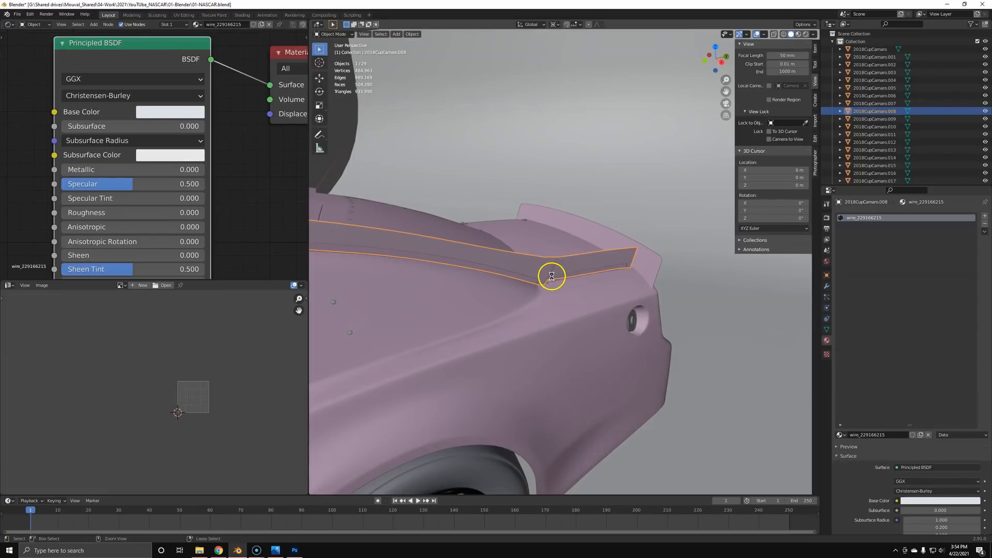
key(z)
click(538, 294)
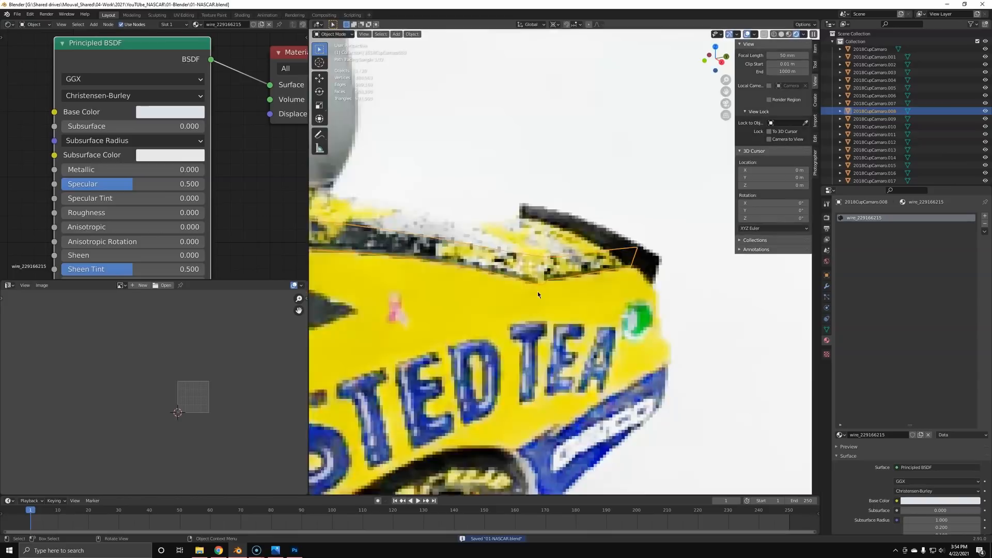
key(KP_0)
scroll(626, 200, up, 6)
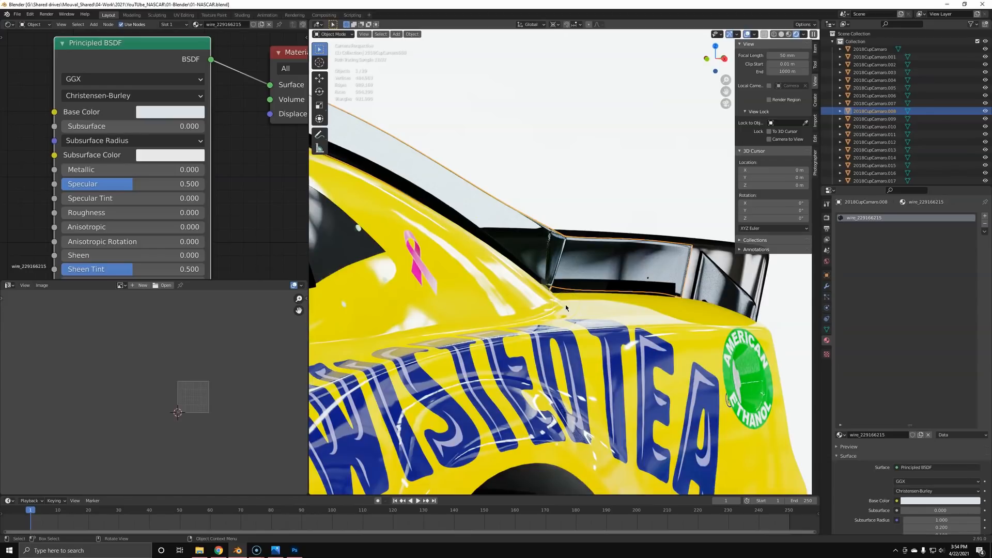
scroll(625, 298, up, 3)
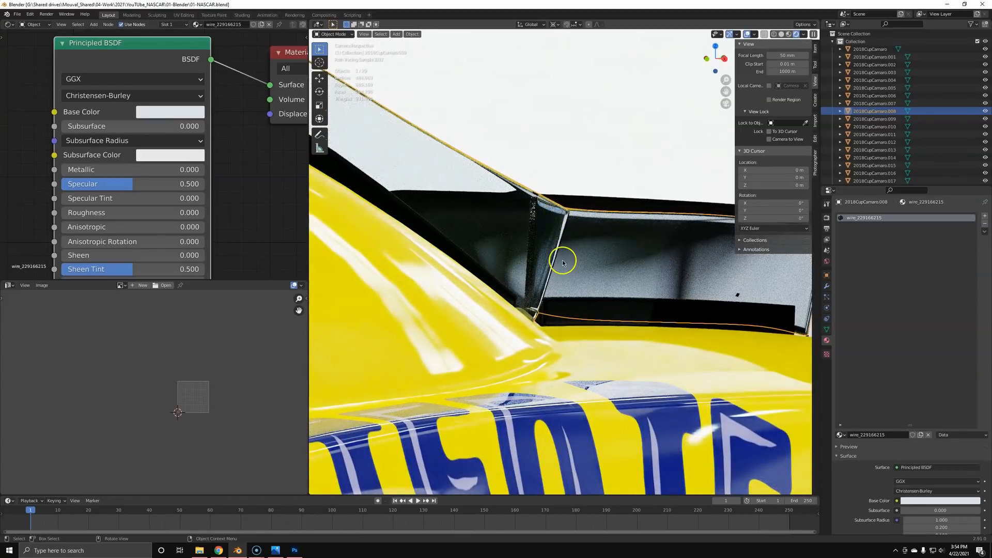
Step: Examine the fin's joint in solid shading, then select the car body and try moving it
click(614, 263)
mouse_move(610, 264)
middle_down()
mouse_move(500, 299)
mouse_move(553, 250)
middle_up()
scroll(501, 299, up, 5)
scroll(491, 258, up, 4)
middle_drag(493, 259, 550, 296)
scroll(450, 285, up, 1)
scroll(452, 286, down, 1)
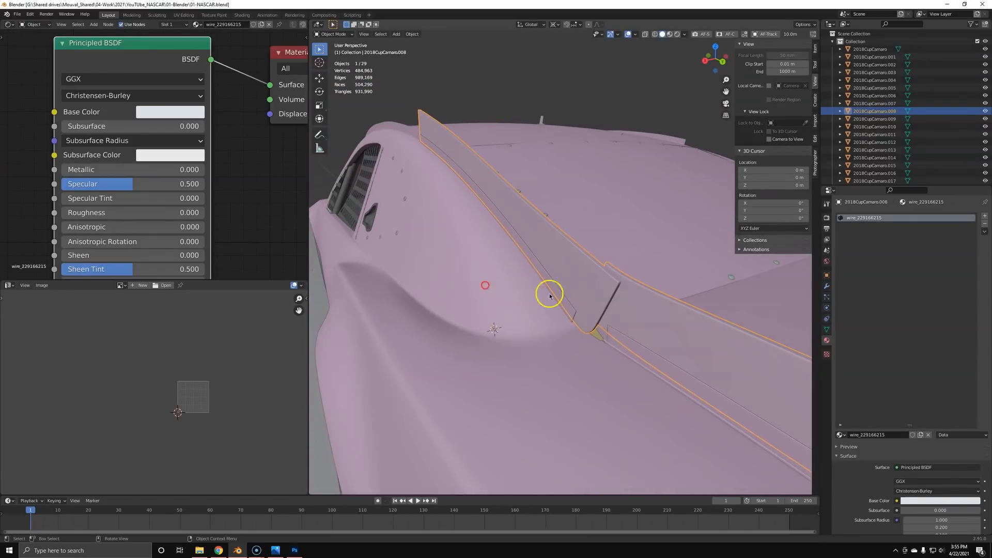
click(571, 310)
scroll(571, 311, down, 5)
click(570, 282)
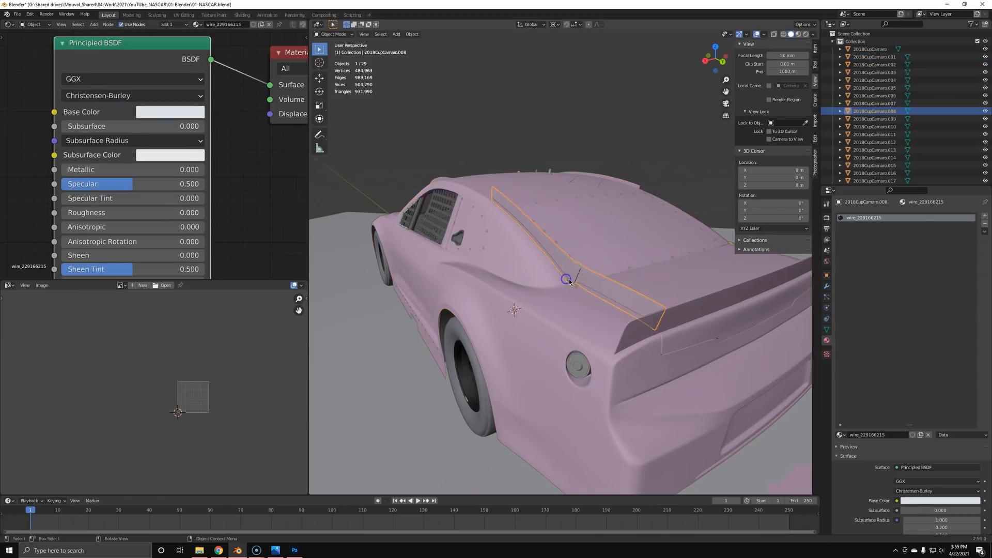
click(587, 292)
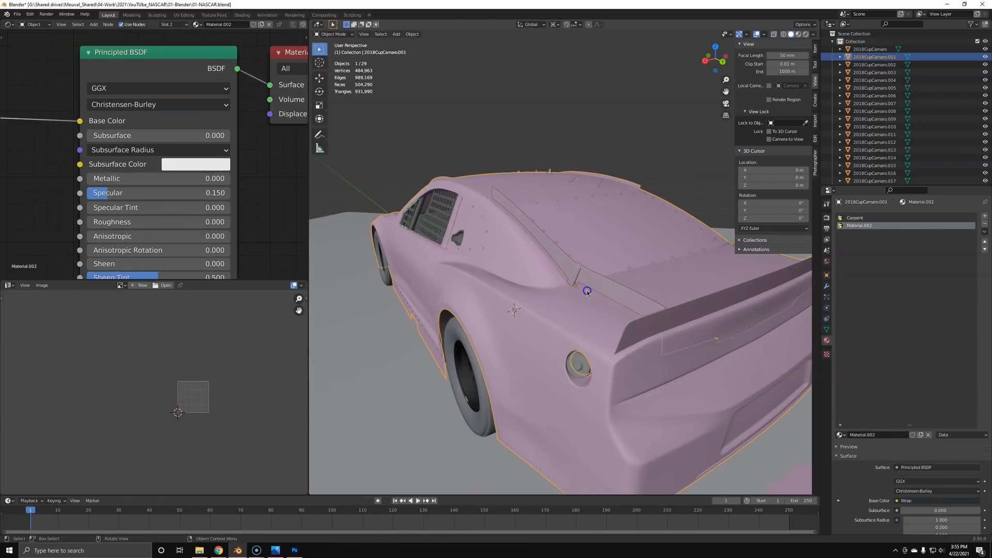
key(g)
right_click(534, 310)
Step: Examine the side fin and rear spoiler in material preview from several angles and try moving the car body
middle_drag(573, 281, 614, 271)
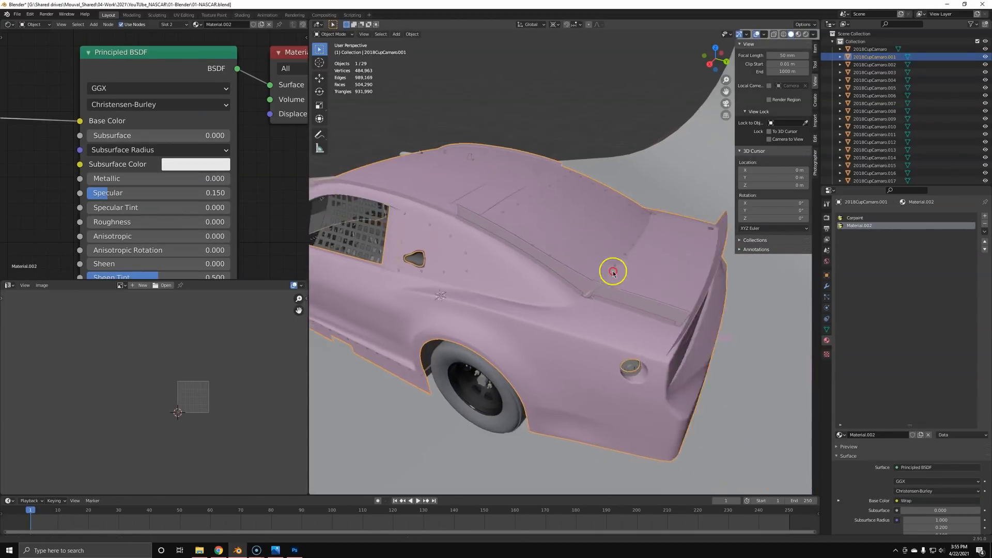
scroll(612, 272, up, 5)
key(z)
click(596, 313)
mouse_move(595, 314)
middle_down()
mouse_move(640, 190)
mouse_move(466, 329)
middle_up()
middle_drag(562, 335, 622, 305)
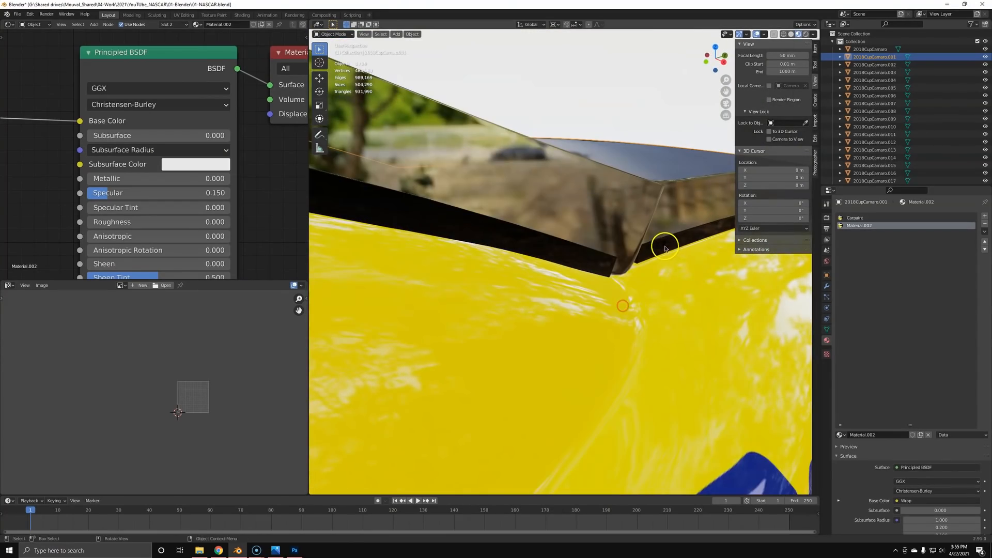
scroll(658, 337, down, 8)
middle_drag(657, 337, 575, 302)
scroll(564, 336, up, 5)
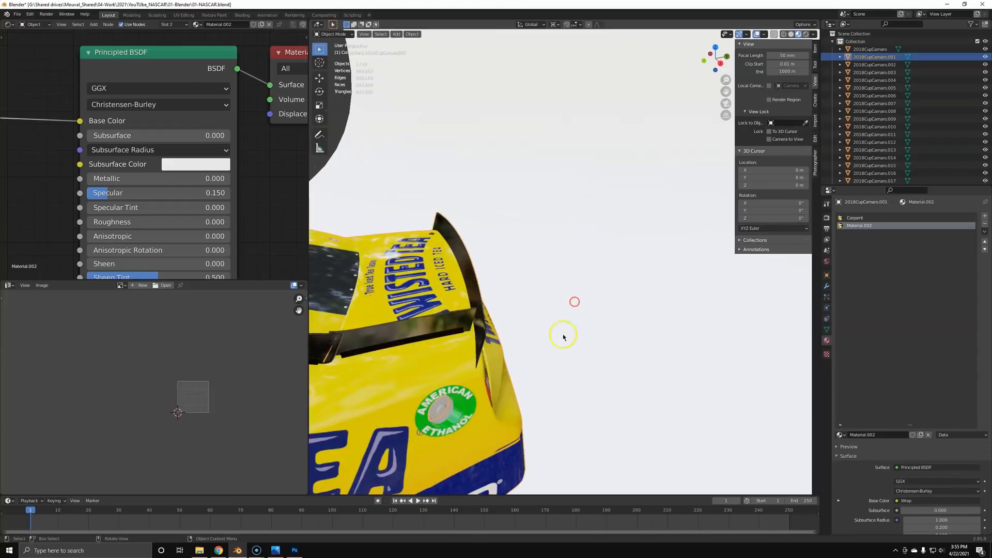
middle_drag(565, 337, 595, 295)
click(580, 243)
middle_drag(580, 244, 459, 275)
key(g)
right_click(476, 117)
middle_drag(519, 180, 622, 193)
Step: Compare the model's rear spoiler with the reference photo of the blue number 3 Camaro
key(alt+Tab)
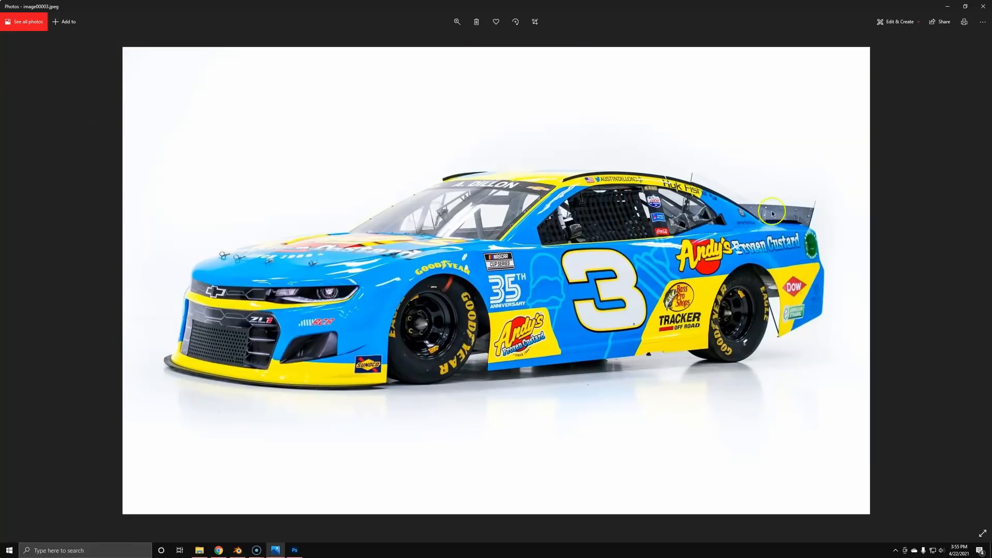
key(alt+Tab)
middle_drag(538, 228, 540, 292)
key(alt+Tab)
key(alt+Tab)
Step: In Edit Mode, select the face loop along the rear spoiler's upper edge and grow the selection two steps
click(540, 293)
middle_drag(540, 293, 541, 265)
key(Tab)
alt+click(536, 258)
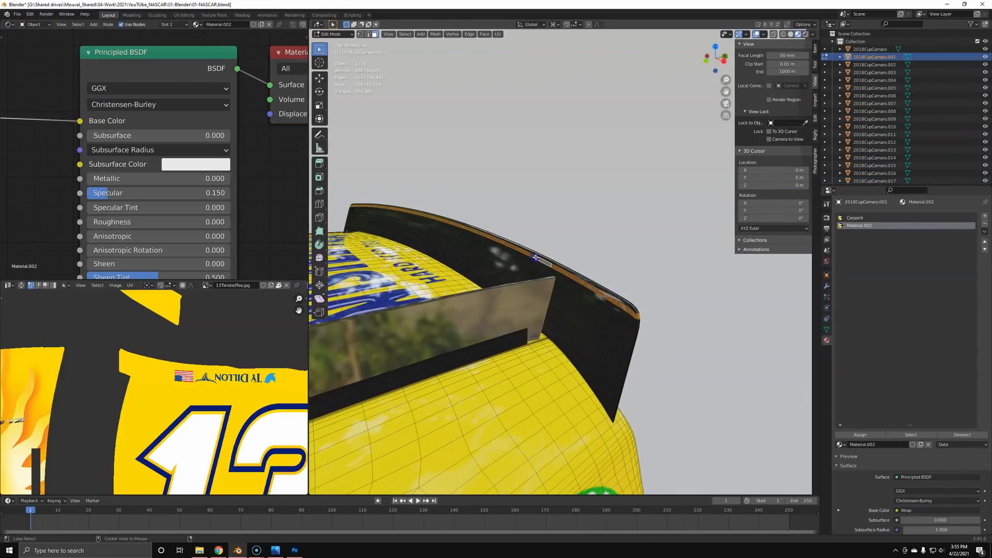
key(ctrl+KP_Add)
key(ctrl+KP_Add)
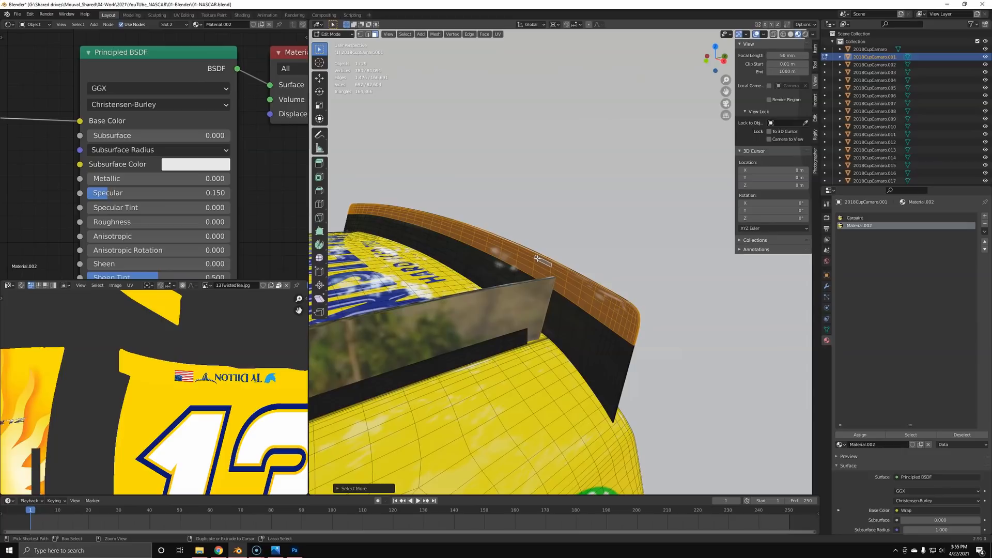
key(ctrl+KP_Add)
alt+click(583, 279)
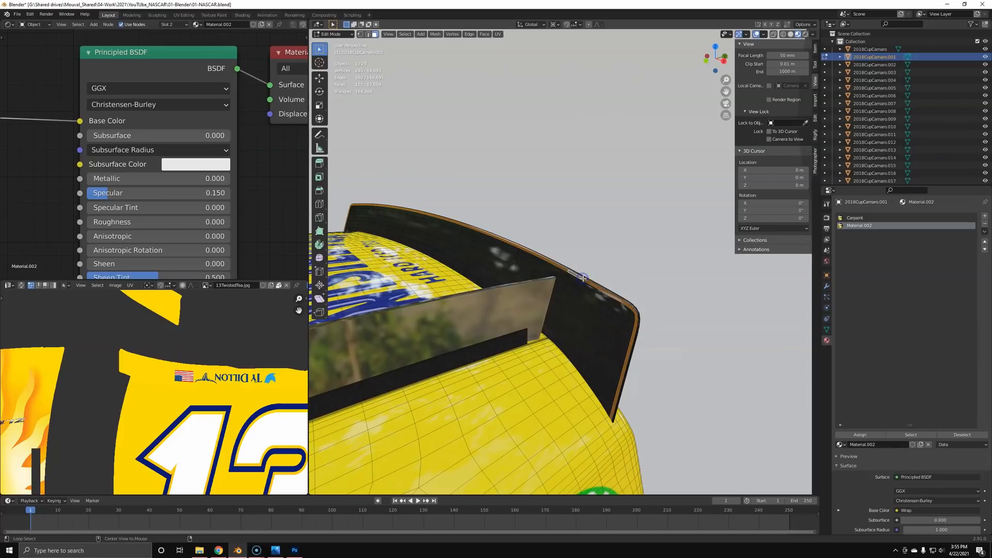
alt+click(595, 290)
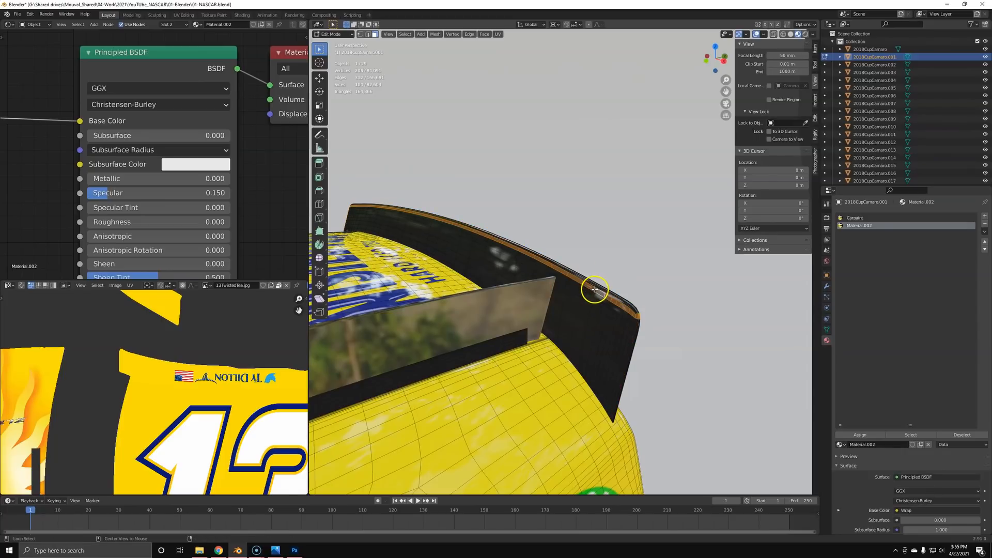
key(ctrl+KP_Add)
key(ctrl+KP_Add)
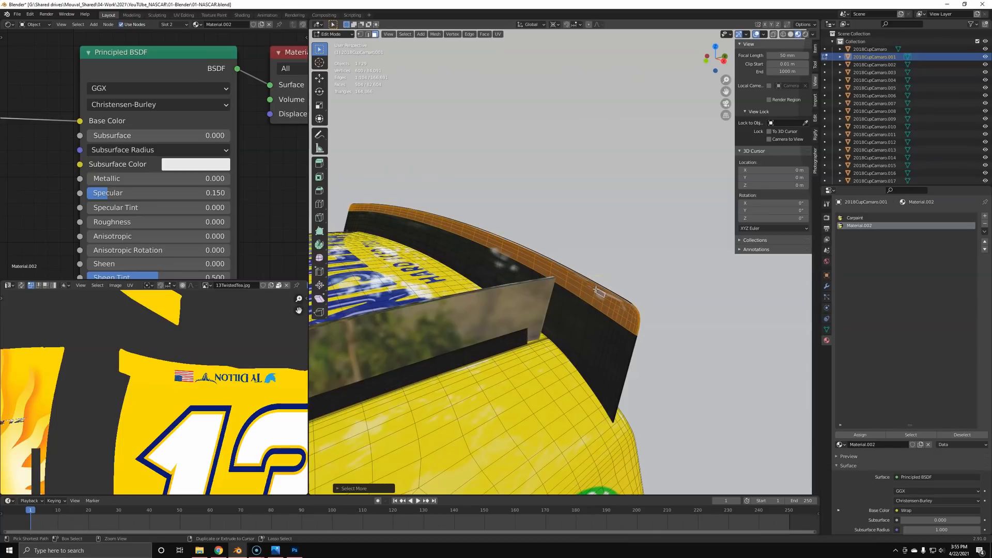
Step: Select the transparent side fin in Object Mode and rename its material as Glass
key(Tab)
click(504, 309)
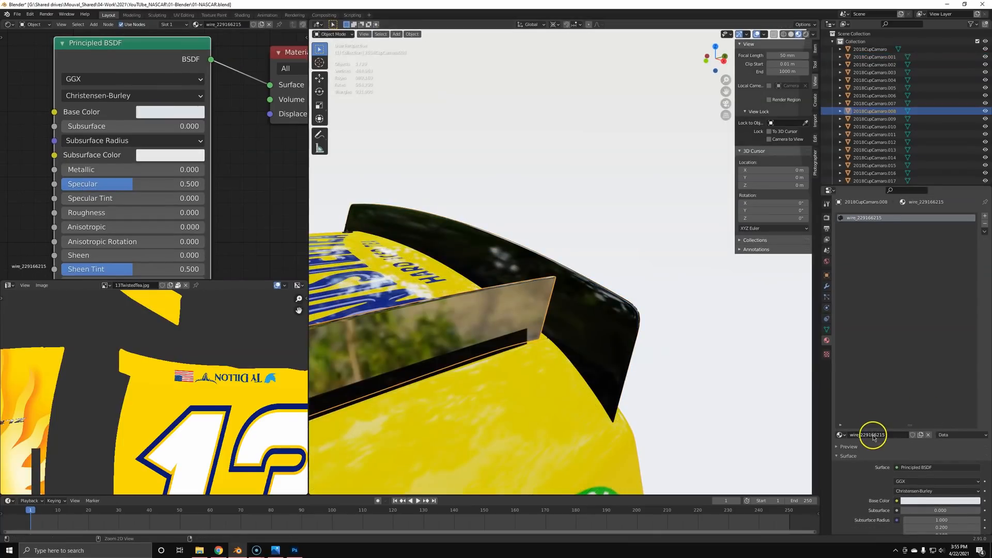
click(876, 437)
text(Glass)
key(Return)
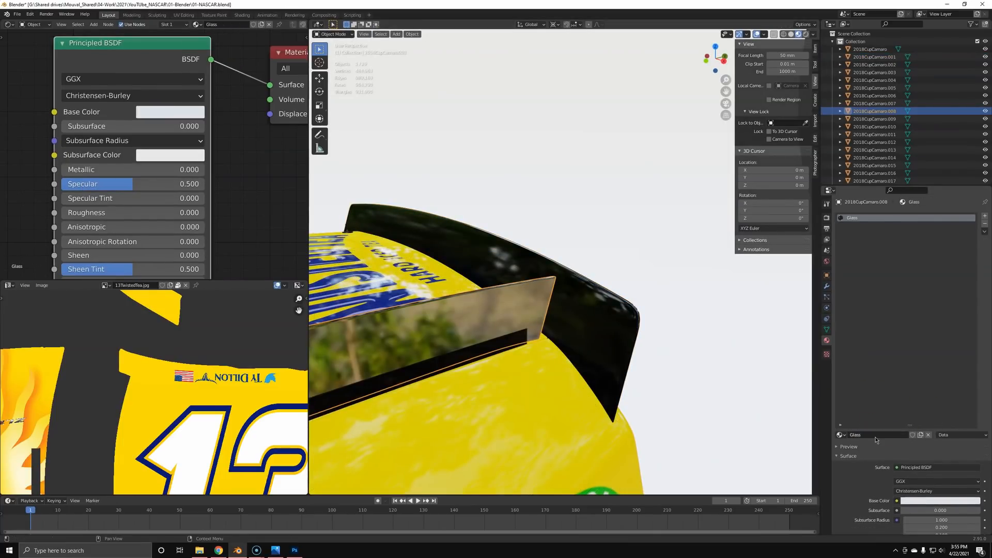
Step: Return to editing the car body and add the Glass material in a new third material slot
click(603, 300)
key(Tab)
click(984, 216)
click(841, 445)
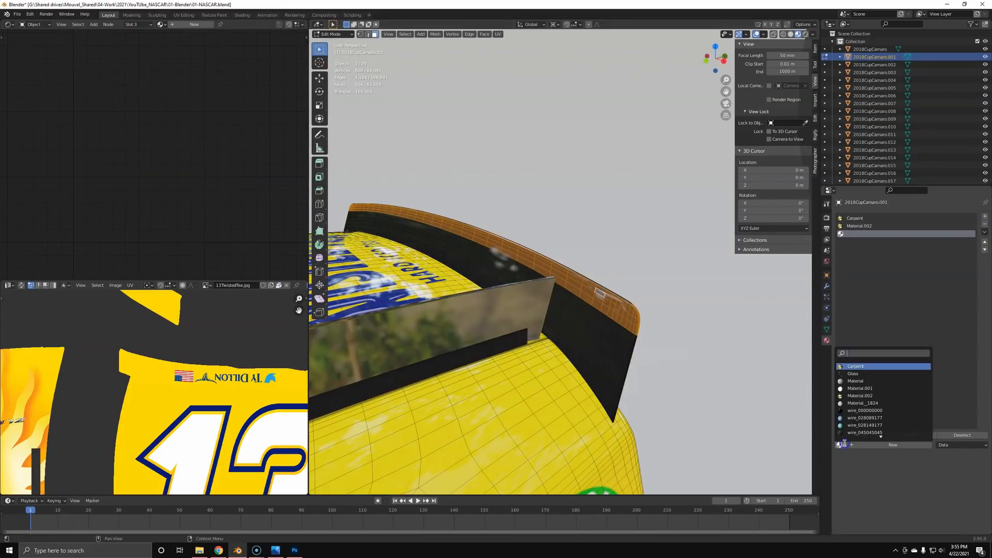
click(853, 373)
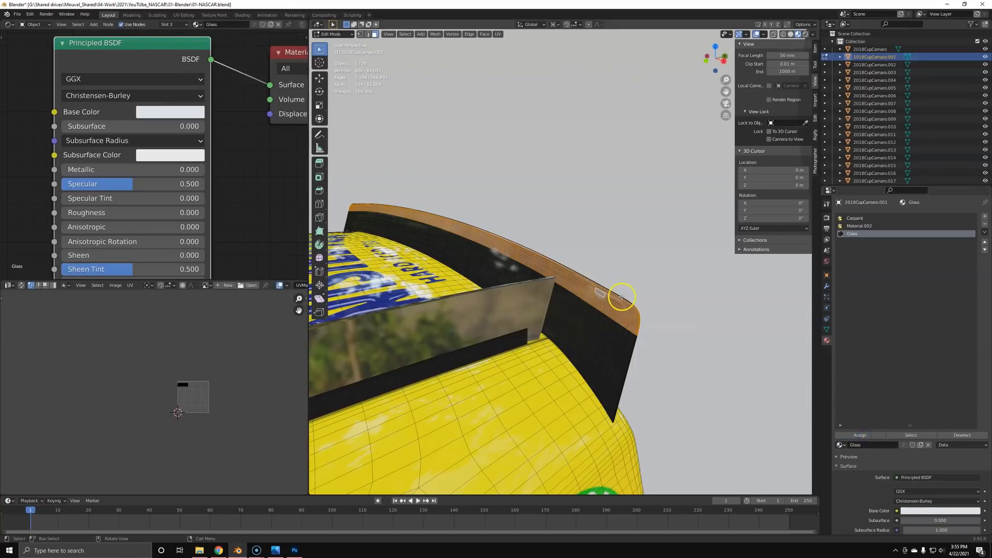
Step: Extend the selection over the spoiler's full upper band in the right-side wireframe view and assign the Glass material to it
scroll(621, 300, up, 3)
middle_drag(621, 304, 609, 305)
key(b)
drag(522, 399, 492, 413)
mouse_move(503, 403)
middle_down()
mouse_move(598, 335)
mouse_move(643, 354)
mouse_move(458, 244)
mouse_move(602, 266)
mouse_move(554, 288)
mouse_move(565, 314)
middle_up()
key(z)
click(560, 262)
key(KP_1)
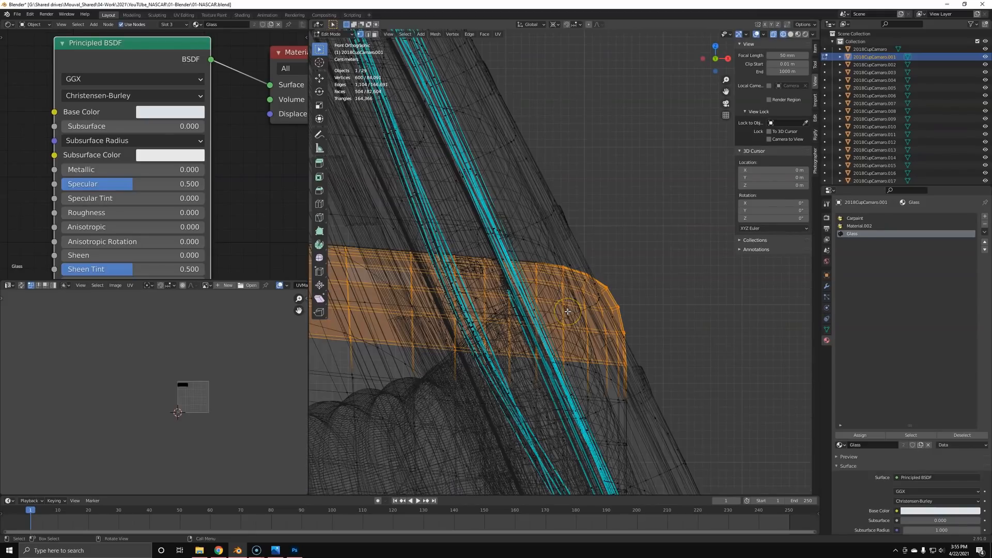
key(KP_3)
scroll(673, 264, down, 5)
key(b)
drag(516, 164, 690, 273)
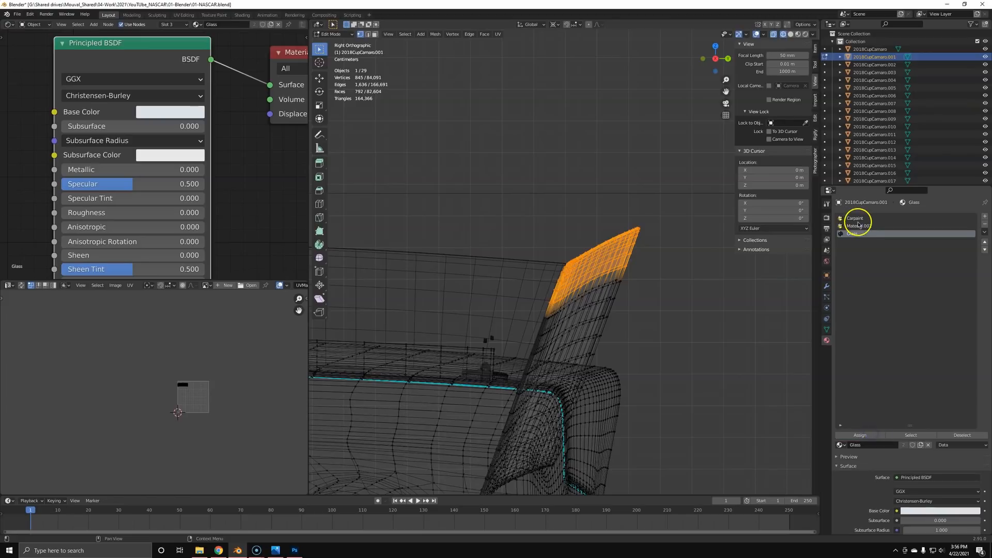
Step: Rename the car body's Material.002 as Carpaint_LowSpec and leave Edit Mode
click(855, 219)
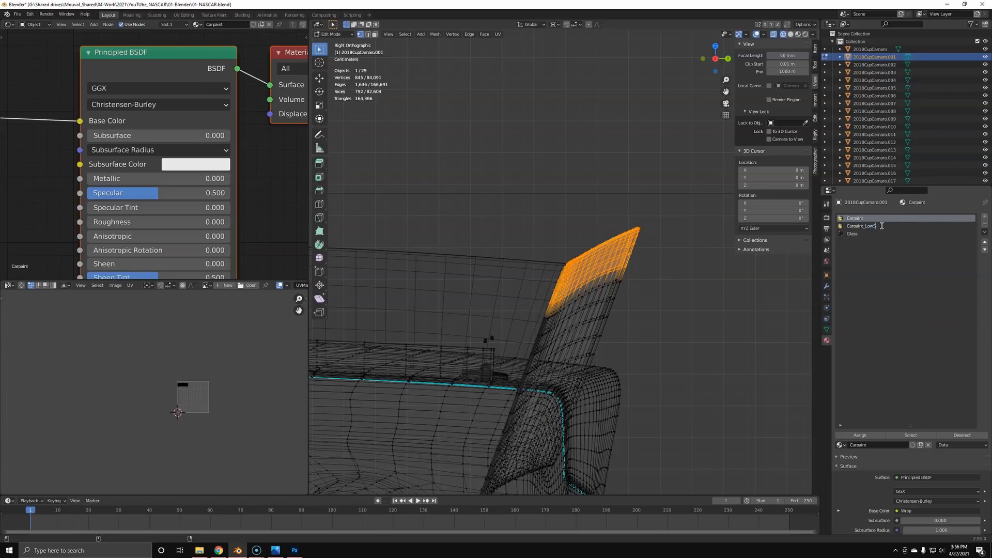
middle_drag(629, 268, 574, 282)
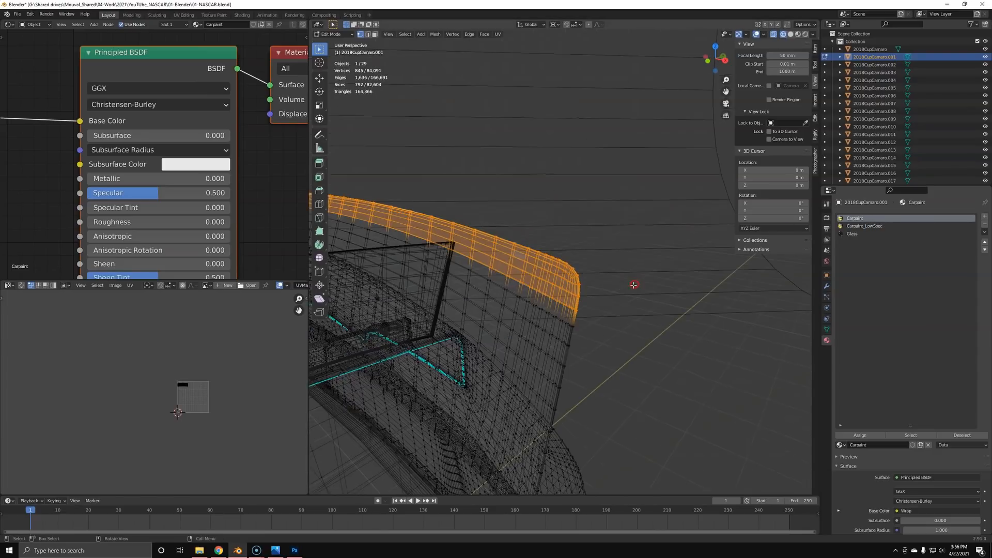
key(Tab)
Step: Check the glass spoiler band and the whole car in the rendered camera view, then return to solid shading
key(z)
click(562, 228)
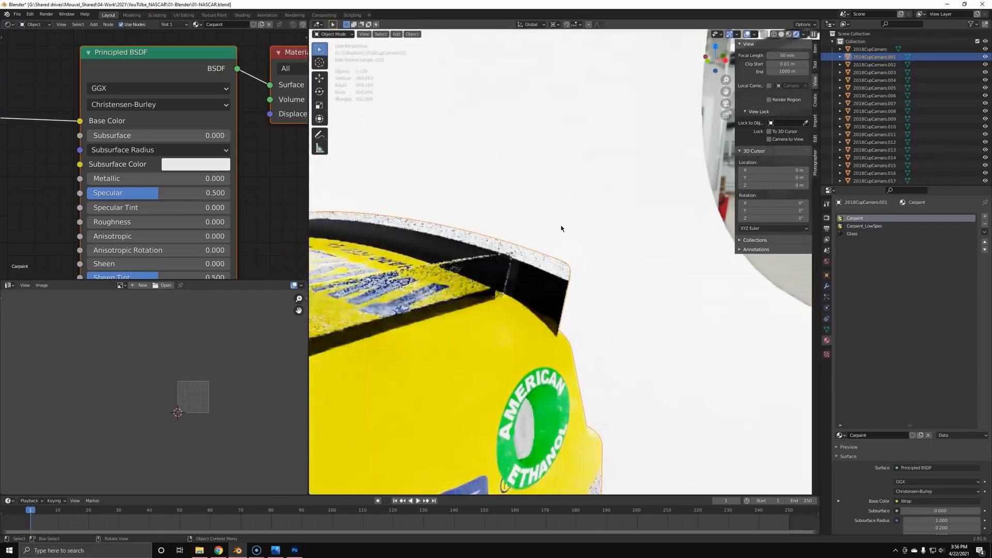
key(KP_0)
scroll(615, 233, down, 6)
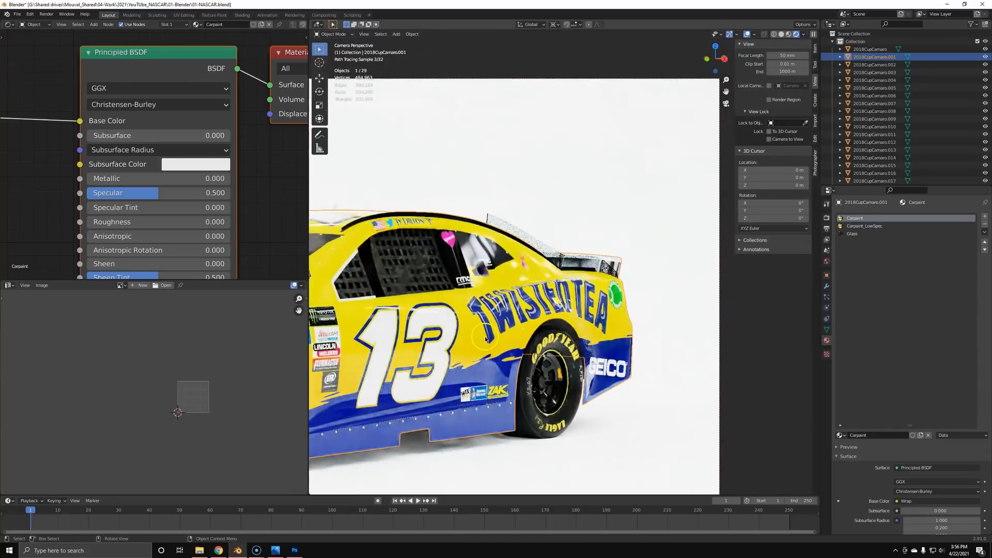
mouse_move(486, 339)
shift+middle_down()
mouse_move(621, 308)
mouse_move(683, 331)
shift+middle_up()
scroll(672, 333, down, 3)
key(z)
click(614, 365)
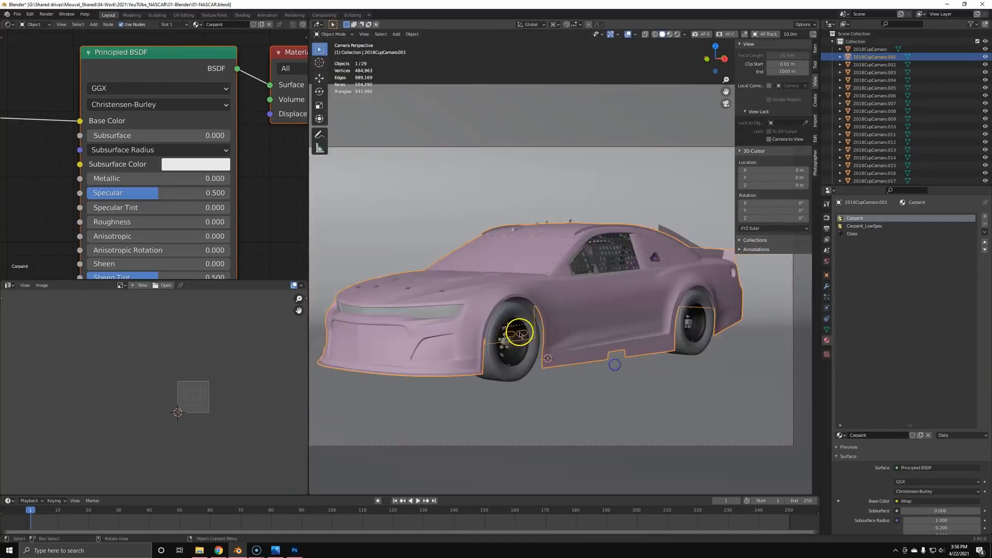
Step: Look up the car's front splitter in the reference photo and return to the model
middle_drag(527, 315, 546, 324)
key(alt+Tab)
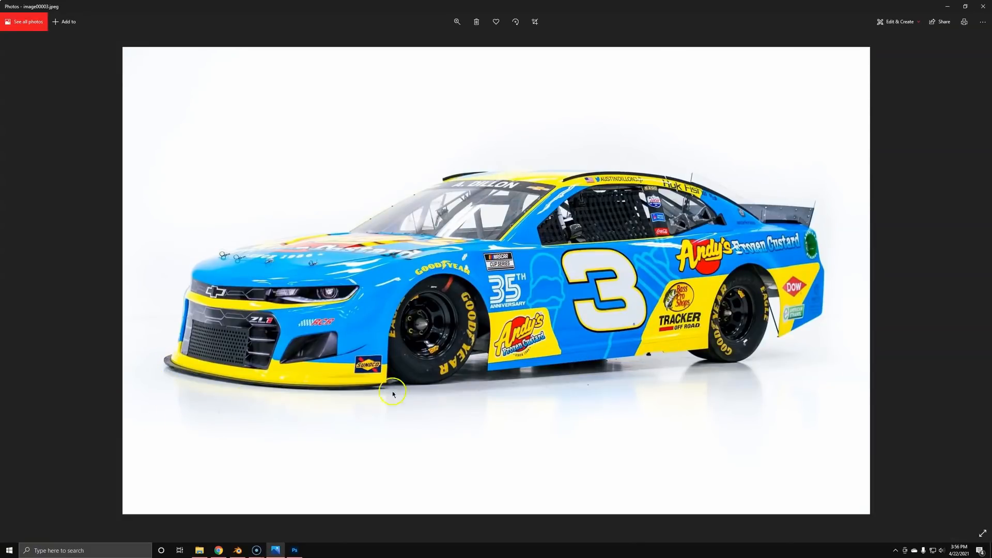
key(alt+Tab)
Step: Separate the linked front splitter lip from the car body into its own object and select it in Object Mode
shift+middle_drag(618, 348, 592, 367)
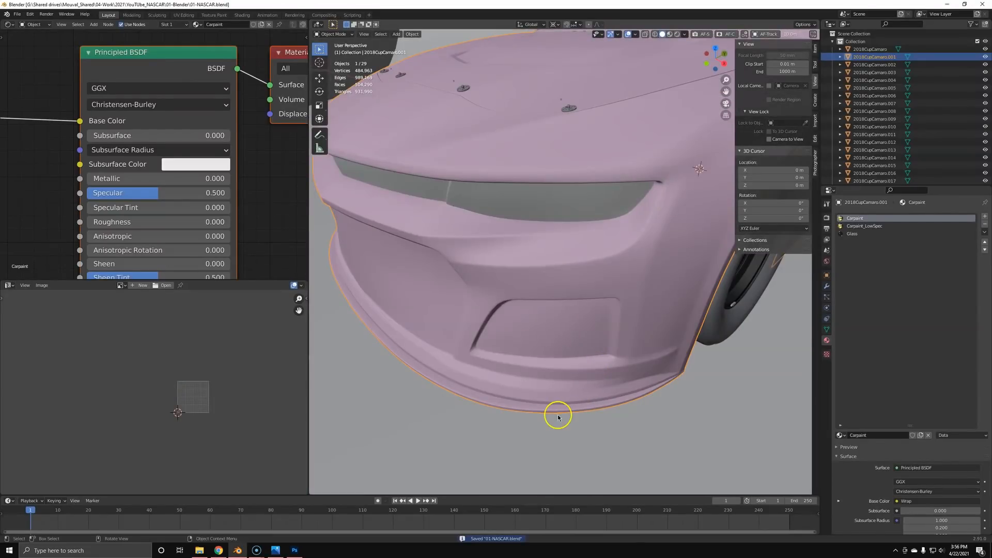
key(Tab)
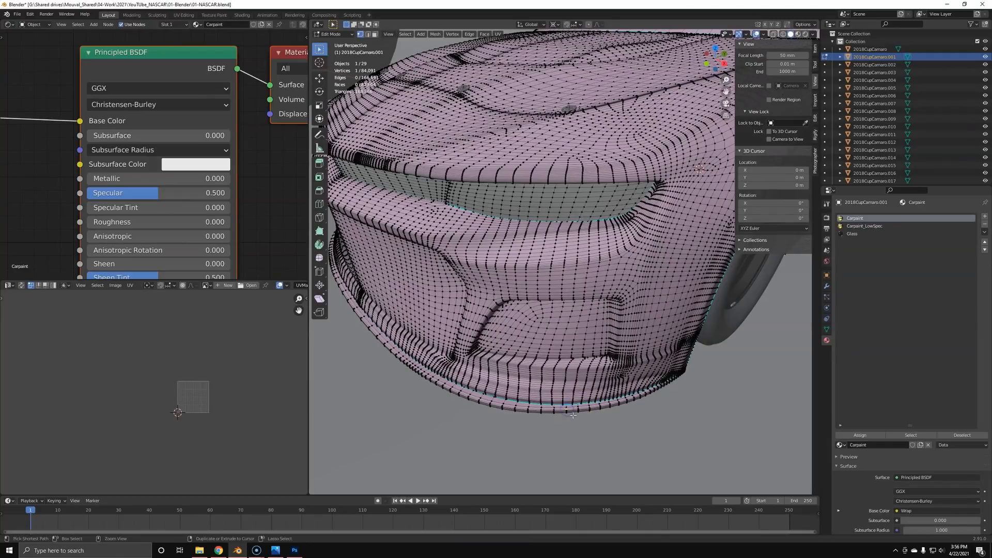
key(ctrl+l)
key(p)
click(523, 370)
key(Tab)
click(500, 406)
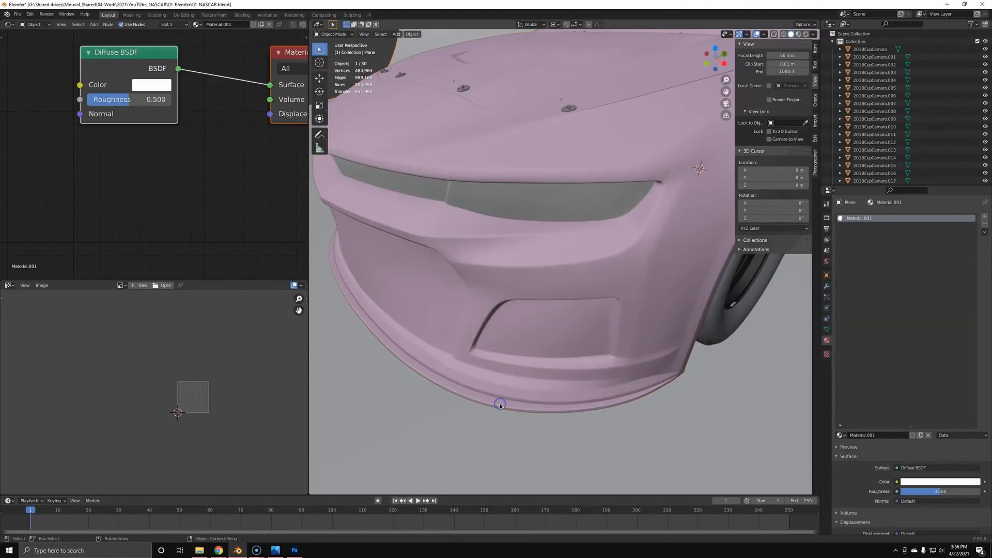
Step: Remove the splitter's inherited material slots and give it a single new material named Carbon
click(985, 225)
click(985, 225)
click(985, 225)
click(884, 436)
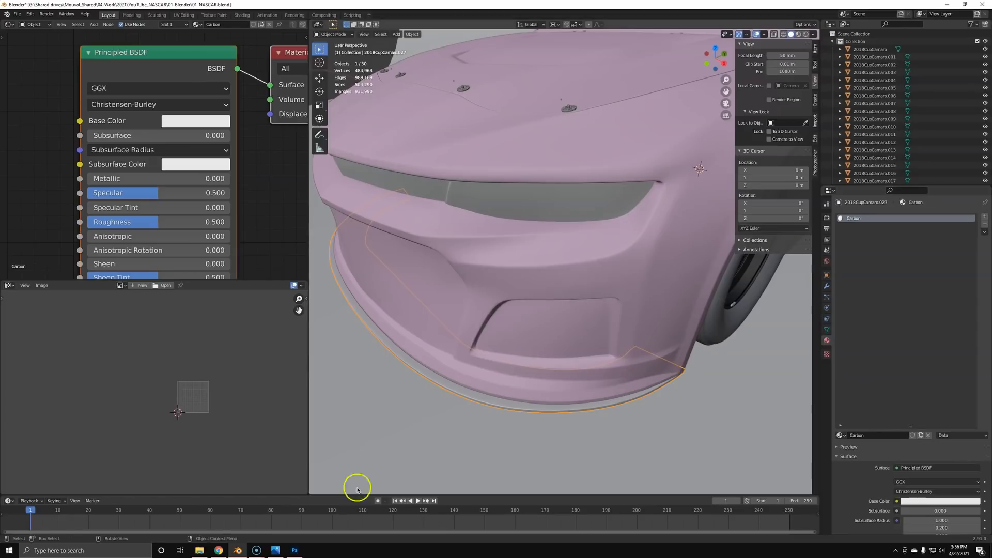
Step: Switch to Chrome and open textures.com in a new tab
click(206, 550)
click(206, 552)
click(220, 550)
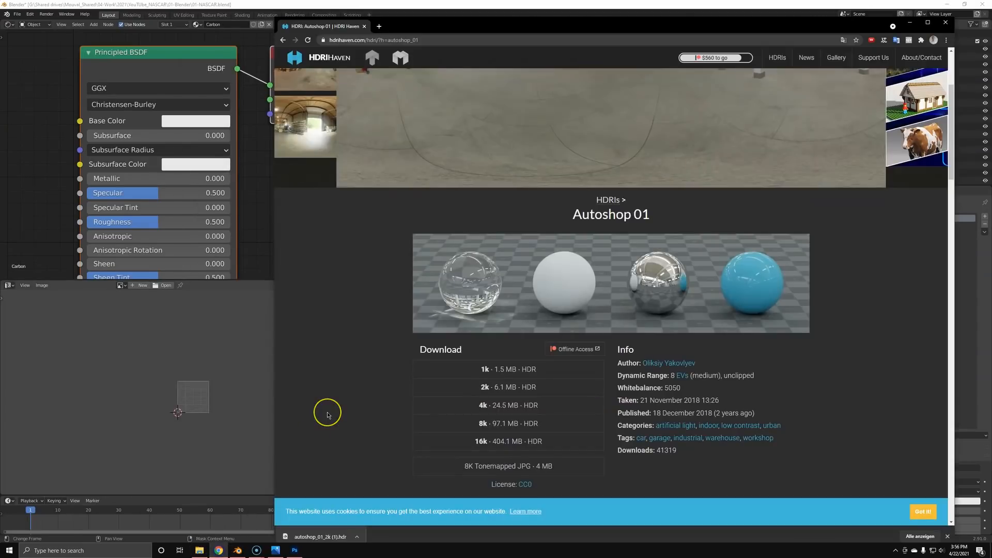
key(ctrl+t)
text(textures.com)
key(Return)
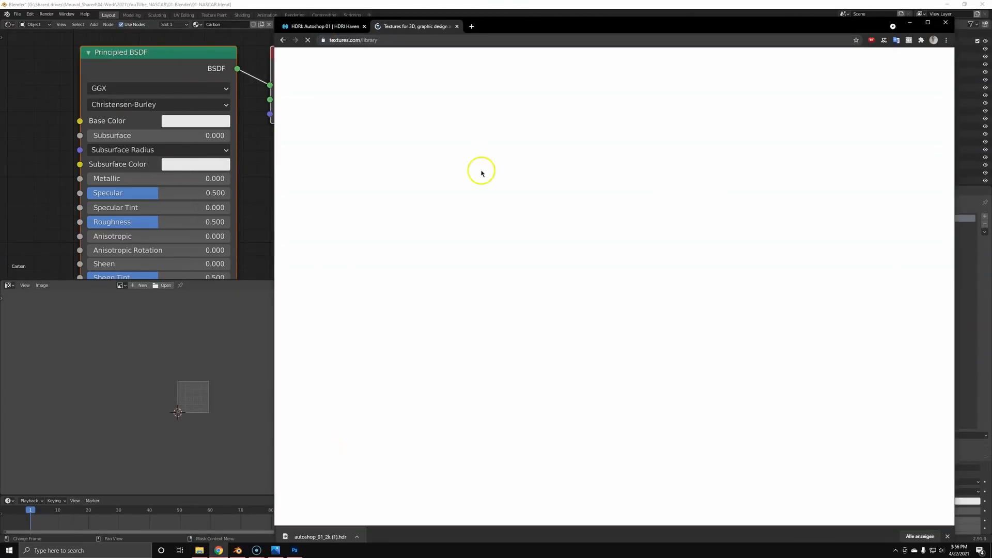
Step: Search the texture library for carbon and open the first Carbon Fiber material
click(569, 99)
text(ca)
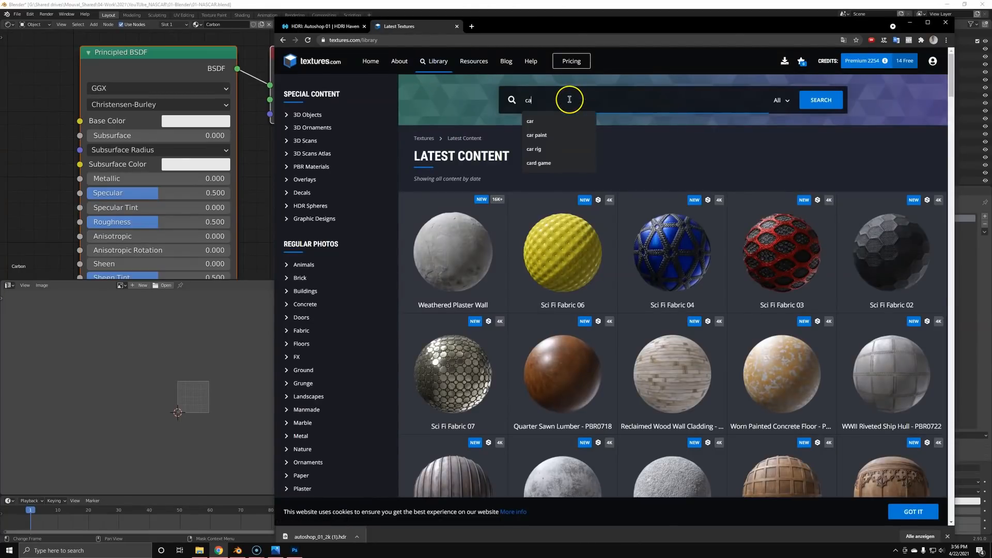
text(rbon)
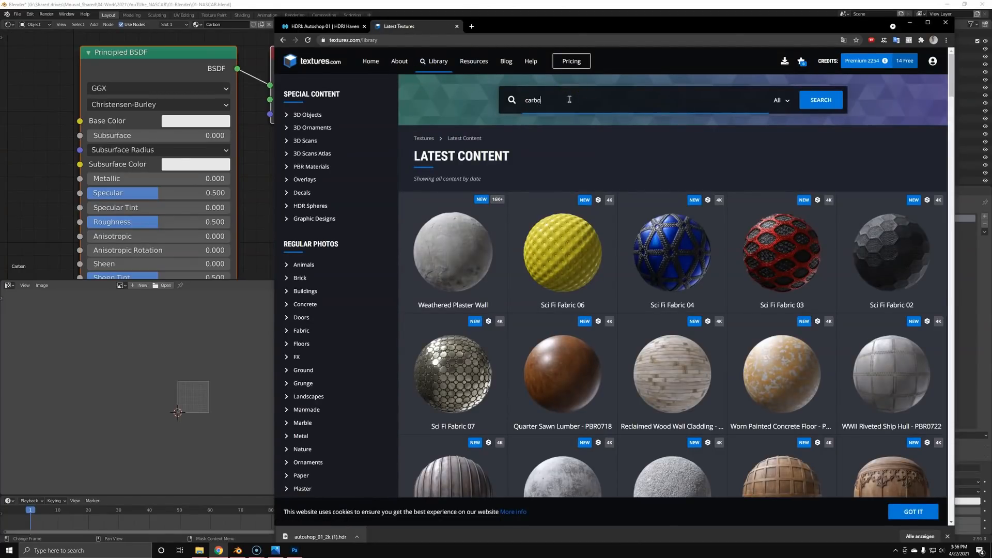
key(Return)
click(471, 361)
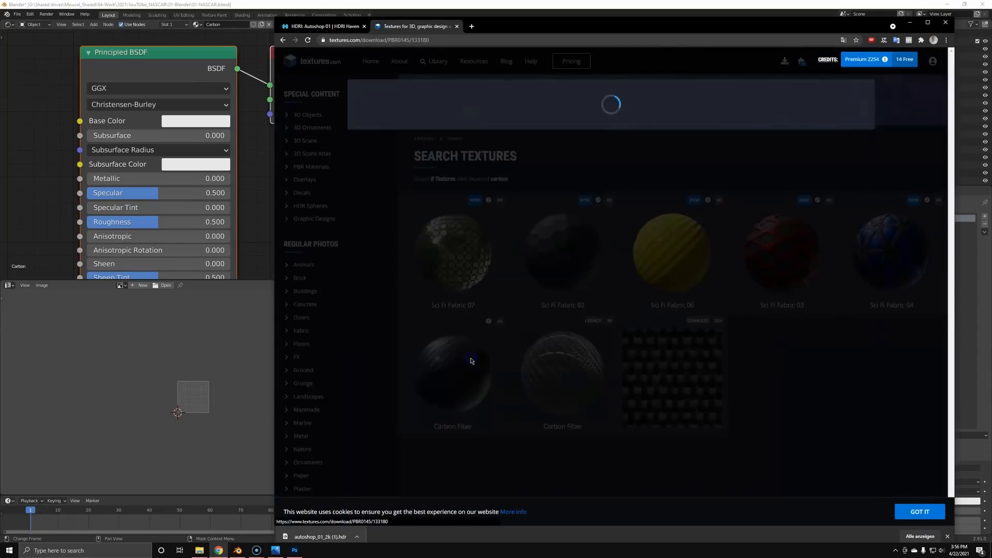
Step: Download the 512x512 carbon fiber normal map, add it to the Carbon material's nodes and connect its color to the shader's Normal input
scroll(524, 350, down, 3)
click(686, 312)
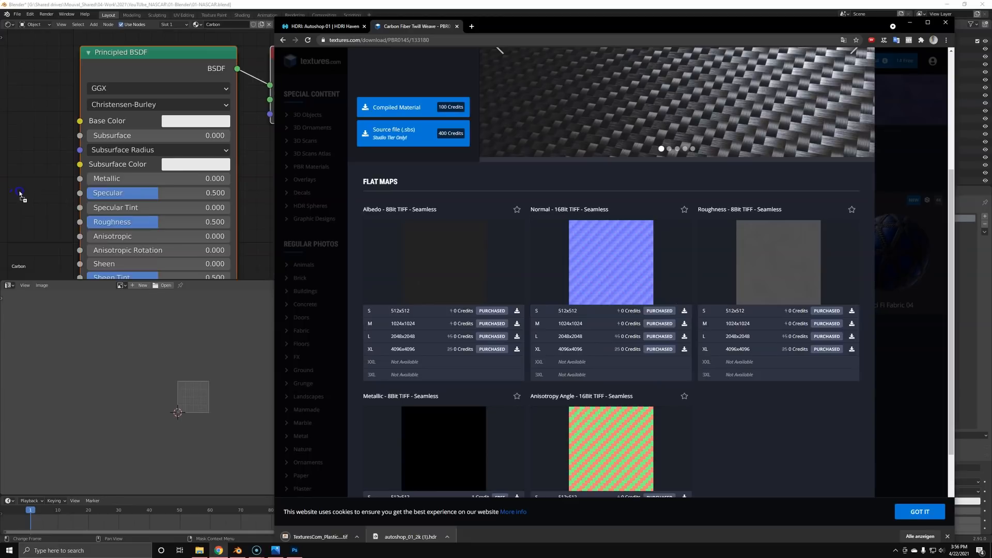
drag(19, 193, 20, 194)
scroll(49, 215, down, 8)
drag(139, 170, 73, 204)
middle_drag(59, 213, 118, 148)
drag(118, 148, 87, 180)
drag(179, 201, 180, 201)
Step: Insert a Normal Map node between the carbon texture and the shader, and set the texture's color space to Non-Color
key(shift+a)
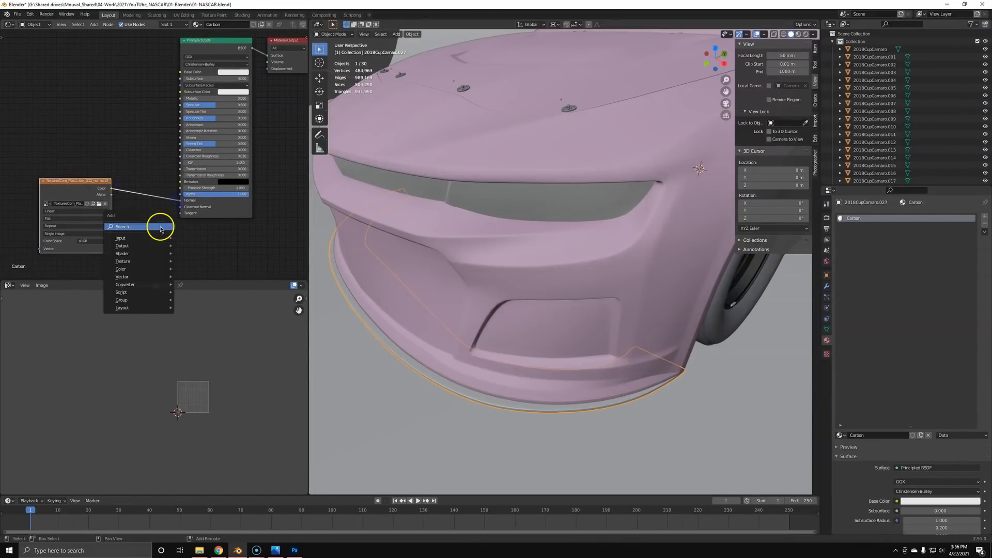
click(160, 227)
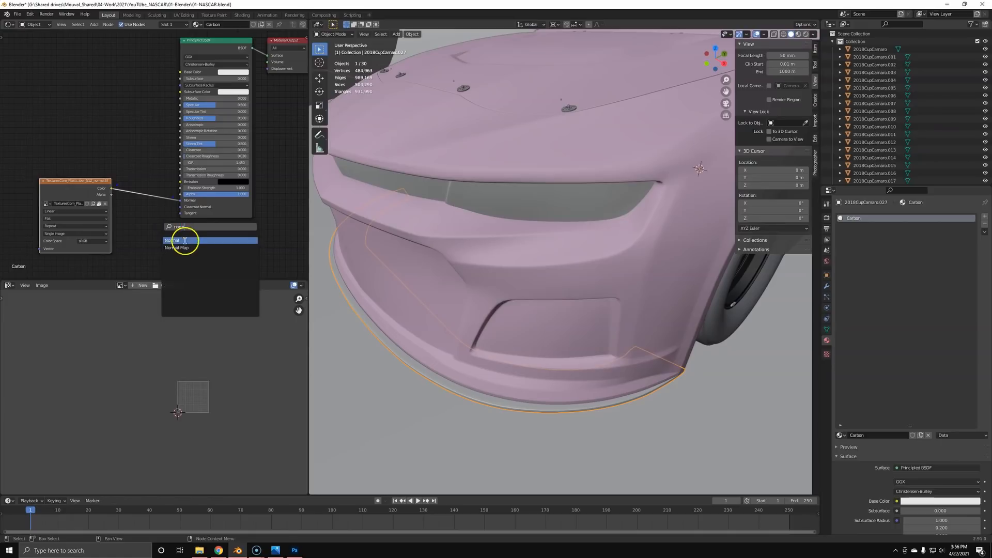
click(177, 247)
click(147, 201)
click(103, 242)
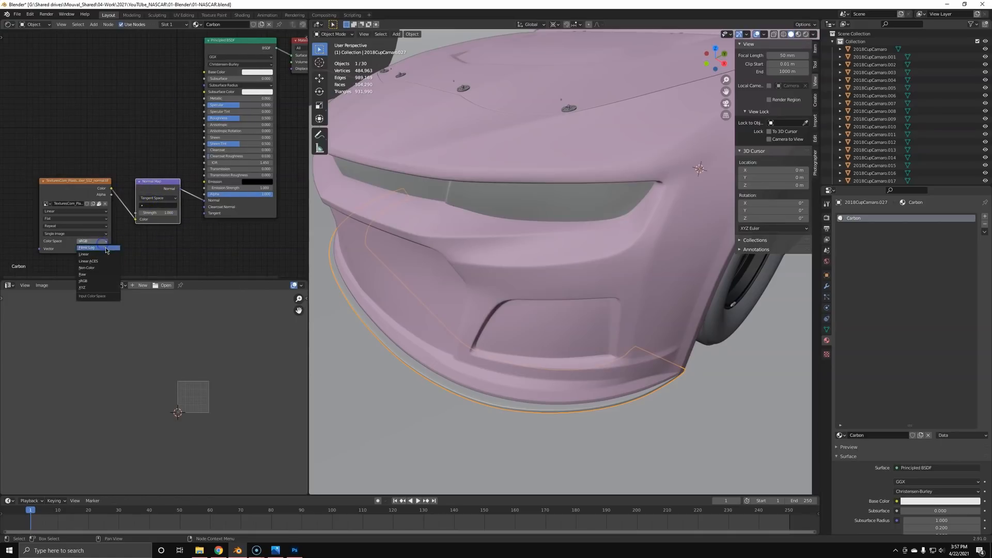
click(86, 268)
scroll(155, 232, up, 2)
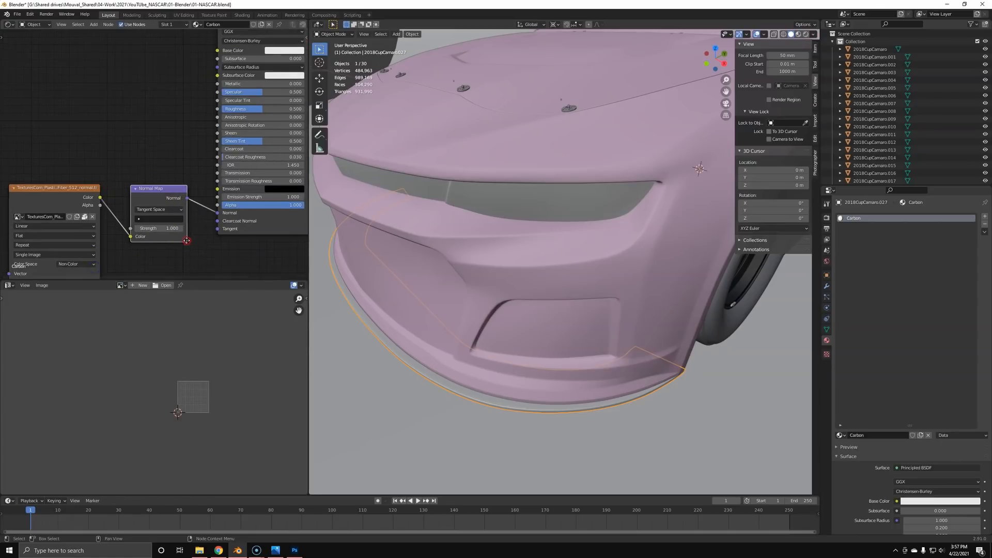
Step: Show the model in Material Preview and isolate the splitter in local view
shift+middle_drag(543, 243, 527, 290)
key(z)
click(532, 337)
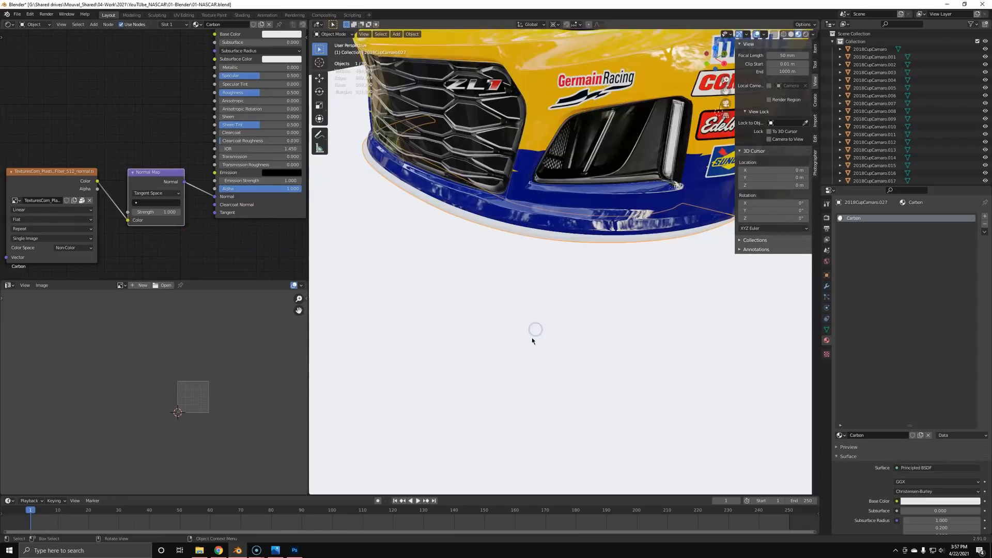
key(KP_Divide)
scroll(514, 251, up, 5)
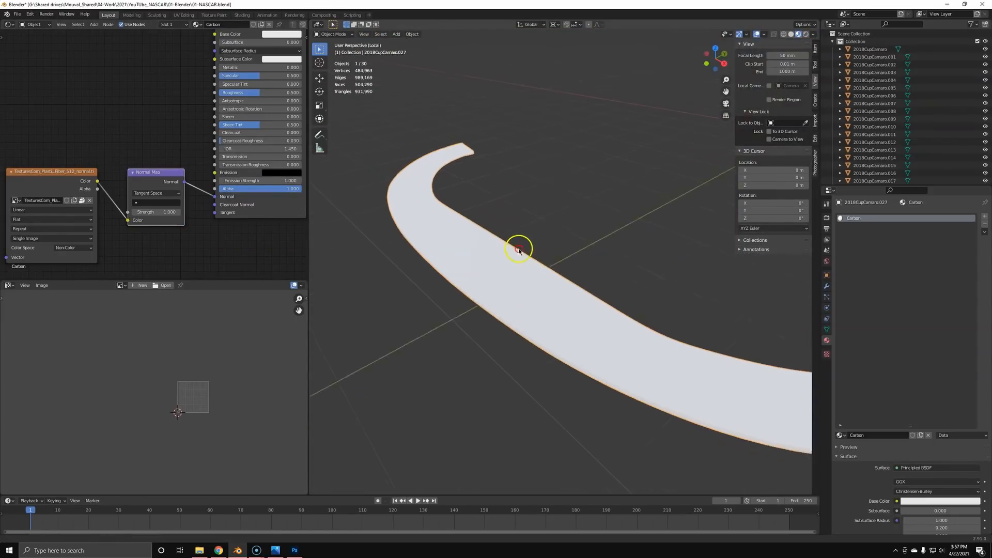
Step: Set the Carbon material's base color to black
middle_drag(130, 79, 68, 105)
click(220, 60)
drag(271, 61, 267, 80)
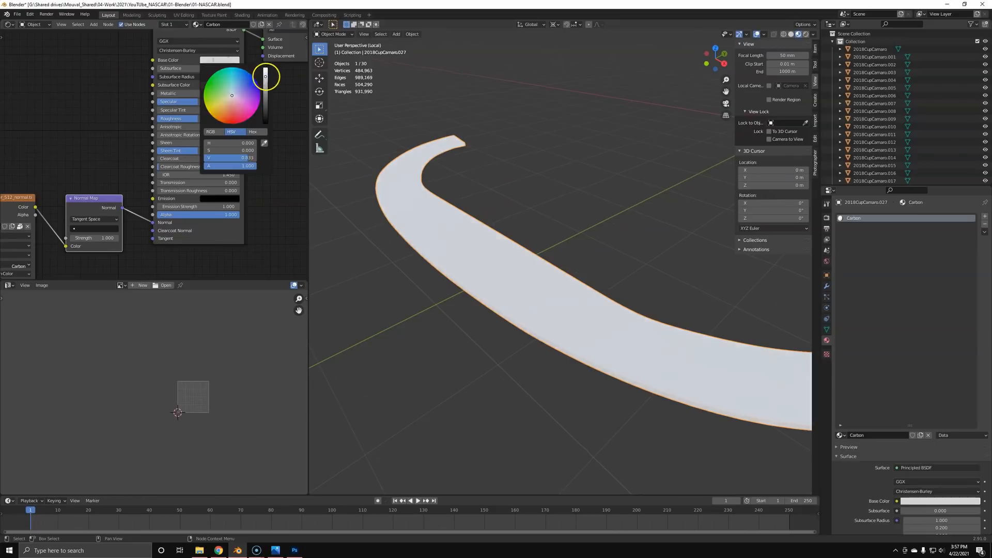
middle_drag(32, 243, 90, 182)
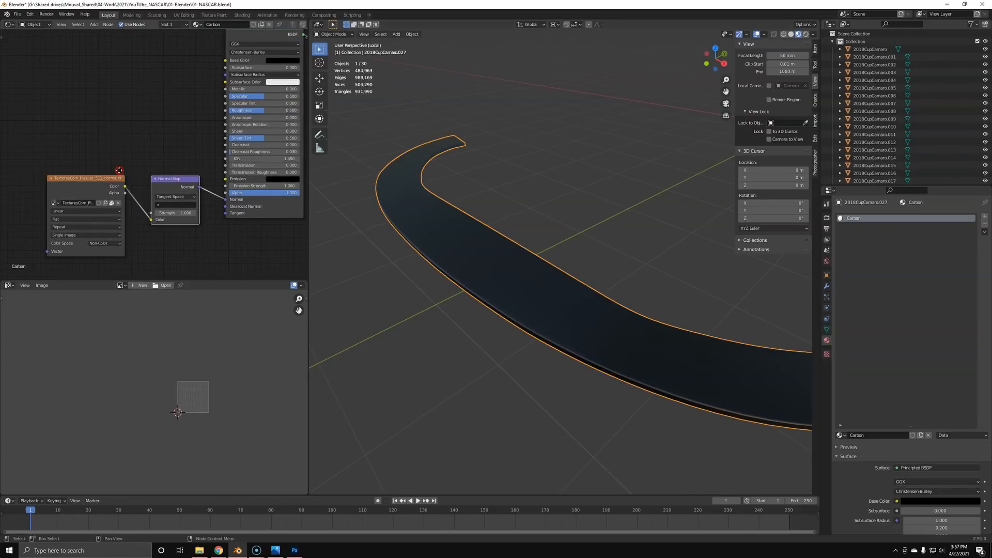
Step: Unwrap the whole splitter mesh with Cube Projection and leave Edit Mode
key(Tab)
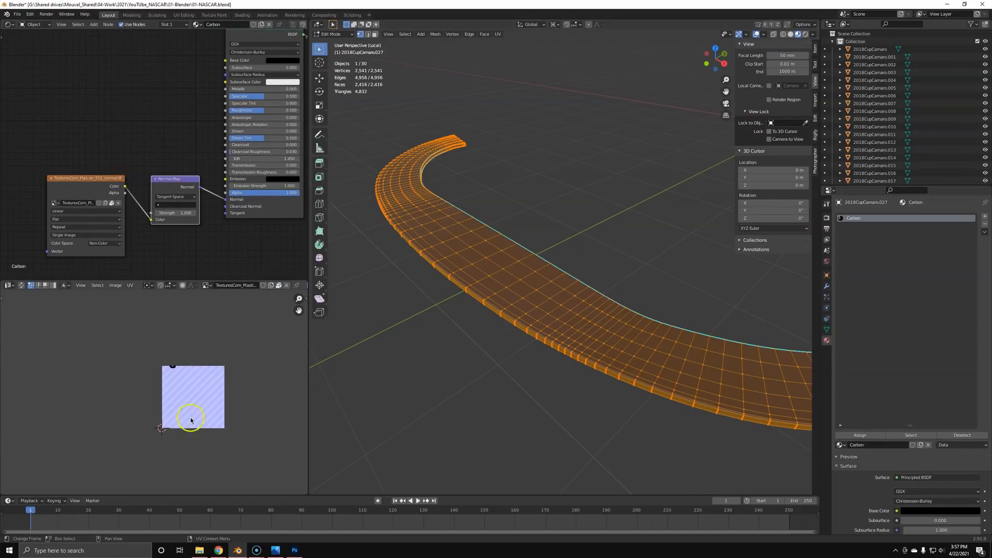
scroll(191, 416, up, 2)
key(u)
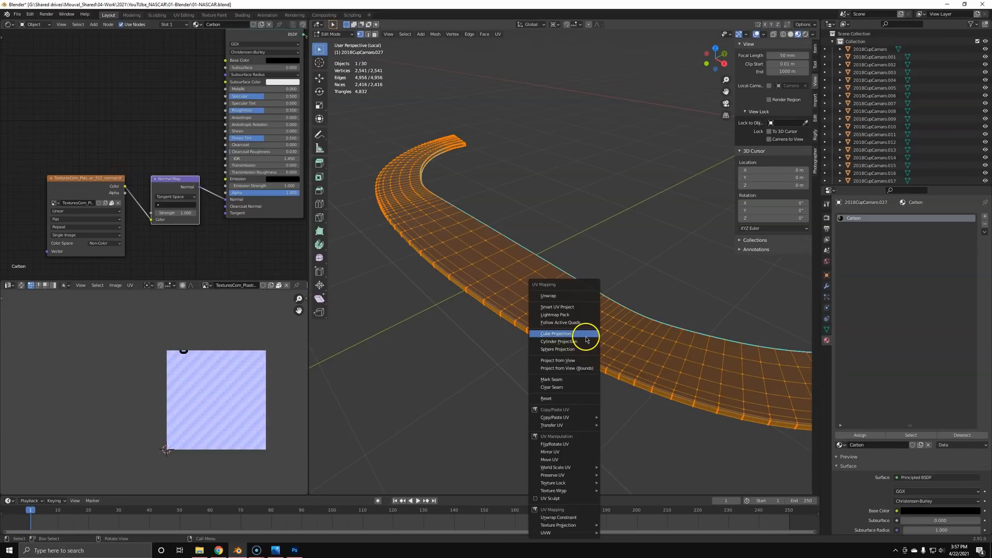
click(582, 334)
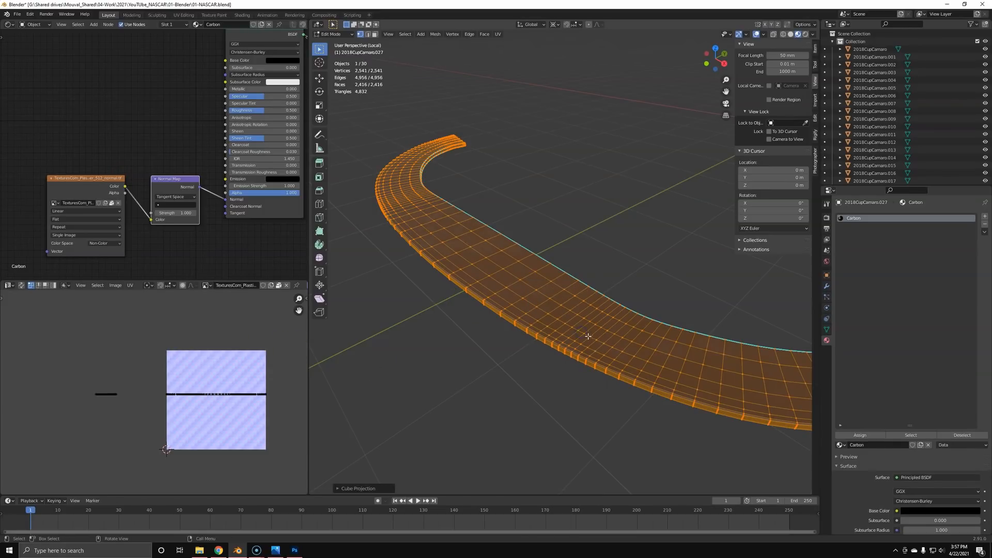
key(Tab)
Step: Apply the splitter's location and inspect its UV layout over the carbon texture
key(ctrl+a)
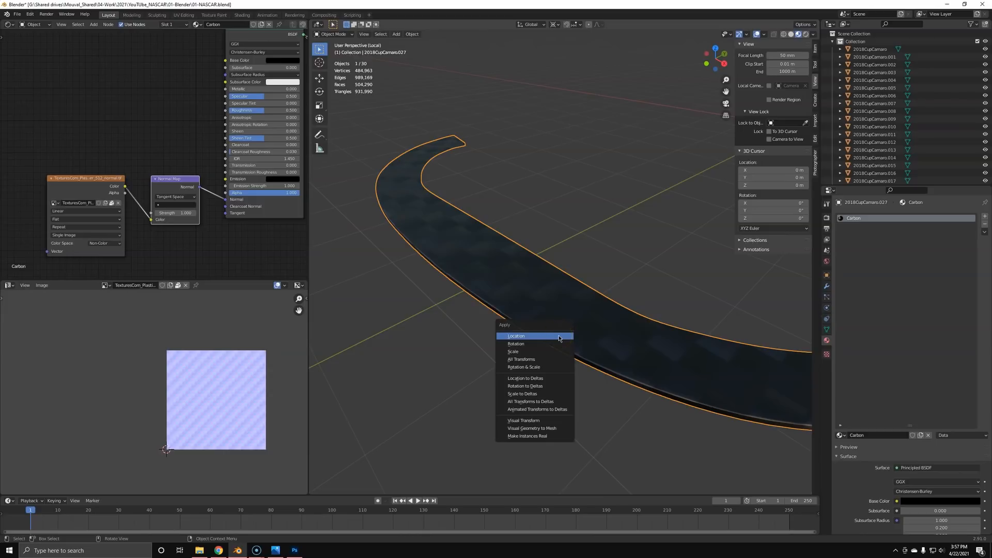
click(559, 339)
middle_drag(476, 288, 494, 255)
key(Tab)
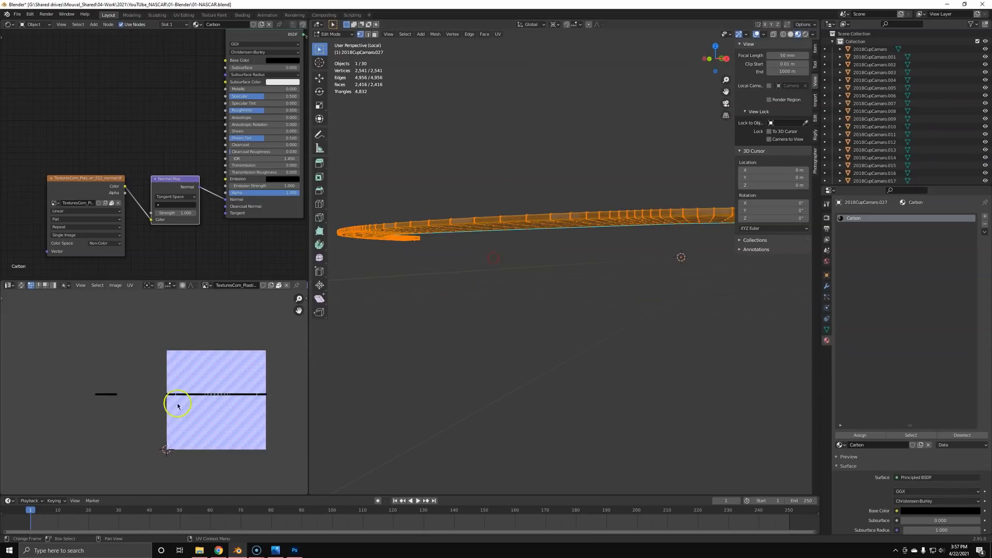
scroll(166, 409, down, 6)
scroll(167, 410, up, 8)
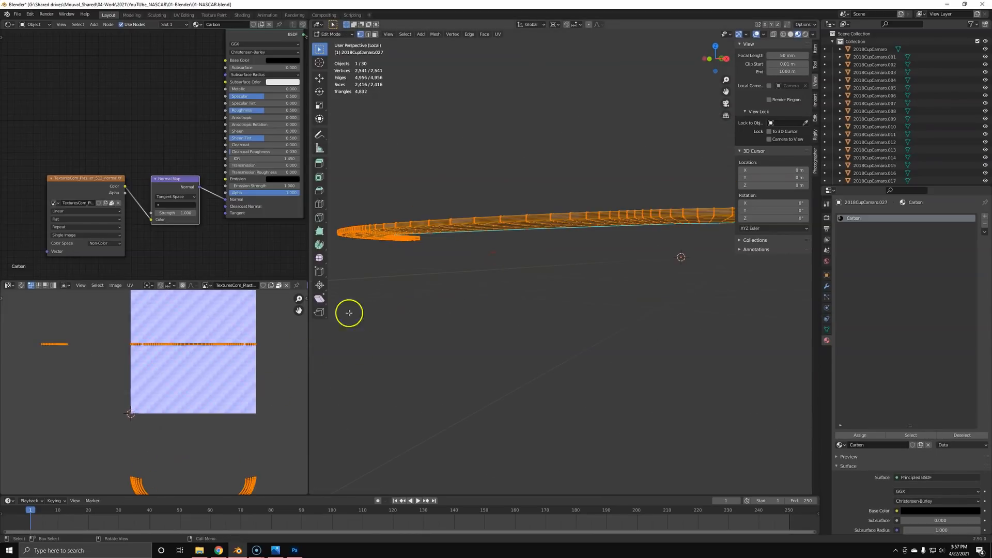
key(Tab)
Step: Add Mapping and Texture Coordinate nodes to the carbon normal texture
middle_drag(484, 256, 492, 302)
click(73, 191)
key(ctrl+t)
middle_drag(14, 207, 204, 167)
Step: Add a Value node and connect it to the mapping scale so the carbon weave repeats more finely
key(shift+a)
click(91, 230)
text(ca)
key(BackSpace)
key(BackSpace)
text(val)
click(118, 243)
click(78, 239)
drag(121, 234, 159, 235)
Step: Set the Carbon material's Clearcoat to 2
middle_drag(146, 178, 26, 181)
middle_drag(225, 195, 75, 204)
scroll(181, 177, up, 3)
middle_drag(176, 156, 173, 189)
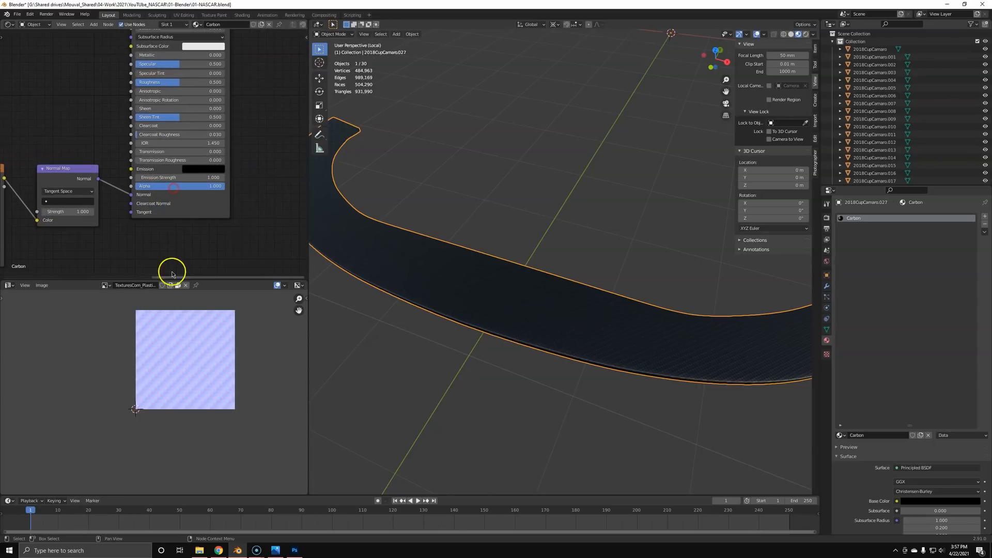
click(165, 126)
text(2)
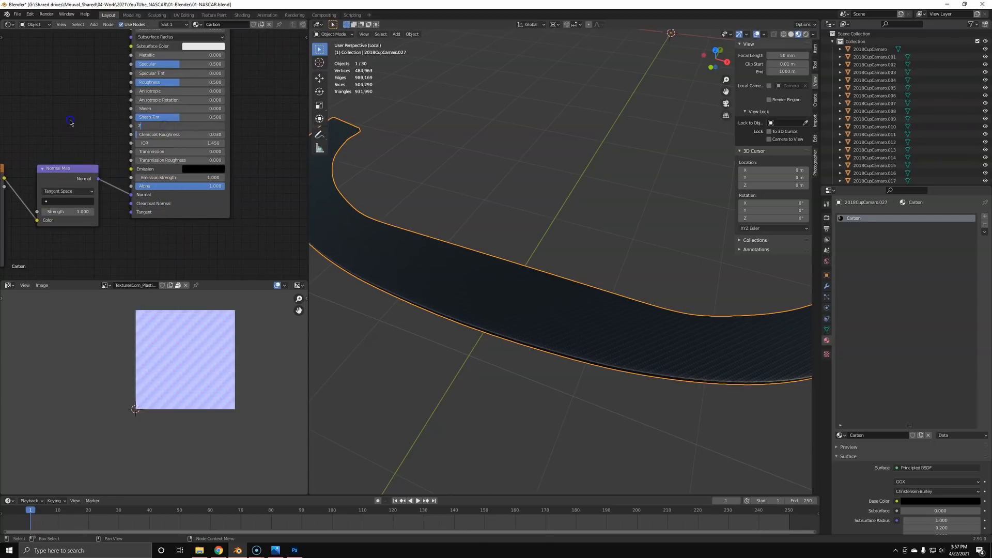
key(Return)
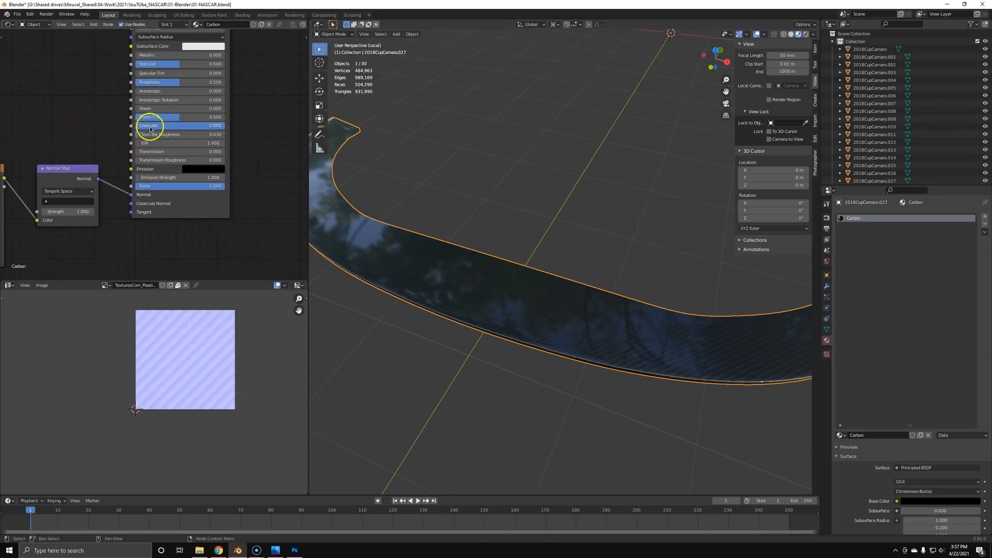
Step: Adjust the Carbon material's Clearcoat to 1.000 and inspect the weave's reflections up close
drag(150, 129, 108, 136)
text(2)
key(Return)
middle_drag(62, 87, 40, 124)
middle_drag(456, 289, 502, 279)
drag(182, 162, 251, 166)
mouse_move(471, 275)
middle_down()
mouse_move(457, 289)
mouse_move(483, 330)
mouse_move(567, 287)
mouse_move(487, 250)
mouse_move(465, 273)
middle_up()
Step: Leave the isolated view and check the carbon splitter against the painted front bumper
click(182, 55)
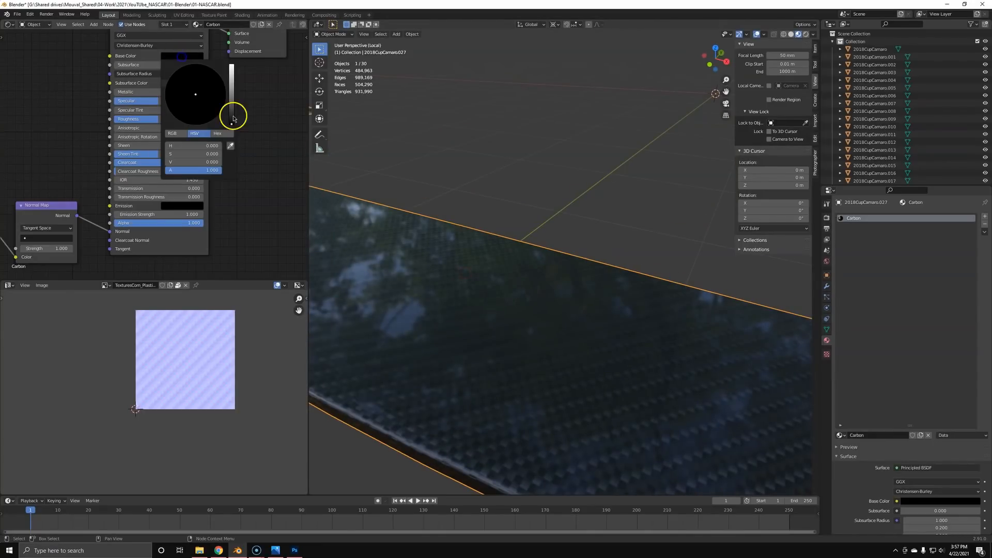
scroll(495, 307, down, 6)
key(KP_Divide)
middle_drag(504, 312, 568, 316)
key(KP_Divide)
key(KP_Divide)
Step: Set the Normal Map strength to 2.000 and check the carbon splitter in rendered shading
middle_drag(21, 246, 51, 225)
scroll(511, 268, down, 3)
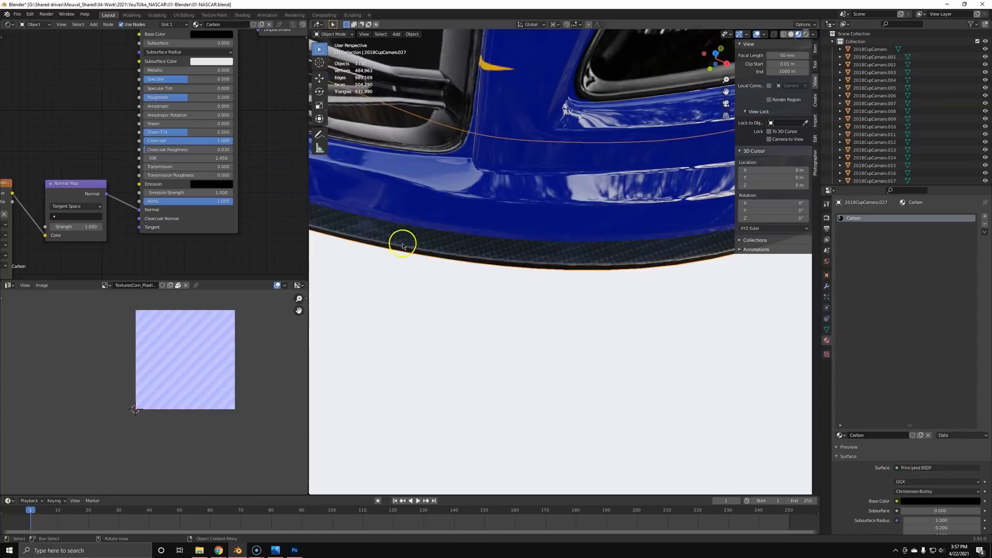
mouse_move(400, 208)
middle_down()
mouse_move(445, 255)
mouse_move(394, 219)
mouse_move(456, 192)
mouse_move(478, 227)
middle_up()
key(z)
click(483, 172)
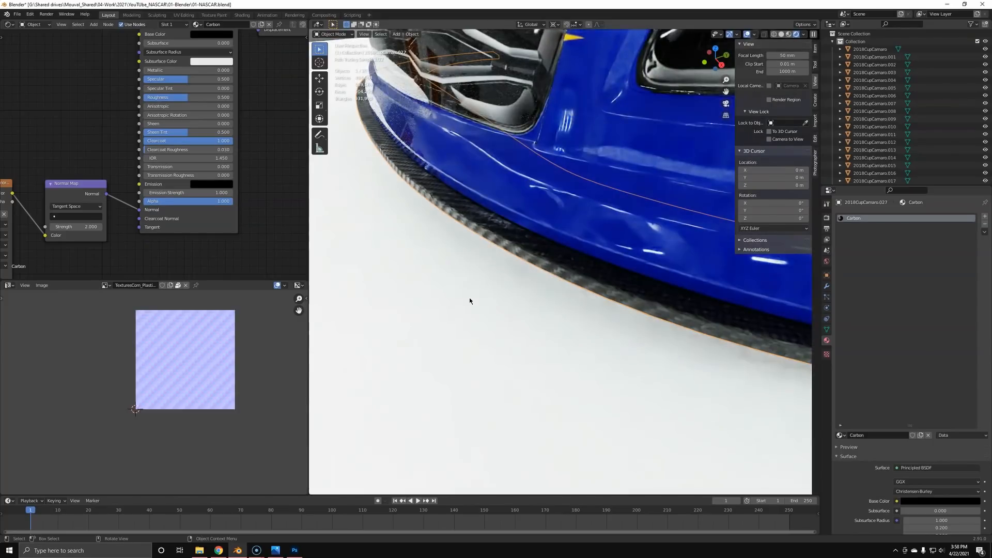
right_click(469, 300)
click(404, 184)
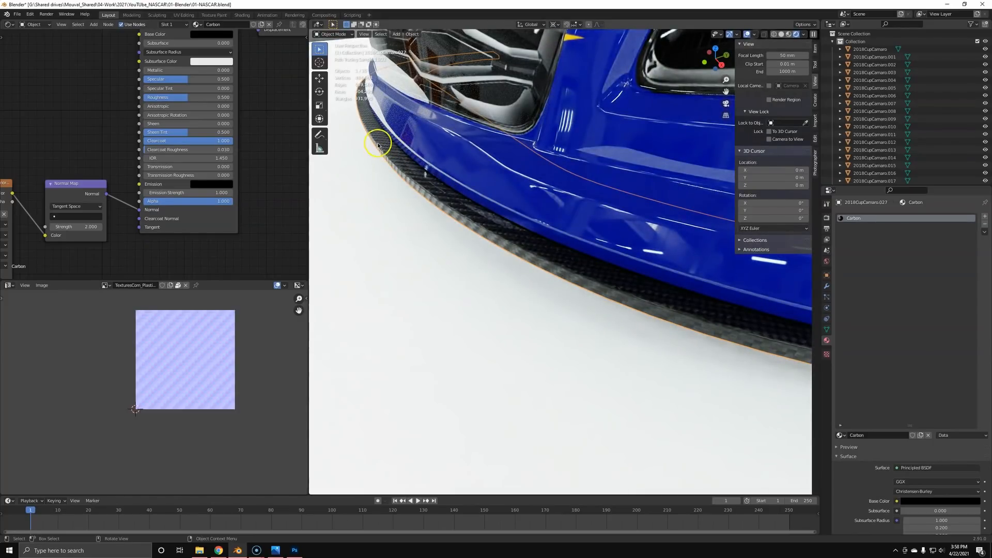
Step: Deselect the splitter, view the whole car rendered, and return to the camera view in solid shading
scroll(410, 174, down, 6)
shift+middle_drag(595, 253, 572, 289)
key(alt+a)
scroll(545, 350, down, 5)
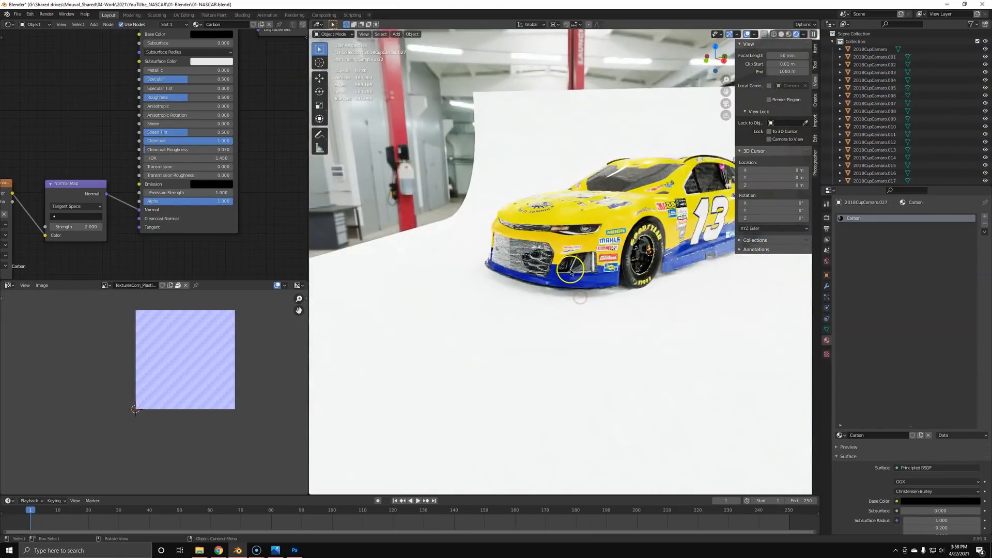
key(KP_0)
key(z)
click(657, 321)
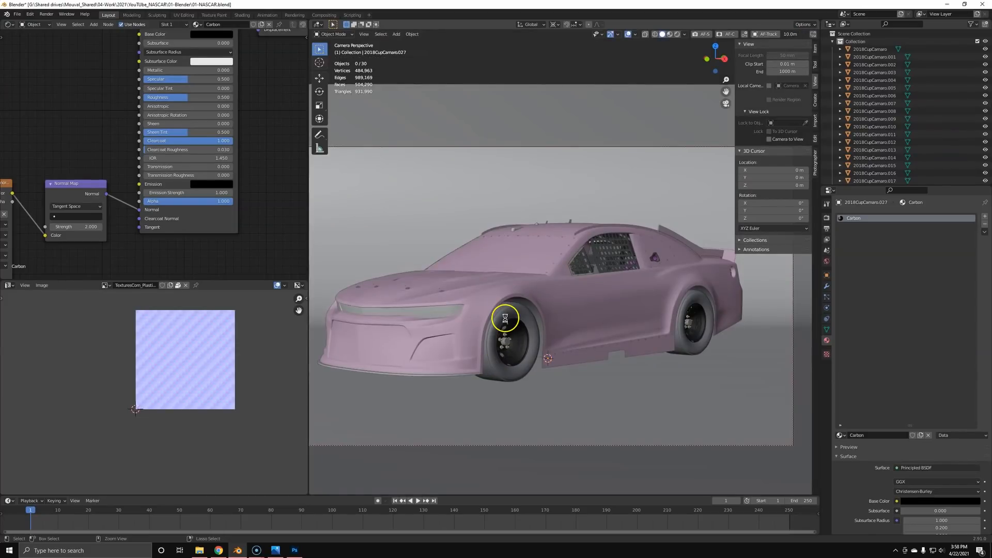
middle_drag(521, 339, 660, 394)
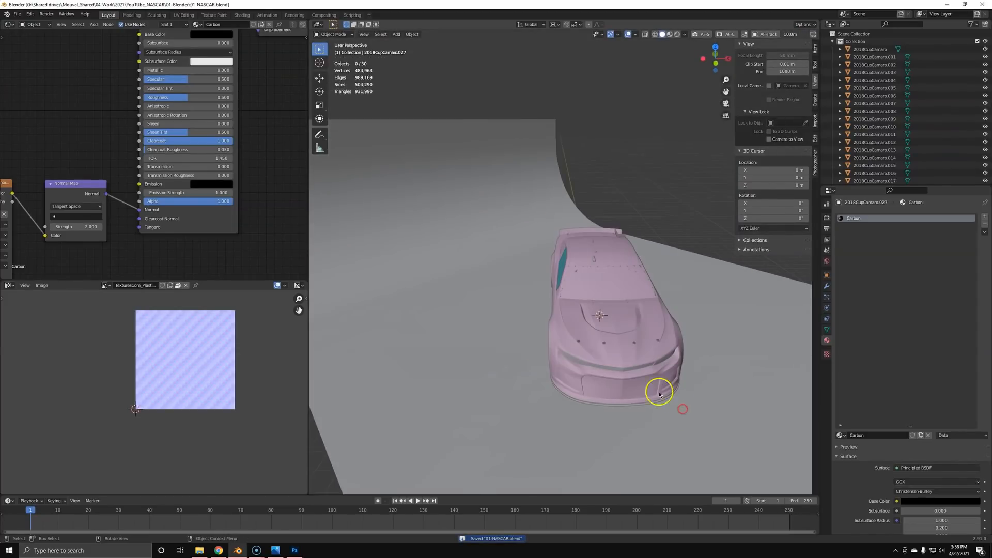
Step: Separate the connected windshield faces from the painted car body into their own object
scroll(636, 320, up, 8)
click(658, 339)
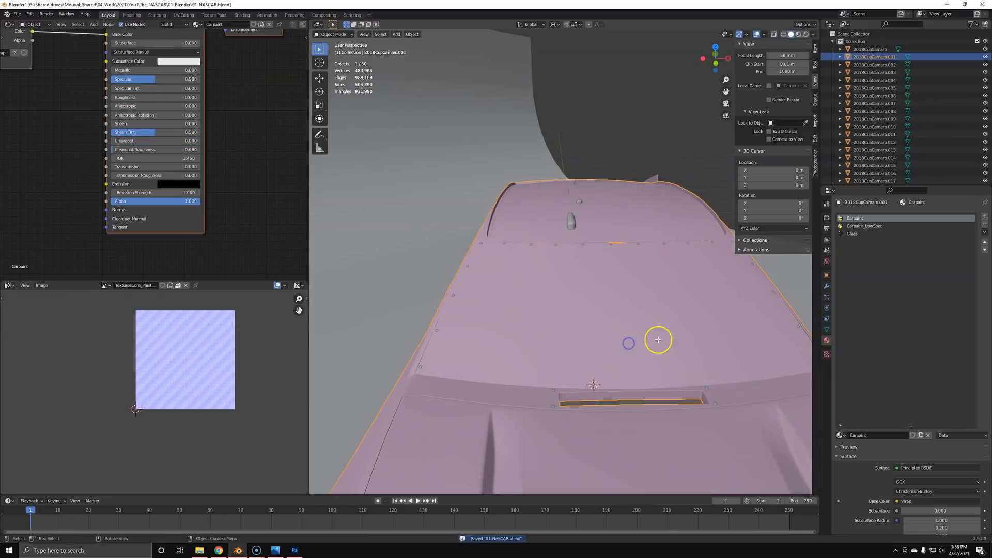
key(Tab)
middle_drag(622, 353, 578, 343)
key(ctrl+l)
key(p)
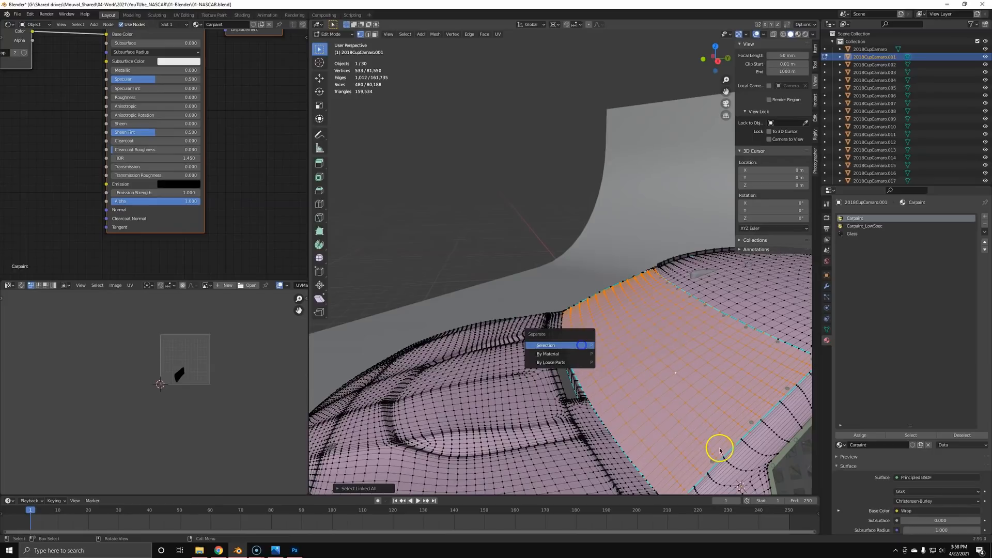
key(Return)
key(Tab)
Step: Temporarily hide the separated windshield to examine what lies behind it, and reveal it again
click(652, 395)
key(h)
middle_drag(641, 369, 706, 340)
middle_drag(639, 335, 584, 299)
key(alt+h)
Step: Isolate the windshield, test its mesh by moving a piece, undo the move and leave the isolated view
key(KP_Divide)
key(Tab)
click(557, 286)
key(g)
click(572, 295)
key(ctrl+z)
middle_drag(646, 291, 537, 310)
key(Tab)
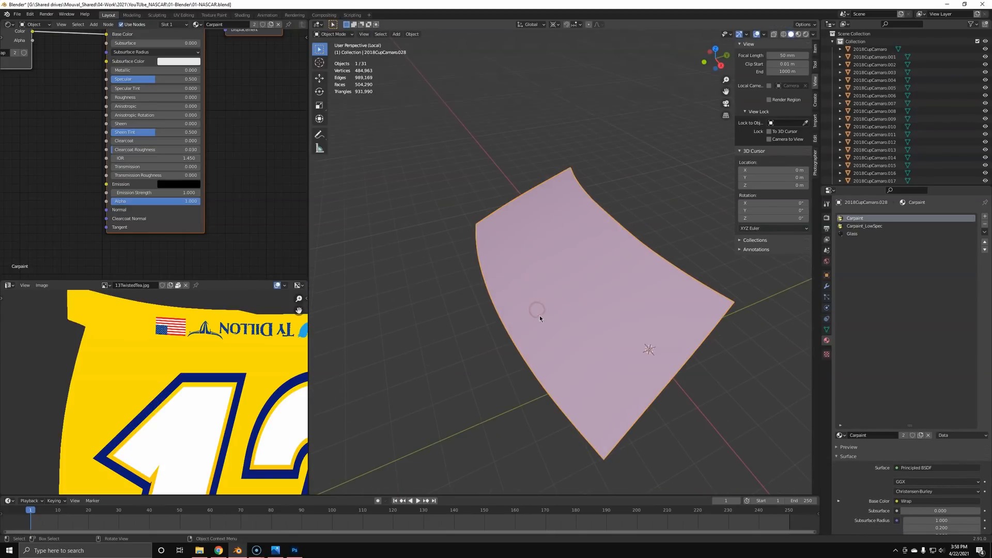
key(KP_Divide)
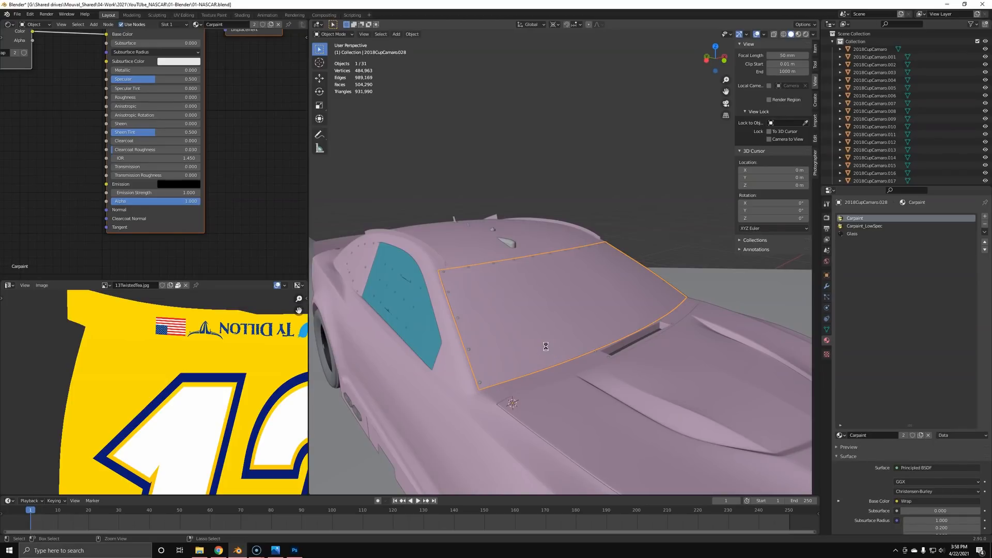
Step: Replace all the windshield's materials with a new one named Windshield and delete its default Principled BSDF node
middle_drag(546, 346, 544, 285)
key(KP_0)
key(KP_Decimal)
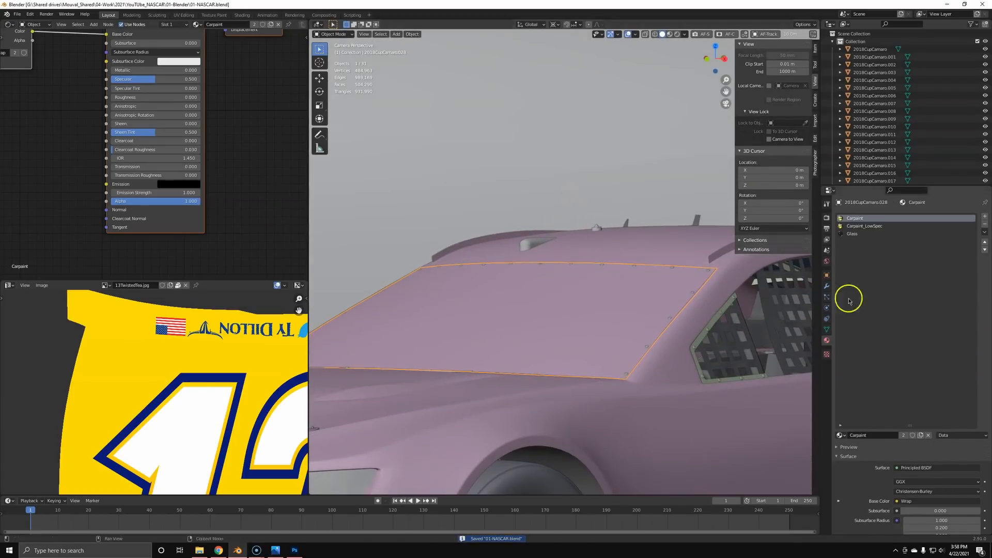
click(987, 224)
click(986, 224)
click(987, 224)
click(875, 435)
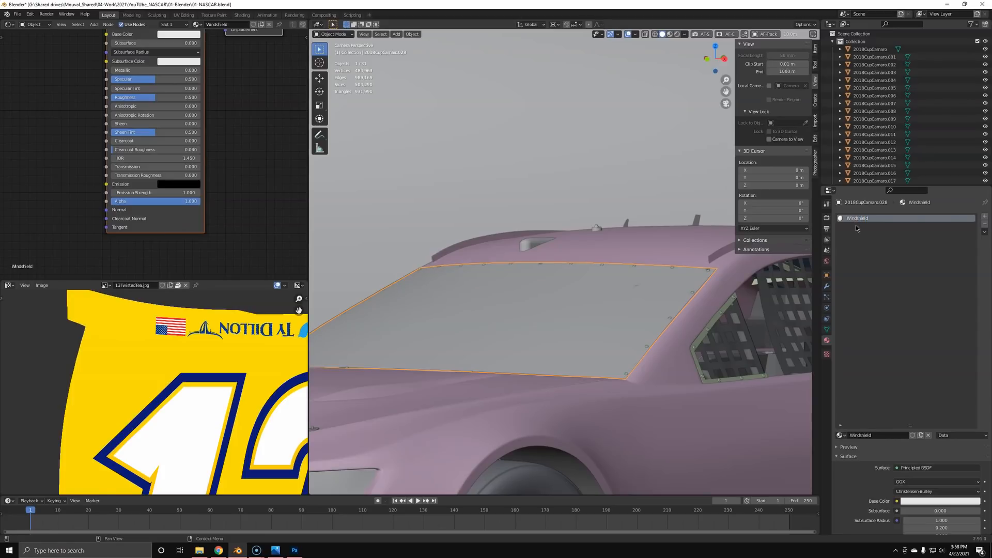
key(Home)
key(Delete)
key(shift+a)
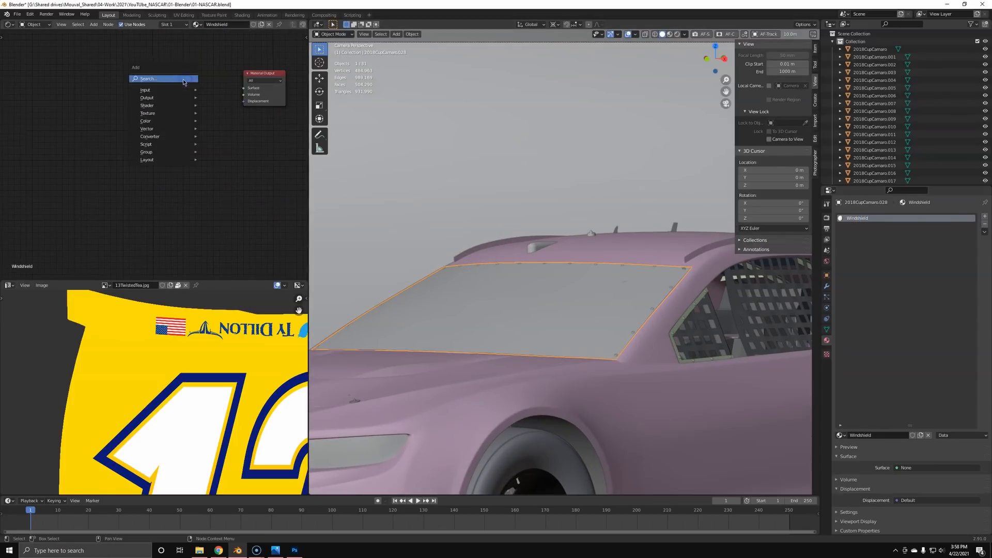
click(183, 80)
text(tran)
key(Return)
click(81, 80)
key(Delete)
Step: Add a Transparent BSDF and a Glossy BSDF with roughness 0.000 to the Windshield material
key(shift+a)
click(122, 88)
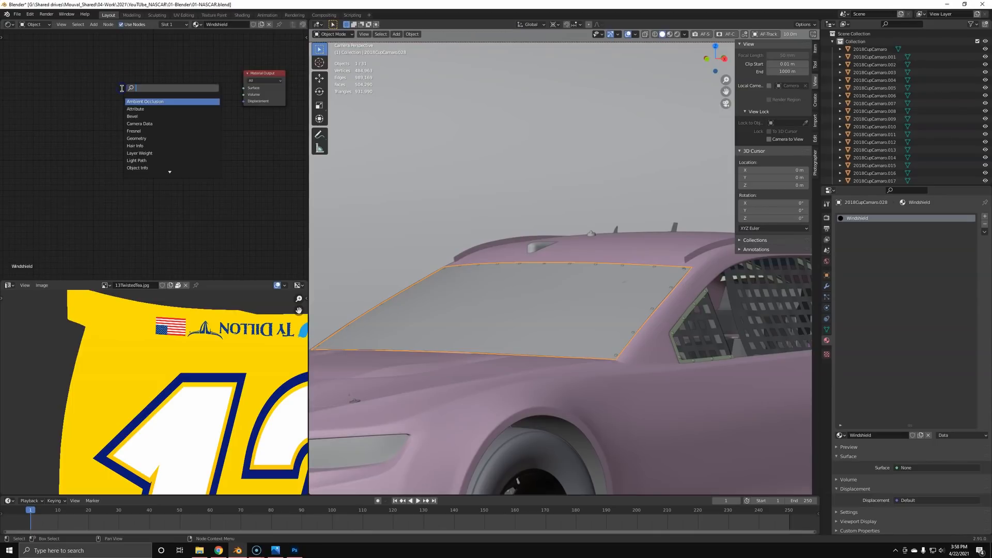
key(Down)
key(Return)
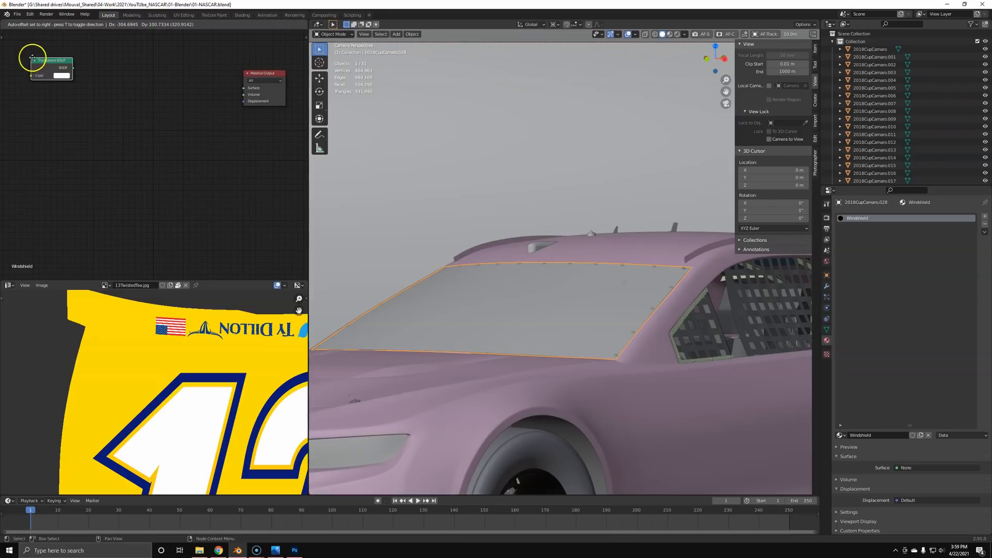
click(104, 91)
key(shift+a)
click(118, 153)
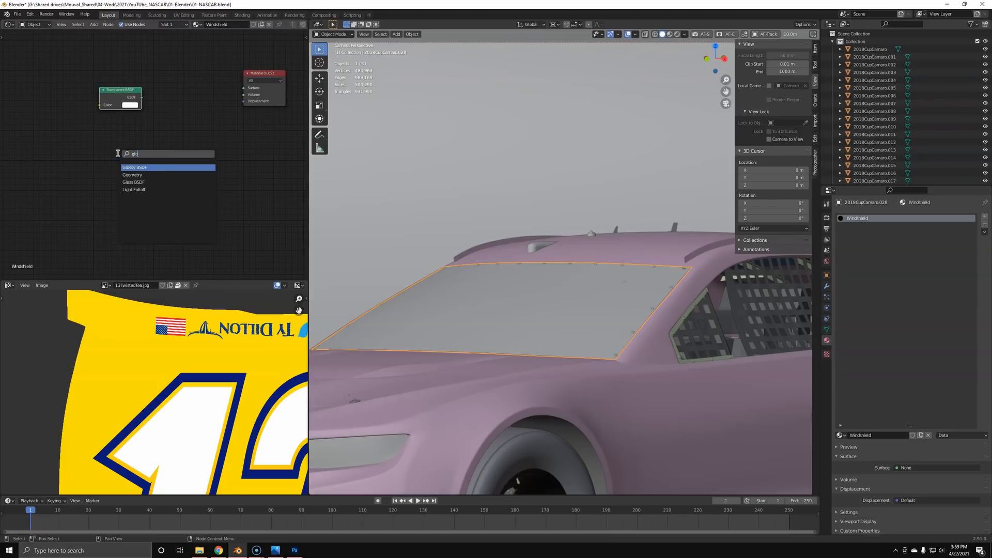
text(glo)
key(Return)
click(113, 145)
drag(89, 148, 3, 153)
Step: Combine the Transparent and Glossy shaders in a Mix Shader and feed it into the Material Output's Surface
key(shift+a)
click(191, 118)
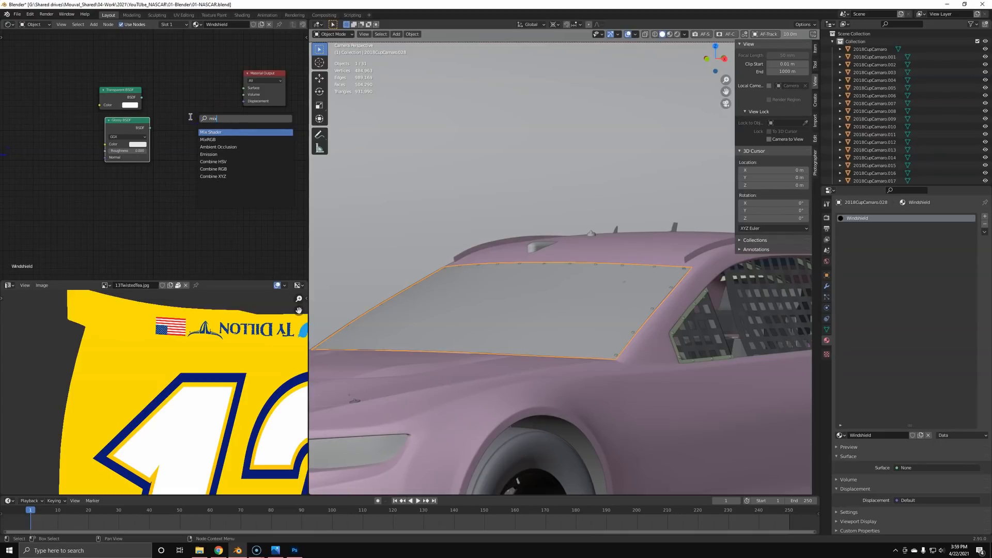
key(Down)
key(Up)
key(Return)
click(172, 95)
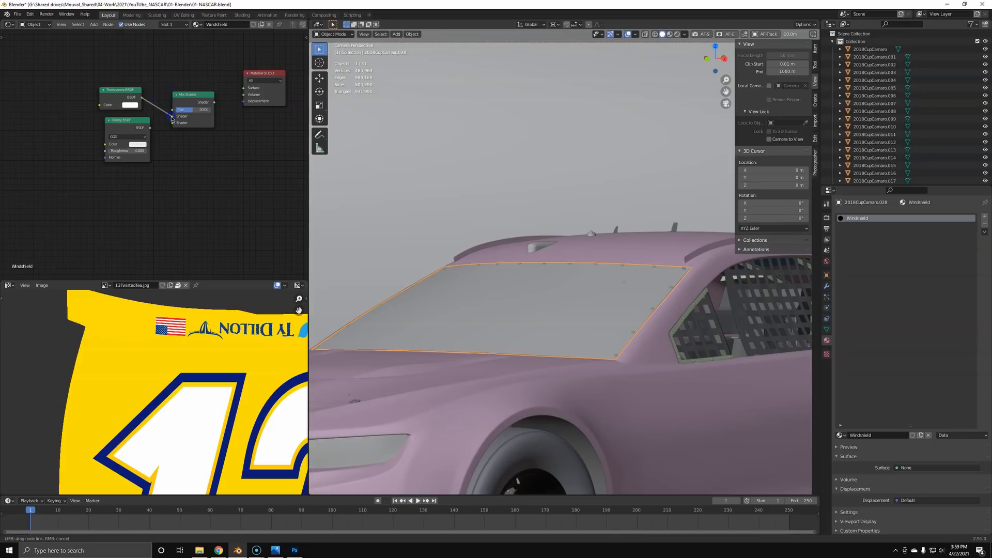
drag(214, 102, 243, 88)
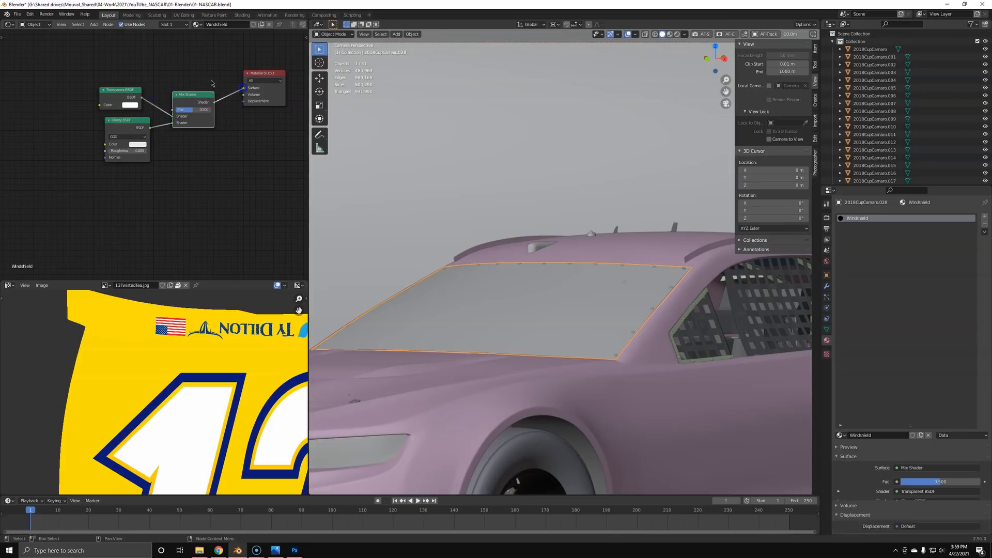
Step: Add a Layer Weight node and connect its Facing output to the Mix Shader's Fac
middle_drag(188, 66, 214, 107)
key(shift+a)
click(213, 108)
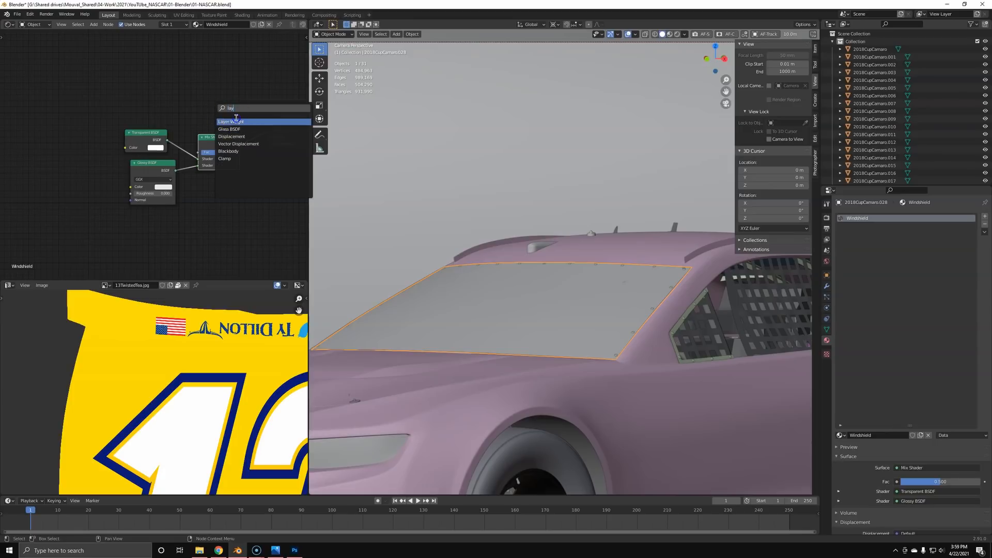
key(Return)
click(143, 99)
drag(164, 101, 198, 153)
Step: Insert a ColorRamp between the Layer Weight and the Mix Shader's Fac, and space out the Windshield nodes
key(shift+a)
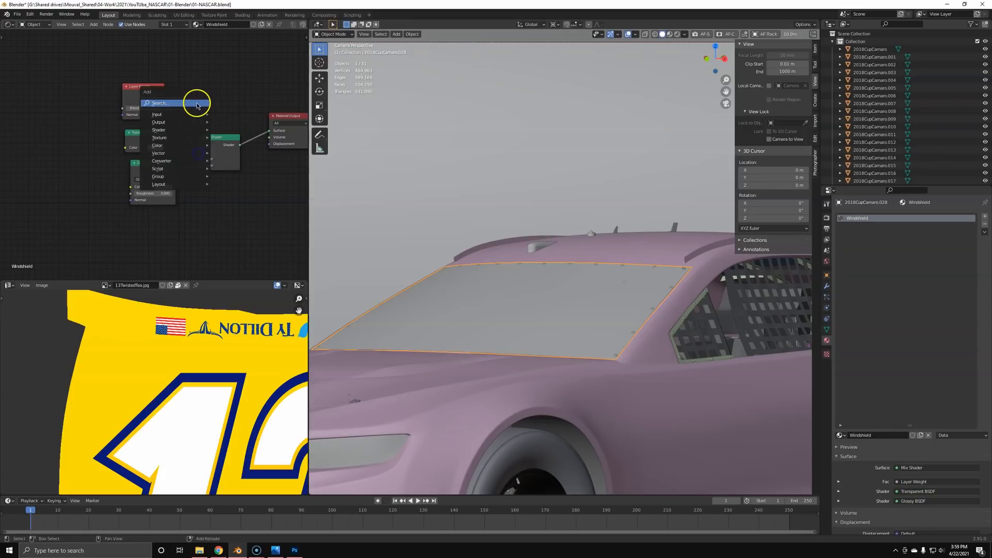
click(196, 103)
click(214, 124)
click(158, 89)
key(Home)
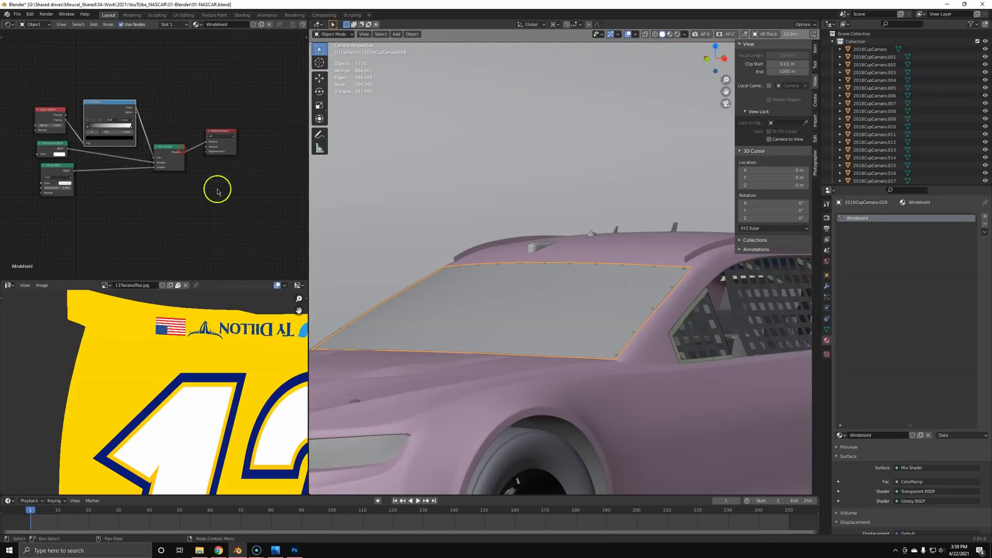
drag(84, 218, 44, 176)
key(g)
drag(47, 116, 40, 115)
drag(100, 109, 97, 93)
drag(233, 149, 239, 161)
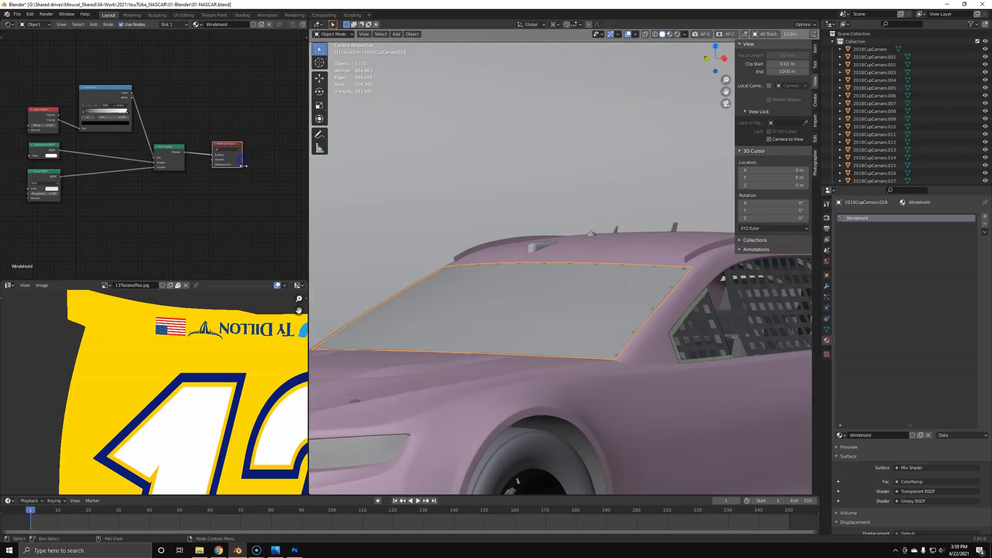
Step: Switch to rendered shading and examine the windshield's transparency and reflections from several angles
shift+middle_drag(465, 211, 524, 186)
key(z)
click(501, 219)
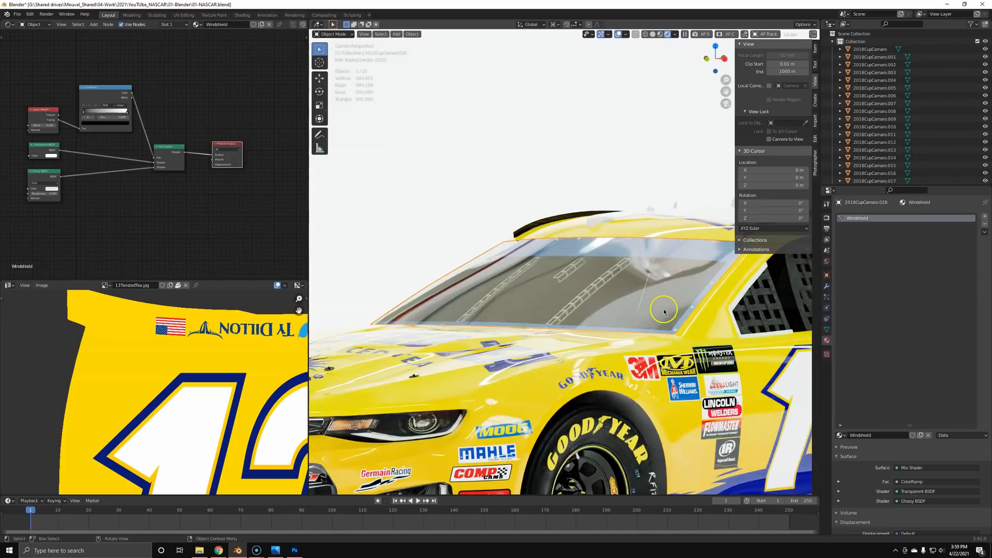
middle_drag(485, 257, 542, 319)
scroll(542, 315, up, 5)
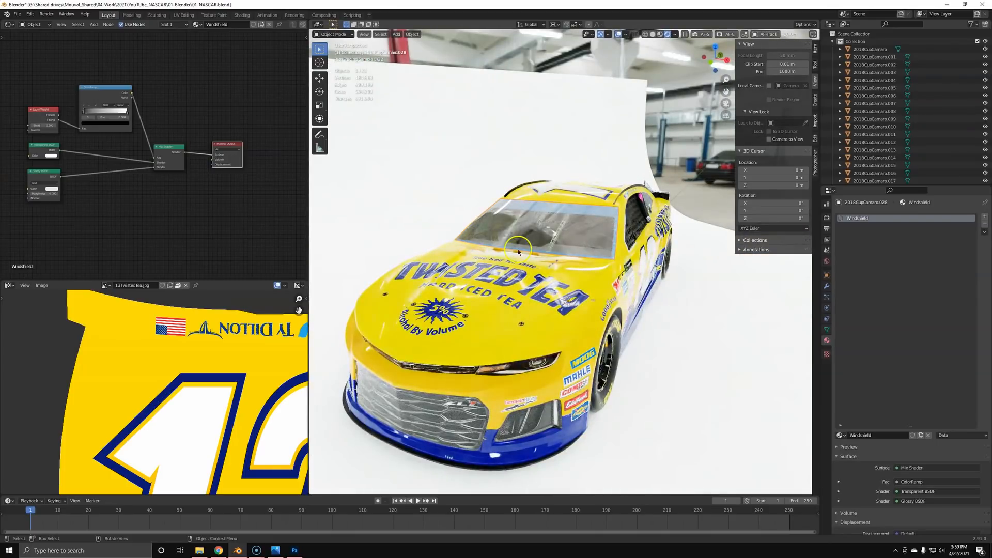
middle_drag(520, 256, 524, 281)
scroll(524, 282, up, 4)
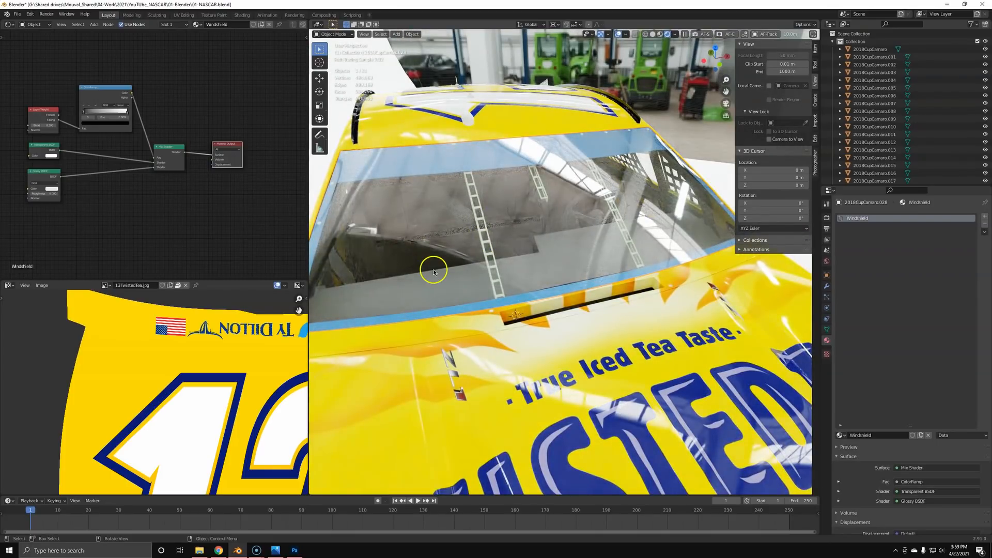
middle_drag(434, 277, 461, 281)
click(448, 276)
middle_drag(395, 258, 551, 335)
scroll(549, 364, down, 4)
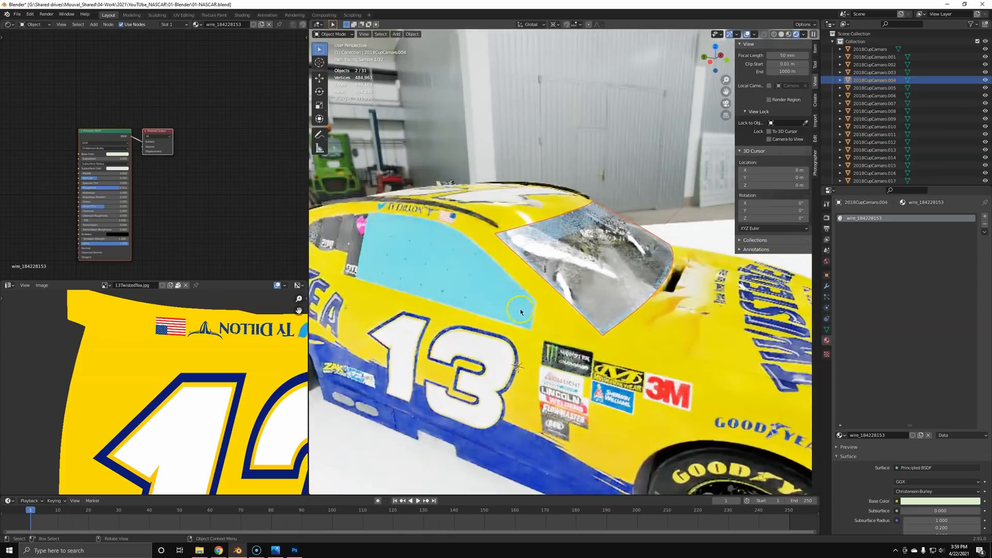
Step: Select the light-blue side window and check its mesh and extent without keeping any move
click(437, 273)
key(Tab)
key(Tab)
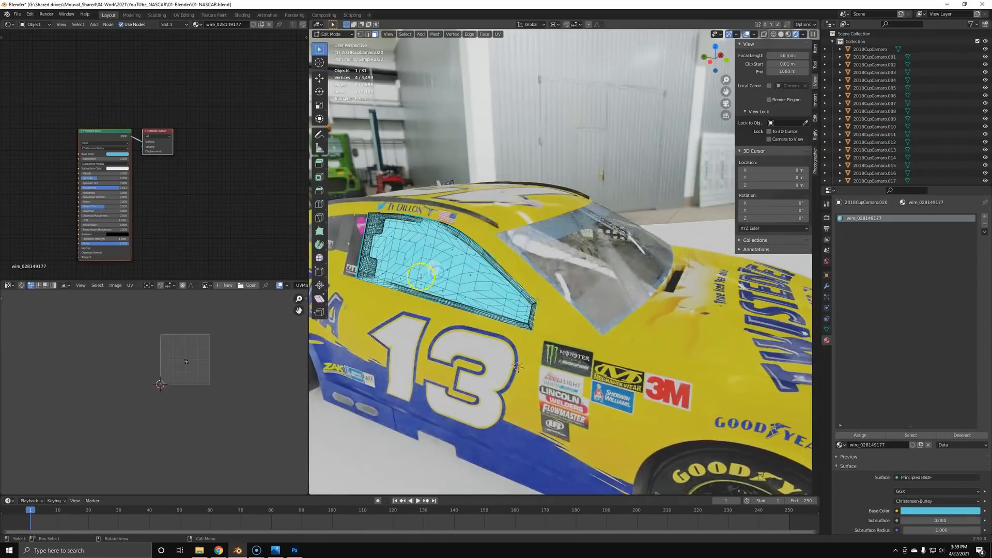
middle_drag(437, 272, 474, 315)
scroll(474, 314, up, 3)
key(g)
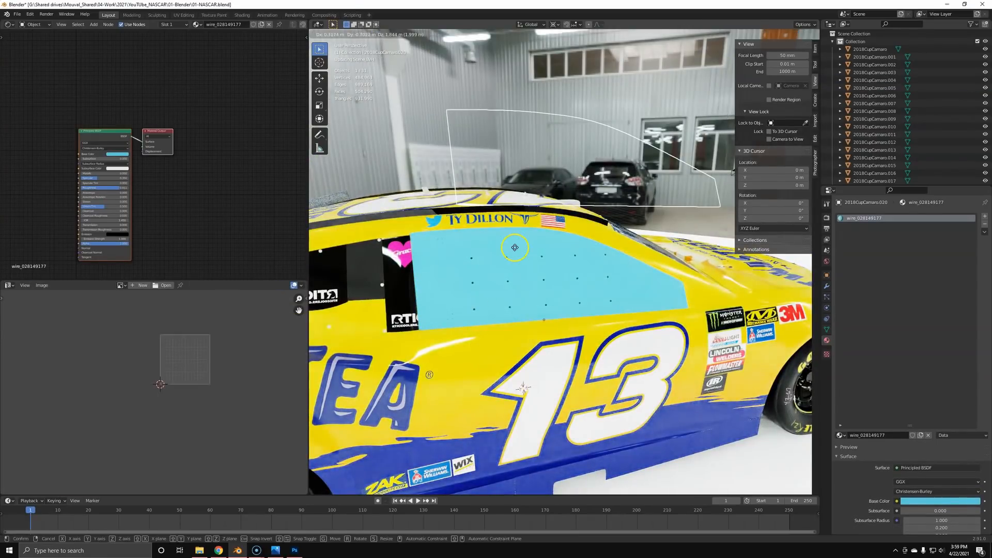
right_click(515, 248)
Step: Separate the connected glass pane from the side window's frame into its own object
key(Tab)
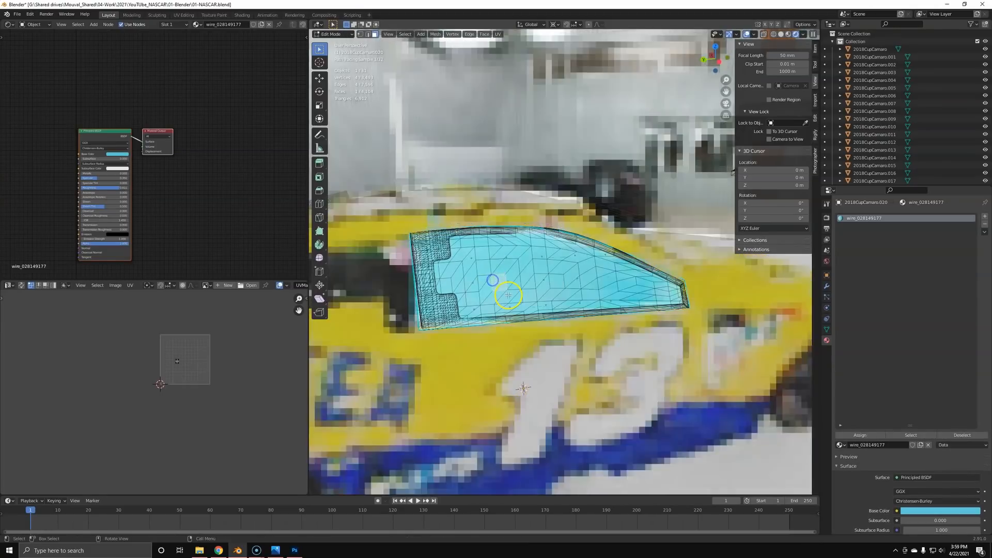
key(ctrl+l)
key(p)
click(511, 276)
key(Tab)
Step: Join the side window pane to the windshield and remove the wire_028149177 material slot so it uses Windshield
scroll(510, 276, up, 8)
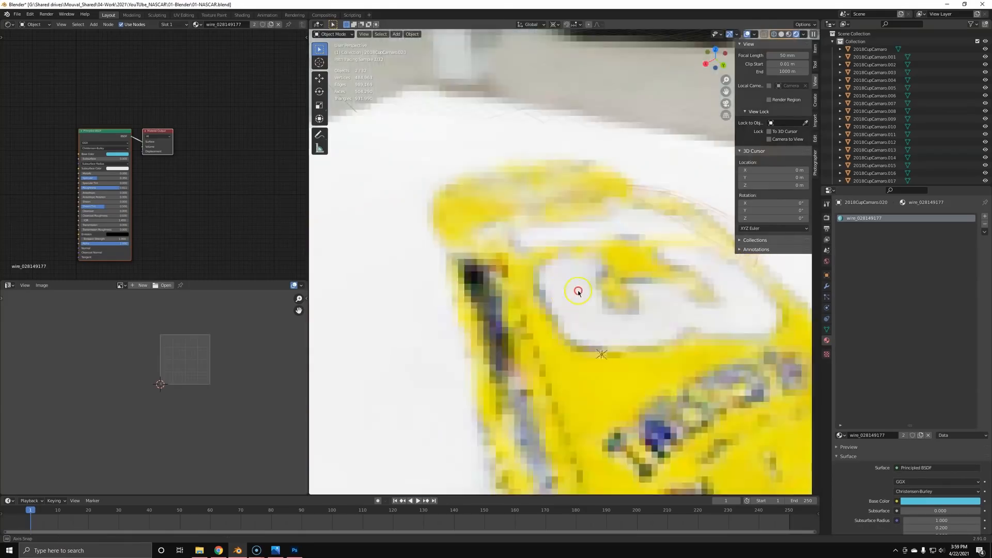
scroll(579, 293, down, 6)
click(592, 319)
middle_drag(592, 321, 686, 286)
click(474, 337)
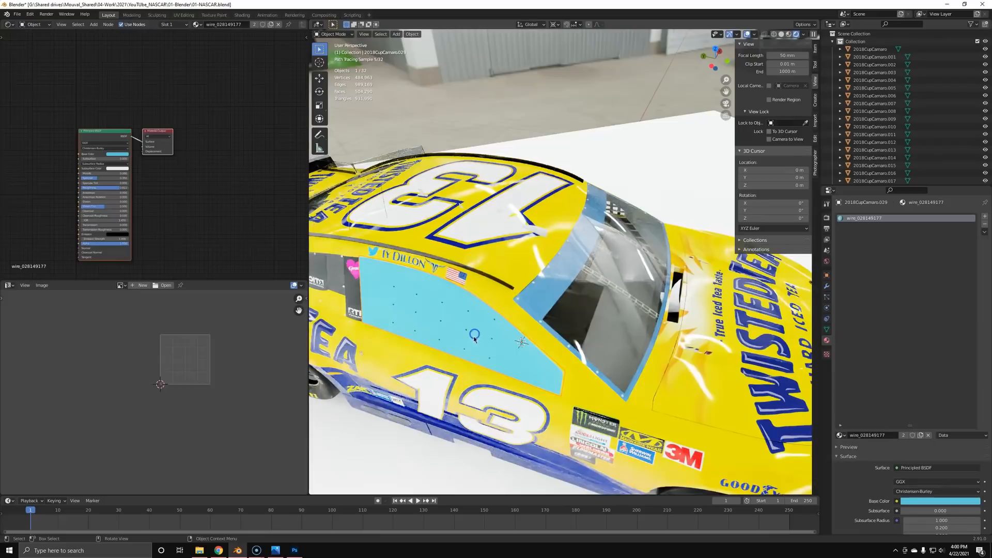
shift+click(603, 314)
key(ctrl+j)
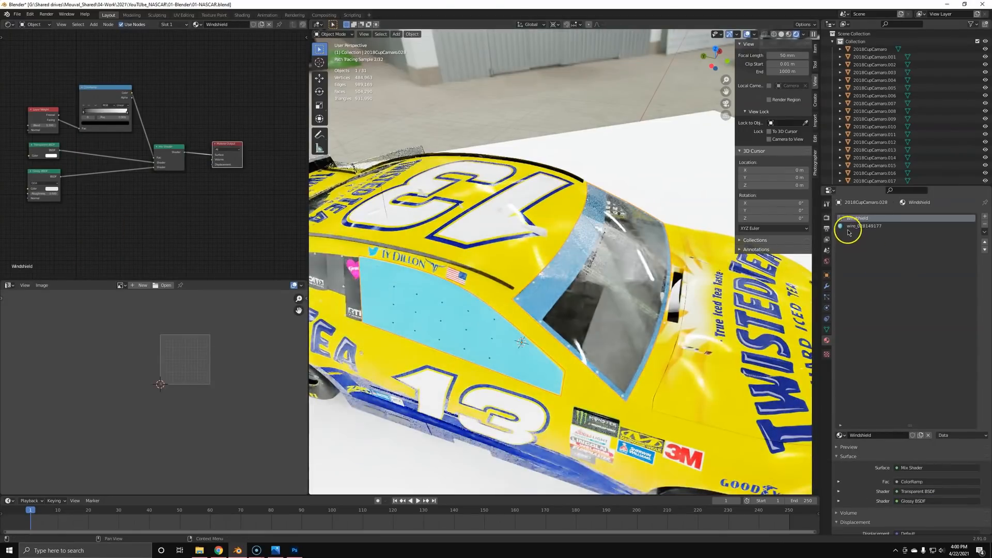
click(861, 226)
click(985, 225)
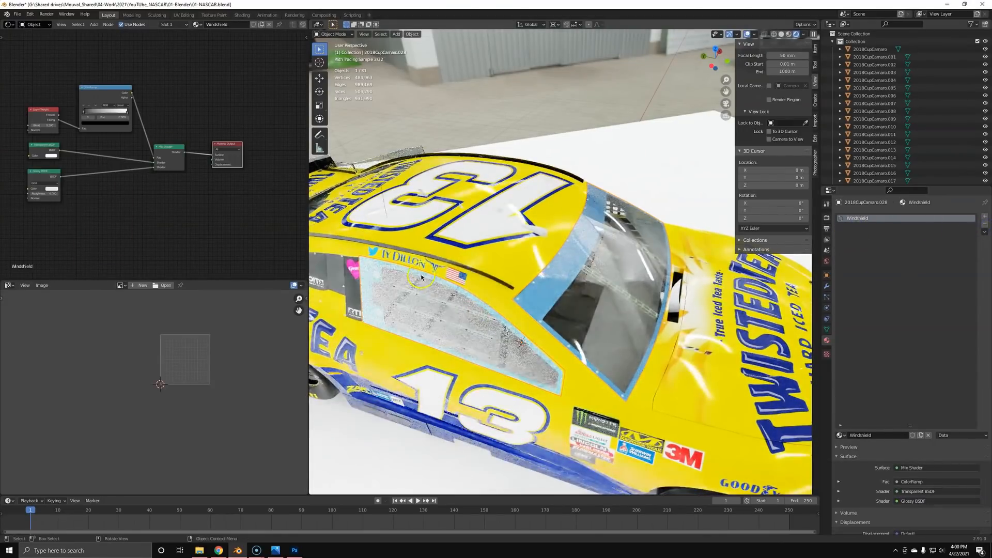
Step: Separate the connected rear window faces from the painted car body into their own object
middle_drag(421, 278, 455, 292)
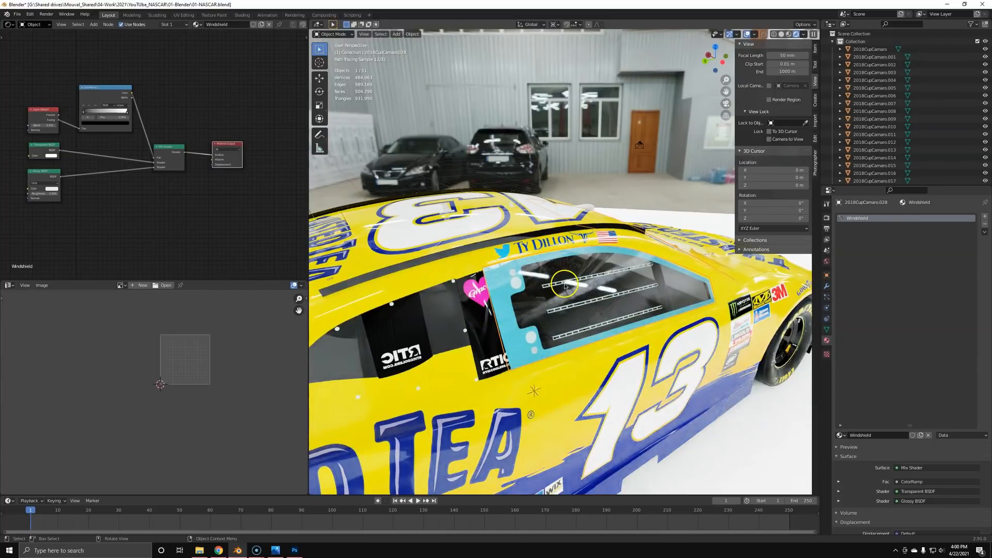
scroll(541, 301, down, 3)
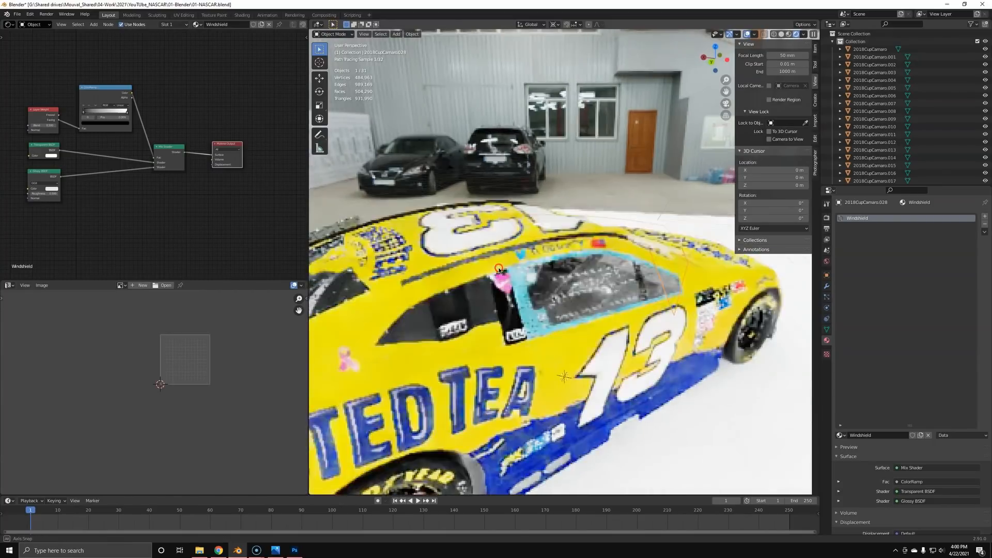
middle_drag(429, 330, 479, 328)
click(491, 318)
scroll(529, 327, down, 4)
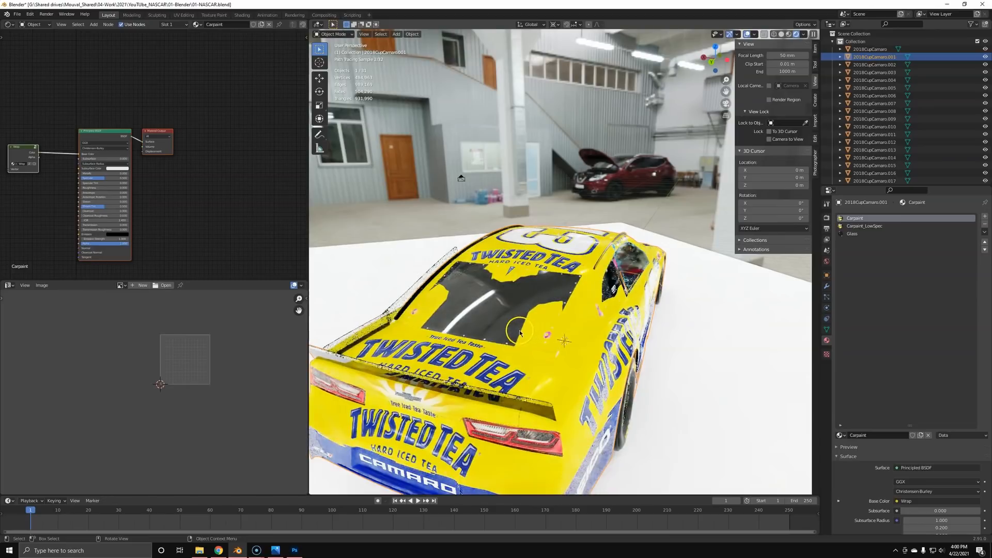
key(Tab)
click(488, 310)
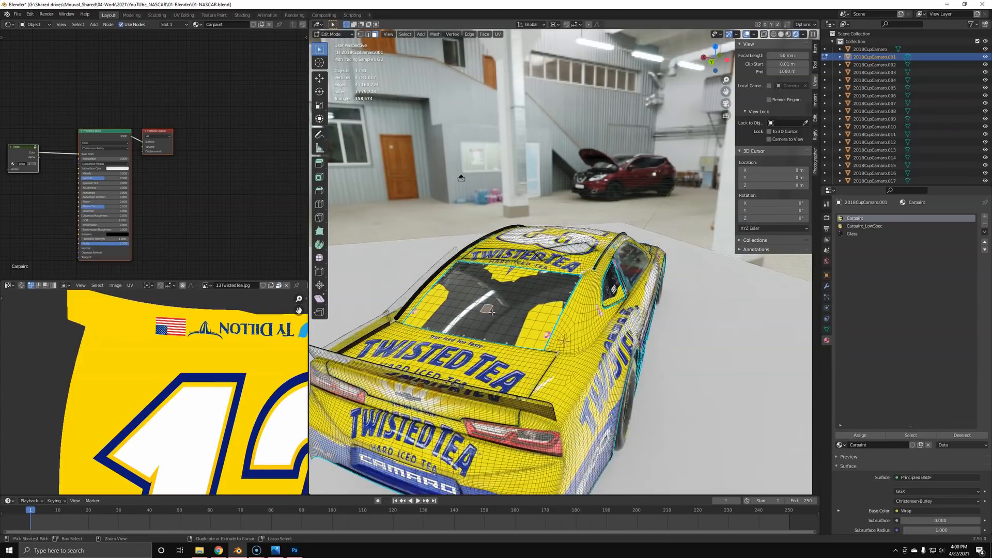
key(ctrl+l)
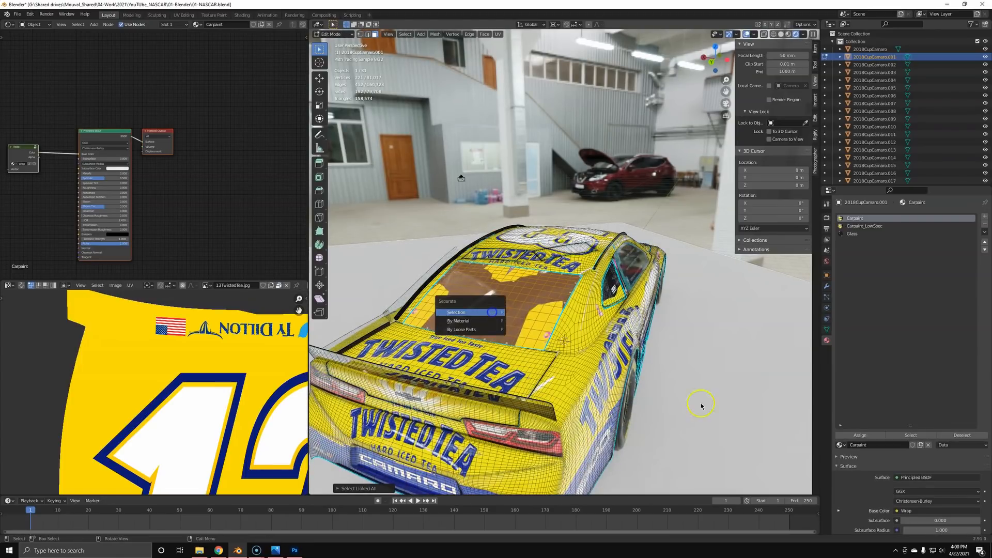
click(492, 312)
key(Tab)
Step: Join the separated rear window to the windshield object and remove its Carpaint, Carpaint_LowSpec and Glass material slots
click(488, 304)
middle_drag(639, 263, 565, 265)
shift+click(565, 265)
key(ctrl+j)
click(976, 227)
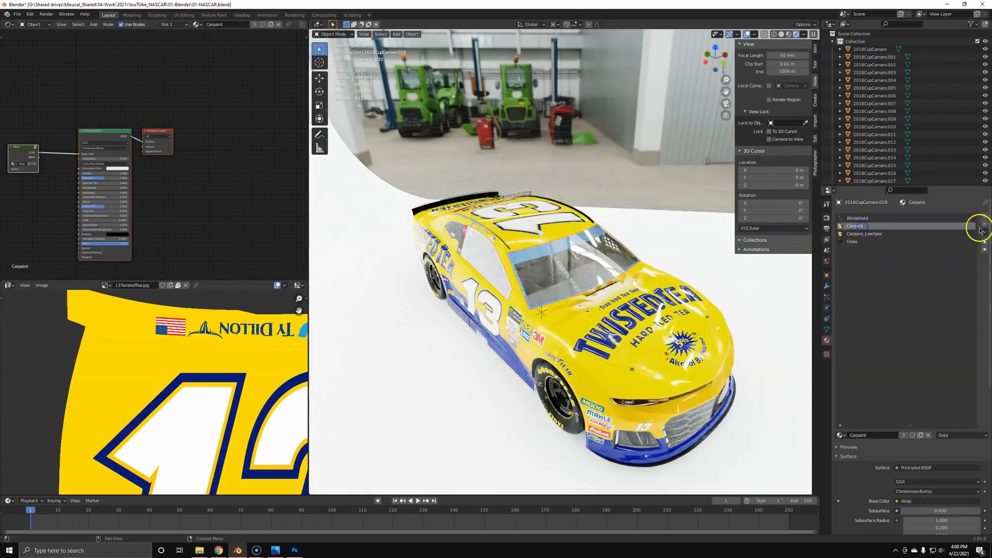
click(986, 223)
click(985, 224)
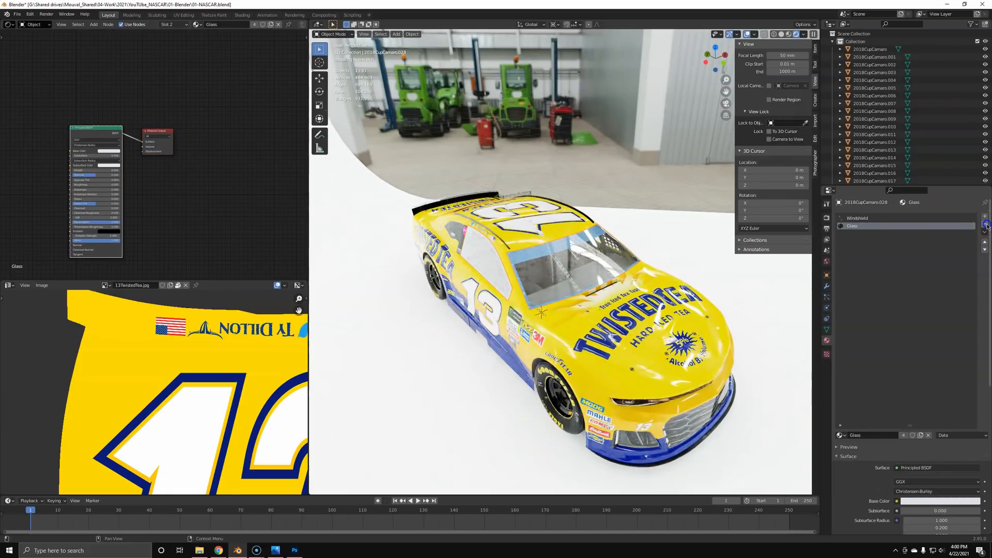
click(986, 224)
Step: Separate the linked faces of the car's left rear quarter window from the painted body into their own object
middle_drag(481, 269, 605, 294)
scroll(666, 289, up, 4)
click(605, 294)
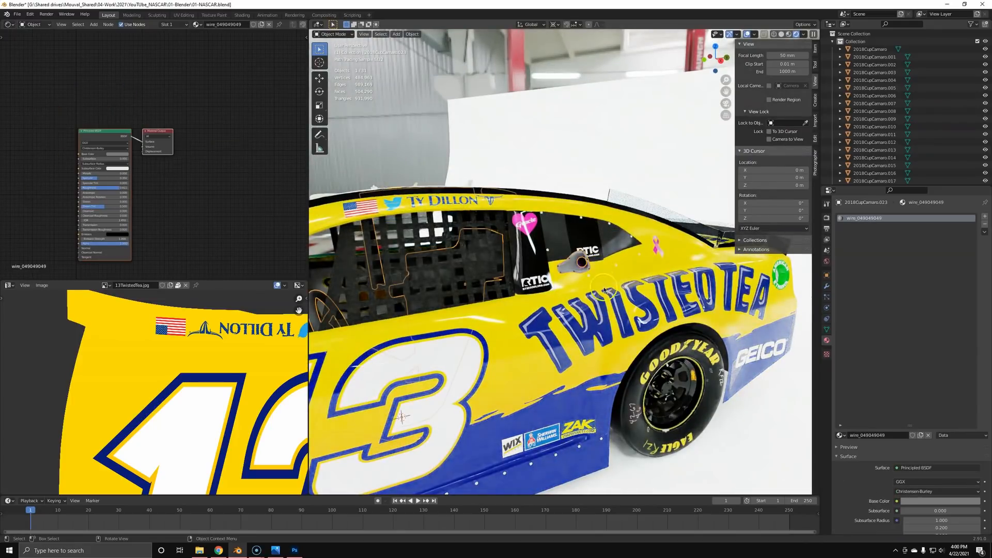
key(Tab)
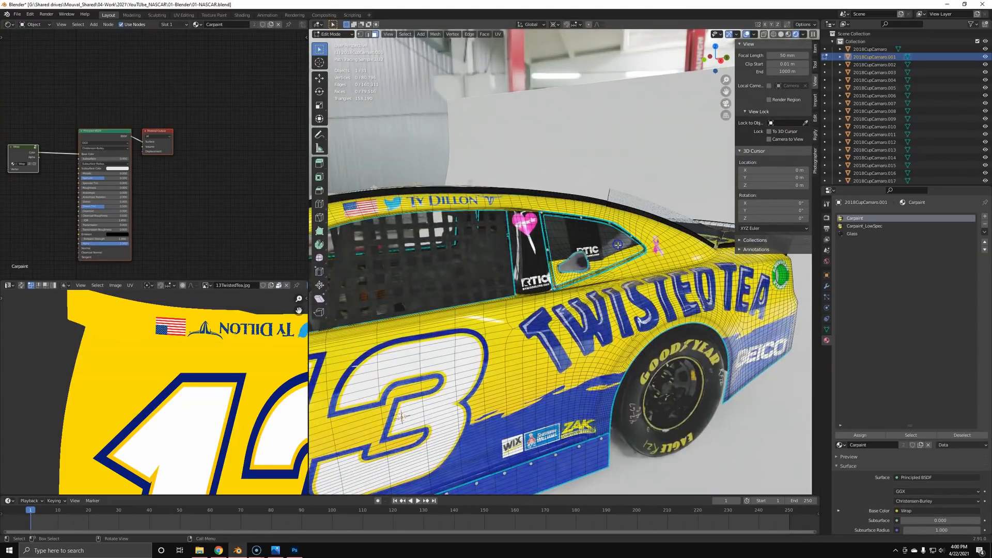
key(ctrl+l)
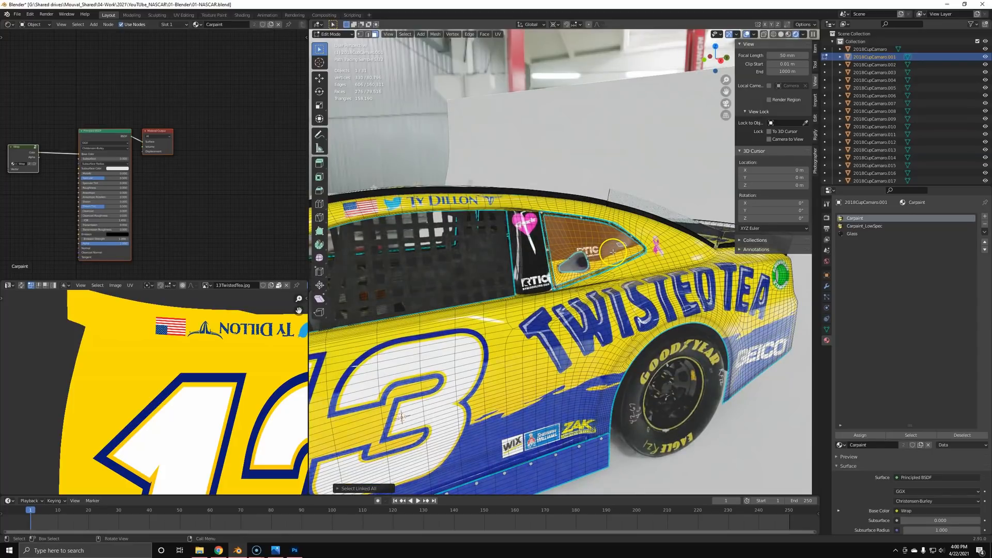
key(p)
click(612, 252)
Step: Separate the linked faces of the right rear quarter window from the body and return to Object Mode
middle_drag(612, 252, 569, 341)
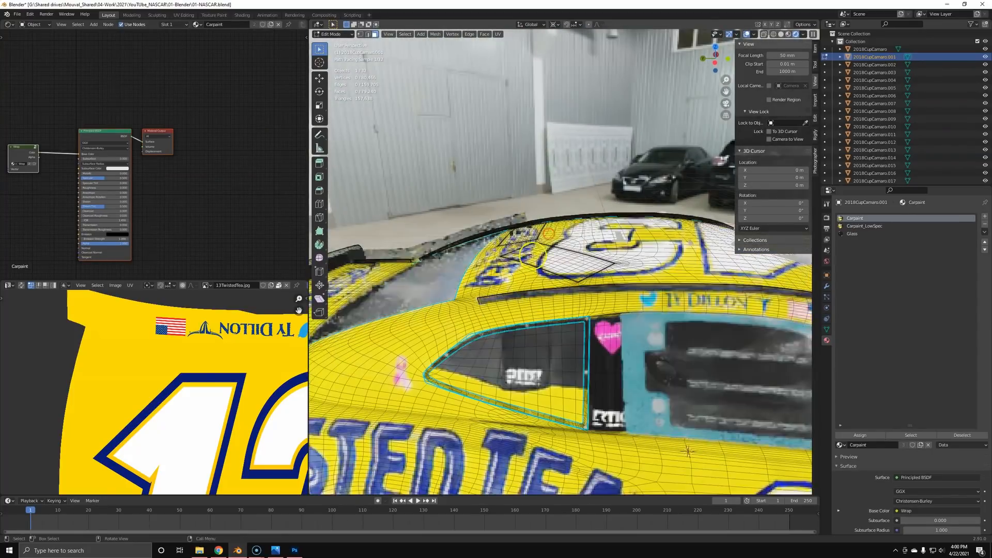
click(513, 357)
key(ctrl+l)
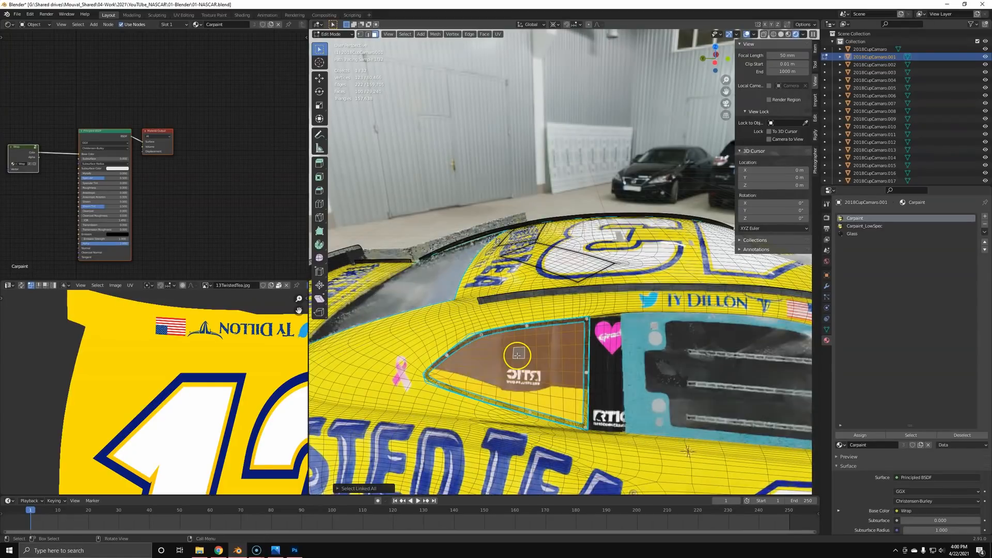
key(p)
click(517, 355)
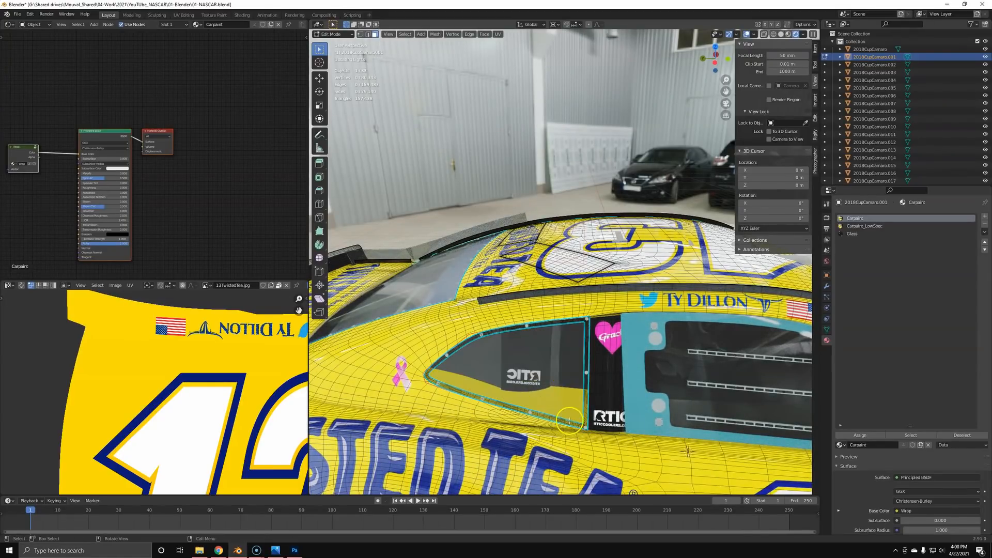
key(Tab)
Step: Join both rear quarter windows to the windshield glass object and remove every material slot except Windshield
click(505, 352)
middle_drag(497, 347, 641, 304)
shift+click(587, 262)
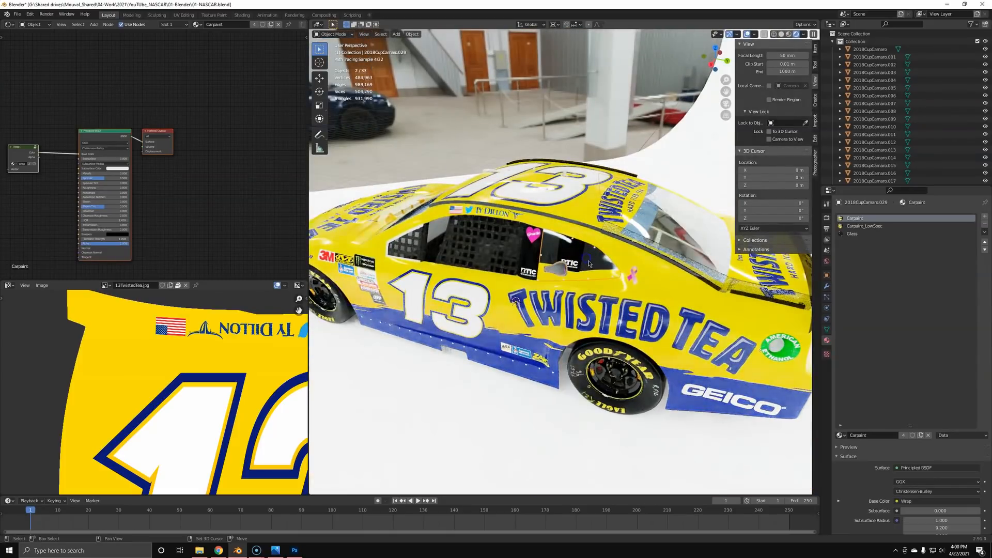
shift+click(674, 226)
key(ctrl+j)
click(908, 227)
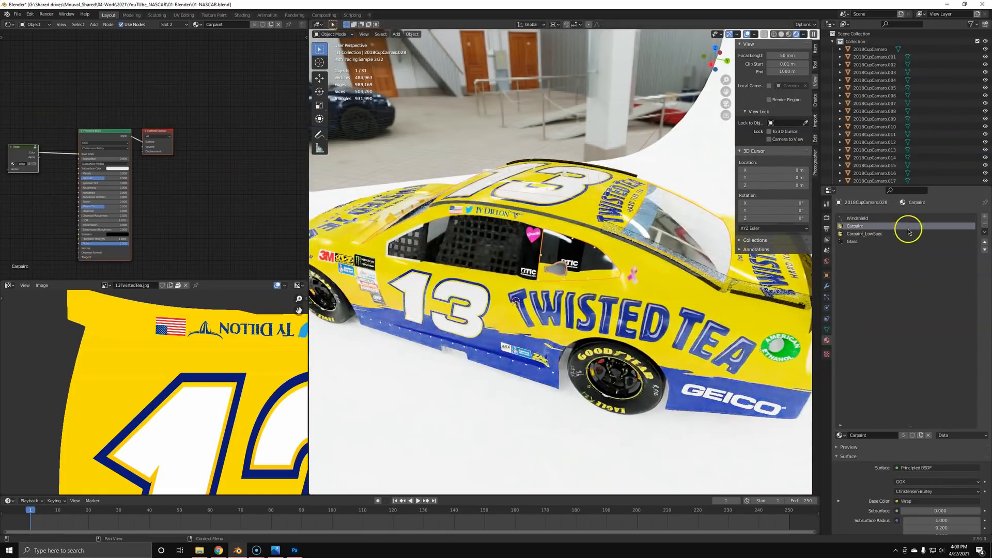
click(934, 243)
click(985, 225)
click(984, 225)
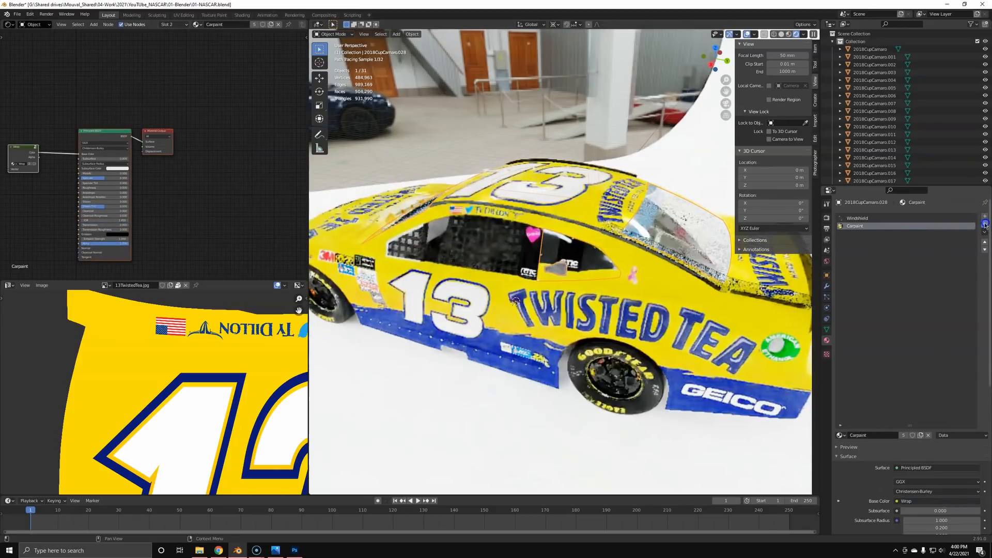
click(984, 224)
Step: Connect a red Emission shader to the Windshield material output as a test and check which windows use the material
middle_drag(509, 237, 532, 218)
scroll(538, 232, down, 4)
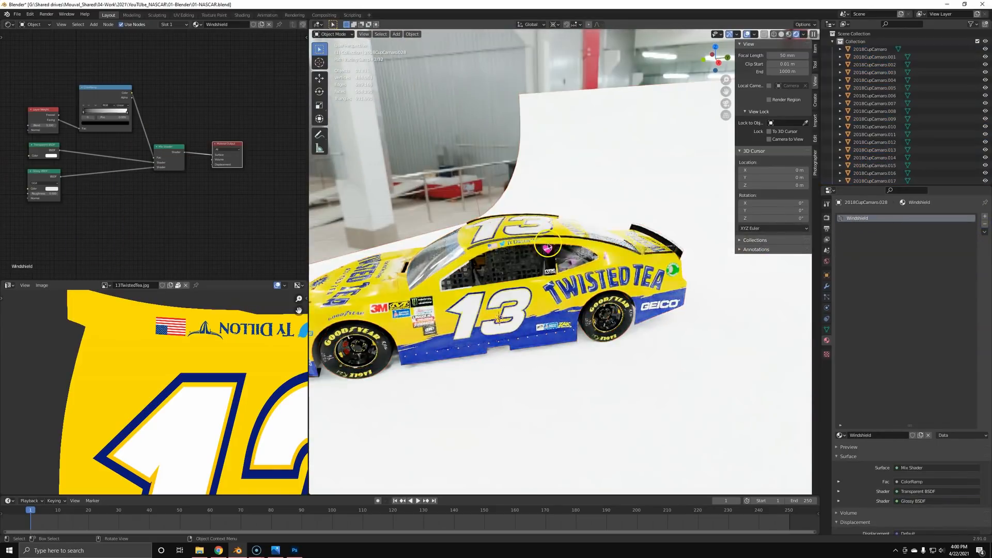
key(alt+a)
middle_drag(468, 228, 543, 203)
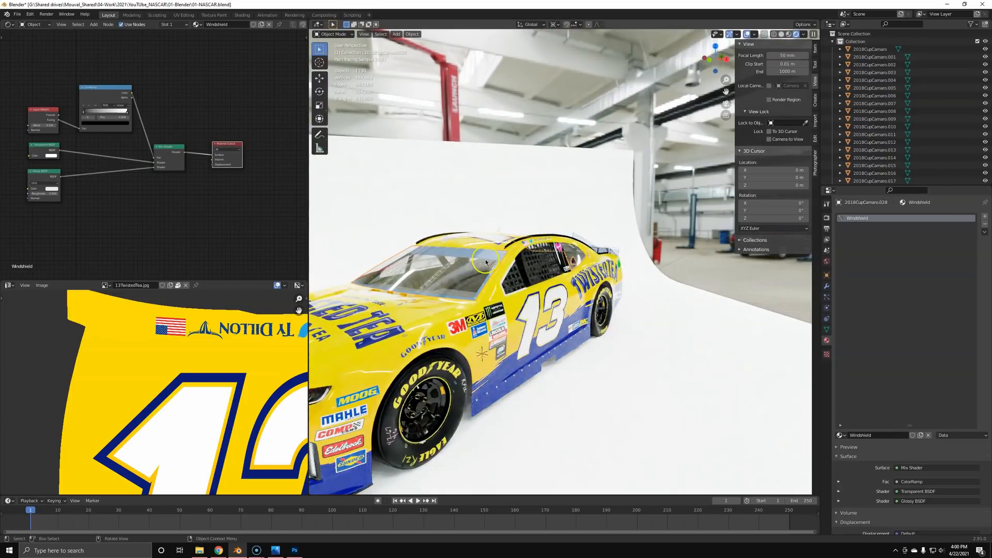
key(shift+a)
click(215, 201)
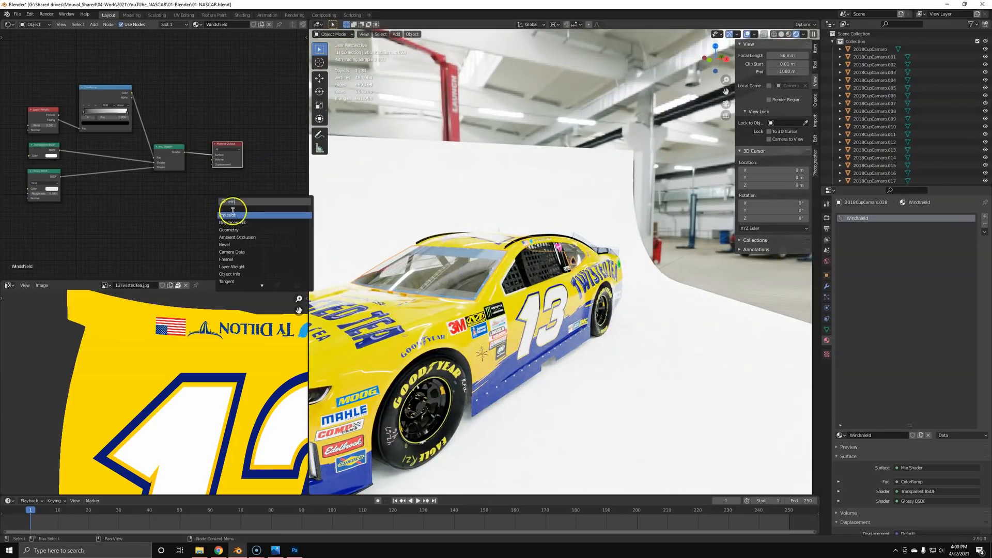
click(232, 215)
drag(215, 158, 215, 157)
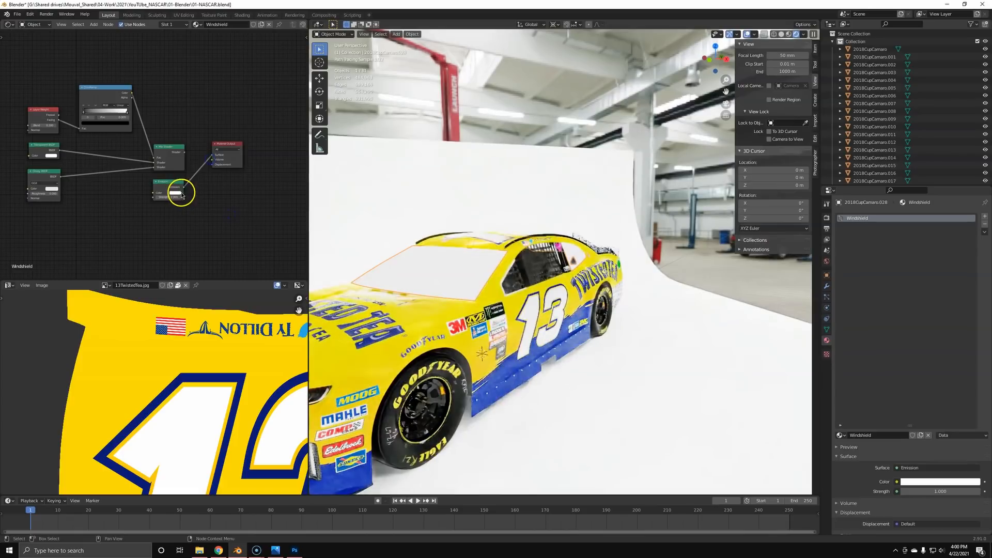
click(179, 192)
click(194, 164)
mouse_move(488, 280)
middle_down()
mouse_move(563, 263)
mouse_move(474, 253)
mouse_move(491, 303)
mouse_move(455, 274)
middle_up()
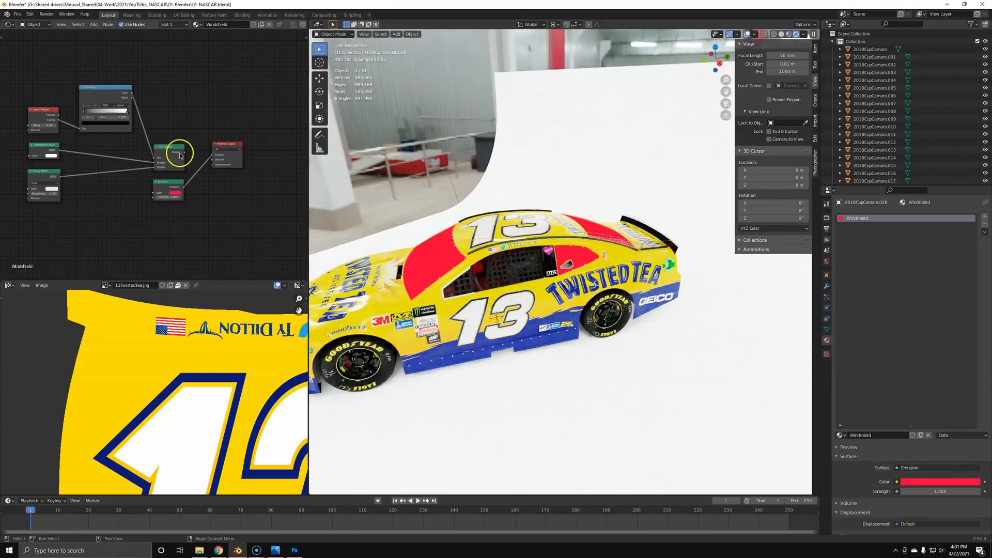
Step: Reconnect the Mix Shader to the Windshield material's surface output and delete the Emission node
drag(203, 157, 212, 155)
click(168, 183)
key(x)
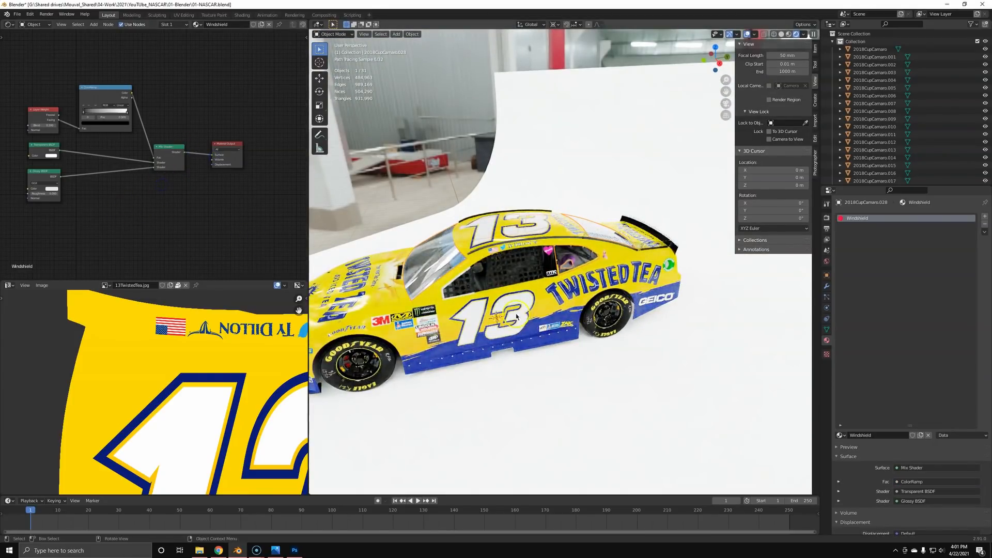
Step: Hide the joined window glass object and save the file
middle_drag(463, 303, 499, 291)
click(428, 267)
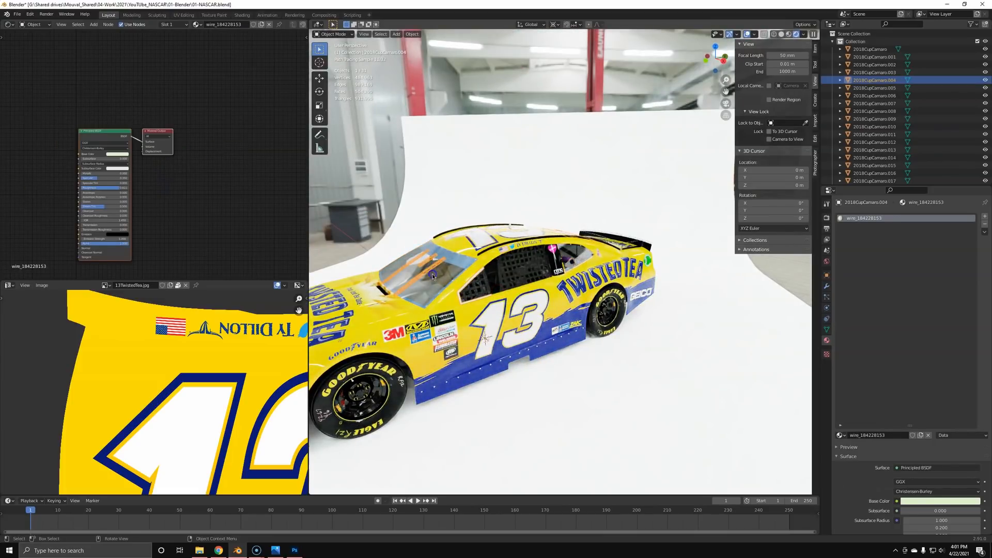
click(431, 277)
middle_drag(421, 287, 548, 312)
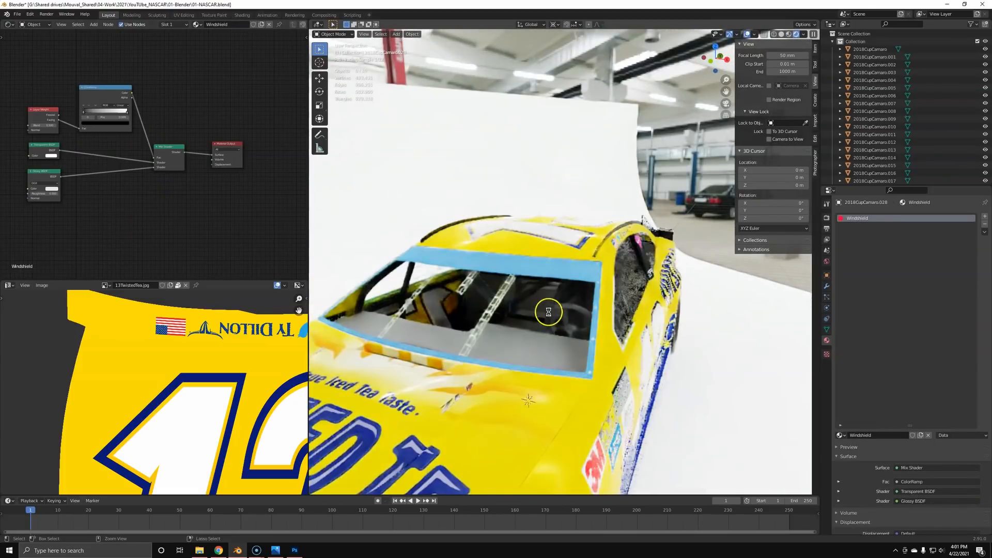
key(ctrl+s)
Step: Select the light-blue window frame and set its material's specular to 0.2 and roughness to 0.8
click(538, 269)
middle_drag(441, 276, 734, 258)
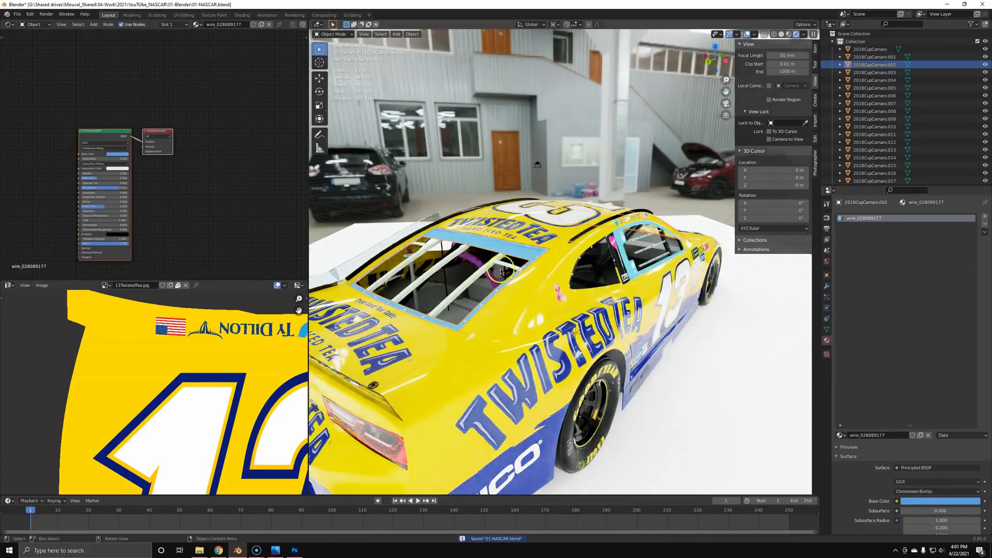
scroll(917, 408, down, 6)
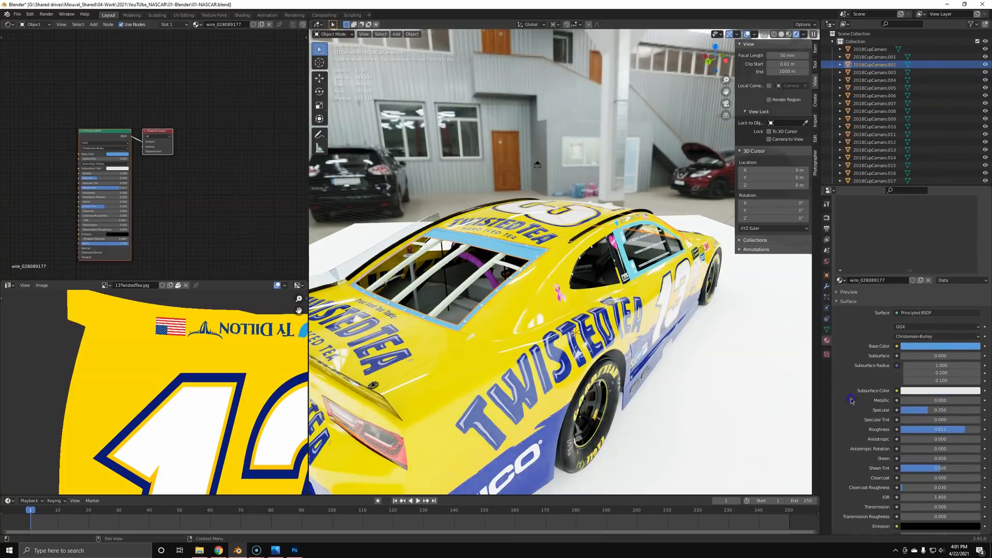
click(934, 410)
text(0.2)
key(Return)
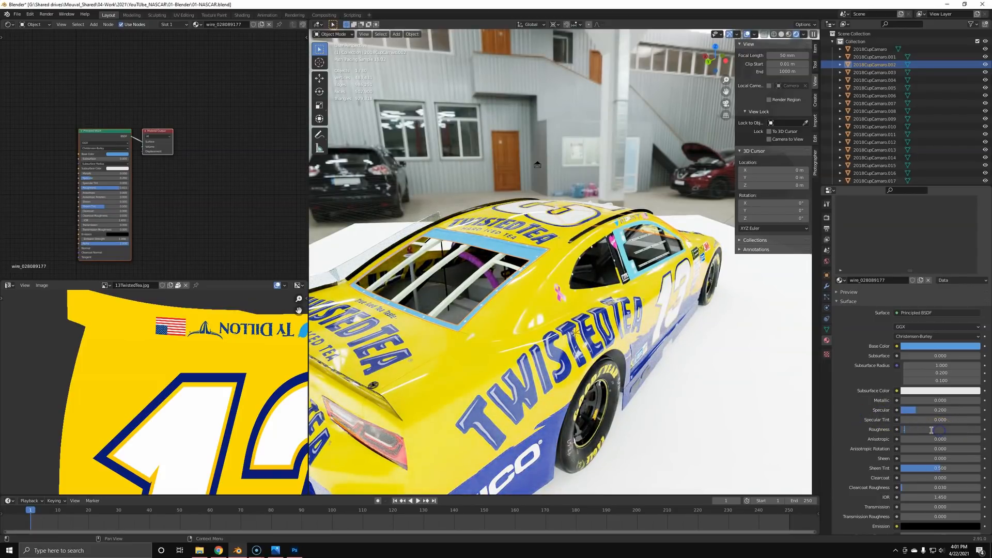
click(858, 421)
click(933, 429)
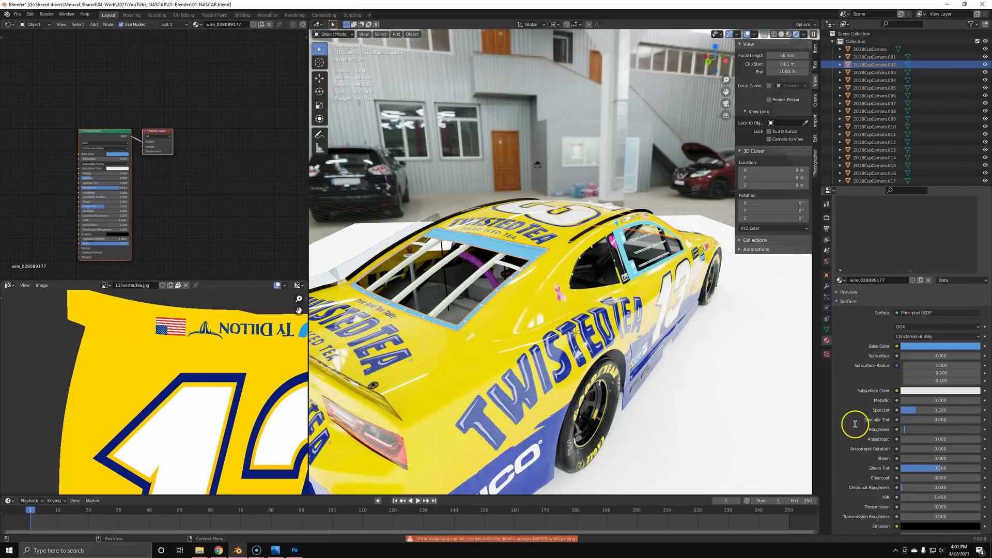
text(.8)
key(Return)
Step: Make the window frame material's base color black and set its specular to 0.4
click(941, 345)
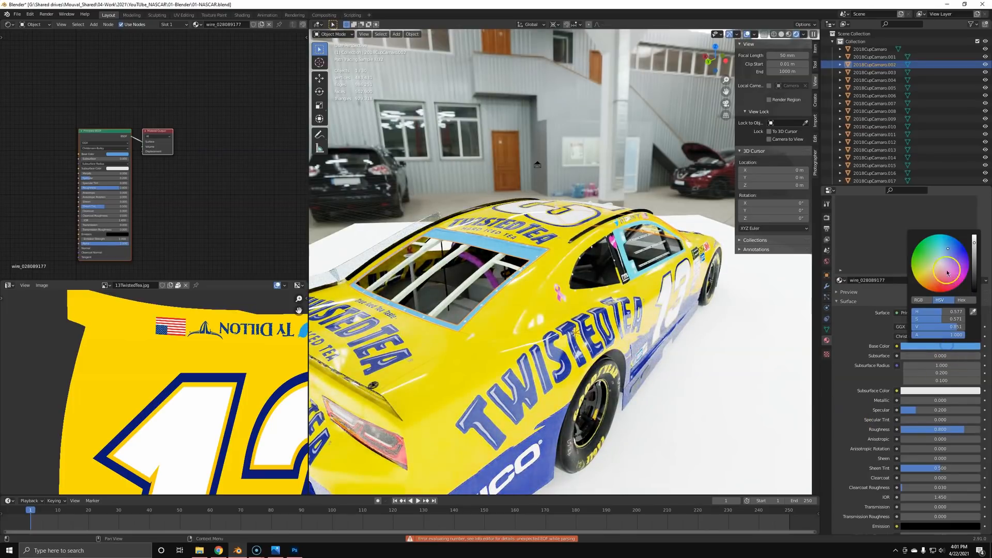
drag(974, 287, 974, 294)
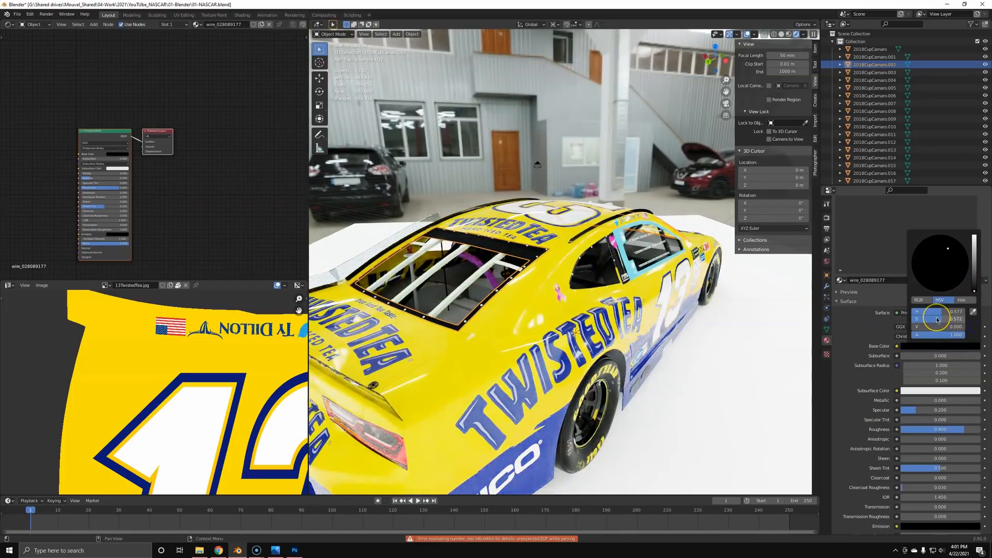
middle_drag(495, 279, 718, 270)
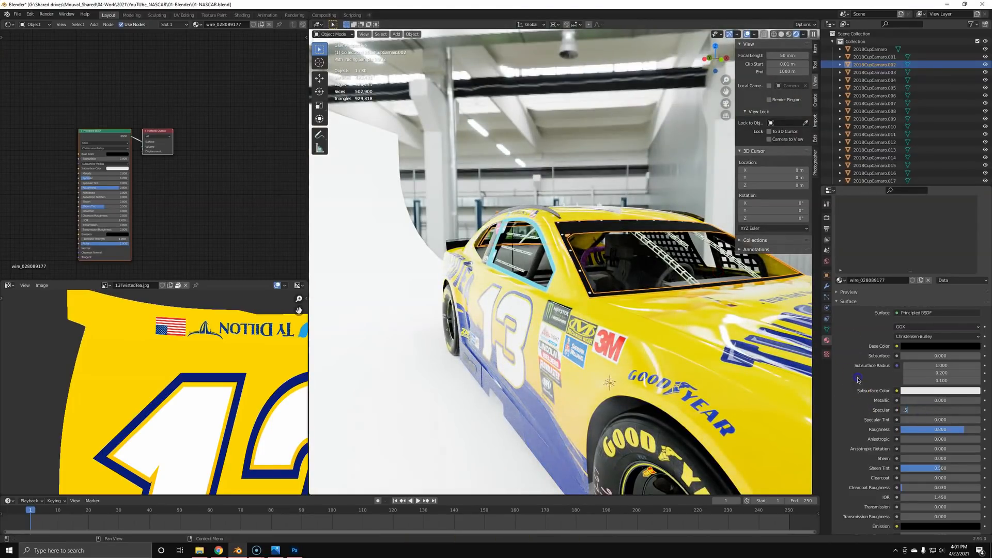
click(613, 236)
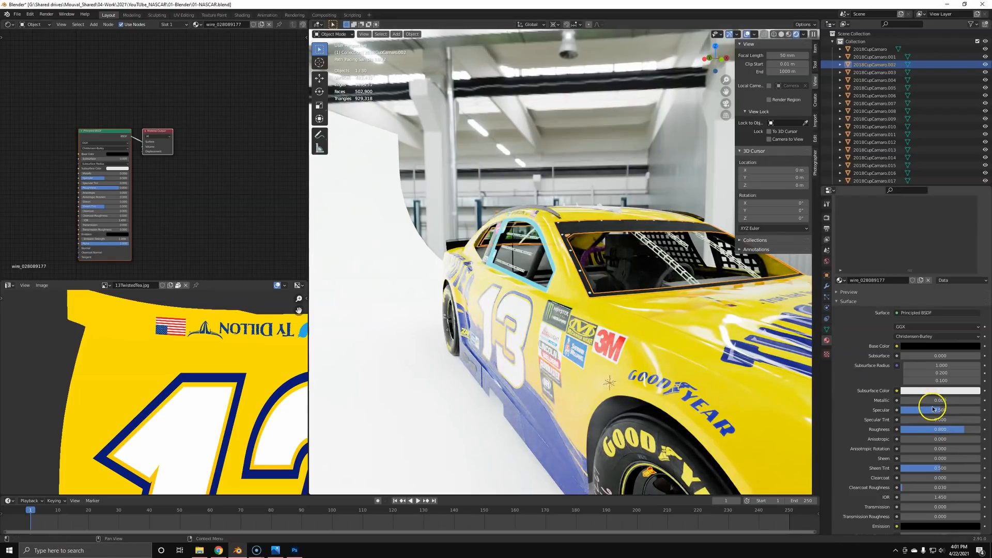
click(576, 254)
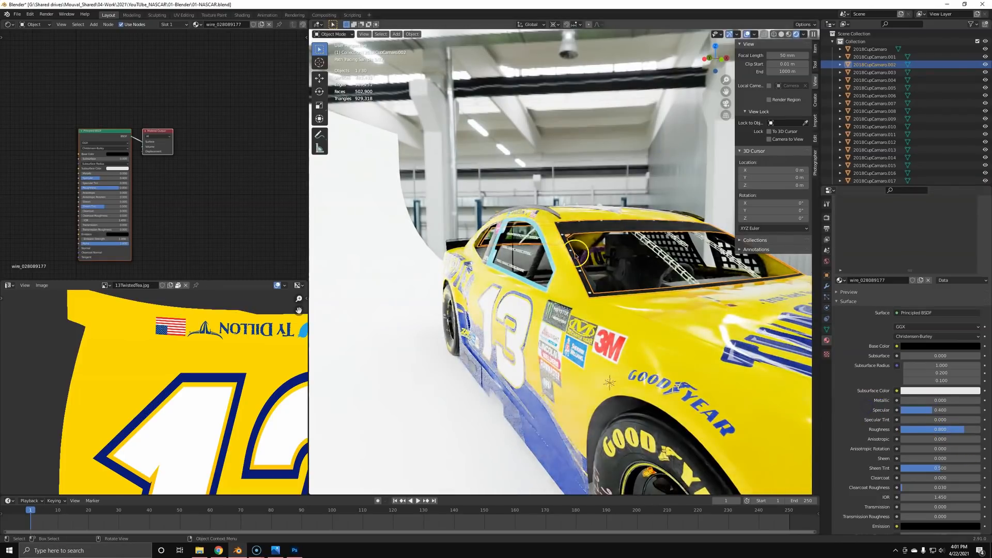
Step: Select the windshield support straps, view the reference image00003.jpeg in Photos for comparison, and return to Blender
middle_drag(651, 253, 470, 331)
click(461, 324)
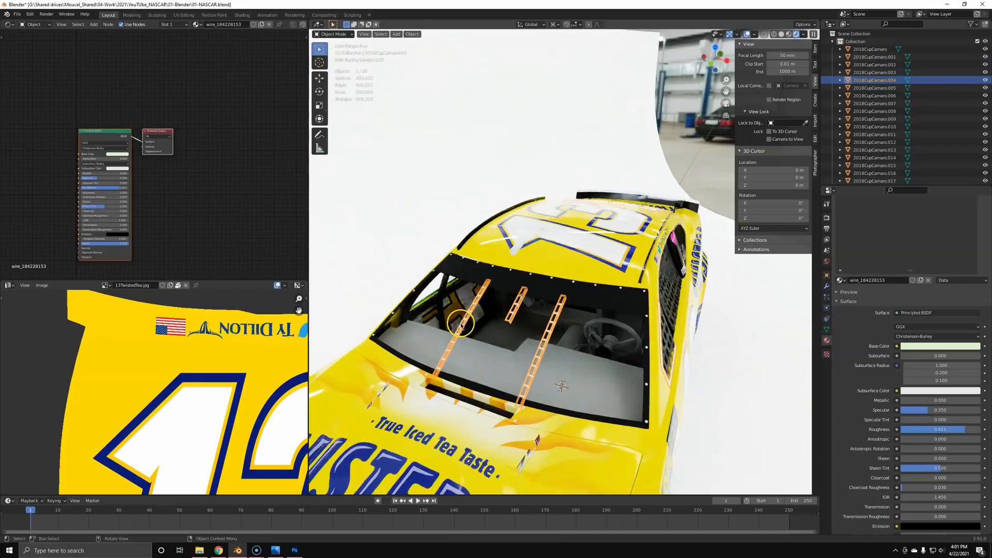
key(alt+Tab)
key(alt+Tab)
key(alt+Tab)
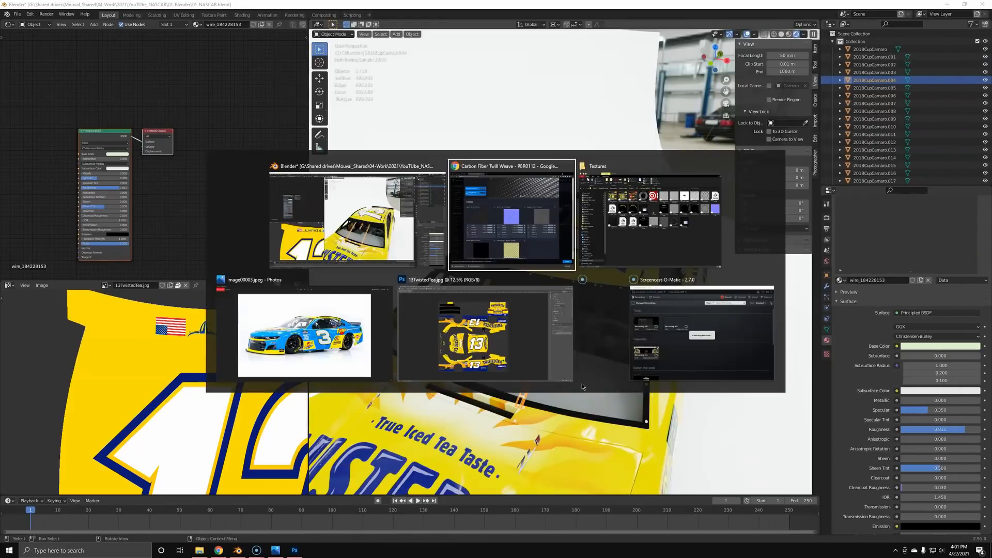
click(337, 336)
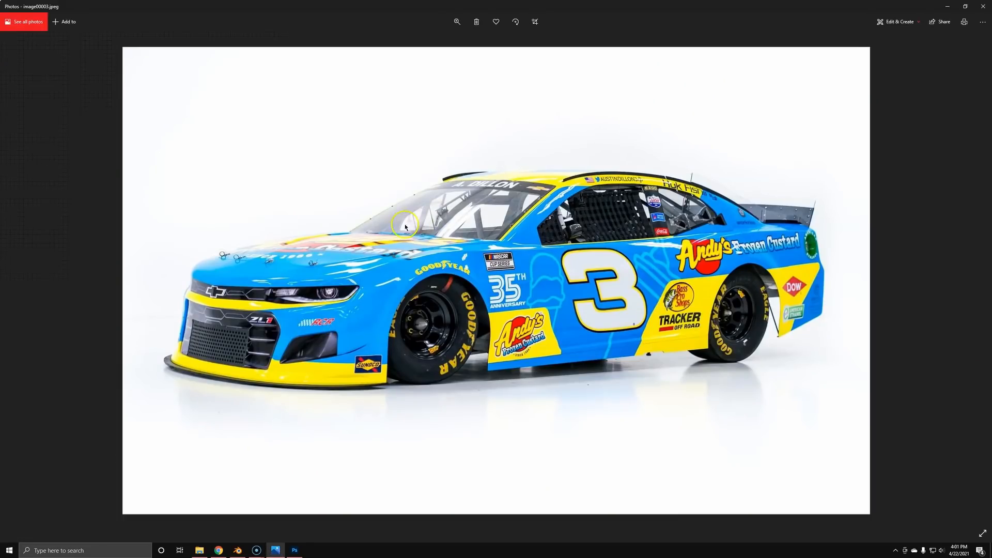
click(989, 272)
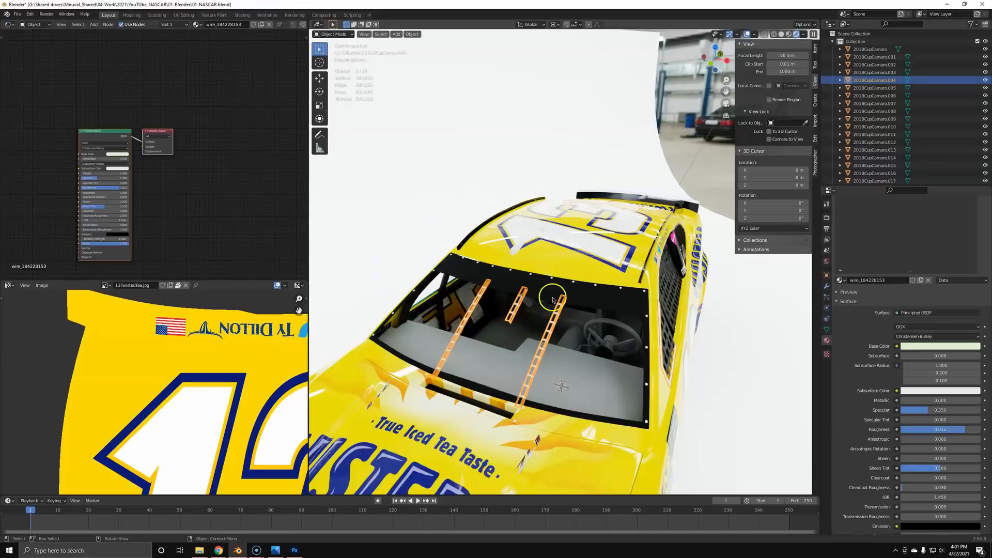
Step: Give the windshield support straps' material a neutral light grey base color and set metallic to 1.0
scroll(617, 345, up, 4)
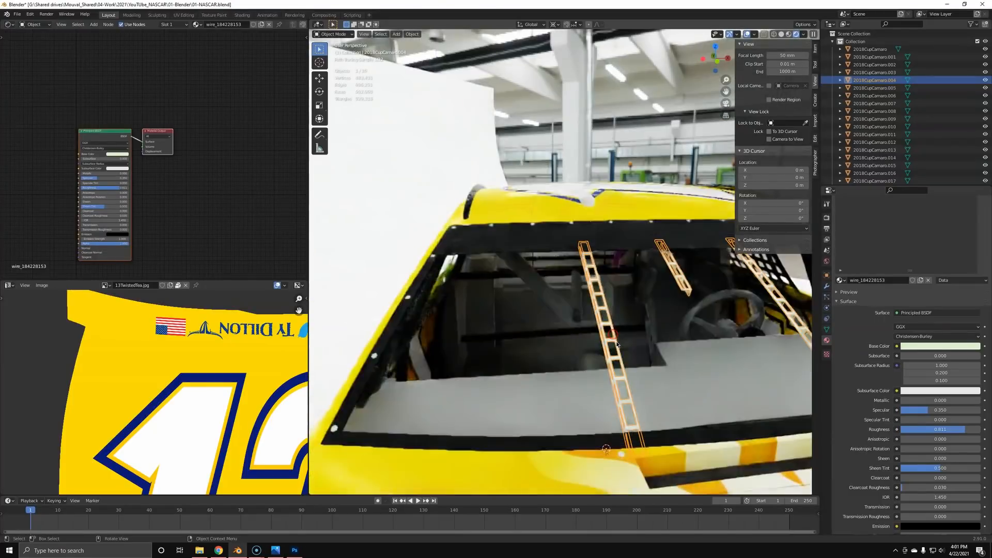
scroll(615, 333, up, 4)
middle_drag(611, 345, 612, 289)
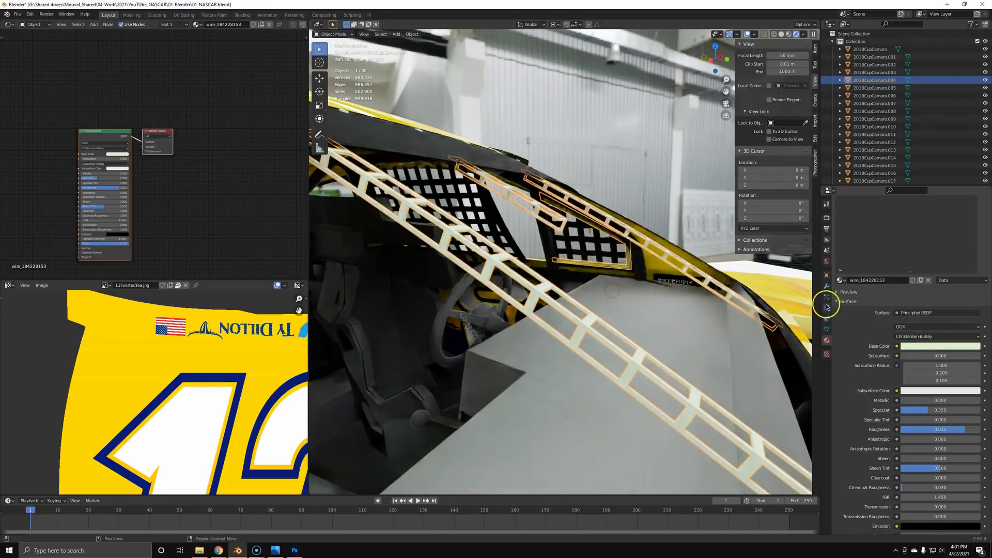
click(827, 218)
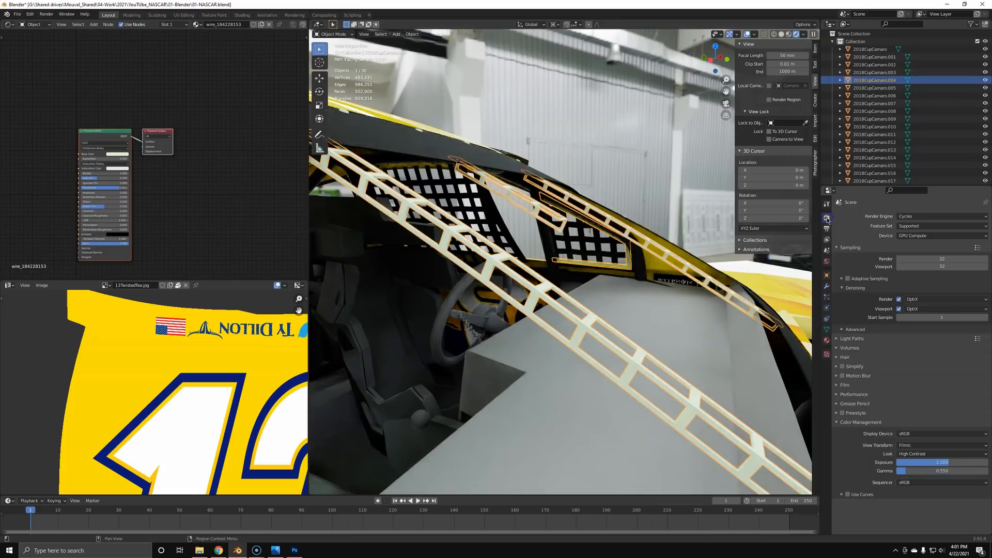
click(827, 340)
scroll(926, 471, down, 5)
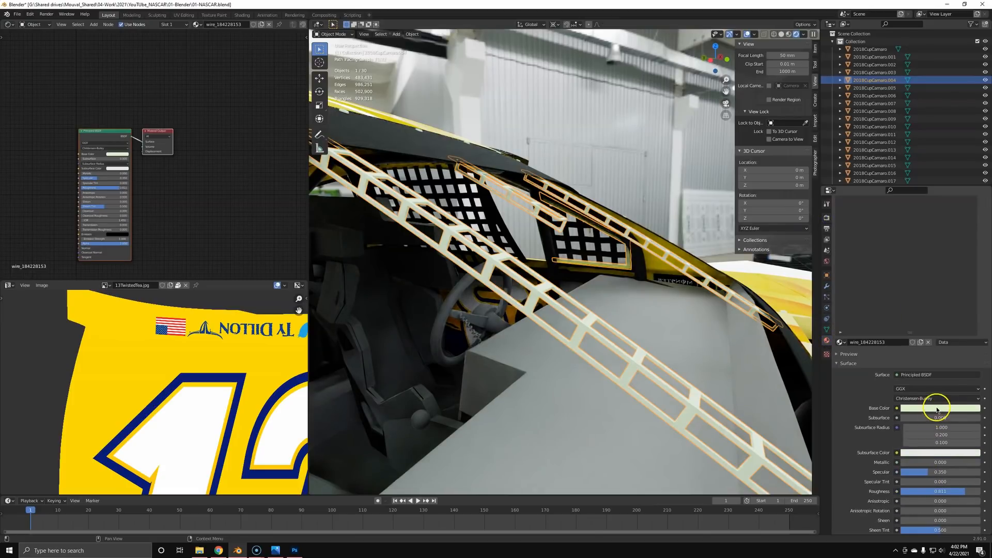
click(937, 408)
drag(926, 382, 897, 388)
drag(929, 463, 977, 463)
Step: Set the support straps' material to specular 0.5 and roughness 0.25
click(919, 472)
text(.5)
key(Return)
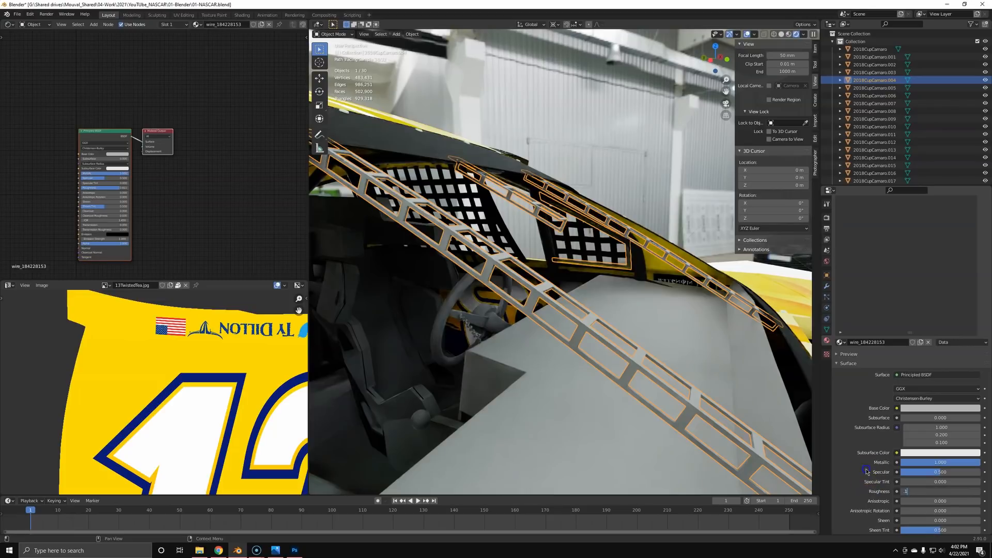
click(919, 498)
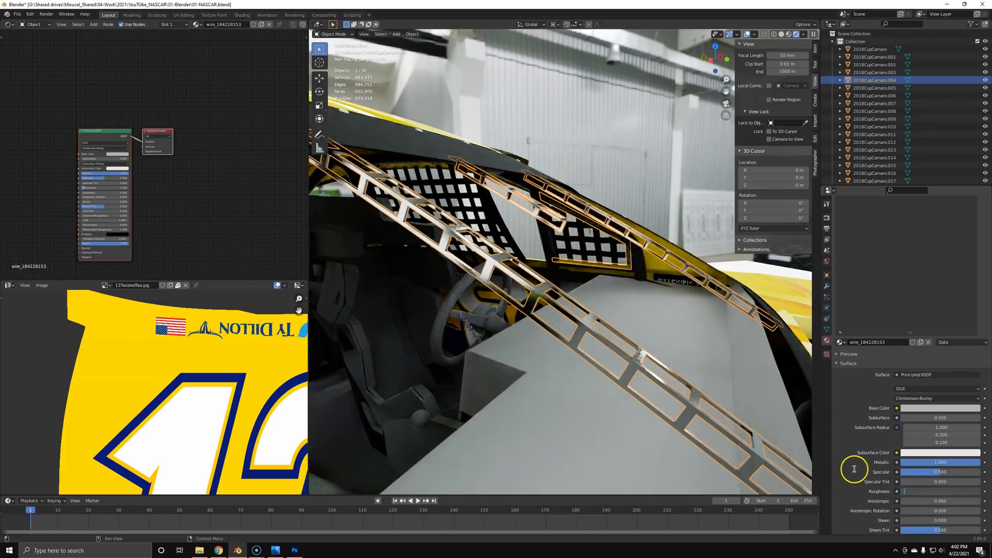
click(580, 309)
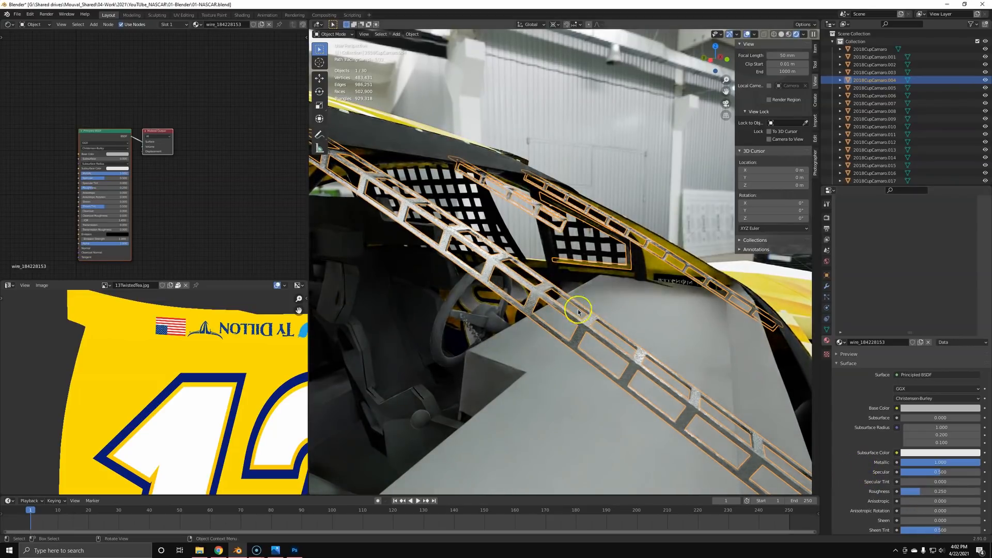
Step: Select the seat and interior tube object behind the windshield and set its material's roughness to 0.8 and specular to 0.5
middle_drag(660, 319, 543, 329)
scroll(627, 319, down, 5)
key(alt+a)
shift+middle_drag(662, 299, 582, 328)
scroll(563, 312, up, 2)
click(580, 299)
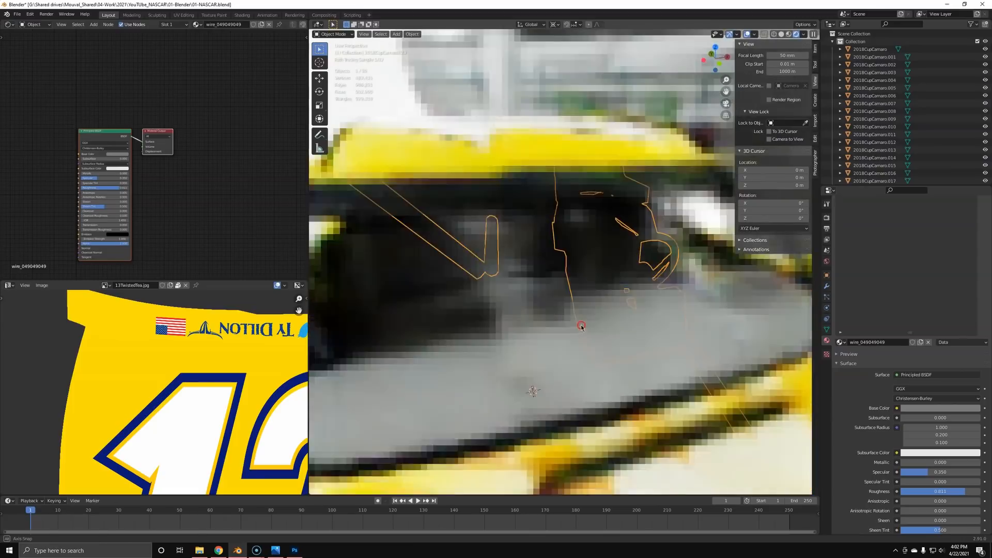
middle_drag(448, 308, 466, 299)
shift+middle_drag(466, 300, 494, 316)
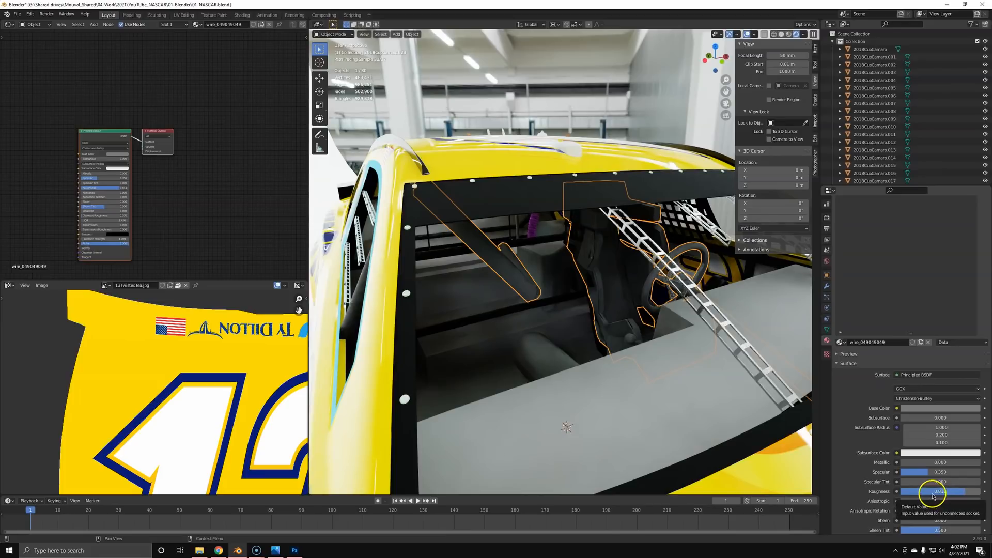
click(937, 491)
text(0.8)
key(Return)
click(925, 471)
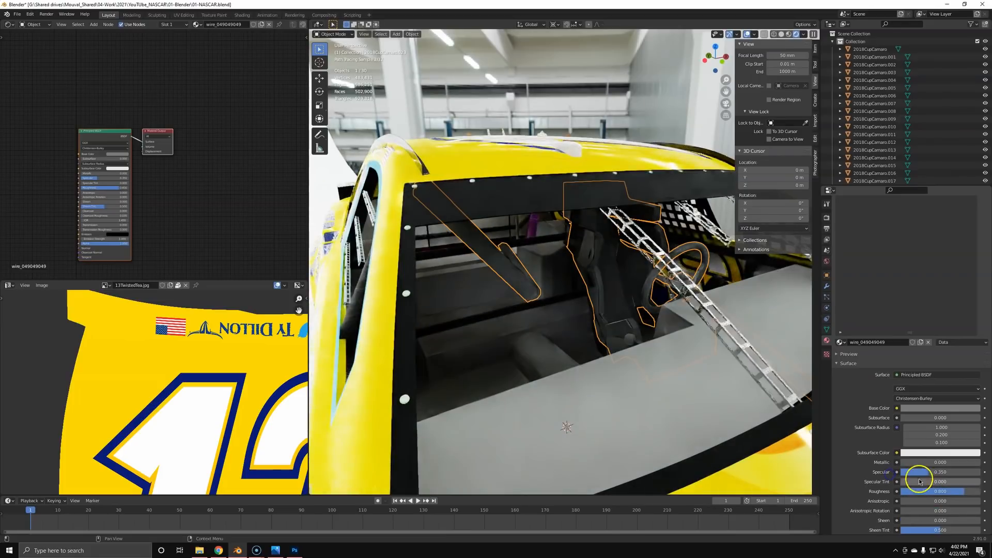
text(0.5)
key(Return)
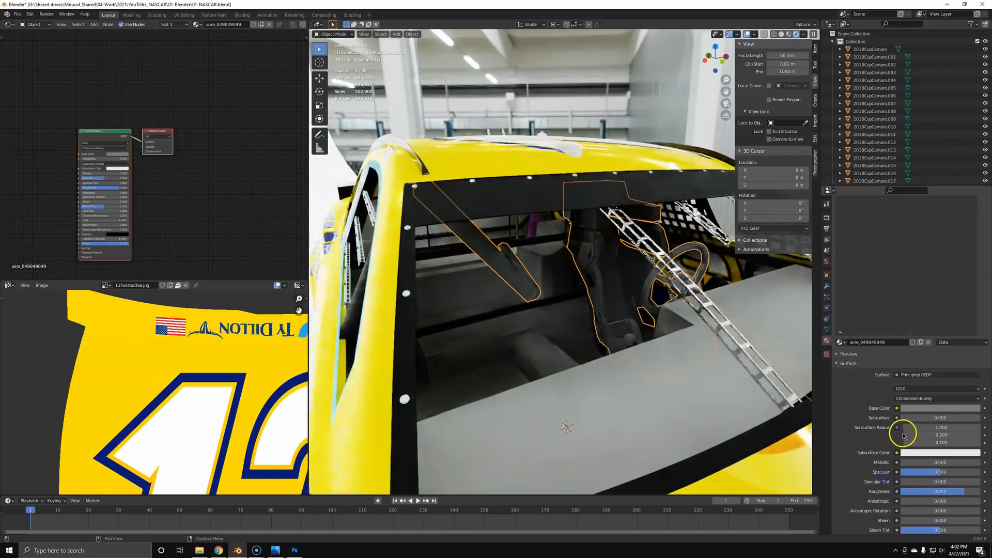
Step: Try a near-black base color on the seat and interior tube material
click(937, 412)
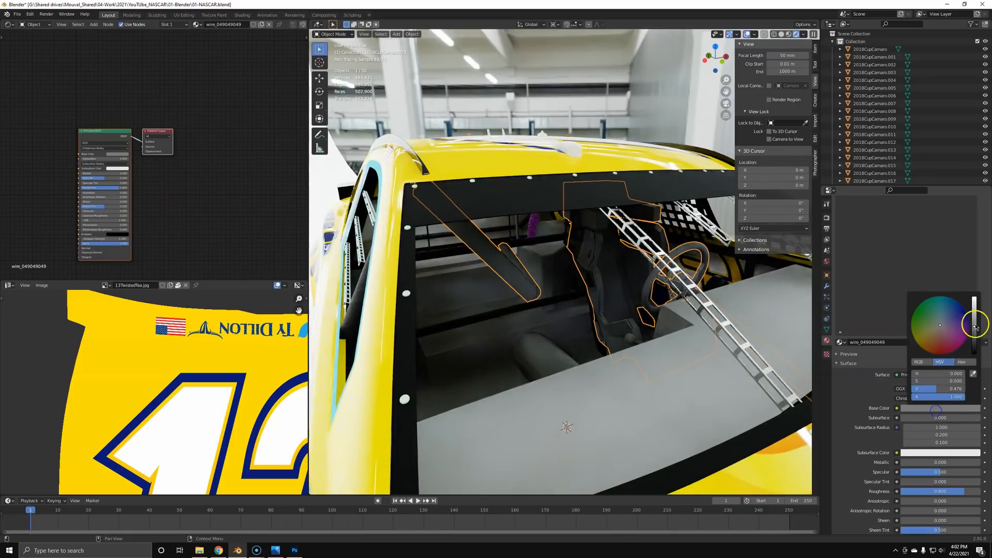
drag(974, 304, 973, 341)
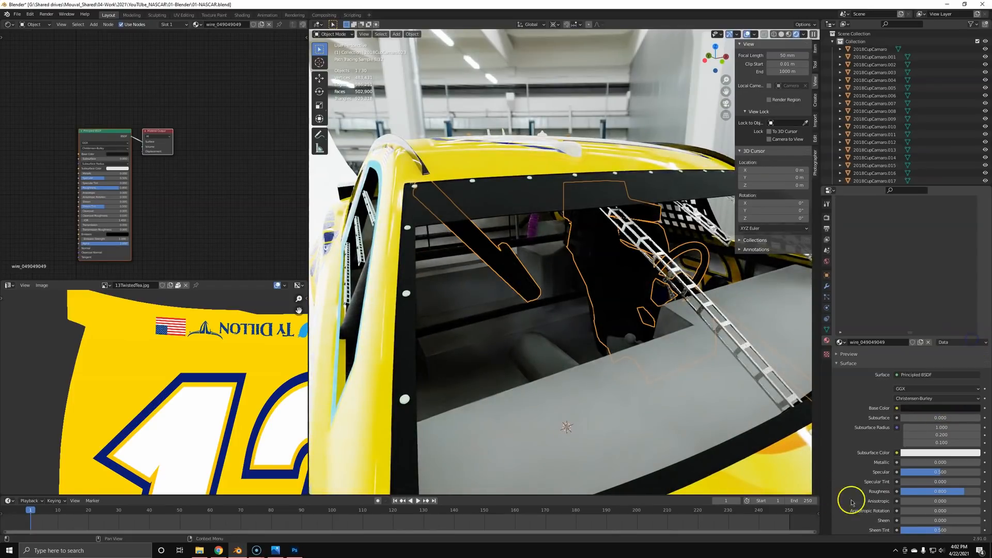
middle_drag(609, 366, 509, 343)
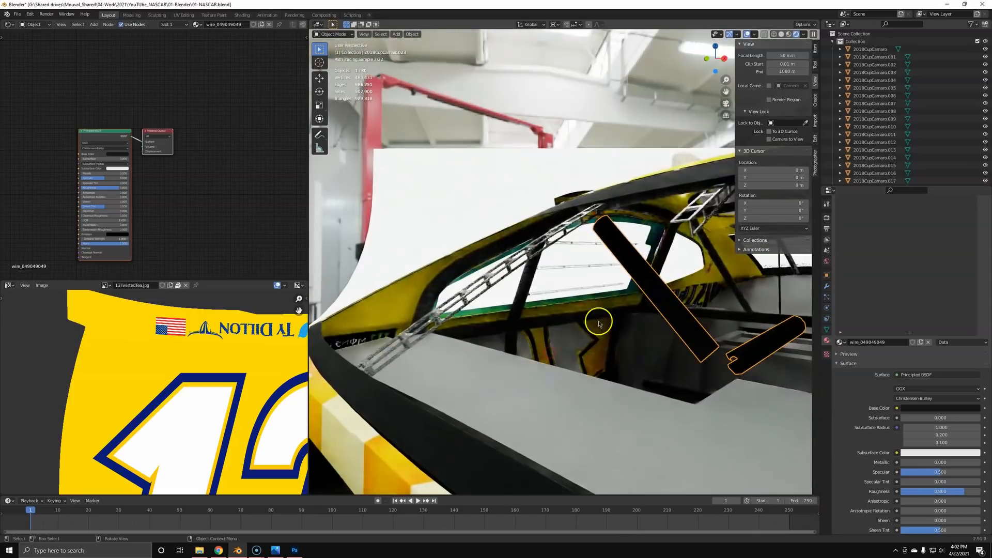
Step: Lighten the seat and interior tube material's base color to a mid grey and set its roughness to 0.9
click(925, 411)
drag(973, 341, 972, 316)
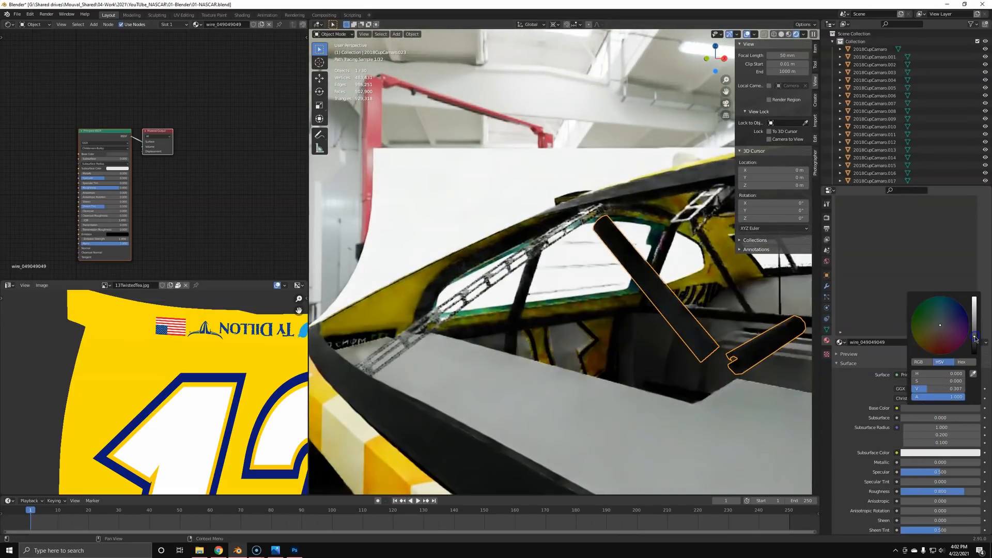
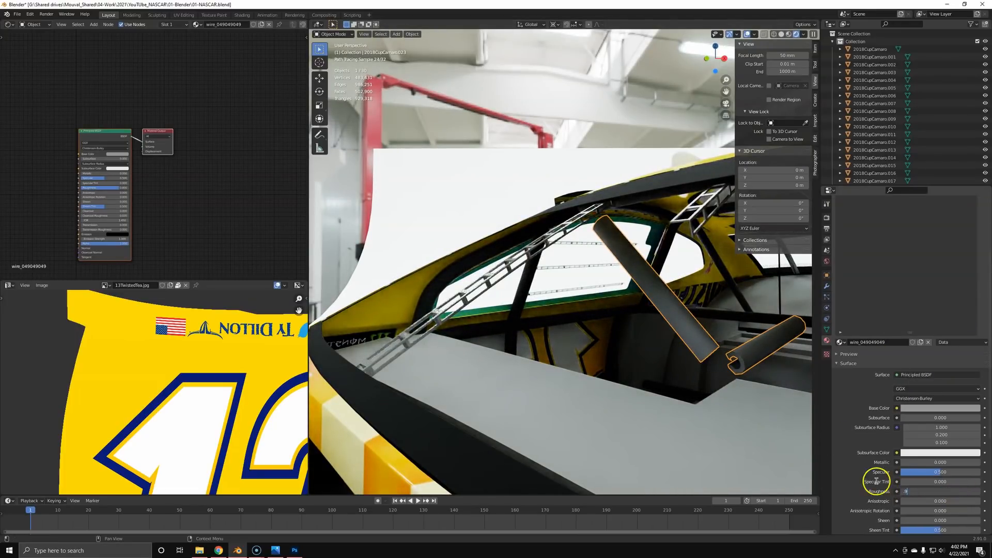
key(Return)
middle_drag(647, 326, 662, 381)
key(a)
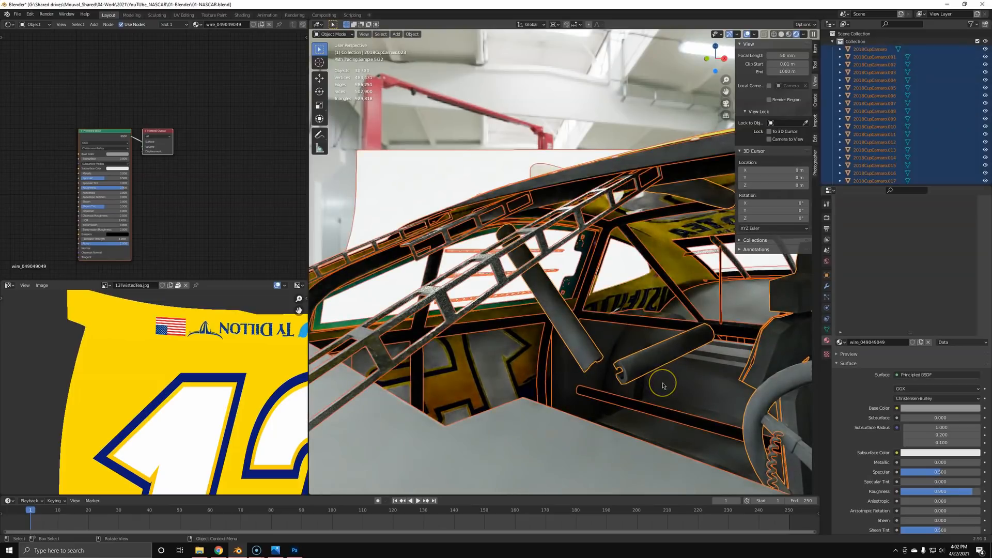
Step: Compare the car interior with the reference pictures image00003.jpeg and MonsterStudio.png in Photos, and return to Blender
key(alt+Tab)
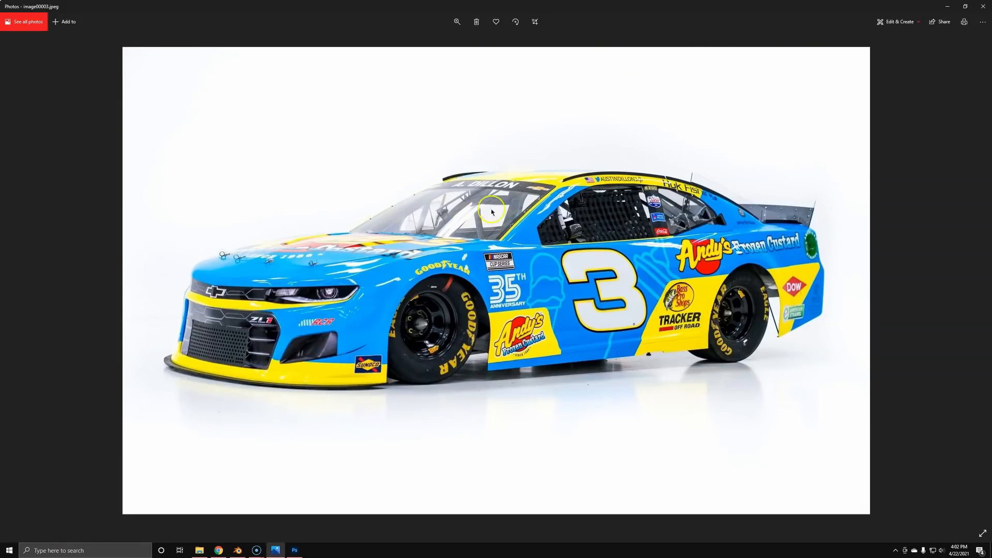
key(alt+Tab)
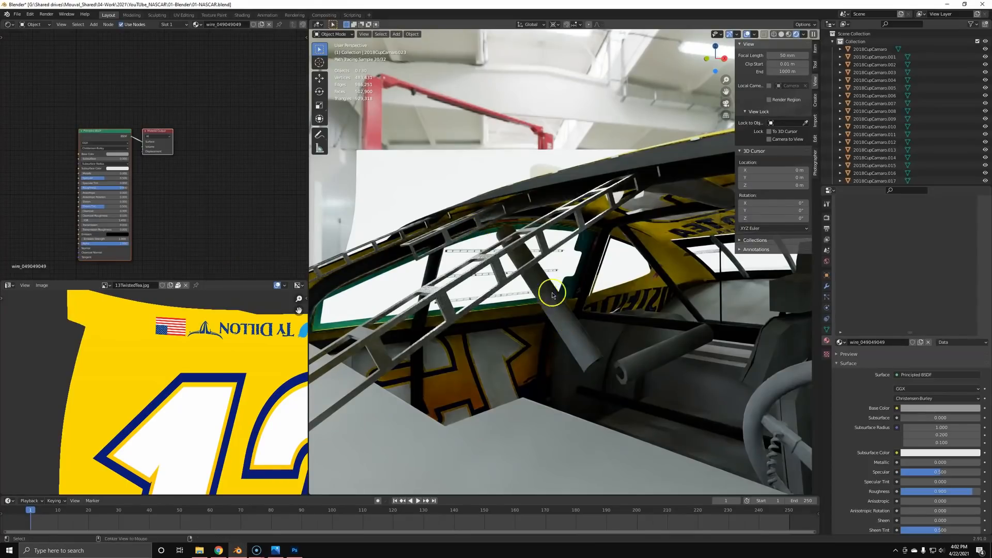
key(alt+Tab)
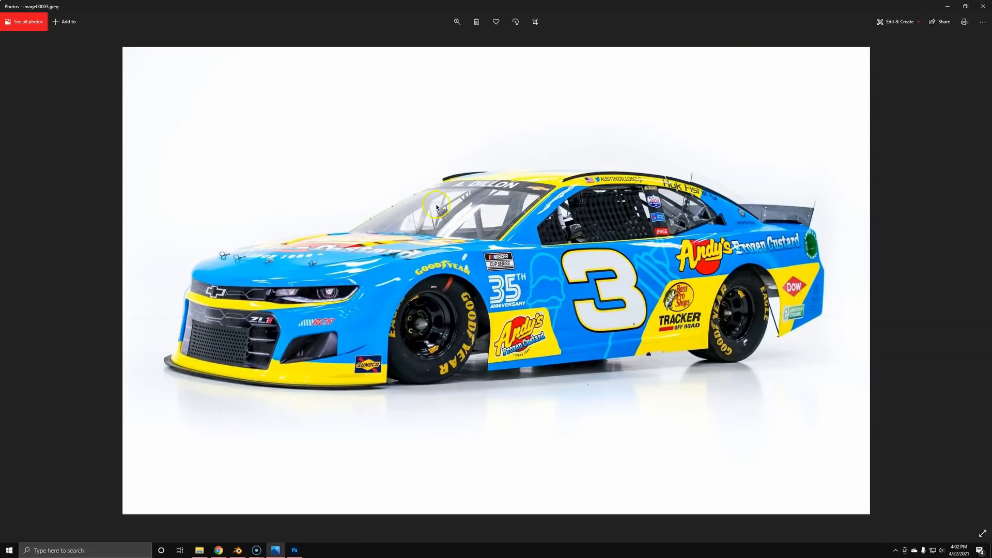
click(965, 280)
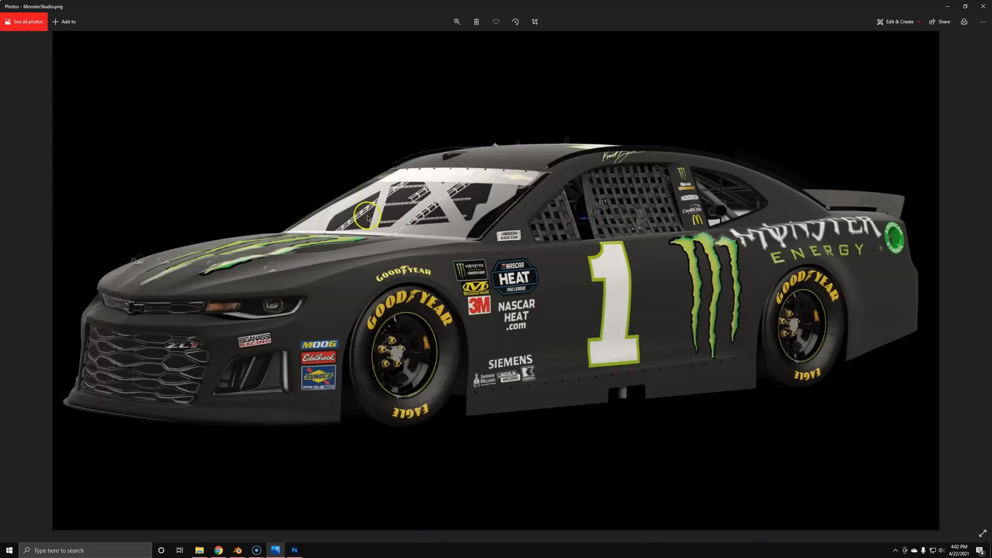
key(Left)
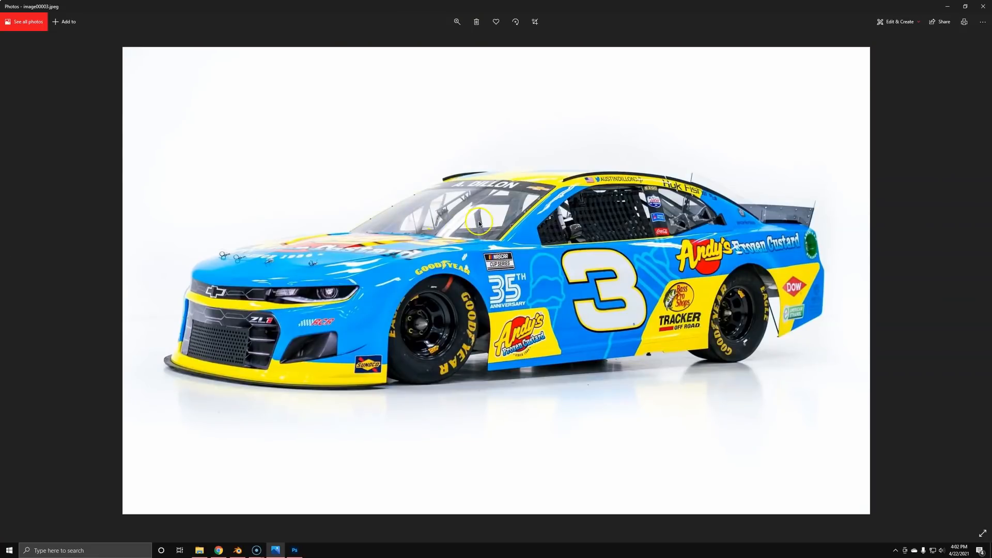
key(alt+Tab)
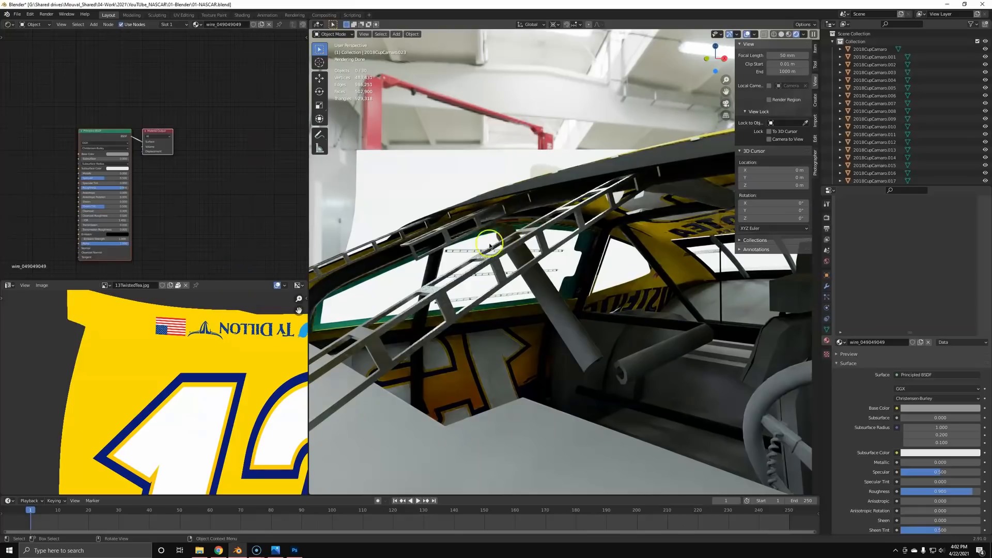
key(alt+Tab)
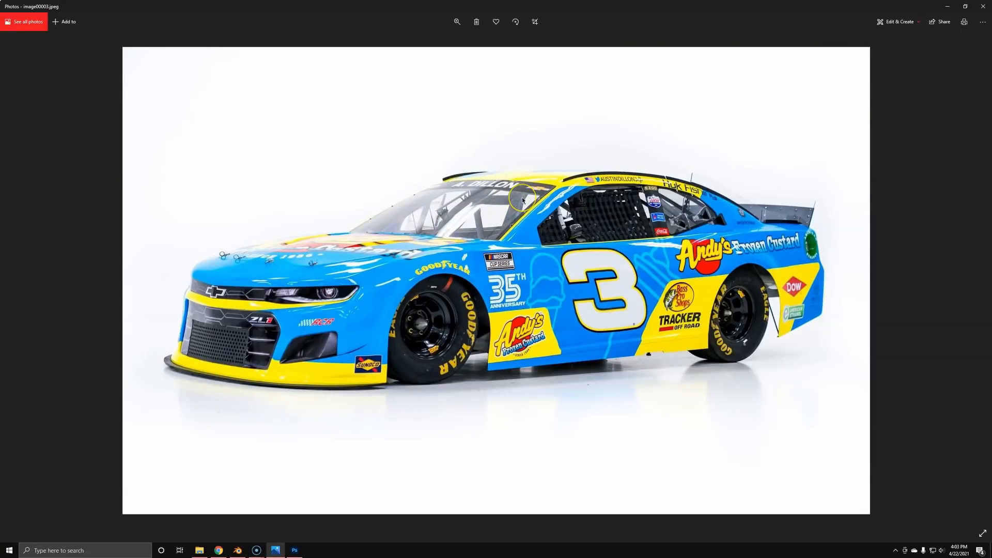
key(alt+Tab)
Step: Select the roll cage and try metallic 1.0 with roughness 0.3 on its shared material
scroll(502, 212, down, 4)
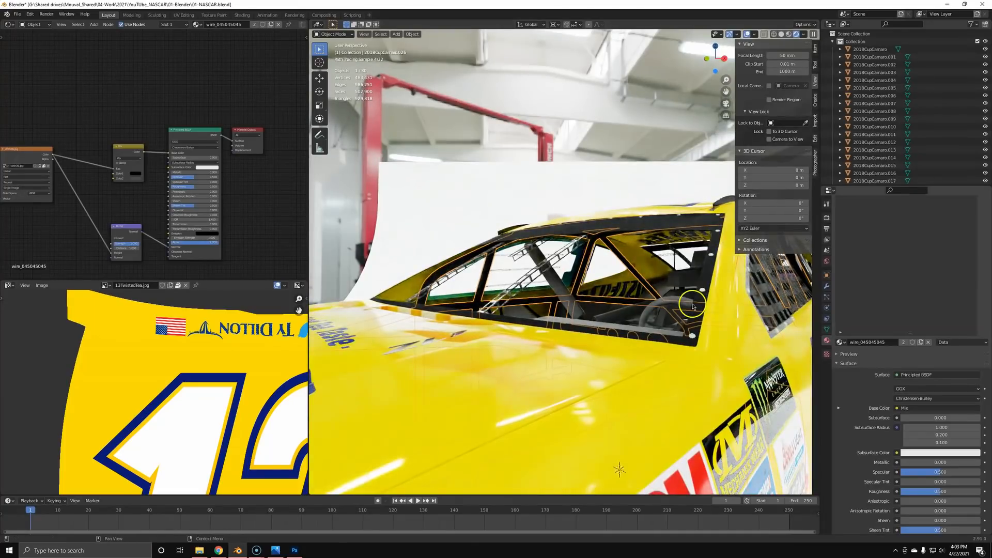
scroll(653, 352, up, 5)
scroll(912, 447, down, 2)
key(Return)
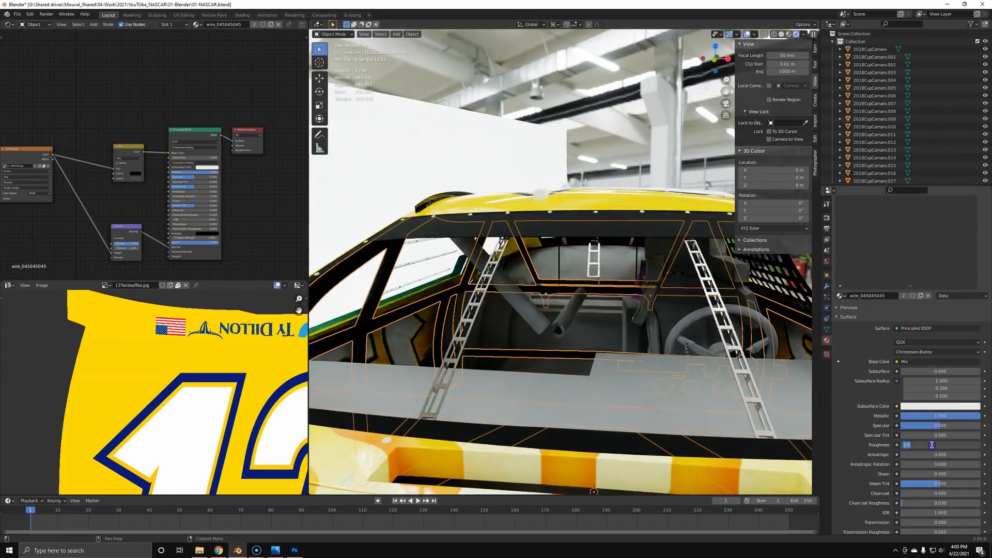
text(.3)
key(Return)
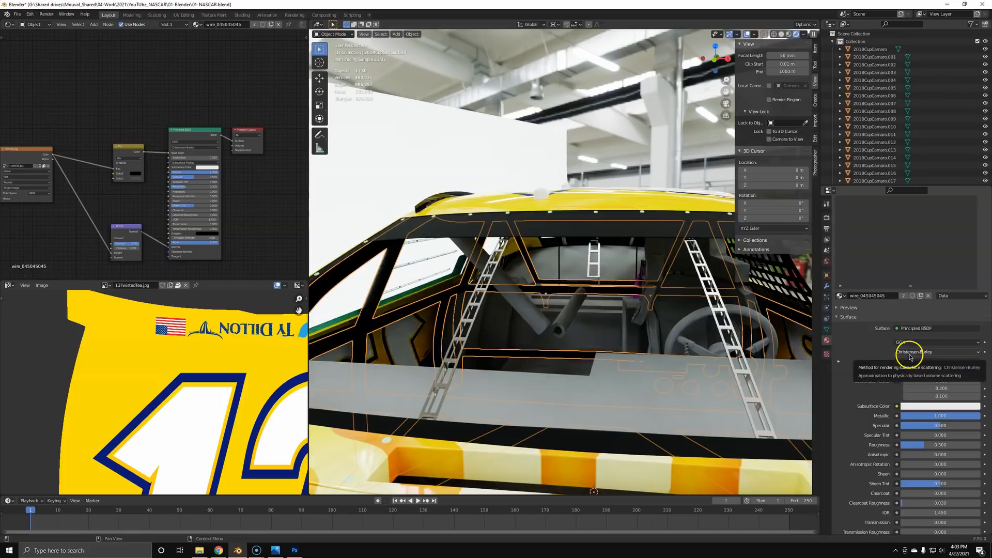
scroll(669, 282, down, 8)
scroll(616, 267, up, 4)
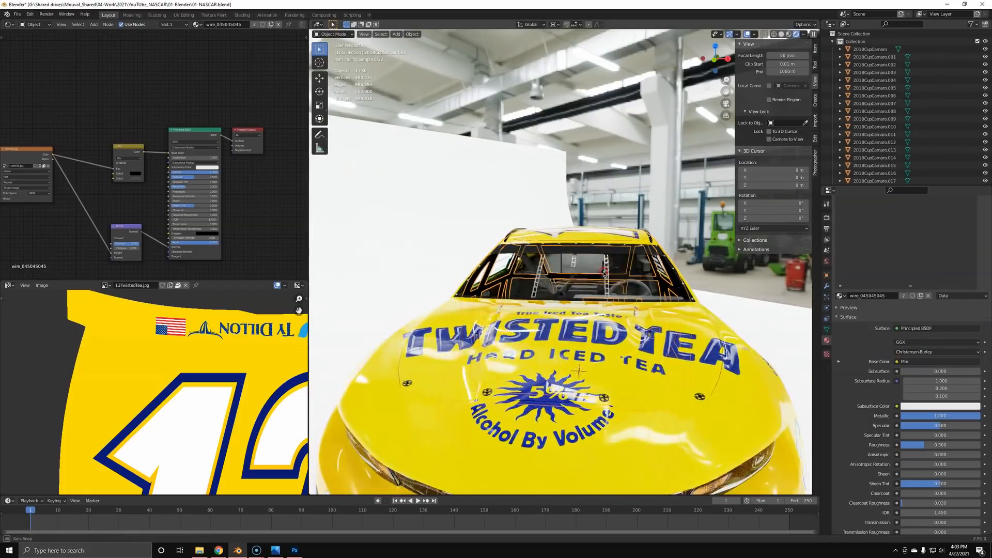
middle_drag(658, 272, 636, 278)
scroll(833, 263, up, 3)
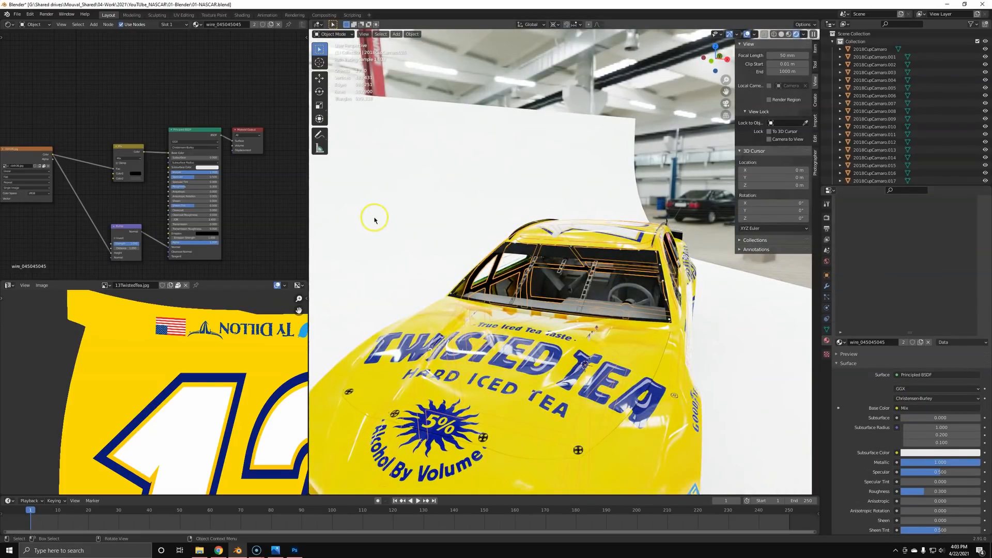
Step: Reset the roll cage's shared material to metallic 0 and roughness 0.5
drag(945, 462, 901, 461)
middle_drag(745, 323, 644, 285)
scroll(652, 287, up, 4)
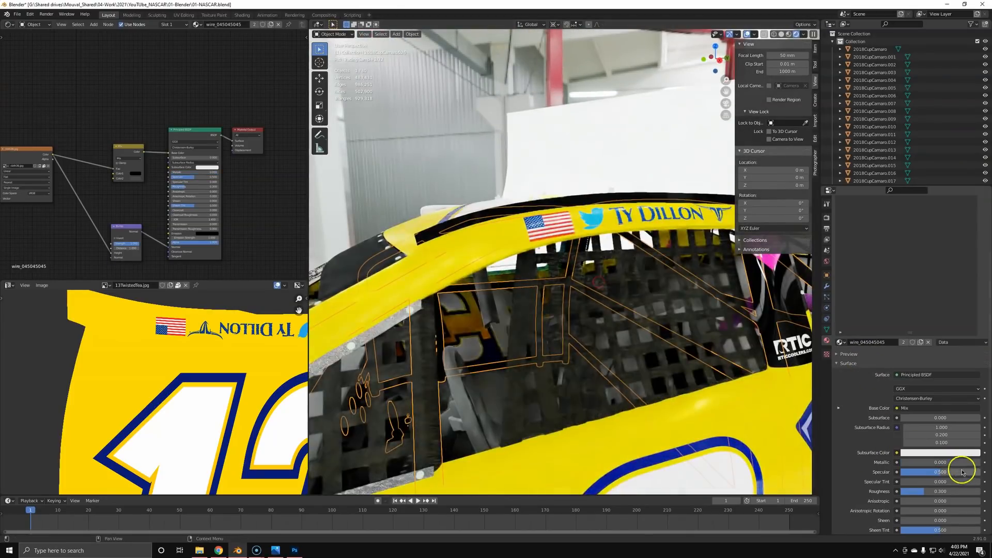
scroll(959, 467, down, 2)
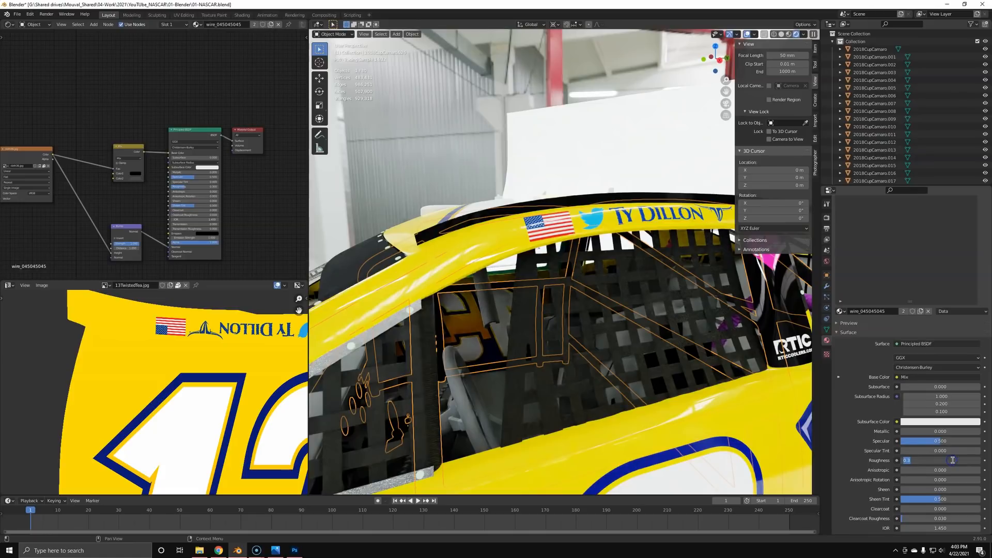
text(.5)
key(Return)
Step: Make the roll cage's material a single-user copy and set its metallic to 1.0
middle_drag(636, 306, 983, 256)
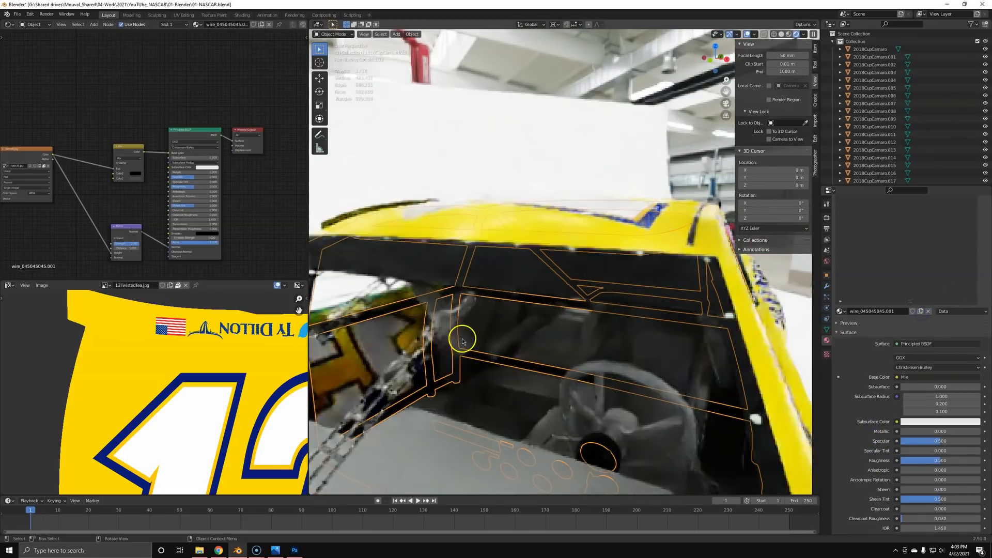
double_click(927, 433)
text(1)
click(853, 430)
Step: Delete the image texture, mix and bump nodes from the roll cage material and make its base color light grey
click(943, 378)
click(105, 117)
scroll(105, 119, down, 8)
drag(19, 103, 152, 236)
key(x)
scroll(151, 237, up, 5)
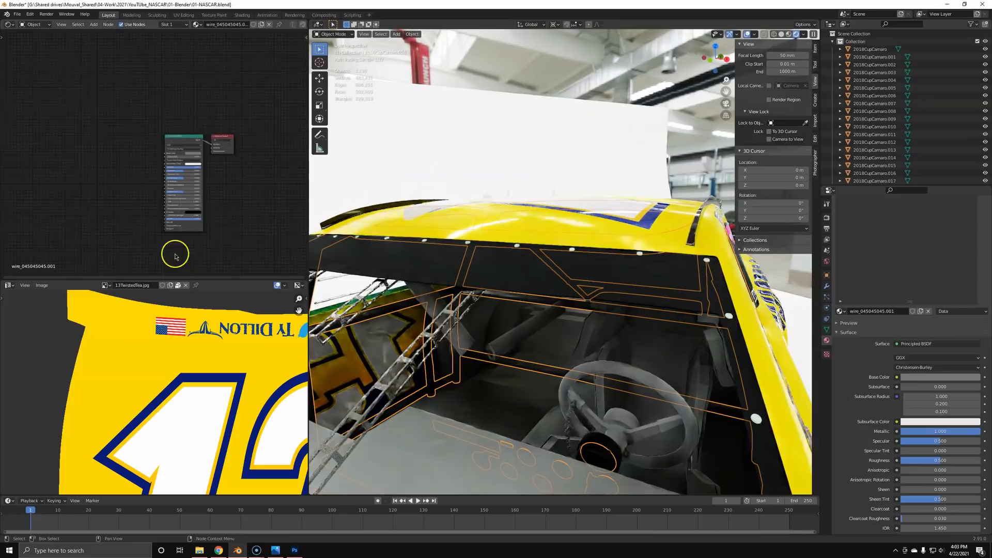
click(216, 153)
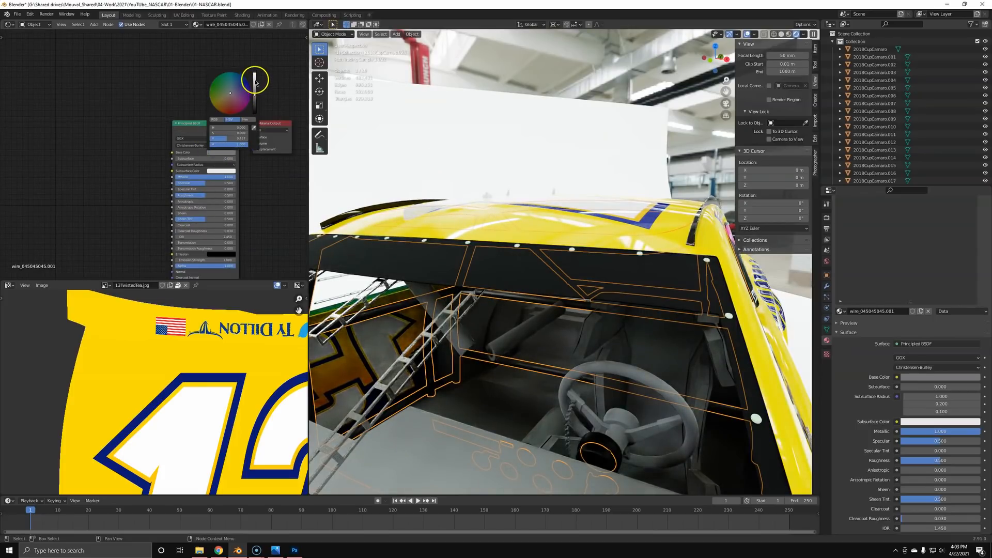
click(255, 81)
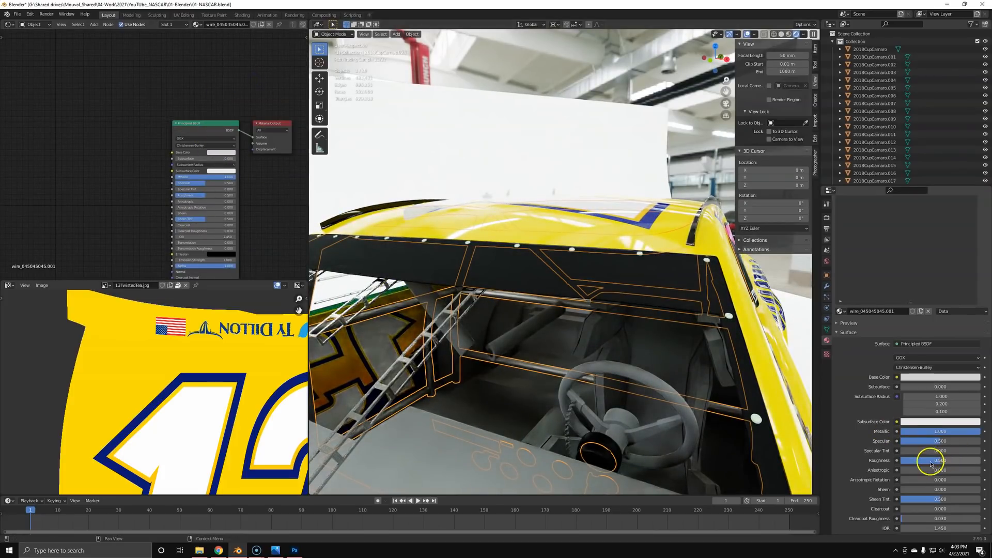
Step: Set the roll cage material's roughness to 0.3 and compare the car with the reference photo
key(Return)
shift+middle_drag(432, 316, 543, 283)
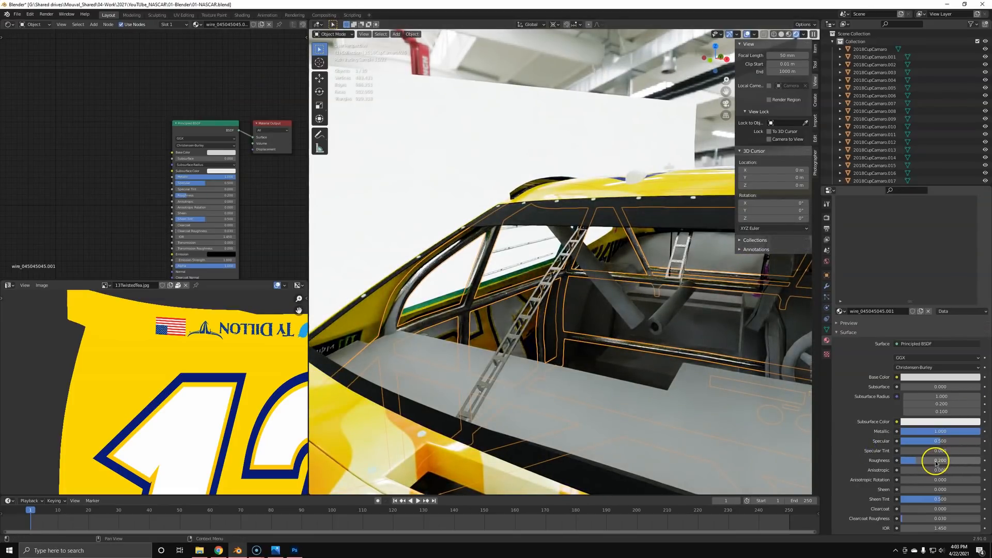
key(Return)
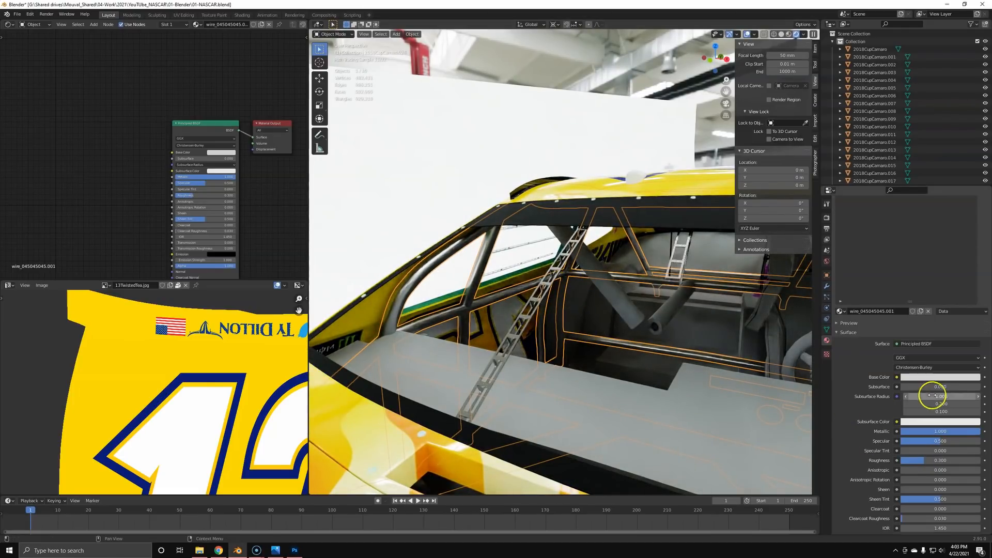
key(alt+a)
scroll(630, 296, down, 3)
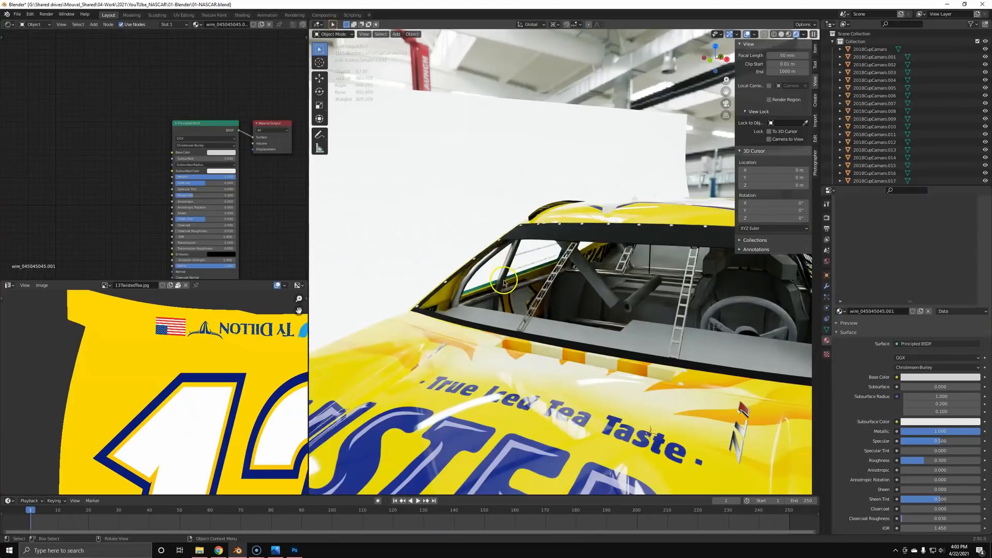
key(alt+Tab)
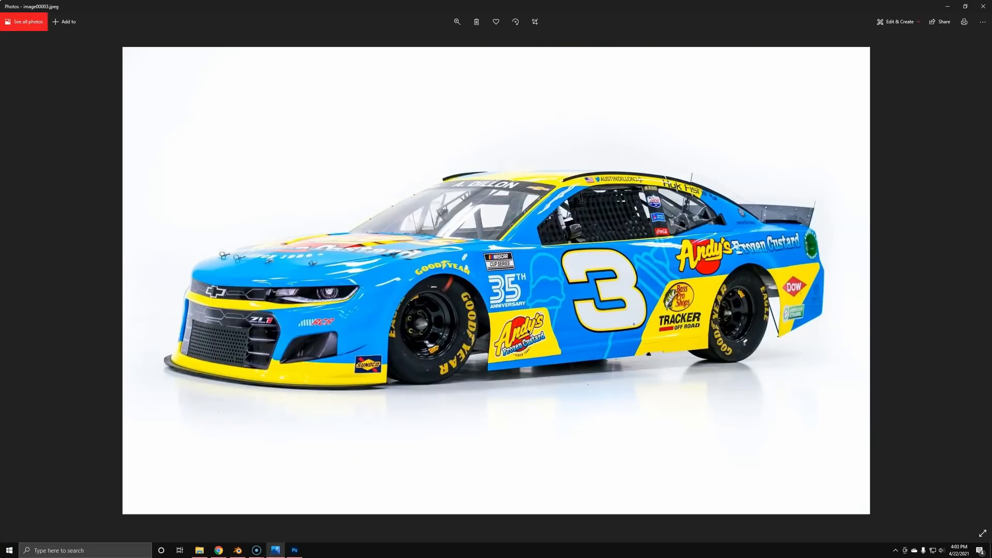
key(alt+Tab)
Step: From the camera view, brighten the roll cage material's base color to near white and compare with the reference photo
scroll(560, 339, down, 3)
key(KP_0)
click(639, 298)
click(940, 377)
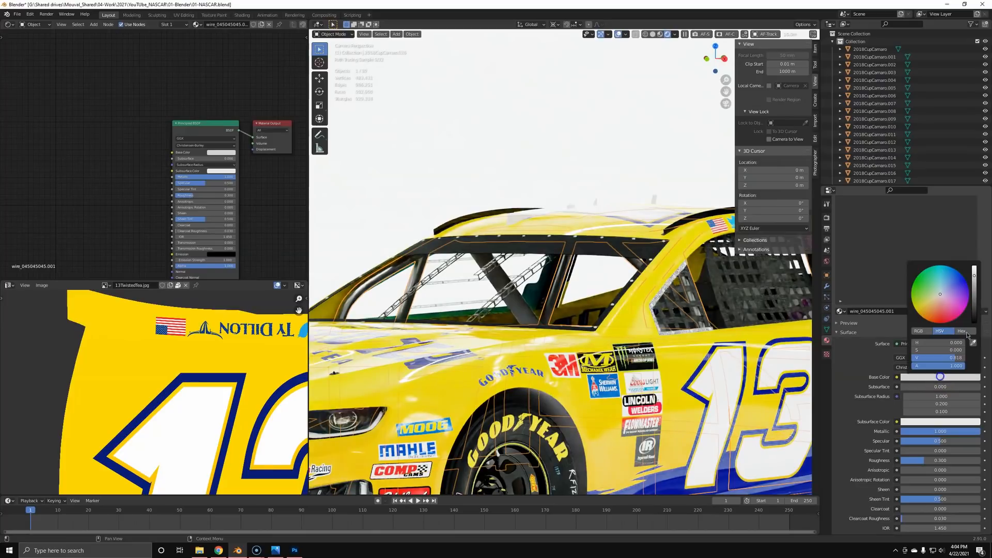
drag(972, 274, 979, 272)
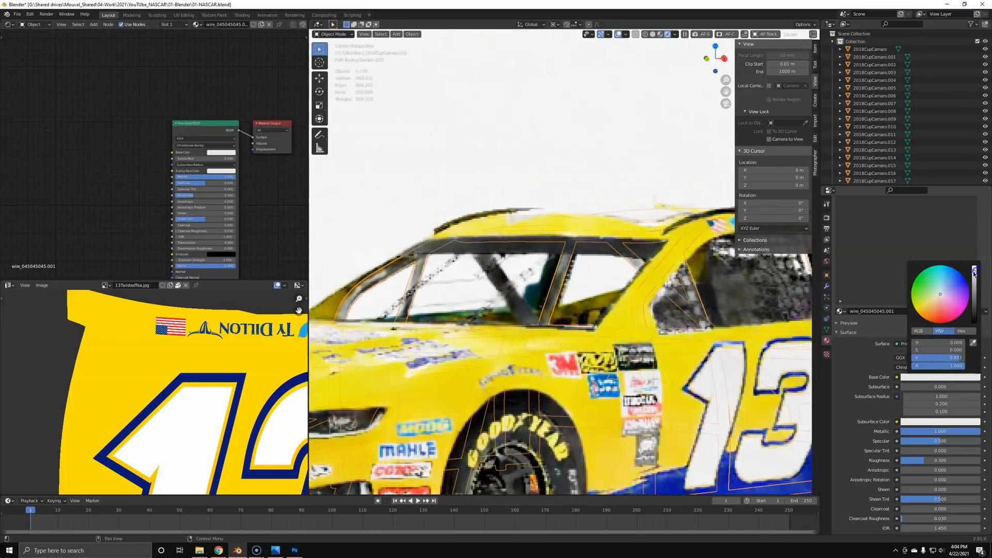
key(alt+a)
scroll(652, 340, down, 3)
key(alt+Tab)
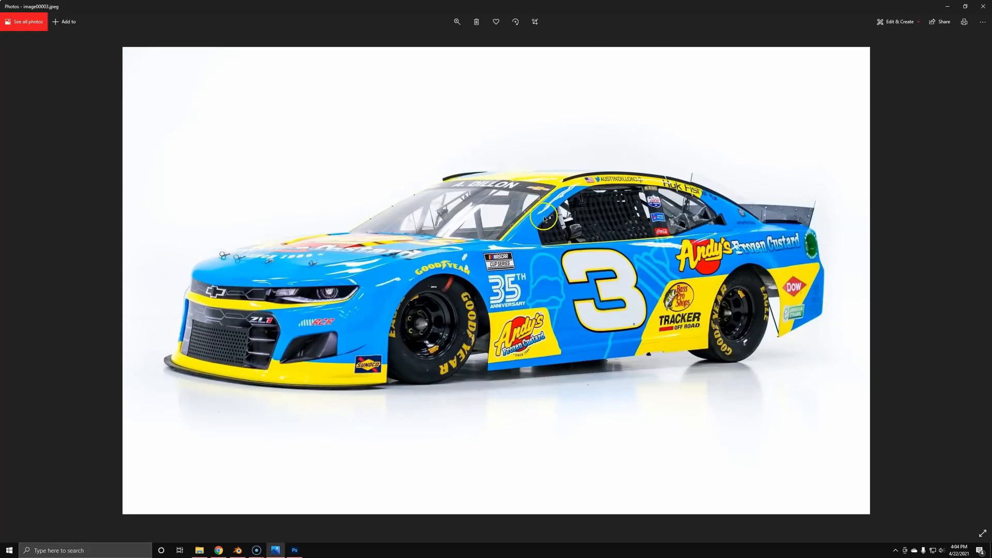
key(alt+Tab)
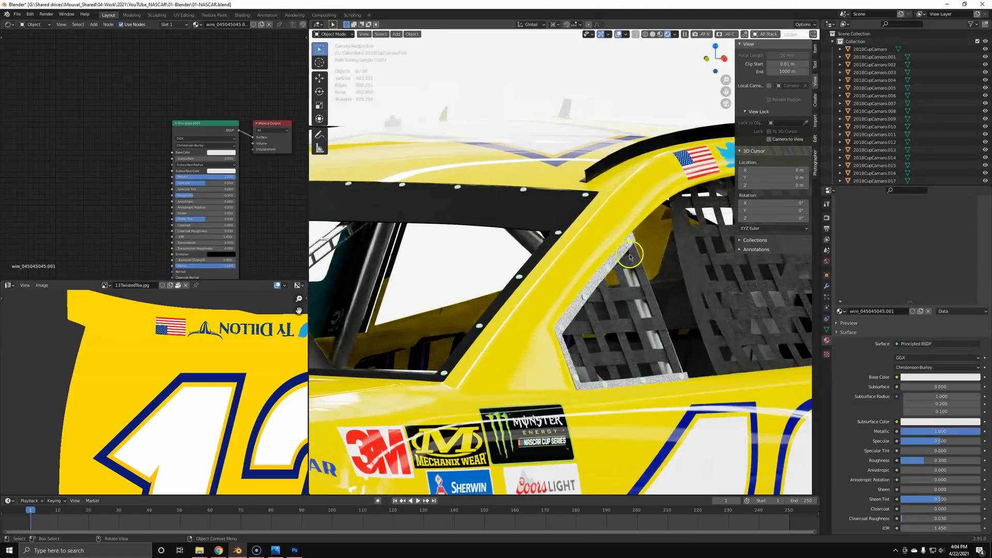
Step: Make the shared material of the windshield supports and side window trim black with metallic 0
click(630, 257)
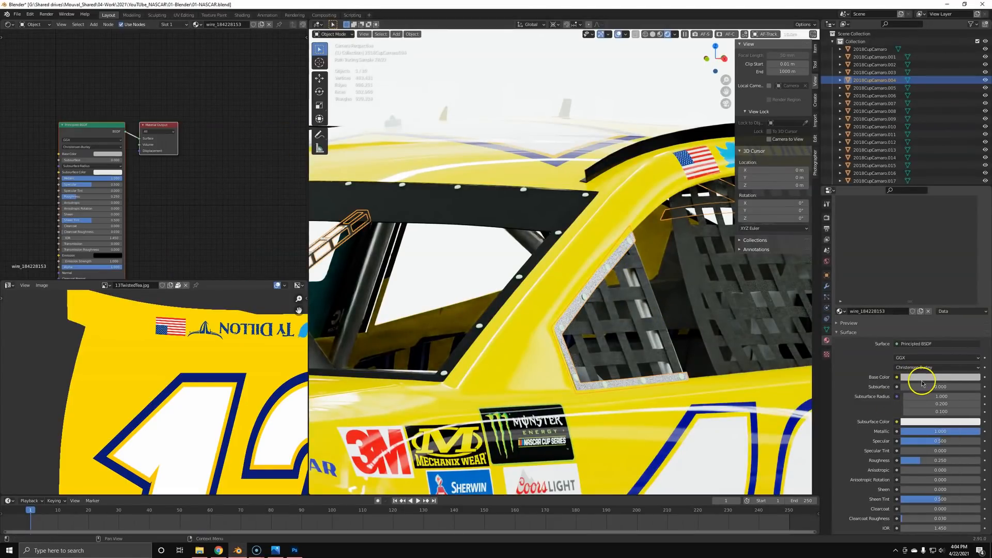
click(965, 380)
drag(976, 322, 976, 338)
drag(930, 433, 850, 432)
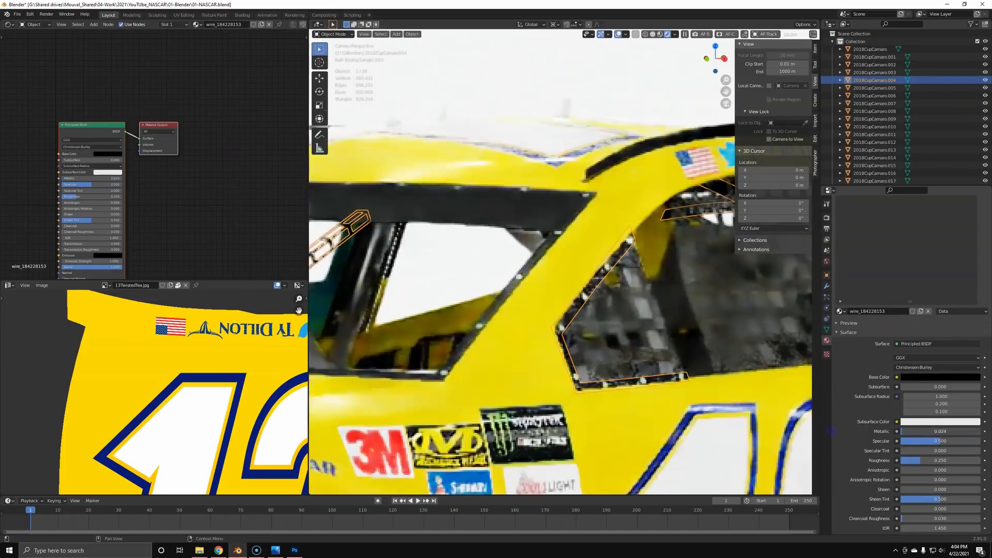
scroll(520, 281, down, 8)
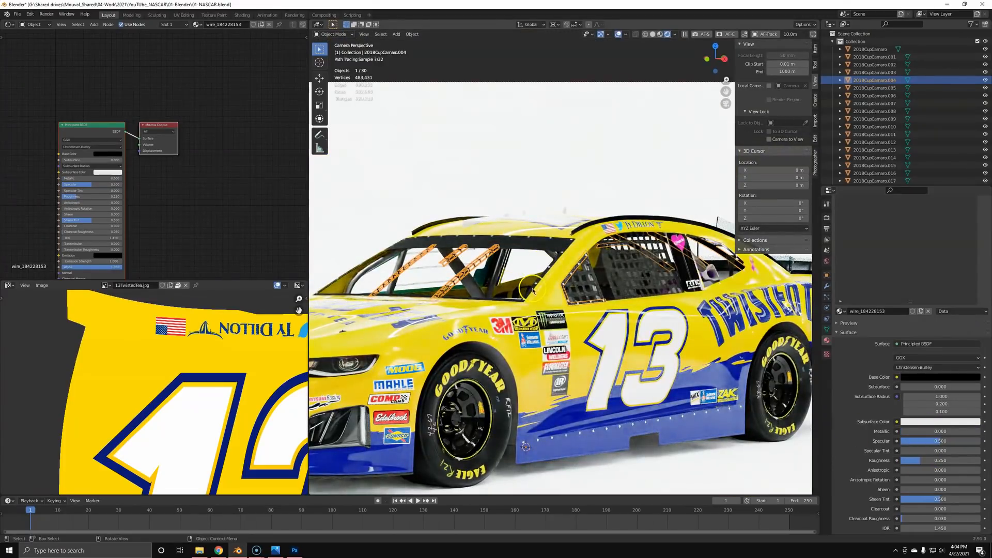
Step: Set the windshield support material's roughness to 0.1 and lighten its base color slightly to a very dark grey
middle_drag(418, 279, 547, 296)
scroll(463, 307, up, 5)
scroll(569, 290, up, 3)
middle_drag(698, 261, 532, 277)
scroll(496, 271, down, 3)
scroll(455, 261, down, 2)
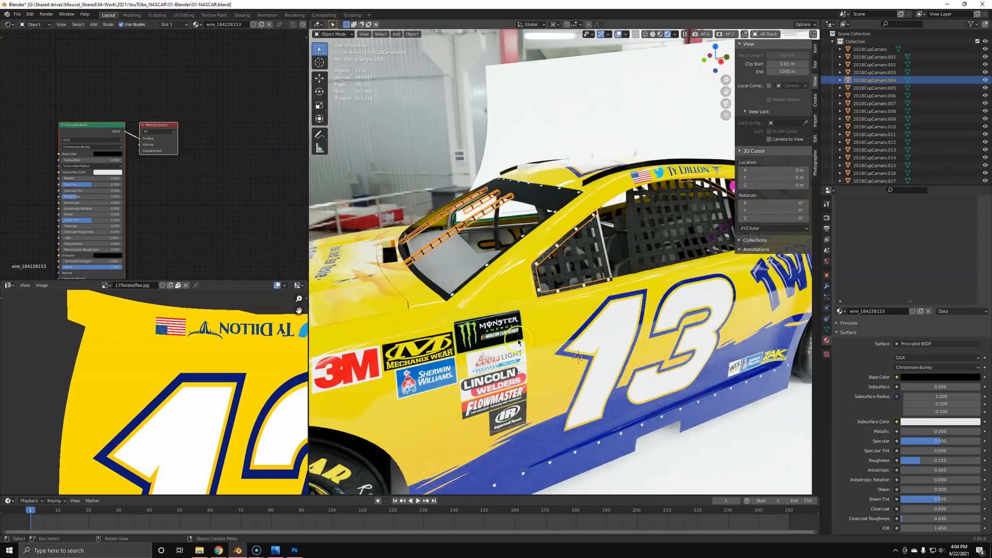
middle_drag(518, 341, 558, 355)
scroll(543, 228, up, 4)
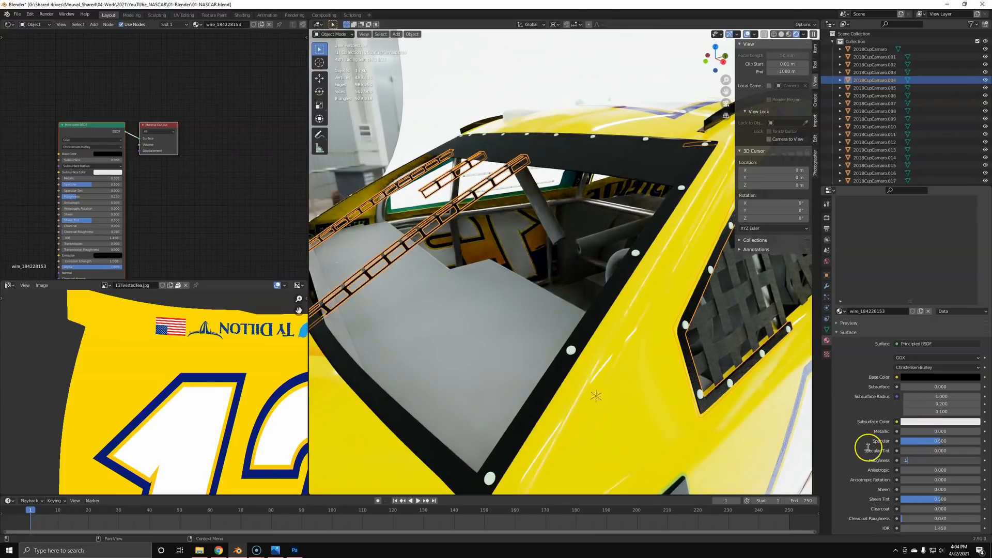
key(Return)
click(933, 378)
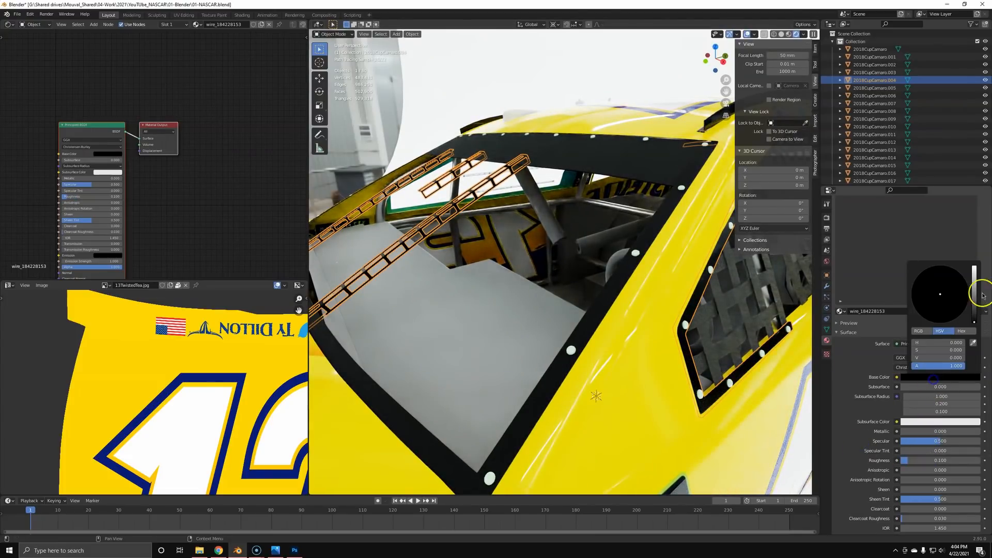
drag(974, 320, 975, 316)
key(a)
key(a)
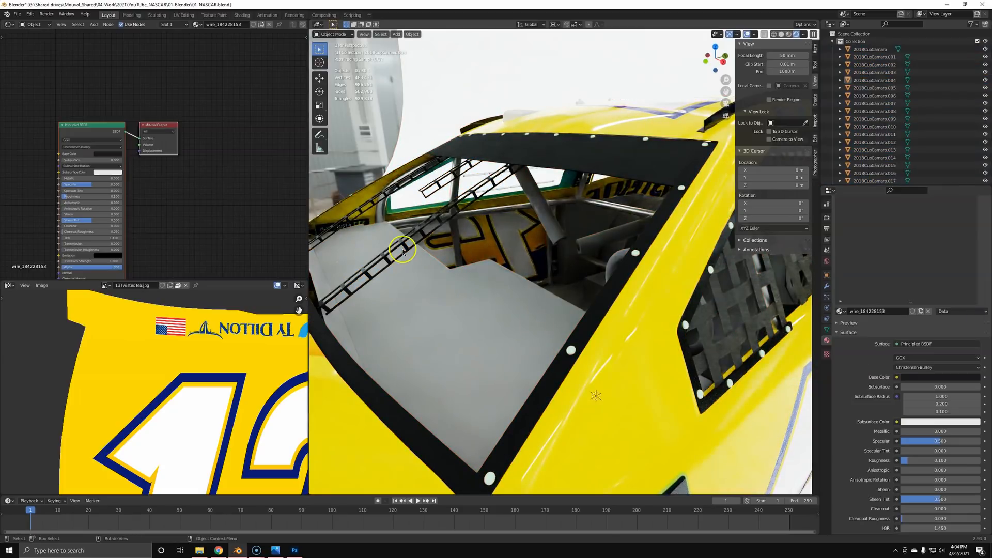
Step: Select the dashboard panel, check the reference photo, and darken the panel's base color to dark grey
scroll(633, 362, down, 7)
click(528, 280)
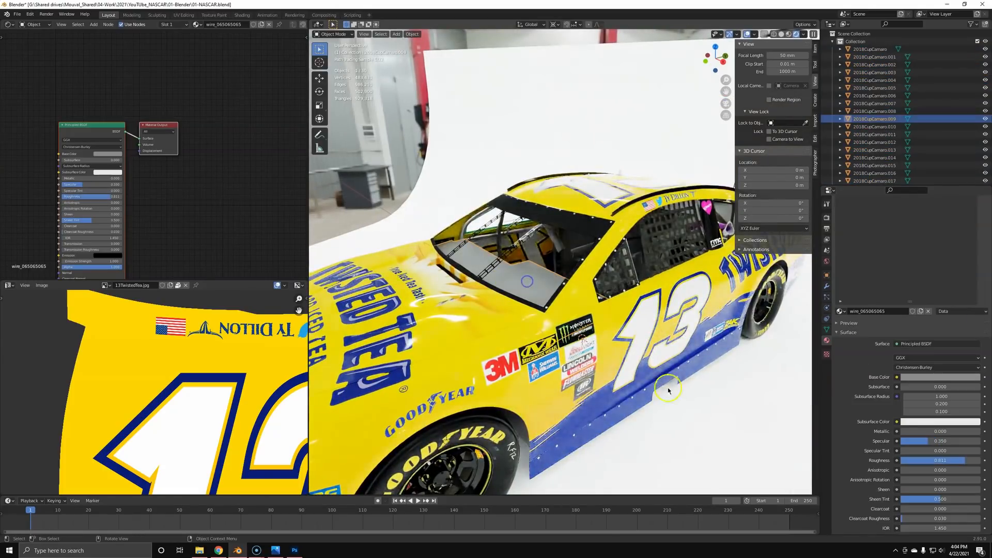
key(alt+Tab)
click(984, 307)
click(20, 281)
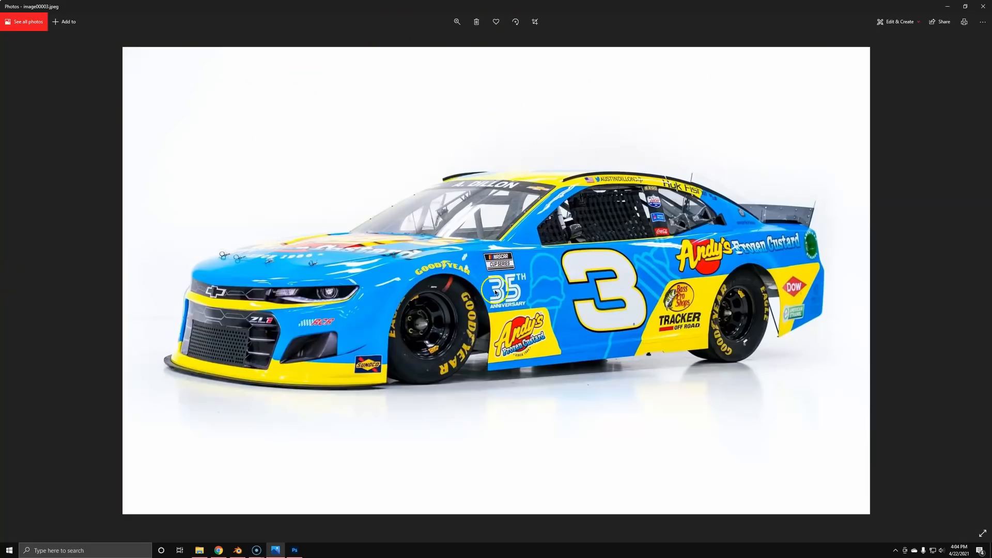
key(alt+Tab)
click(934, 379)
drag(972, 317, 972, 341)
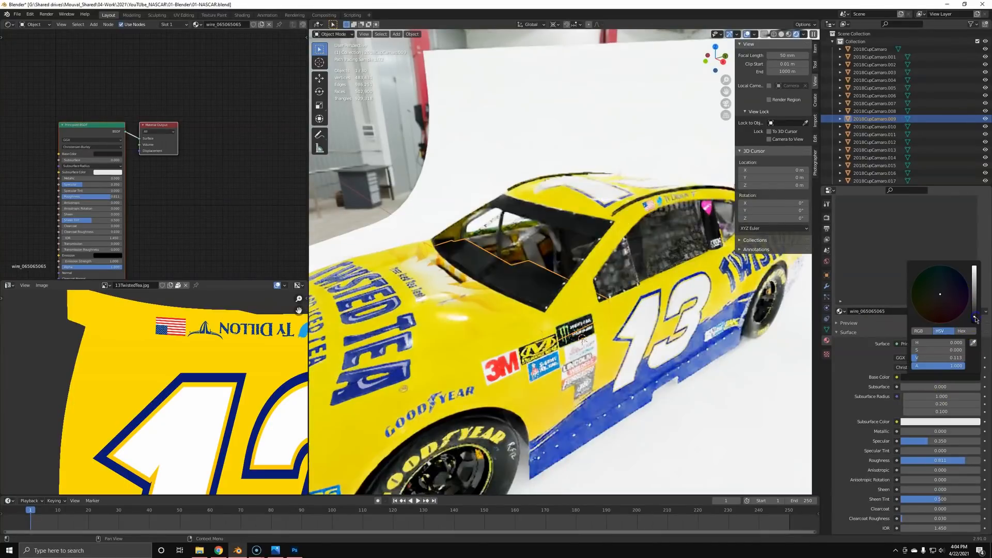
Step: Set the dashboard material's specular to 0.5 and roughness to 0.6, and compare the interior with the reference photo
text(5)
key(Return)
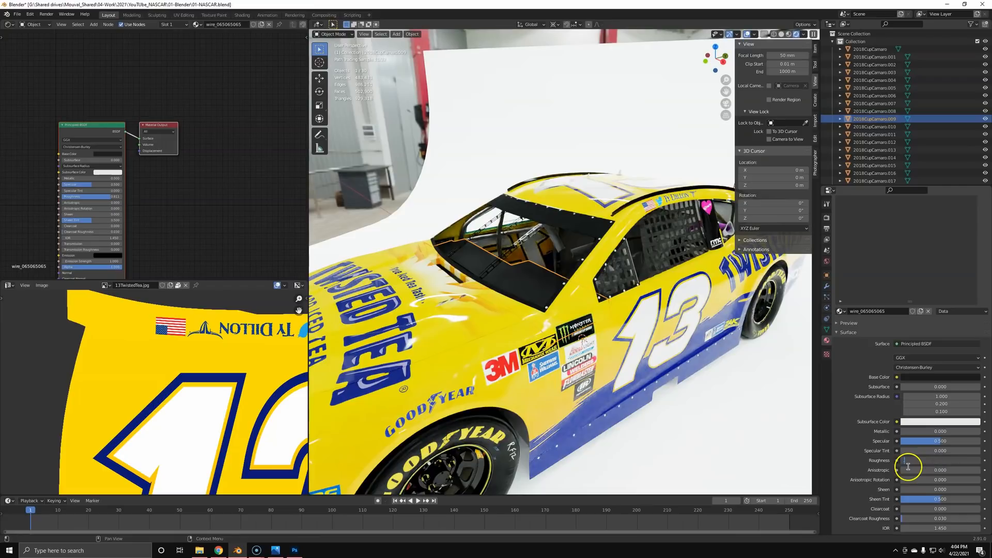
key(Return)
middle_drag(533, 310, 612, 339)
key(alt+a)
scroll(554, 330, up, 3)
scroll(554, 331, up, 10)
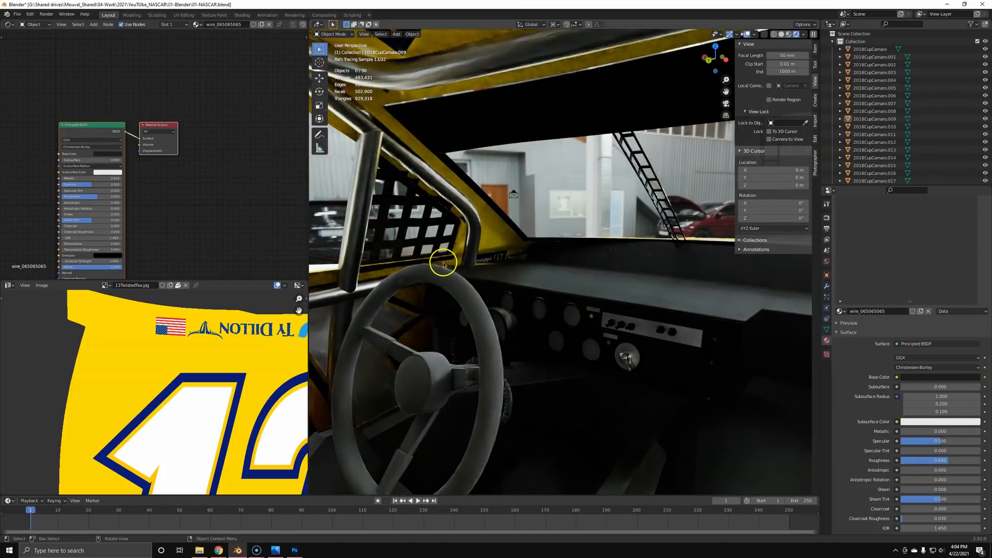
scroll(385, 218, down, 15)
scroll(604, 302, up, 5)
key(alt+Tab)
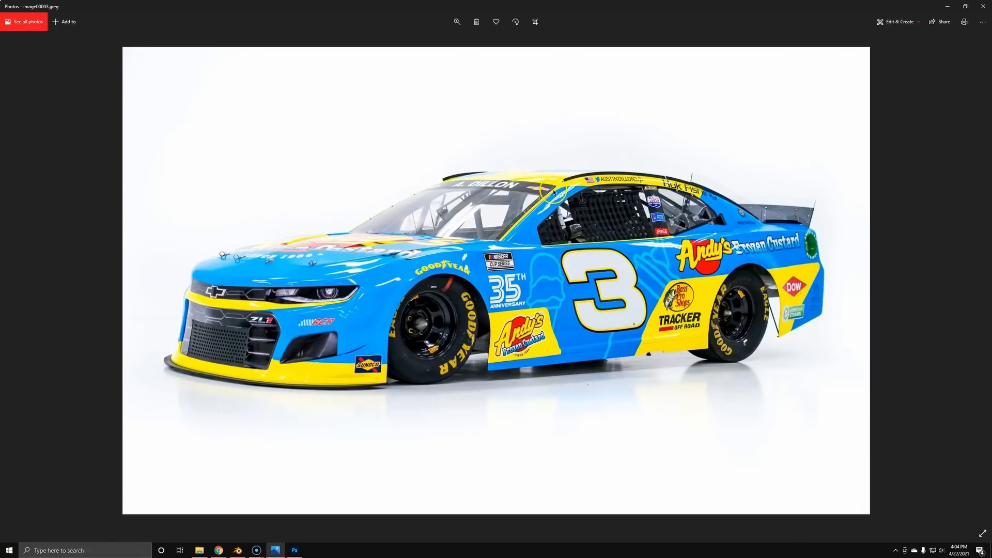
key(alt+Tab)
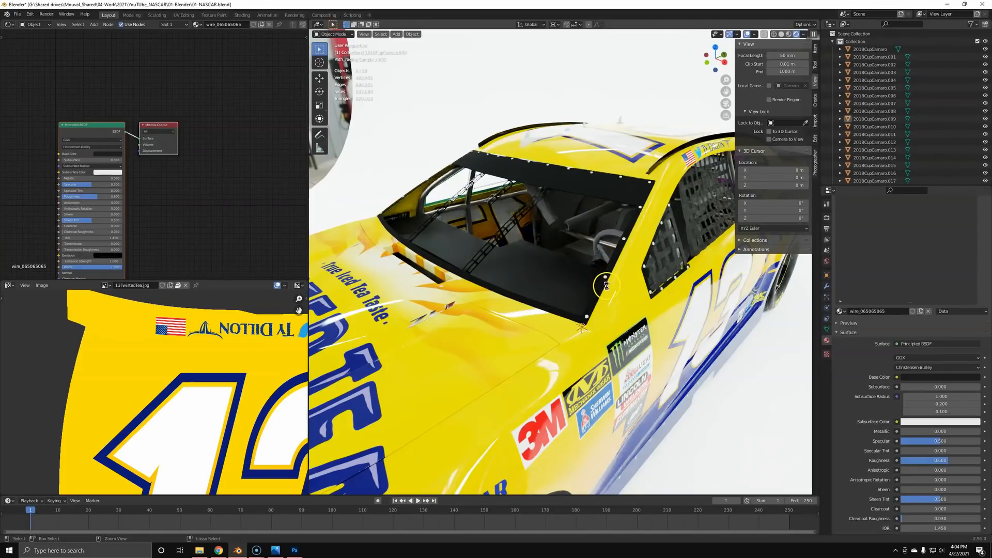
Step: Select the rivets around the windshield and side windows and change their base color to black
click(606, 279)
scroll(623, 299, up, 6)
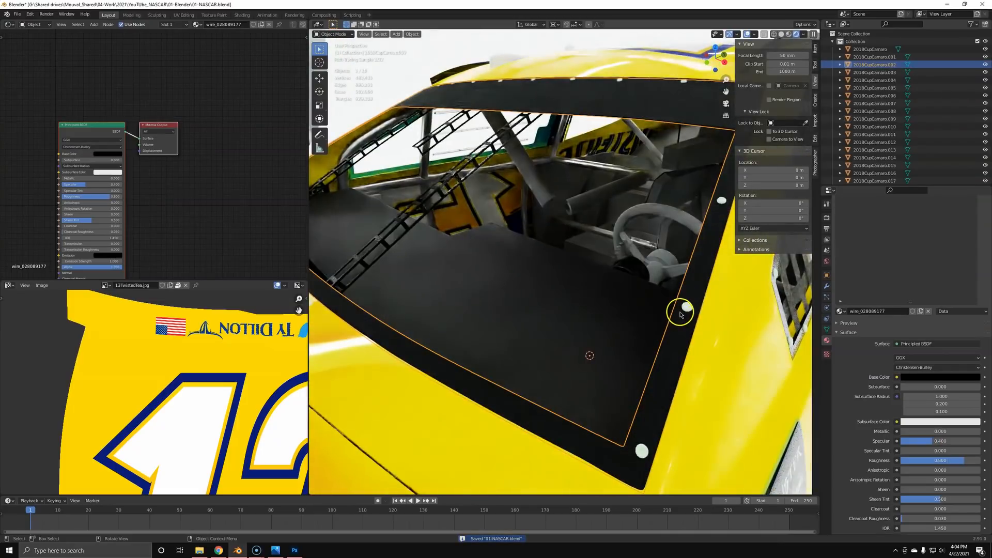
click(688, 309)
click(914, 377)
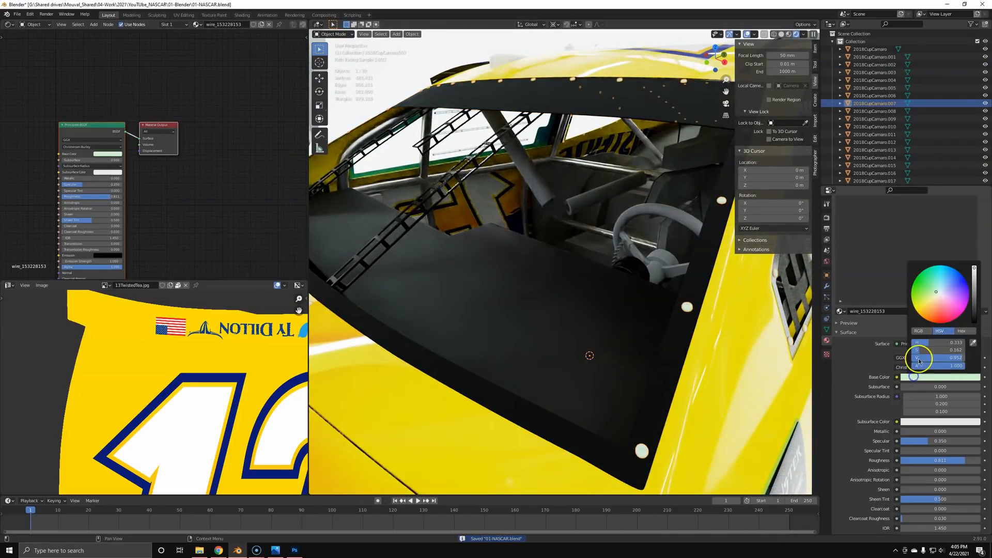
scroll(574, 319, down, 10)
scroll(581, 316, up, 2)
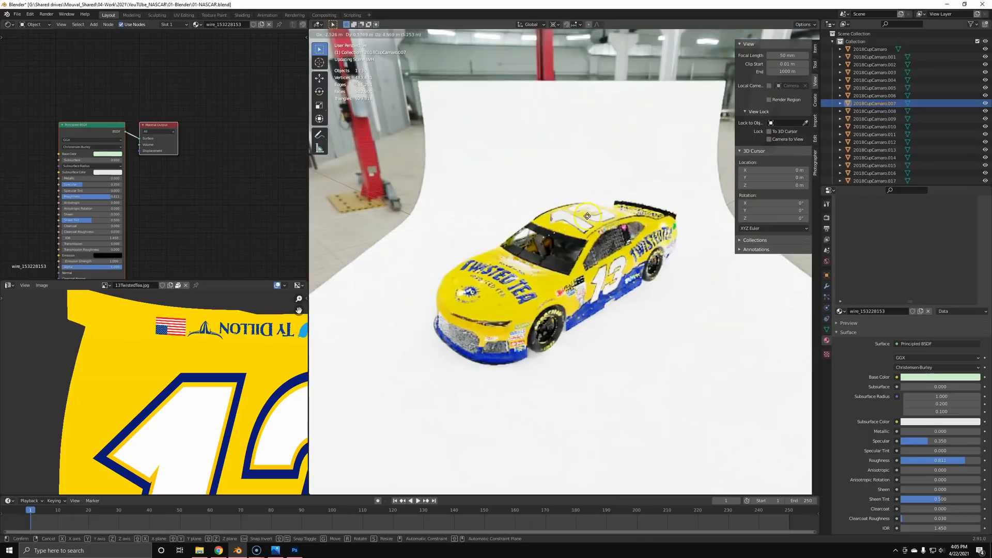
scroll(632, 313, up, 6)
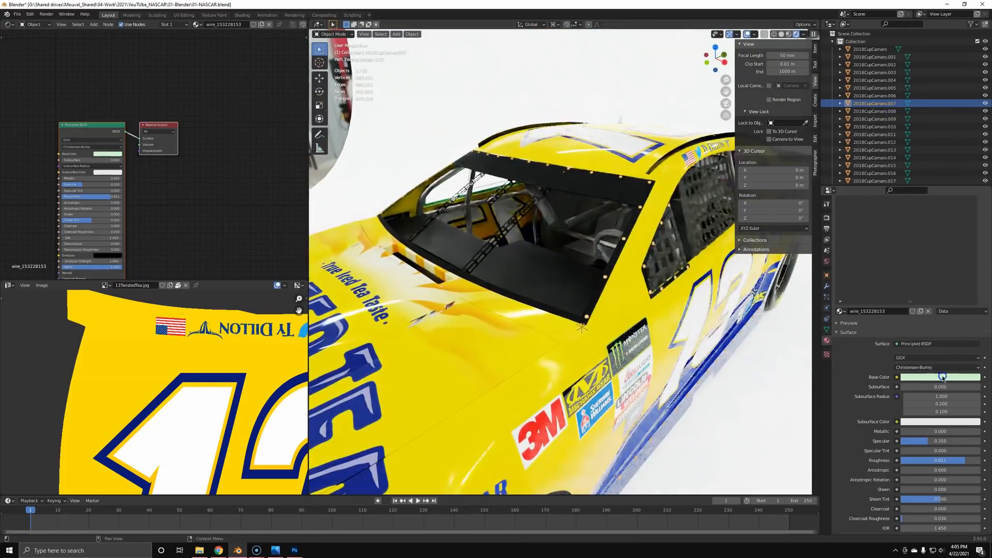
click(951, 376)
click(974, 320)
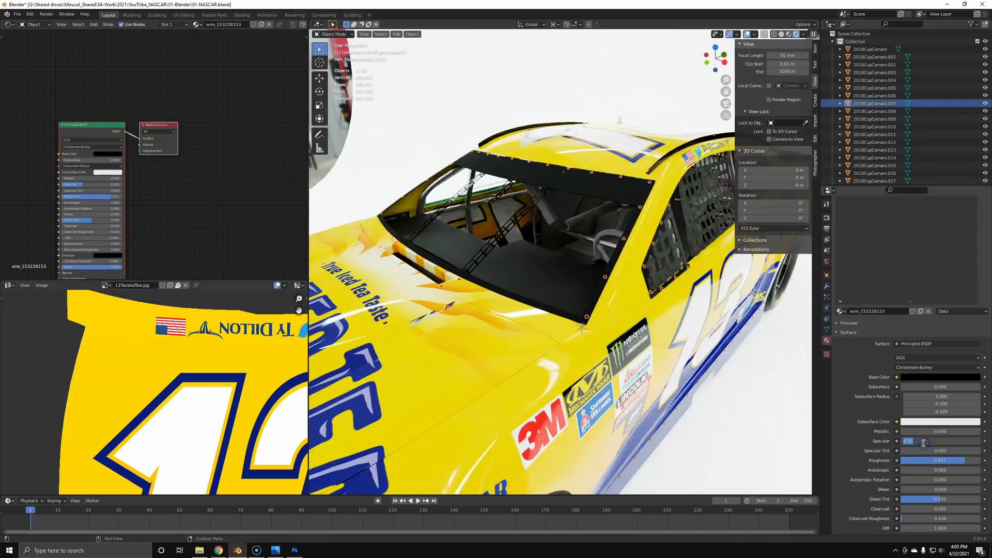
Step: Set the rivet material's specular to 0.5 and roughness to 0.1
text(.5)
key(Return)
key(Return)
middle_drag(514, 266, 569, 277)
key(alt+a)
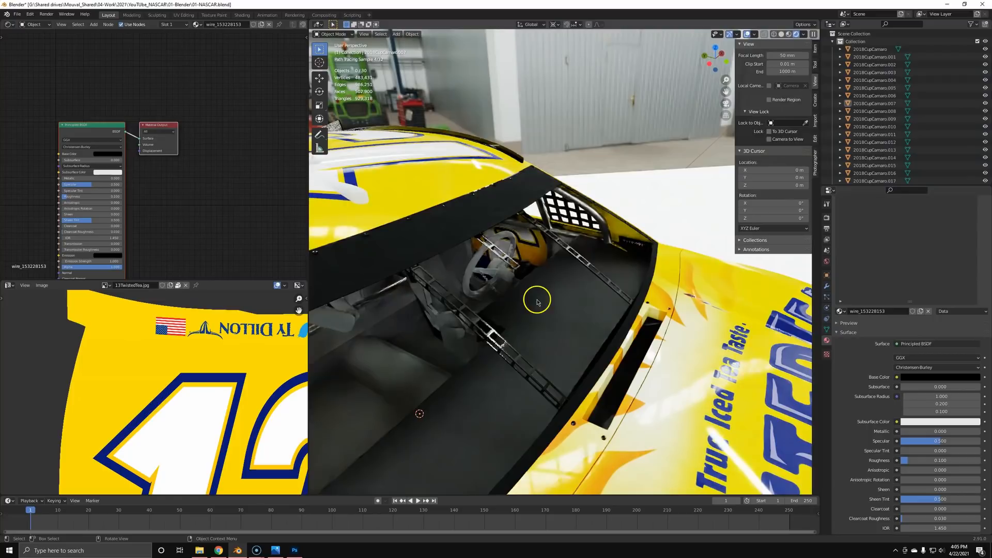
Step: Join the white side window bars to the windshield supports and remove the second material slot so they share the dark material
mouse_move(414, 215)
middle_down()
mouse_move(559, 314)
mouse_move(594, 279)
middle_up()
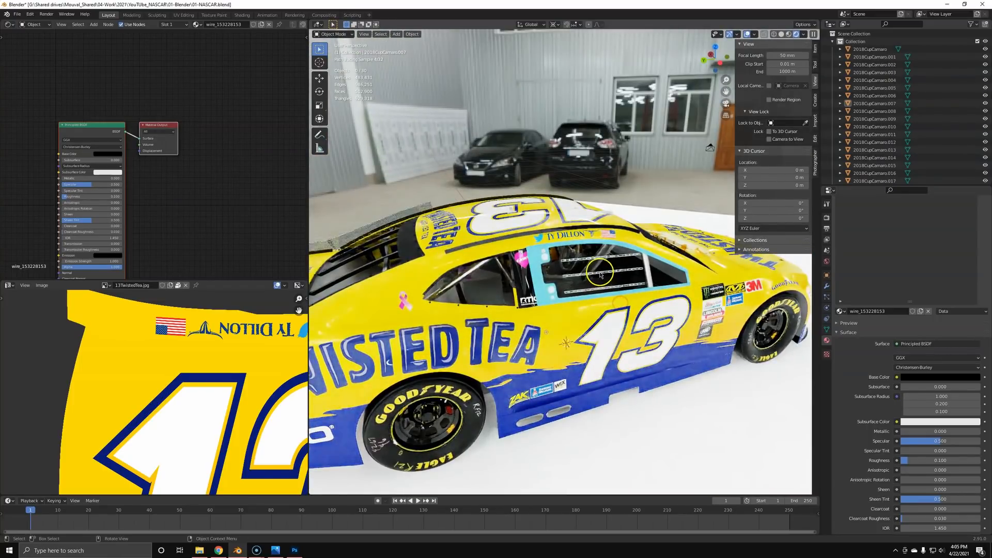
click(601, 273)
scroll(656, 282, up, 4)
middle_drag(662, 283, 573, 305)
shift+click(638, 309)
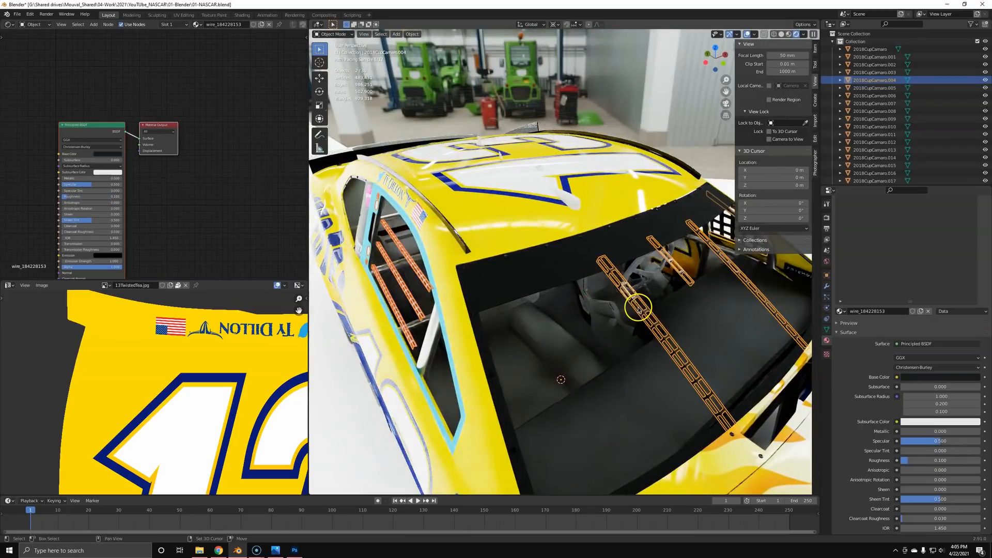
key(ctrl+j)
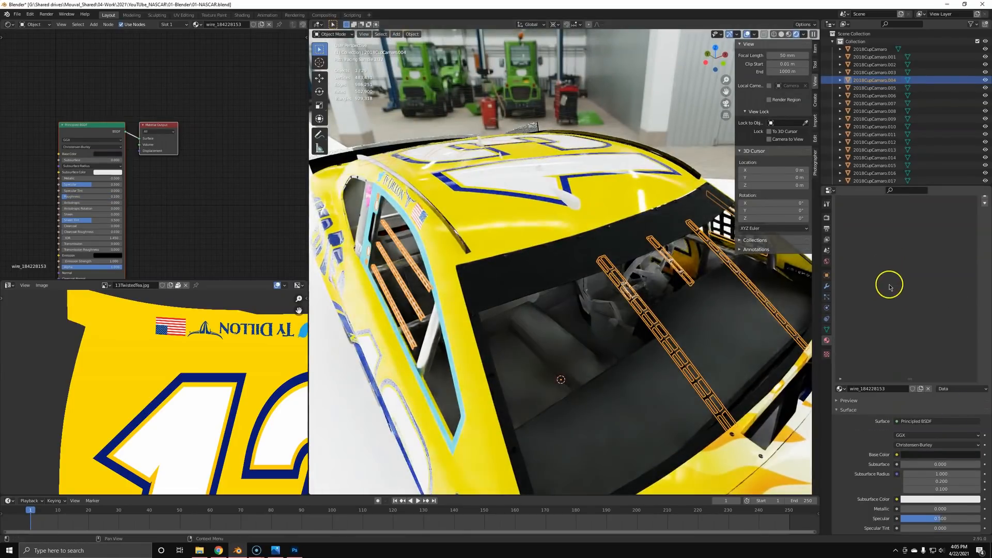
click(864, 226)
click(985, 225)
Step: Join the light blue side window frame to the black windshield frame and remove the wire_028149177 material slot
middle_drag(620, 311, 586, 297)
click(678, 276)
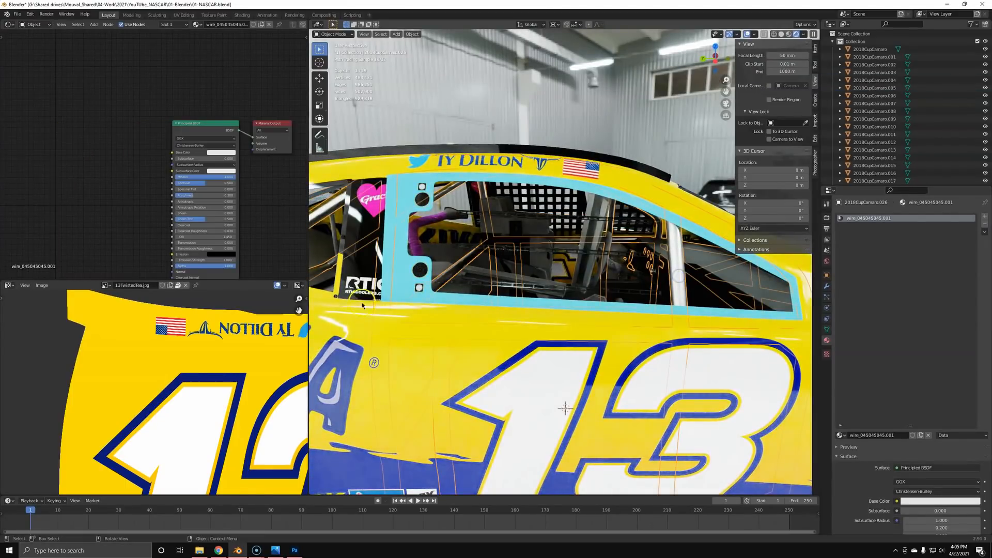
scroll(363, 305, down, 3)
click(487, 314)
middle_drag(488, 315, 519, 308)
click(545, 277)
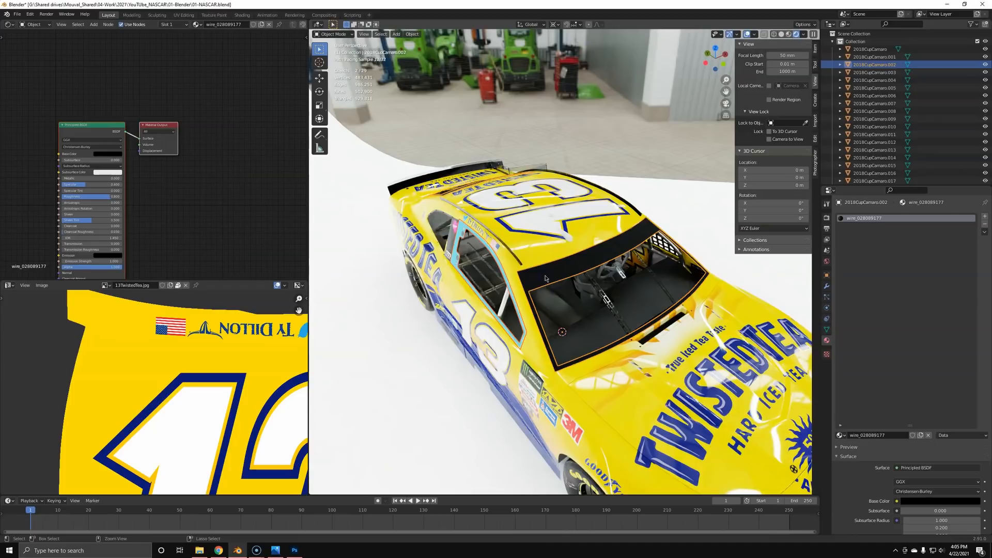
key(ctrl+j)
click(861, 226)
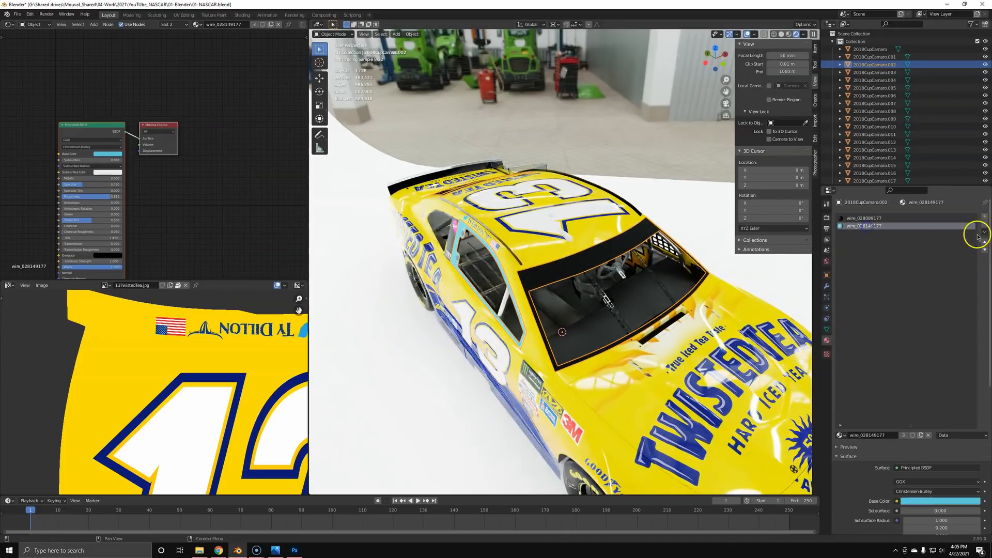
click(985, 224)
middle_drag(499, 315, 597, 274)
key(a)
key(a)
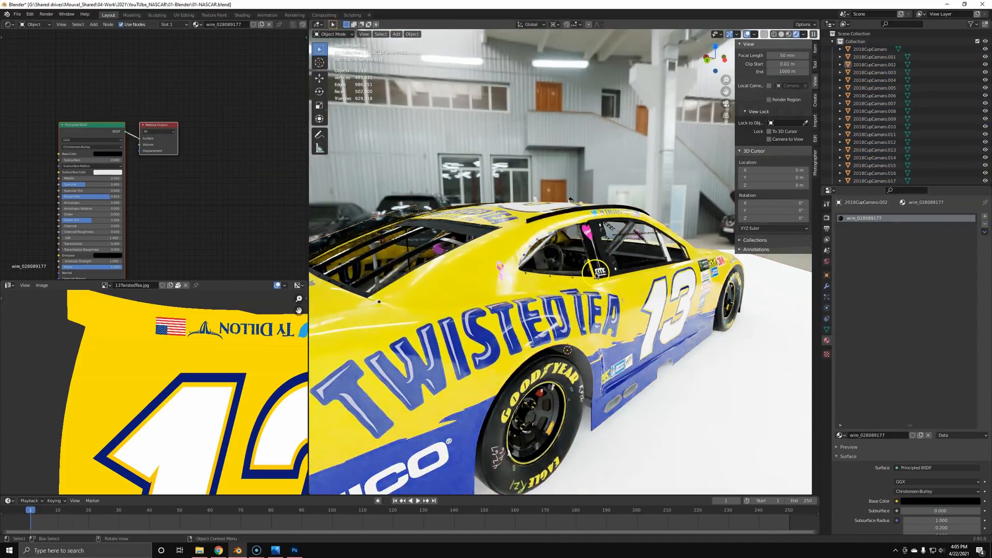
Step: Isolate the grey interior floor and wheel-well part and change its base color to black
middle_drag(450, 331, 462, 312)
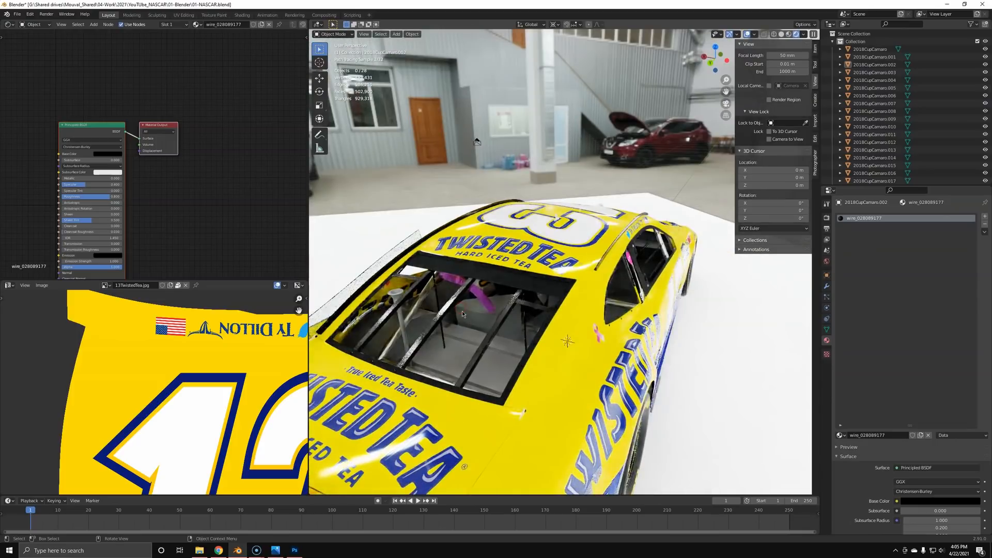
click(405, 299)
middle_drag(405, 299, 454, 366)
mouse_move(447, 320)
middle_down()
mouse_move(510, 321)
mouse_move(564, 354)
mouse_move(570, 300)
middle_up()
key(KP_Divide)
scroll(563, 353, up, 2)
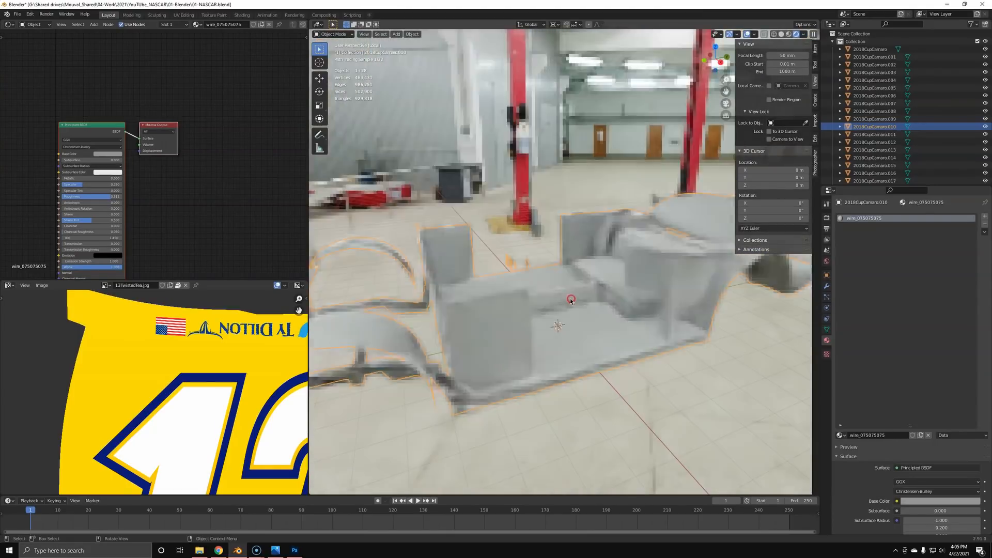
scroll(951, 460, down, 2)
click(936, 456)
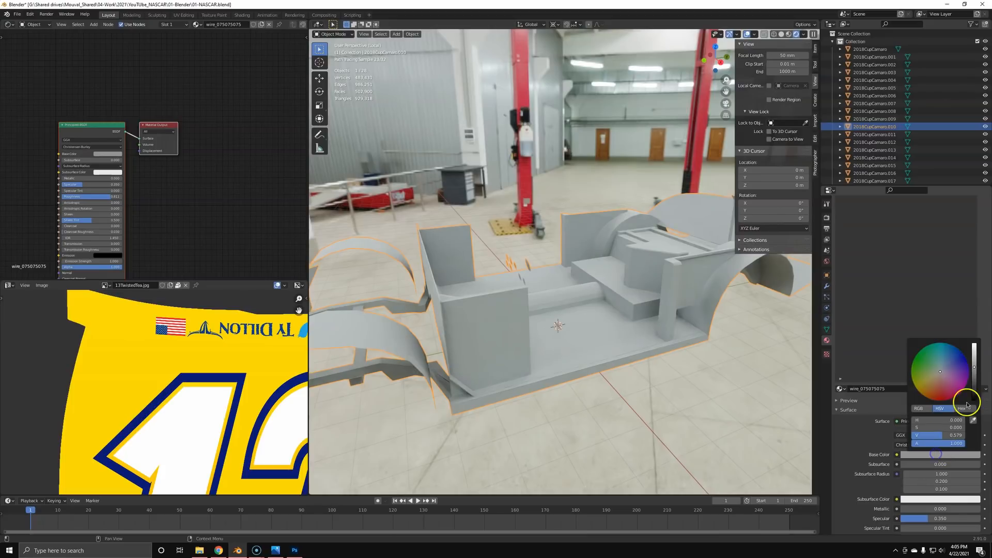
drag(978, 396, 971, 429)
Step: Set the interior floor material's roughness to 0.6 and specular to 0.5, and save the file
scroll(863, 408, down, 4)
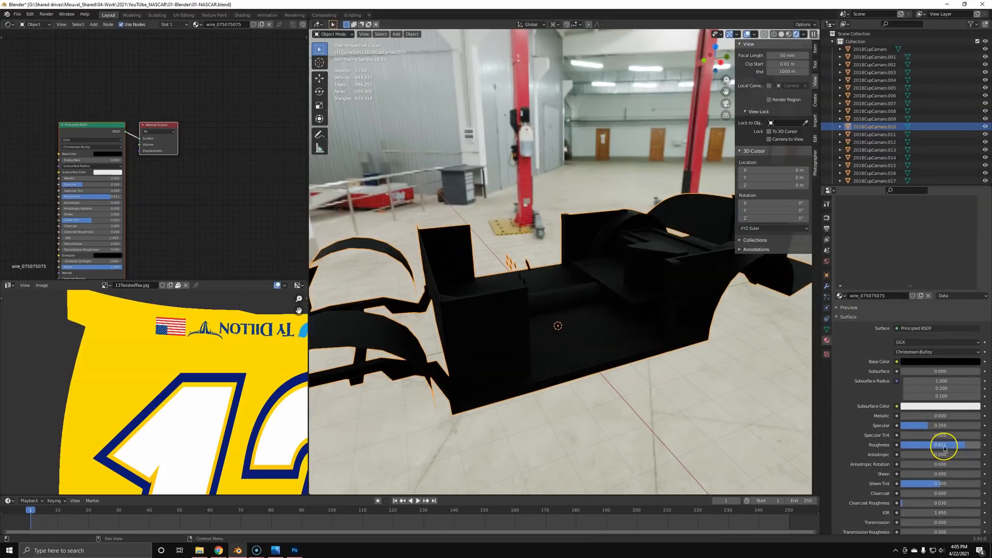
click(944, 447)
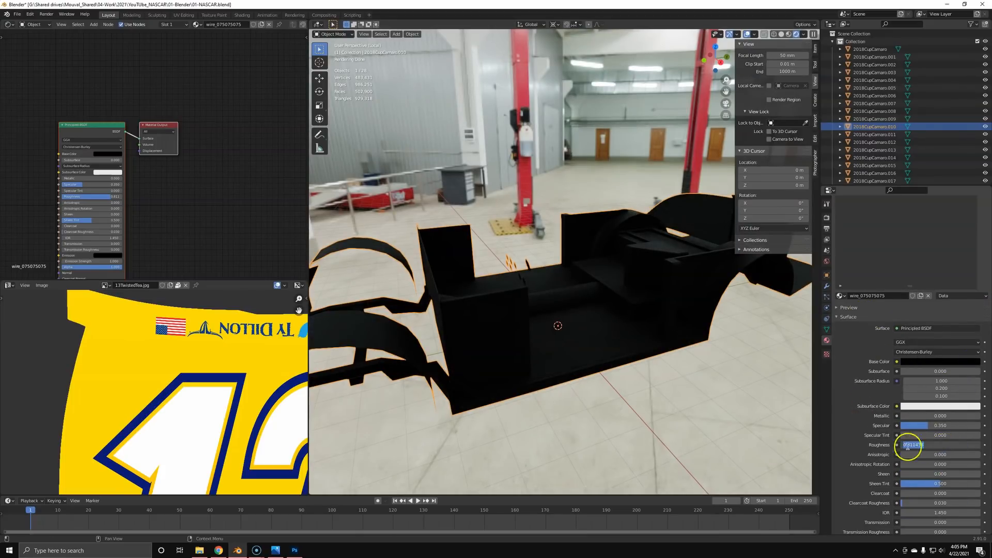
text(.6)
key(Return)
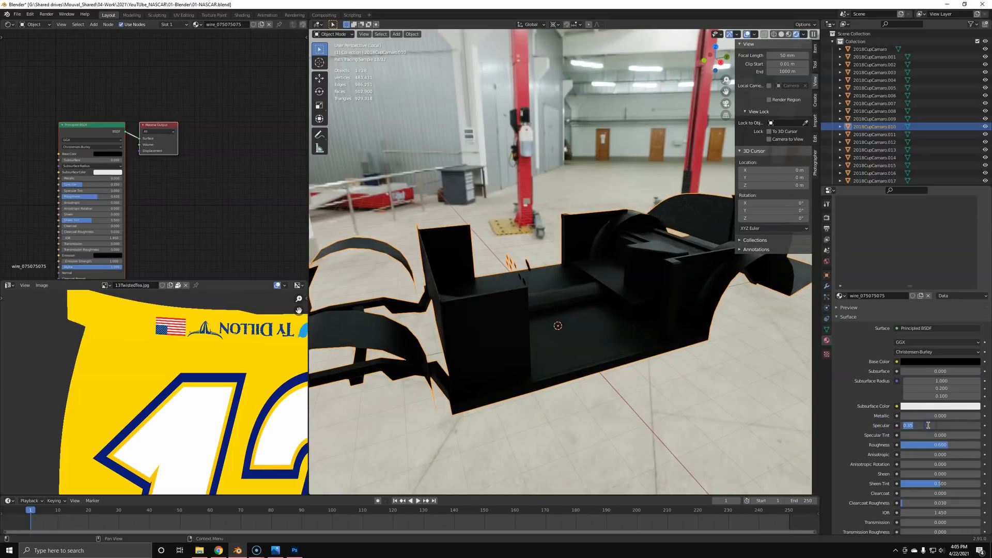
text(.5)
click(588, 305)
key(alt+a)
middle_drag(540, 276, 624, 264)
ctrl+middle_drag(624, 264, 694, 349)
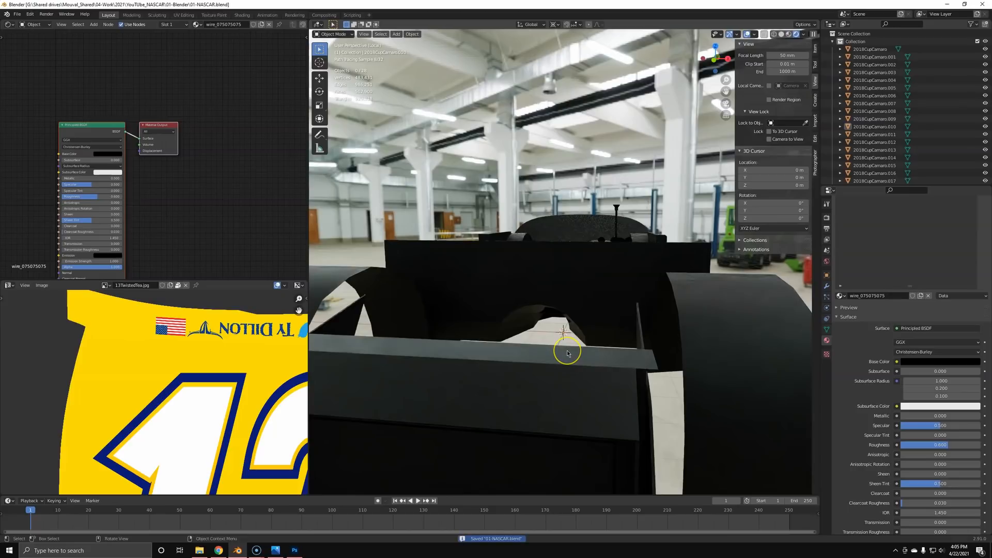
Step: Recolor the pink hose behind the rear side window to near black and set its roughness to 0.3, checking the reference photo
middle_drag(585, 348, 659, 338)
click(679, 265)
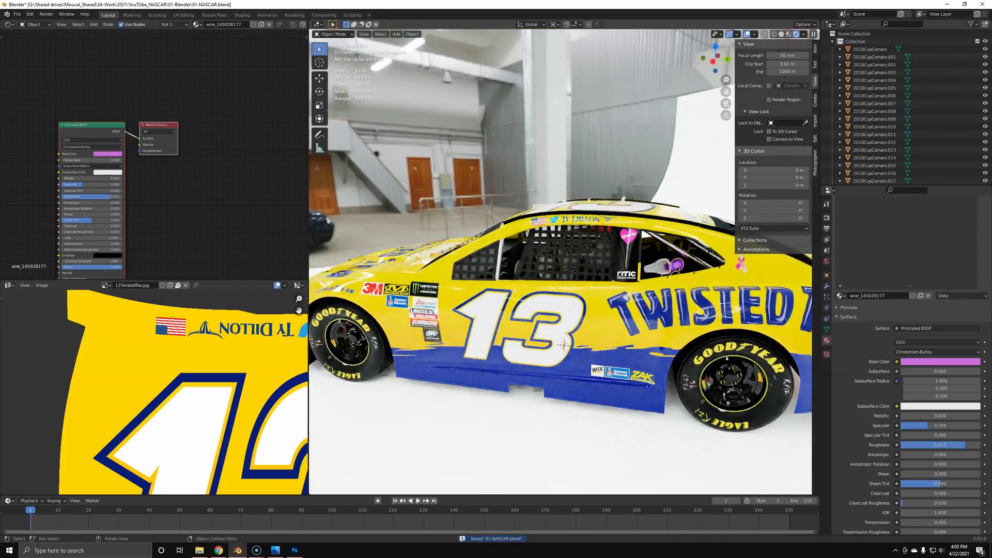
shift+middle_drag(679, 269, 621, 279)
scroll(620, 278, up, 2)
key(alt+Tab)
click(333, 316)
key(alt+Tab)
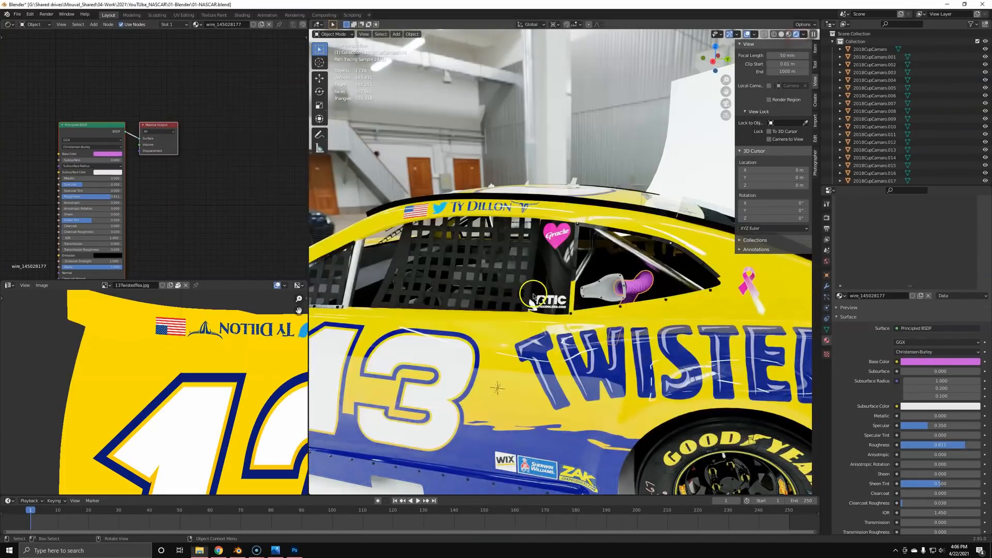
click(942, 361)
drag(947, 335, 911, 335)
click(975, 299)
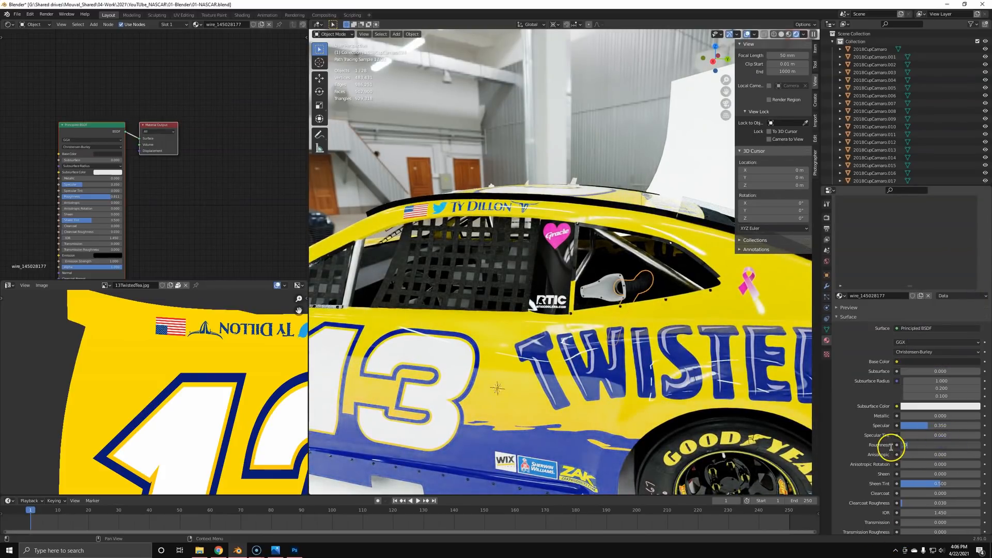
key(Return)
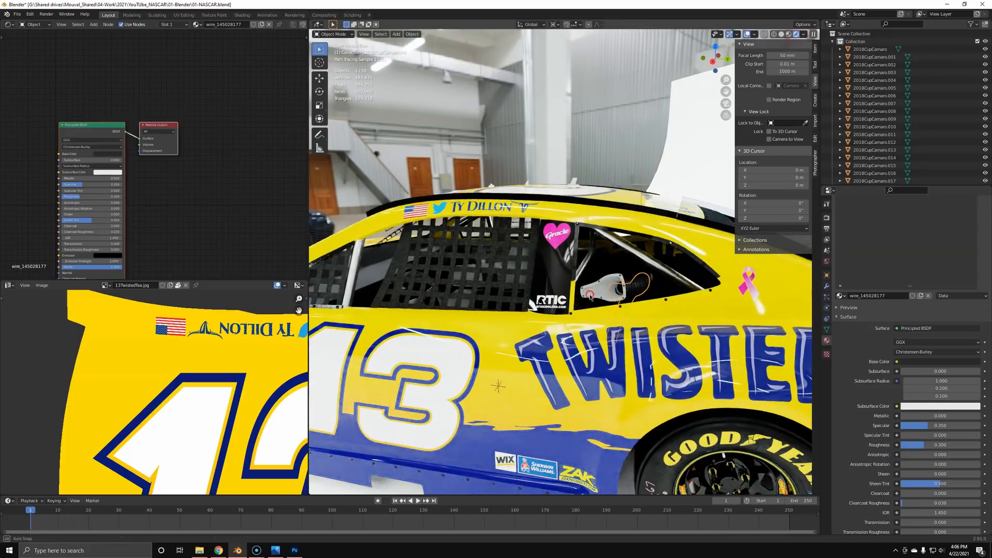
Step: Isolate the grey interior object containing the side window vent duct and select the duct's whole linked mesh in wireframe
scroll(689, 394, up, 5)
click(606, 362)
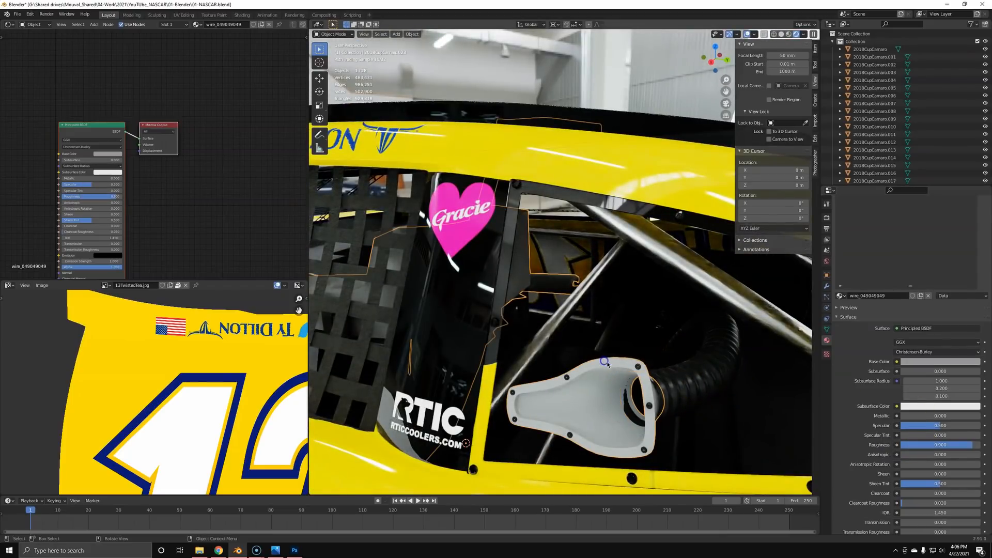
scroll(590, 407, down, 5)
middle_drag(468, 338, 499, 335)
mouse_move(531, 329)
middle_down()
mouse_move(558, 333)
mouse_move(569, 385)
mouse_move(565, 359)
mouse_move(588, 326)
mouse_move(565, 335)
mouse_move(550, 321)
mouse_move(554, 341)
mouse_move(631, 385)
mouse_move(572, 332)
mouse_move(625, 312)
mouse_move(640, 332)
mouse_move(598, 317)
middle_up()
scroll(556, 332, up, 3)
key(Tab)
key(z)
click(538, 324)
click(677, 281)
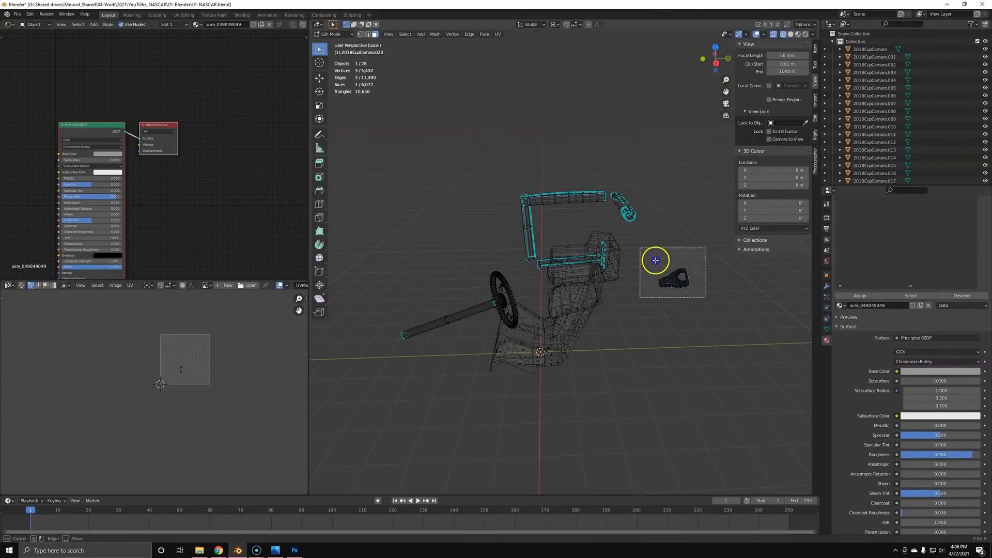
key(ctrl+l)
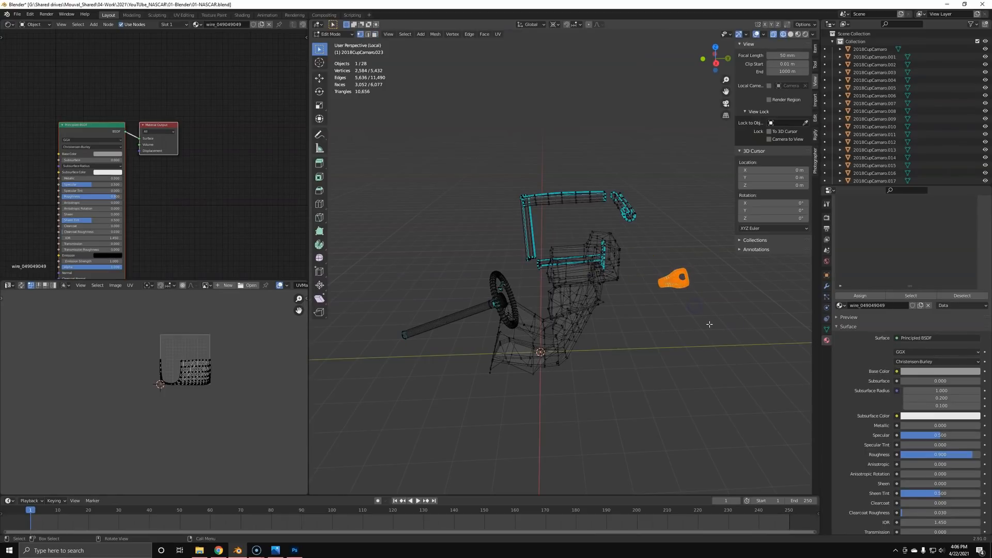
Step: Check the vent duct in the reference photos and separate the selected duct mesh into its own object
key(alt+Tab)
click(699, 220)
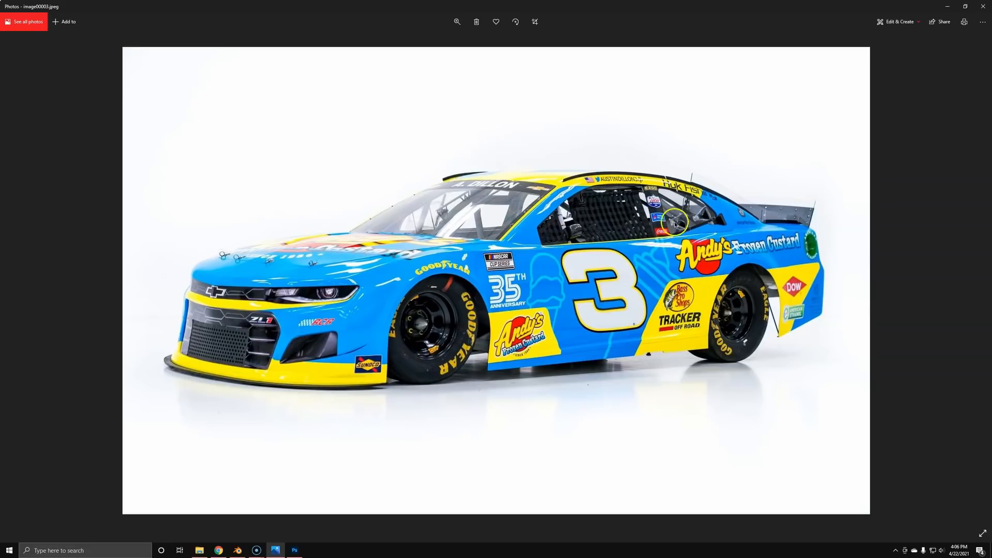
click(985, 278)
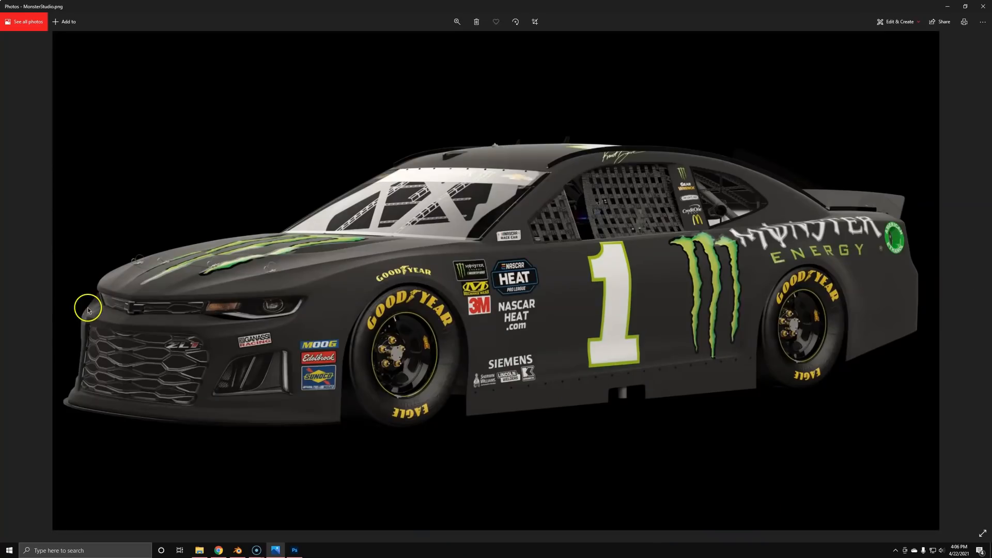
click(15, 297)
key(alt+Tab)
scroll(562, 243, up, 4)
middle_drag(578, 256, 485, 283)
key(shift+b)
drag(445, 280, 509, 318)
scroll(511, 320, down, 3)
middle_drag(465, 279, 515, 280)
key(Tab)
Step: Select the driver's seat linked mesh within the remaining interior object and separate it into its own object
scroll(516, 279, up, 4)
scroll(513, 294, down, 10)
middle_drag(594, 279, 590, 314)
click(616, 332)
click(590, 325)
key(Tab)
shift+middle_drag(615, 267, 582, 330)
key(b)
drag(561, 246, 632, 389)
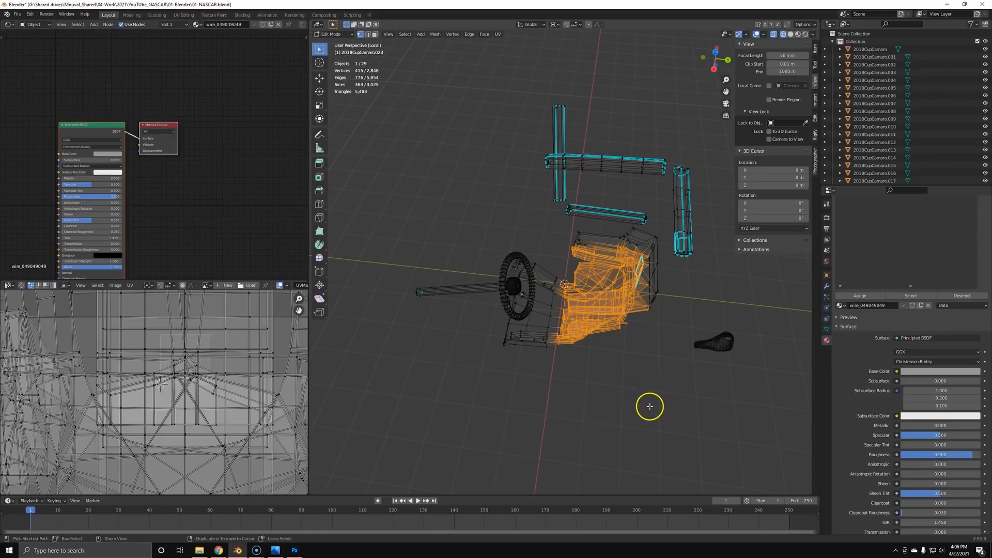
key(ctrl+l)
key(g)
right_click(623, 343)
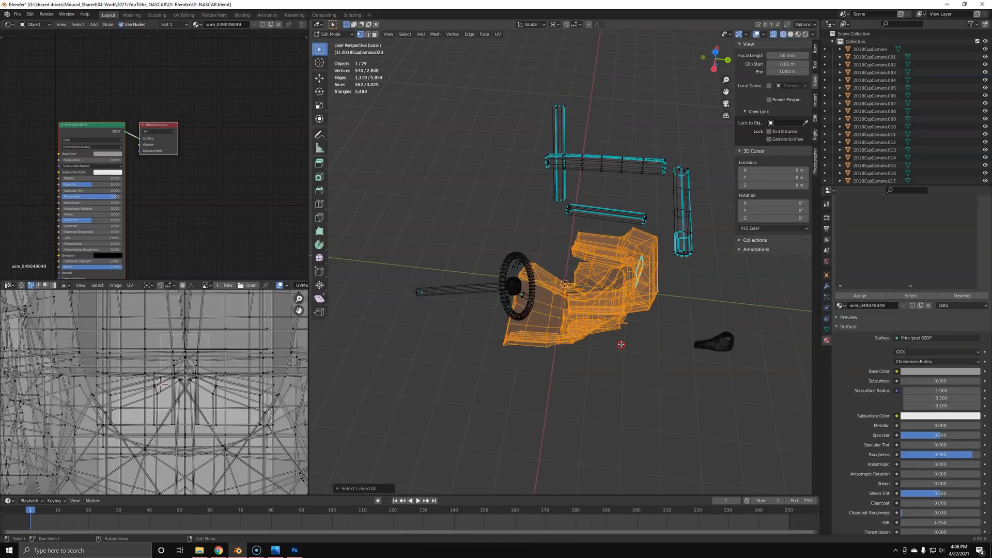
key(p)
click(623, 345)
middle_drag(504, 317, 532, 277)
click(535, 357)
key(Tab)
Step: Select the steering wheel's outer rim as linked mesh and separate it into its own object
middle_drag(654, 289, 539, 275)
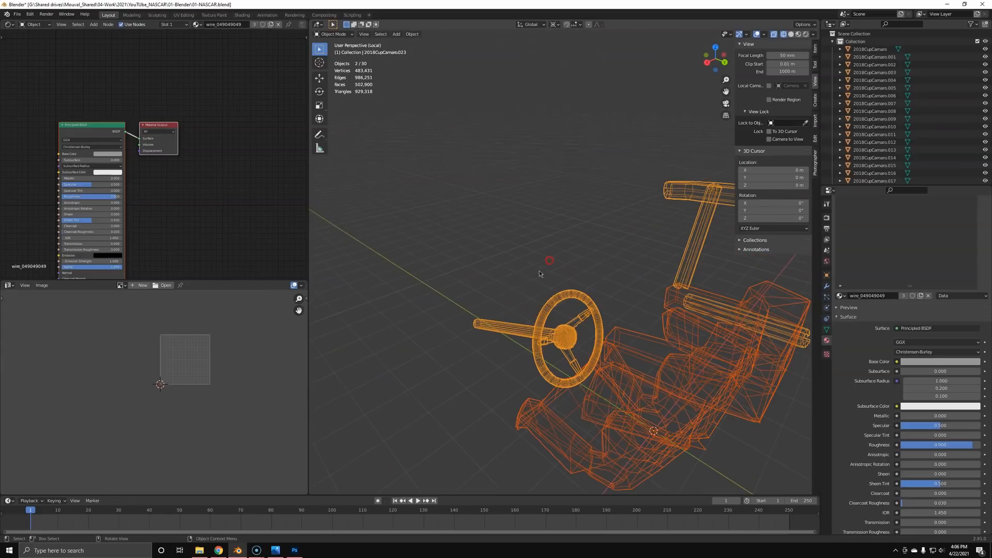
click(530, 354)
key(Tab)
scroll(558, 305, up, 8)
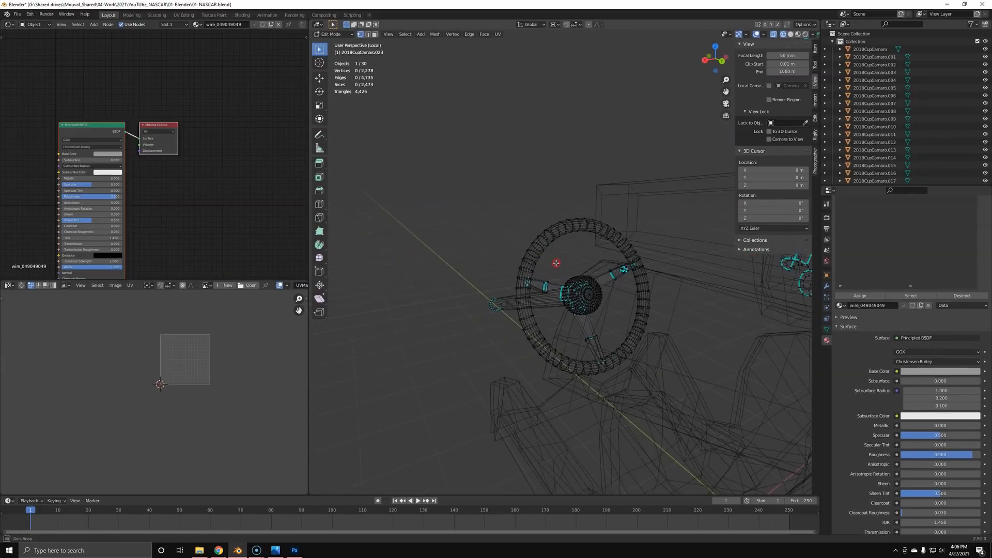
middle_drag(468, 332, 509, 342)
key(ctrl+l)
key(p)
click(585, 285)
key(Tab)
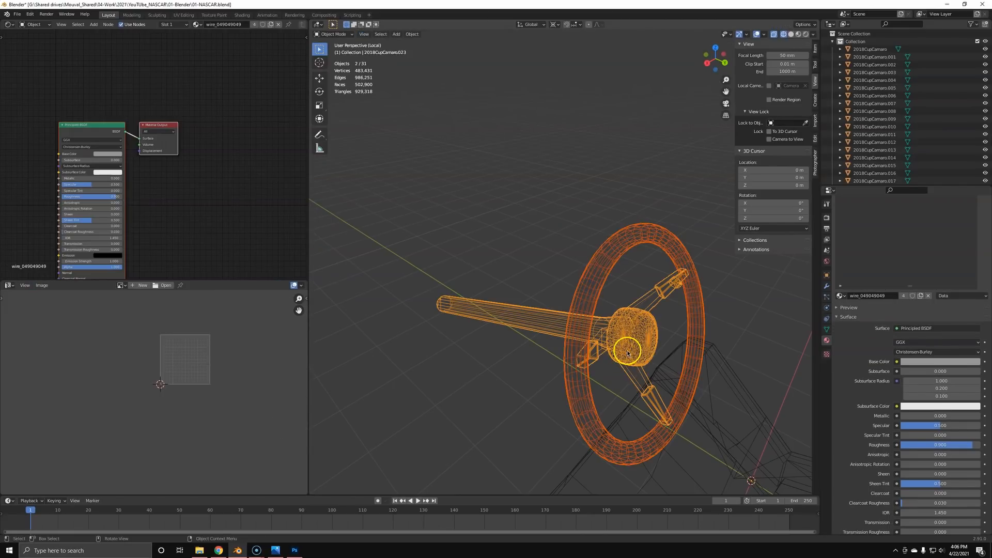
Step: Select the steering wheel's round center hub as linked mesh and separate it from the spokes and column
click(627, 354)
key(Tab)
key(ctrl+l)
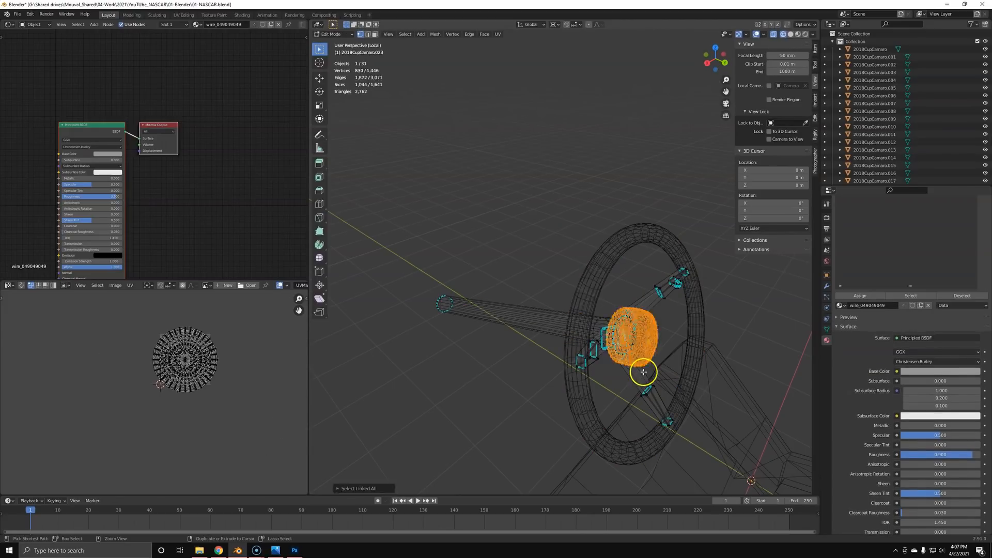
key(p)
click(643, 374)
key(Tab)
Step: Join the separated steering wheel hub with the outer rim into one object
middle_drag(594, 348, 614, 325)
click(675, 333)
click(665, 327)
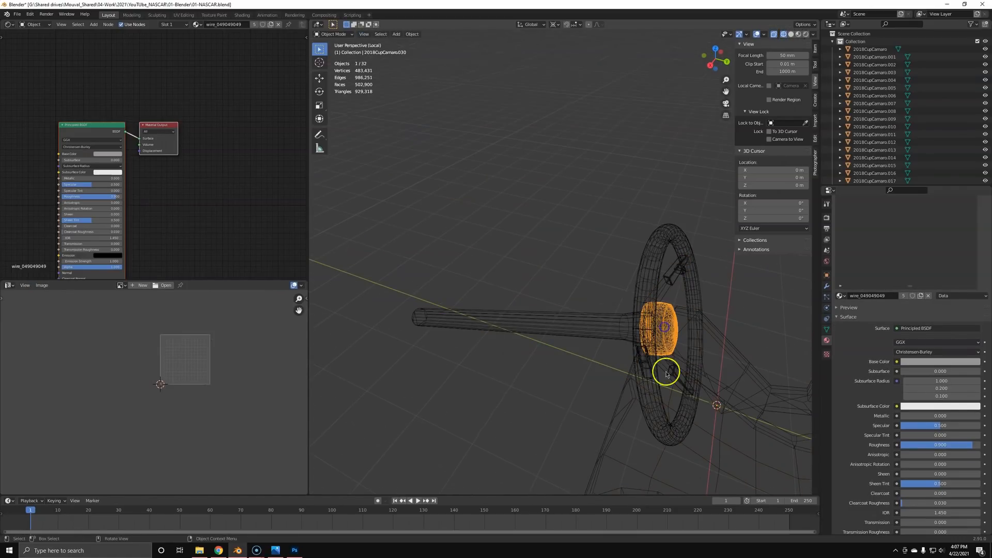
shift+click(652, 422)
key(ctrl+j)
Step: Bring the whole car back into view in solid shading and select the rear side window's vent duct
middle_drag(652, 423, 567, 330)
click(468, 198)
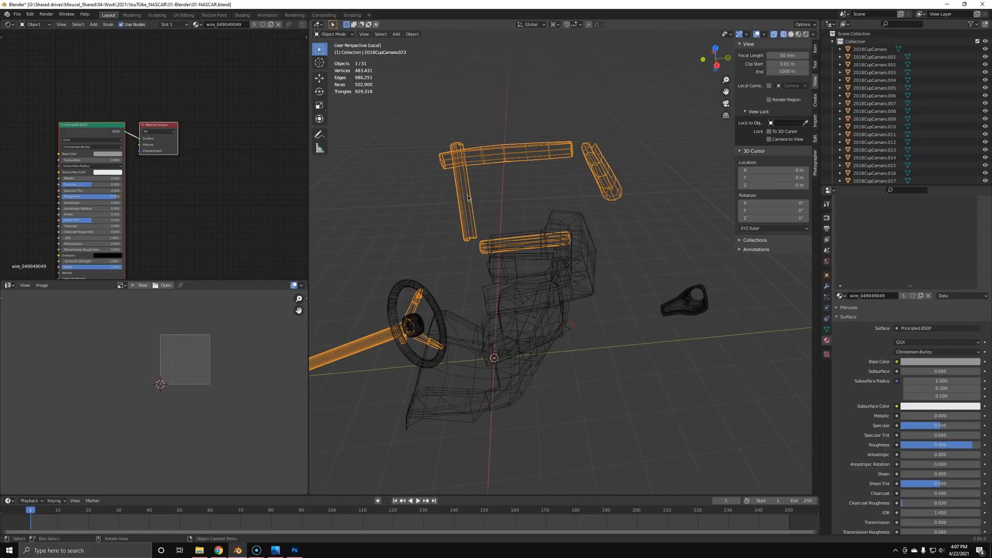
key(KP_Divide)
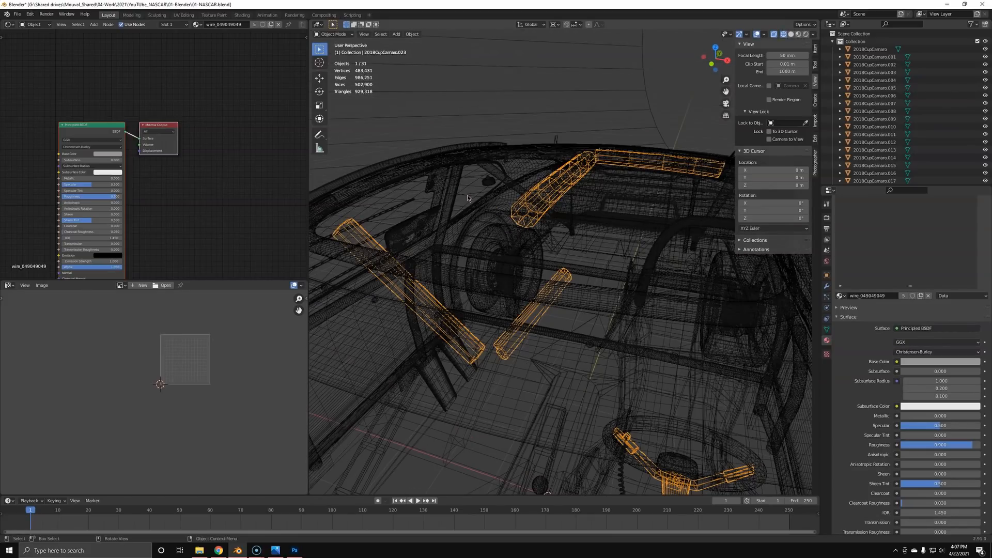
mouse_move(604, 423)
middle_down()
mouse_move(588, 377)
mouse_move(627, 336)
mouse_move(558, 321)
middle_up()
key(z)
click(618, 322)
ctrl+middle_drag(697, 329, 668, 346)
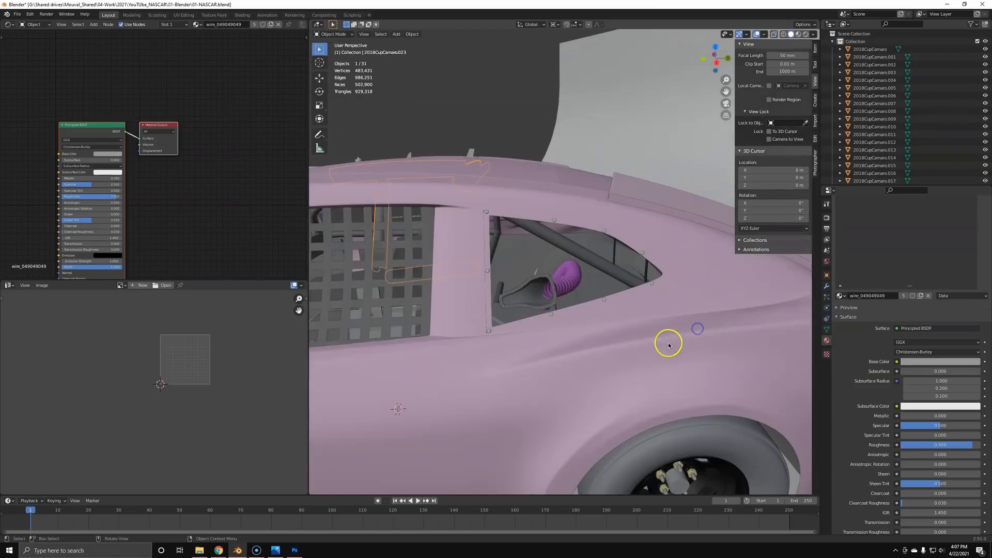
scroll(535, 303, up, 7)
scroll(538, 312, down, 4)
middle_drag(538, 312, 563, 316)
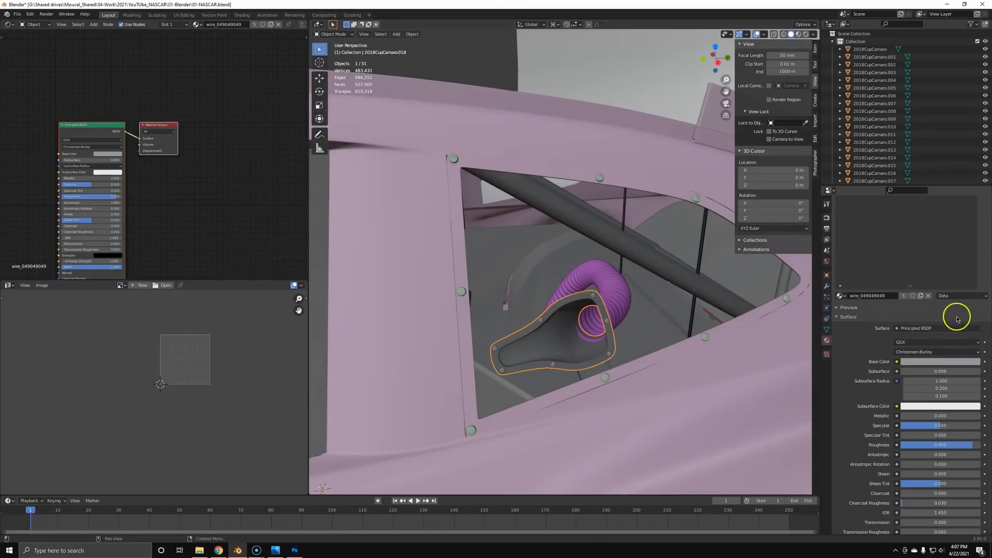
Step: Replace the vent duct material's shader with a new Principled BSDF connected to the Material Output's surface
scroll(123, 93, down, 3)
click(106, 94)
click(92, 137)
key(x)
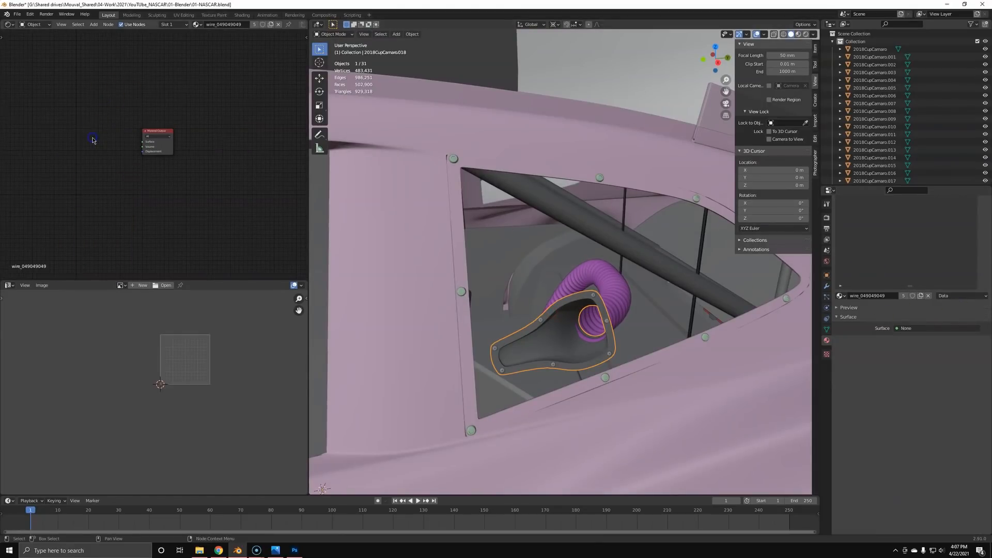
key(shift+a)
click(92, 137)
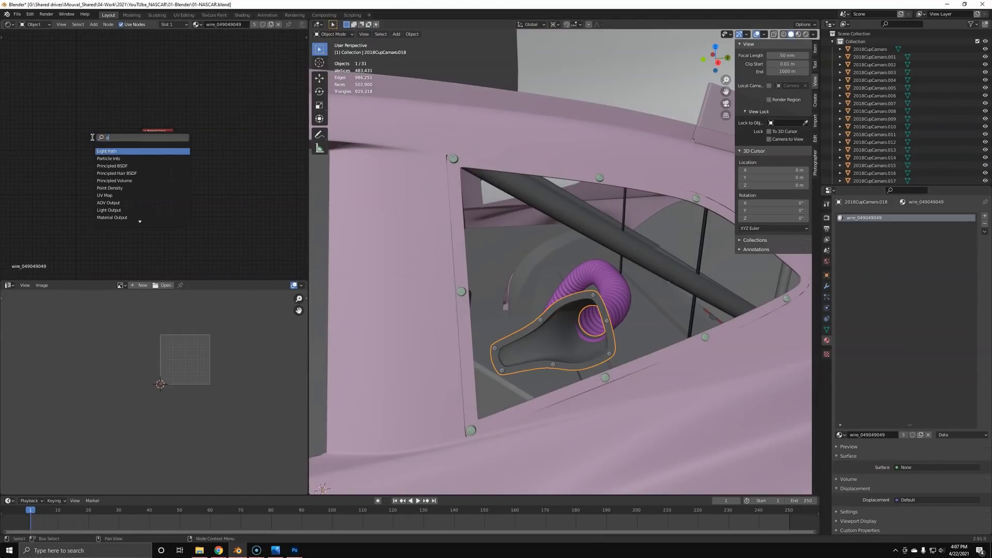
key(Return)
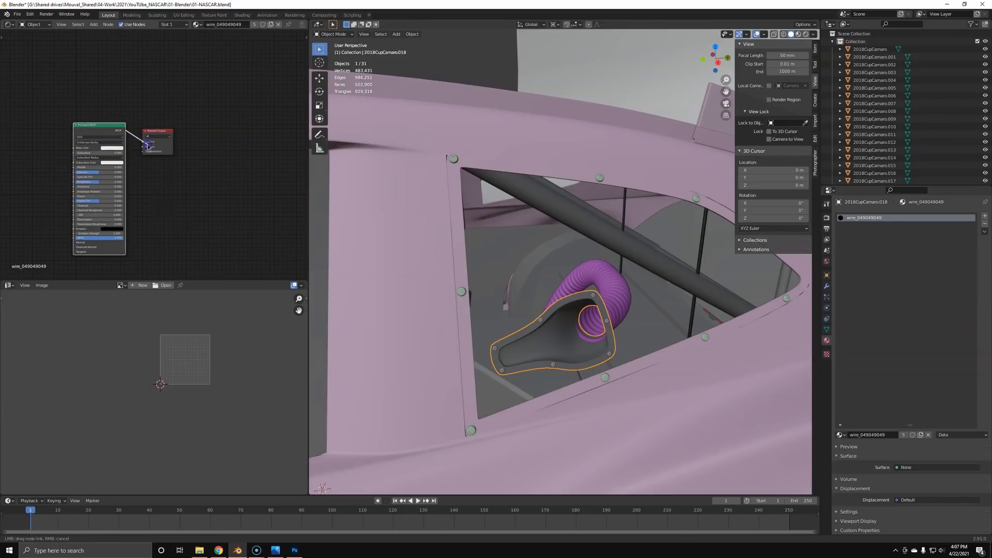
drag(148, 147, 146, 143)
Step: Give the new vent duct shader full transmission and zero roughness, and inspect the duct in rendered shading
scroll(543, 255, up, 3)
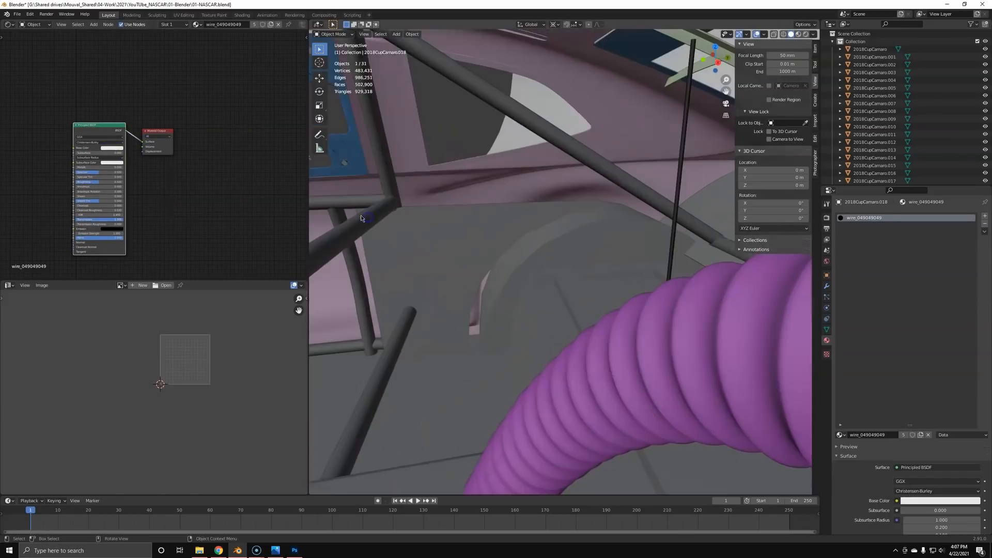
scroll(553, 239, down, 5)
key(z)
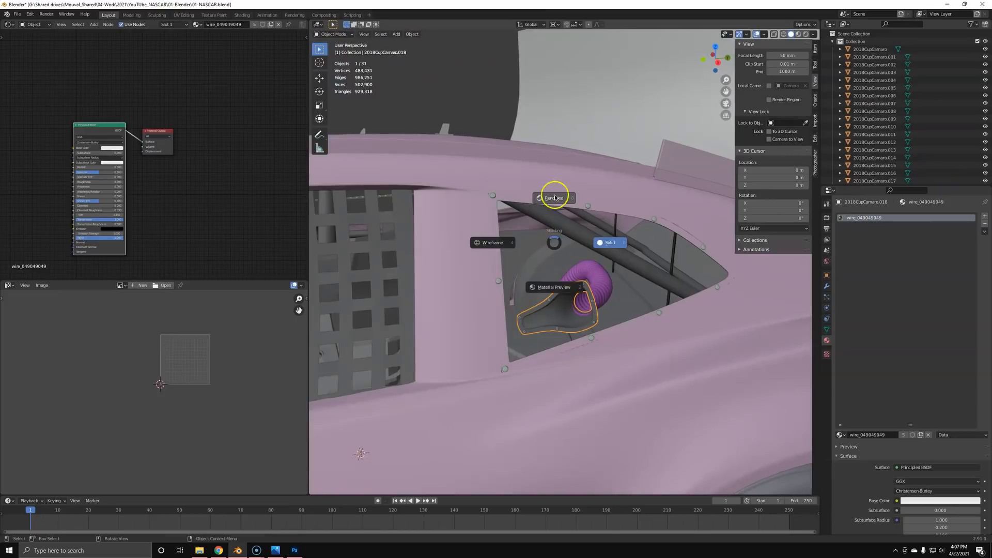
click(553, 192)
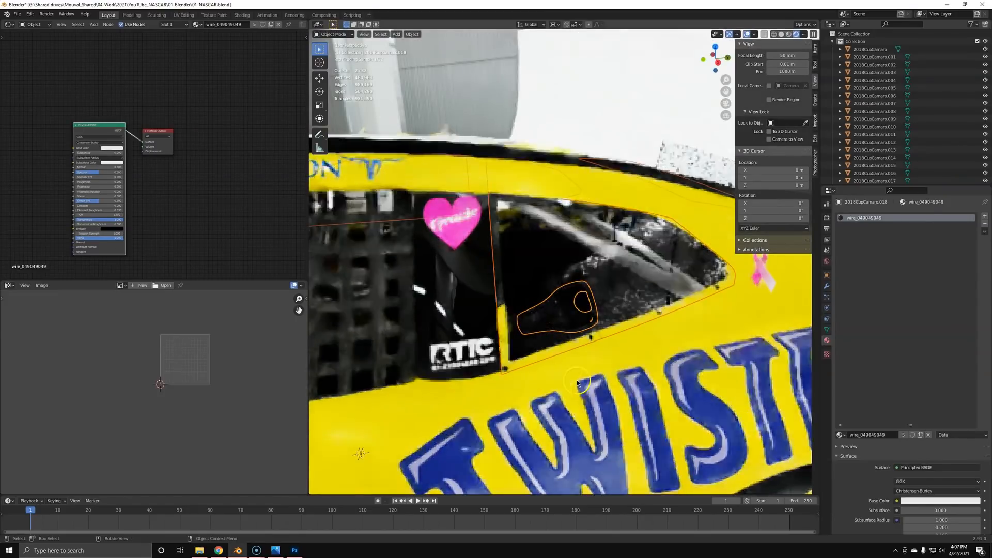
key(a)
key(alt+a)
middle_drag(604, 281, 659, 216)
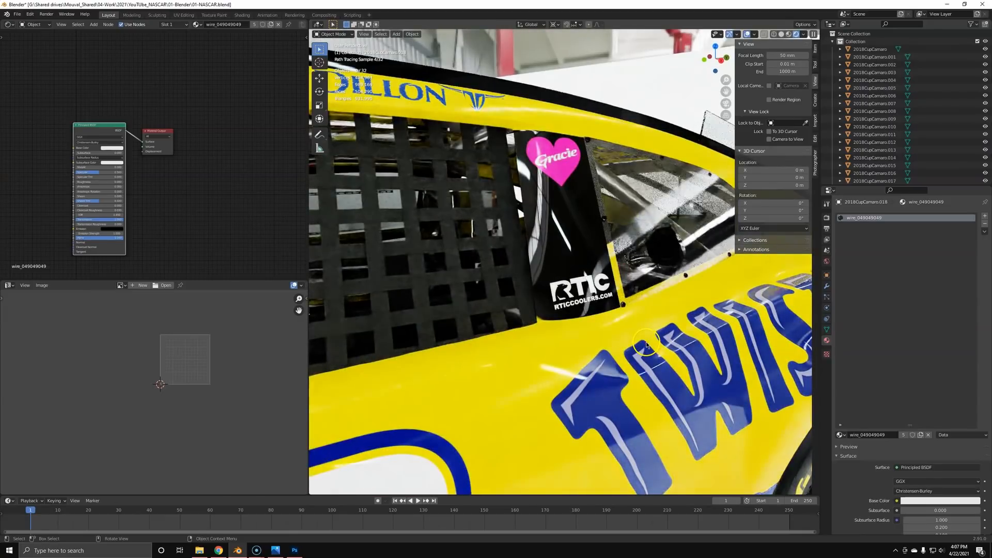
click(663, 253)
click(665, 260)
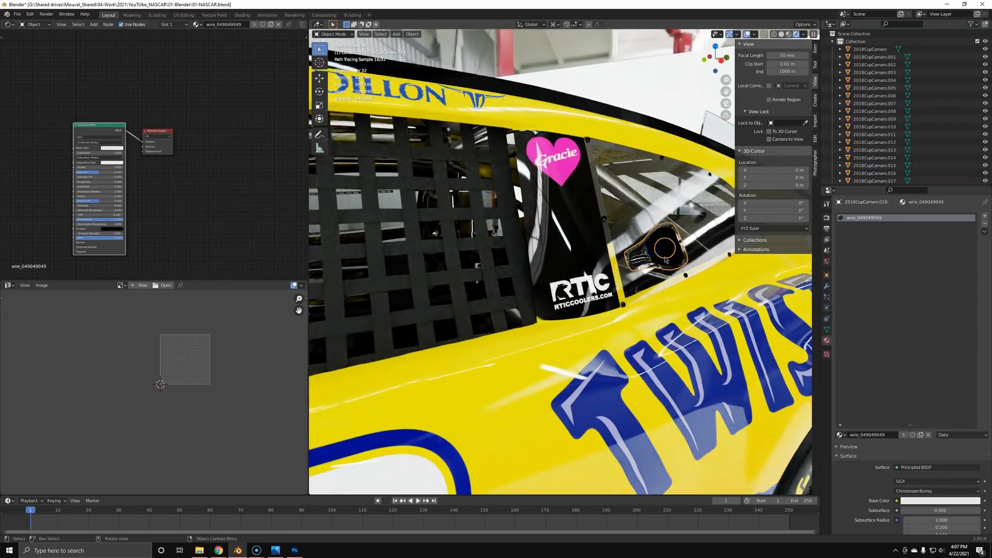
Step: Hide the window glass and the rear side window's vent duct, and select the hose behind them
middle_drag(654, 255, 642, 225)
click(642, 223)
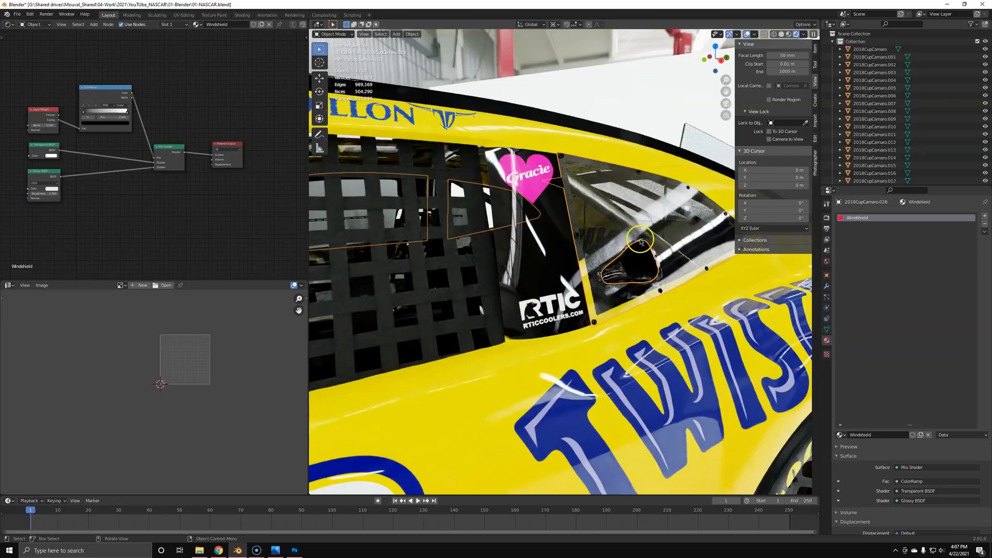
click(630, 287)
middle_drag(630, 288, 569, 305)
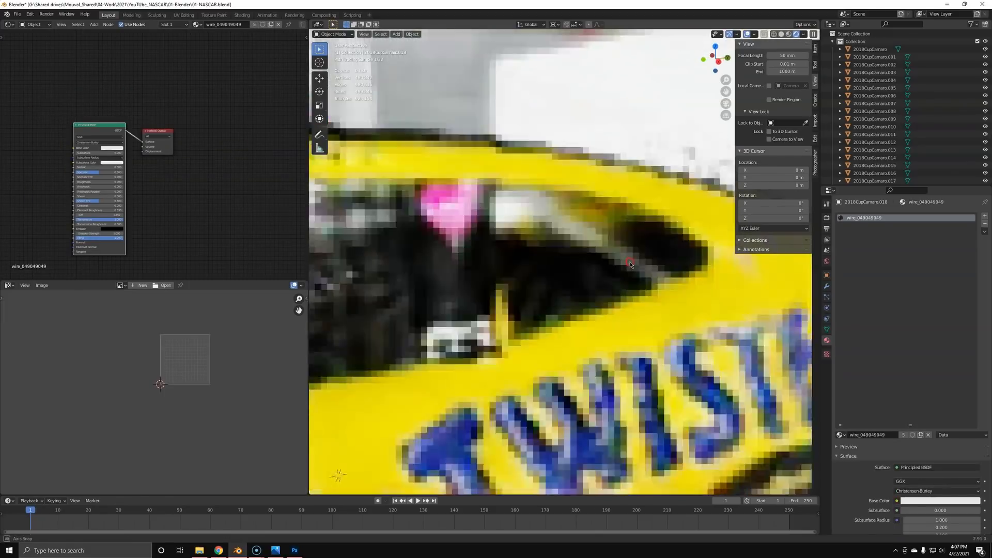
click(576, 292)
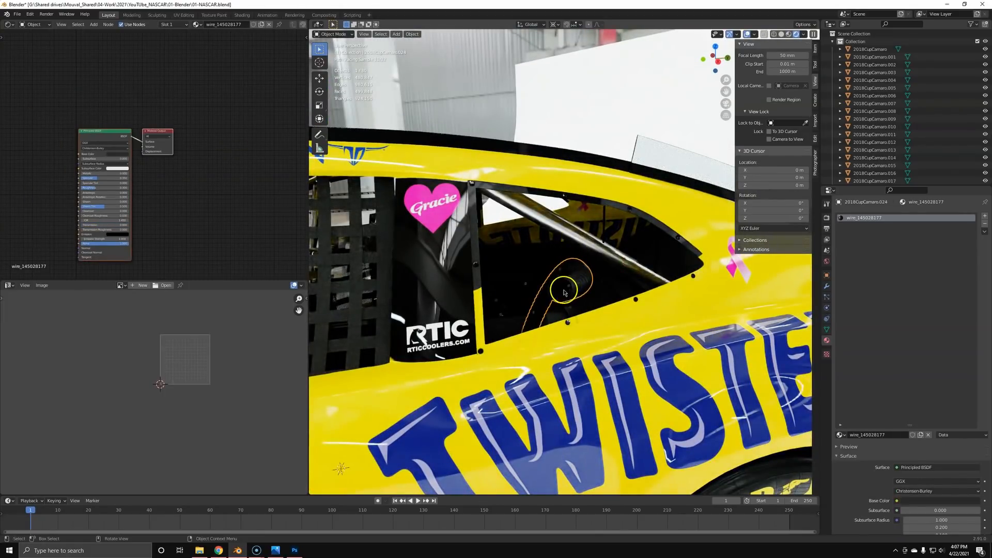
Step: Compare the rear side window's vent area with the blue number 3 and black Monster Energy reference pictures
key(alt+Tab)
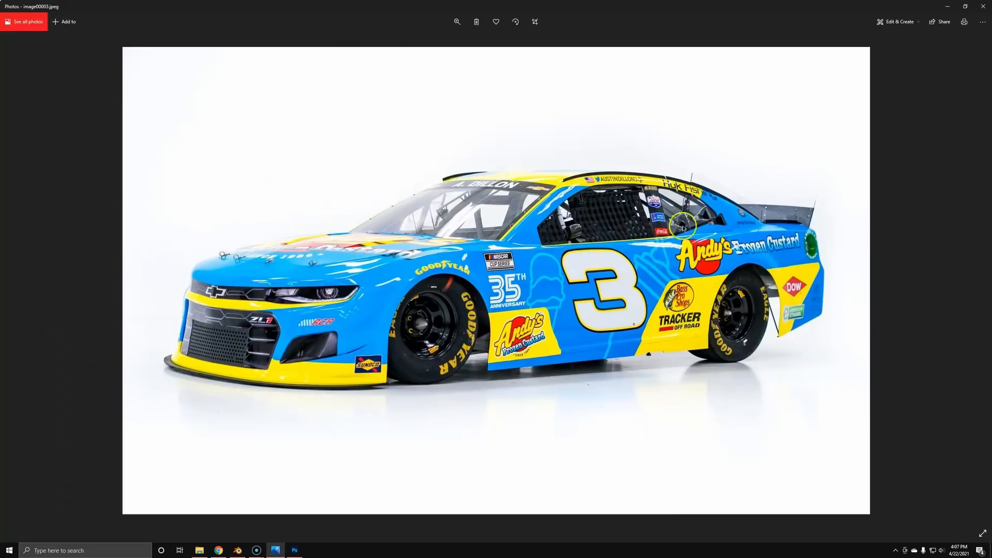
click(980, 286)
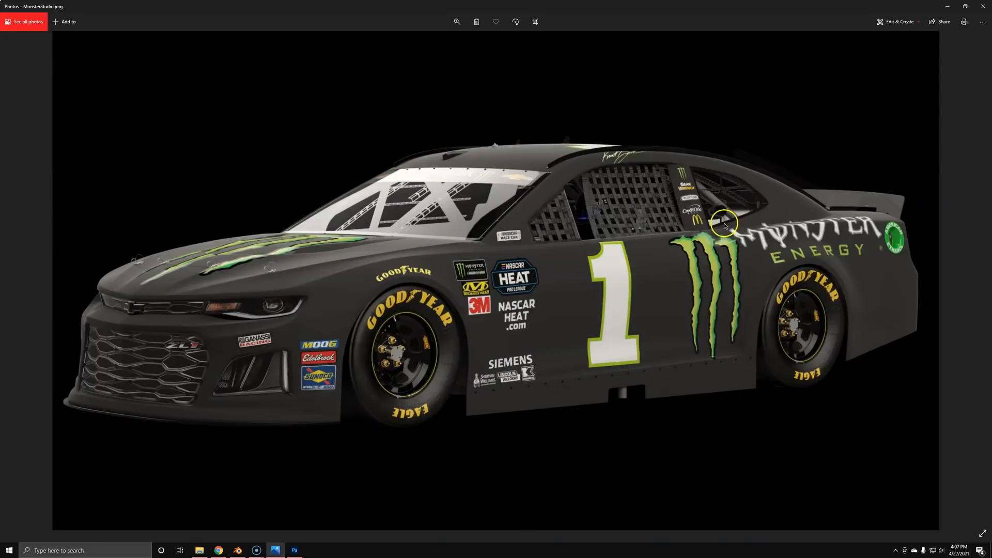
click(11, 286)
key(alt+Tab)
Step: Show the cockpit in material preview shading, and select and frame the steering wheel rim
key(a)
key(a)
middle_drag(455, 299, 494, 289)
scroll(499, 301, down, 6)
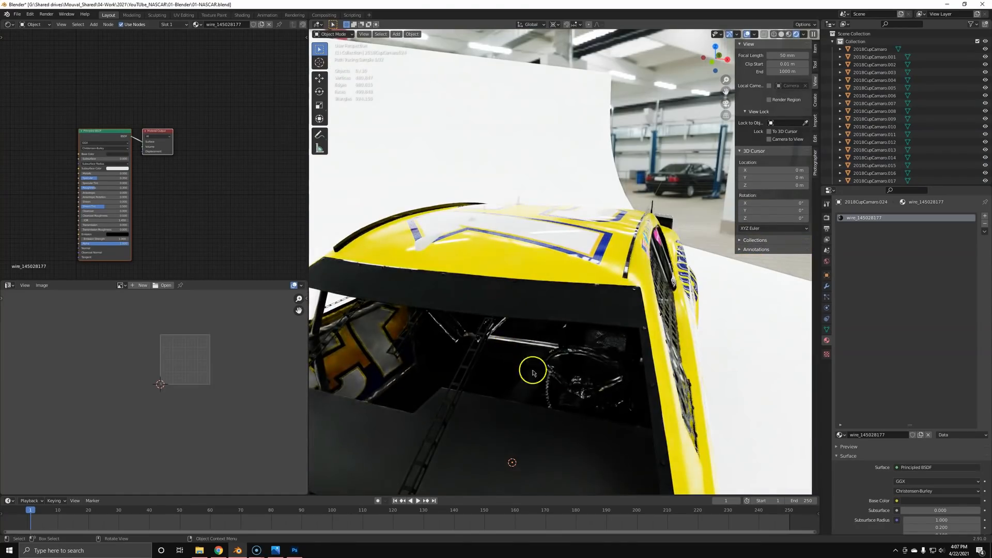
scroll(556, 341, down, 5)
middle_drag(556, 341, 666, 333)
scroll(538, 324, up, 5)
mouse_move(538, 325)
middle_down()
mouse_move(552, 311)
mouse_move(576, 339)
mouse_move(594, 328)
mouse_move(718, 321)
middle_up()
scroll(553, 316, up, 2)
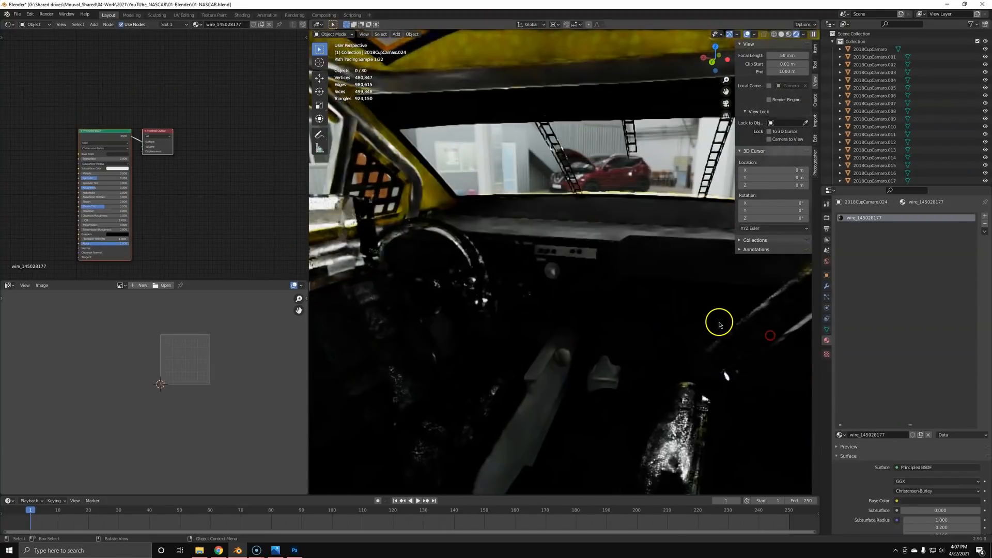
key(z)
click(722, 371)
middle_drag(463, 337, 690, 318)
click(690, 331)
key(KP_Decimal)
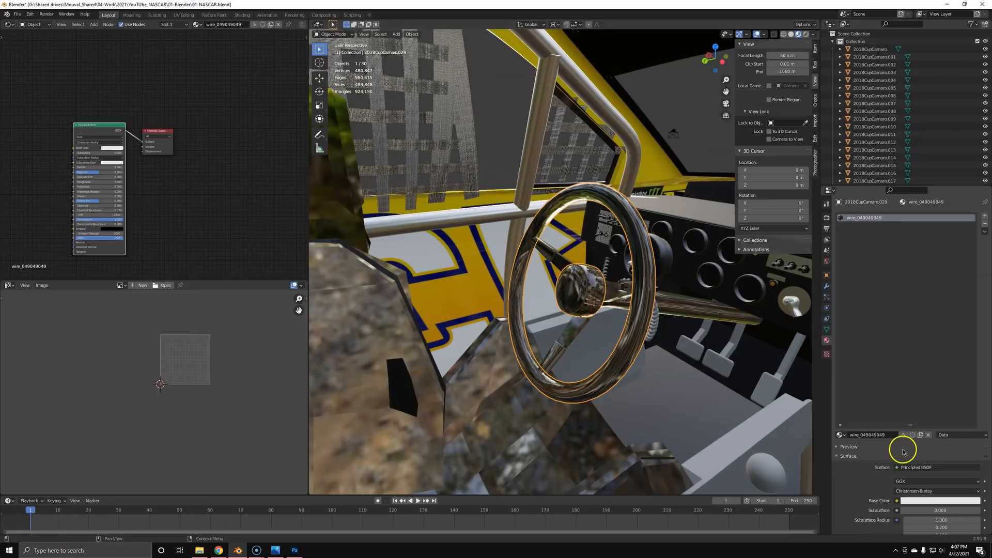
Step: Give the steering wheel rim its own copy of the shared material and set the base color to black
scroll(923, 440, down, 5)
click(925, 408)
click(925, 408)
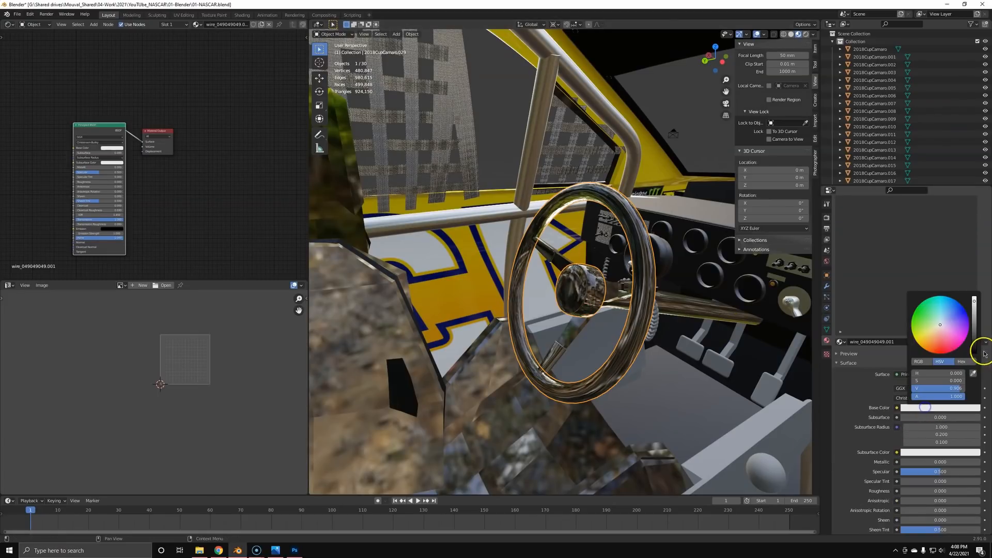
click(973, 353)
Step: Set the steering wheel rim material's transmission to 0 and its roughness to 0.4
scroll(878, 489, down, 6)
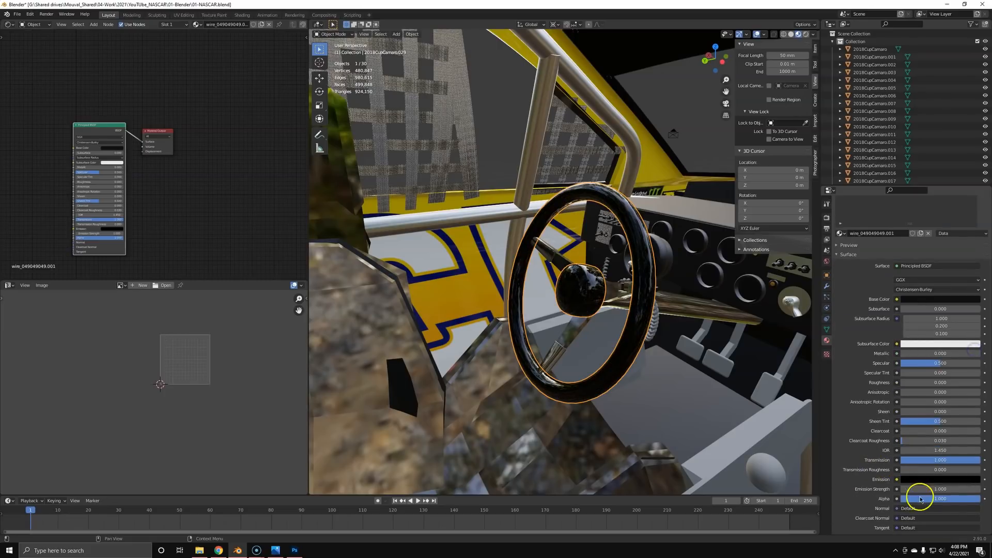
drag(949, 463, 590, 439)
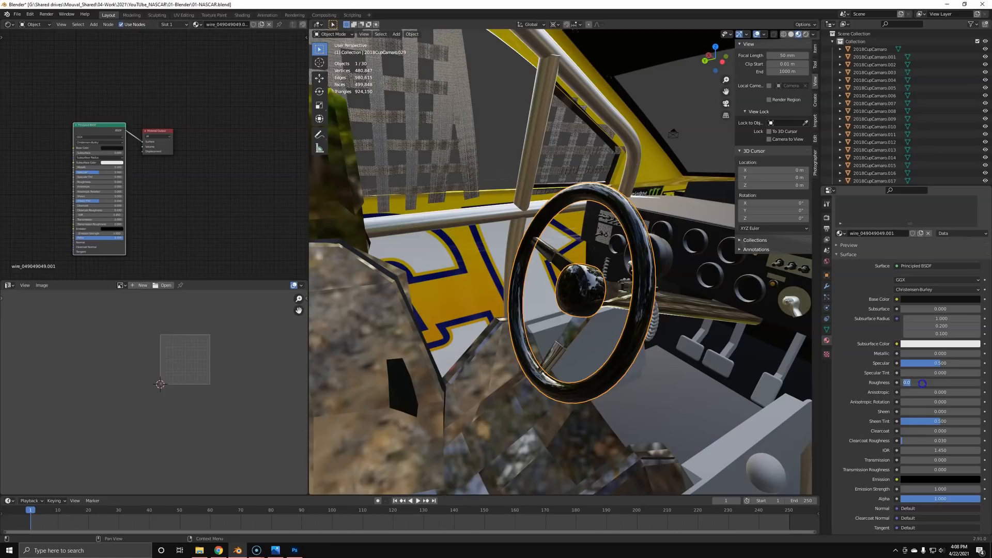
click(906, 379)
text(.4)
key(Return)
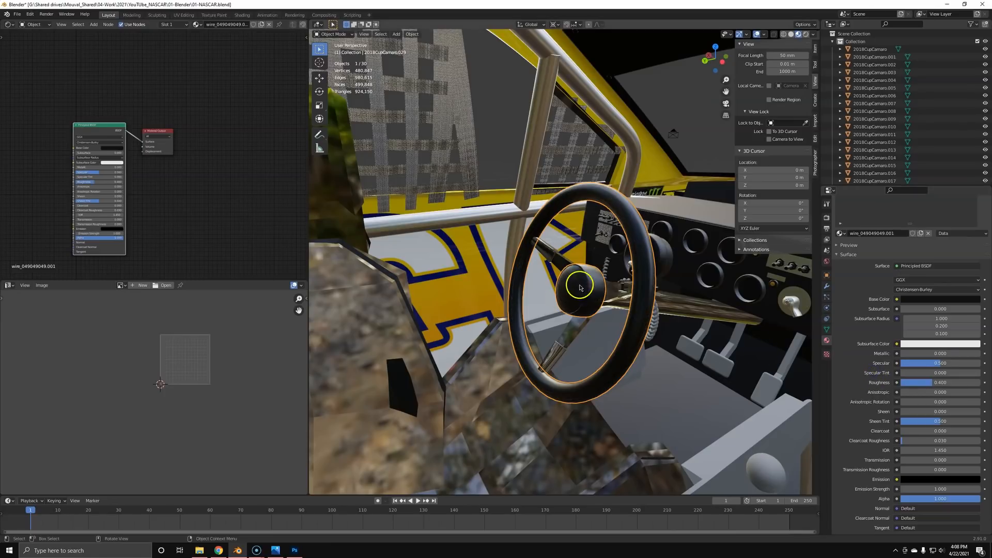
Step: Give the steering wheel spokes their own copy of the shared material and set its transmission to 0
click(694, 312)
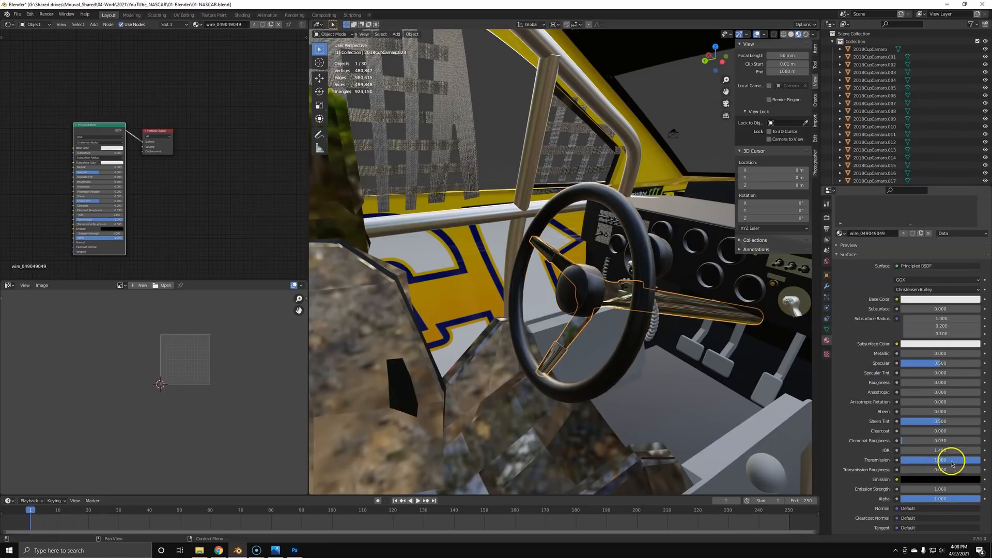
drag(953, 463, 661, 453)
key(ctrl+z)
drag(889, 458, 667, 448)
scroll(494, 436, up, 1)
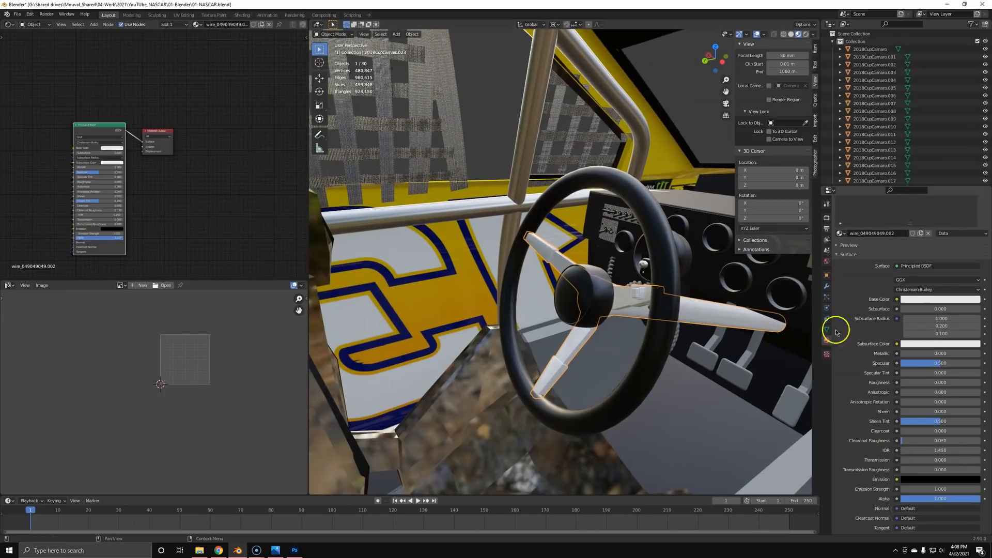
Step: Adjust the spoke material's light grey base color, and set its metallic to 1 and roughness to 0.4
scroll(891, 313, up, 1)
click(930, 315)
drag(974, 259, 974, 211)
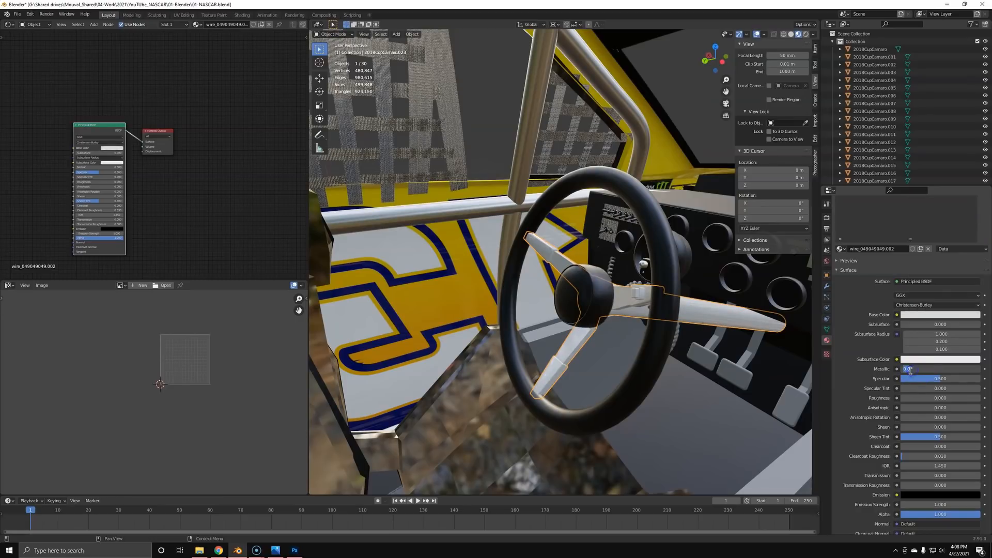
text(1)
key(Return)
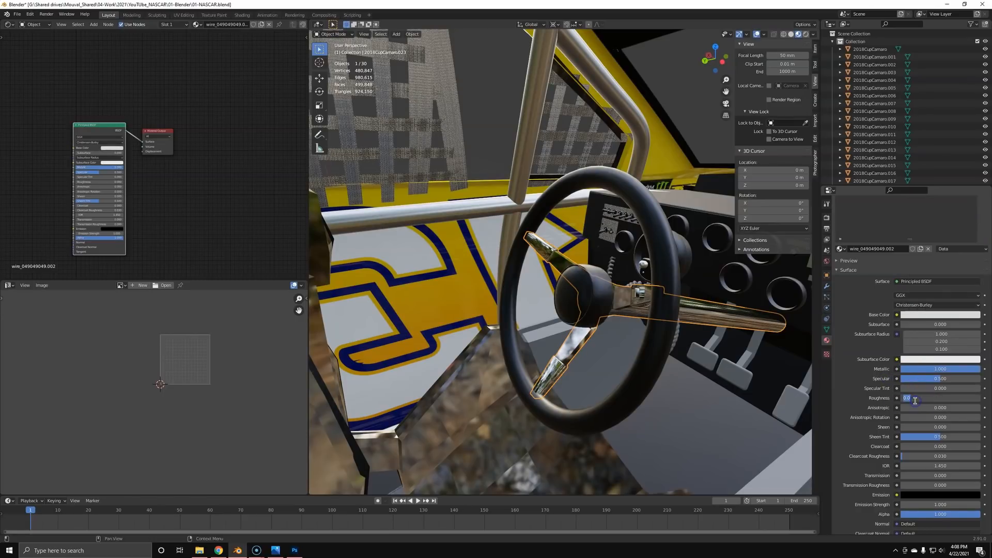
text(.4)
key(Return)
middle_drag(622, 329, 603, 338)
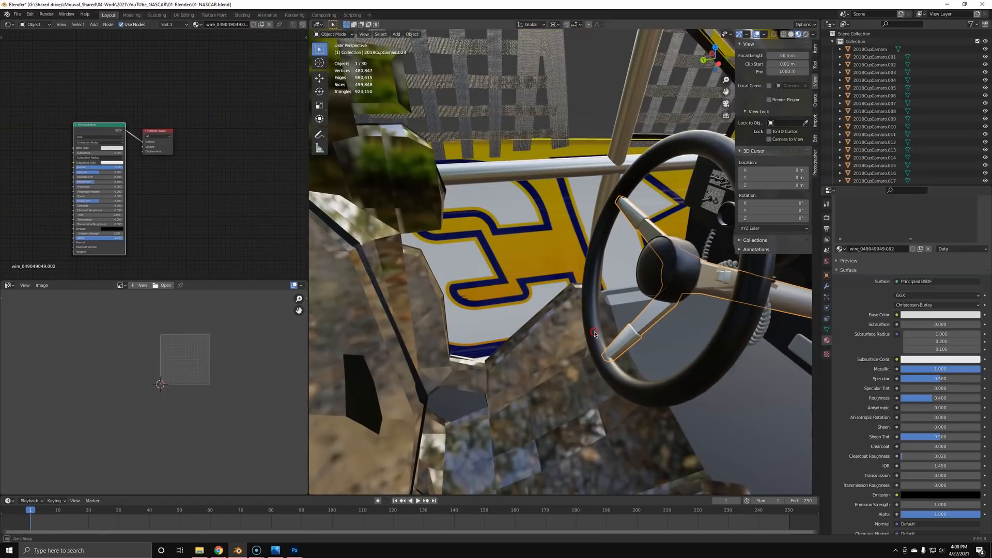
click(937, 314)
Step: Set the base color of the material on the pedals, coiled cable and cockpit panels to black
middle_drag(791, 343, 720, 310)
click(745, 341)
scroll(739, 351, down, 8)
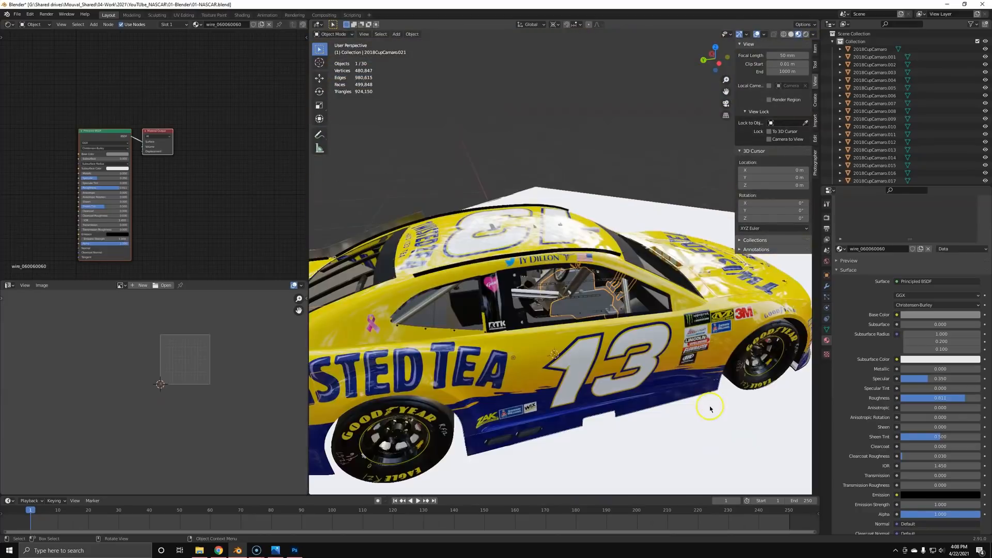
scroll(711, 408, up, 8)
middle_drag(691, 432, 815, 328)
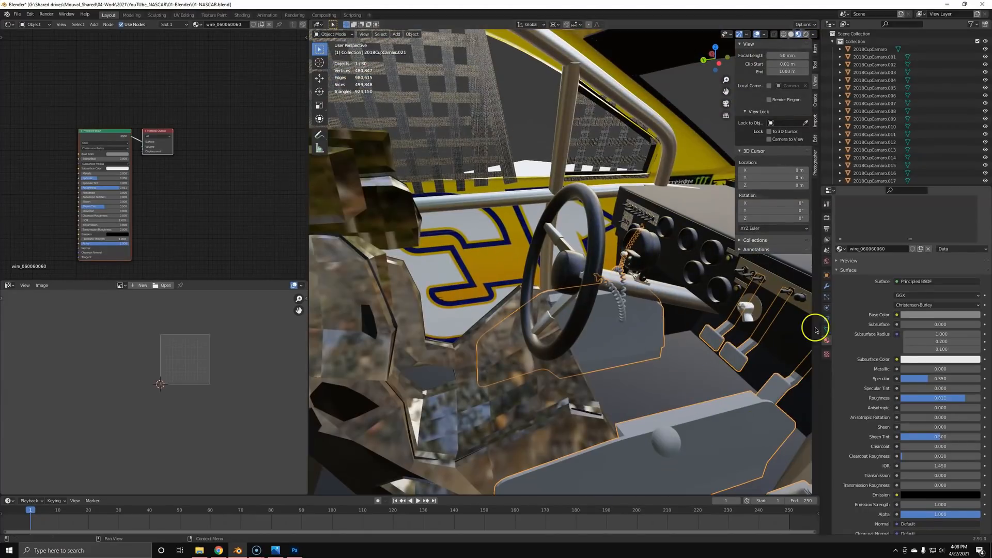
click(948, 346)
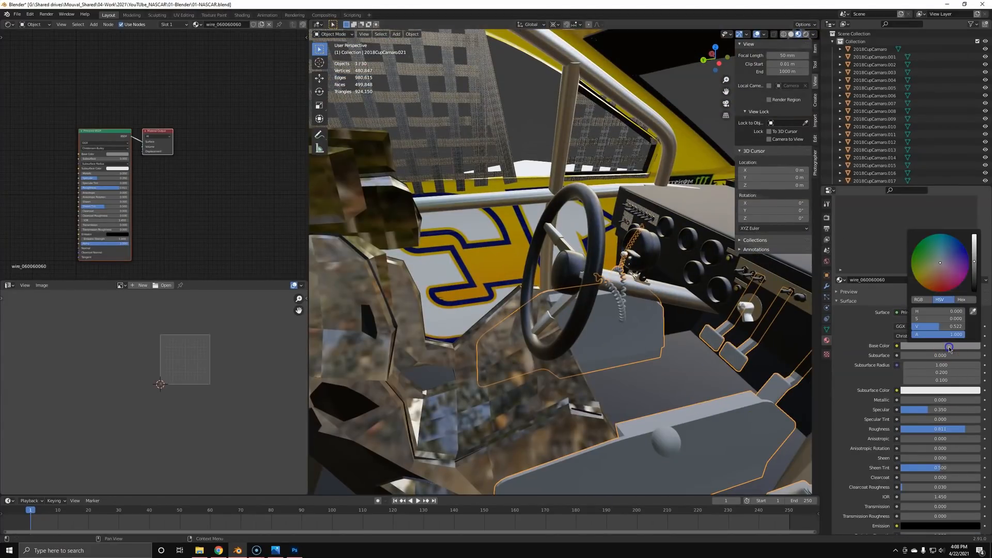
click(975, 288)
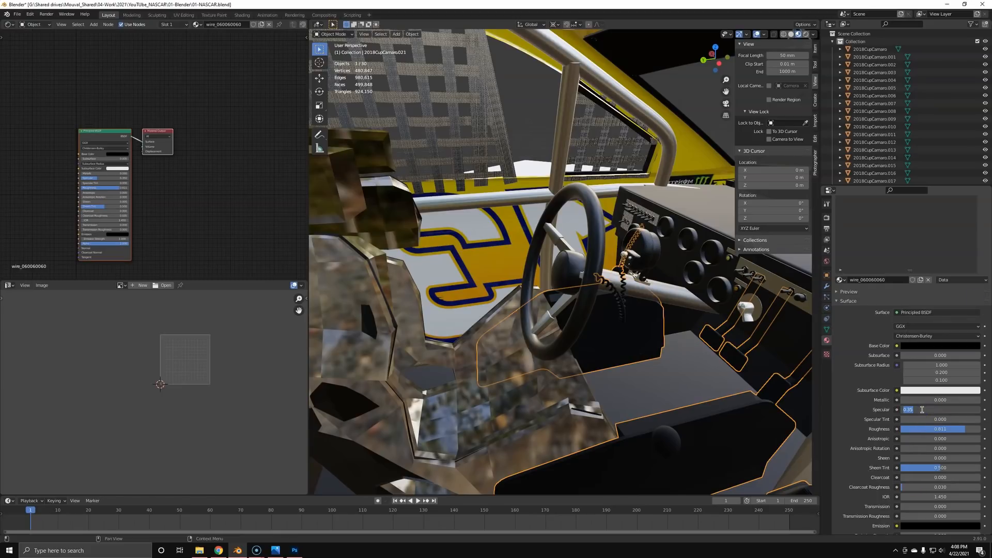
Step: Set the pedal and cockpit panel material's specular to 0.5 and its roughness to 0.9
key(Return)
click(942, 429)
drag(941, 429, 32, 423)
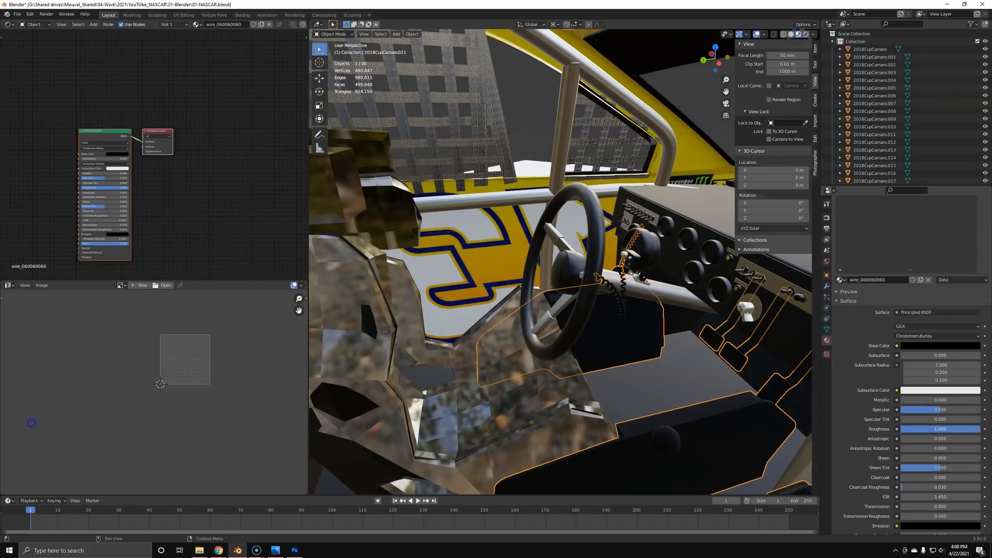
key(Return)
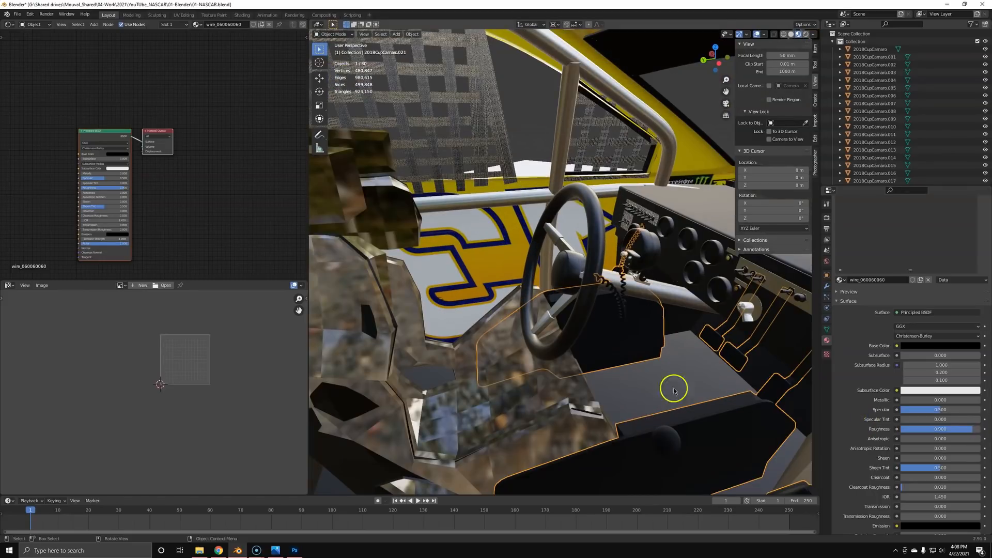
Step: Check the extent of the inner floor and wheel-well body, and set its material's roughness to 0.9
click(698, 372)
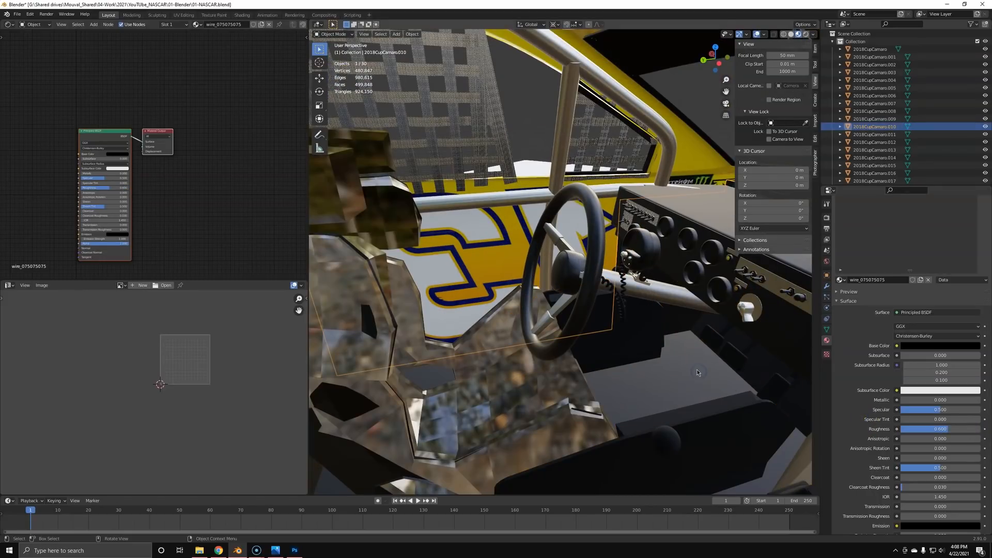
scroll(697, 372, down, 10)
key(g)
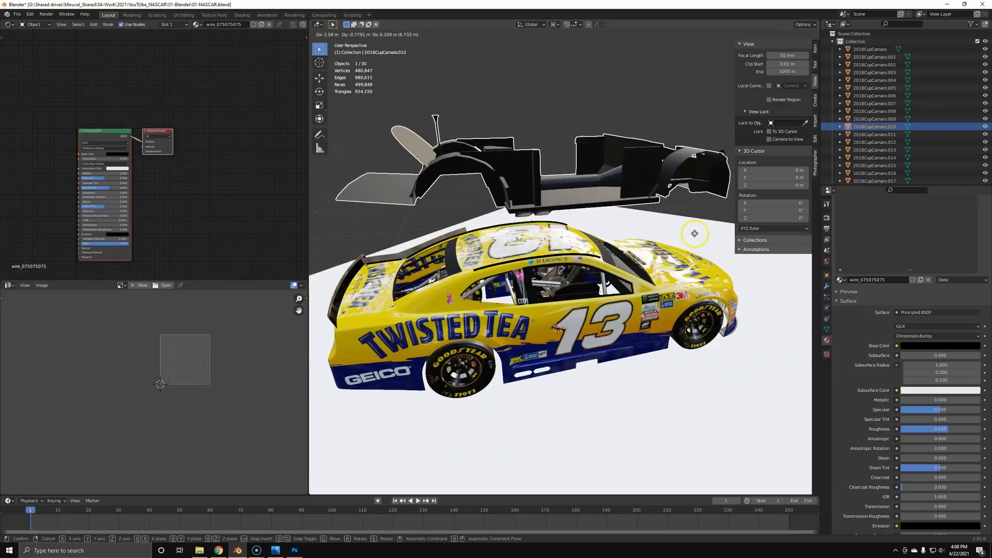
right_click(693, 236)
scroll(656, 346, up, 10)
middle_drag(655, 299, 692, 287)
click(947, 427)
text(.9)
key(Return)
Step: Select the driver's seat and set its material's transmission to 0
middle_drag(604, 404, 649, 269)
click(650, 261)
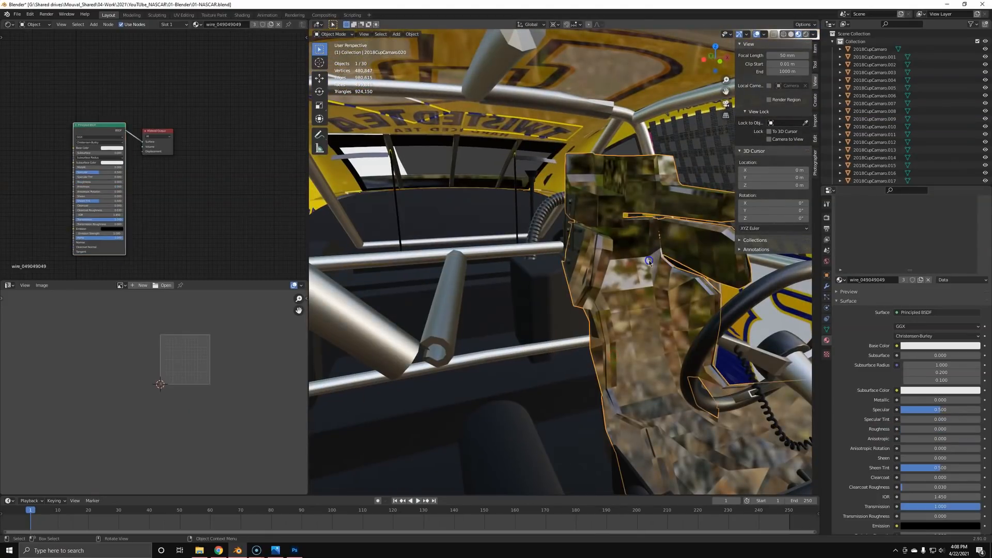
scroll(881, 439, down, 5)
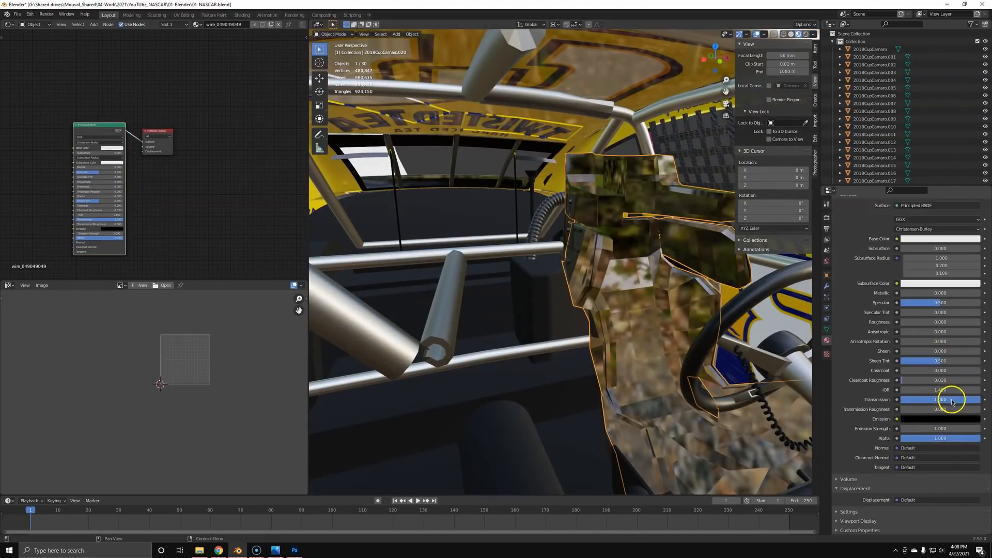
drag(952, 402, 899, 399)
Step: Check the driver's seat mesh in Edit Mode with all geometry selected, and apply smooth shading to the seat
middle_drag(592, 337, 497, 327)
key(Tab)
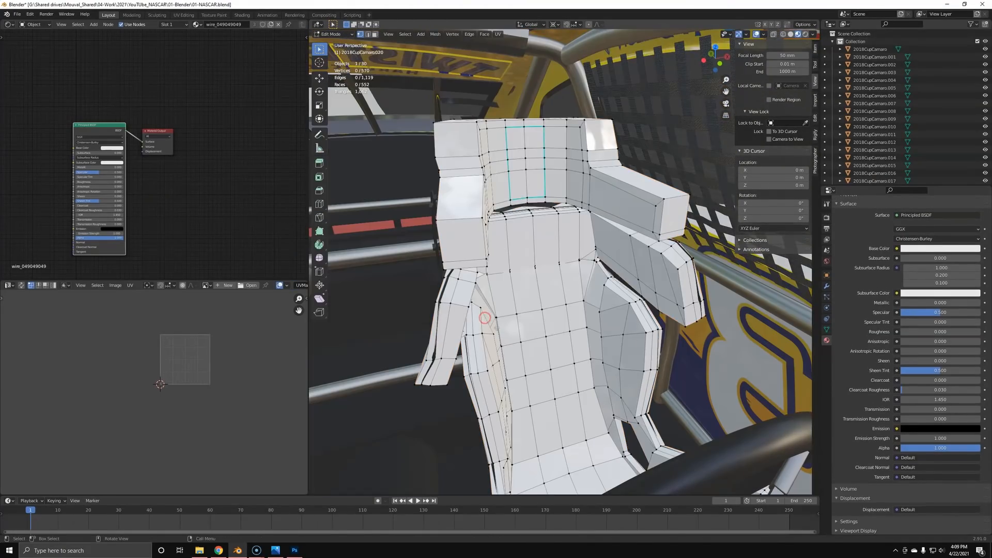
key(a)
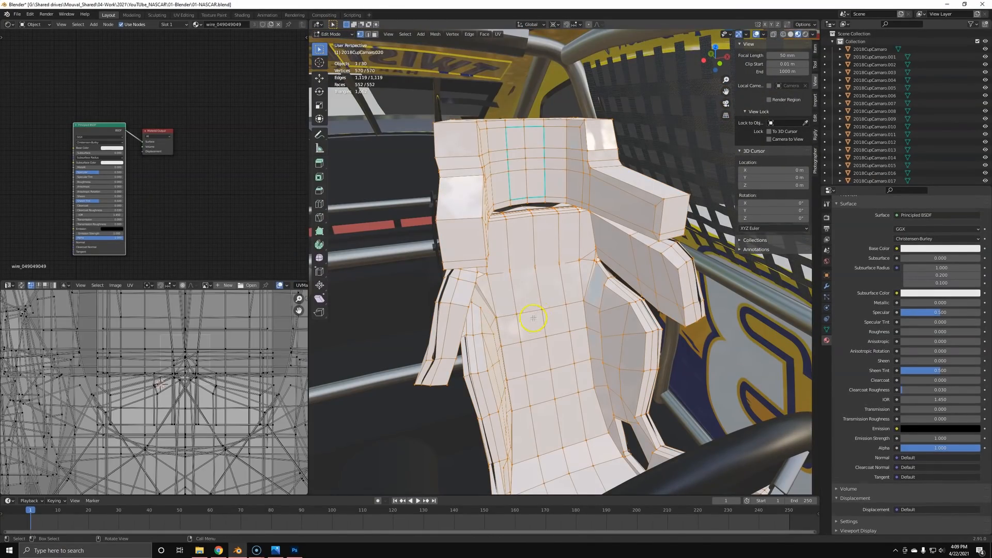
key(Tab)
right_click(555, 282)
click(556, 281)
middle_drag(626, 331, 640, 304)
scroll(916, 311, up, 3)
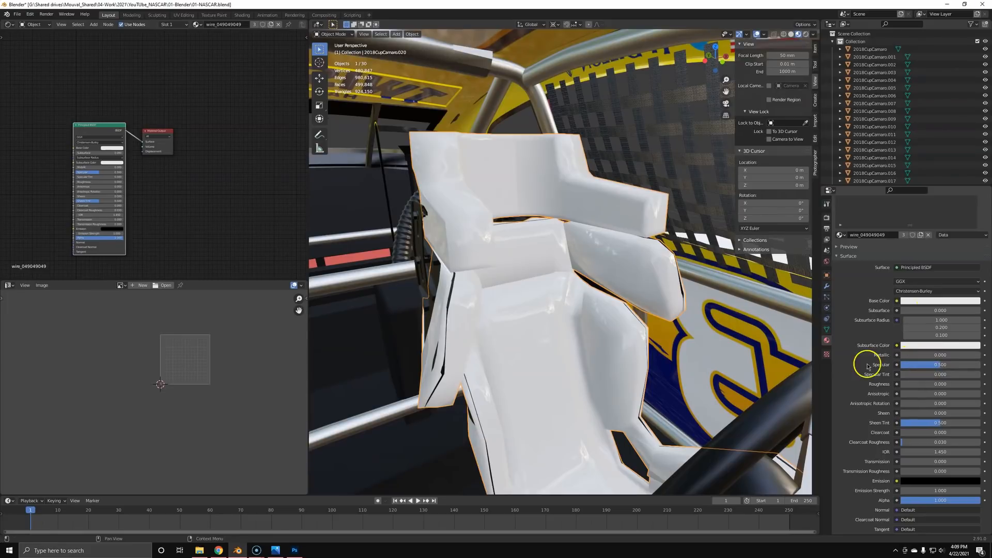
Step: Reveal all hidden parts of the car and hide only the window glass
scroll(593, 337, down, 6)
middle_drag(594, 337, 538, 291)
scroll(584, 277, up, 6)
middle_drag(655, 277, 601, 268)
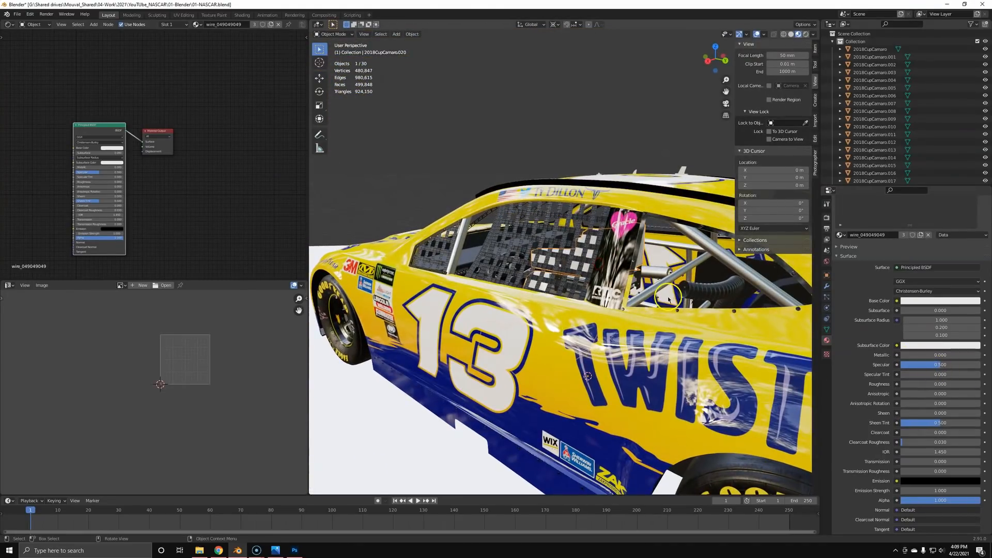
key(alt+h)
click(730, 288)
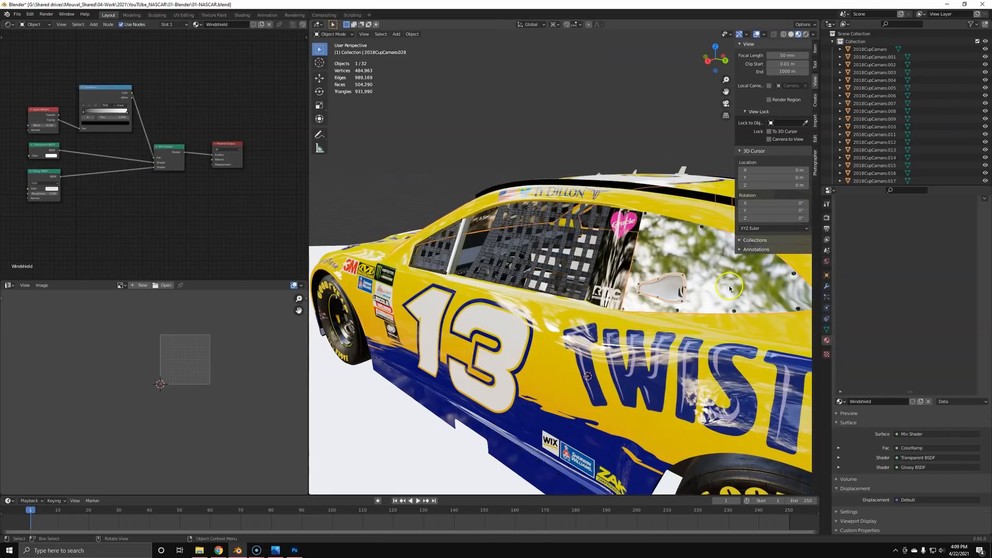
key(h)
Step: Give the side window's vent duct its own copy of the shared material and set its transmission to 1
click(676, 298)
scroll(887, 486, down, 7)
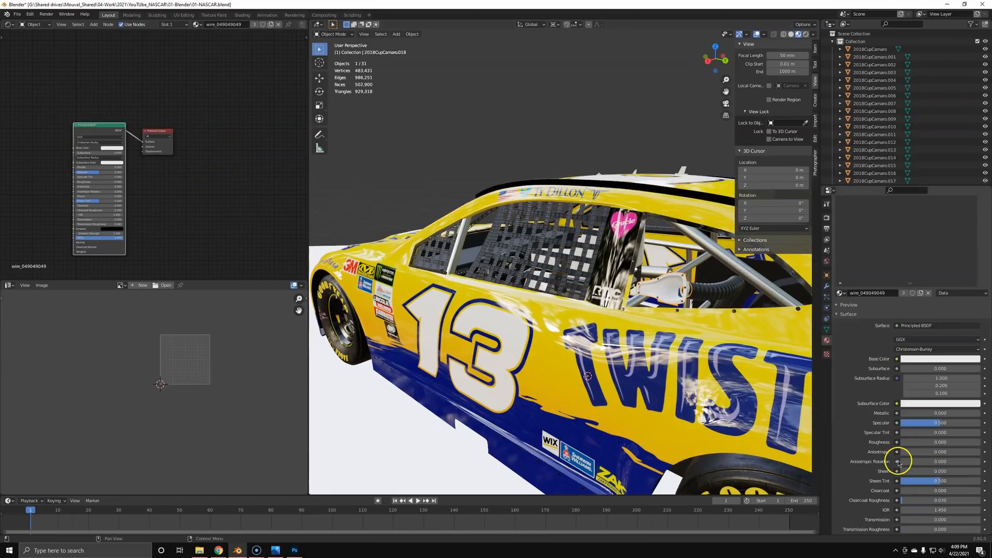
scroll(897, 464, up, 8)
click(921, 417)
scroll(914, 434, down, 8)
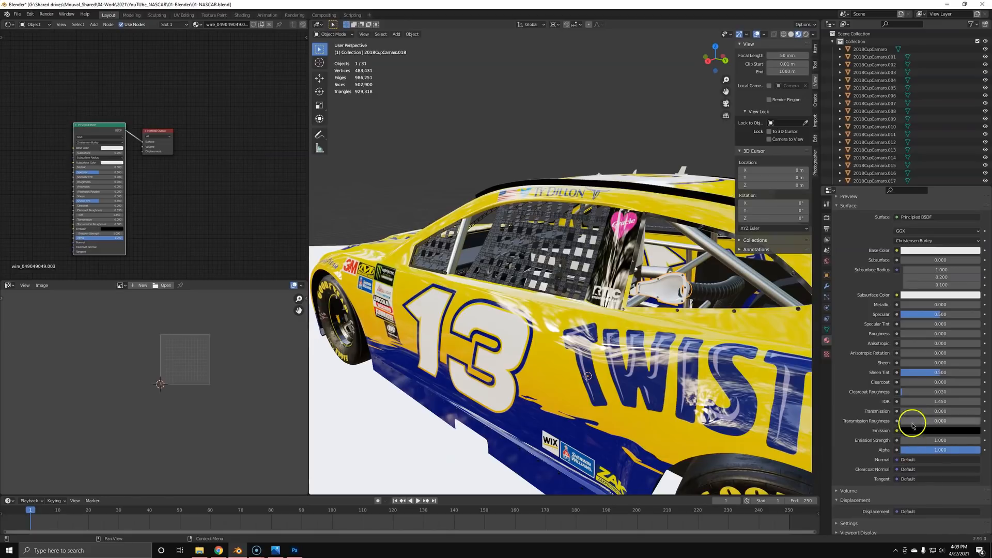
drag(991, 401, 976, 403)
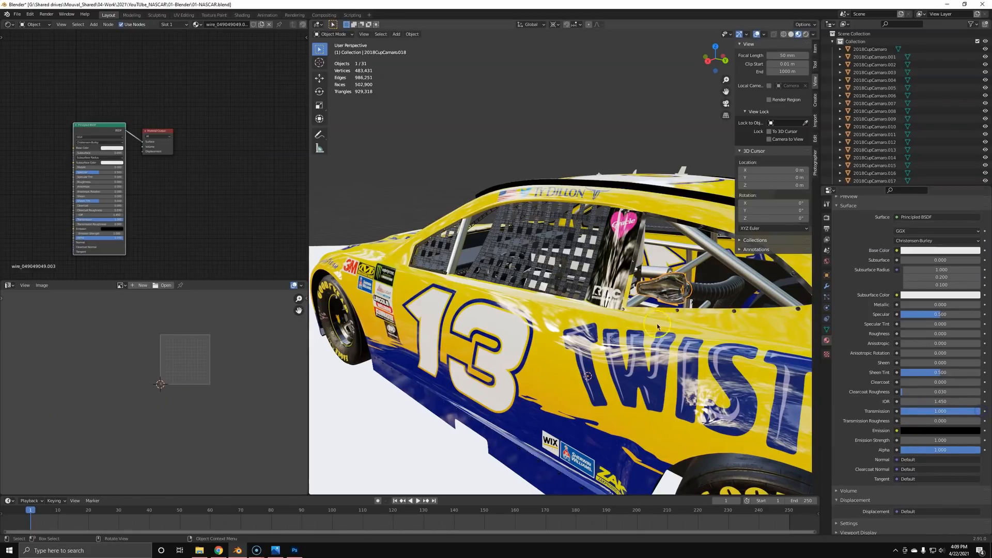
Step: Set the driver's seat material's roughness to 0.7 and darken its base color to near black
middle_drag(428, 321, 652, 323)
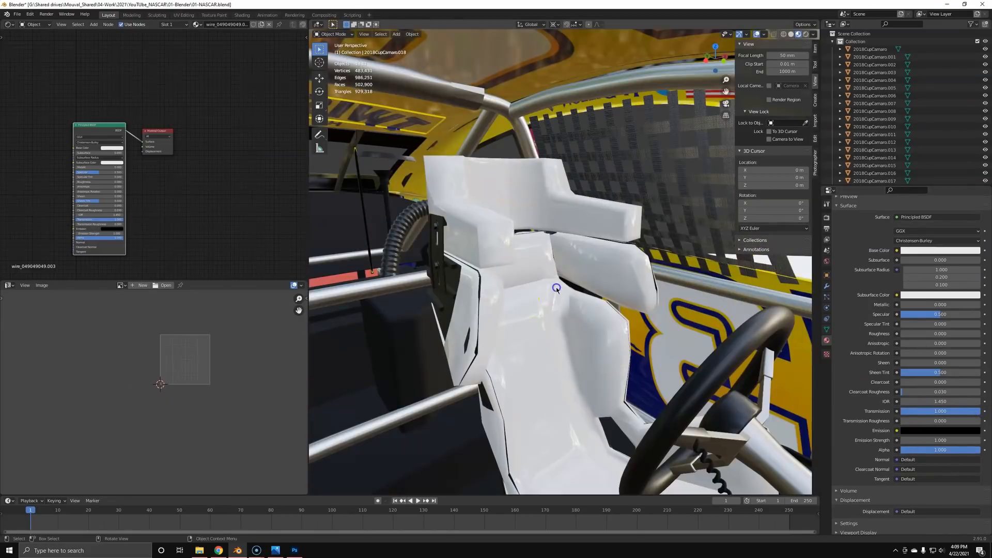
click(556, 284)
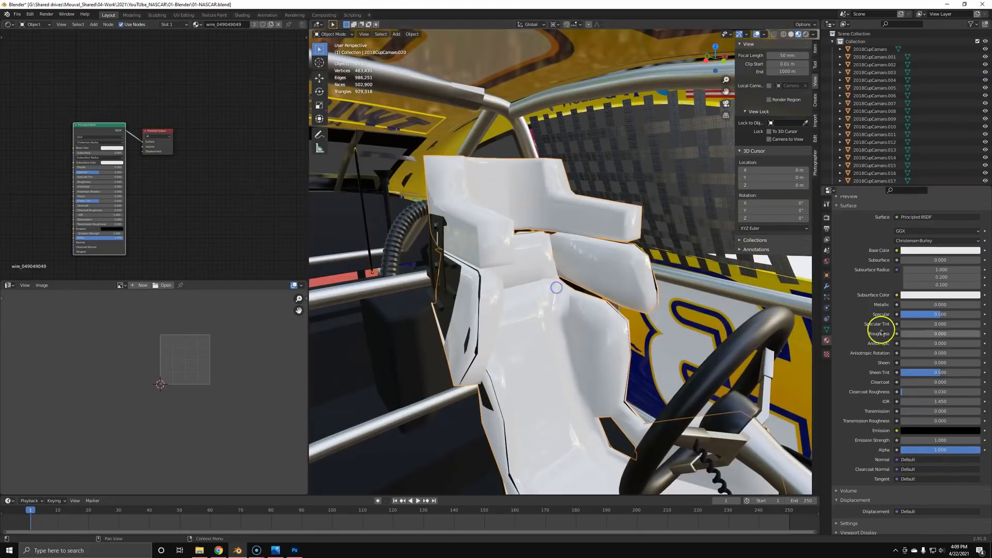
text(.7)
key(Return)
click(951, 251)
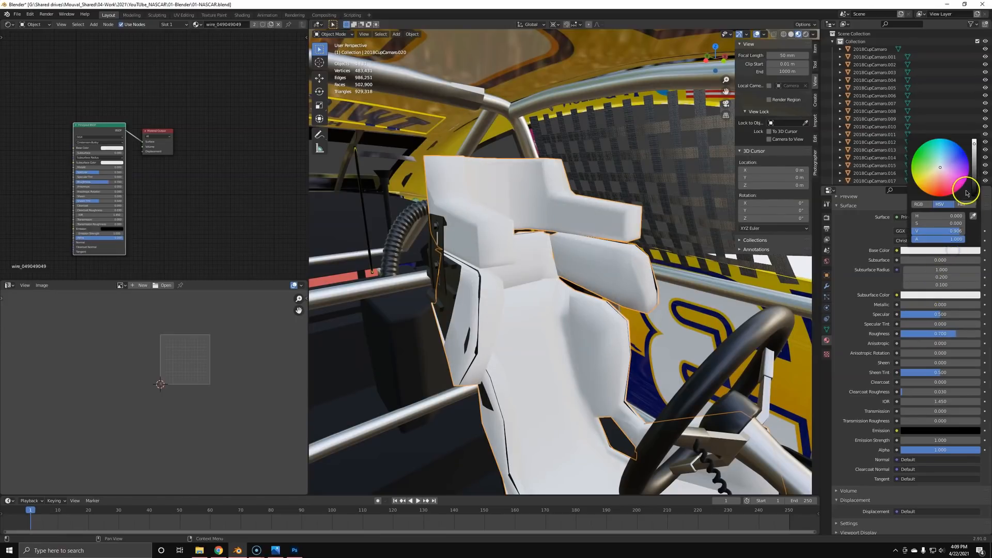
click(974, 188)
key(a)
key(a)
middle_drag(581, 354, 606, 368)
click(642, 329)
middle_drag(642, 329, 538, 366)
Step: Add a Noise Texture node to the seat material and connect its Color output to the Principled BSDF's Roughness
middle_drag(62, 160, 128, 137)
key(shift+a)
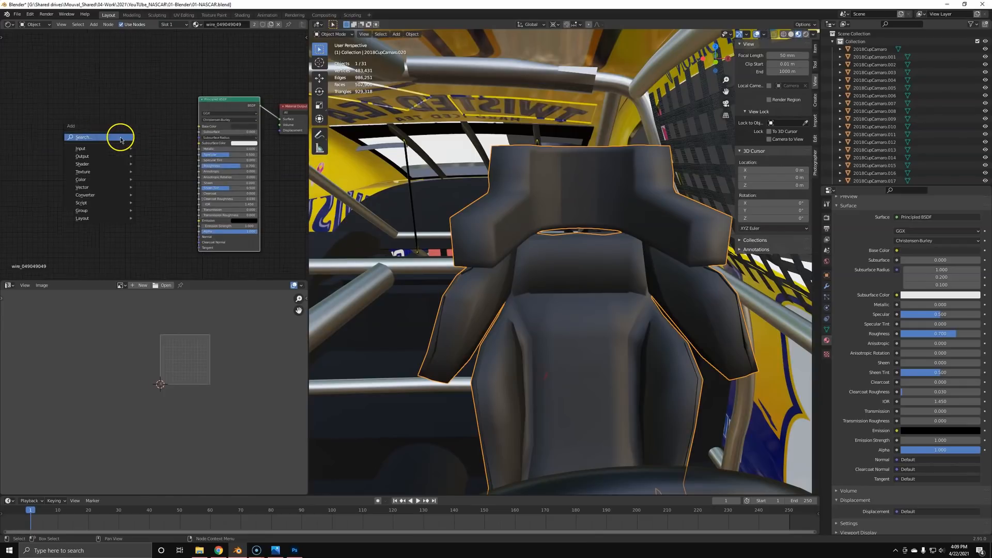
click(120, 139)
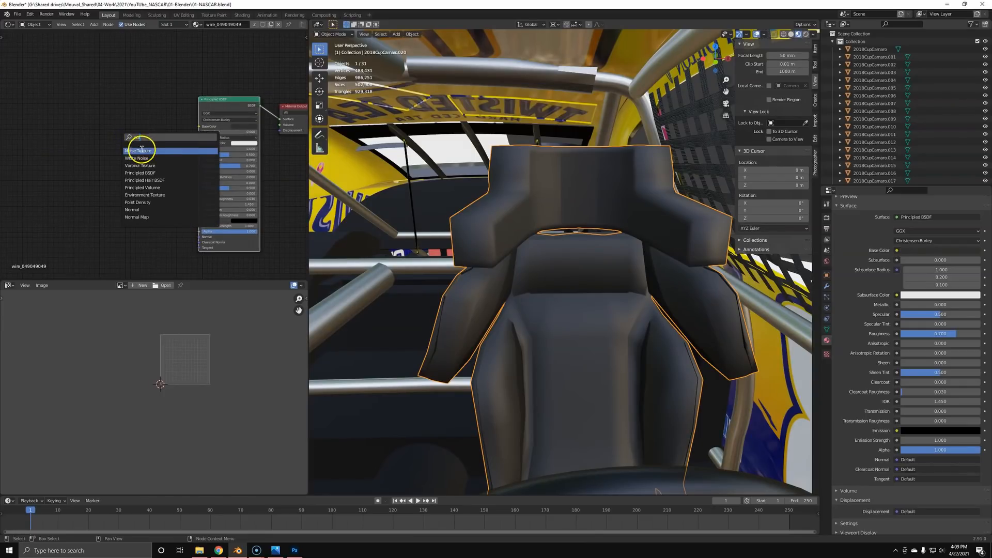
click(142, 149)
click(97, 136)
scroll(97, 136, up, 5)
drag(97, 135, 220, 171)
Step: Insert a MixRGB node between the noise texture and the Roughness input, with the noise Color driving its Fac
key(shift+a)
click(140, 199)
text(rgb)
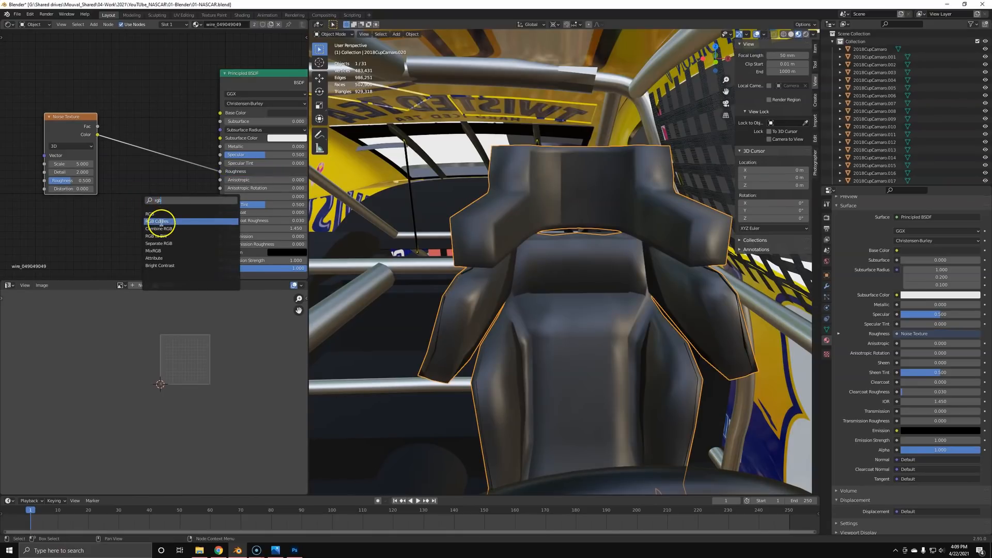
click(155, 251)
click(149, 183)
drag(128, 174, 152, 182)
Step: Set the Mix node's Color1 to black and Color2 to white
click(165, 176)
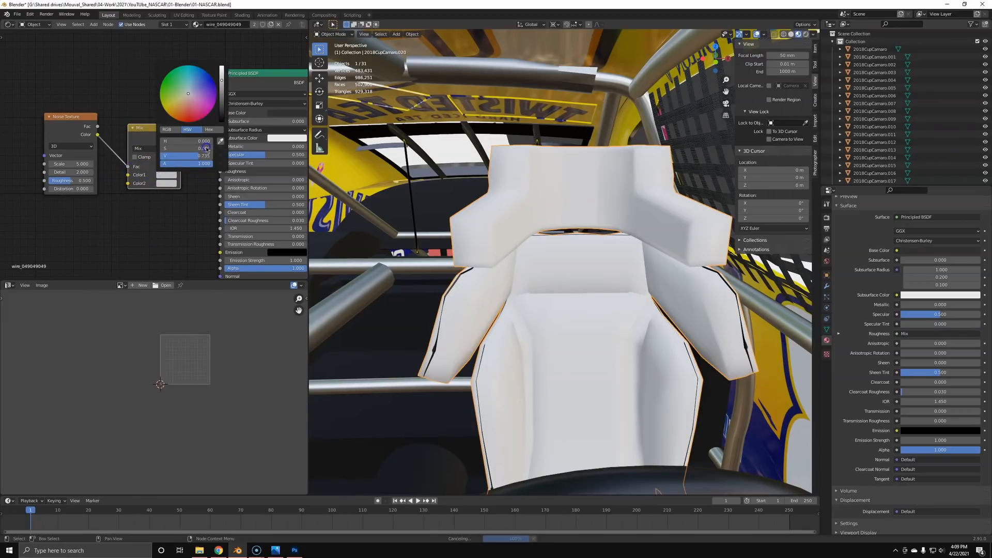
click(175, 183)
click(221, 85)
drag(222, 84, 222, 70)
Step: Add Texture Coordinate and Mapping nodes to the noise texture and drive the mapping with Object coordinates
middle_drag(105, 164, 136, 160)
click(98, 124)
key(ctrl+t)
middle_drag(30, 187, 167, 194)
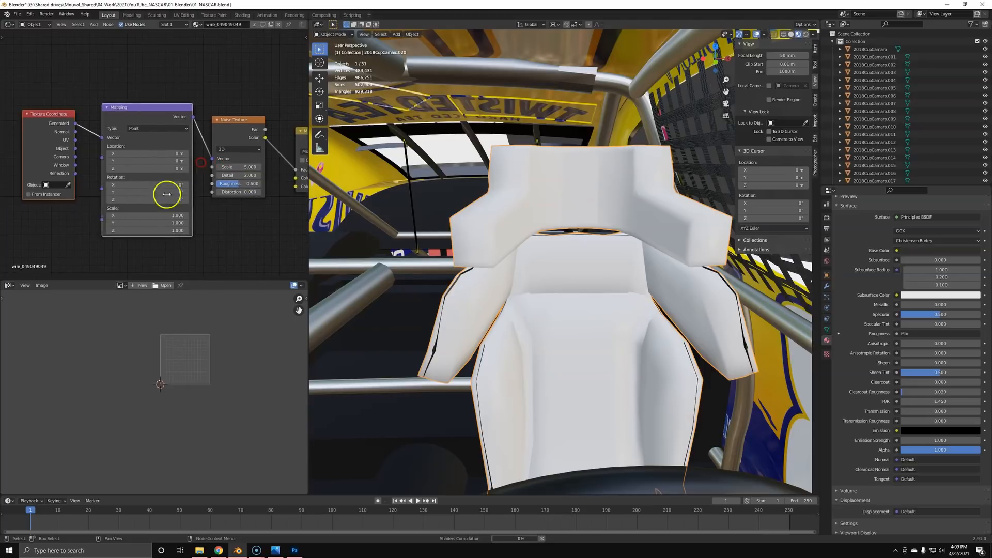
drag(76, 140, 103, 137)
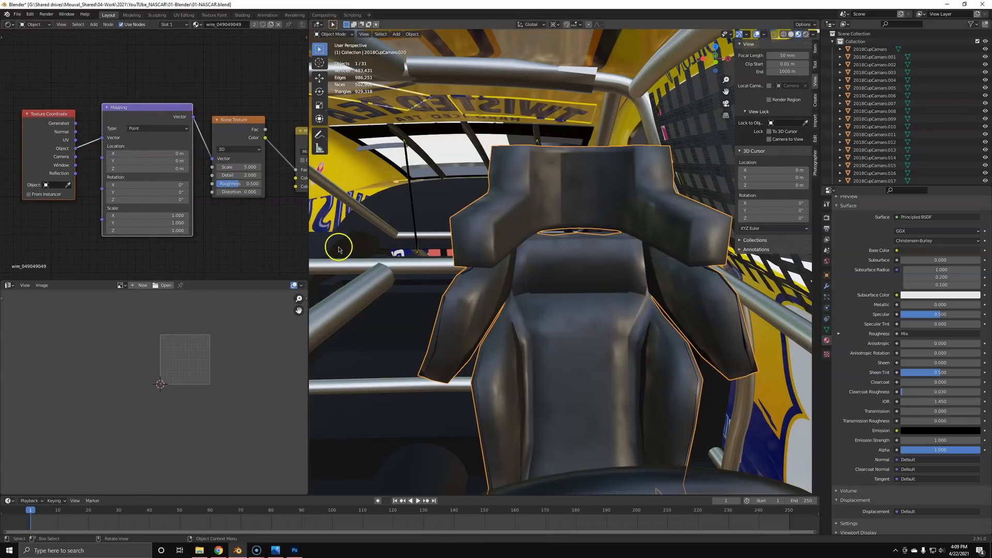
Step: Set the seat's noise texture to detail 16, roughness 0.55 and scale 7.3
middle_drag(240, 198, 132, 176)
drag(150, 159, 189, 173)
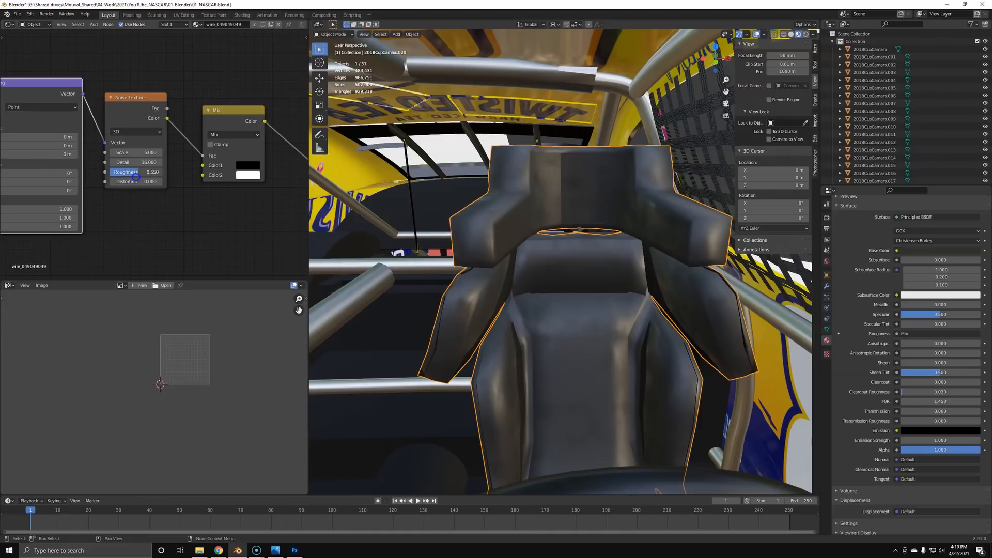
middle_drag(211, 162, 135, 152)
scroll(139, 152, up, 4)
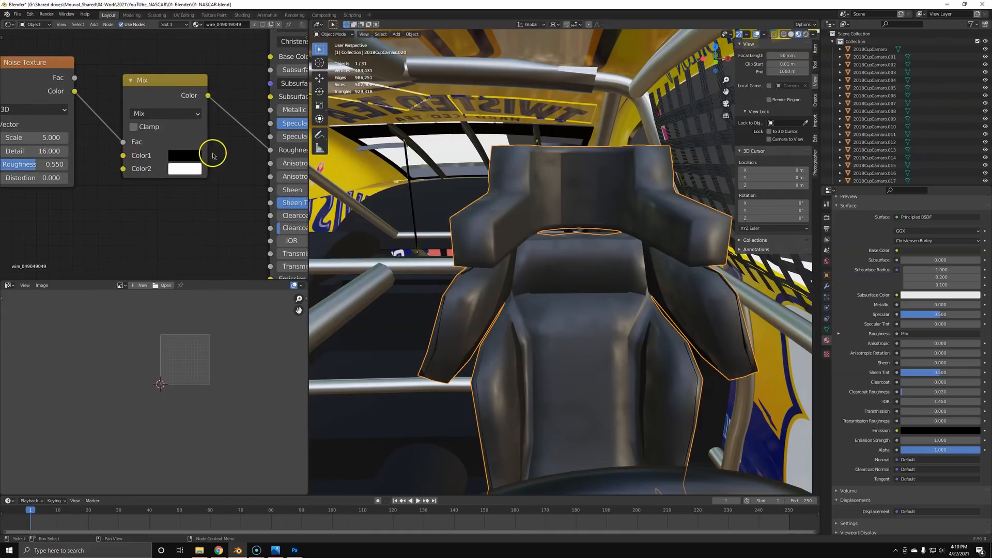
middle_drag(213, 155, 181, 162)
middle_drag(55, 165, 191, 154)
drag(158, 131, 102, 136)
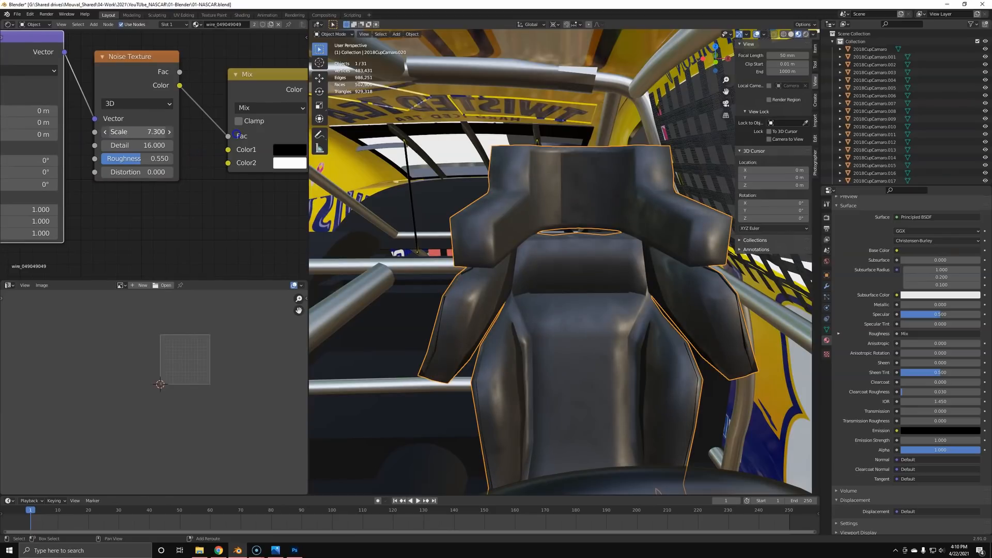
Step: Lighten the Mix node's Color1 from black to a medium gray
middle_drag(225, 174, 104, 170)
scroll(160, 154, up, 3)
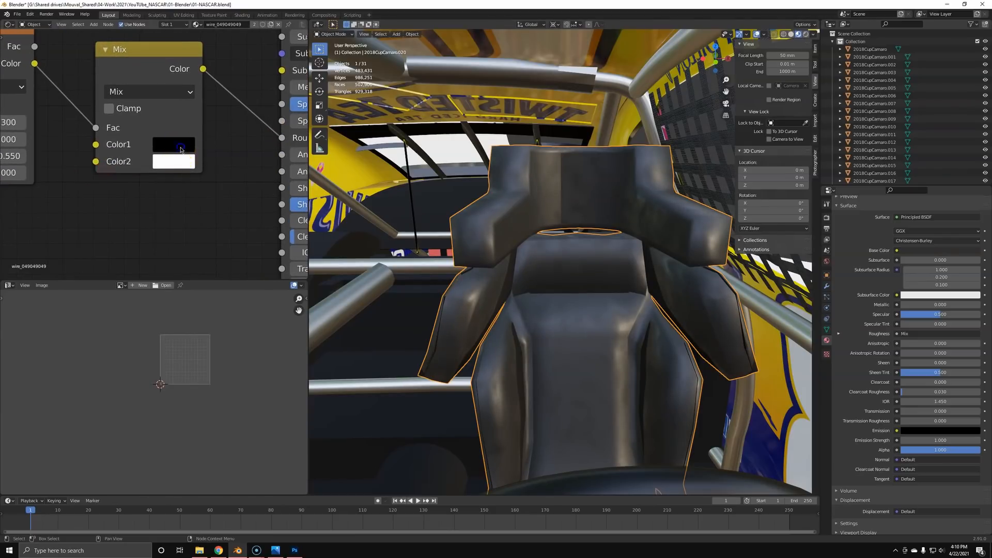
click(181, 150)
drag(288, 239, 286, 203)
Step: Examine the finished seat from inside and outside the car, and save the file
scroll(575, 204, up, 3)
middle_drag(576, 204, 503, 38)
scroll(550, 266, down, 5)
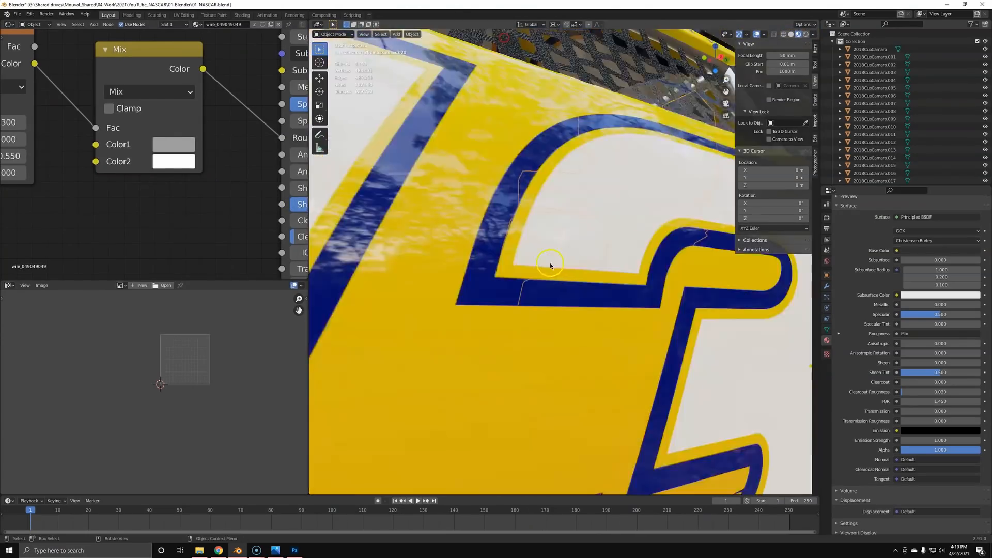
scroll(550, 265, up, 5)
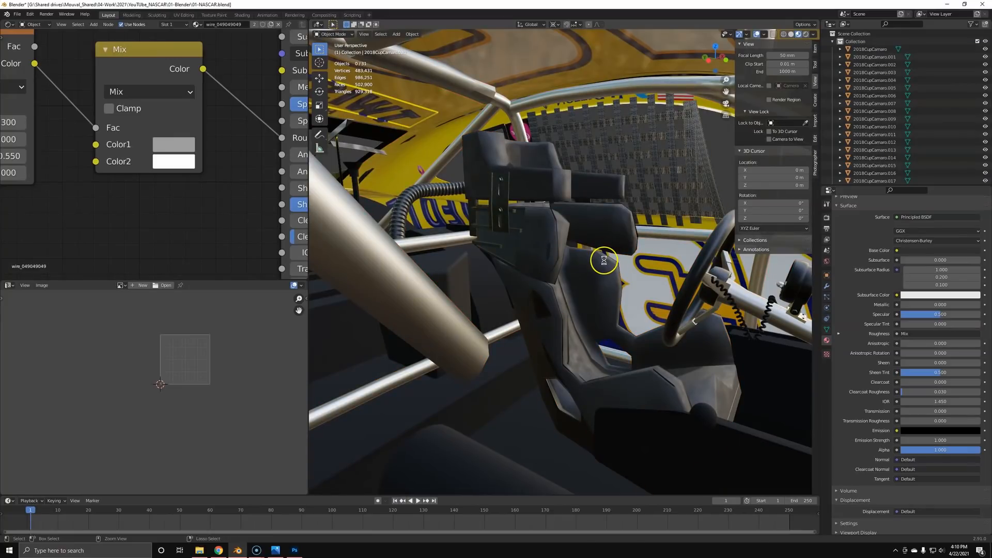
scroll(512, 271, down, 6)
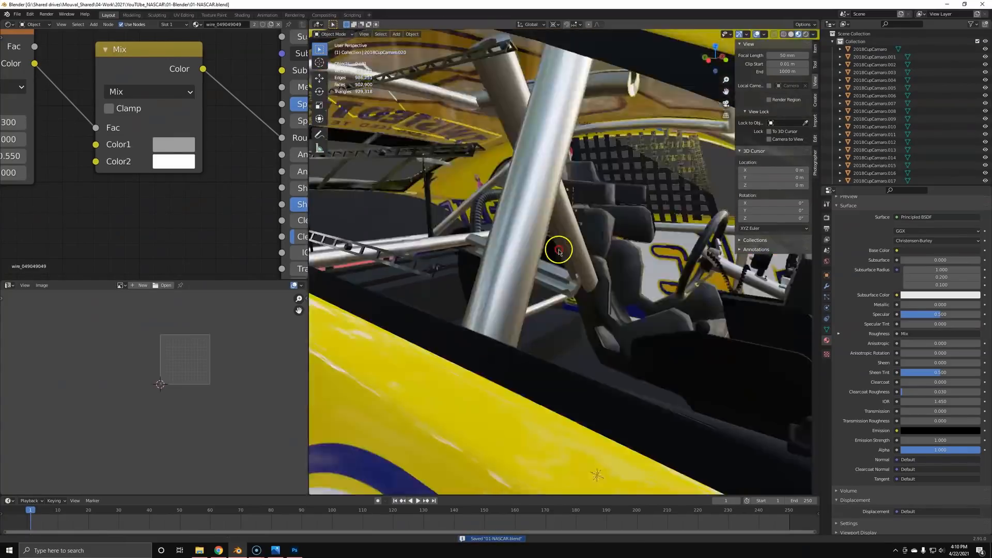
middle_drag(606, 247, 654, 233)
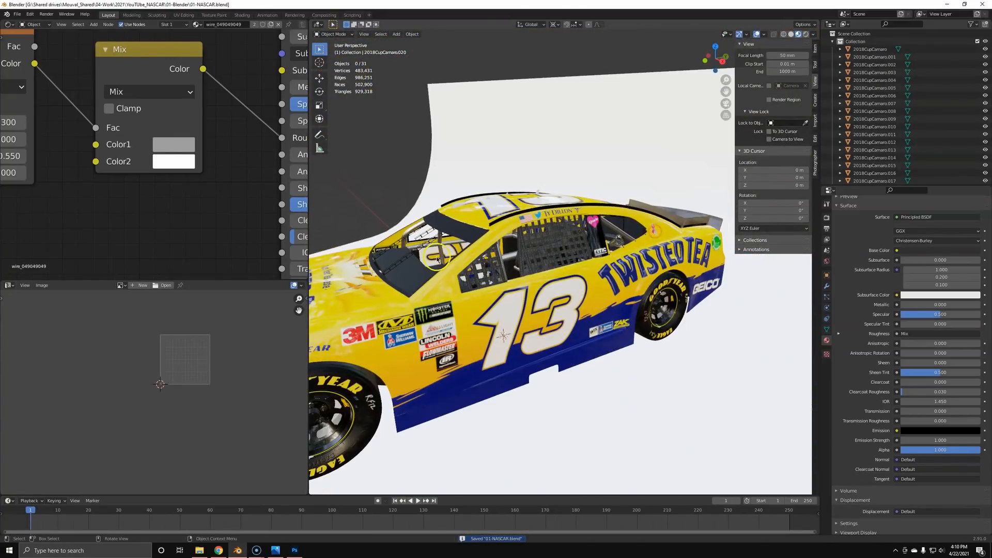
shift+middle_drag(393, 263, 516, 249)
scroll(491, 233, down, 4)
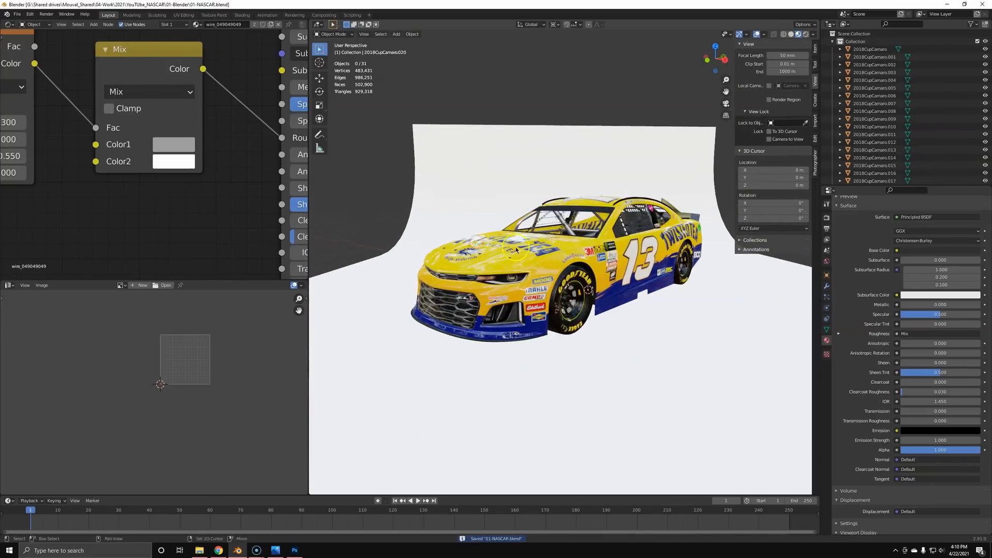
Step: Reveal the hidden window glass and look at the windshield banner in the reference photo
scroll(517, 250, up, 5)
scroll(535, 271, up, 3)
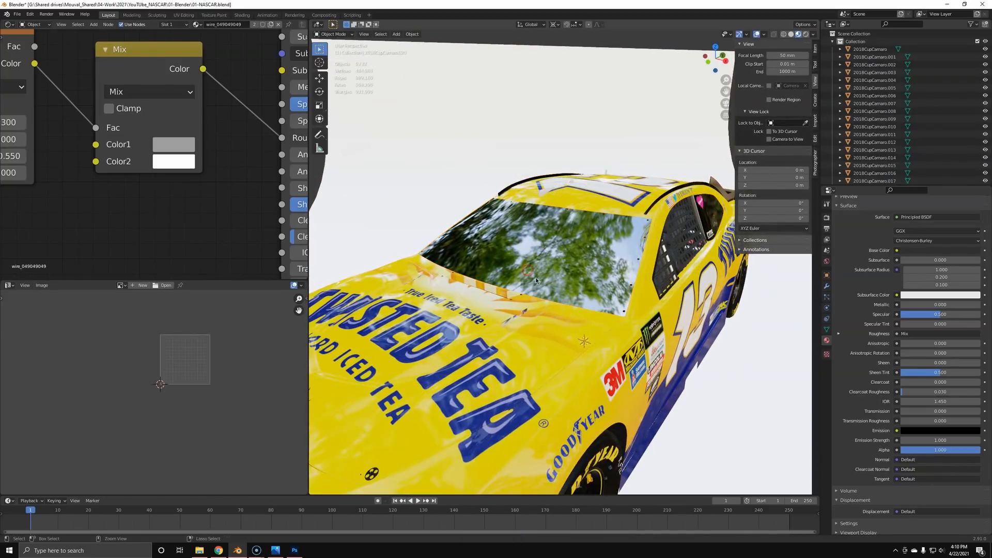
key(alt+Tab)
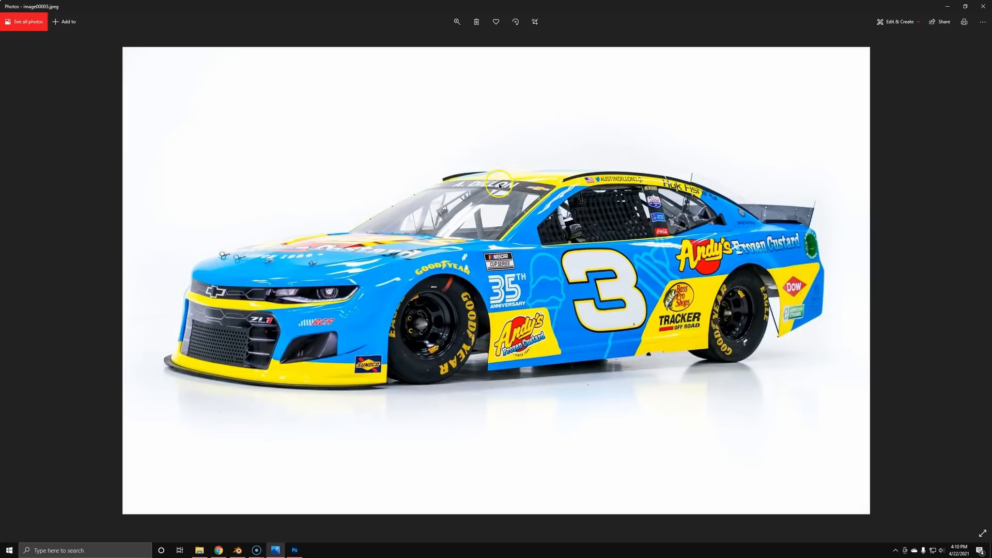
key(alt+Tab)
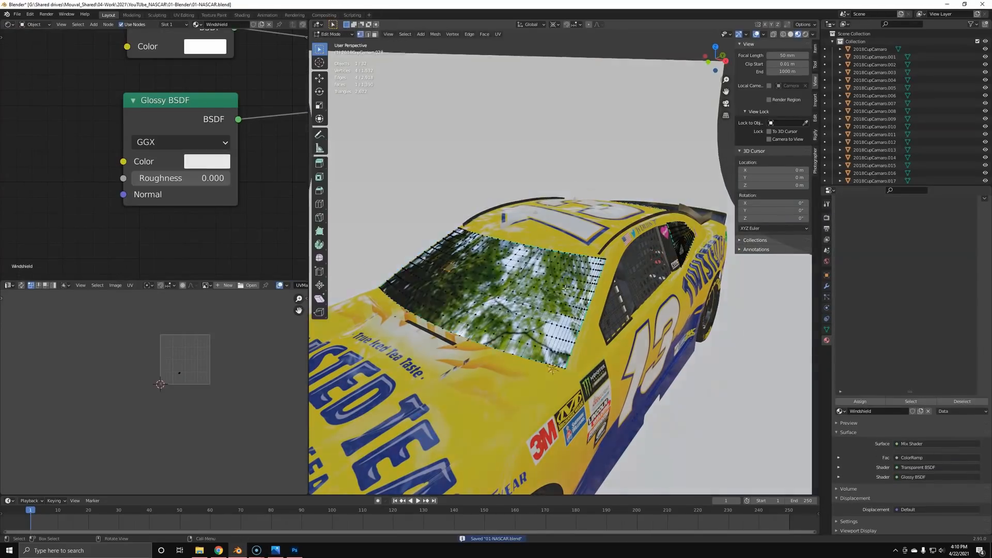
Step: Select the band of faces along the windshield's upper edge in Edit Mode by growing the selection, and compare its height with the reference photo
scroll(565, 267, up, 4)
key(ctrl+KP_Add)
key(ctrl+KP_Add)
key(ctrl+KP_Add)
key(ctrl+KP_Add)
key(ctrl+KP_Add)
key(ctrl+KP_Add)
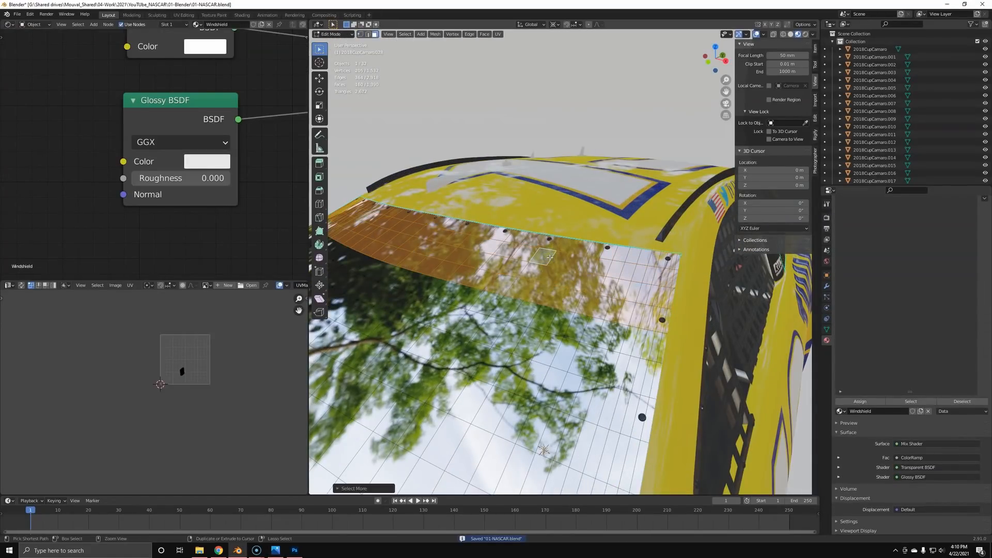
key(ctrl+z)
scroll(550, 257, down, 6)
middle_drag(550, 257, 593, 258)
key(alt+Tab)
key(alt+Tab)
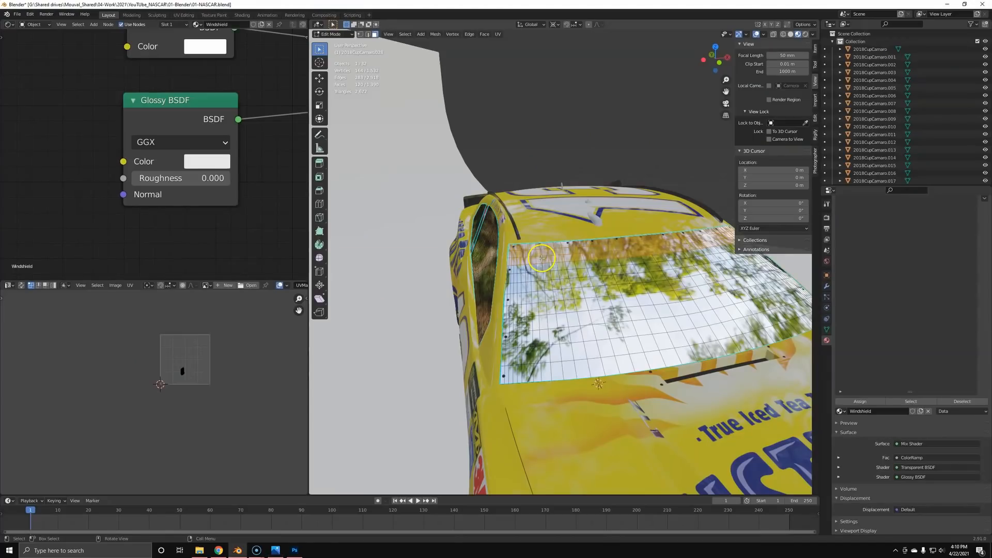
Step: Unwrap the selected windshield band from the top view using Project from View
key(KP_7)
shift+middle_drag(545, 312, 506, 215)
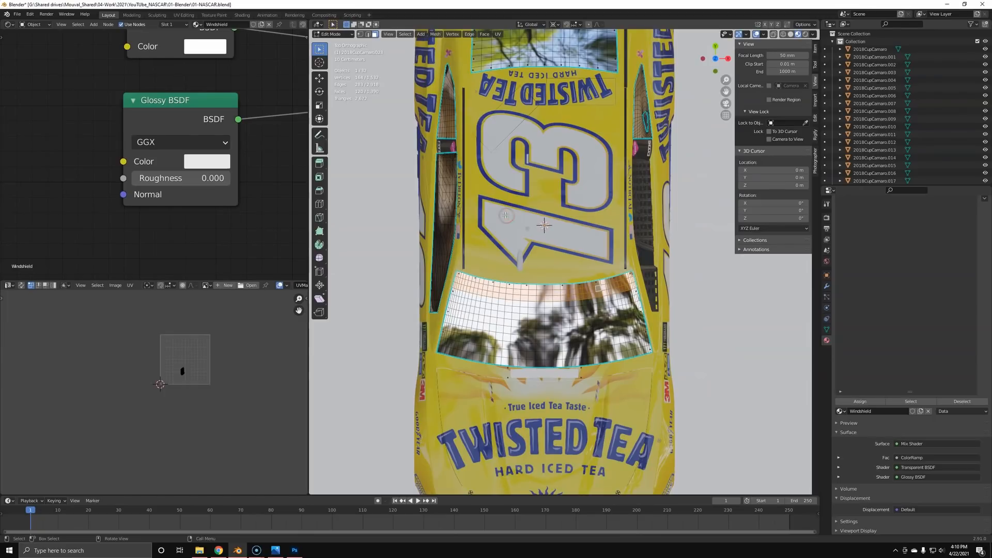
key(u)
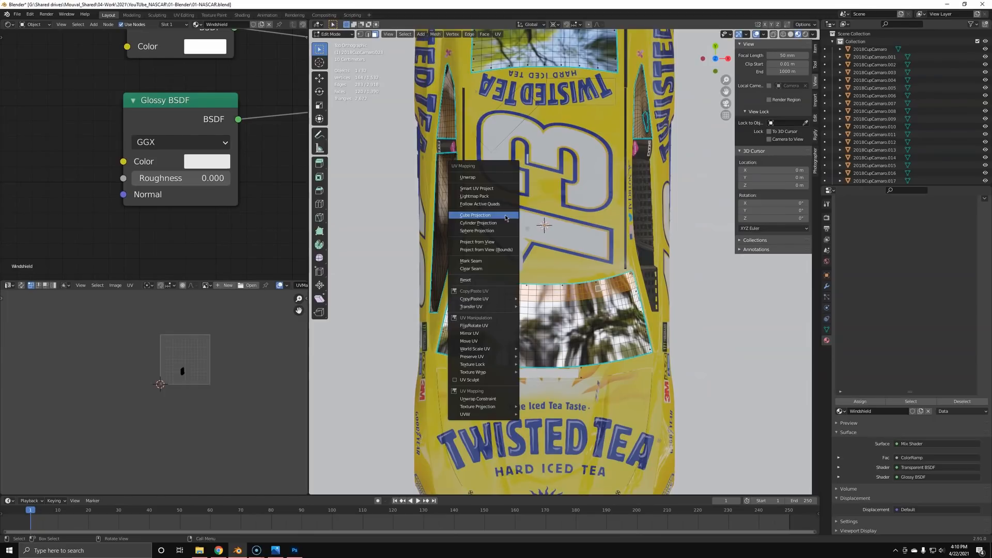
click(486, 242)
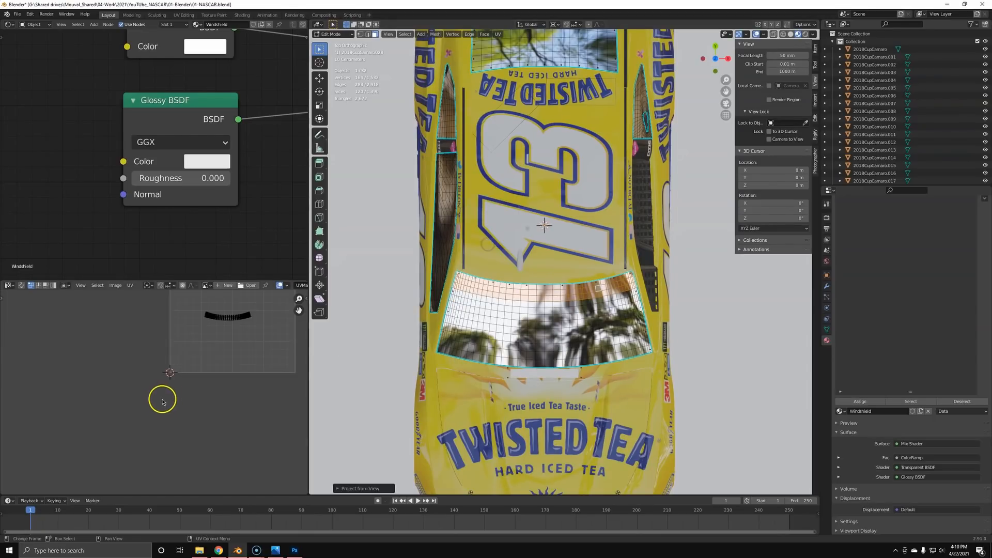
middle_drag(253, 335, 216, 400)
middle_drag(229, 319, 214, 323)
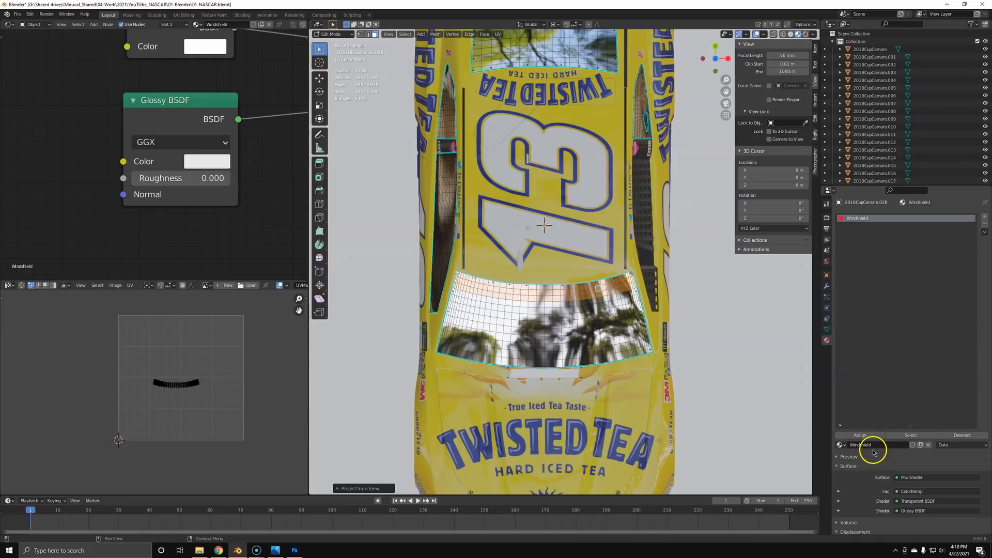
Step: Add a second material to the windshield for the selected band, assign it, and name it Windshield_Sticker
scroll(152, 165, down, 7)
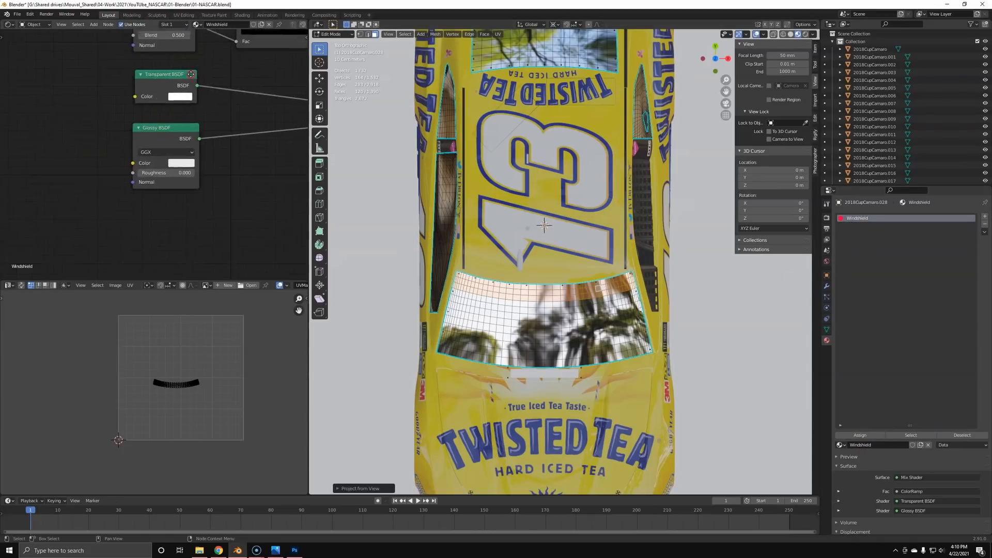
middle_drag(152, 165, 20, 237)
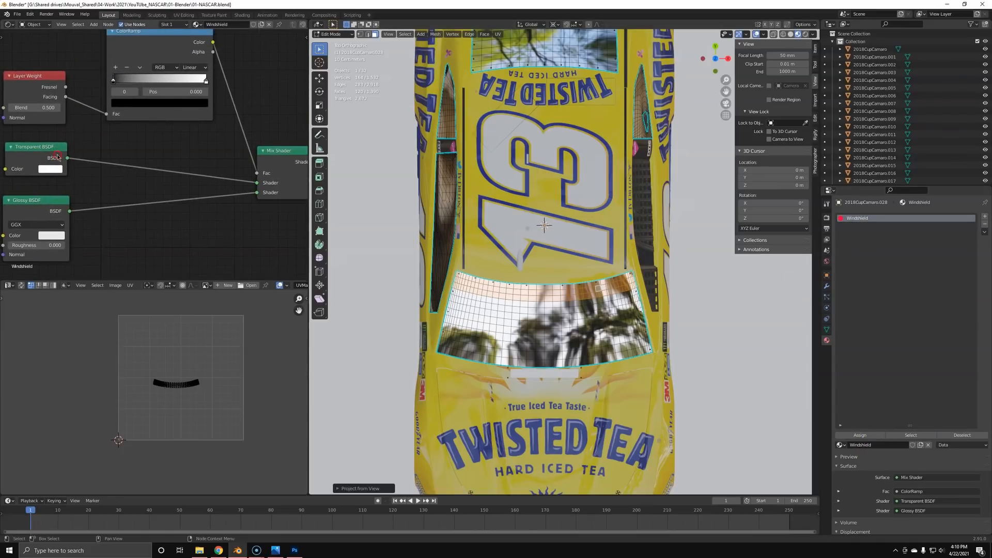
click(985, 216)
click(876, 445)
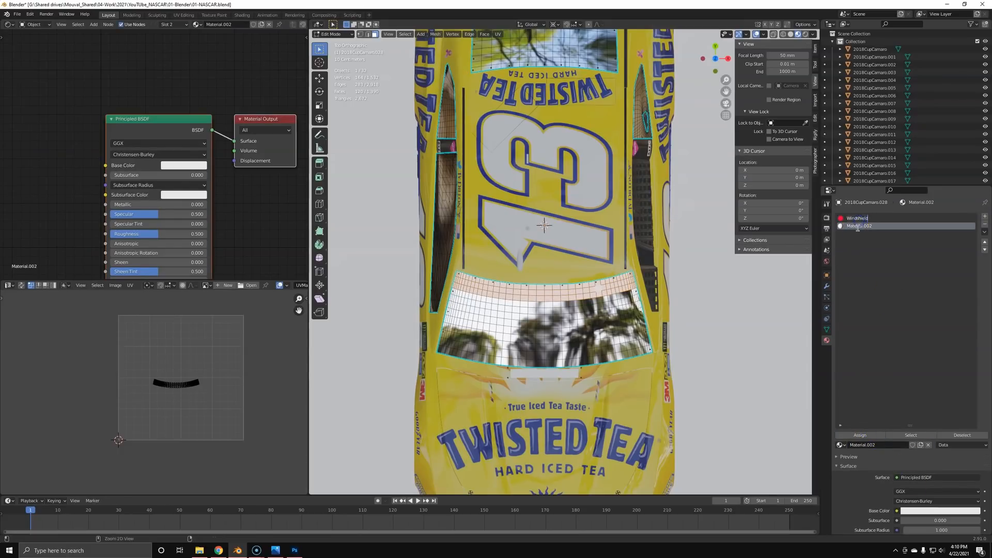
text(Windshield_Sticker)
key(Return)
Step: Switch to File Explorer, pick TDILLONWindows.bmp from the Textures folder and bring it over to Blender
scroll(868, 262, down, 3)
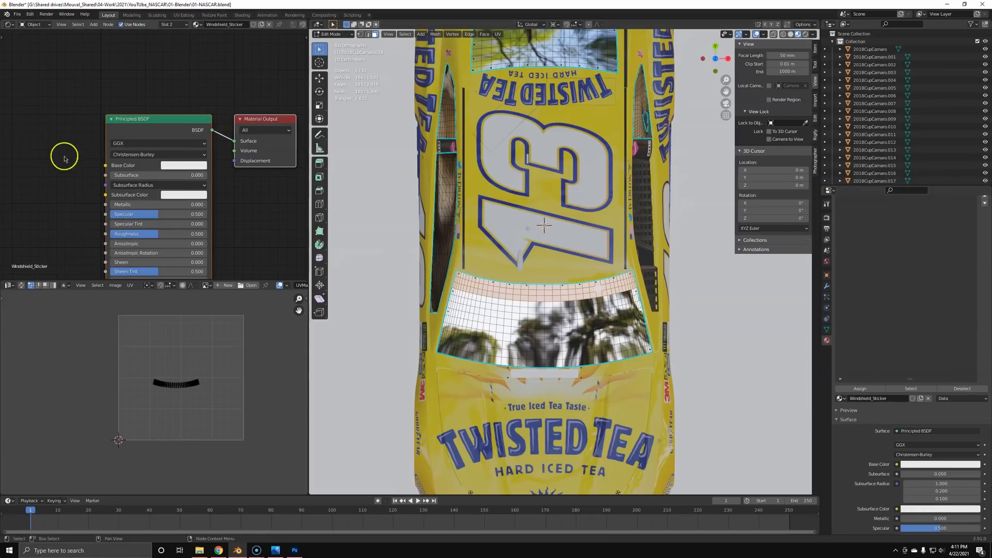
key(alt+Tab)
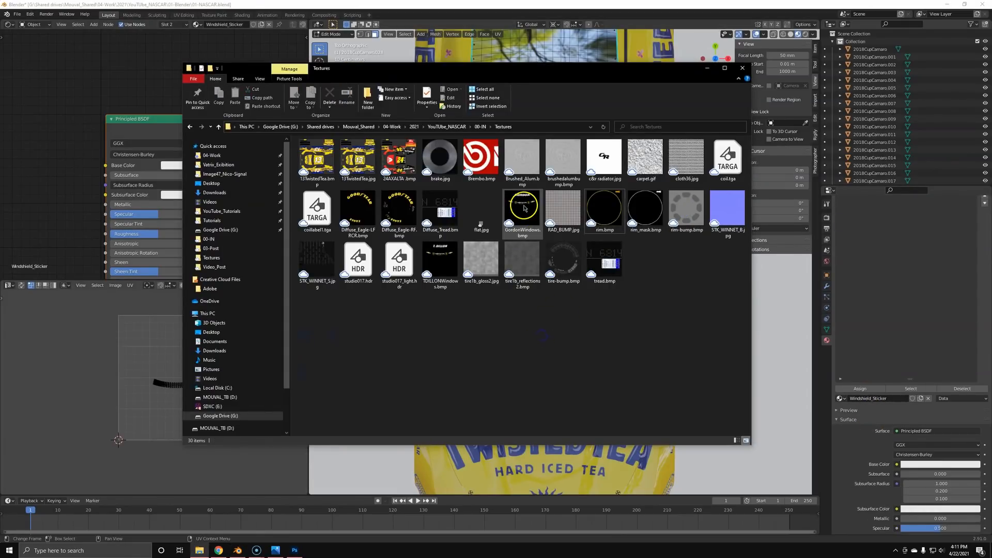
click(441, 264)
key(alt+Tab)
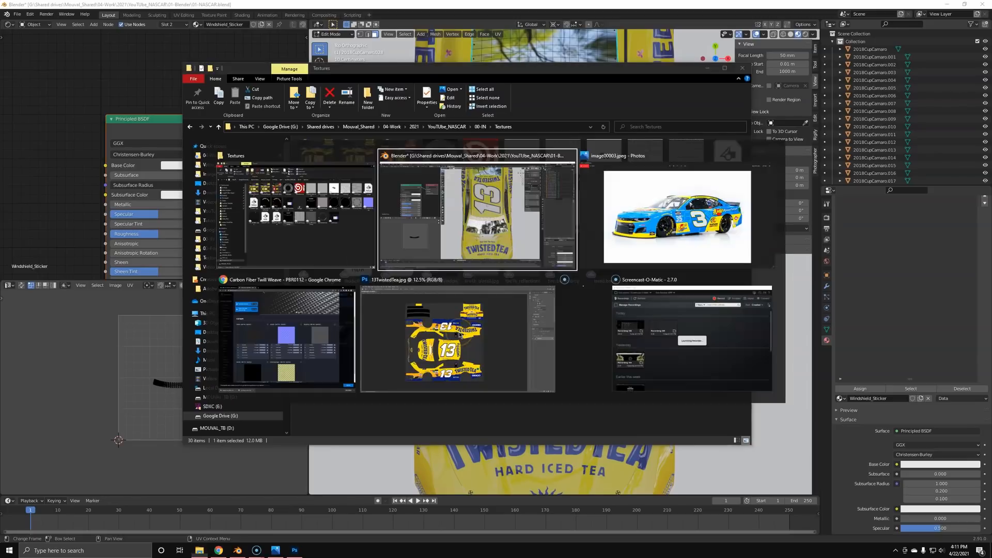
Step: Add the TDILLONWindows.bmp texture from the Textures folder to the Windshield_Sticker nodes and connect its color to Base Color
key(alt+Tab)
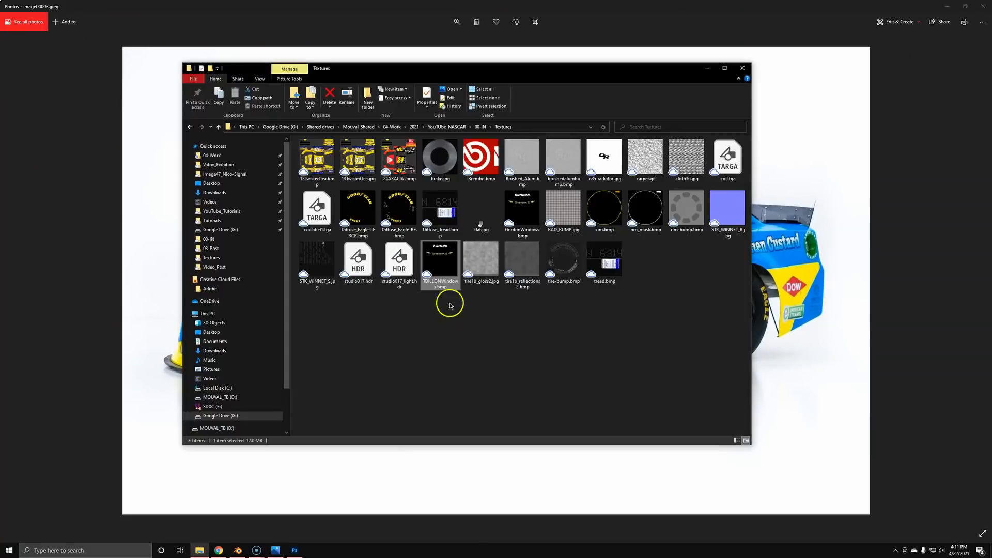
key(alt+Tab)
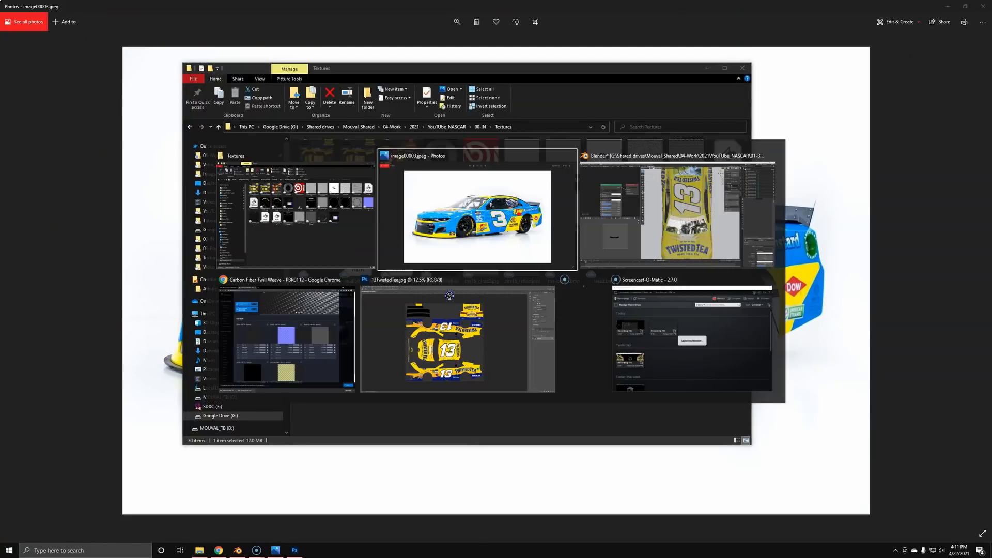
key(alt+Tab)
drag(450, 296, 8, 169)
scroll(45, 199, down, 3)
drag(68, 164, 121, 161)
Step: Scale the windshield sticker's UV island over the texture image
scroll(193, 390, down, 5)
scroll(184, 412, up, 2)
scroll(193, 401, down, 4)
key(s)
click(184, 389)
Step: Maximize the UV editor and pack the sticker's UV island into the image bounds
key(ctrl+space)
scroll(604, 305, up, 2)
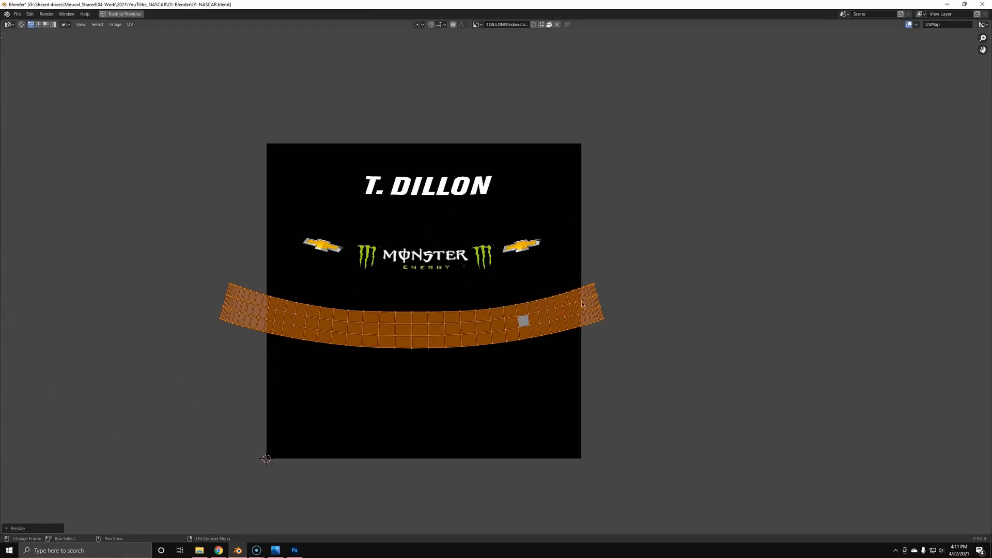
click(130, 24)
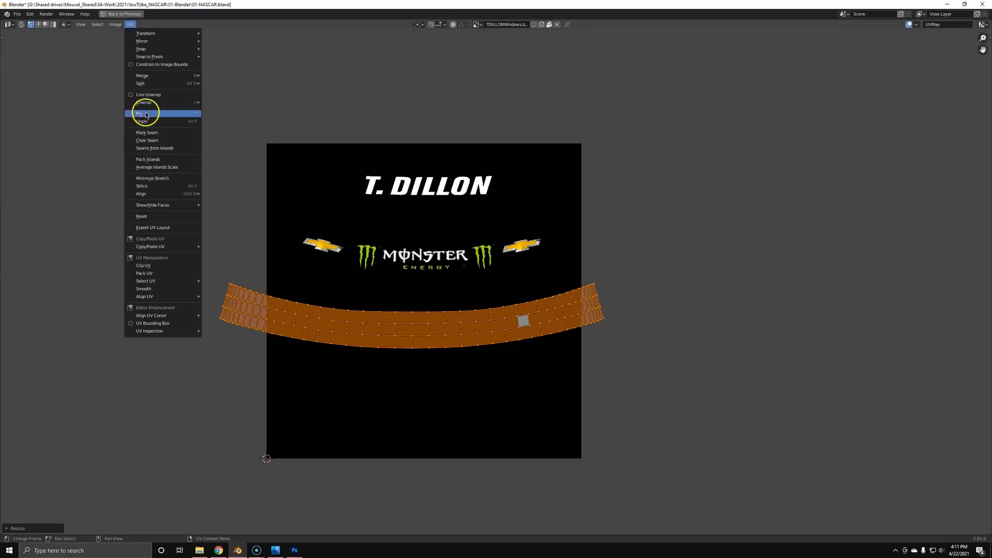
click(155, 160)
Step: Try to rotate the packed UV island by 90 degrees
text(r90)
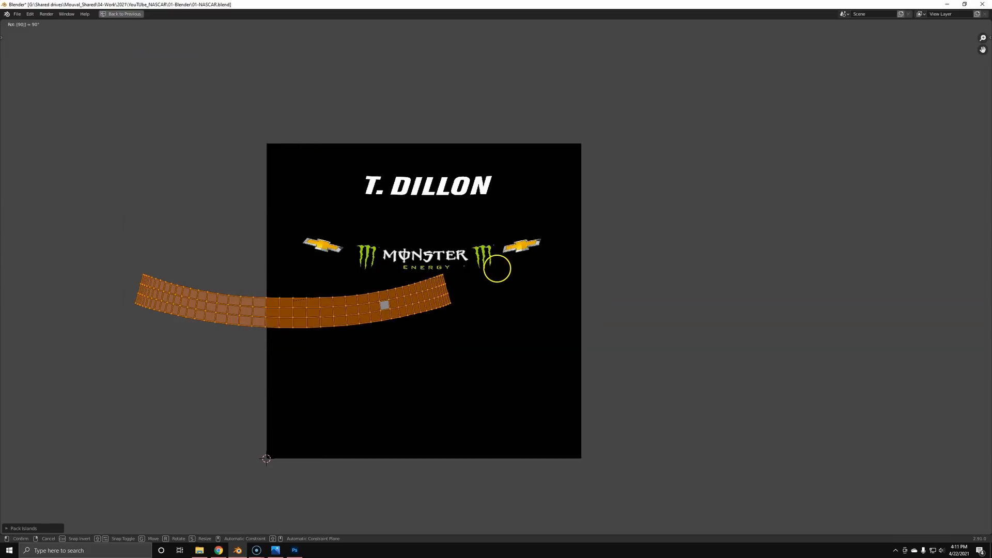
click(497, 268)
key(ctrl+z)
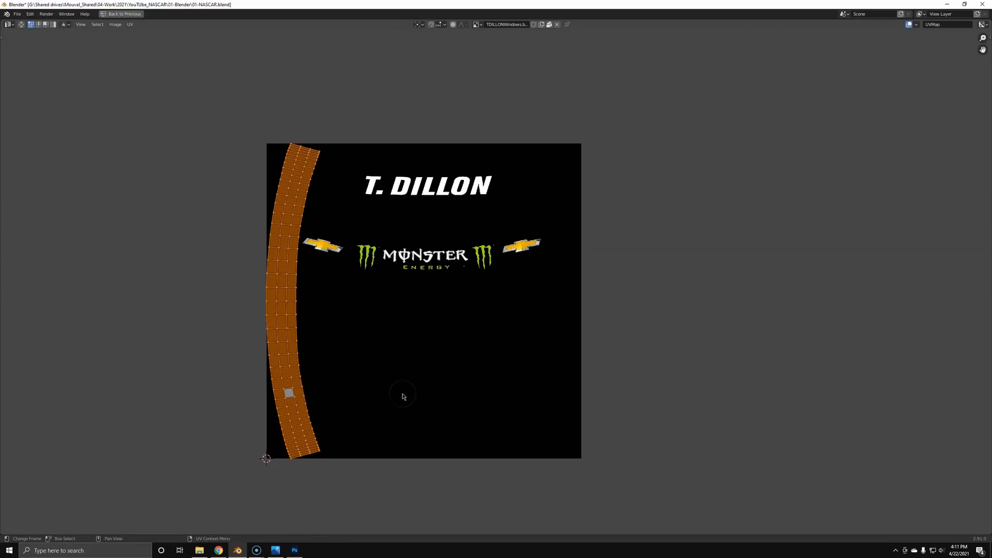
Step: Rotate the UV island 90 degrees around the 2D cursor and move it 1 unit along X onto the image
key(period)
click(476, 398)
text(r90)
key(Return)
text(g)
text(1)
key(Return)
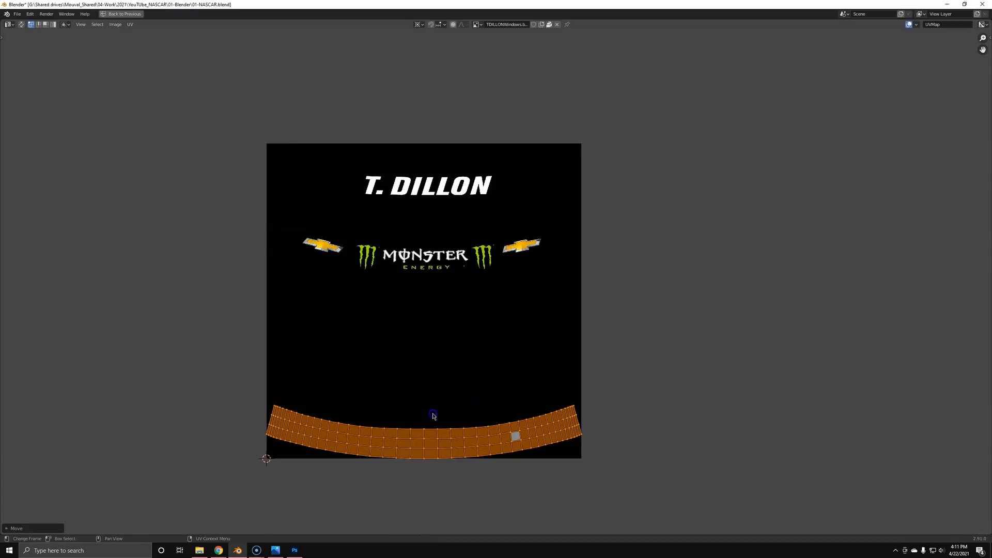
Step: Move the UV island up along Y by about 0.6 onto the Monster Energy and Chevrolet logos
key(period)
click(488, 378)
key(g)
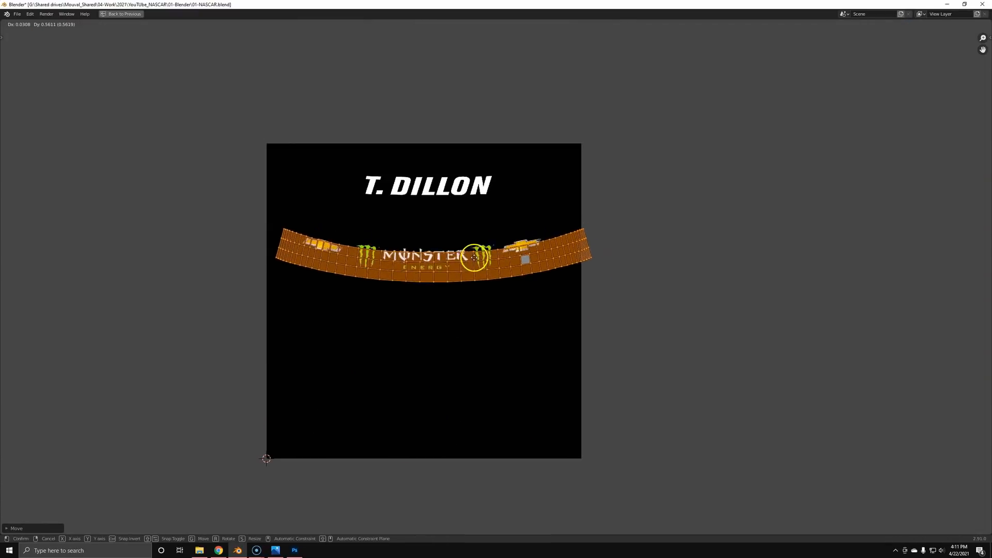
key(y)
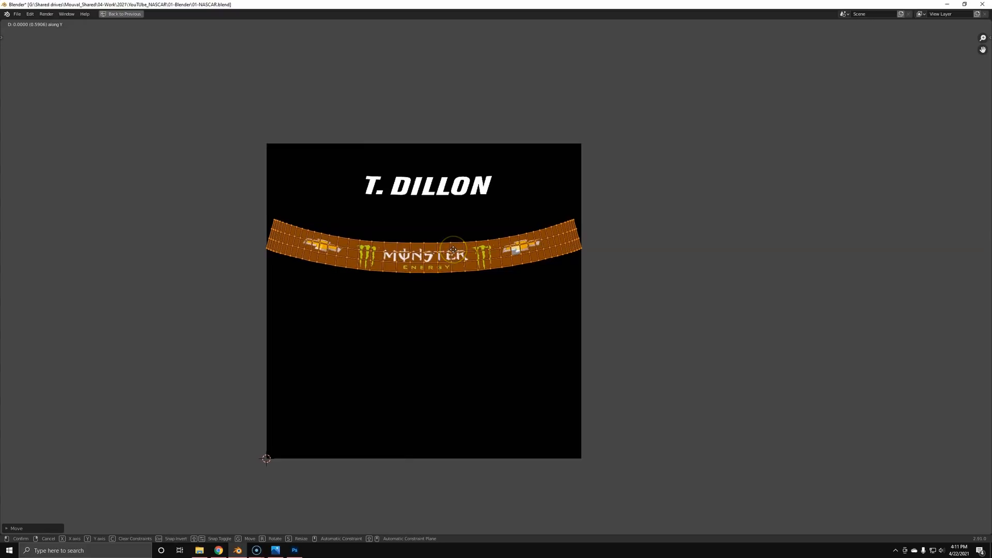
click(453, 253)
scroll(400, 308, up, 4)
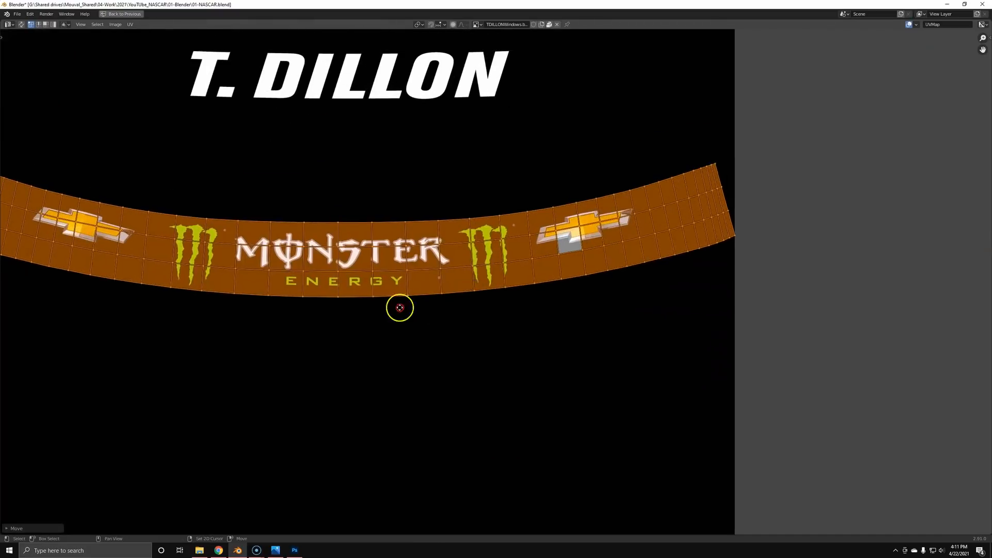
scroll(330, 303, down, 4)
Step: Try to select and move the island's central UV faces around the Monster Energy logo
alt+click(302, 262)
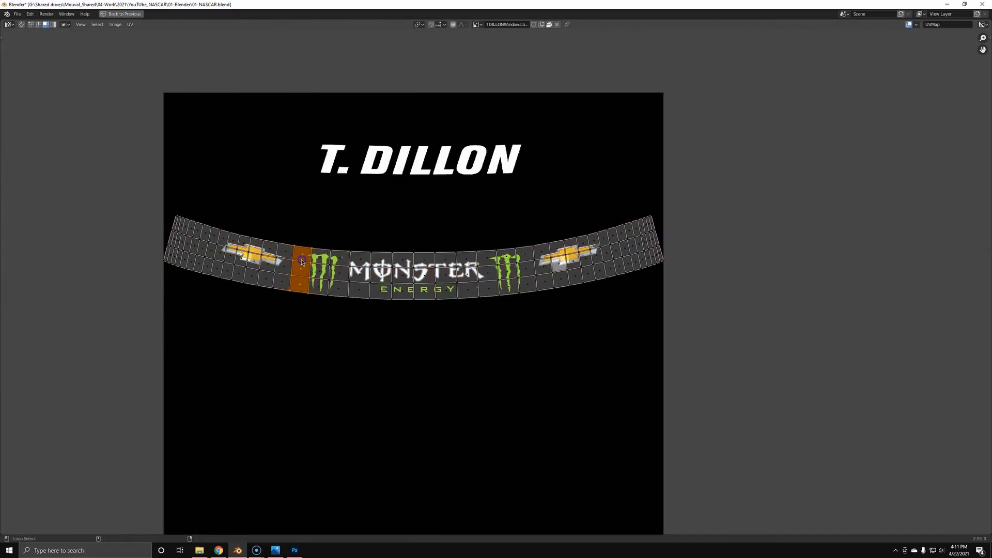
alt+click(413, 272)
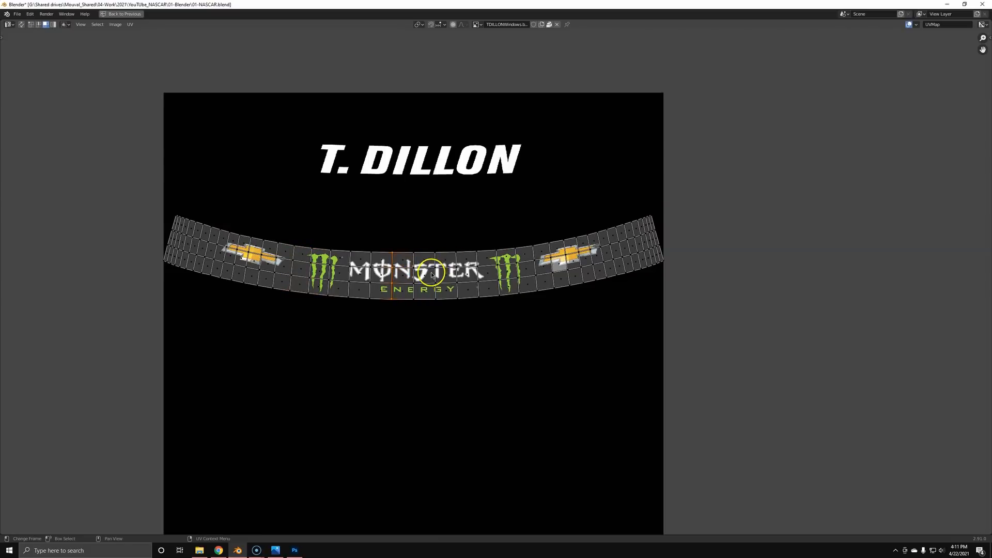
alt+click(403, 271)
alt+click(426, 269)
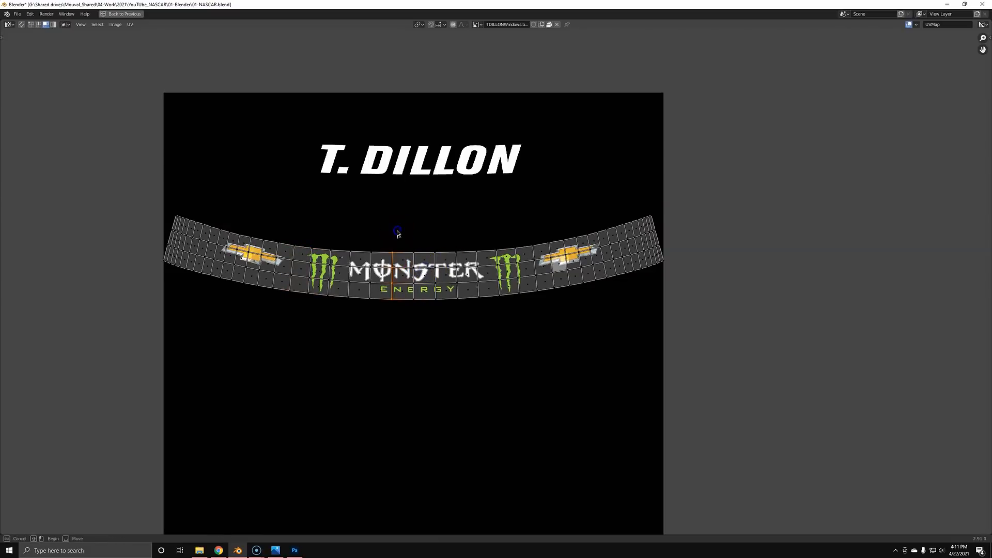
drag(397, 234, 425, 306)
key(ctrl+KP_Add)
key(ctrl+KP_Add)
key(ctrl+KP_Add)
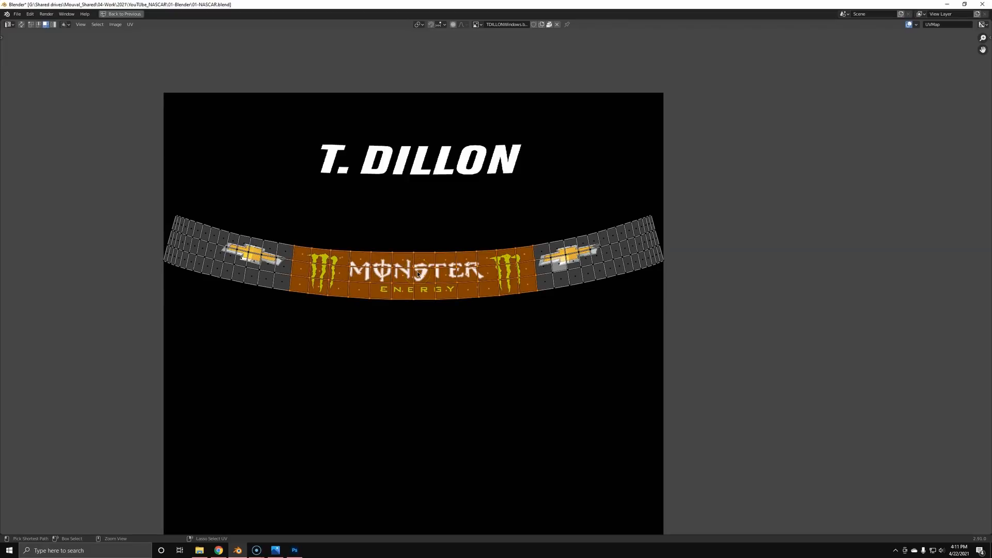
click(426, 264)
key(g)
right_click(400, 258)
Step: Switch to the car reference photo image00003.jpeg to check its windshield banner, and return to Blender
key(alt+Tab)
key(alt+Tab)
key(Tab)
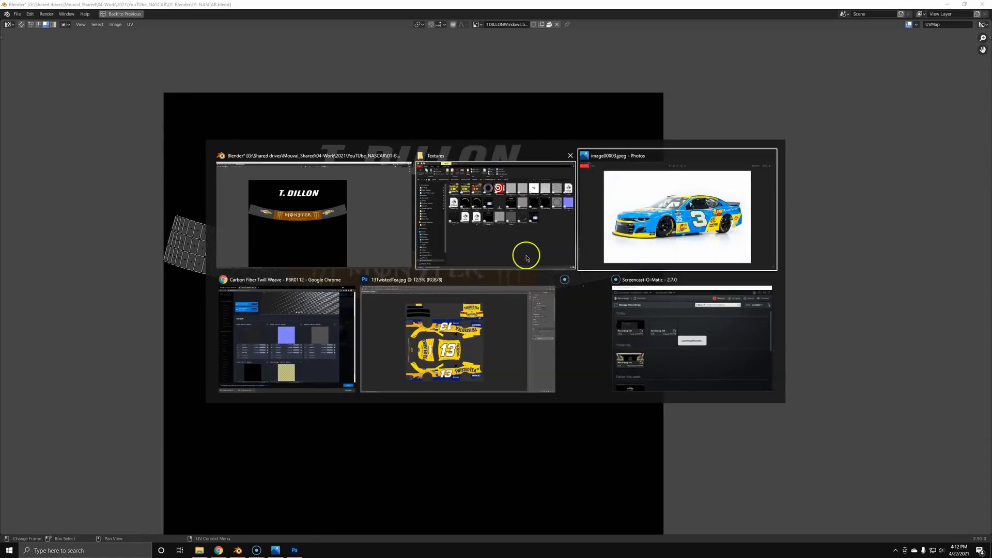
click(352, 243)
Step: Restore the full layout and select the windshield's central face columns covering the Monster Energy logo
key(ctrl+space)
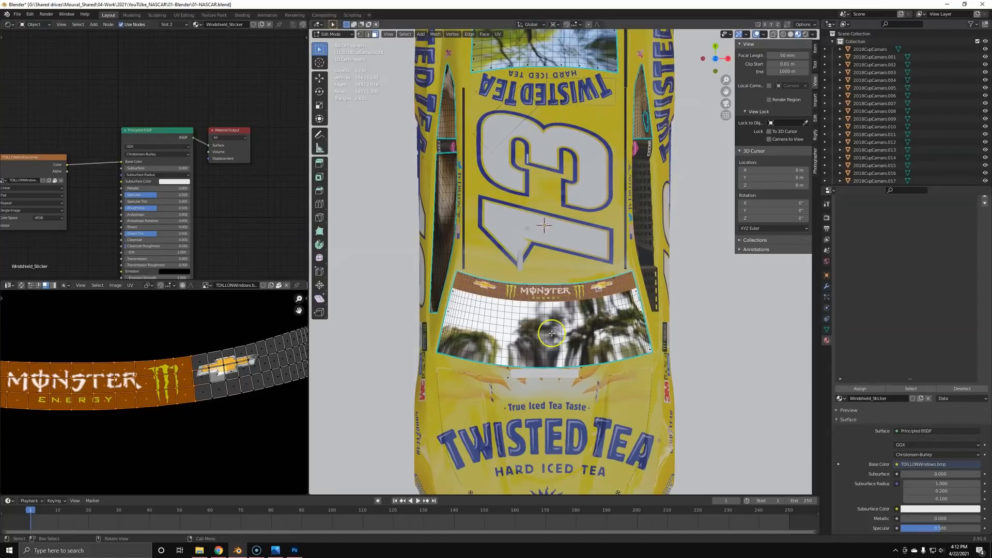
scroll(542, 344, up, 3)
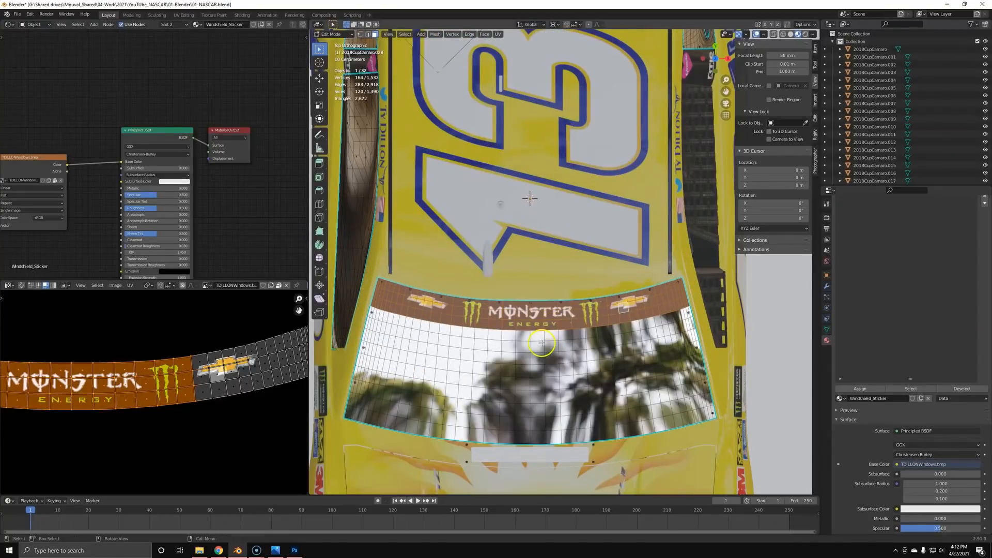
alt+click(523, 310)
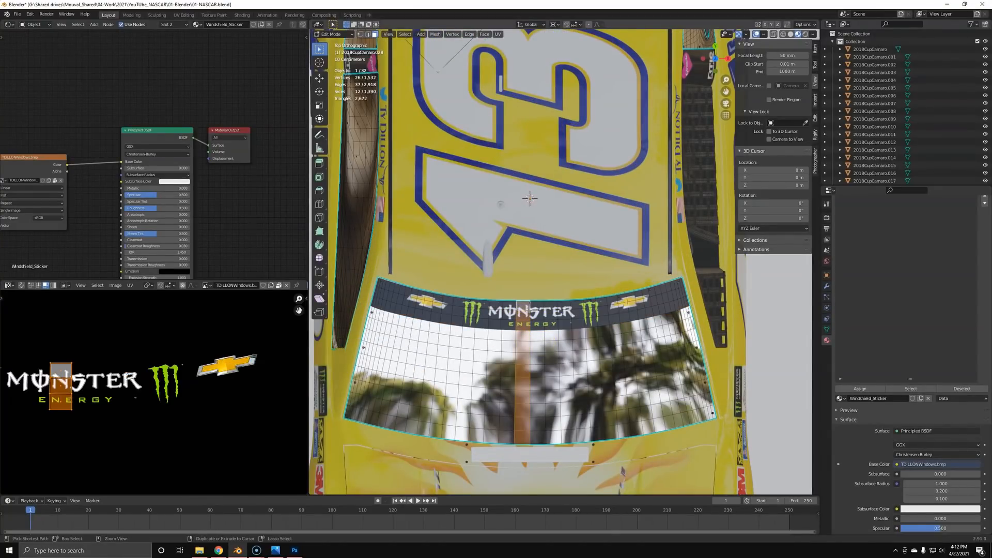
key(ctrl+KP_Add)
key(ctrl+KP_Add)
key(ctrl+KP_Add)
key(ctrl+KP_Add)
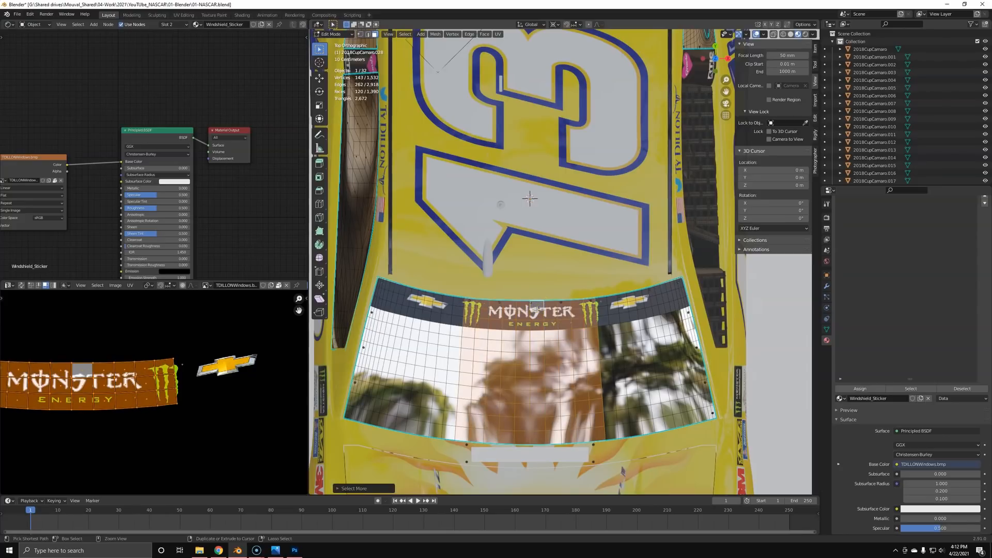
key(ctrl+KP_Add)
Step: Move the selected UVs up along Y by about 0.23 onto the T. DILLON lettering and leave edit mode
scroll(195, 358, down, 3)
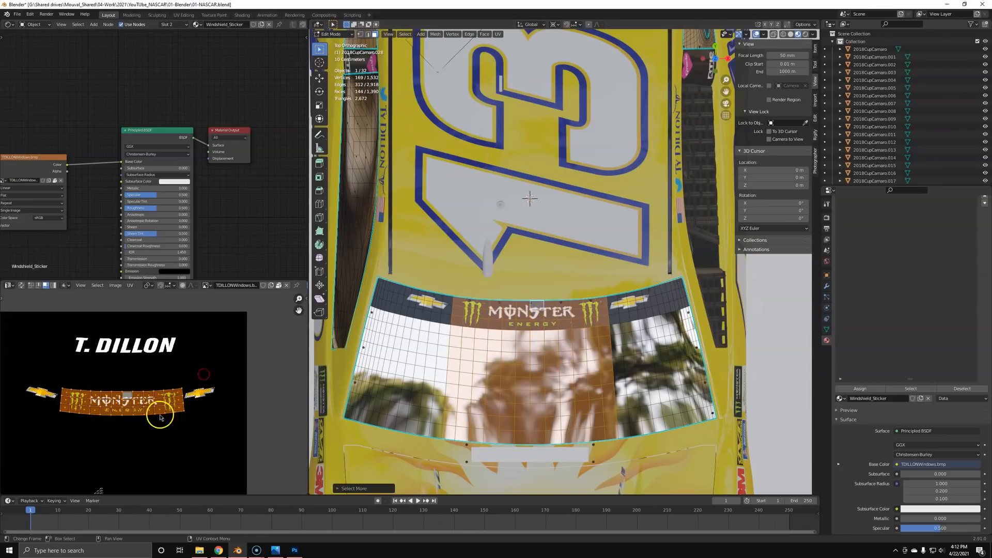
key(g)
key(y)
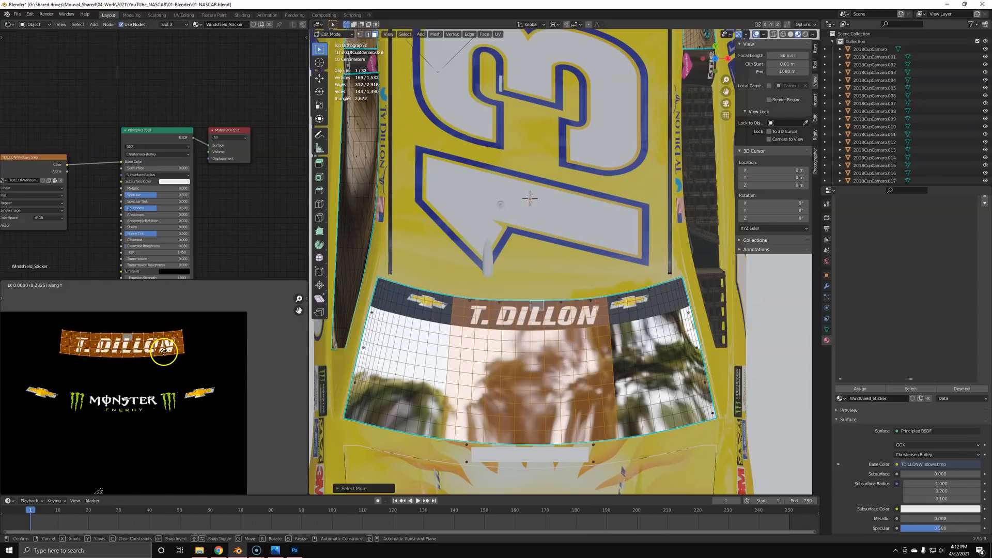
click(163, 352)
key(Tab)
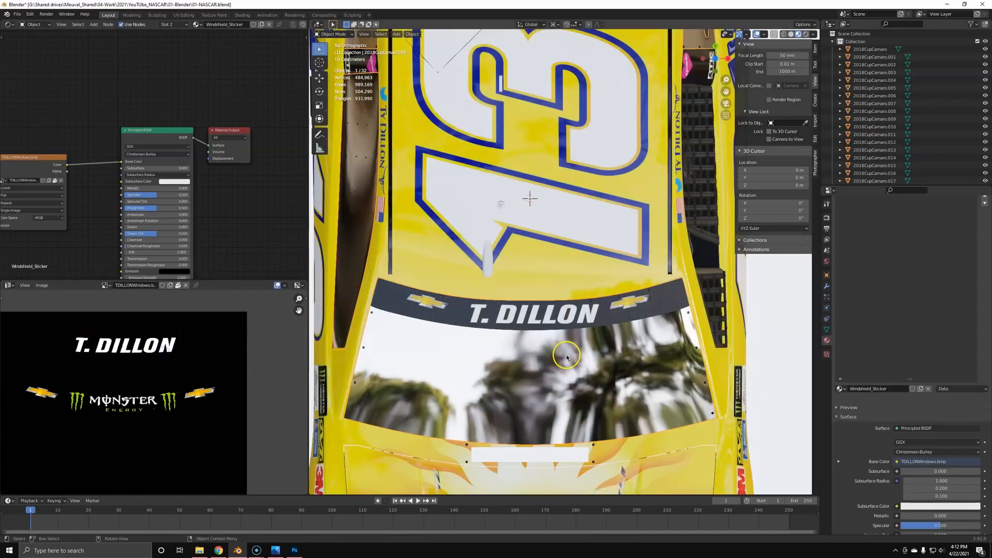
middle_drag(563, 310, 537, 257)
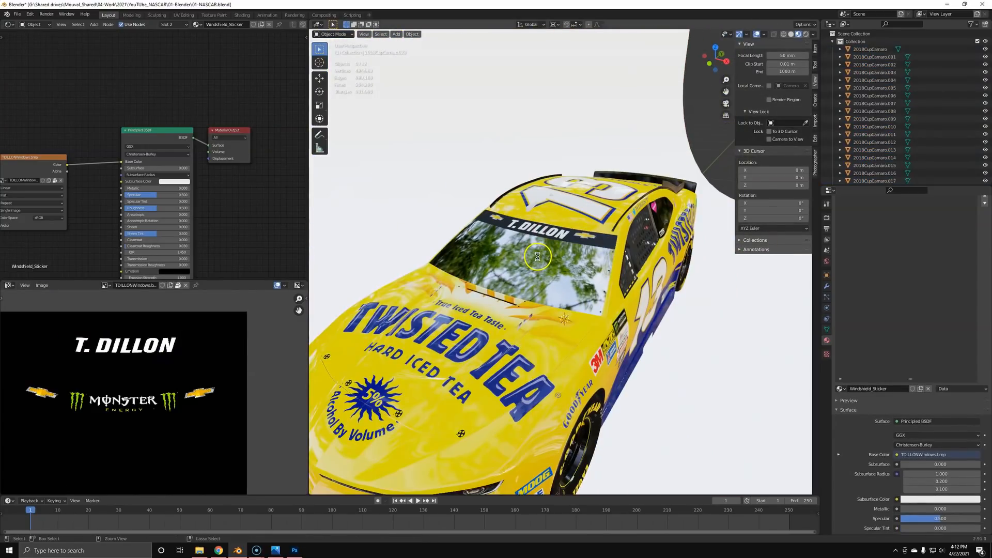
Step: Compare the windshield lettering with the reference photo image00003.jpeg and return to Blender
key(alt+Tab)
key(alt+Tab)
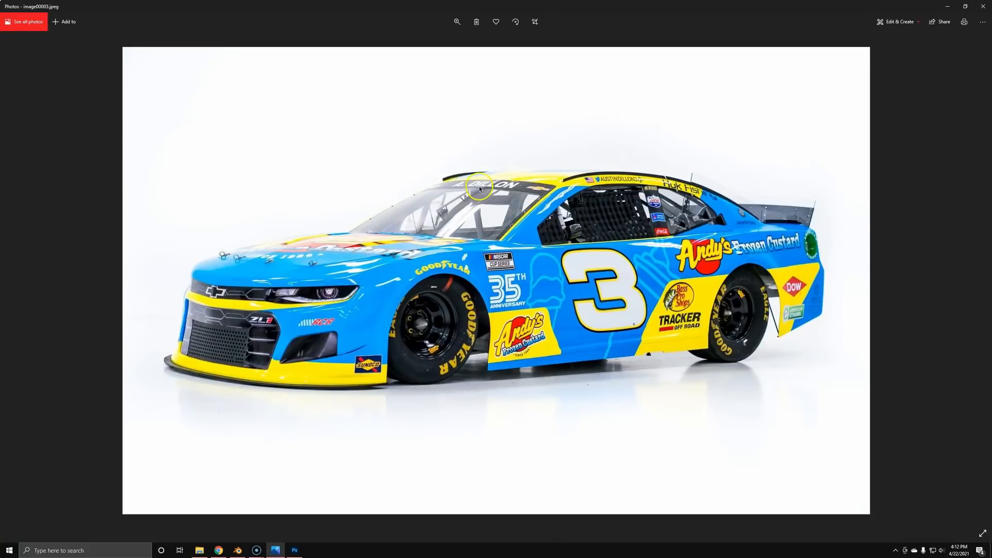
key(alt+Tab)
key(alt+Tab)
key(alt+Tab)
Step: Examine the car's windshield banner through the camera view
mouse_move(528, 255)
middle_down()
mouse_move(510, 227)
mouse_move(501, 245)
mouse_move(546, 256)
middle_up()
key(KP_0)
scroll(497, 242, up, 5)
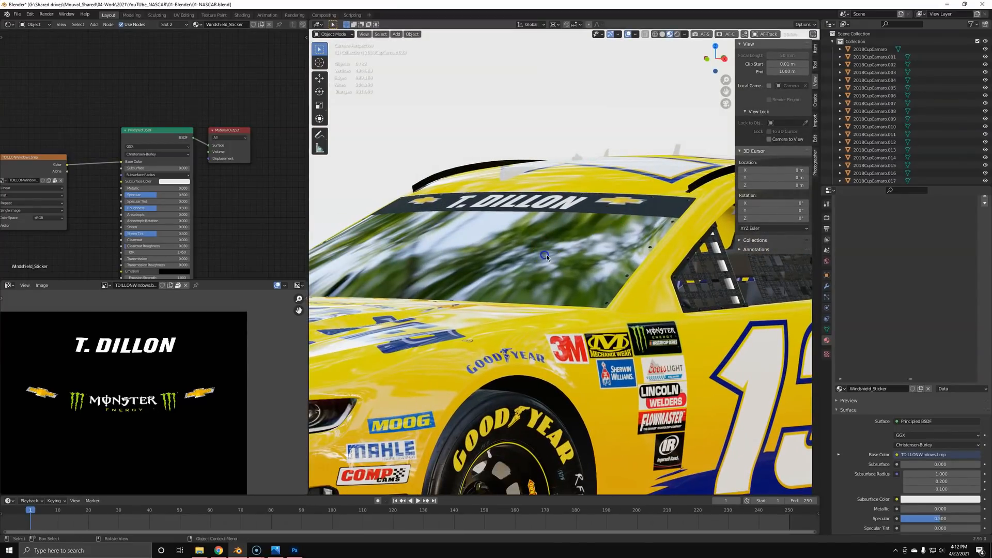
scroll(892, 408, down, 3)
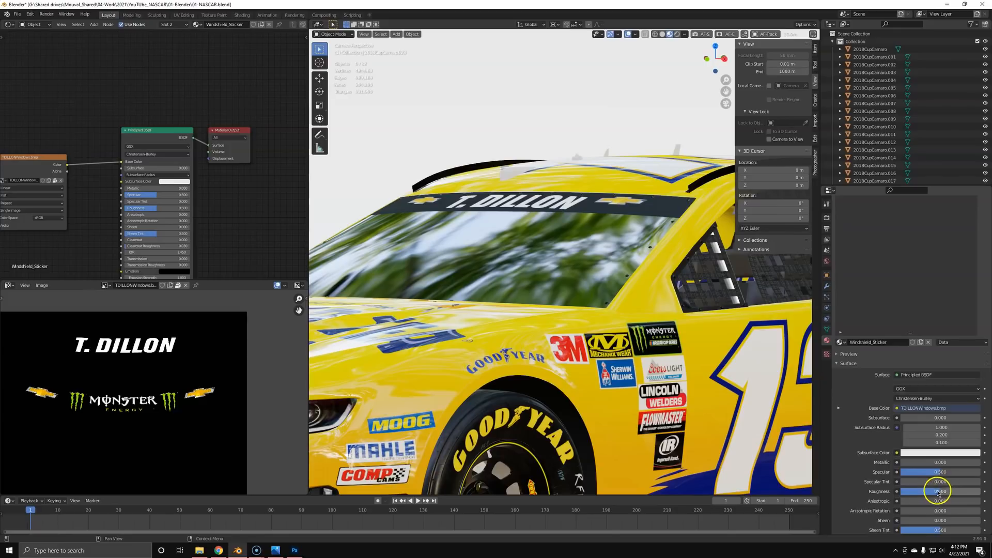
key(Home)
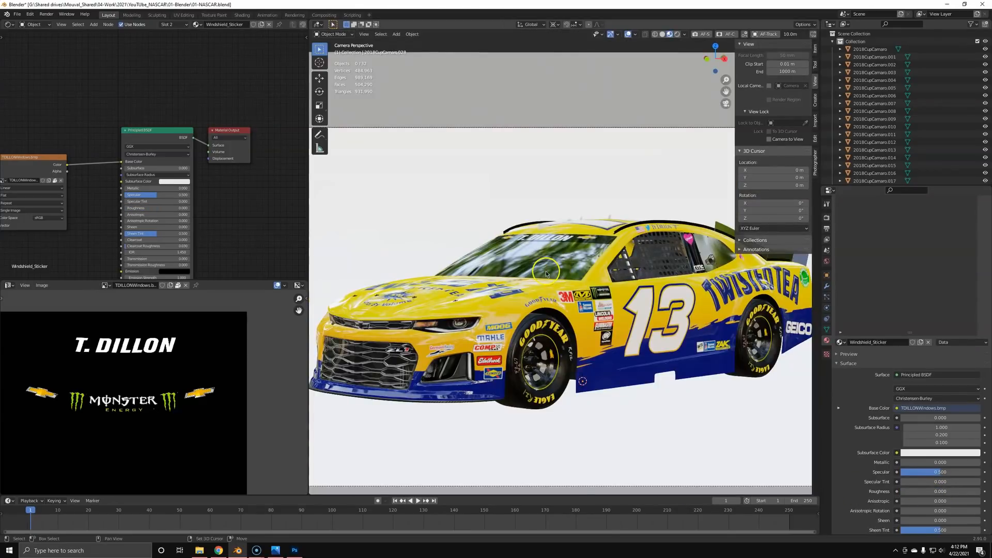
Step: Select a face of the windshield glass in edit mode and switch the viewport to rendered shading
scroll(537, 264, up, 5)
key(Tab)
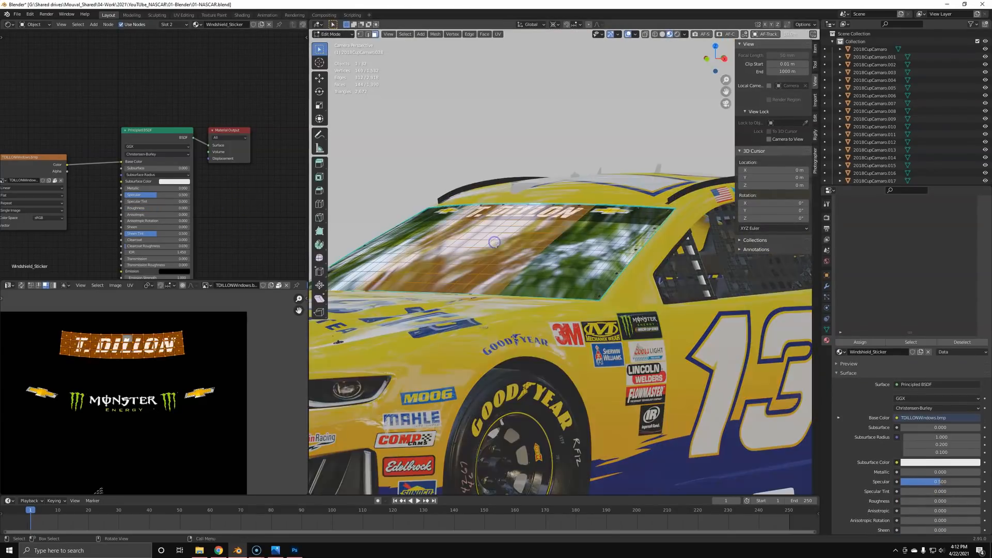
click(556, 268)
key(z)
click(546, 189)
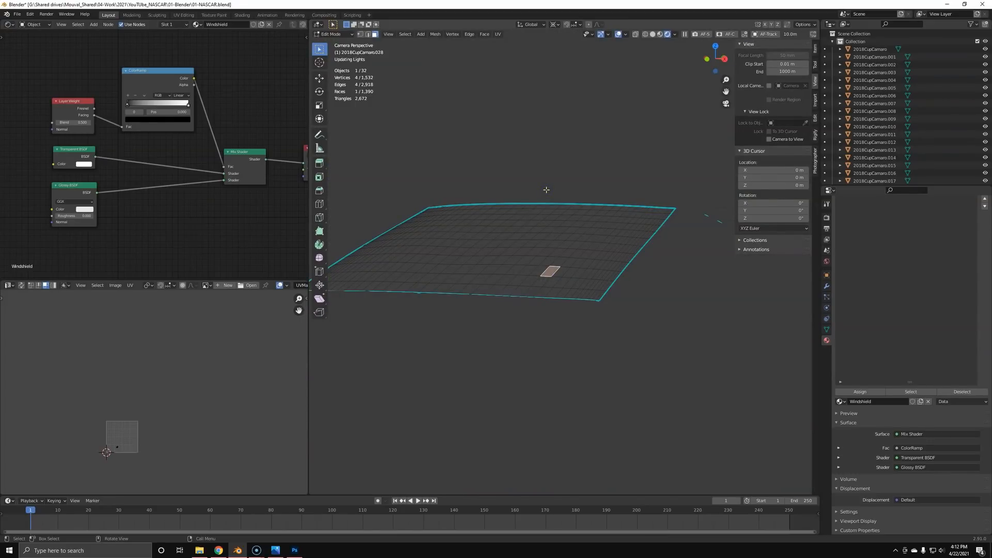
Step: Tint the Windshield material's Transparent BSDF color a very pale green with hue 0.318 and near-zero saturation
scroll(142, 207, up, 4)
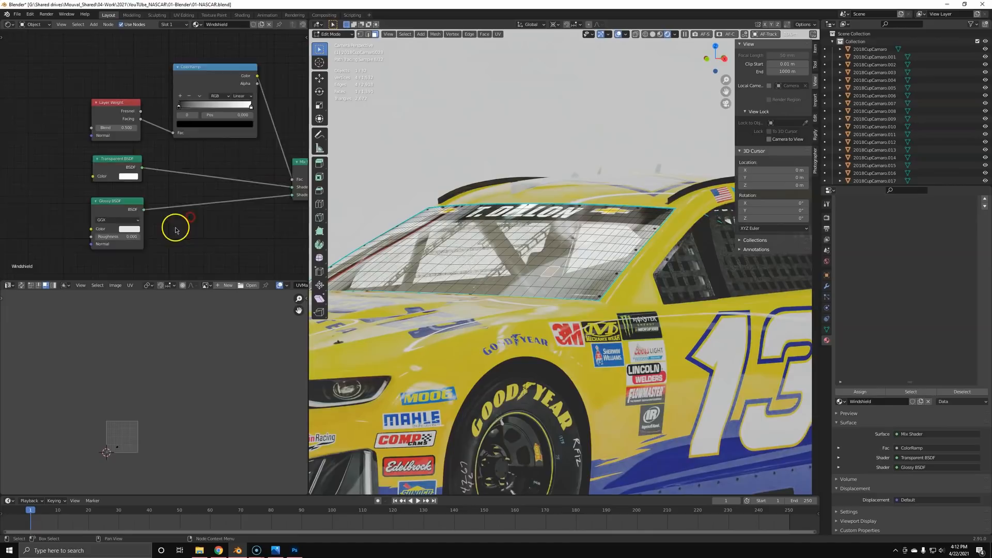
click(116, 188)
drag(145, 77, 97, 54)
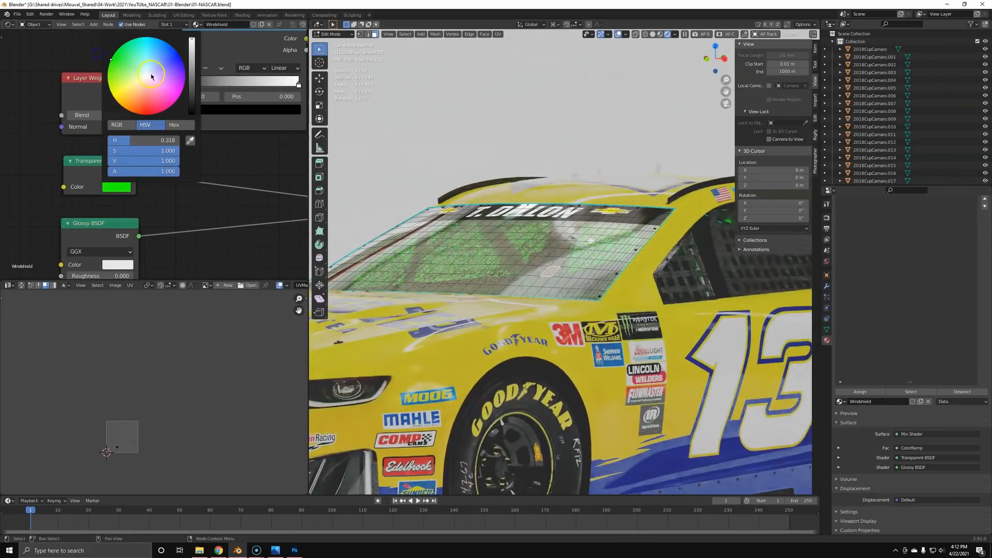
click(145, 151)
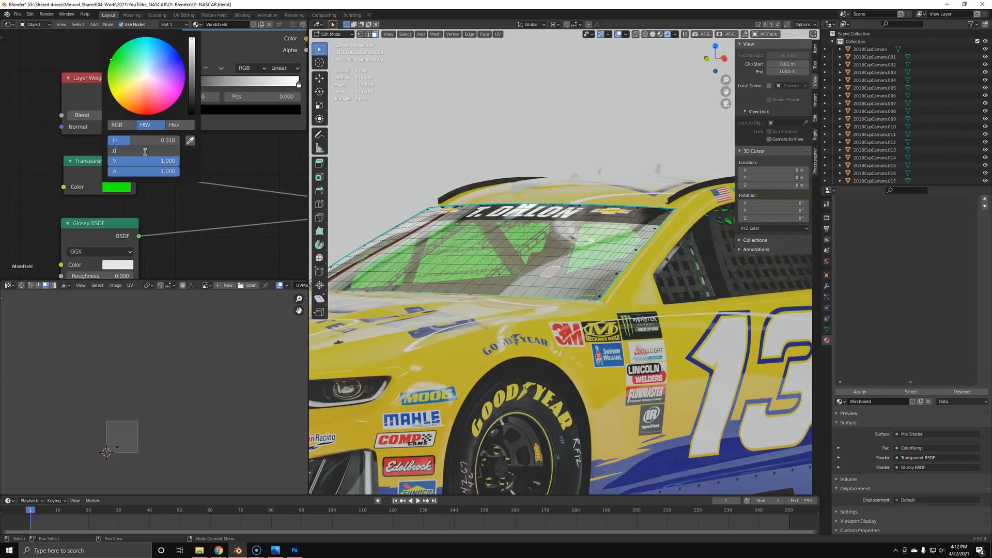
text(.0)
key(Return)
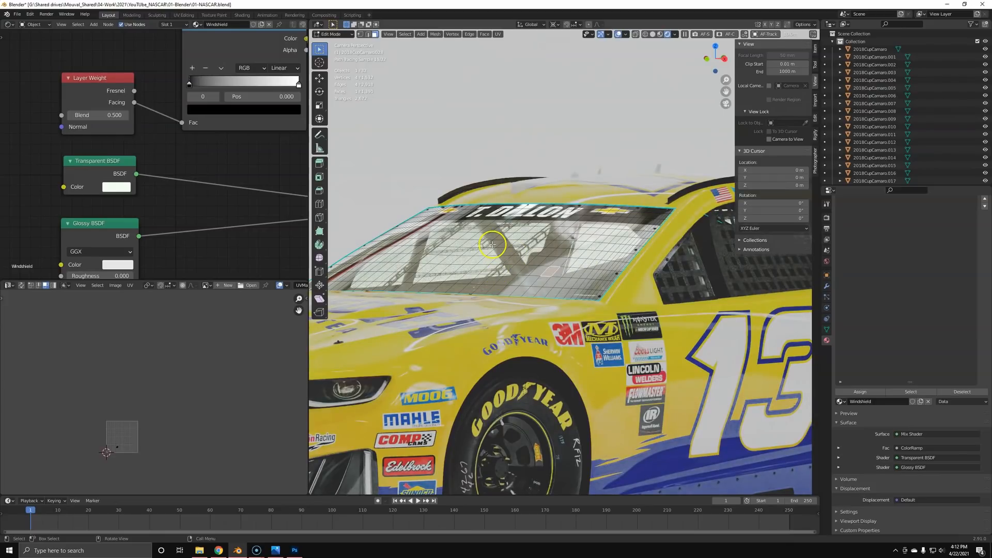
Step: Return to object mode and deselect everything, with the whole car framed in the rendered camera view
key(Tab)
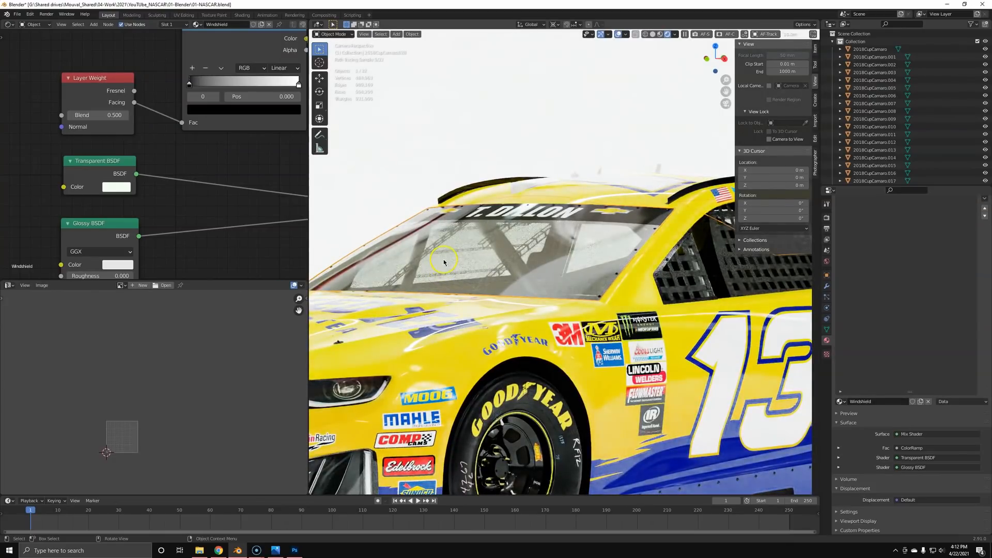
scroll(492, 315, down, 5)
key(alt+a)
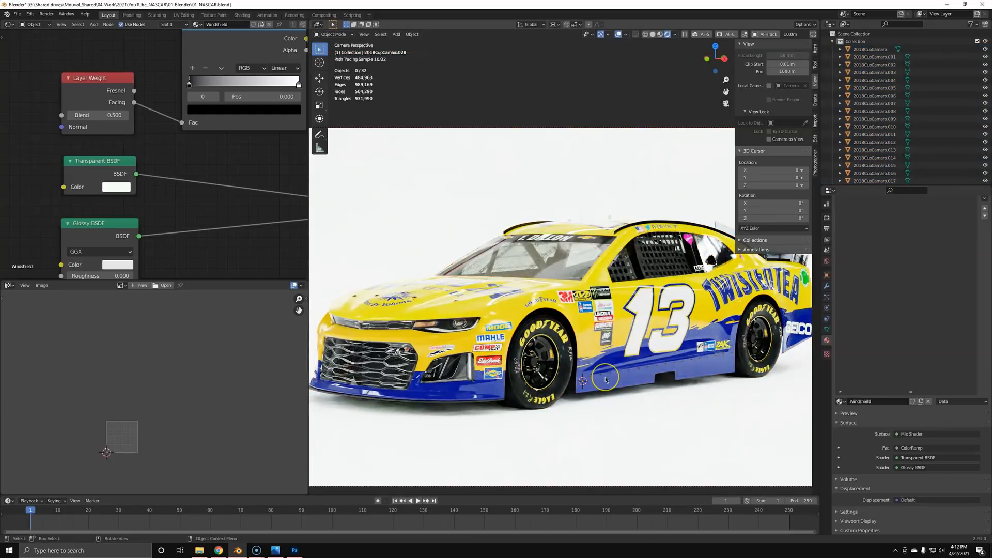
Step: Set the saturation of the Windshield material's Transparent BSDF color to 0.03 and deselect everything
click(500, 260)
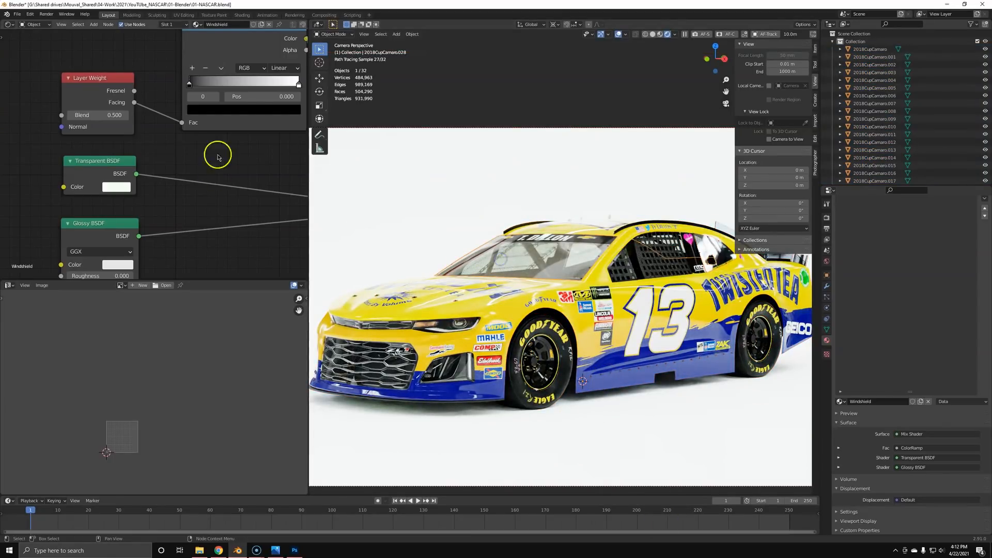
click(116, 186)
click(145, 154)
text(0.01)
key(Return)
key(a)
key(a)
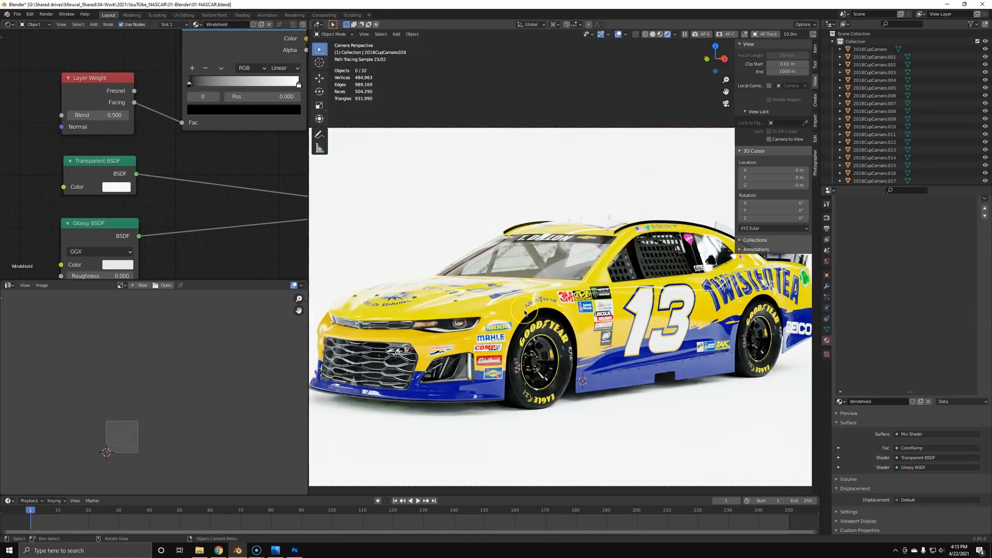
Step: Inspect the tinted windshield up close and across the whole rendered car, comparing it with the reference photo
scroll(526, 313, up, 5)
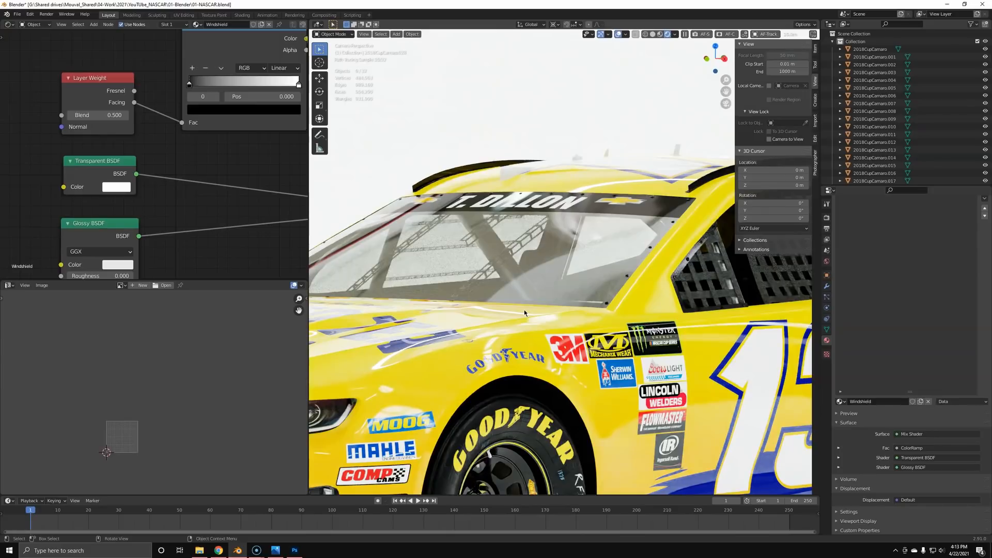
scroll(524, 309, down, 5)
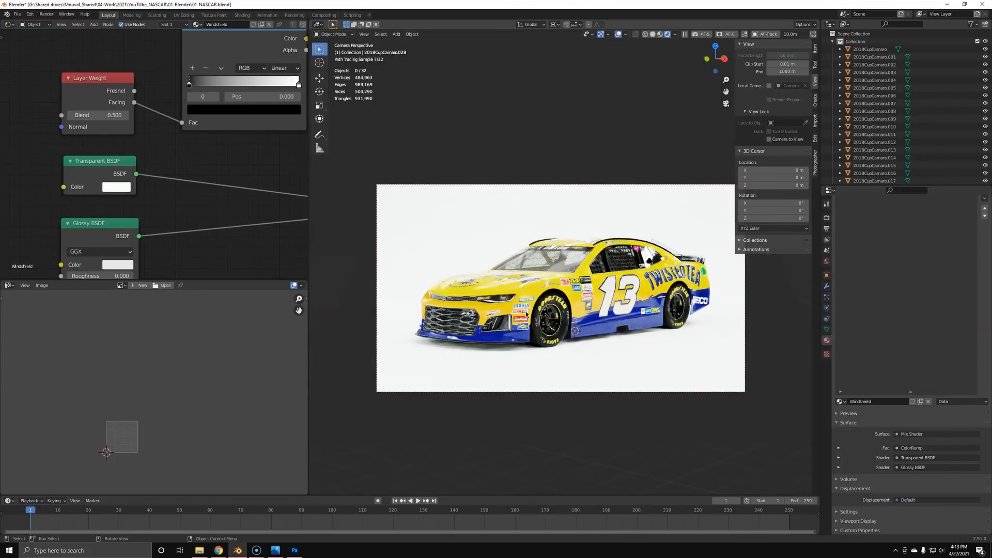
key(alt+Tab)
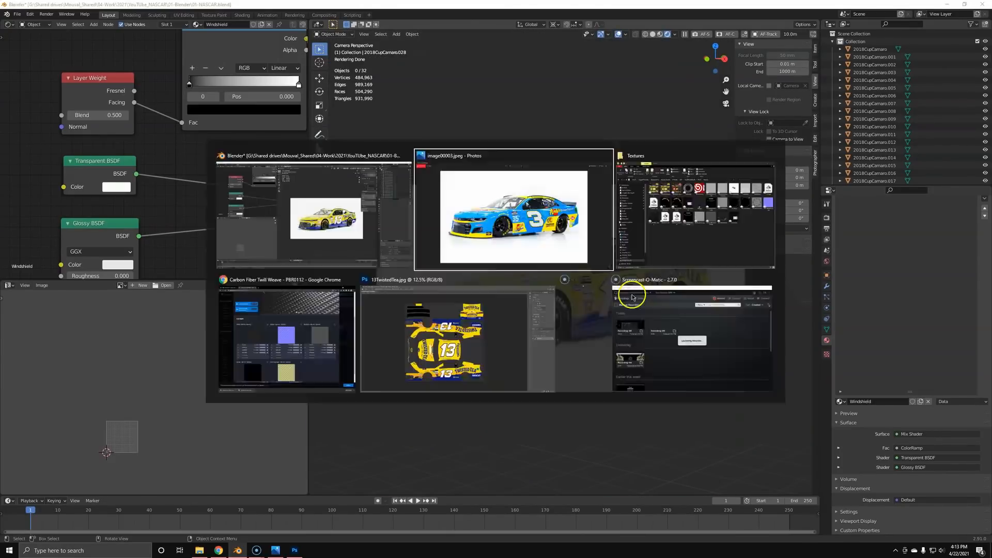
key(alt+Tab)
key(alt+Tab)
key(alt+Tab)
scroll(464, 252, up, 5)
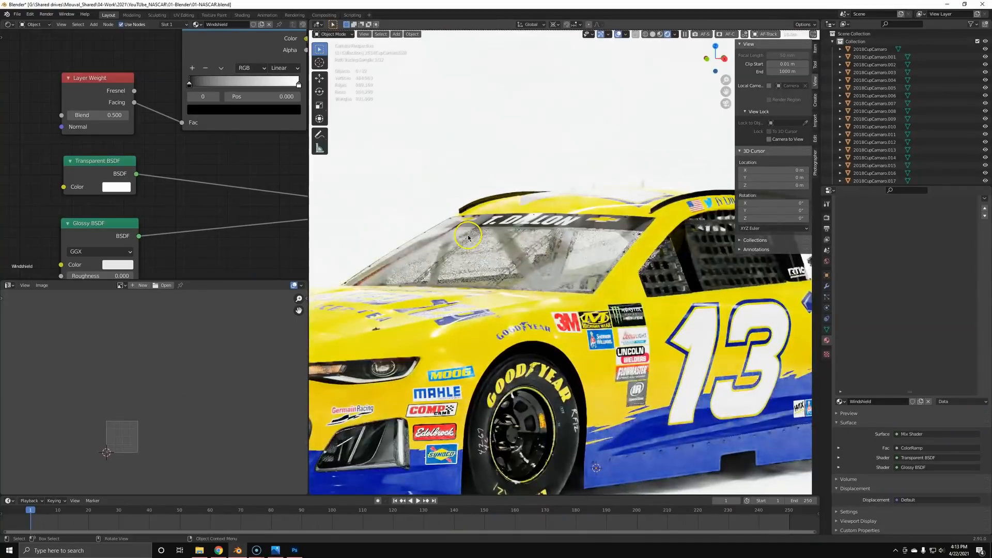
Step: Set the brightness value of the windshield's Transparent BSDF color to 1 and deselect everything
click(113, 187)
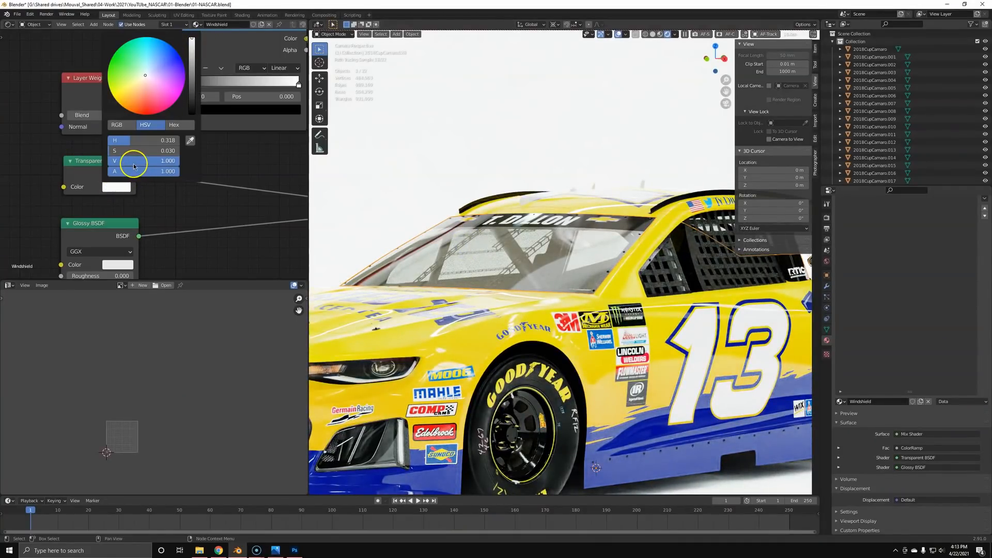
click(133, 163)
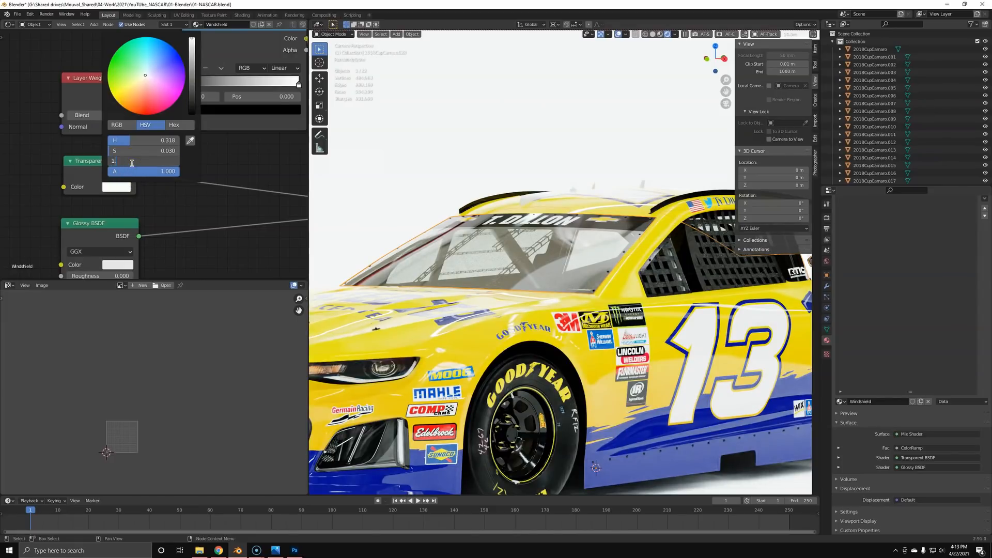
text(1)
key(Return)
click(504, 226)
key(a)
scroll(485, 266, down, 8)
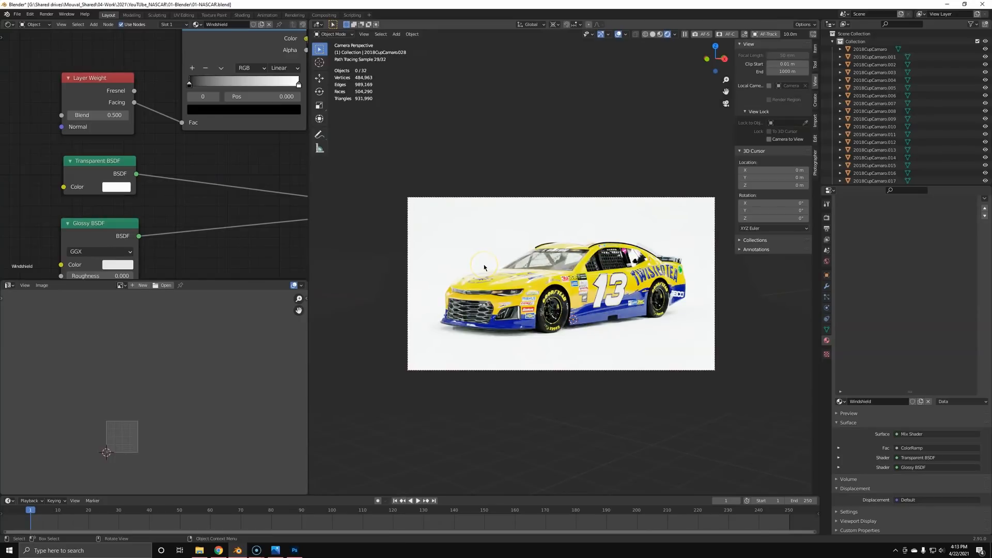
Step: Check the rendered car in the camera frame and save the project as 01-NASCAR.blend
scroll(620, 285, up, 6)
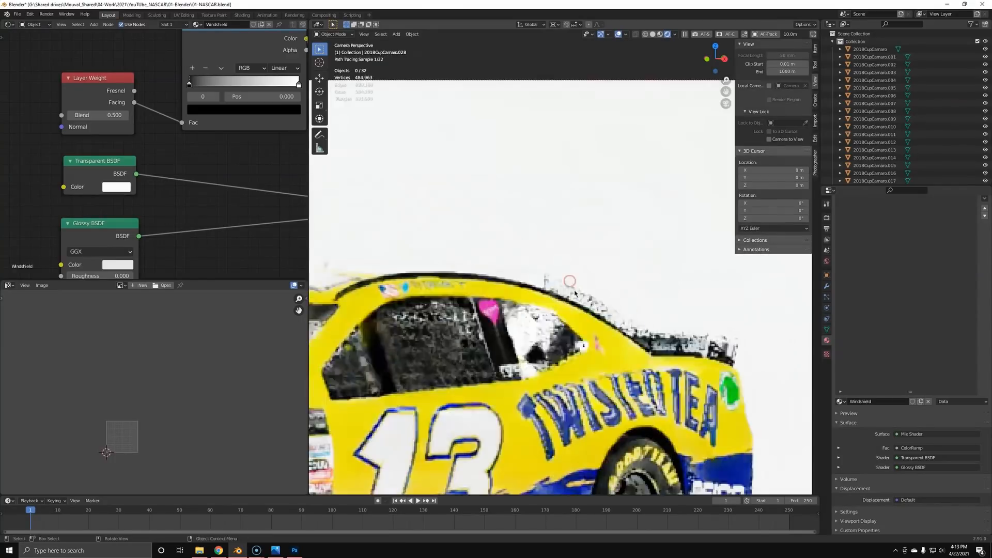
key(Home)
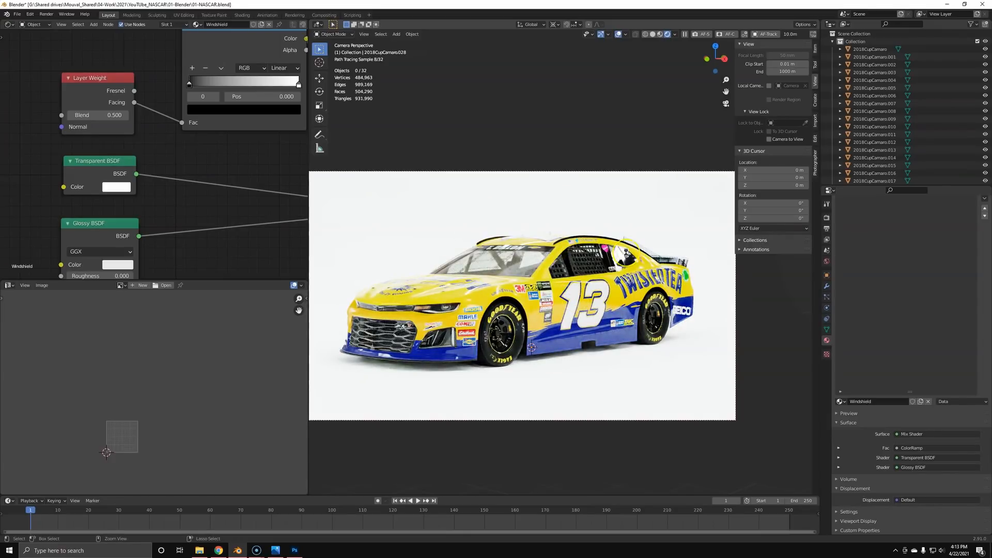
key(ctrl+s)
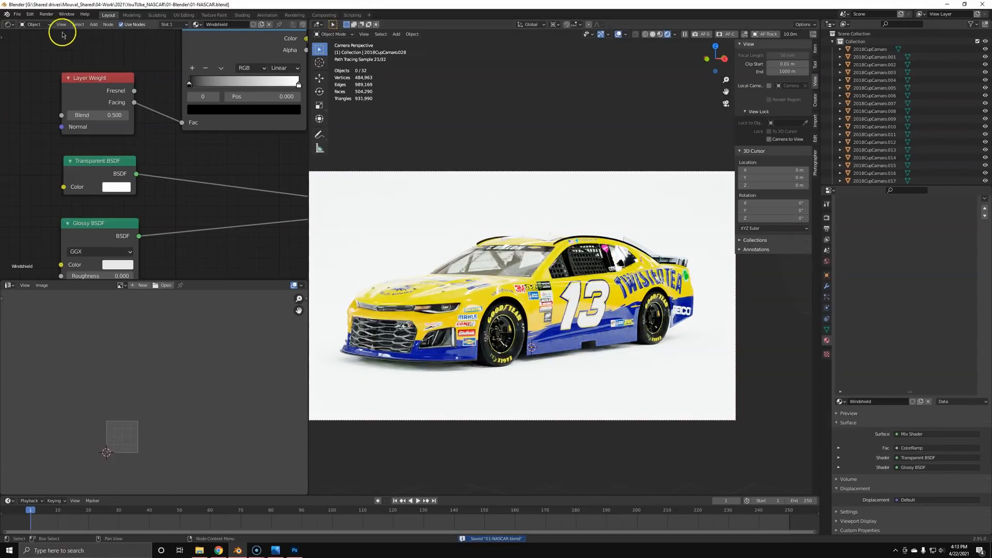
Step: Add Texture Coordinate and Mapping nodes to the world's autoshop_01_2k.hdr texture and set its Z rotation to 34.1°
click(37, 42)
click(93, 148)
key(ctrl+t)
scroll(93, 148, down, 5)
middle_drag(18, 136, 183, 115)
scroll(177, 206, up, 5)
mouse_move(159, 188)
mouse_down()
mouse_move(241, 184)
mouse_move(149, 186)
mouse_up()
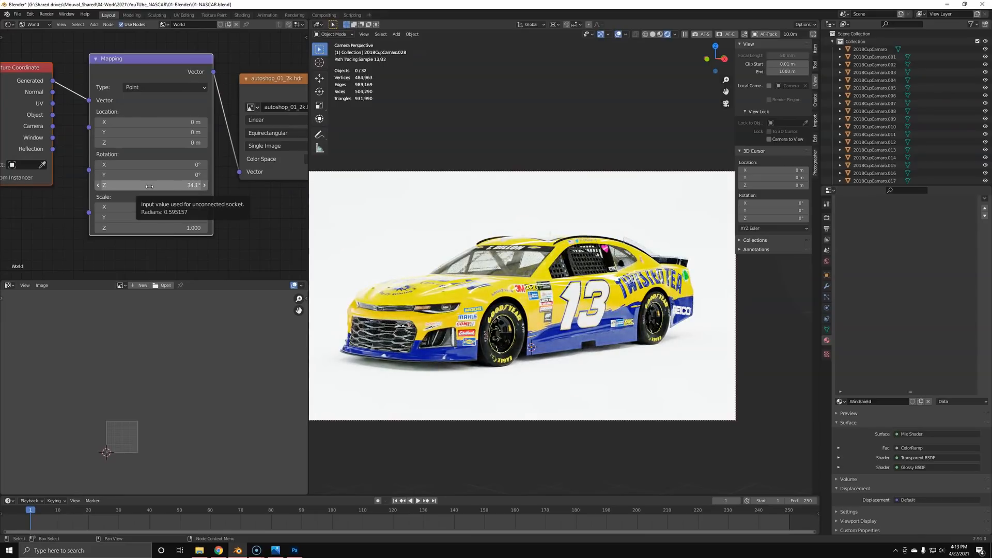
scroll(454, 295, up, 3)
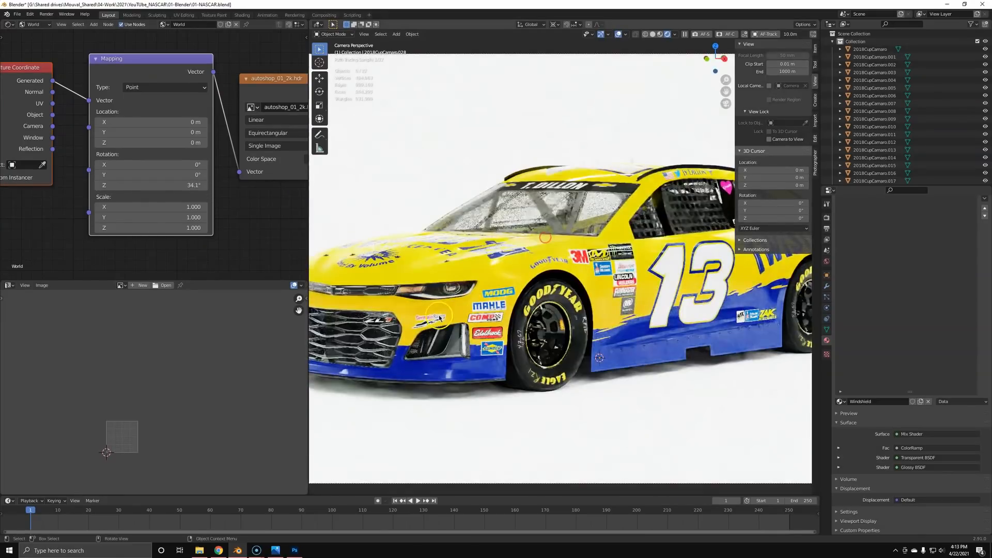
shift+middle_drag(479, 302, 612, 314)
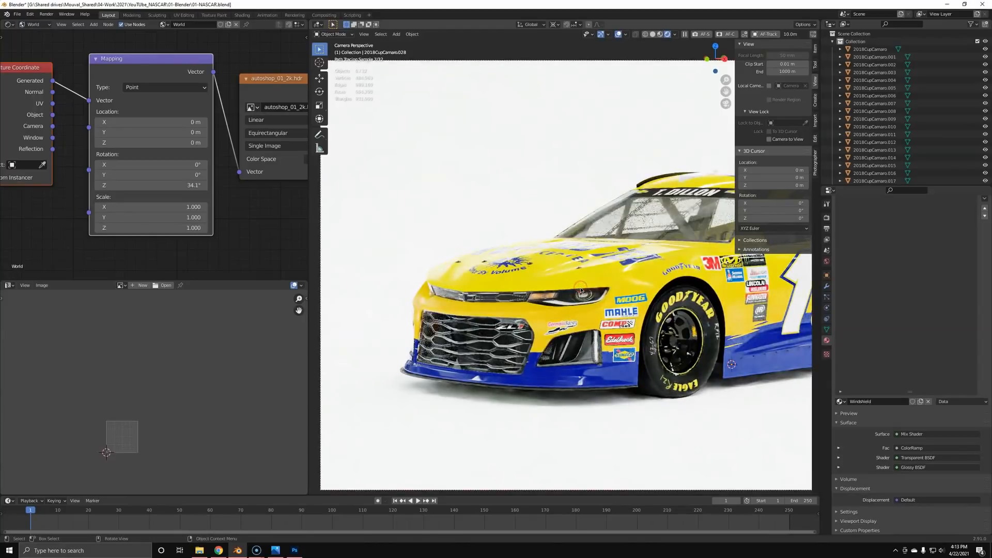
shift+middle_drag(591, 272, 644, 244)
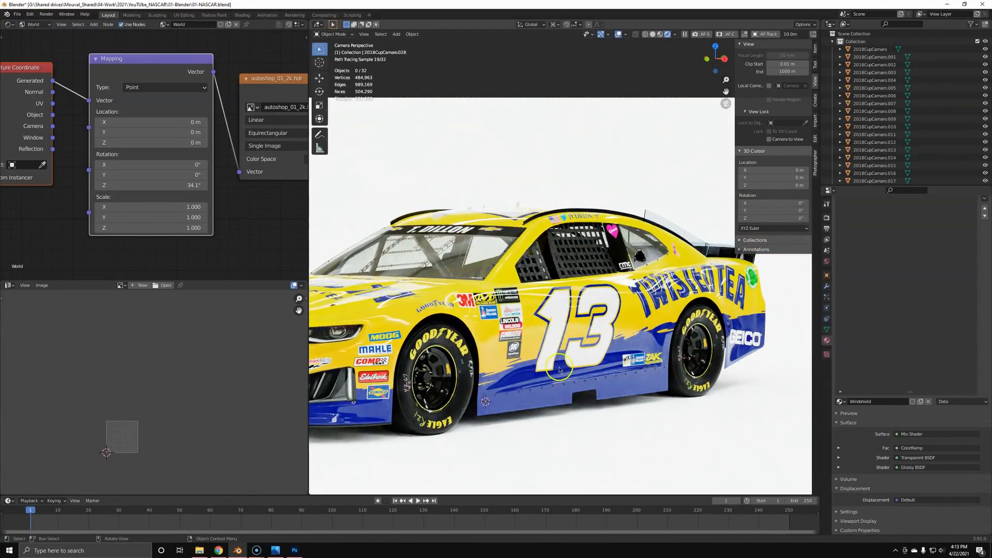
Step: Leave the camera view and switch the viewport to Material Preview shading
key(KP_0)
key(z)
click(631, 377)
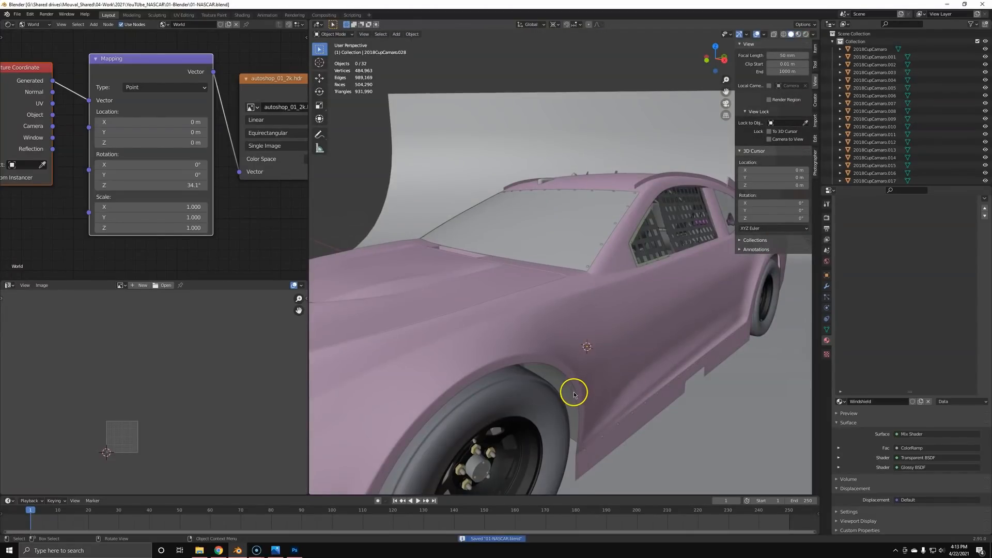
scroll(573, 393, down, 6)
key(z)
click(572, 452)
scroll(542, 414, up, 6)
Step: Hide the painted car body, the part beneath it and the tires to expose the frame and wheels
click(475, 290)
scroll(486, 305, down, 4)
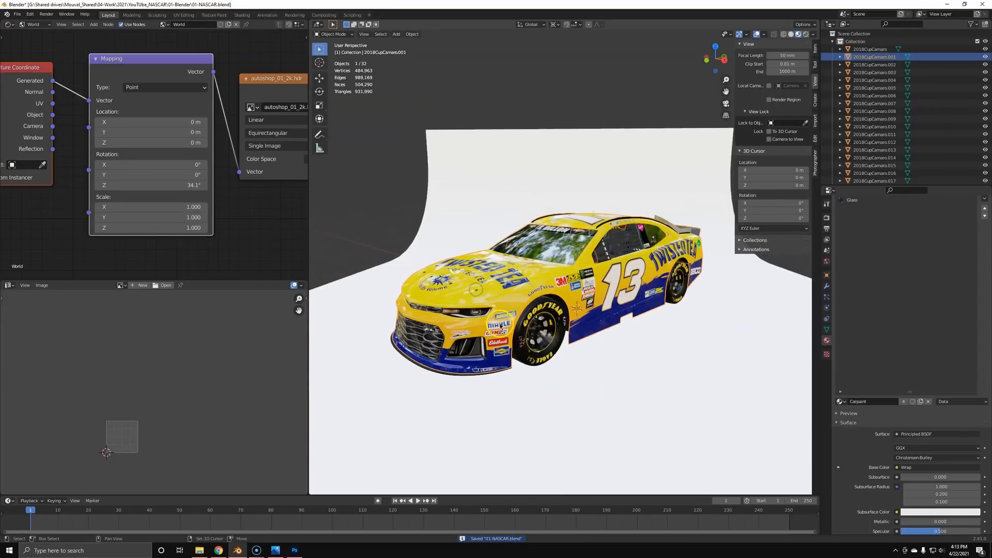
key(h)
click(480, 309)
key(h)
click(532, 344)
click(530, 341)
key(h)
Step: Hide the wheel rims and the black hubs so the brake discs and calipers are exposed
click(531, 352)
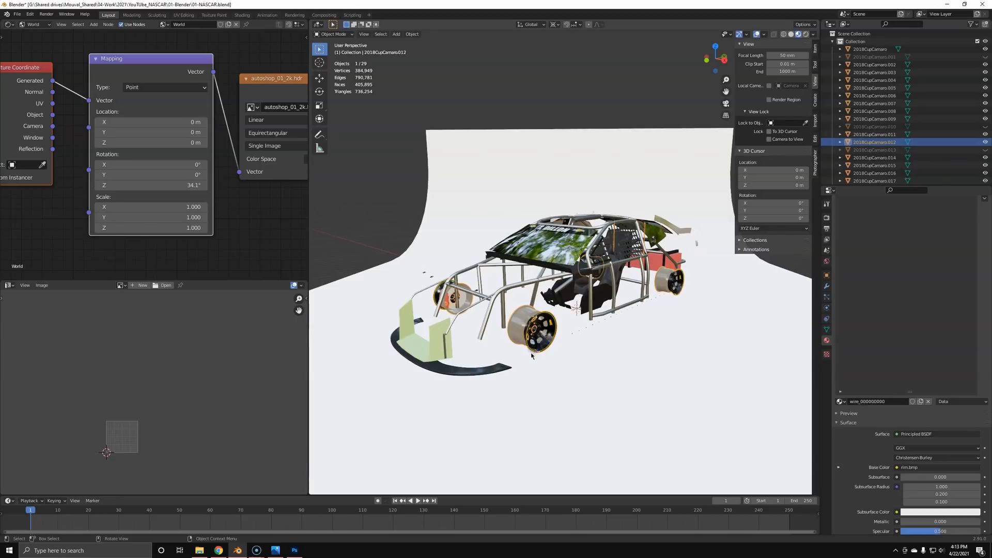
scroll(537, 372, up, 3)
key(g)
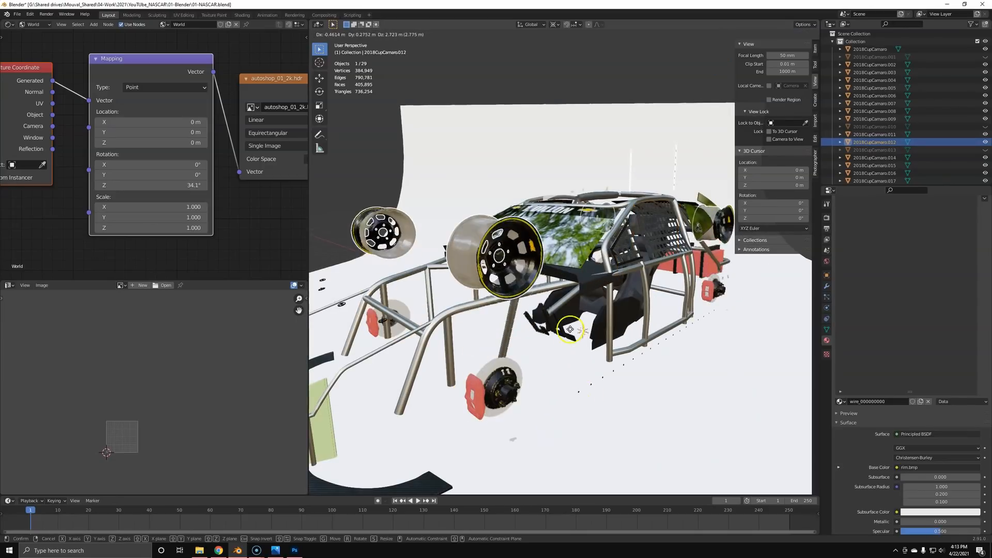
right_click(569, 326)
scroll(924, 309, up, 2)
key(h)
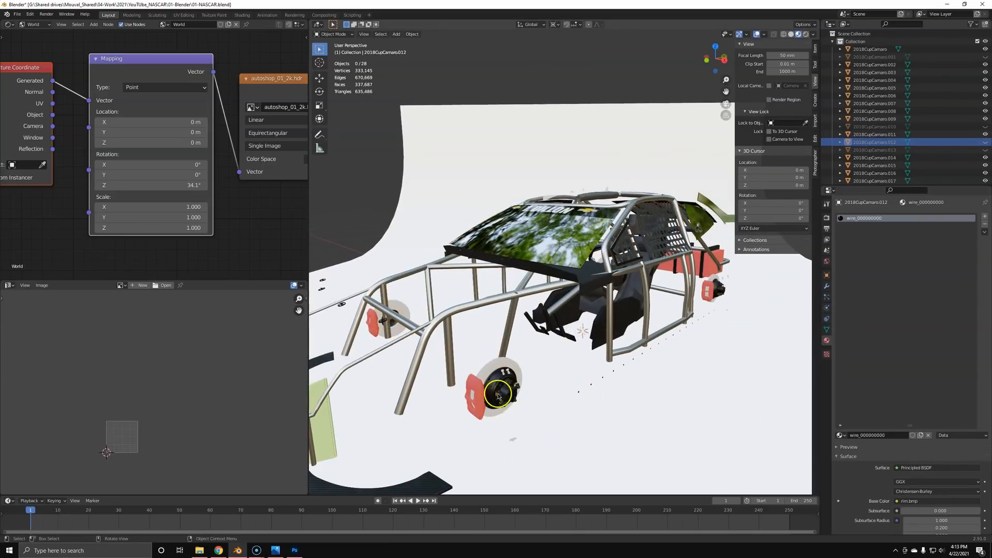
click(489, 406)
key(h)
Step: Select the red brake calipers and set their material's specular to 0.5 and roughness to 0.3
click(489, 405)
click(478, 402)
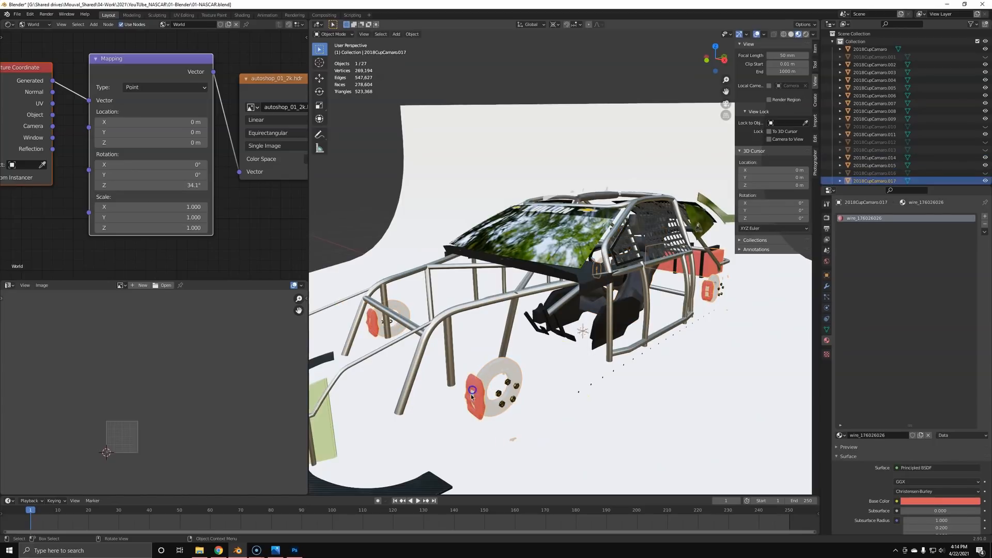
middle_drag(478, 401, 500, 331)
key(b)
drag(502, 267, 558, 323)
scroll(919, 469, down, 6)
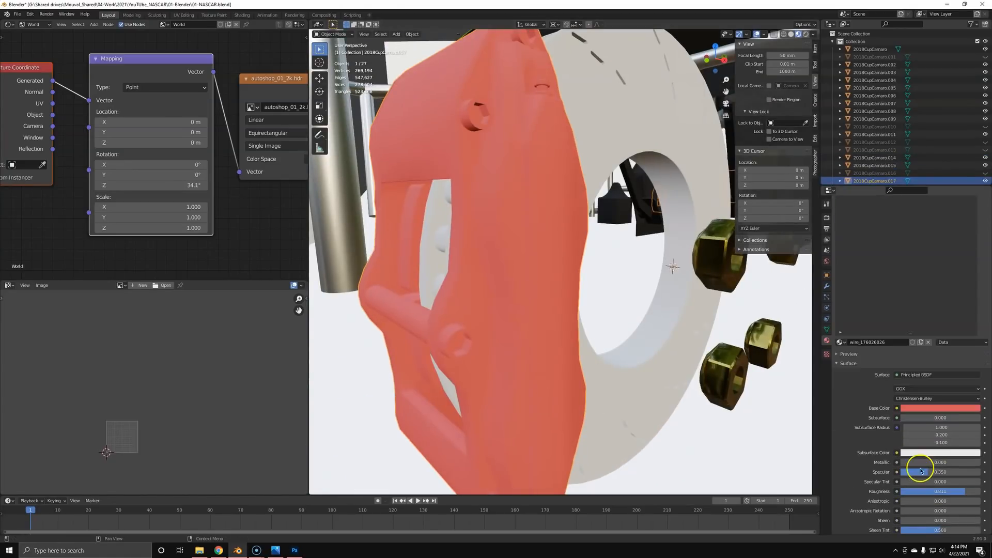
drag(940, 473, 929, 475)
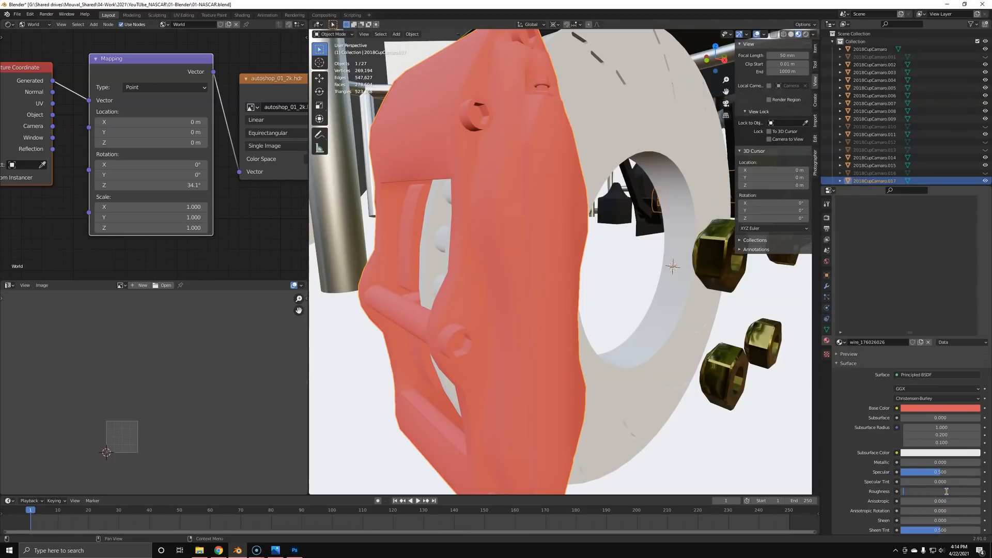
key(Return)
middle_drag(672, 362, 426, 259)
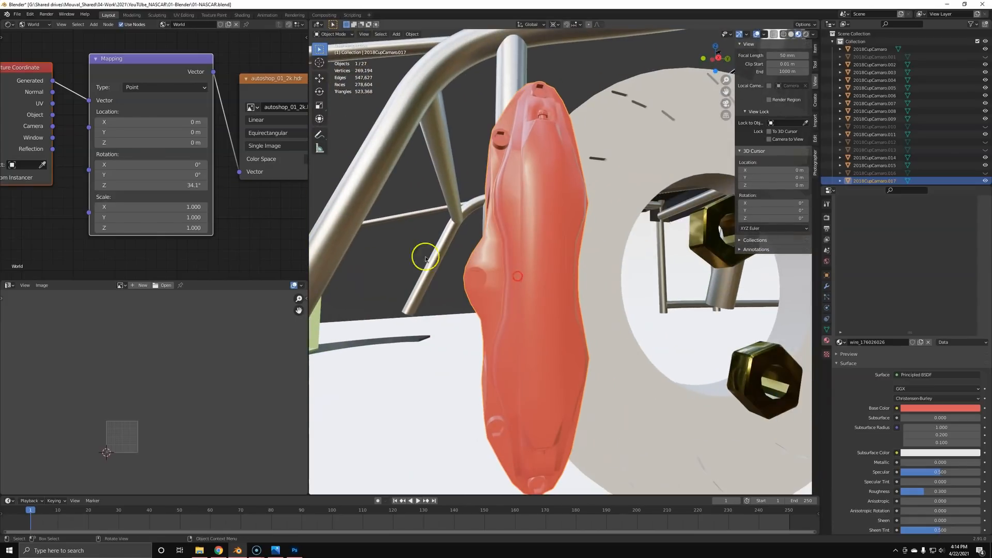
Step: Bring Brembo.bmp from the Textures folder into the caliper material and connect it to the Base Color
scroll(232, 132, down, 4)
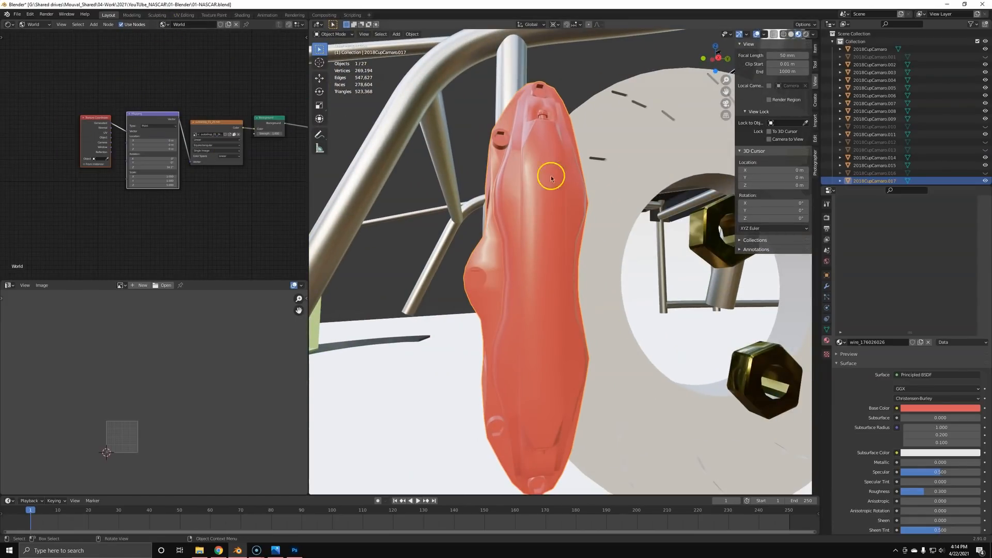
click(35, 33)
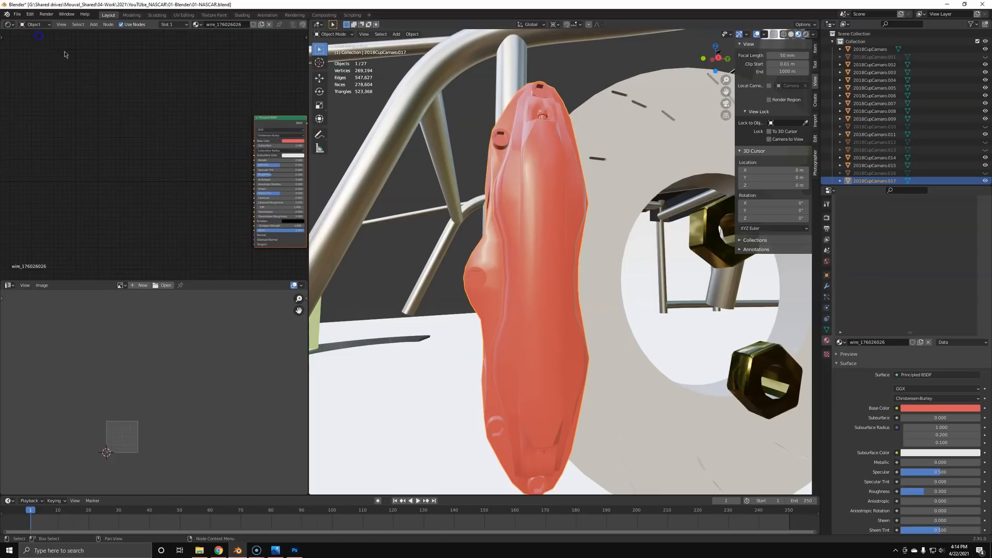
click(198, 549)
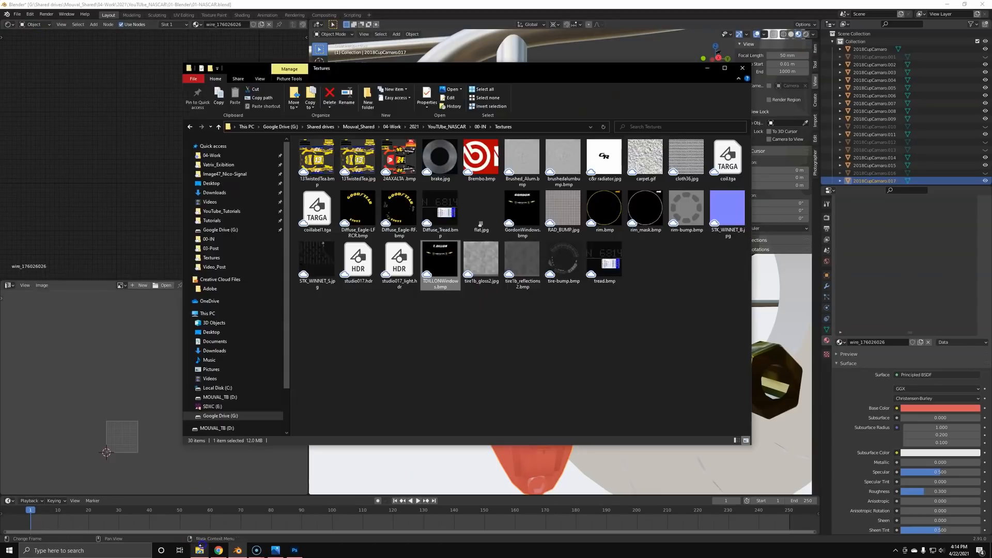
drag(481, 164, 265, 140)
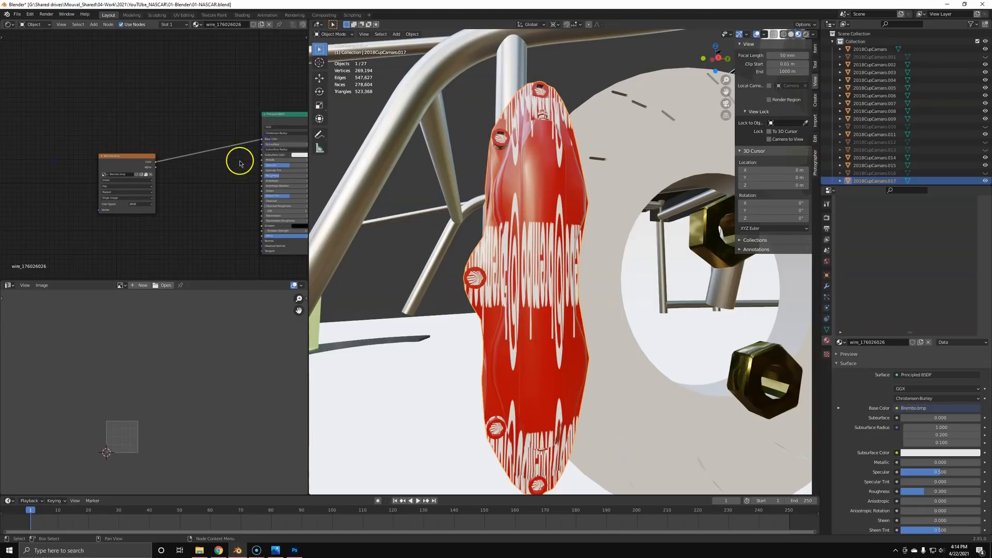
drag(131, 171, 151, 142)
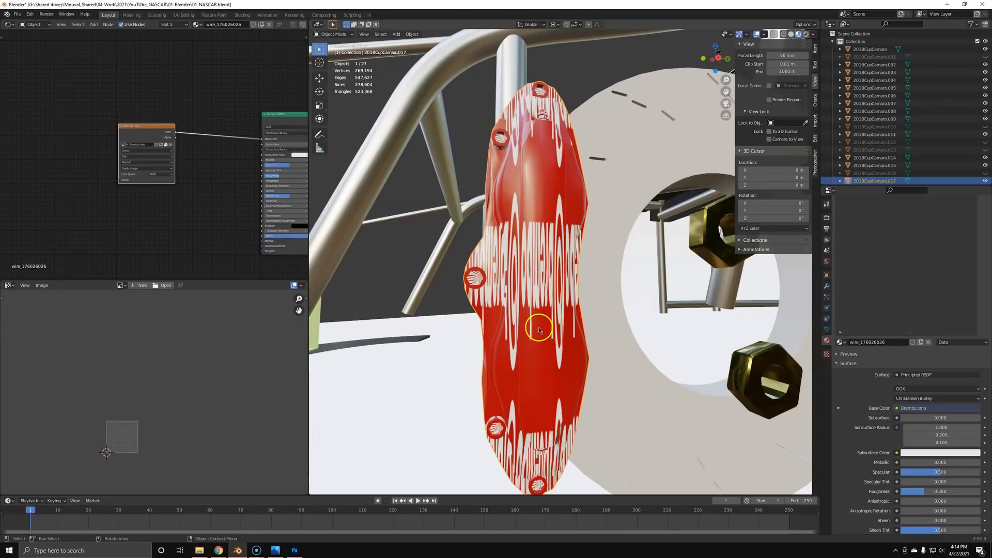
key(alt+Tab)
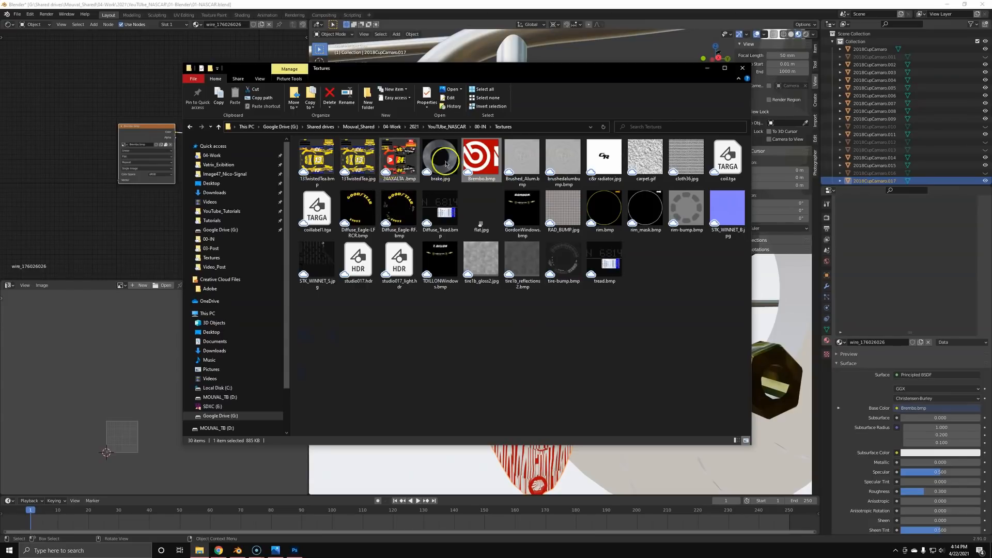
key(alt+Tab)
Step: Select all linked faces of the nearest brake caliper in edit mode
key(Tab)
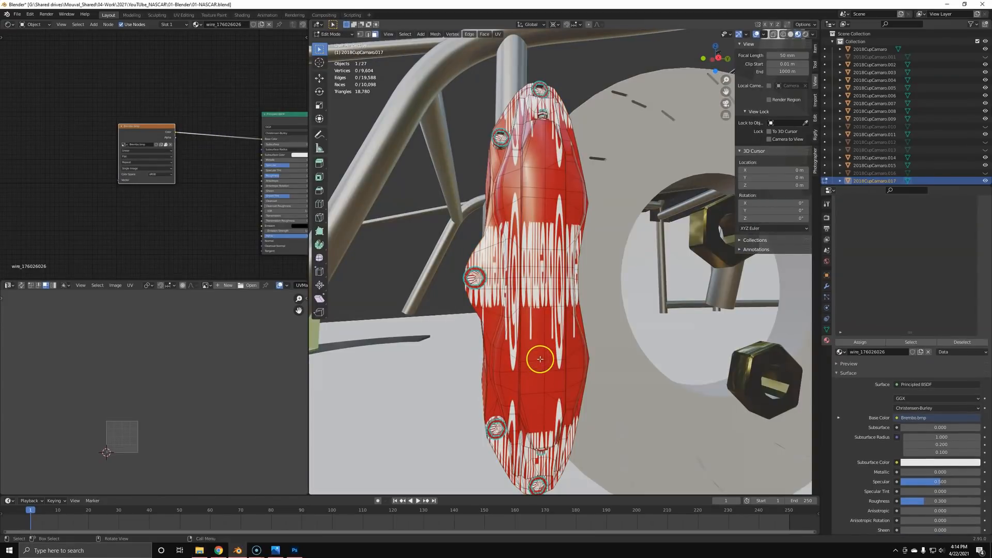
scroll(540, 359, down, 5)
click(536, 316)
key(ctrl+l)
middle_drag(536, 317, 469, 310)
Step: Add the other three wheels' brake calipers to the selection, including all of their linked faces
scroll(489, 288, down, 4)
middle_drag(547, 287, 469, 323)
scroll(479, 326, down, 1)
middle_drag(404, 299, 560, 301)
middle_drag(522, 339, 563, 328)
scroll(549, 342, down, 5)
middle_drag(494, 332, 627, 289)
shift+click(578, 291)
middle_drag(427, 271, 464, 279)
shift+click(410, 243)
middle_drag(411, 243, 528, 393)
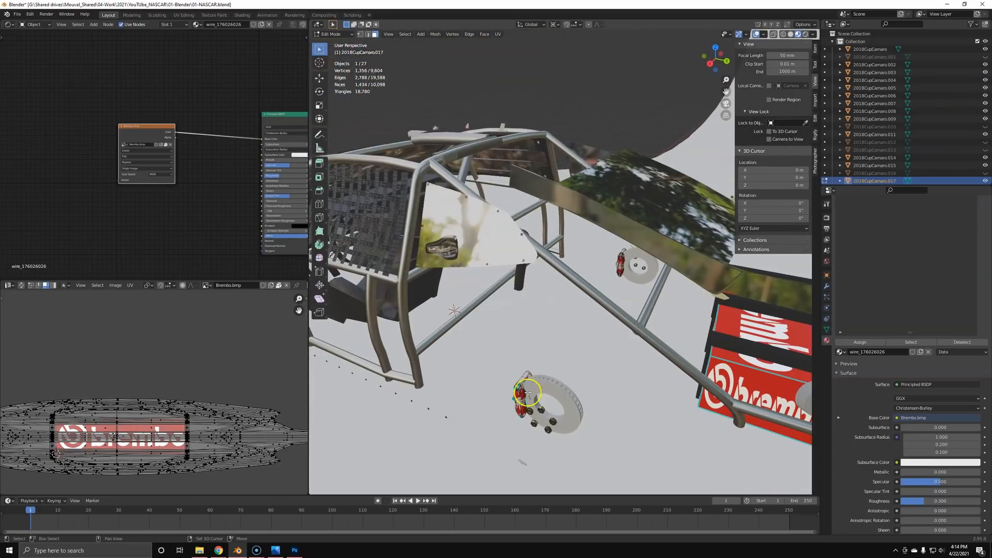
key(ctrl+l)
scroll(574, 353, down, 6)
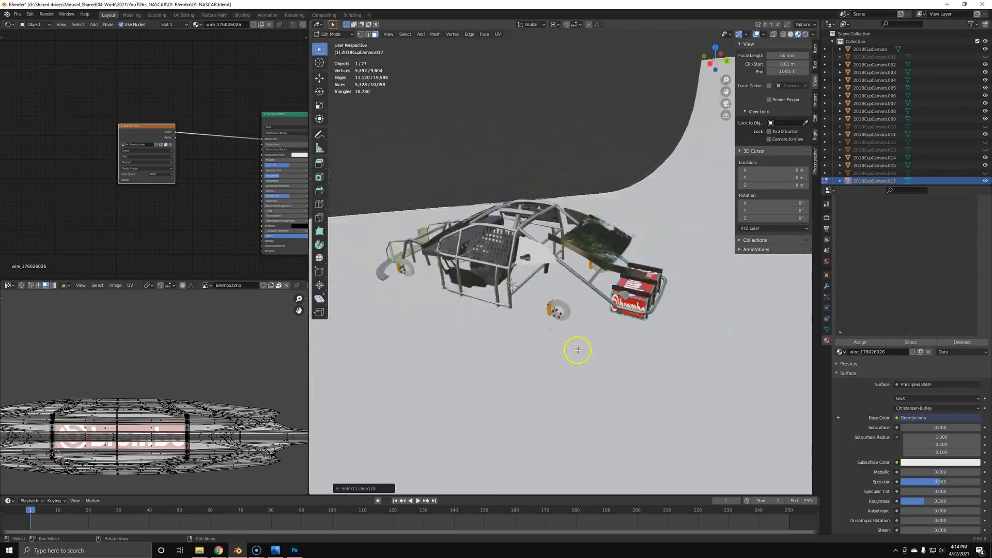
Step: Separate the selected calipers into their own object and return to object mode
middle_drag(578, 350, 594, 336)
click(594, 338)
scroll(586, 395, up, 5)
key(Tab)
Step: Select the remaining unseparated caliper parts object and assign it the existing wire_153228153 material
middle_drag(584, 396, 582, 292)
click(497, 338)
click(491, 343)
click(492, 342)
click(501, 351)
key(KP_Decimal)
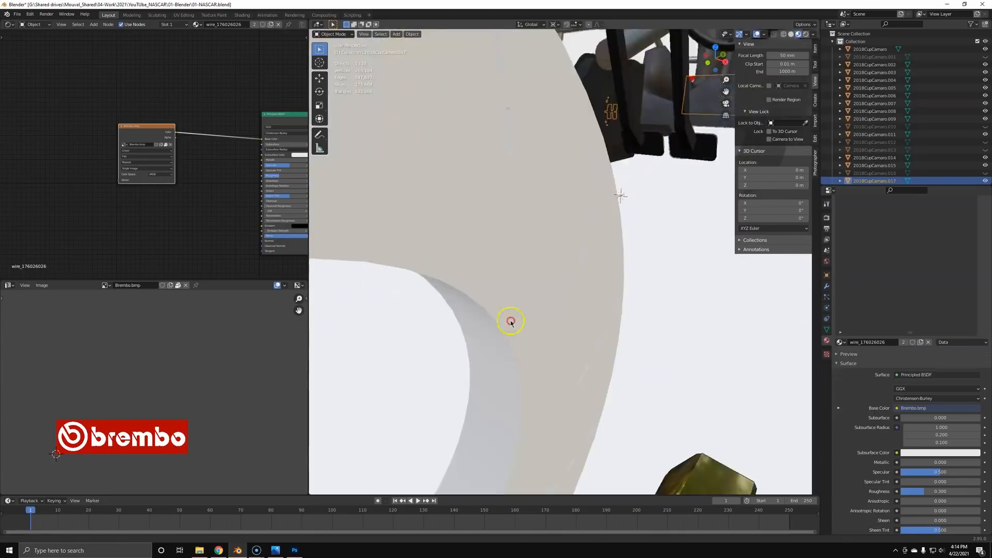
middle_drag(928, 233, 936, 326)
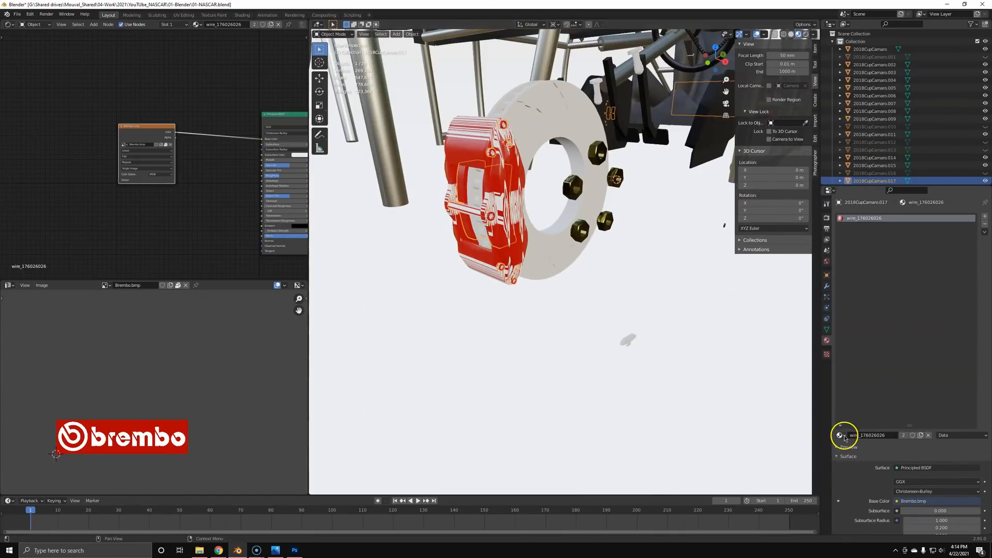
click(845, 437)
click(859, 446)
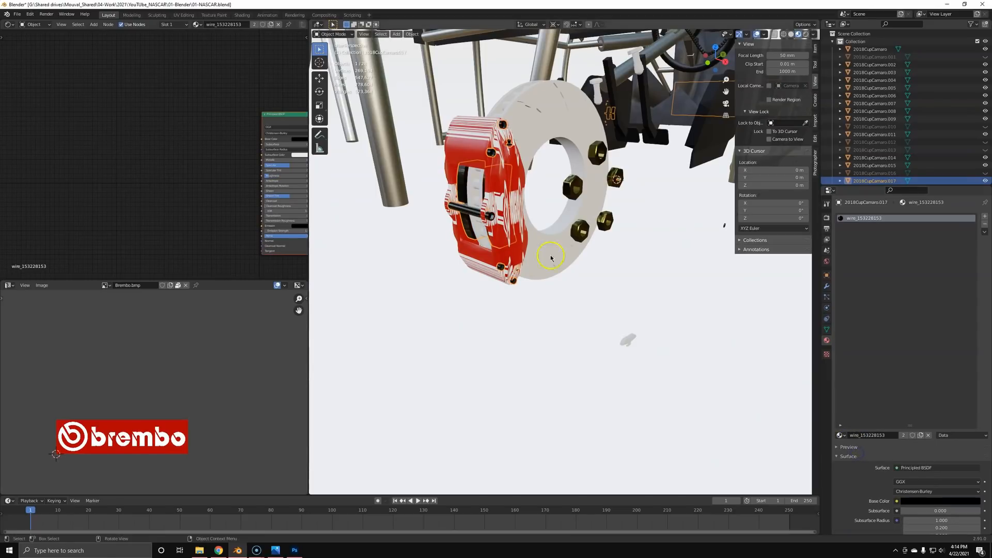
Step: Edit the separated red calipers object in a right-side wireframe view and box-select the front calipers
click(516, 223)
key(Tab)
scroll(510, 229, down, 5)
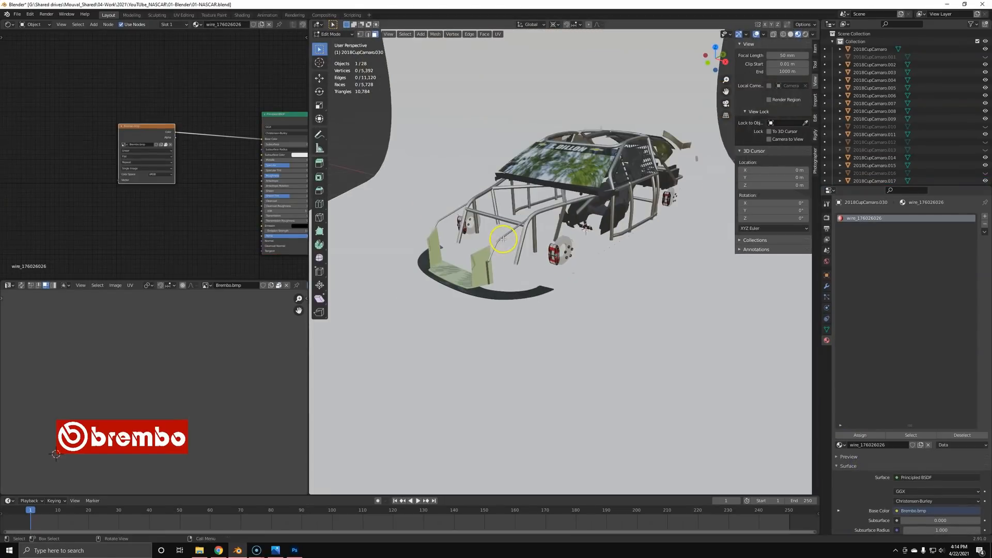
key(a)
key(KP_1)
key(KP_3)
scroll(203, 422, down, 4)
scroll(200, 422, up, 4)
scroll(594, 270, up, 3)
shift+middle_drag(452, 240, 705, 381)
scroll(664, 365, up, 5)
shift+middle_drag(505, 190, 545, 308)
key(z)
click(439, 300)
key(alt+a)
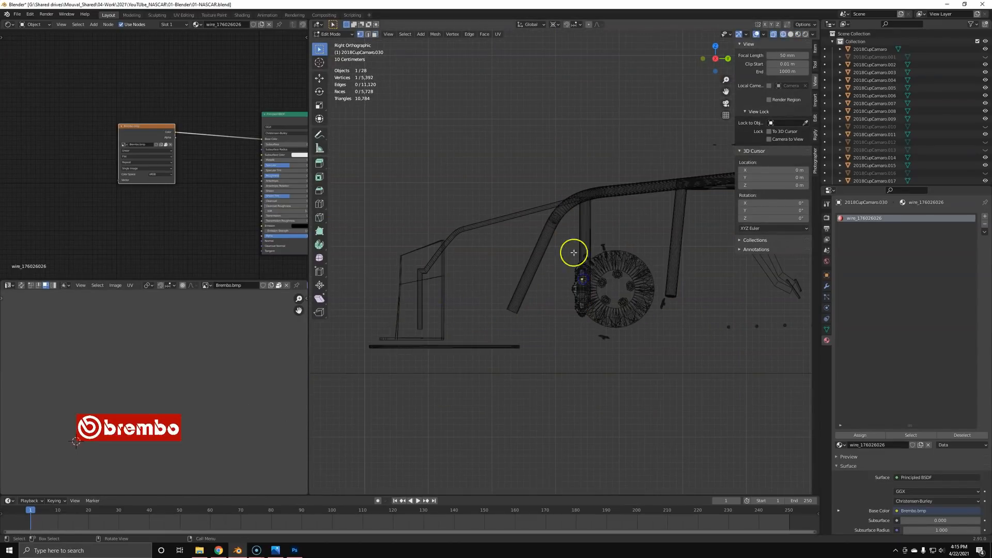
drag(556, 220, 645, 380)
Step: Project the front calipers' UVs from a close-up right view
scroll(624, 349, up, 6)
shift+middle_drag(667, 325, 603, 279)
key(u)
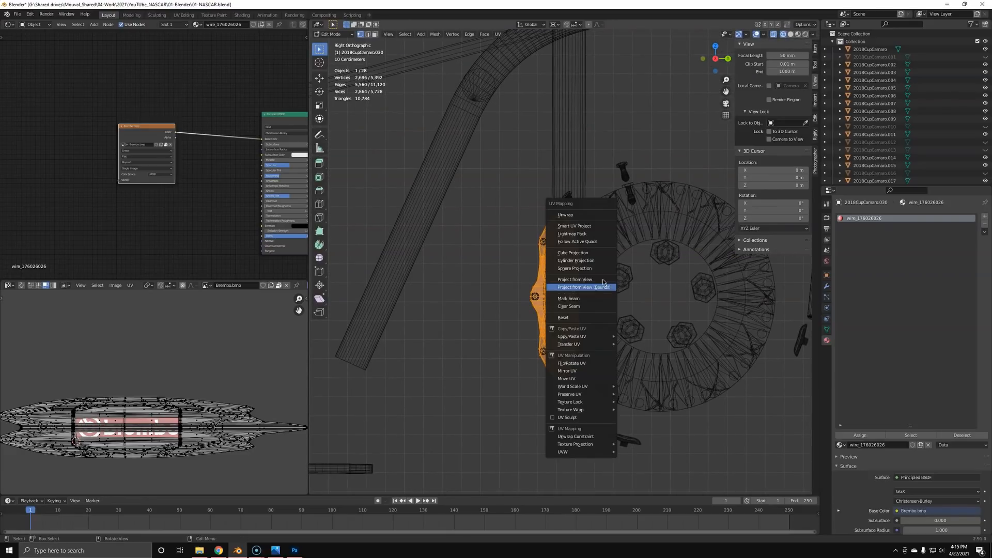
click(584, 280)
scroll(192, 418, up, 2)
key(r)
right_click(193, 416)
Step: Project the front calipers' UVs again from a wider right view that frames both front and rear wheels
scroll(455, 347, down, 8)
mouse_move(415, 279)
shift+middle_down()
mouse_move(624, 269)
mouse_move(425, 266)
shift+middle_up()
scroll(425, 267, down, 3)
shift+middle_drag(541, 284, 604, 279)
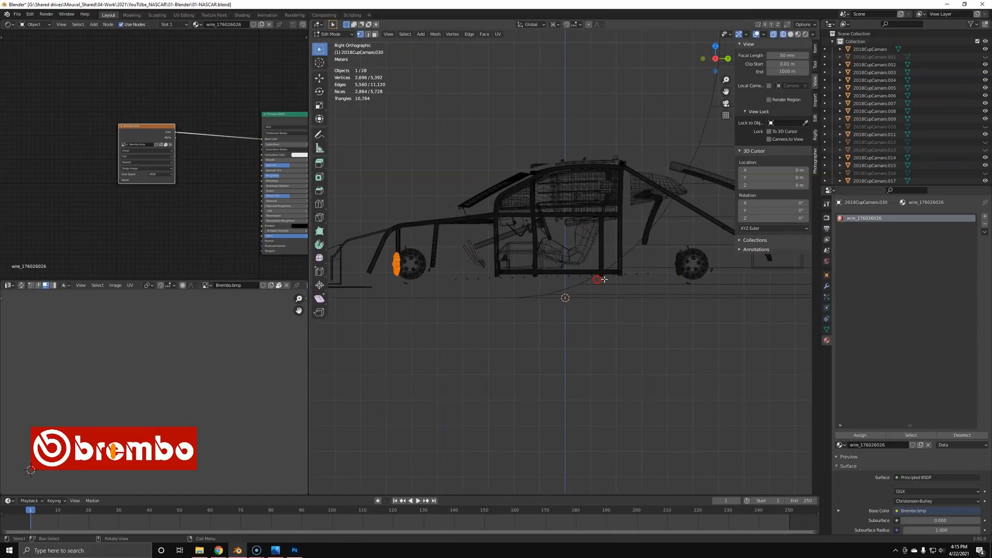
key(u)
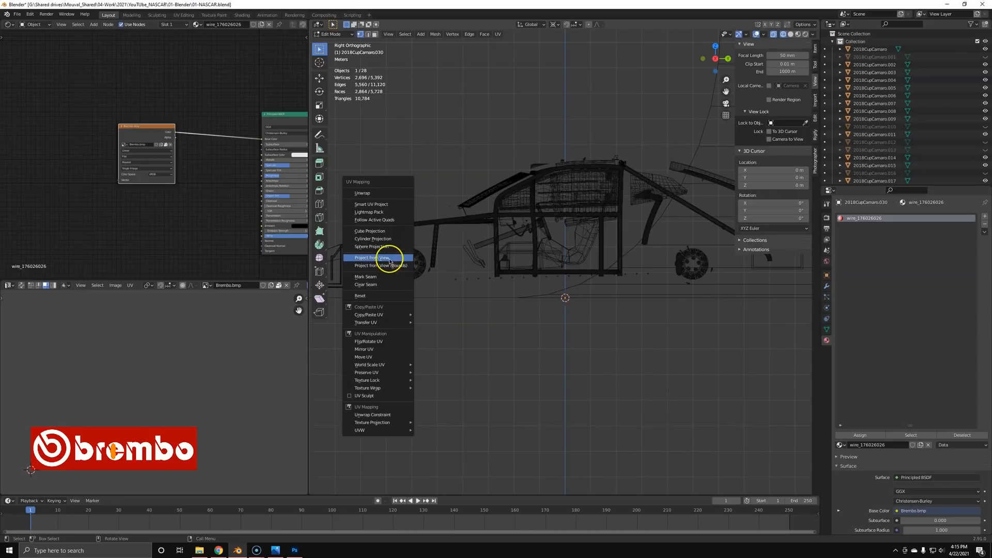
click(388, 258)
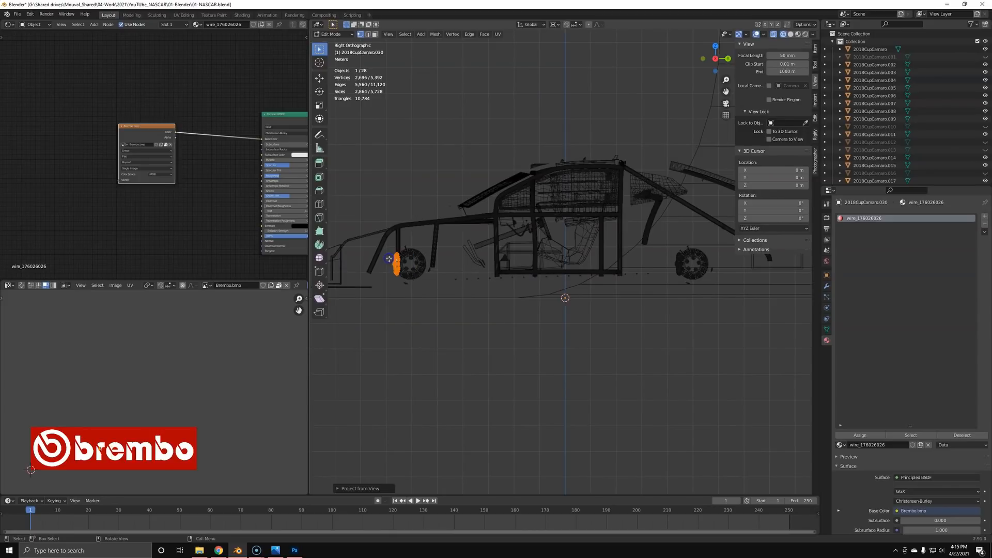
Step: Select the rear calipers and project their UVs from the same right view
click(674, 263)
key(i)
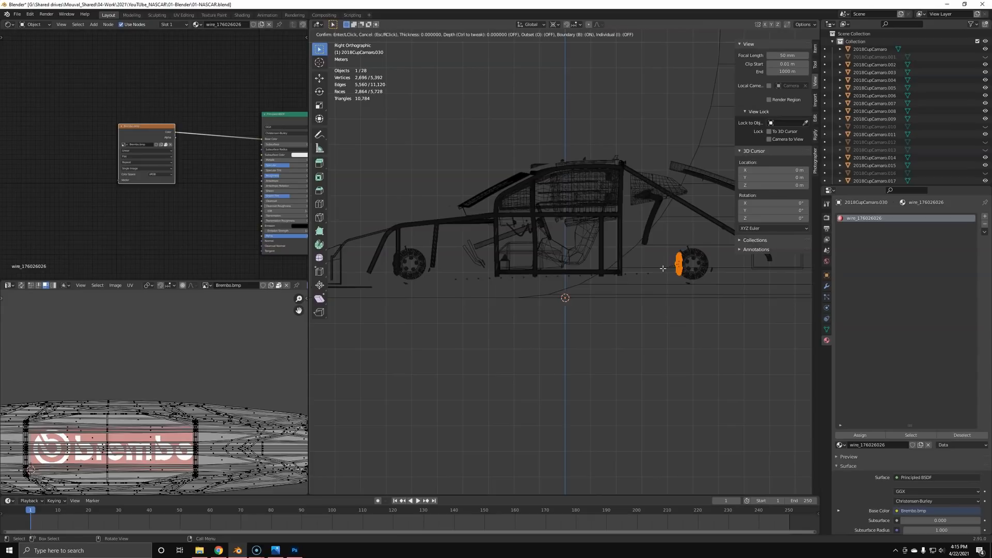
click(632, 288)
key(u)
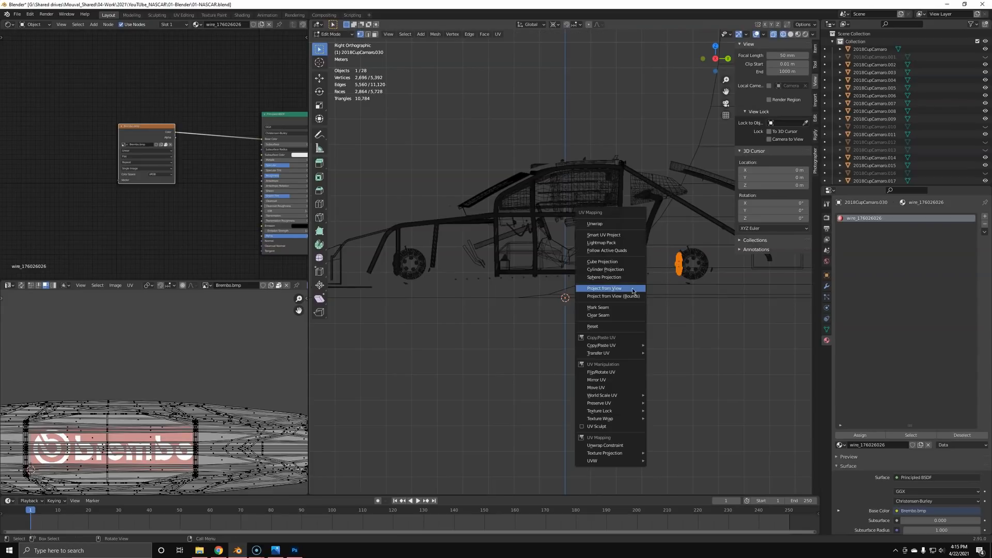
click(632, 288)
Step: Maximize the UV editor, box-select the rear calipers' UV island and move it along X close to the front calipers' island
key(a)
key(a)
key(ctrl+space)
scroll(437, 401, up, 8)
drag(620, 260, 733, 371)
scroll(744, 385, up, 2)
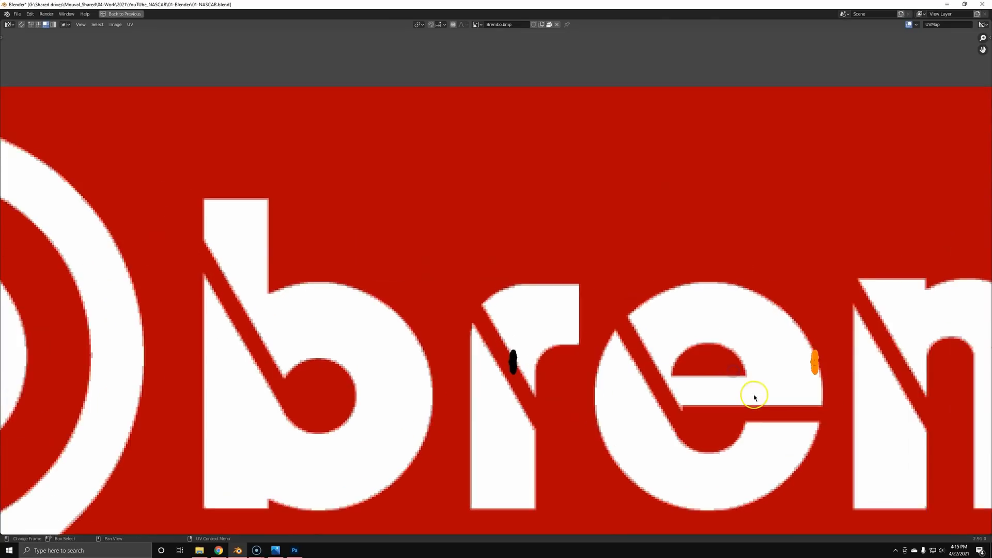
key(g)
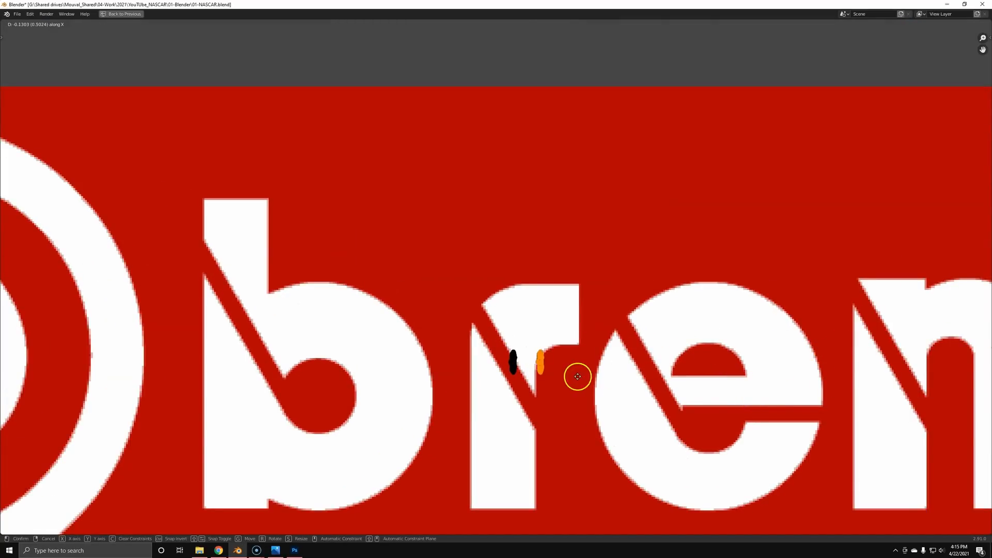
click(578, 376)
scroll(603, 383, up, 6)
middle_drag(627, 355, 593, 284)
Step: Try to mirror the rear calipers' UV island along X
key(s)
key(x)
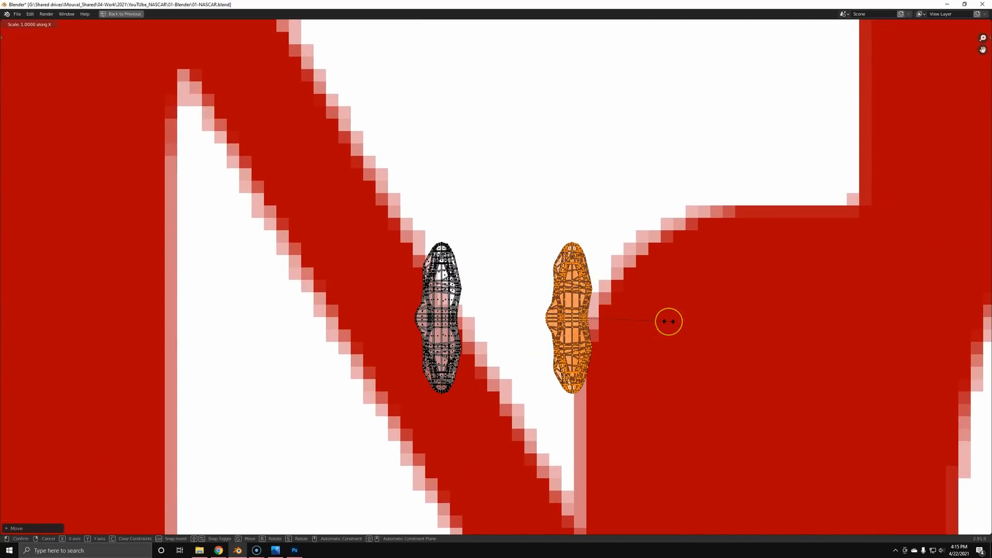
click(668, 322)
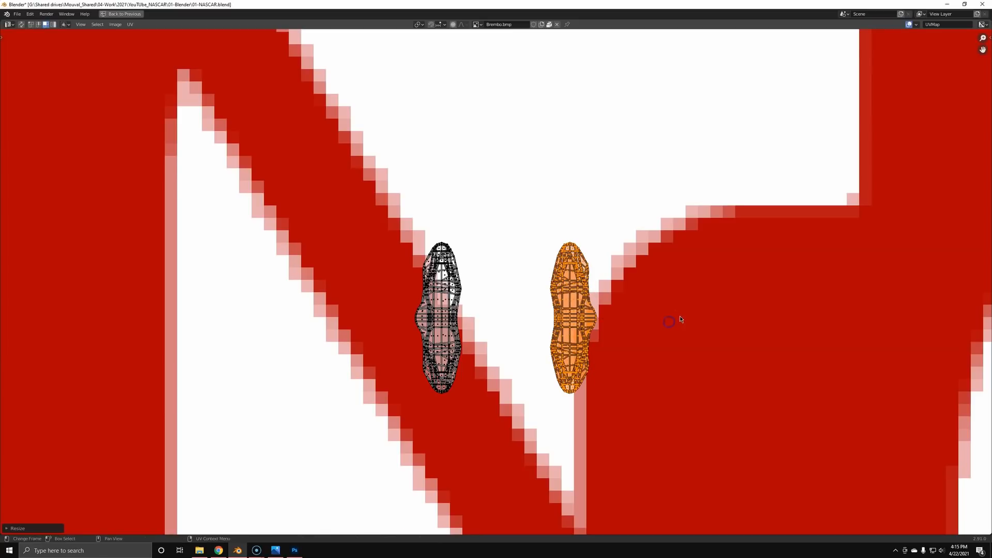
key(ctrl+z)
Step: Move the rear calipers' UV island along X to overlap the front calipers' island
click(676, 320)
key(g)
key(x)
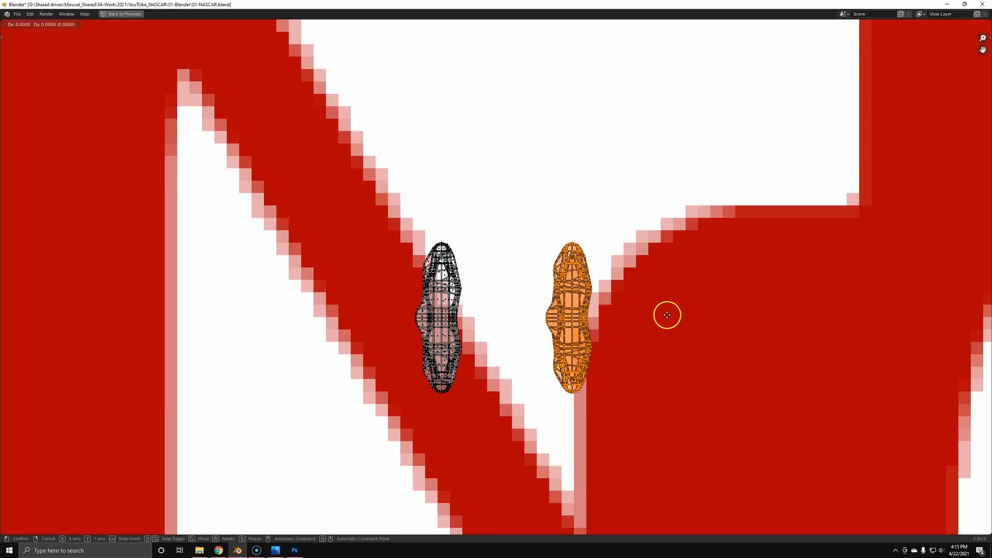
click(634, 348)
Step: Scale the overlapping caliper UVs up to nearly the Brembo logo's length, rotate them 90 degrees and restore the editor layout
scroll(568, 368, down, 5)
scroll(614, 339, down, 4)
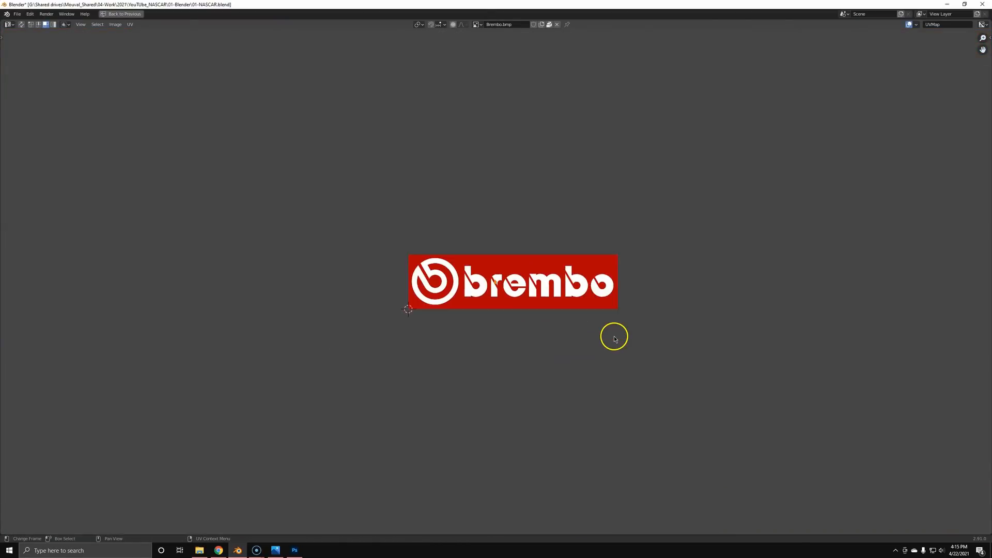
key(s)
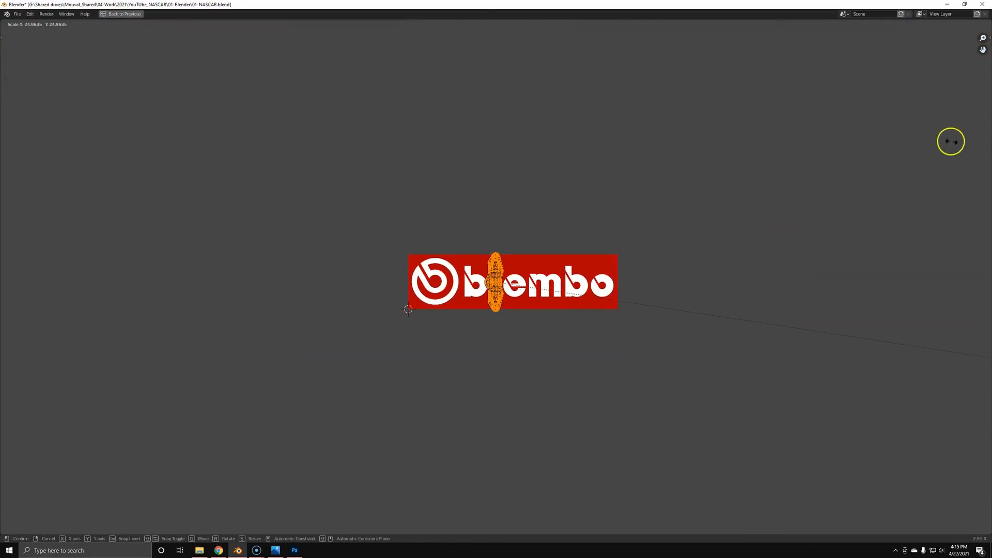
click(215, 425)
text(r90)
click(392, 360)
key(ctrl+space)
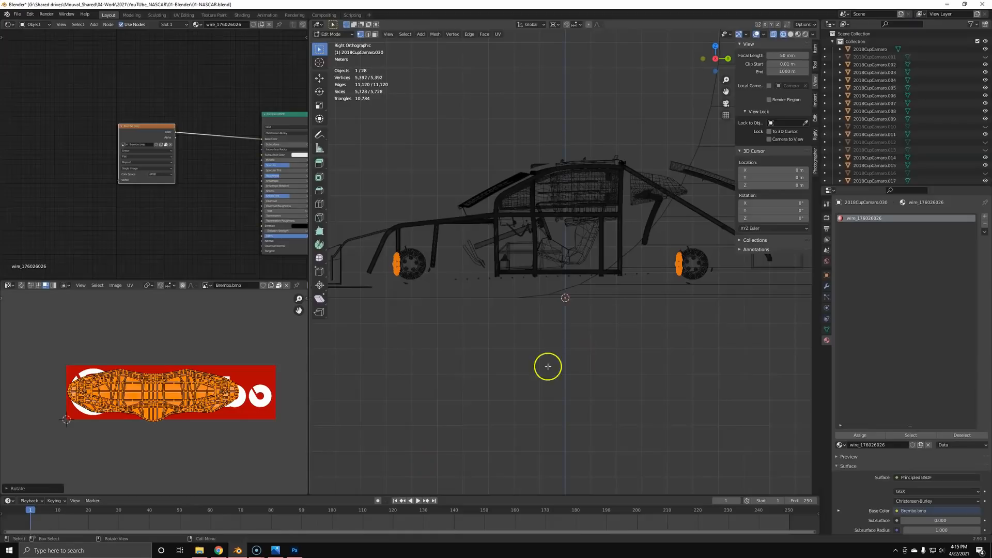
Step: Show the calipers in material preview, rotate their UVs 180 degrees and scale them up about 2.44 times
scroll(376, 349, up, 2)
shift+middle_drag(380, 288, 649, 275)
key(z)
click(656, 335)
key(KP_Decimal)
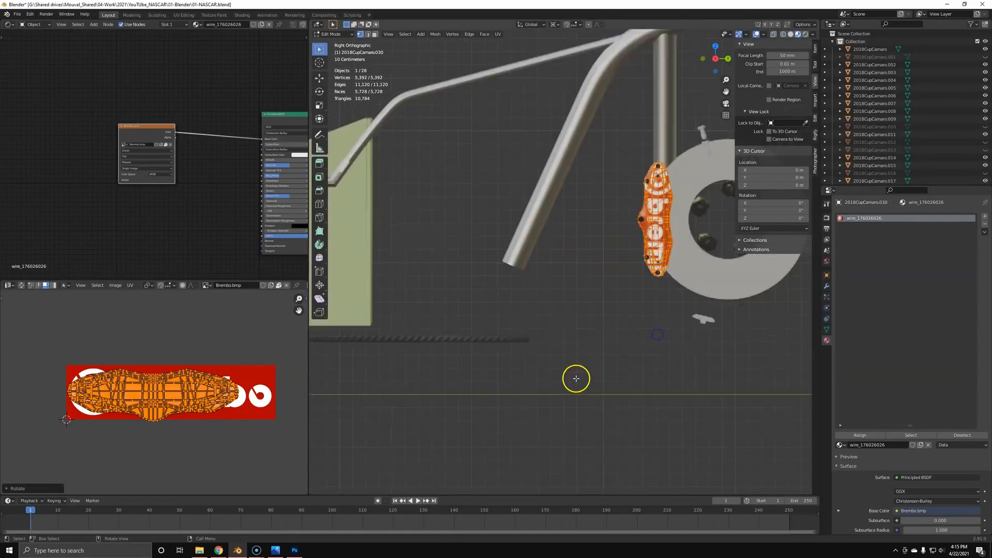
text(r180)
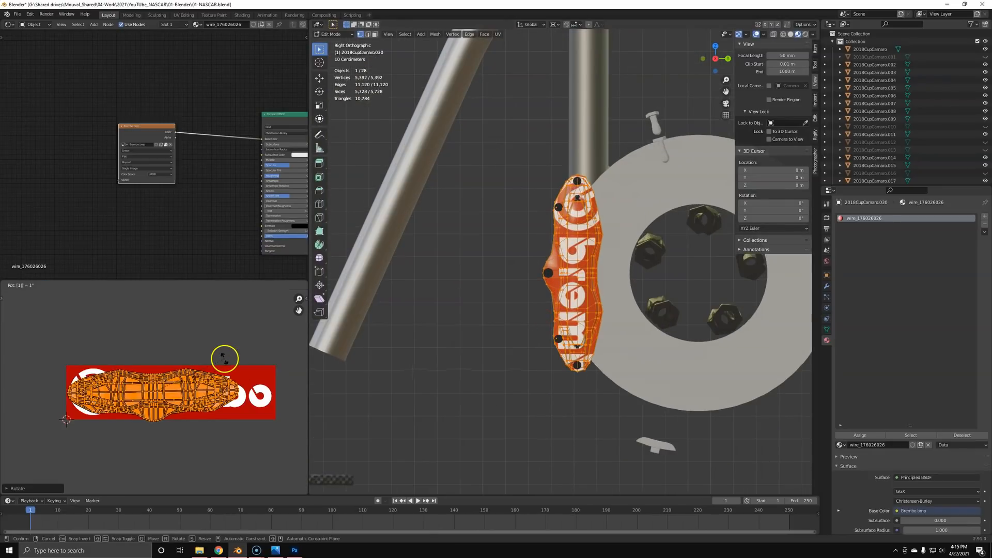
click(226, 359)
scroll(241, 373, down, 3)
key(s)
click(305, 357)
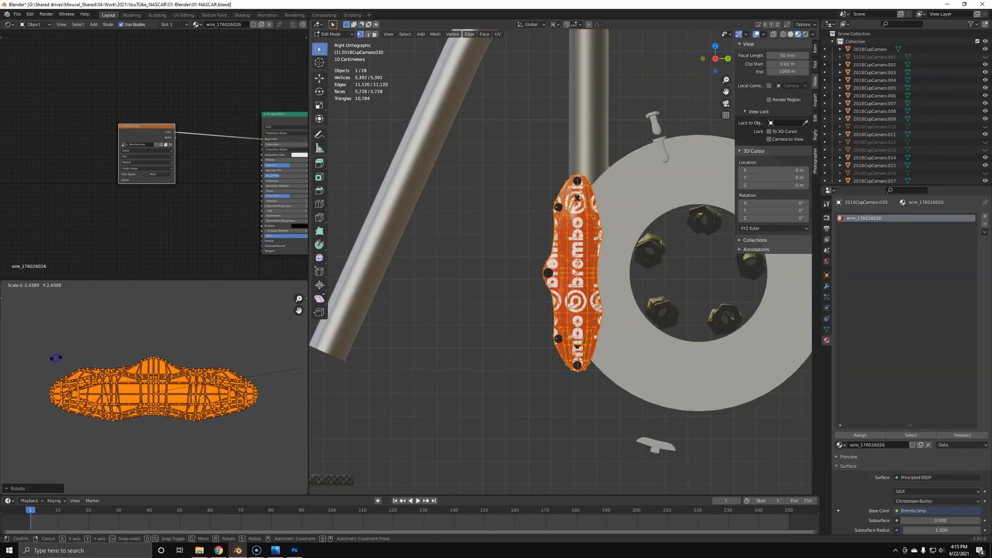
Step: Try Clip and settle on Extend as the extension mode of the Brembo.bmp texture node
scroll(202, 177, up, 3)
click(145, 168)
click(133, 197)
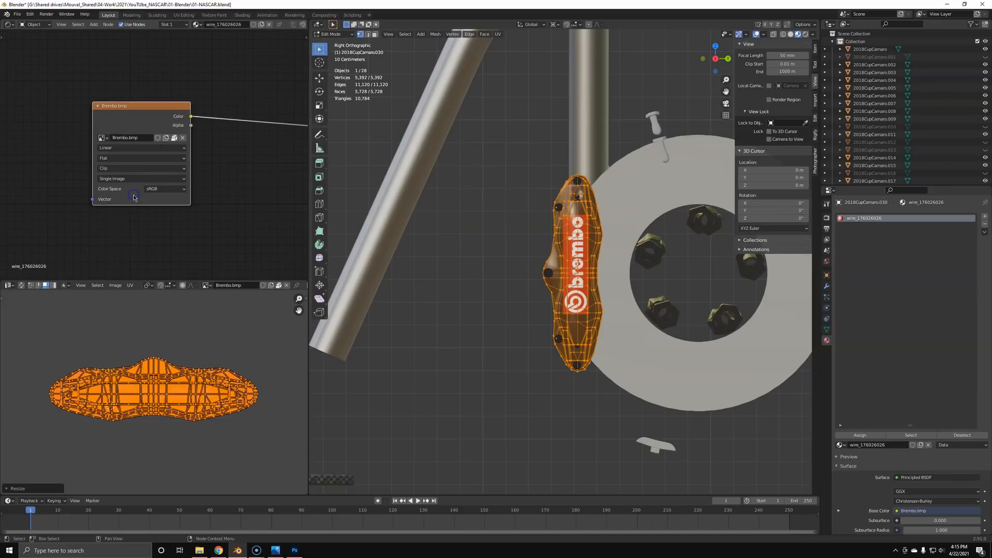
click(150, 167)
click(139, 185)
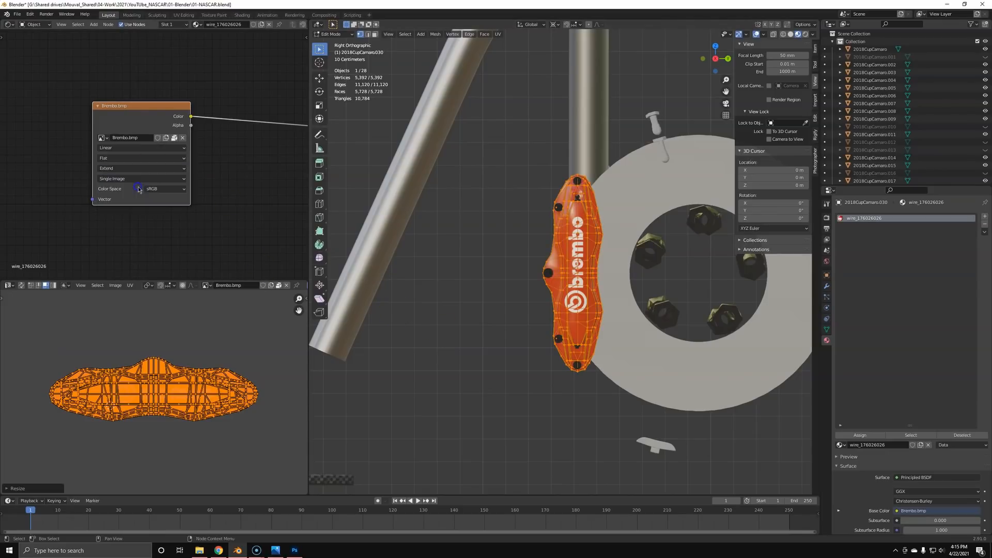
Step: Move the caliper UVs to center the logo on the caliper face, refine them along Y and return to object mode
key(g)
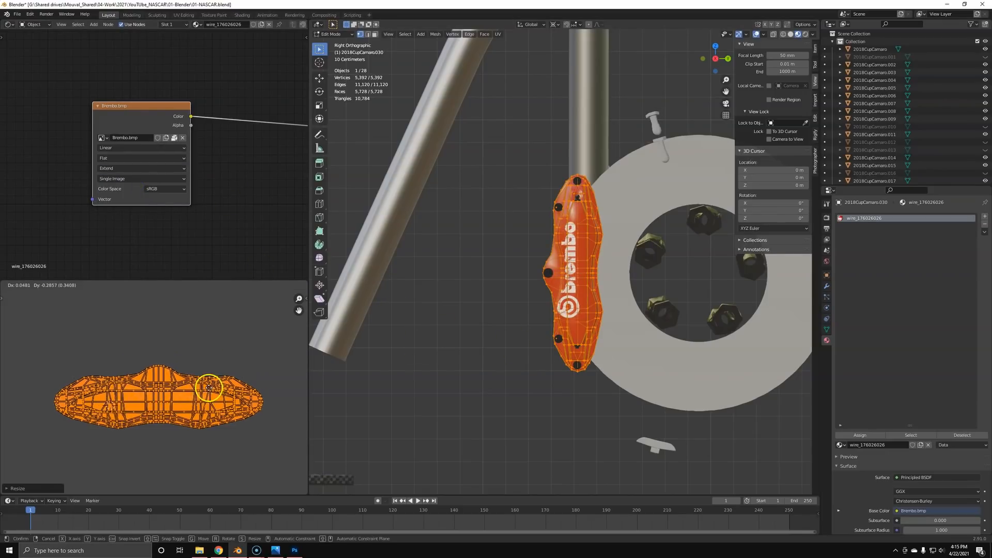
click(213, 378)
key(g)
key(y)
click(216, 383)
key(Tab)
Step: Hide the textured calipers and their black parts, leaving the brake discs in view
key(alt+a)
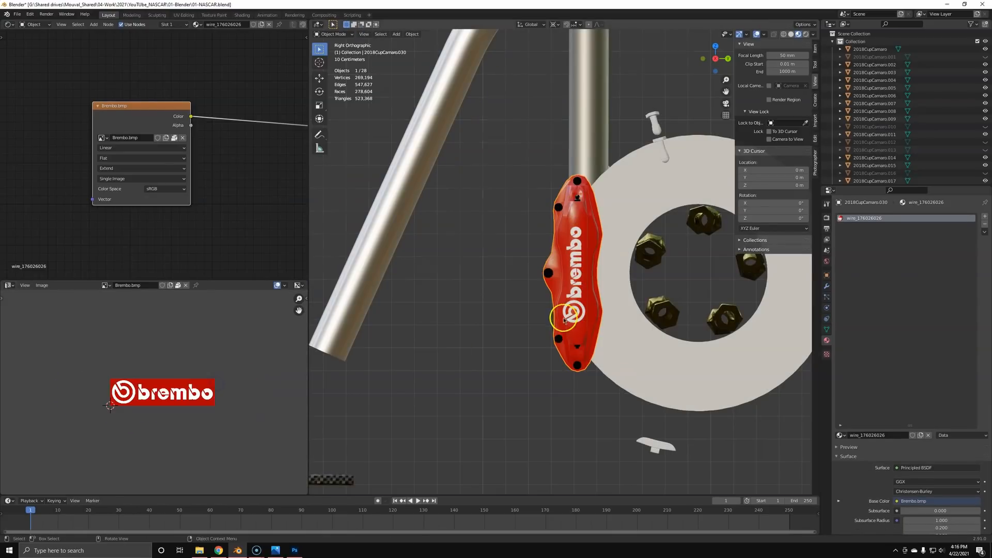
middle_drag(560, 317, 620, 326)
middle_drag(448, 377, 409, 329)
middle_drag(649, 324, 591, 336)
scroll(578, 340, up, 5)
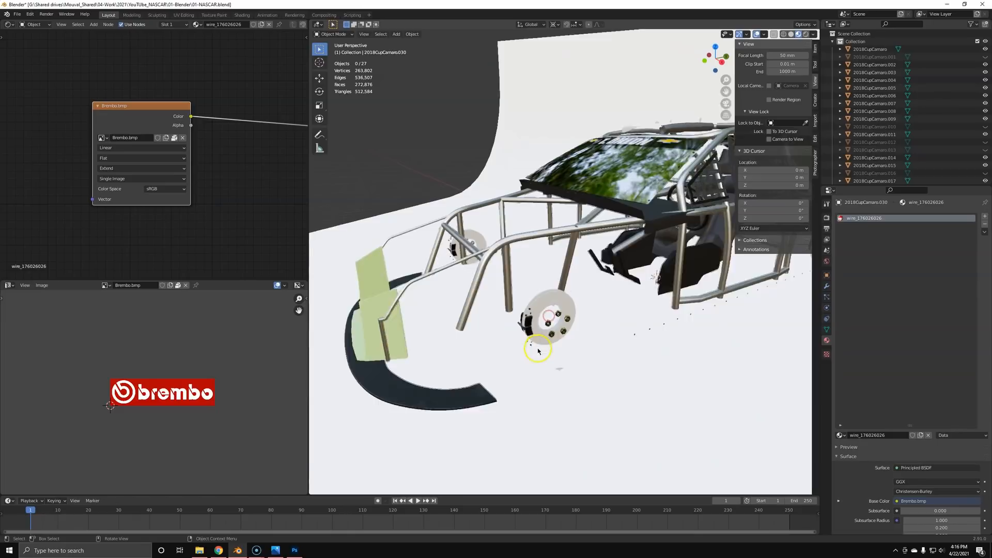
key(Delete)
Step: Select the brake discs object and select all of its geometry in edit mode from the right view
click(518, 345)
middle_drag(517, 344, 516, 288)
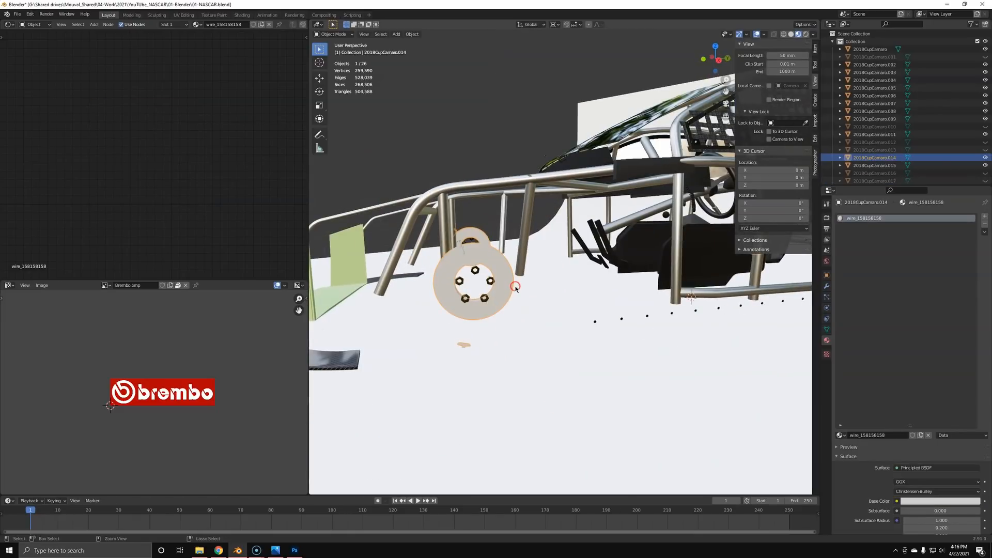
key(KP_1)
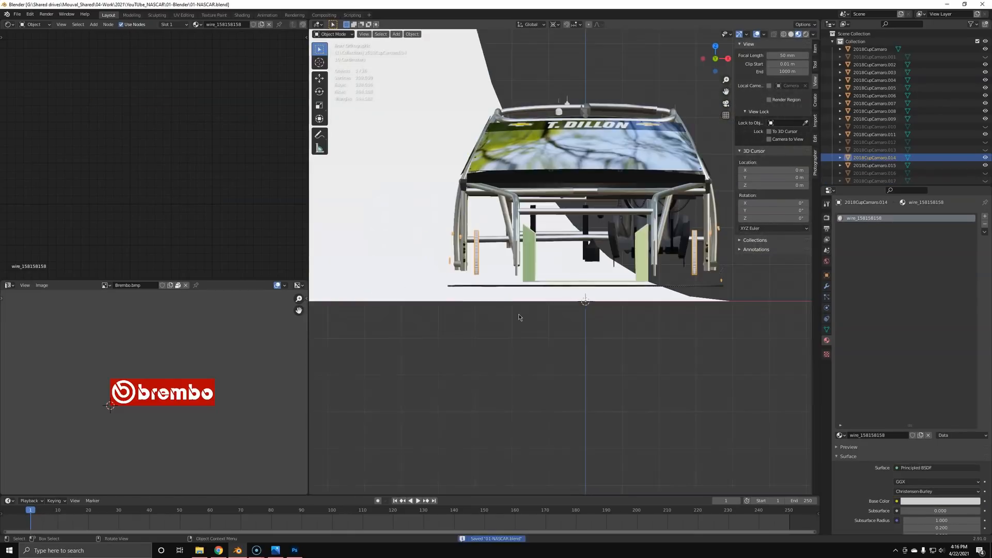
key(KP_3)
scroll(458, 260, up, 3)
shift+middle_drag(432, 244, 604, 278)
scroll(615, 305, up, 4)
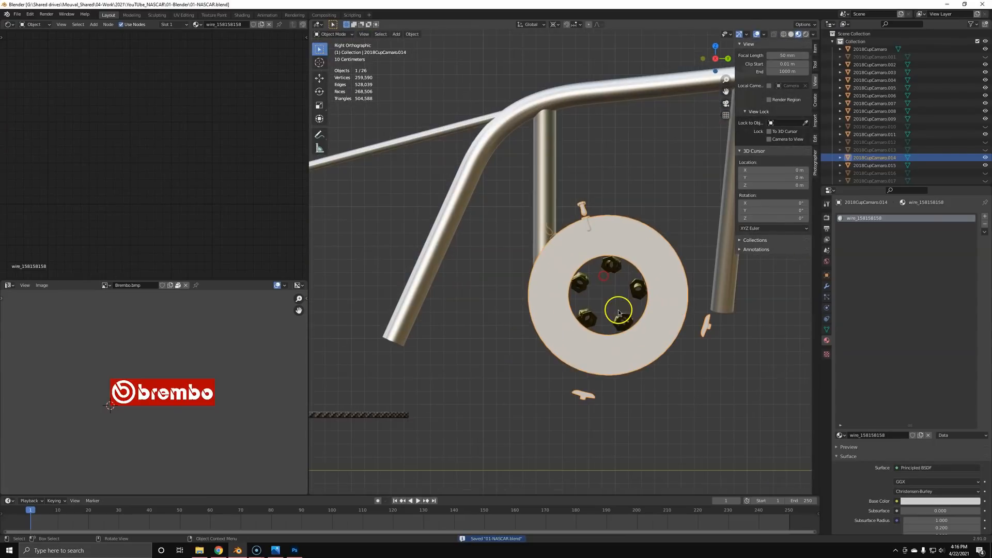
key(Tab)
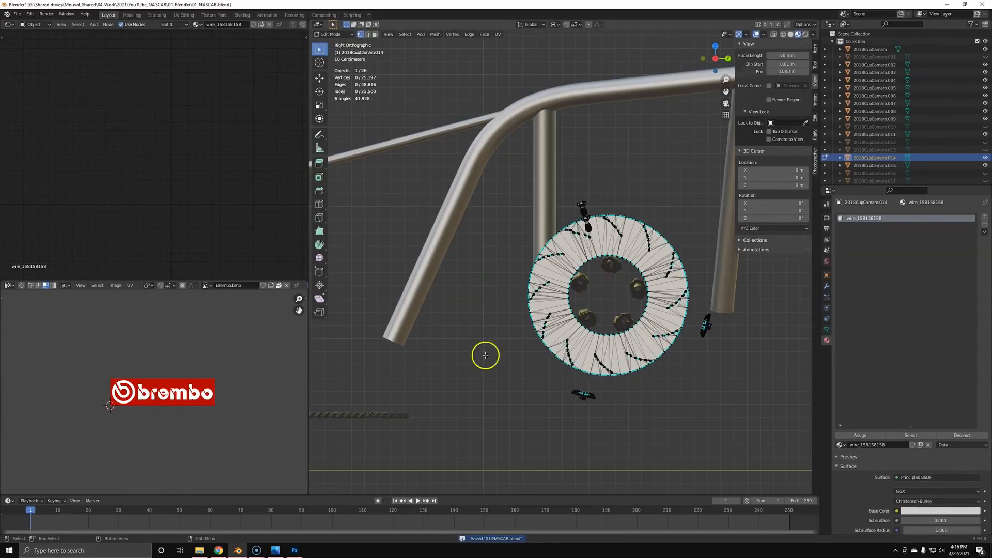
scroll(182, 419, up, 4)
key(a)
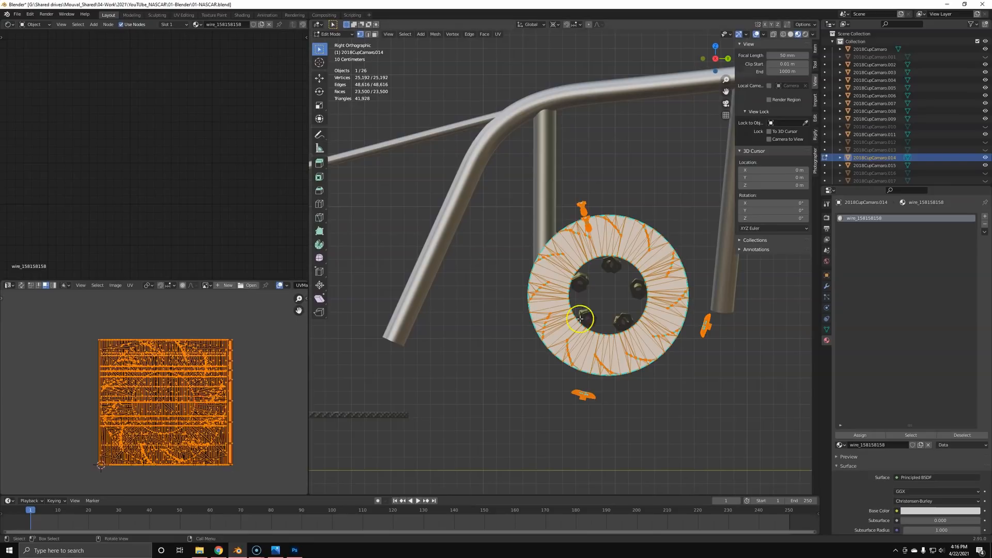
Step: Bring Brushed_Alum.bmp into the brake disc material and connect it to the Base Color
scroll(295, 137, down, 3)
middle_drag(264, 162, 160, 155)
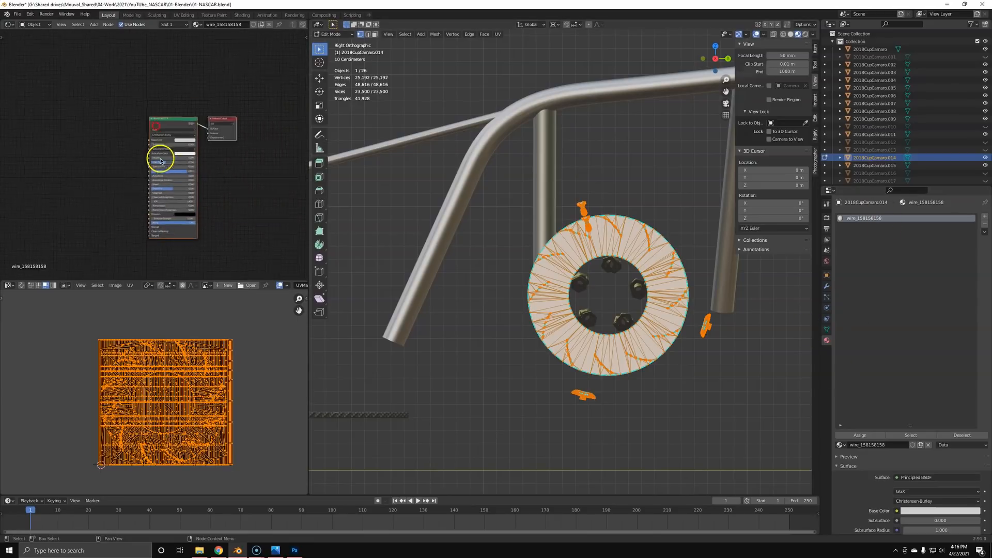
key(alt+Tab)
mouse_move(522, 158)
mouse_down()
mouse_move(532, 156)
mouse_move(103, 174)
mouse_move(45, 158)
mouse_move(111, 159)
mouse_move(148, 134)
mouse_up()
scroll(155, 150, up, 4)
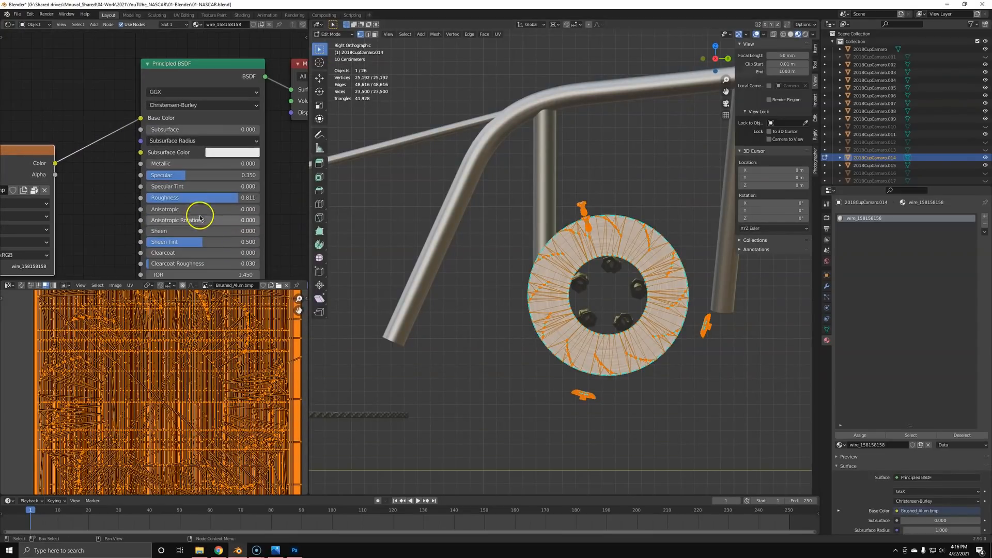
Step: Set the brake disc material's roughness to 0.2, metallic to 1 and specular to 0.5, and return to object mode
click(227, 198)
text(.2)
click(119, 172)
click(178, 164)
text(1)
click(116, 145)
click(179, 176)
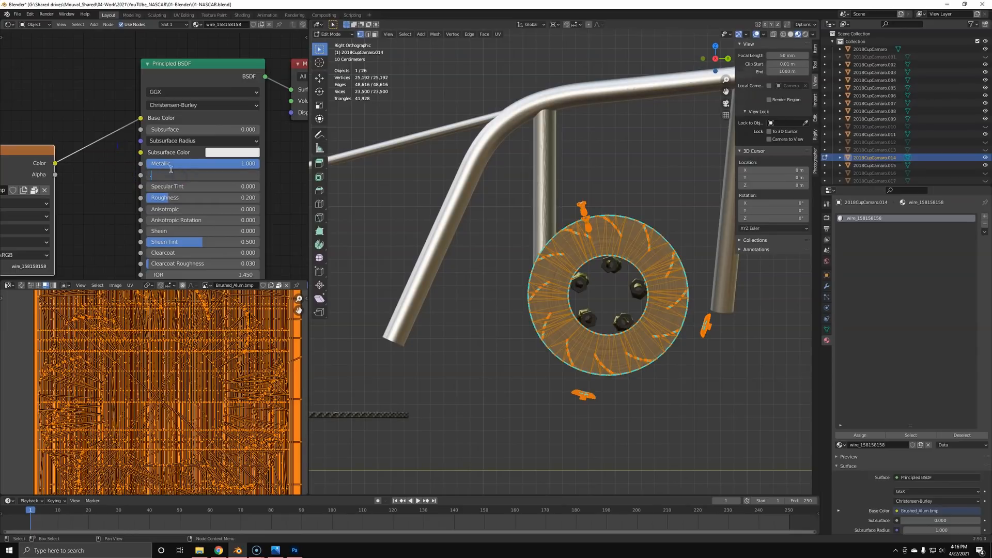
text(.5)
key(Return)
key(Tab)
Step: Make room between the shader nodes and also connect the Brushed_Alum.bmp color output to the shader's Roughness
middle_drag(662, 339, 610, 361)
middle_drag(627, 310, 605, 292)
scroll(117, 218, down, 2)
middle_drag(112, 217, 268, 204)
drag(199, 162, 68, 155)
scroll(69, 154, down, 1)
middle_drag(93, 159, 62, 126)
mouse_move(62, 120)
mouse_down()
mouse_move(200, 160)
mouse_move(235, 151)
mouse_up()
Step: Insert a MixRGB node into the roughness link and feed the brushed aluminum image into its Fac input
key(shift+a)
text(mi)
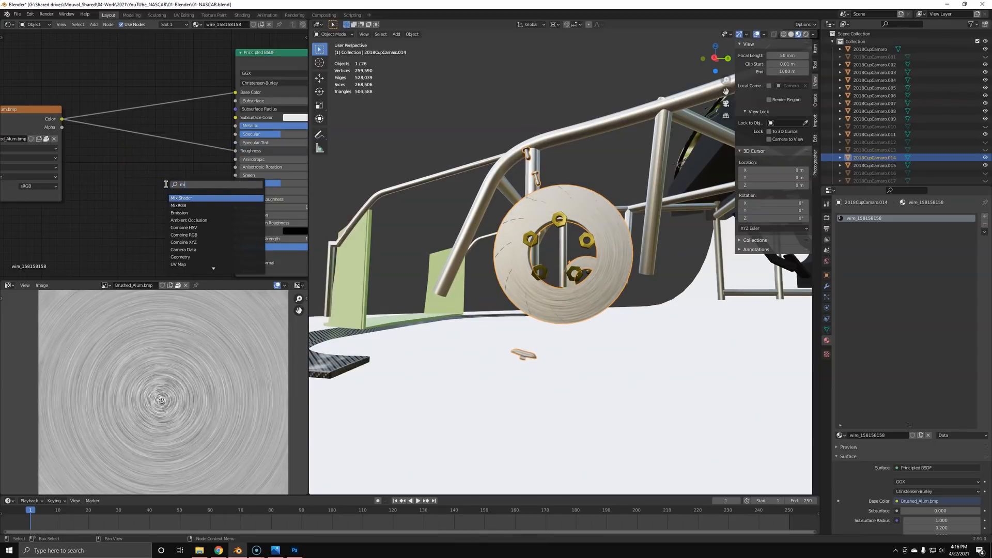
text(x)
click(186, 204)
click(154, 140)
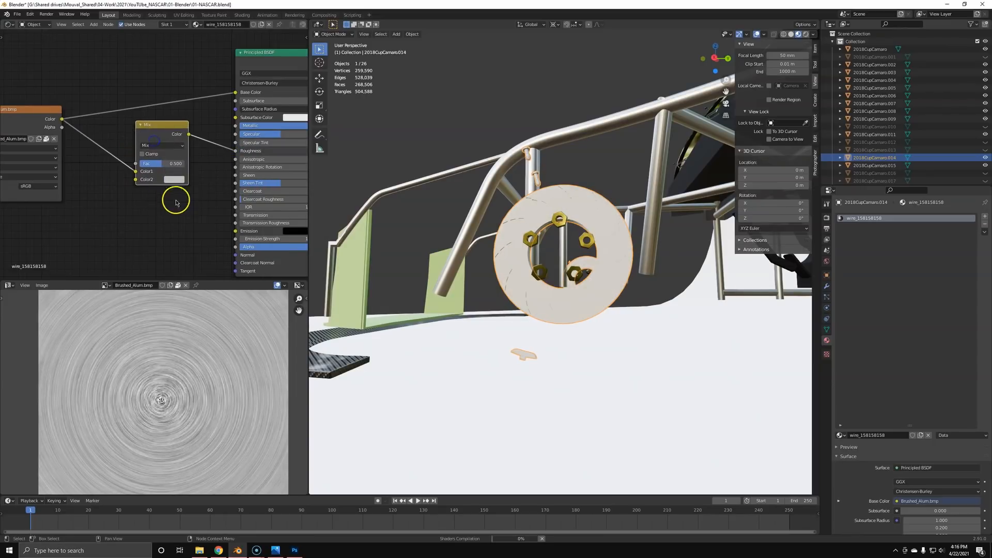
scroll(174, 177, up, 3)
shift+middle_drag(174, 176, 166, 195)
scroll(166, 196, up, 3)
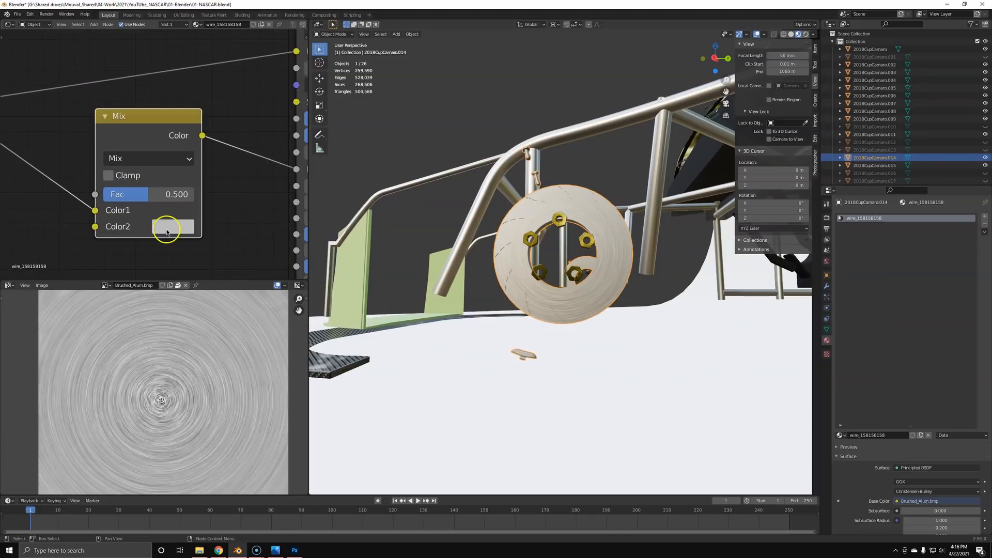
drag(94, 211, 95, 194)
scroll(123, 211, up, 1)
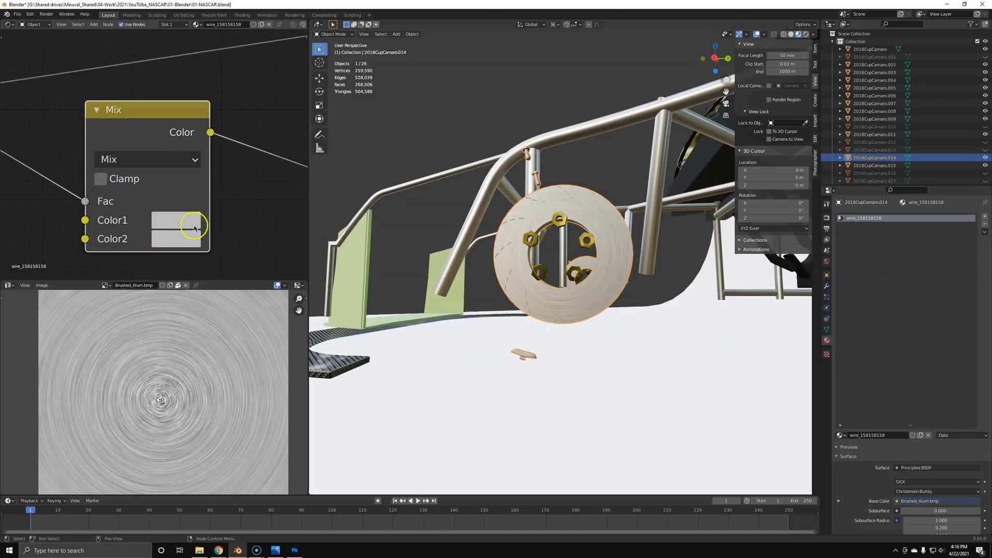
Step: Set the Mix node's Color1 to black and adjust the gray brightness of Color2
scroll(556, 266, up, 4)
scroll(556, 267, up, 3)
click(178, 220)
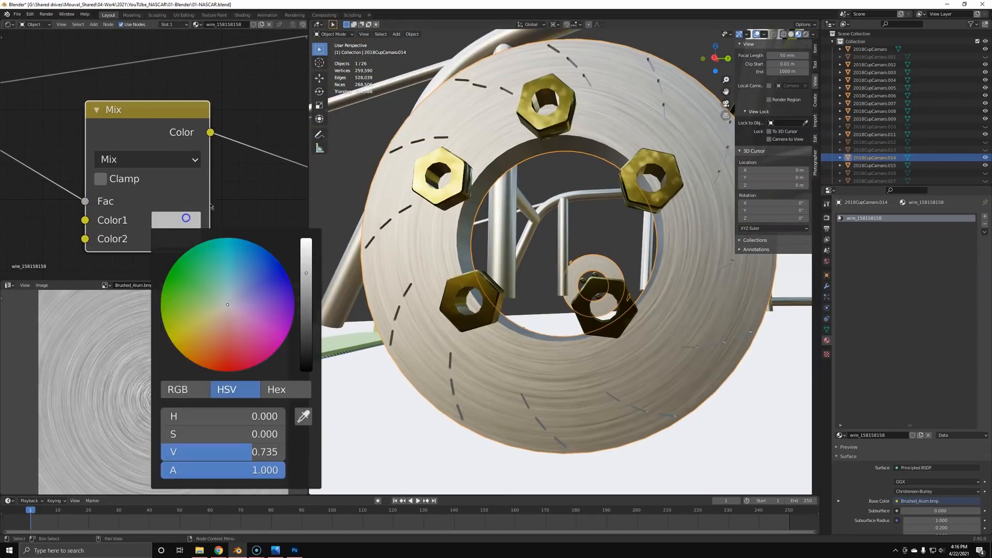
click(201, 242)
drag(309, 325, 307, 370)
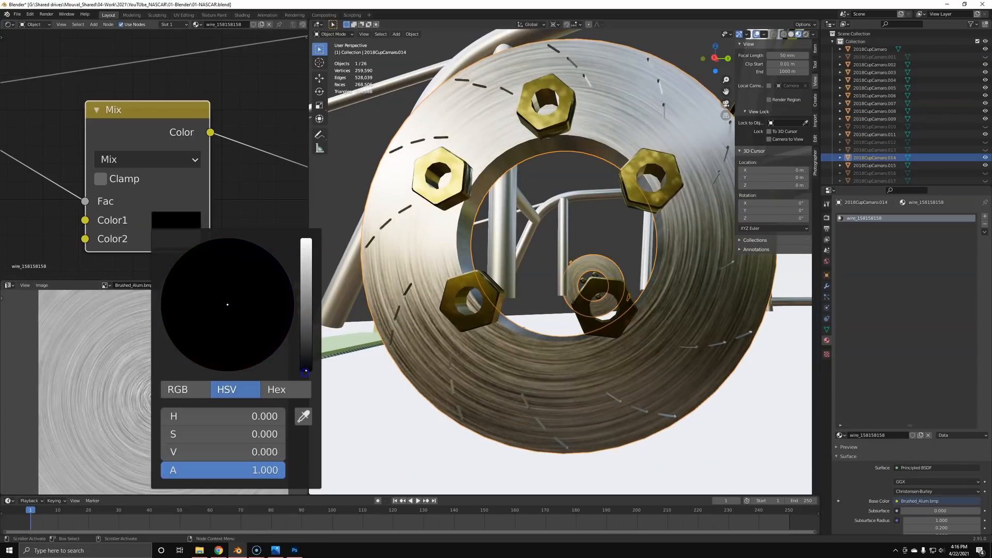
click(192, 242)
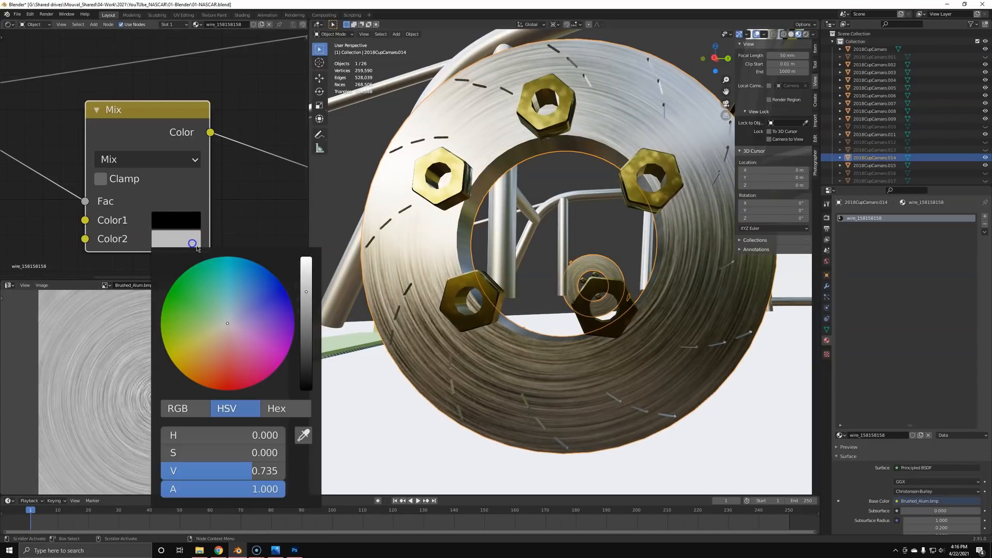
mouse_move(310, 284)
mouse_down()
mouse_move(307, 261)
mouse_move(306, 294)
mouse_up()
Step: Deselect everything, check the brushed discs up close, and hide the brake discs and the tubular chassis frame
scroll(545, 314, down, 8)
key(a)
key(a)
middle_drag(547, 284, 563, 305)
scroll(543, 340, up, 6)
scroll(562, 321, down, 6)
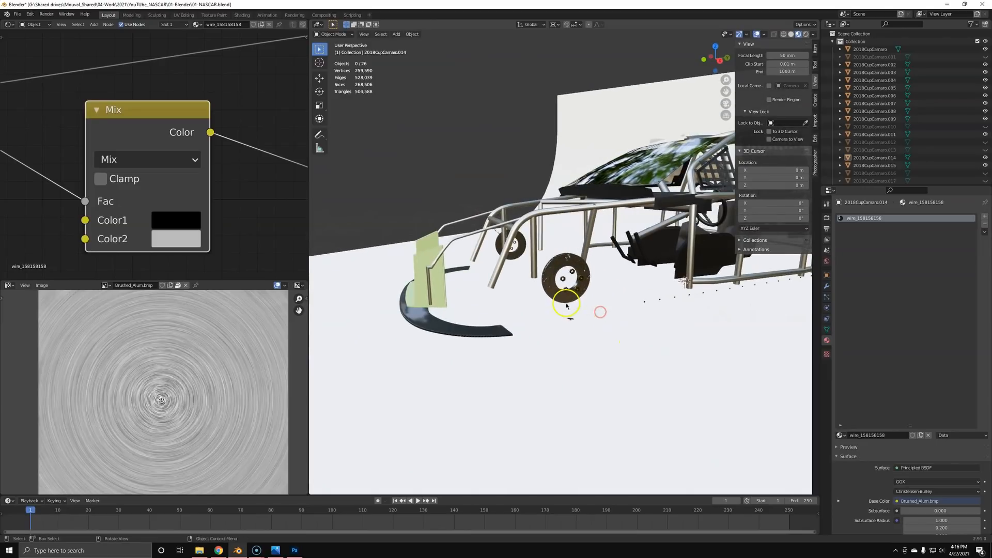
click(567, 301)
key(h)
click(511, 231)
key(h)
Step: Change the pale green front panels' surface shader to Diffuse BSDF with a black color
middle_drag(441, 286, 510, 310)
click(445, 311)
scroll(904, 455, down, 3)
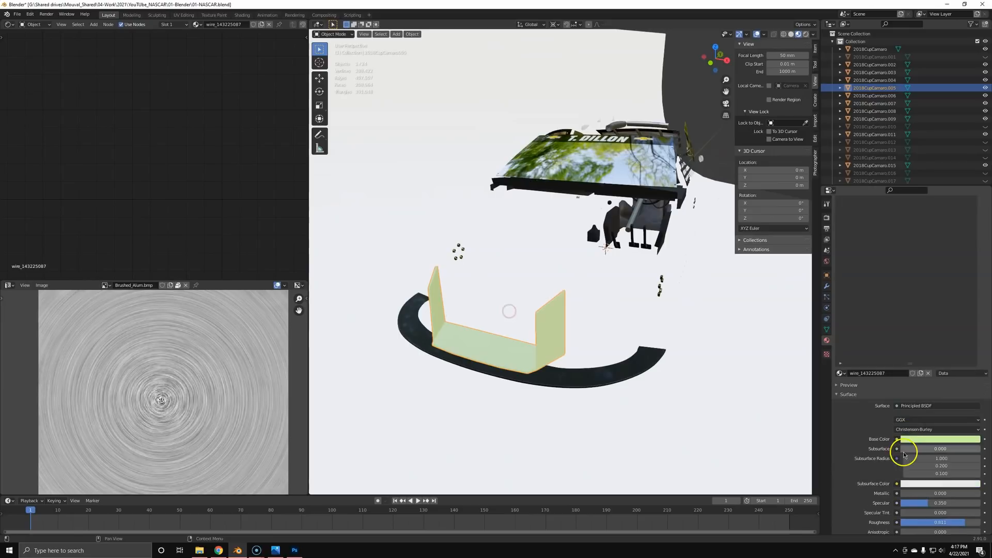
click(924, 403)
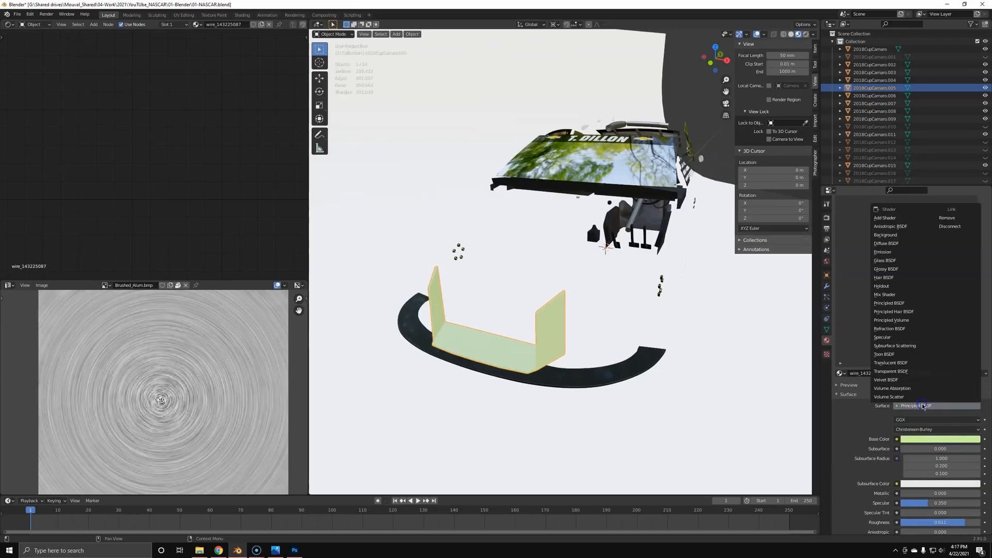
click(921, 406)
click(922, 448)
drag(975, 388, 977, 467)
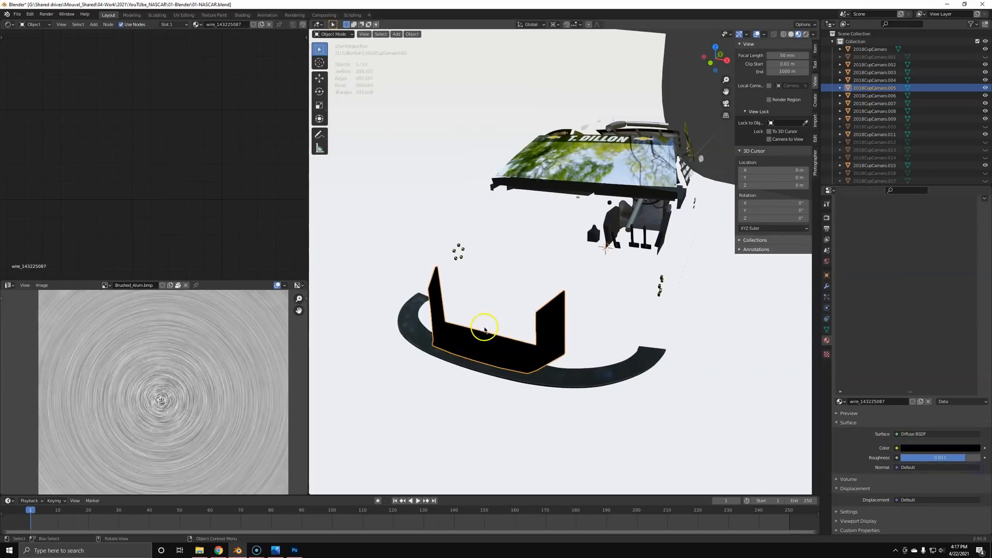
Step: Hide the black front panels, the carbon splitter and the wheel nuts
key(h)
middle_drag(516, 327, 550, 368)
click(549, 368)
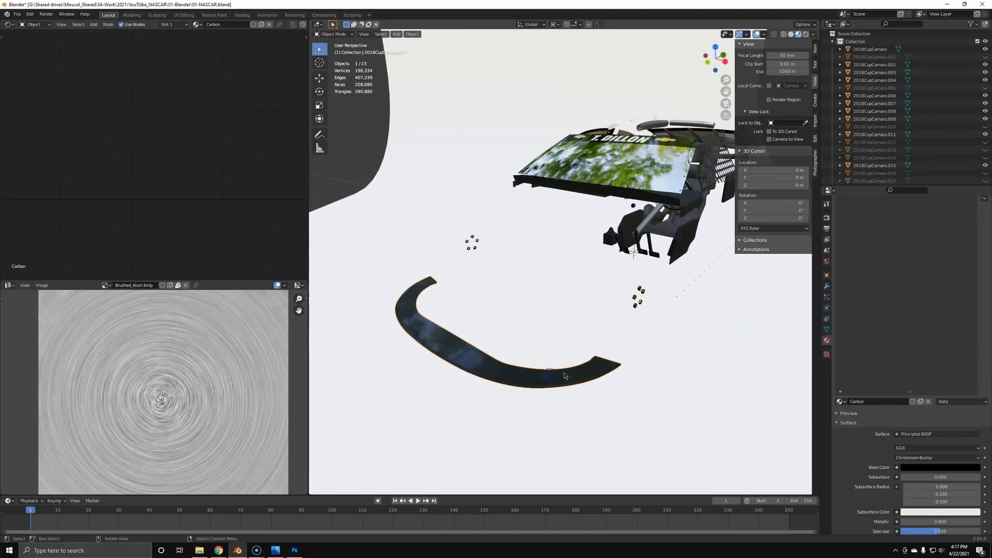
key(h)
click(634, 309)
key(h)
Step: Hide the finished body and interior parts around the windshield and cockpit one by one
middle_drag(636, 295, 543, 338)
click(626, 327)
scroll(627, 327, up, 6)
key(h)
scroll(597, 297, down, 6)
click(569, 301)
key(h)
click(646, 284)
key(h)
shift+middle_drag(610, 266, 554, 339)
click(612, 281)
key(h)
shift+middle_drag(736, 301, 579, 300)
click(578, 301)
key(h)
Step: Hide the long glass strip, its neighboring trim and the black window frame
middle_drag(647, 321, 527, 372)
click(527, 363)
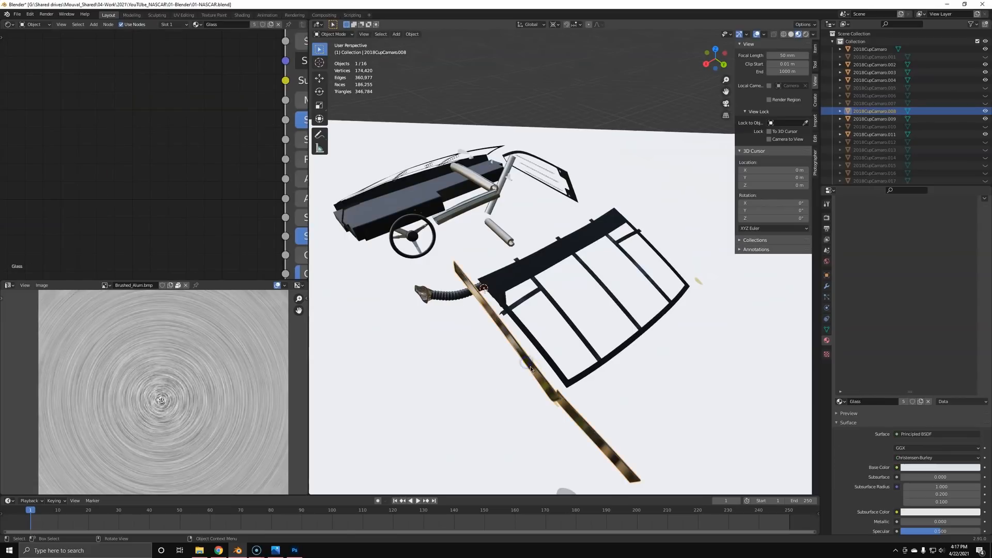
key(h)
click(553, 397)
key(h)
click(541, 291)
middle_drag(518, 265, 626, 242)
key(h)
Step: Open the object containing the metal tubes and steering column in edit mode with wireframe shading
click(561, 289)
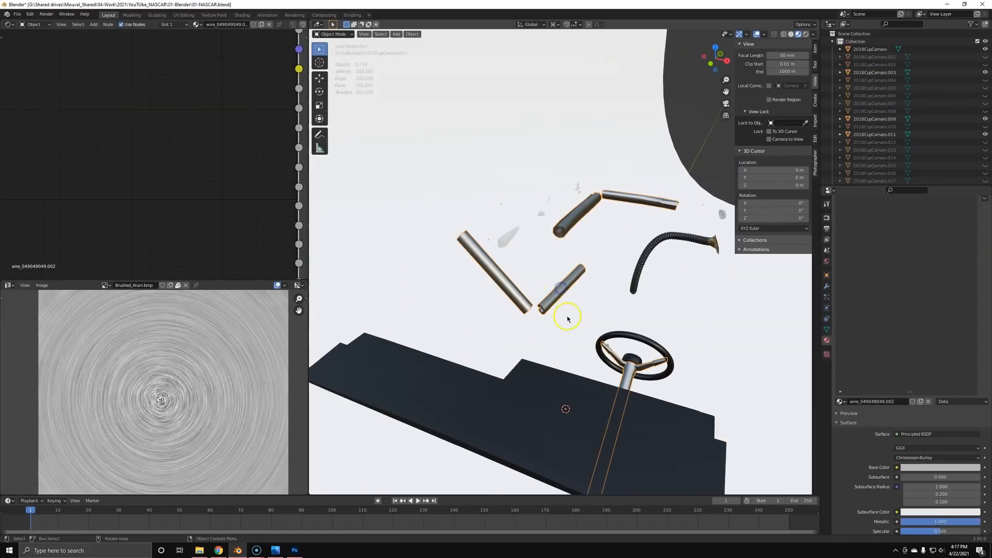
middle_drag(560, 297, 553, 297)
key(Tab)
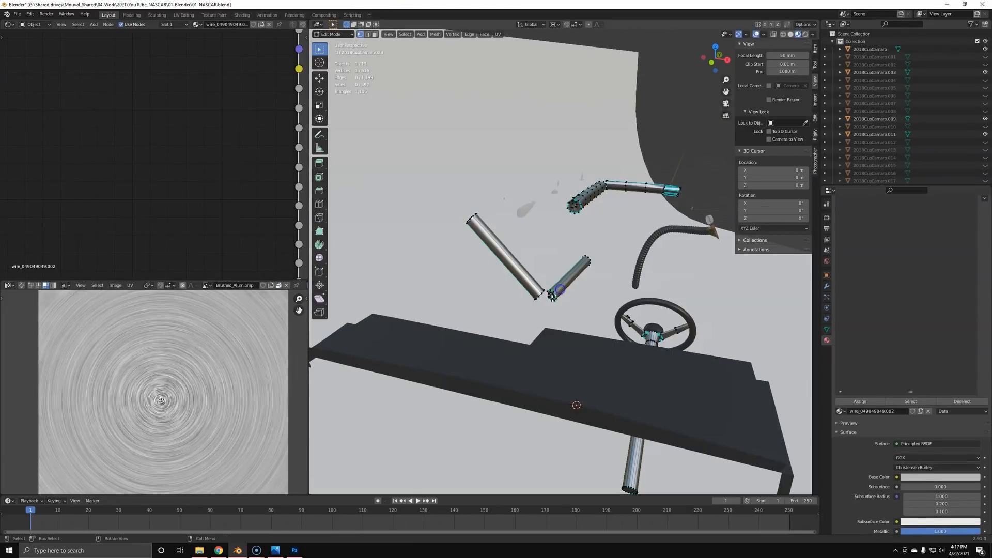
key(shift+z)
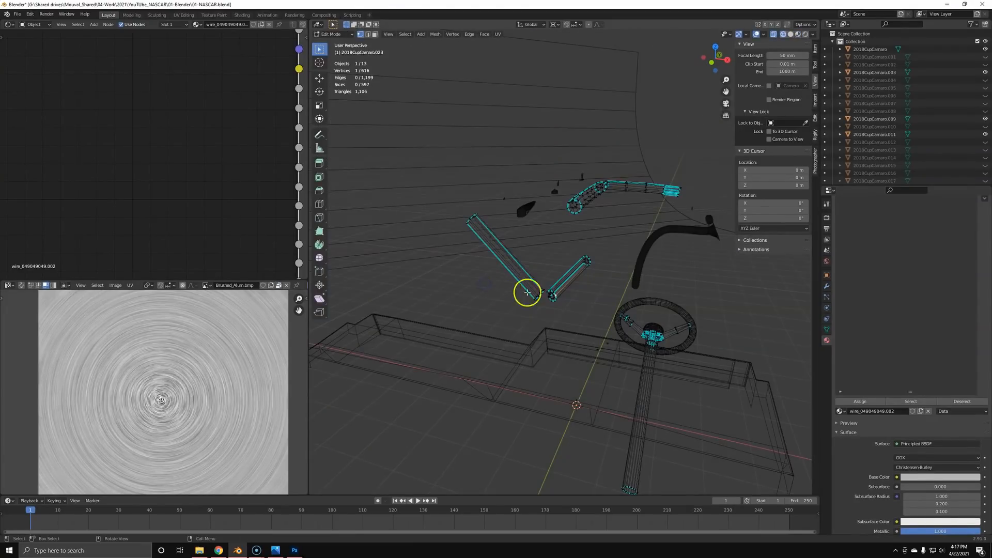
key(Tab)
middle_drag(550, 296, 587, 262)
key(Tab)
click(521, 299)
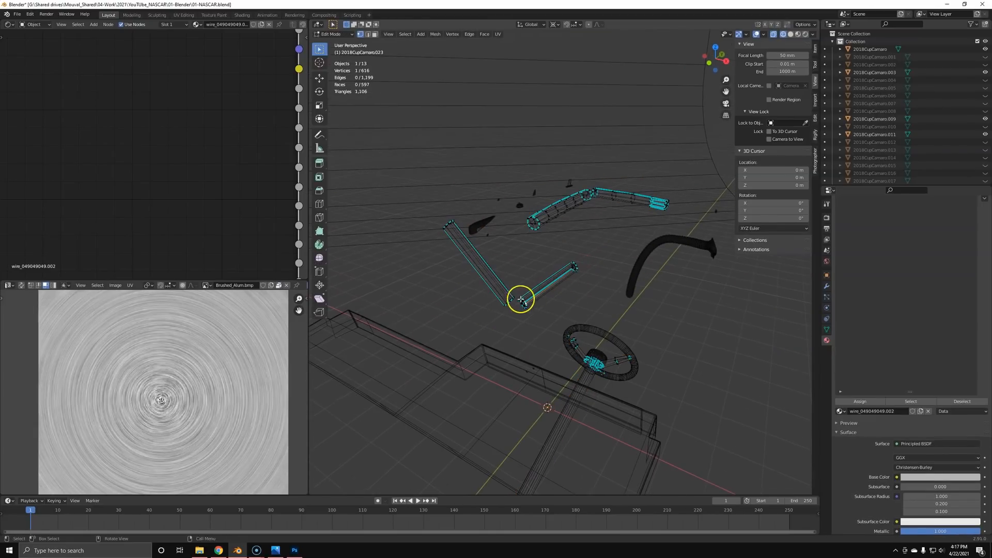
Step: Select the four loose tubes, separate them into their own object and return to object mode
drag(417, 176, 613, 307)
shift+drag(492, 152, 703, 242)
key(p)
click(615, 294)
key(Tab)
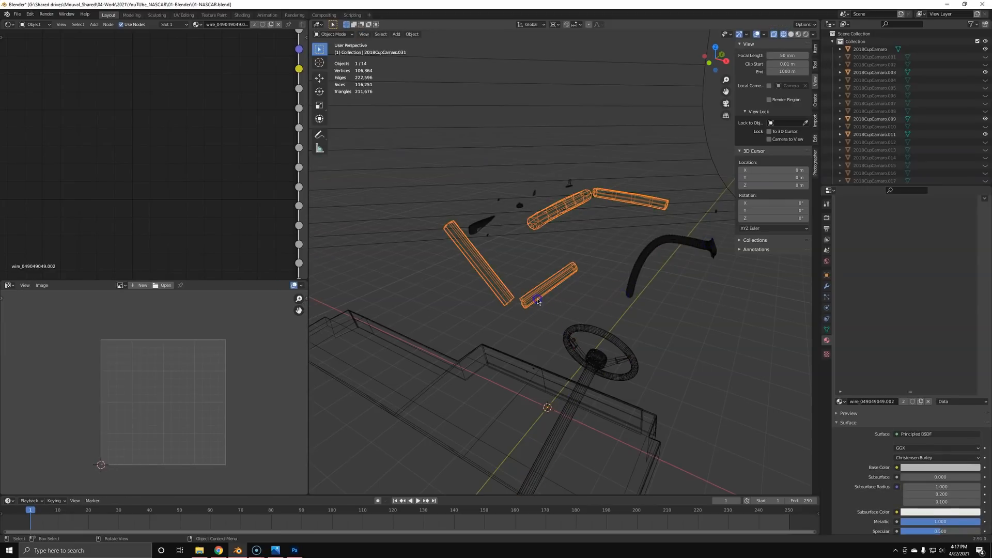
Step: Give the separated tubes their own material copy with metallic 0 and roughness 0.9
scroll(924, 413, down, 6)
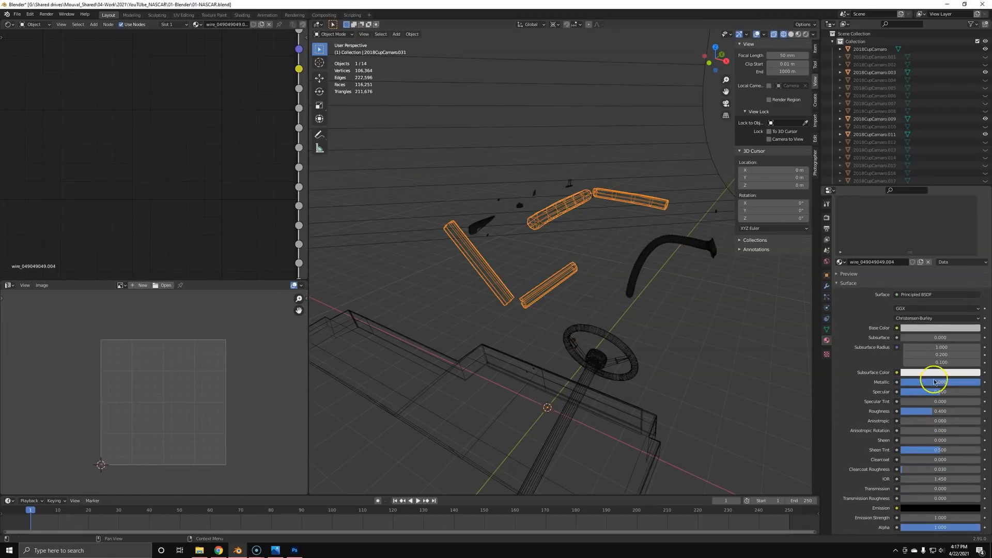
drag(947, 381, 902, 381)
click(940, 411)
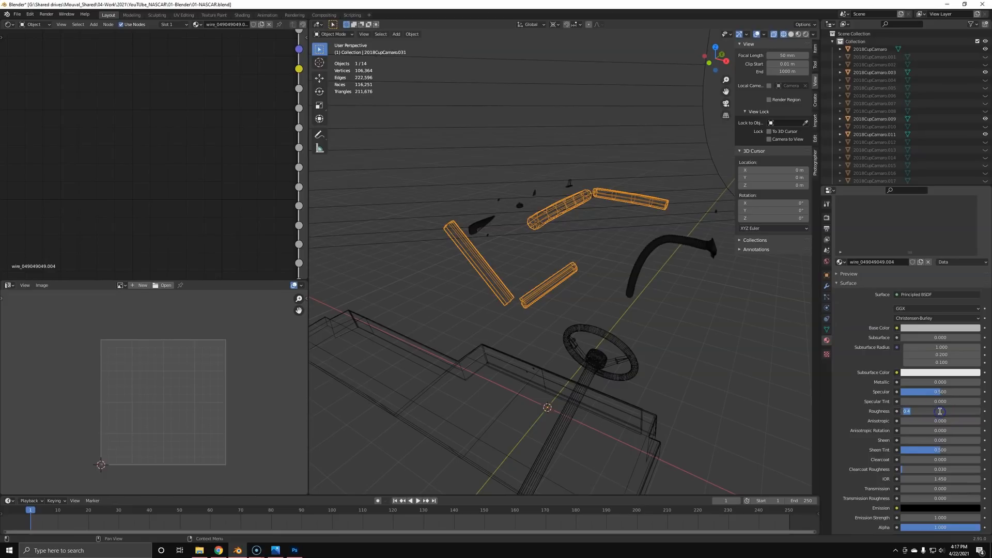
text(.9)
key(Return)
Step: Switch the viewport to Material Preview and darken the tubes' base color
key(z)
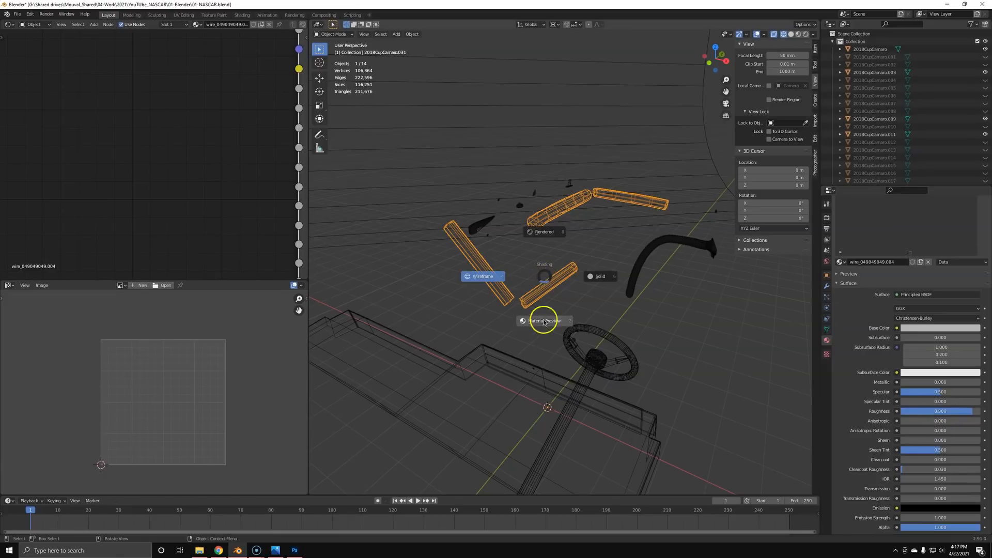
click(540, 324)
middle_drag(540, 324, 542, 300)
click(950, 329)
drag(974, 236, 974, 252)
Step: Hide the tubes, the corrugated hose and the hose's end fitting
key(Delete)
click(639, 274)
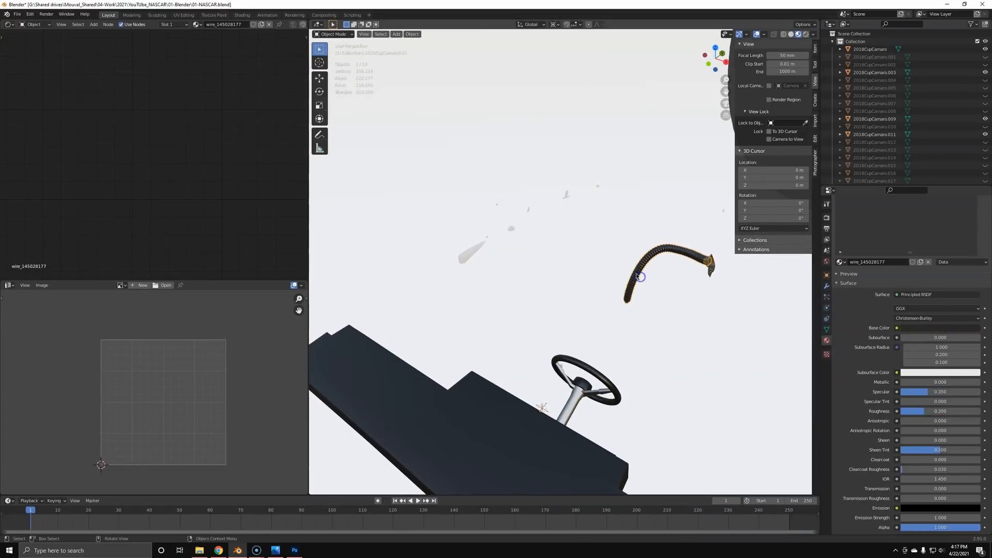
key(Delete)
click(710, 267)
Step: Set the small white parts' material to specular 0.5, roughness 0.2 and a near-black base color, and hide them
click(466, 252)
middle_drag(466, 252, 543, 306)
click(932, 391)
click(933, 411)
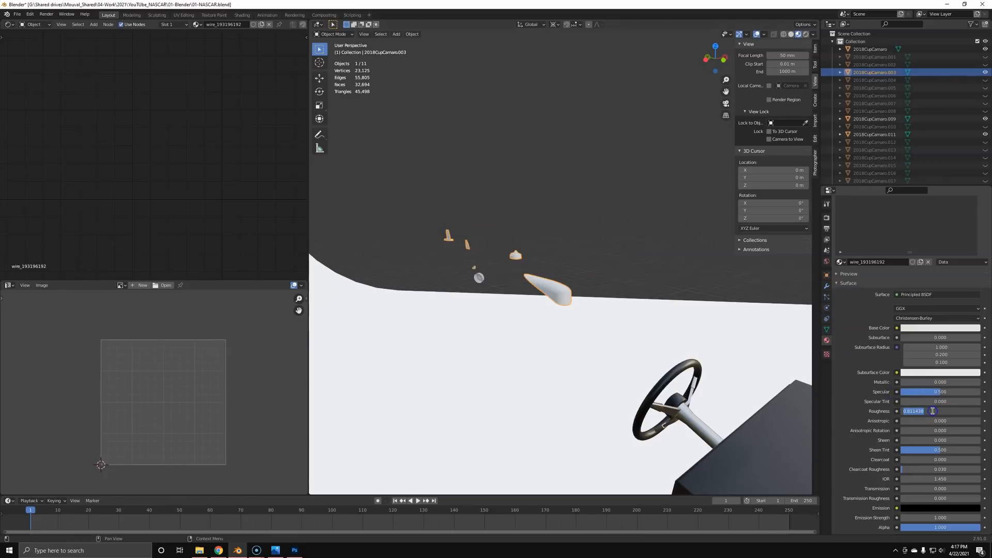
click(961, 327)
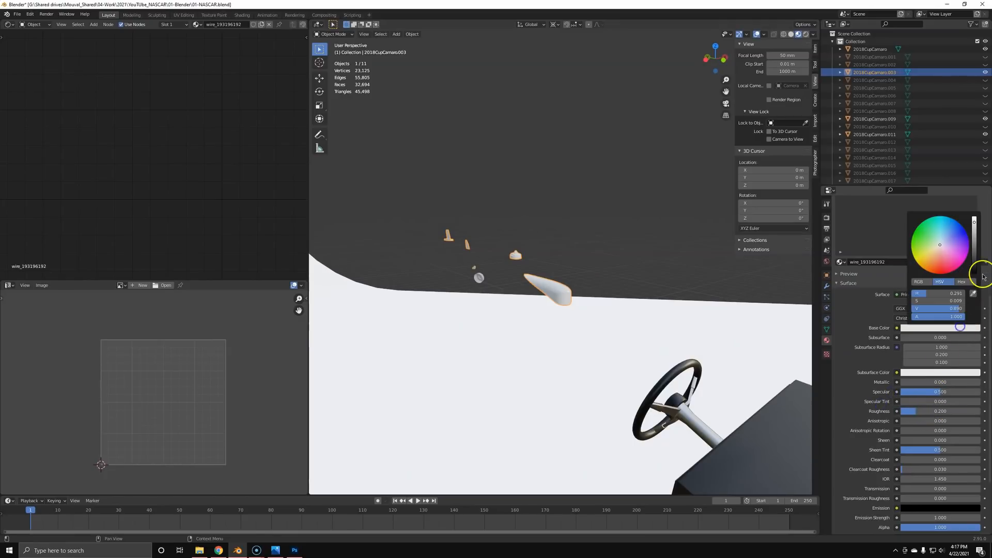
drag(974, 272, 975, 279)
key(h)
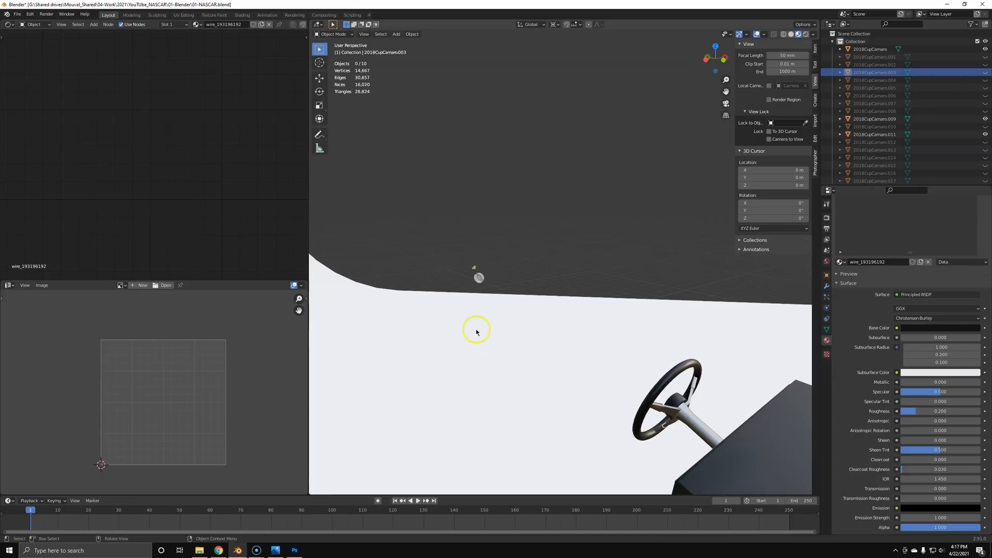
Step: Switch to the reference photo in Photos, examine the small parts around the car's rear quarter, and return to Blender
middle_drag(480, 278, 556, 376)
click(594, 407)
key(alt+Tab)
key(alt+Tab)
key(alt+Tab)
key(alt+Tab)
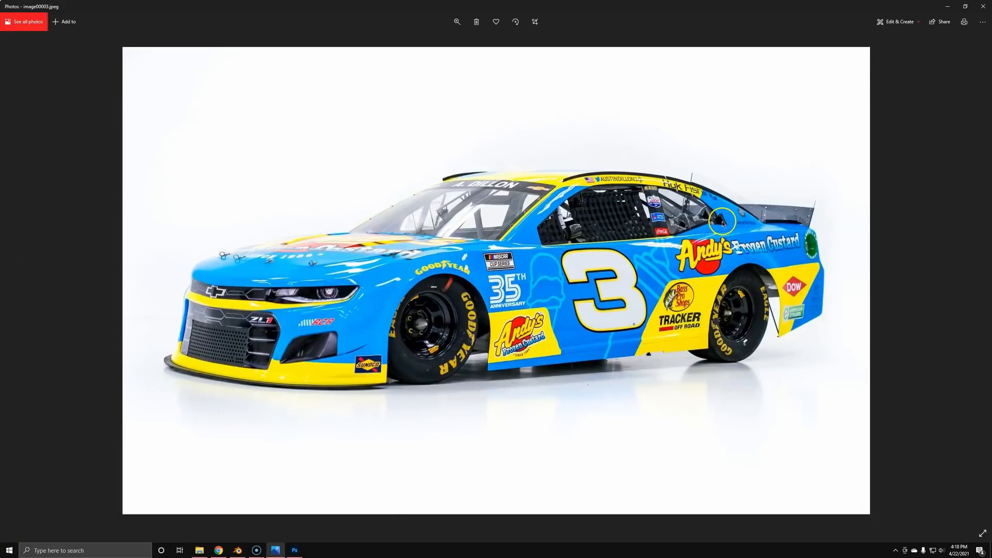
key(alt+Tab)
Step: Select the small scattered parts together with the round cap and join them into one object
click(542, 329)
mouse_move(568, 296)
middle_down()
mouse_move(584, 302)
mouse_move(577, 303)
middle_up()
shift+click(474, 239)
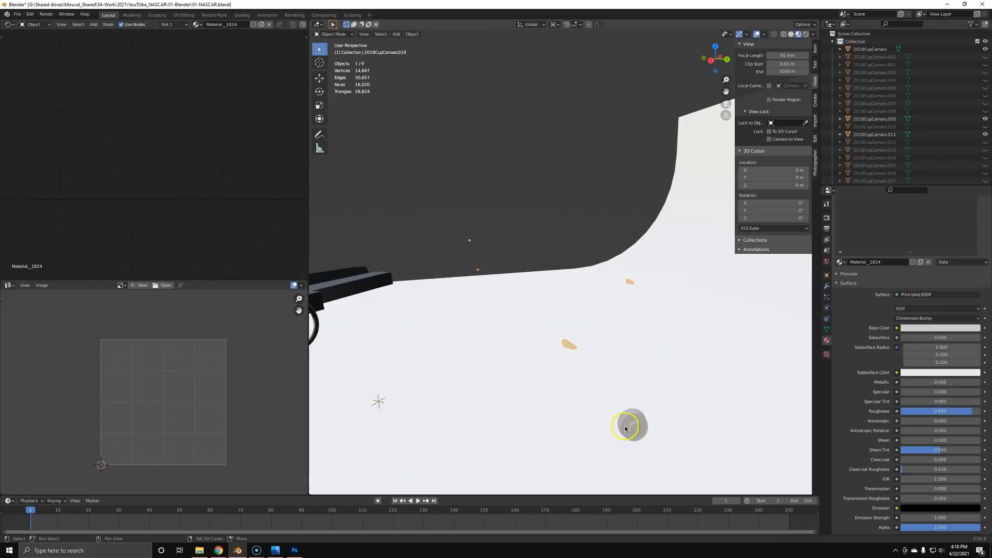
shift+click(627, 429)
key(ctrl+j)
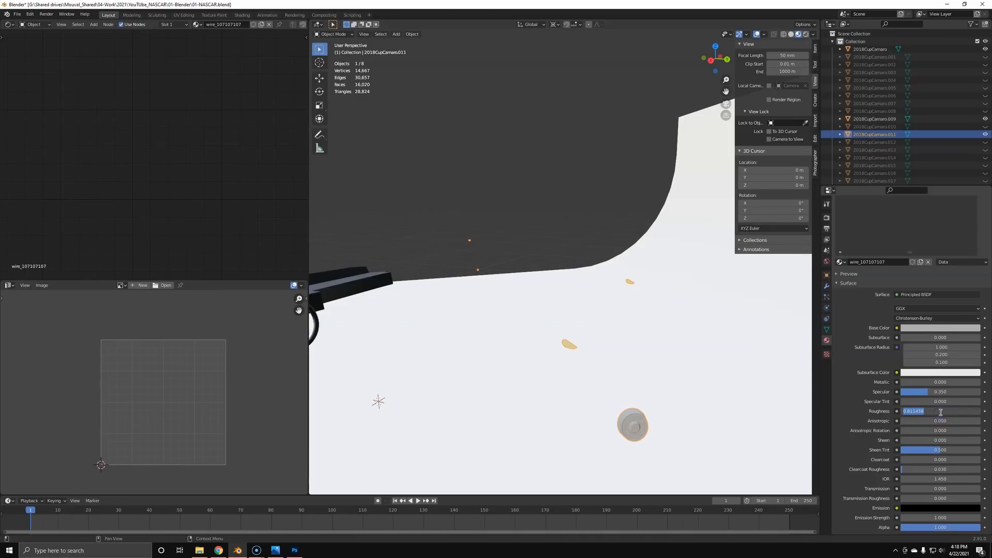
Step: Set the joined parts' material to metallic 1 and roughness 0.2
key(Return)
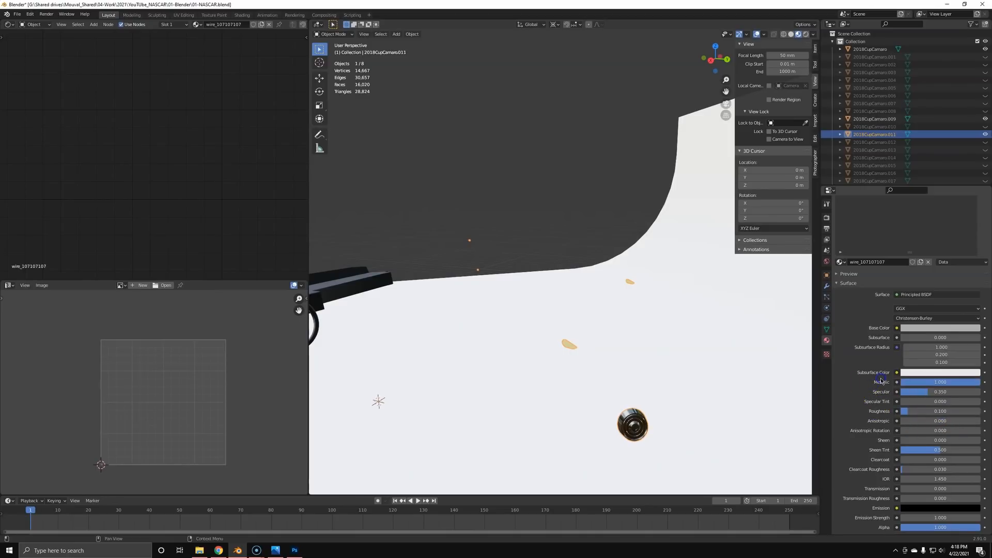
key(Return)
scroll(582, 348, down, 5)
middle_drag(582, 347, 591, 341)
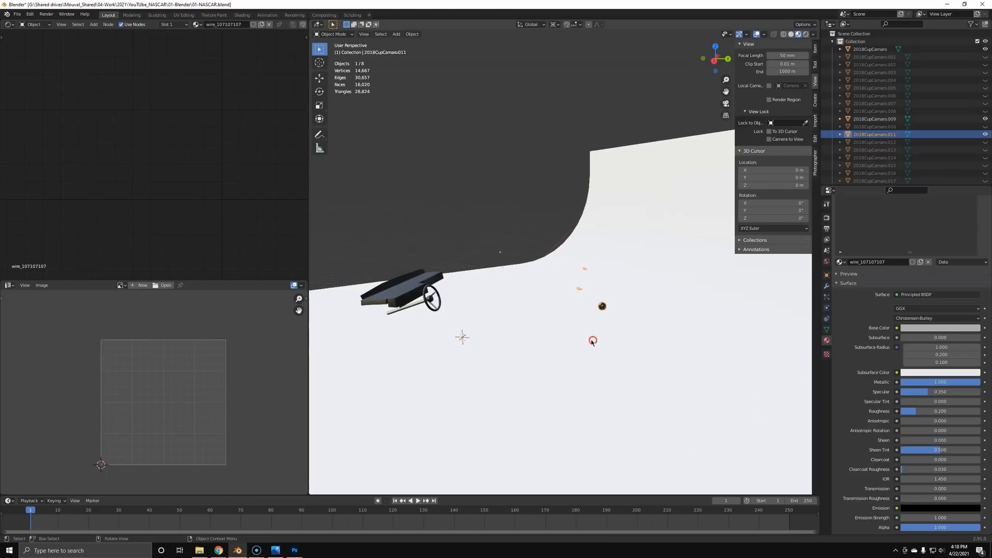
Step: Hide the dashboard, the steering wheel and the steering column
click(392, 293)
key(h)
click(427, 298)
key(h)
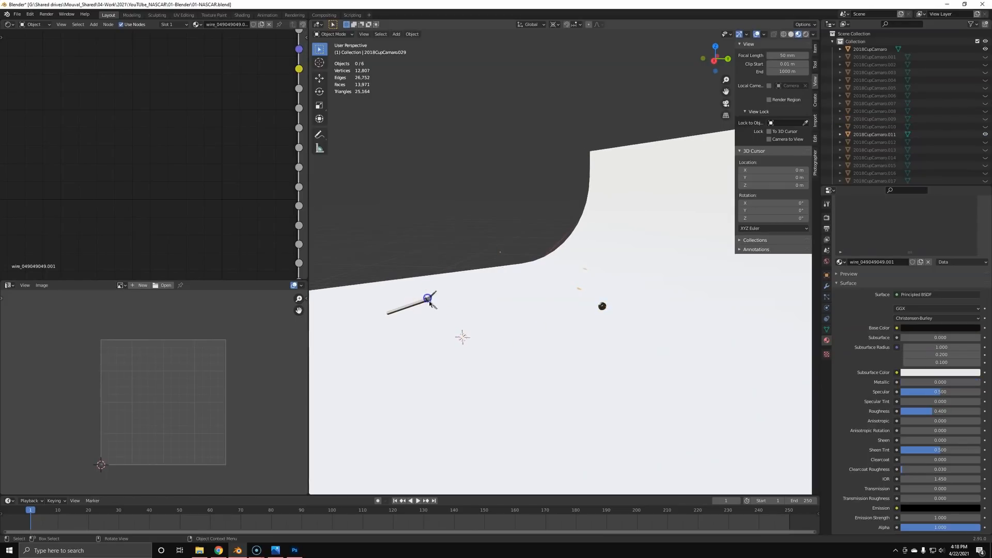
click(419, 305)
key(h)
Step: Remove the extra material slot from the joined small parts, keeping wire_107107107
click(603, 306)
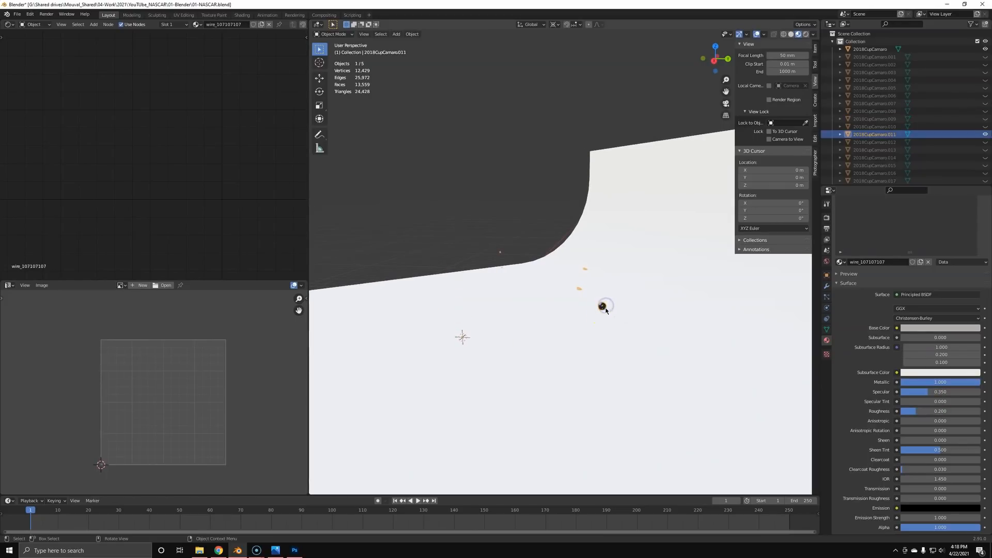
scroll(858, 219, up, 8)
click(863, 224)
click(985, 222)
click(985, 221)
scroll(623, 346, up, 3)
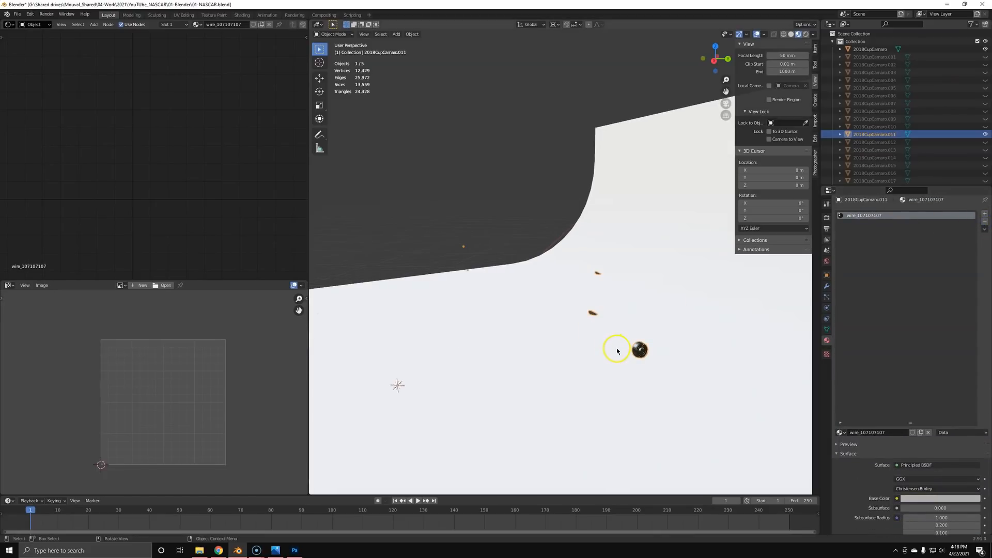
Step: Unhide all parts of the car, inspect the round cap in place and deselect everything
key(alt+h)
click(637, 354)
middle_drag(636, 354, 557, 328)
scroll(570, 364, up, 5)
click(561, 395)
scroll(562, 395, down, 3)
key(a)
key(a)
Step: View the complete textured car through the scene camera
scroll(558, 346, down, 5)
scroll(563, 324, down, 3)
scroll(521, 305, up, 2)
scroll(521, 305, up, 4)
key(KP_0)
scroll(556, 328, up, 2)
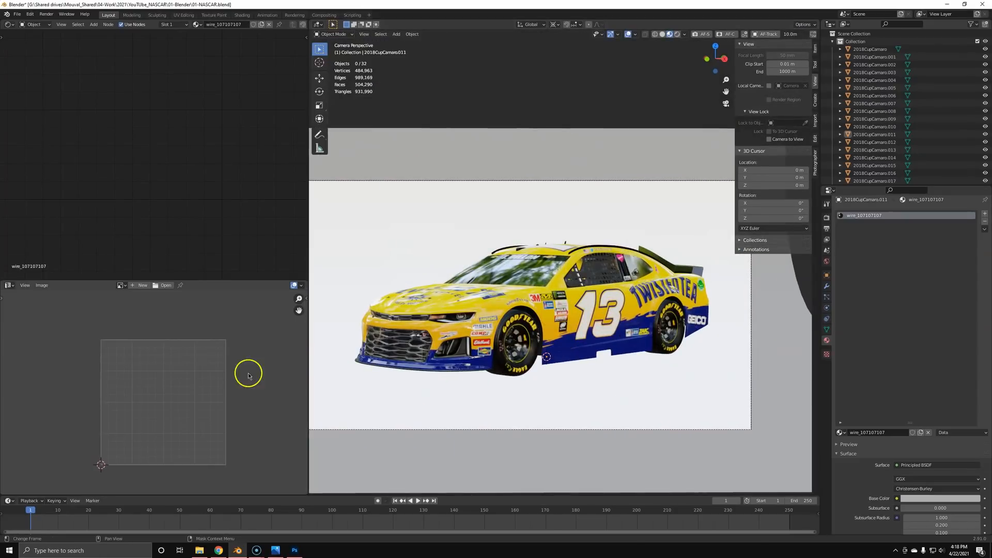
Step: Enlarge the 3D viewport, hide its sidebar and centre the camera frame in it
drag(307, 362, 237, 364)
scroll(364, 372, down, 1)
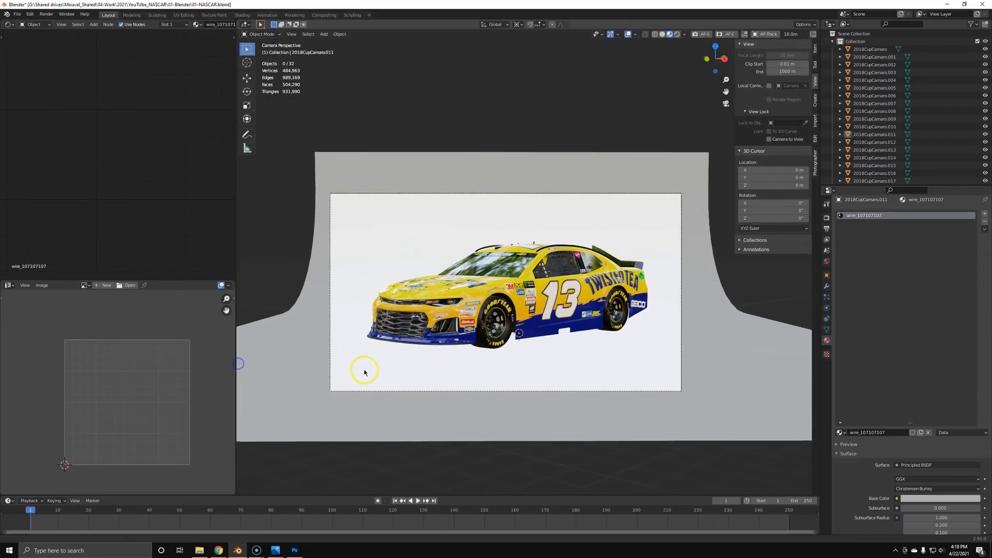
shift+middle_drag(365, 372, 410, 376)
scroll(496, 380, up, 1)
shift+middle_drag(539, 353, 531, 357)
key(n)
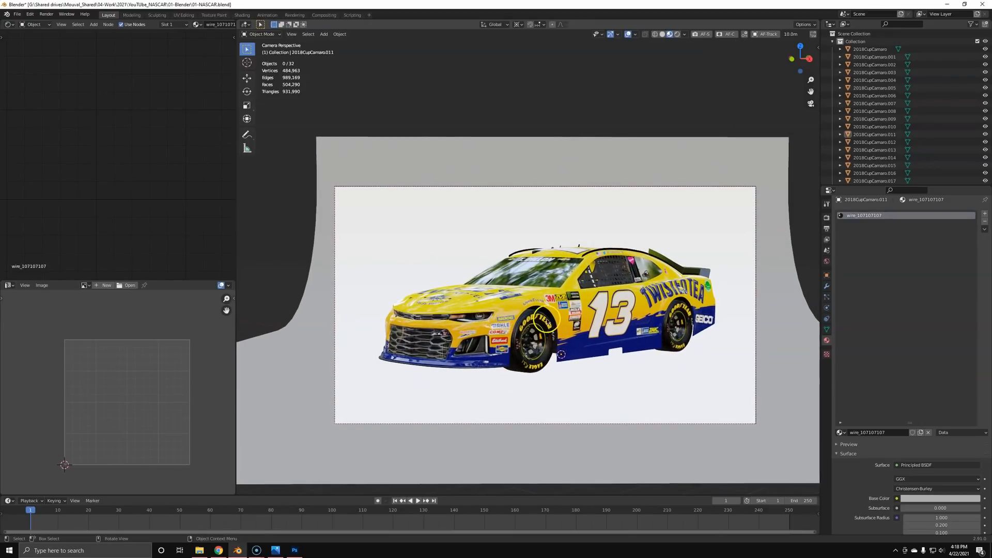
shift+middle_drag(539, 309, 522, 303)
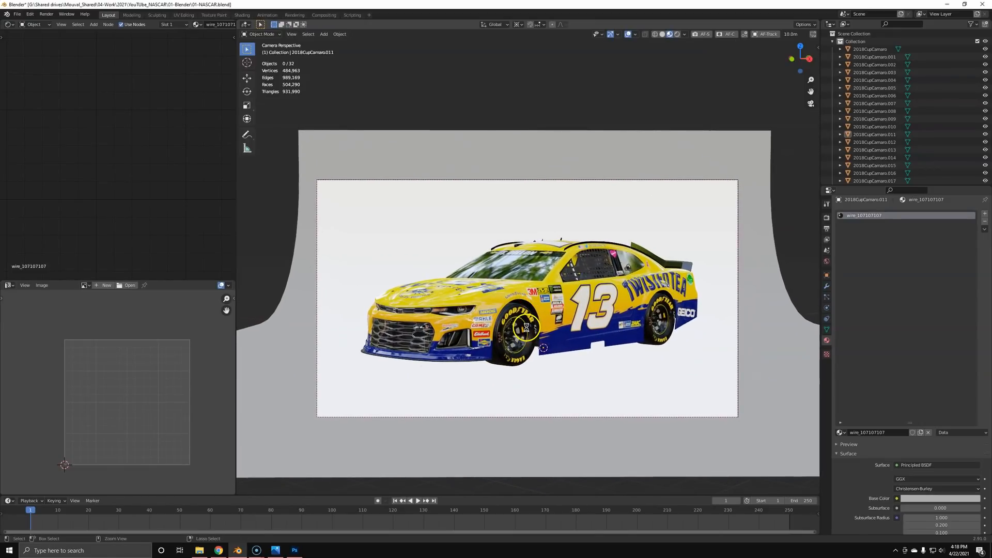
Step: Save the file and show the car in rendered shading
key(ctrl+s)
key(z)
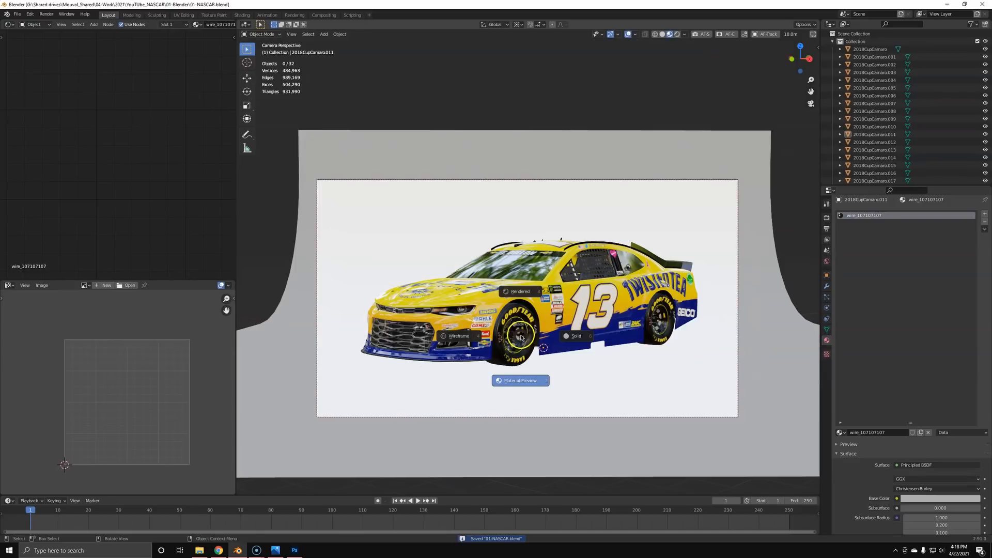
click(519, 289)
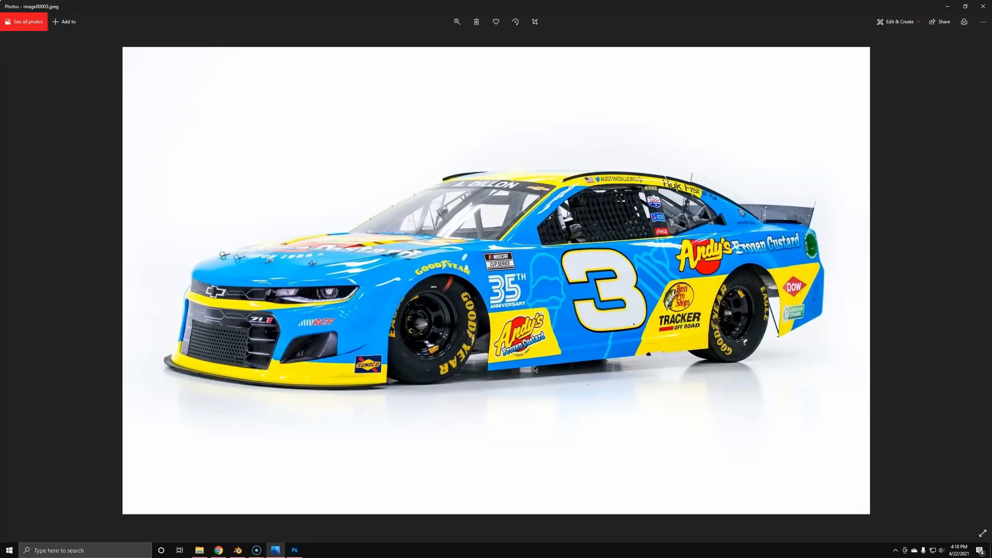
Step: Compare the reference images image00003.jpeg and MonsterStudio.png, then switch back to Blender
click(985, 245)
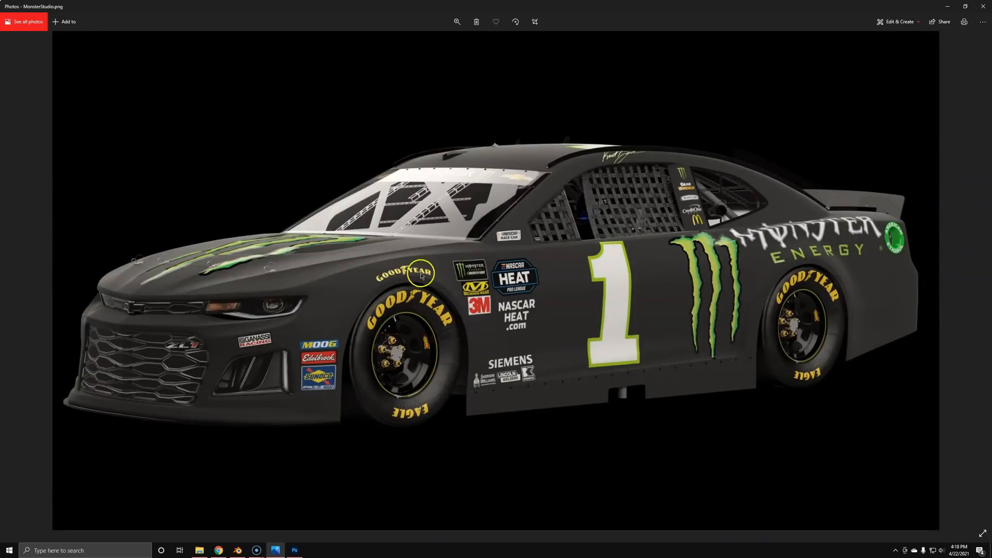
click(23, 280)
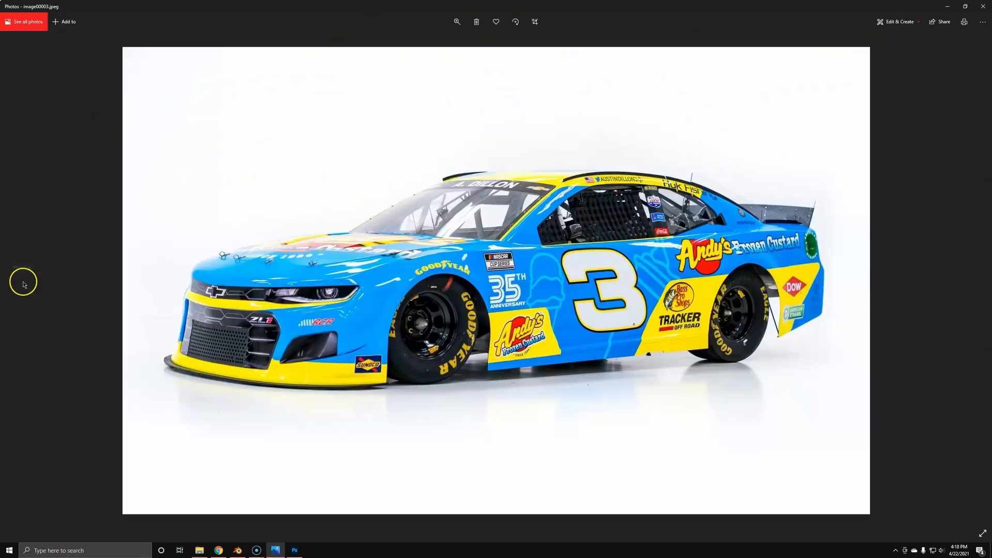
key(alt+Tab)
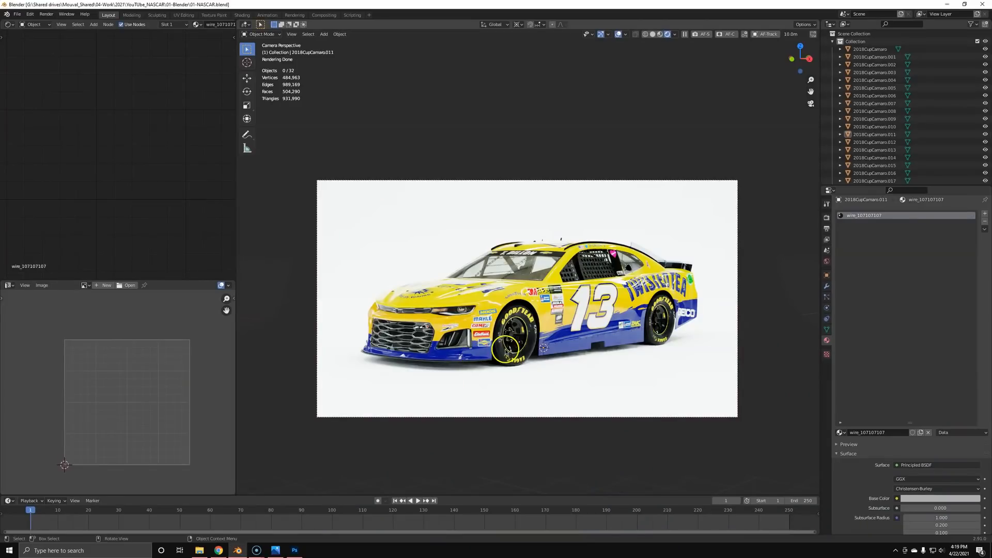
Step: Switch the viewport to solid shading and check the front wheels in the reference photo image00003.jpeg again
key(z)
click(582, 325)
middle_drag(582, 324, 549, 337)
mouse_move(483, 385)
ctrl+middle_down()
mouse_move(463, 376)
mouse_move(524, 307)
ctrl+middle_up()
key(alt+Tab)
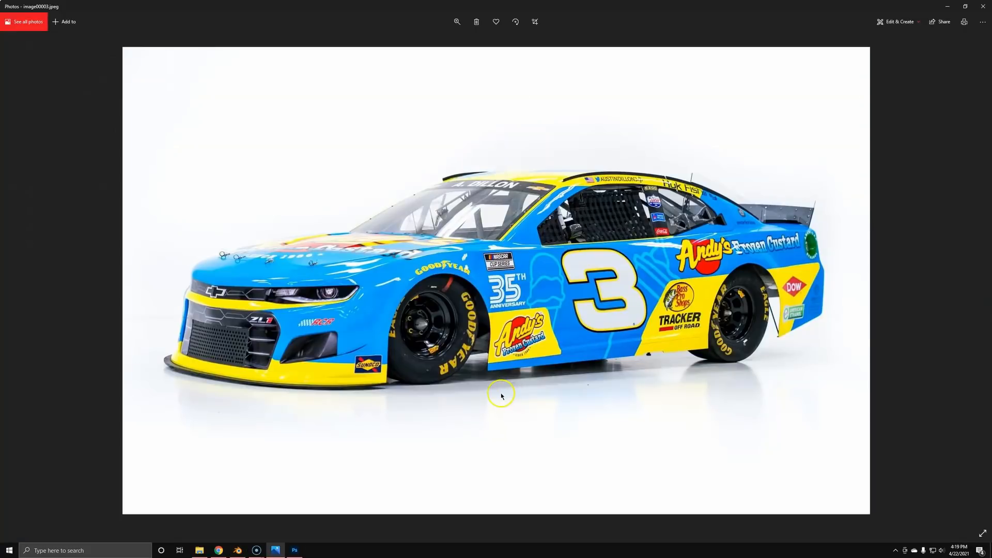
key(alt+Tab)
Step: Hide the car body, the other parts covering the front wheels and the backdrop plane
scroll(465, 361, down, 4)
middle_drag(459, 385, 573, 317)
click(514, 325)
shift+middle_drag(582, 380, 529, 295)
key(h)
click(501, 259)
key(h)
click(591, 301)
key(h)
click(571, 369)
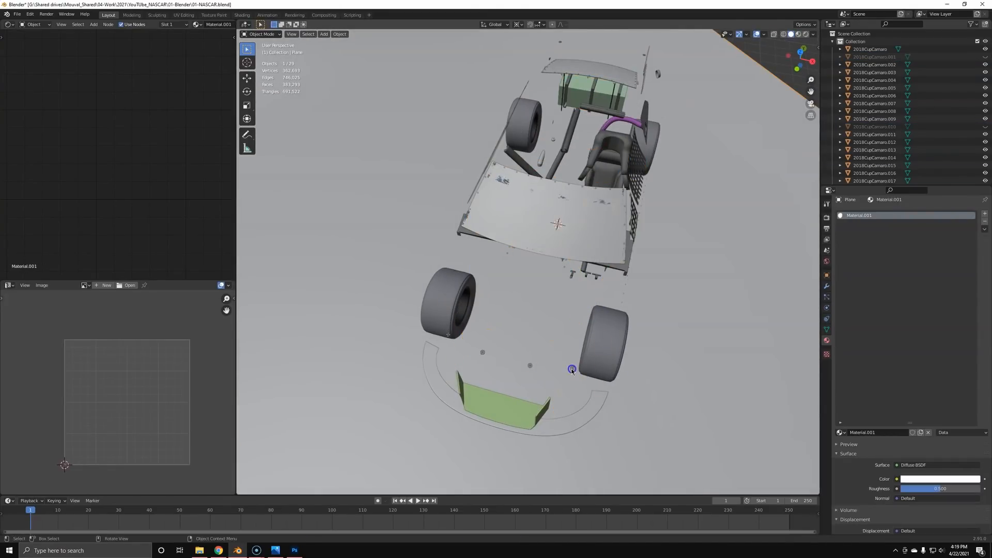
key(h)
click(689, 333)
key(h)
Step: Open all remaining parts together for mesh editing in a wireframe view from above
key(KP_7)
scroll(671, 353, up, 1)
shift+middle_drag(650, 368, 612, 253)
click(577, 247)
key(a)
scroll(544, 287, up, 3)
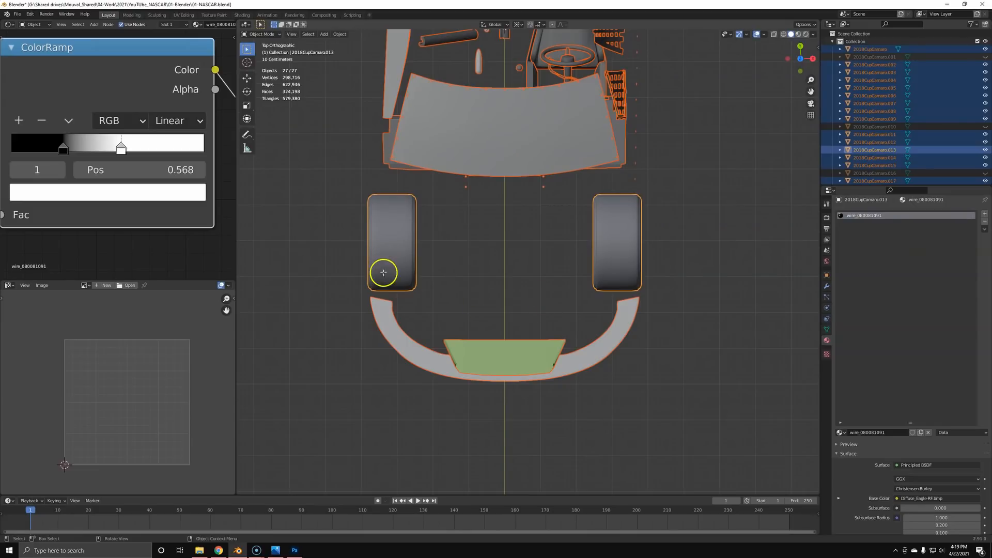
key(Tab)
key(z)
click(322, 262)
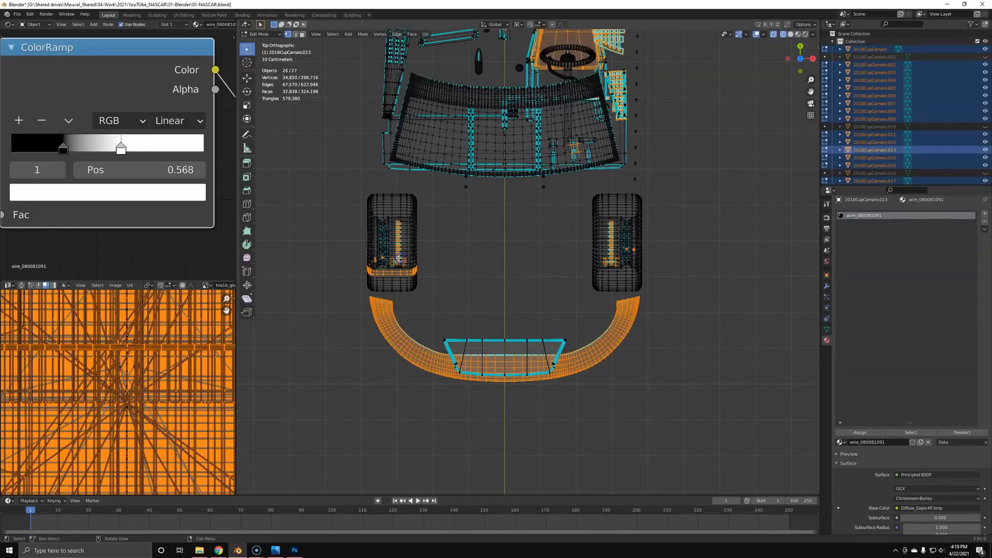
Step: Separate the geometry of both front wheels from the remaining meshes and return to Object Mode
click(398, 259)
key(b)
drag(339, 191, 724, 294)
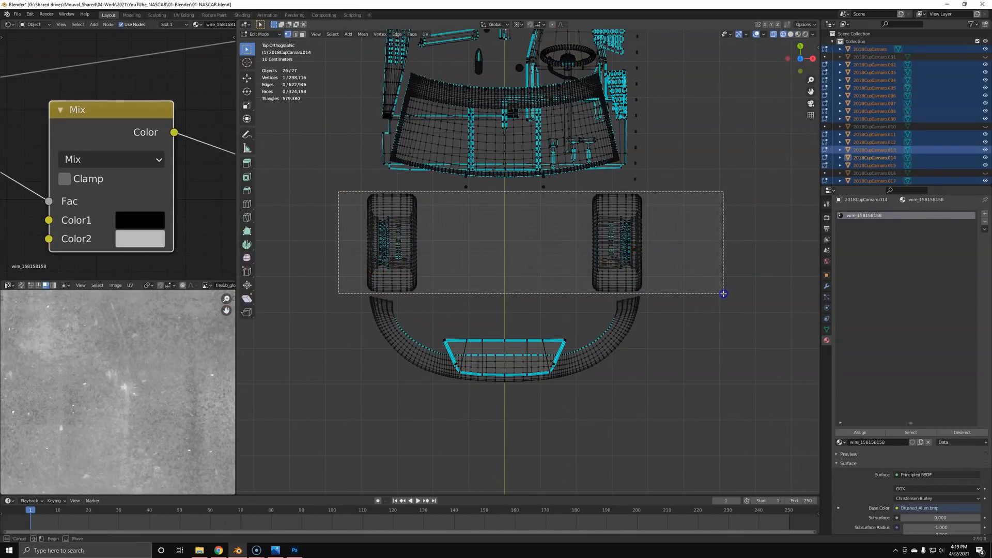
key(p)
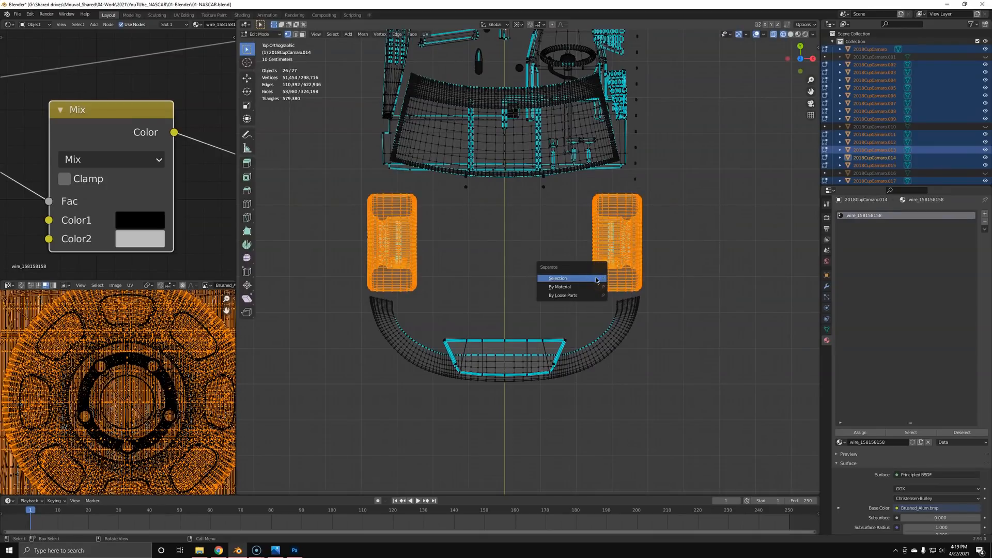
click(597, 279)
key(Tab)
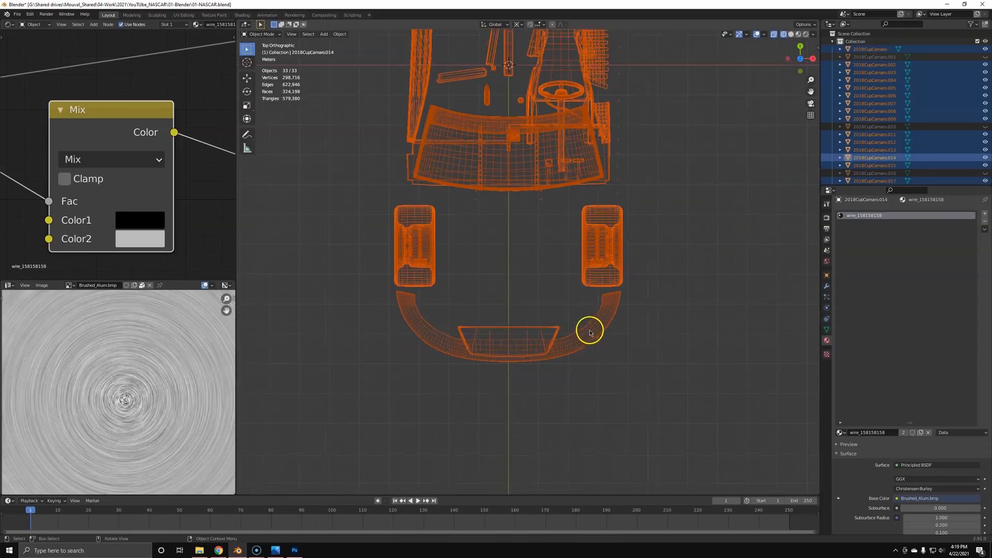
Step: Join all separated parts of the two front wheels into one object
click(615, 265)
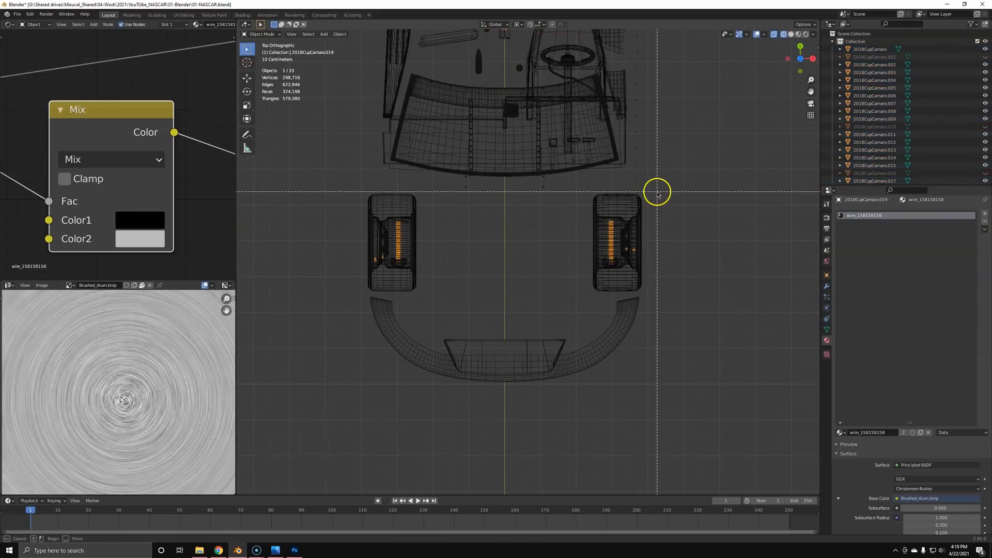
drag(657, 192, 301, 294)
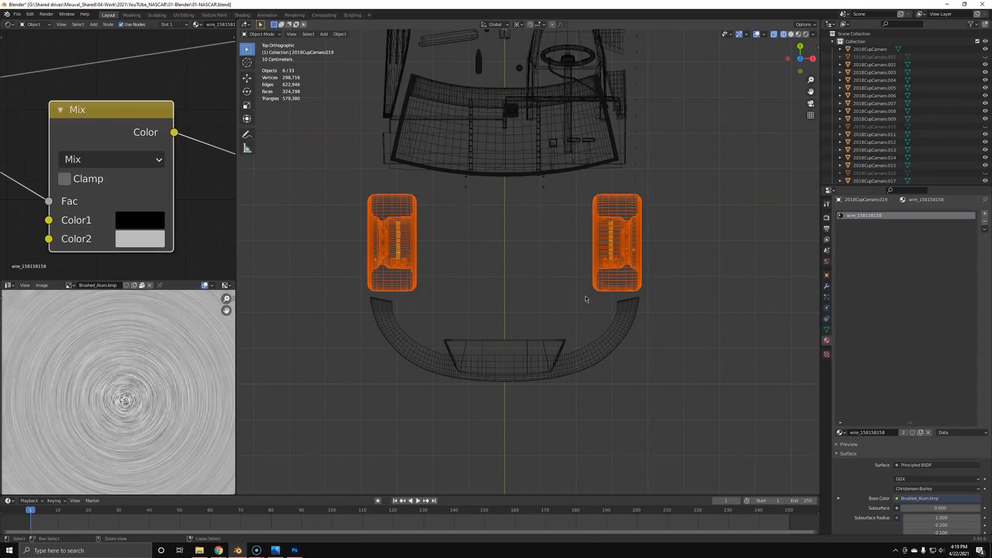
key(ctrl+j)
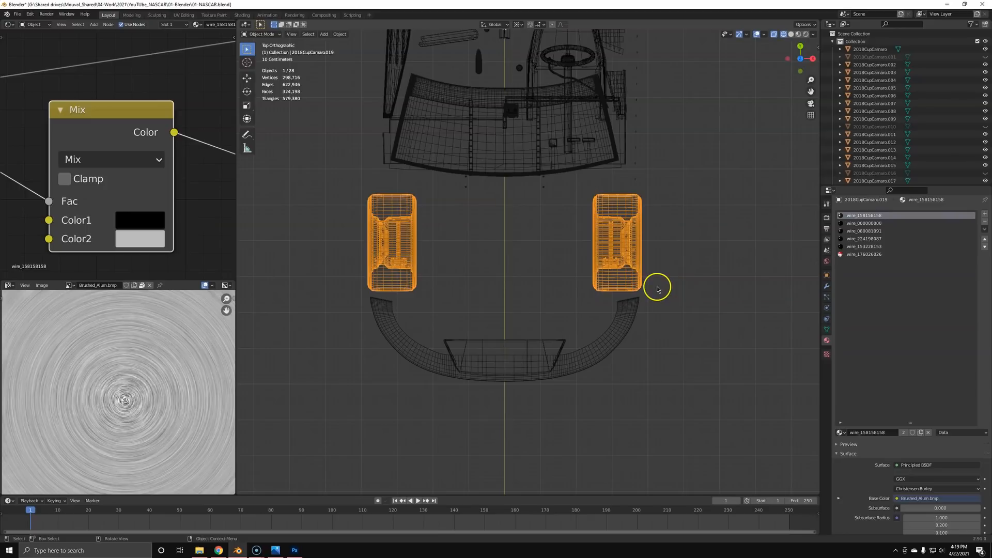
Step: Separate the front wheel on the positive X side from the joined object as its own object
key(Tab)
key(z)
click(536, 287)
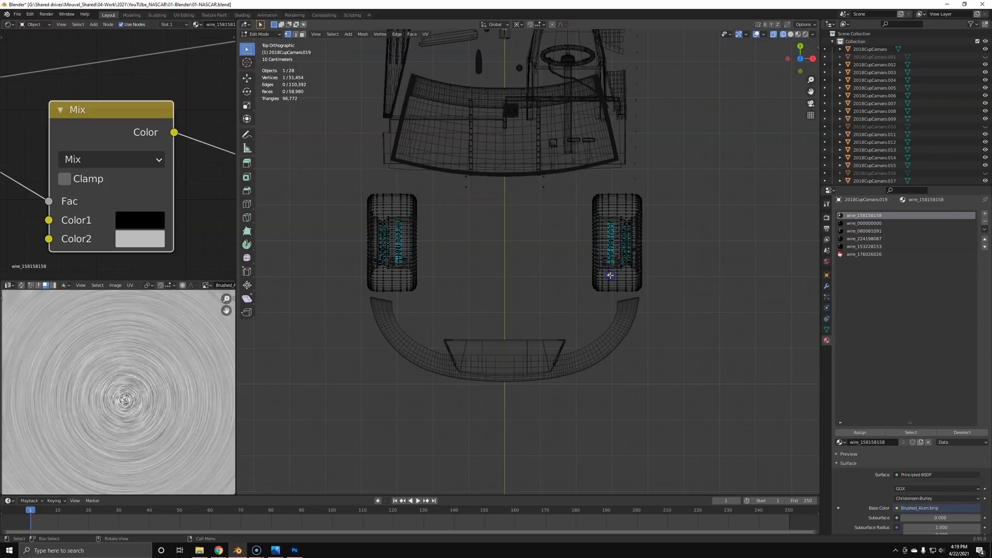
key(n)
drag(546, 158, 681, 333)
key(p)
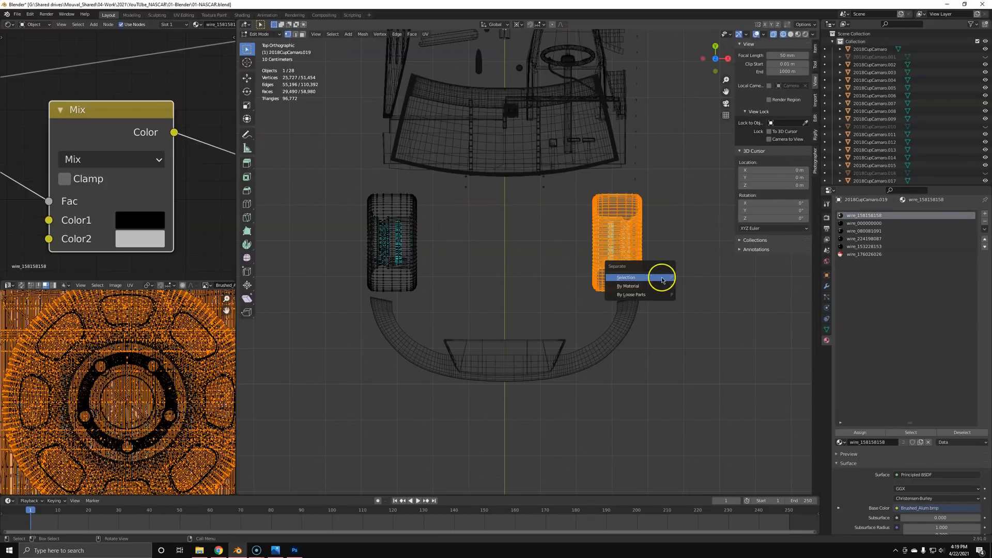
click(663, 280)
scroll(630, 259, up, 2)
key(Tab)
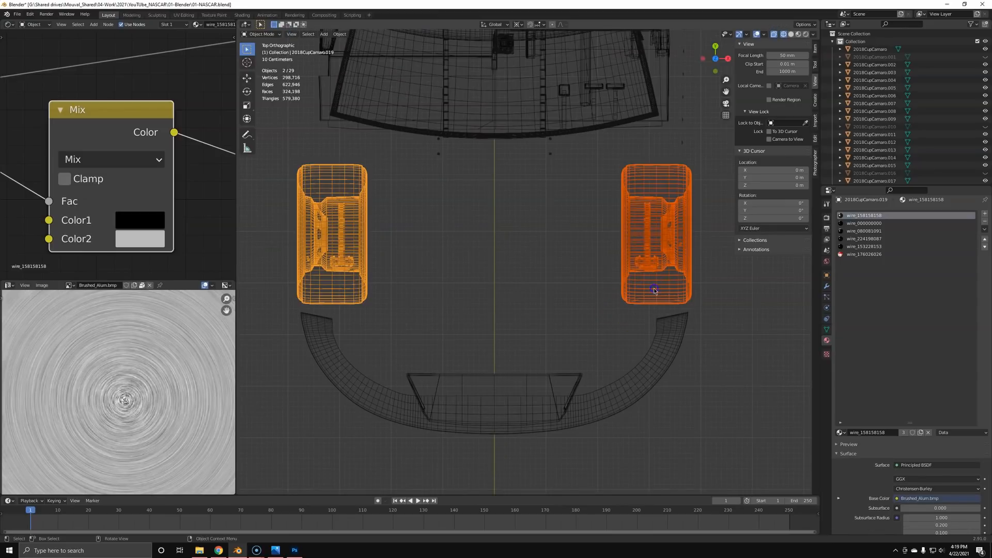
Step: Snap the 3D cursor to the positive-X front wheel's geometry and set the wheel's origin to the 3D cursor
click(654, 290)
key(Tab)
key(a)
key(shift+s)
click(670, 289)
key(Tab)
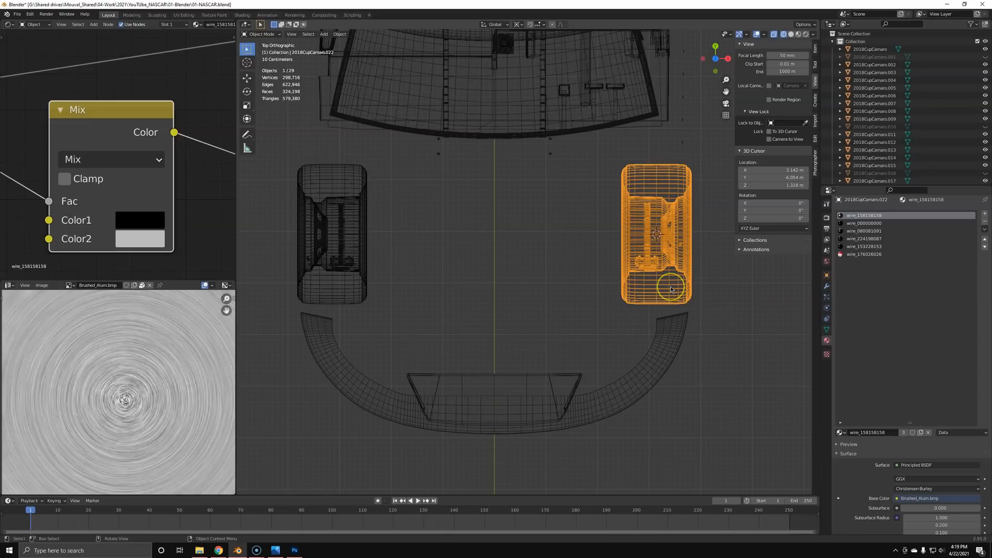
right_click(671, 290)
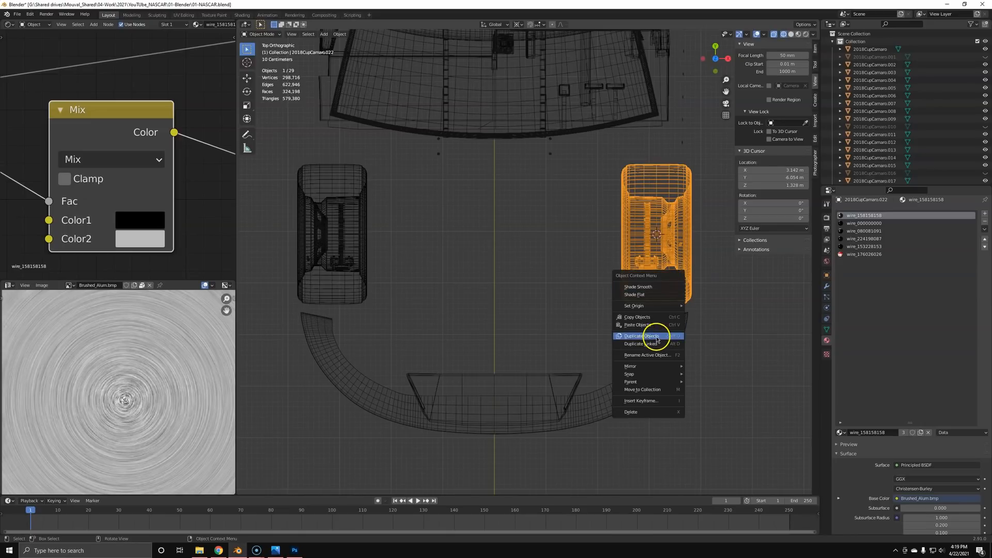
mouse_move(672, 306)
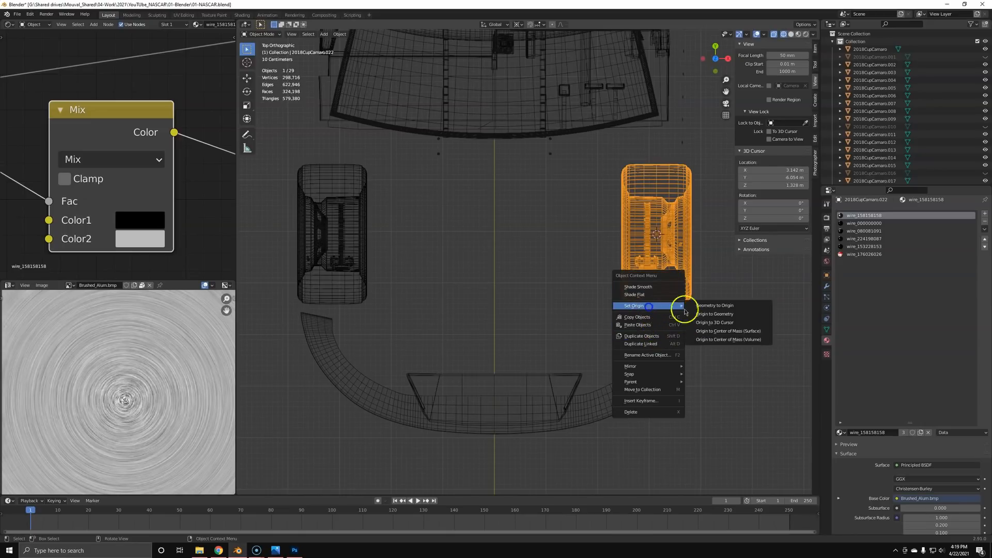
click(728, 323)
Step: Snap the 3D cursor to the opposite front wheel's geometry and set that wheel's origin to the 3D cursor
click(346, 279)
key(Tab)
alt+click(331, 286)
alt+click(333, 287)
key(shift+s)
click(335, 292)
key(Tab)
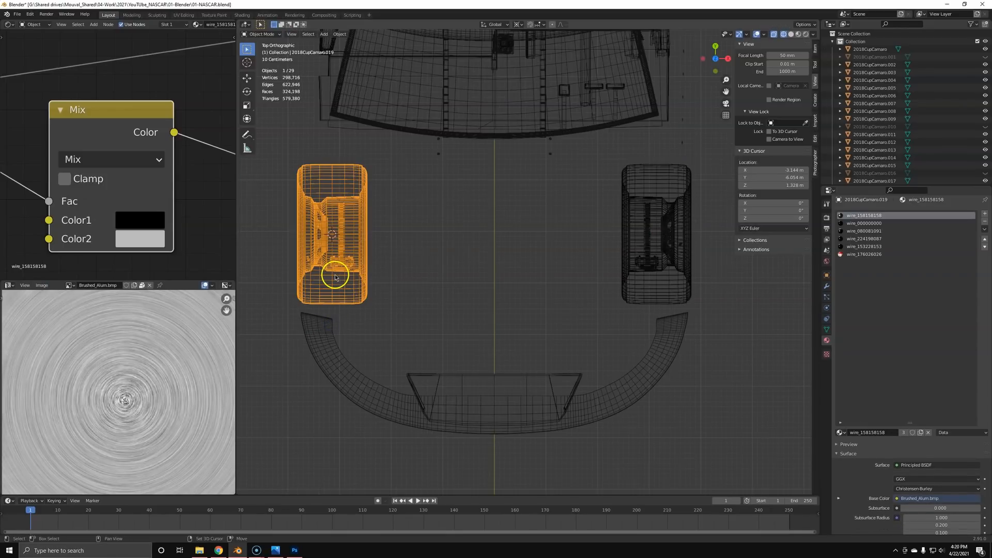
right_click(335, 277)
mouse_move(335, 276)
click(393, 292)
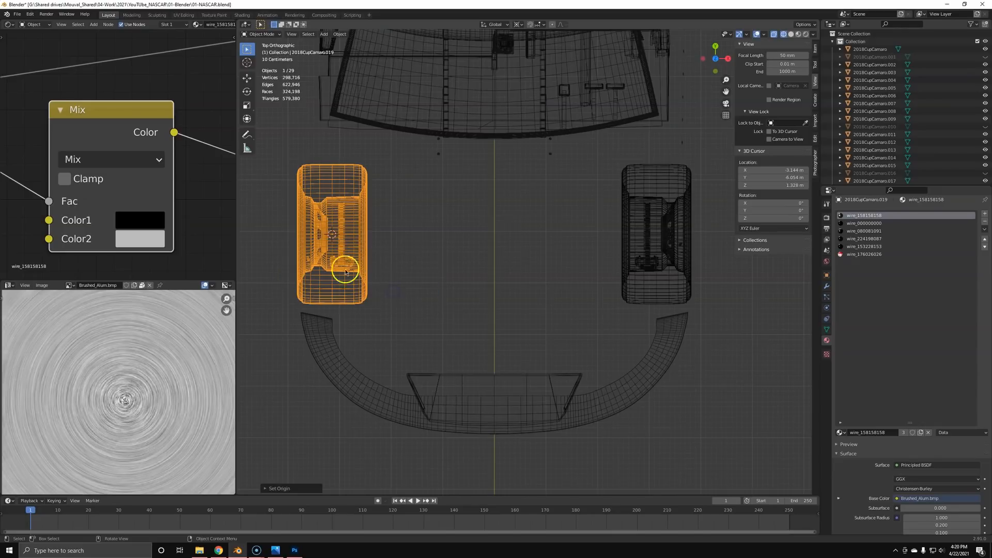
Step: Make both front wheels pivot about their individual origins and apply their rotation
shift+click(662, 280)
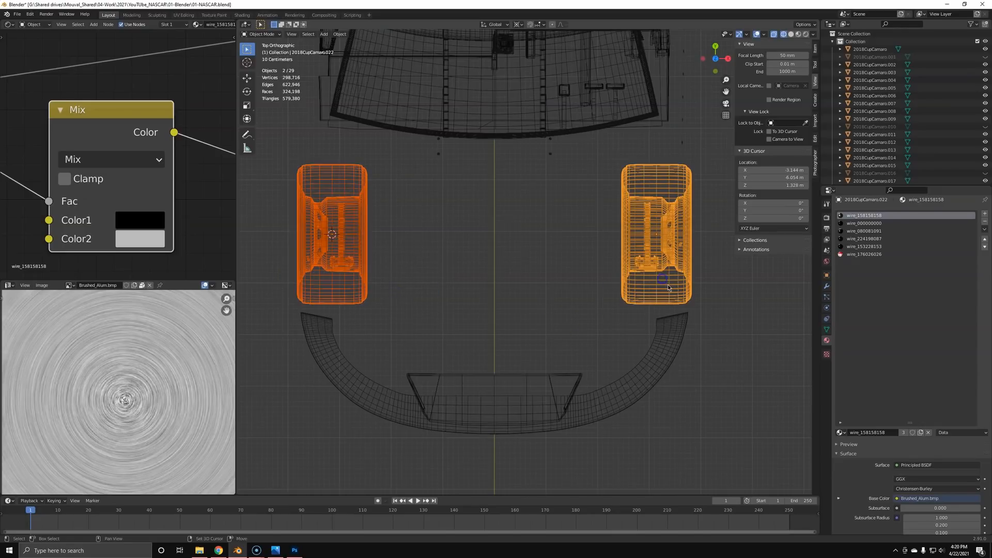
key(period)
click(673, 329)
key(r)
key(Escape)
scroll(741, 325, down, 2)
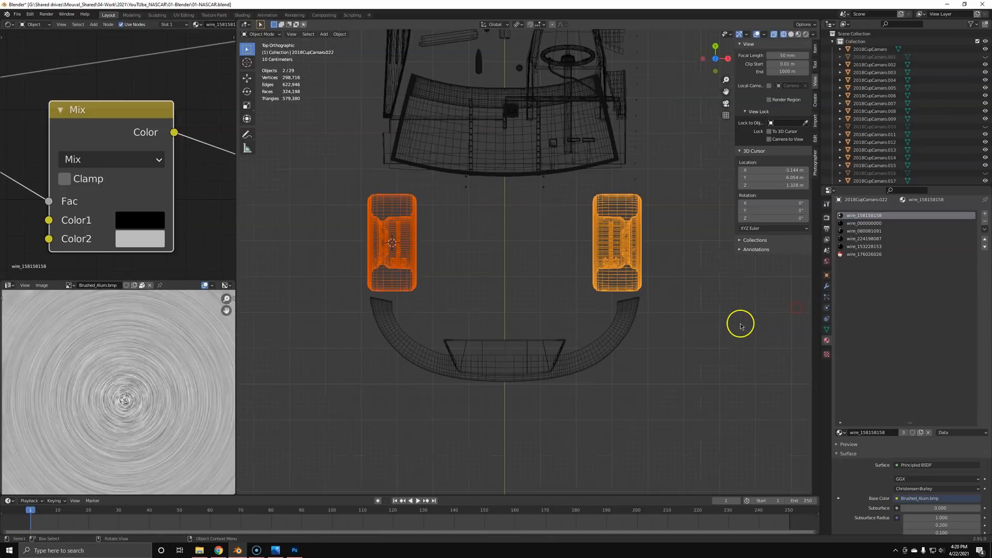
key(r)
key(Escape)
key(ctrl+a)
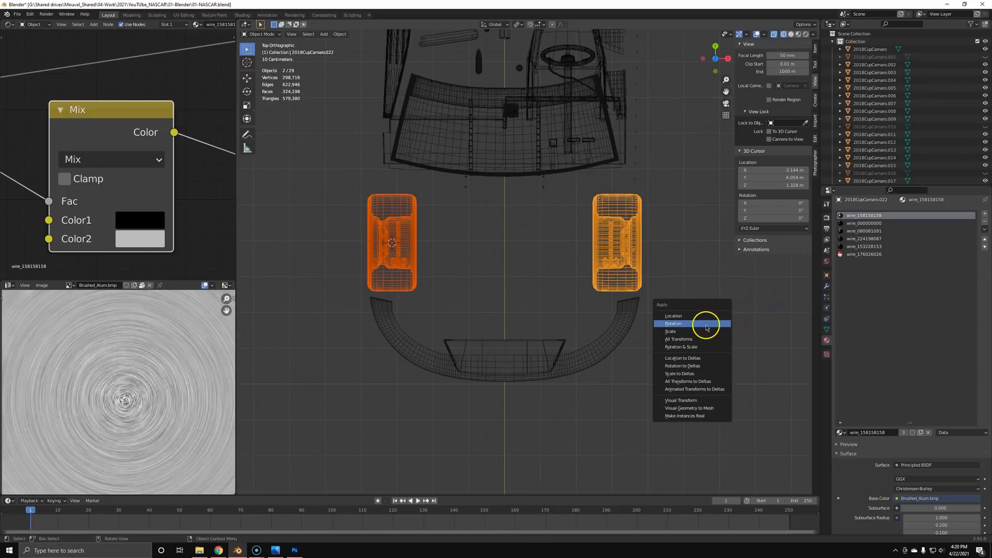
click(706, 325)
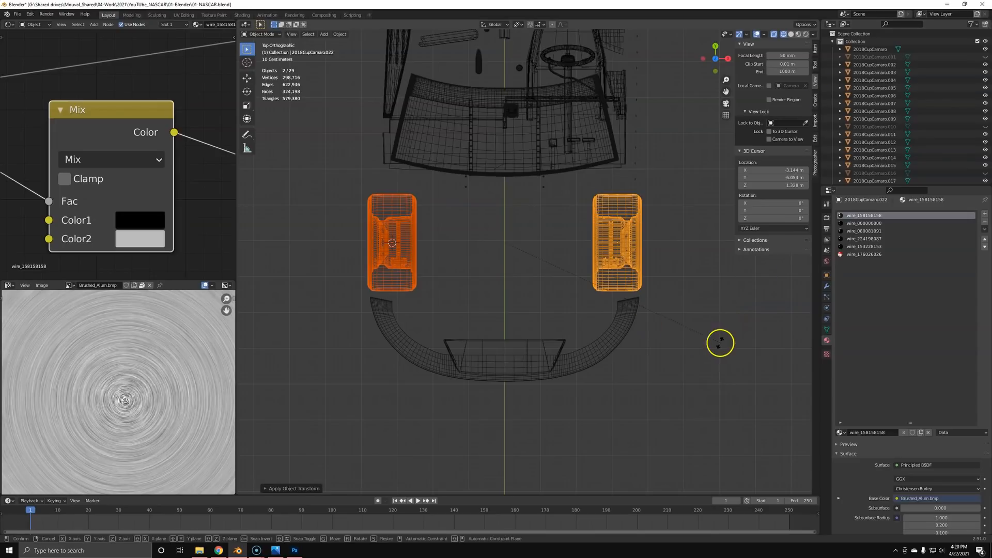
key(r)
click(642, 396)
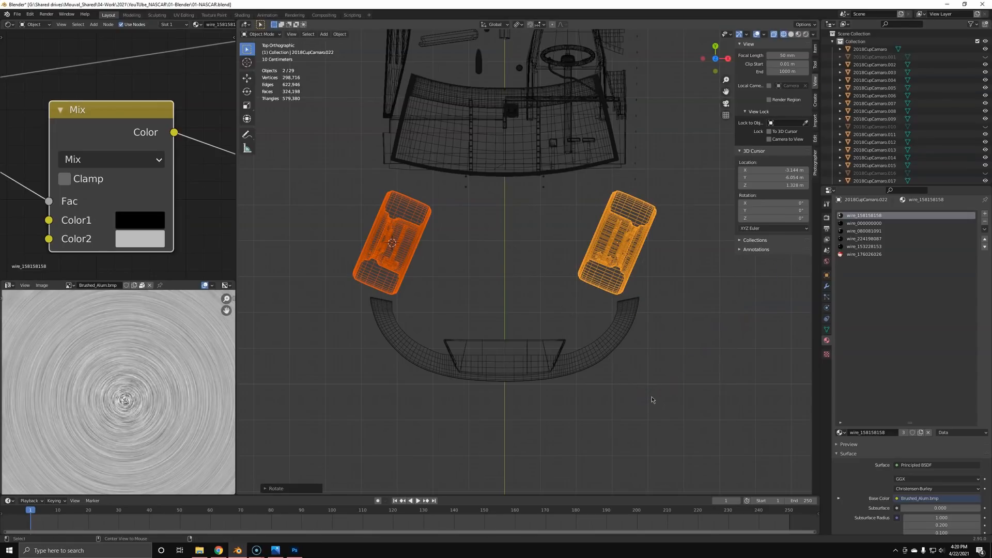
key(alt+r)
key(r)
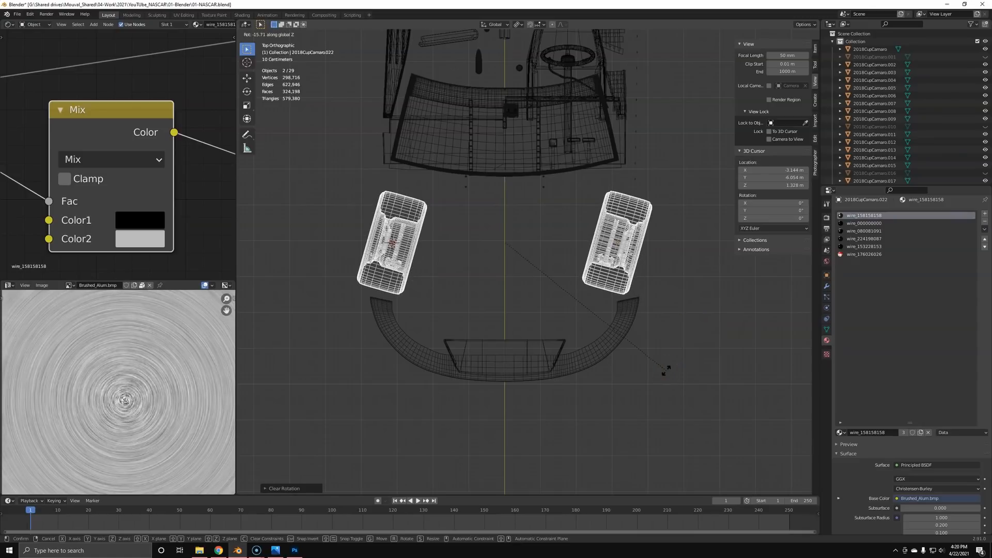
text(15)
right_click(666, 371)
Step: Rotate both front wheels by -15° about the Z axis and show their transform values
key(r)
key(z)
click(635, 299)
middle_drag(636, 300, 592, 380)
scroll(549, 342, down, 4)
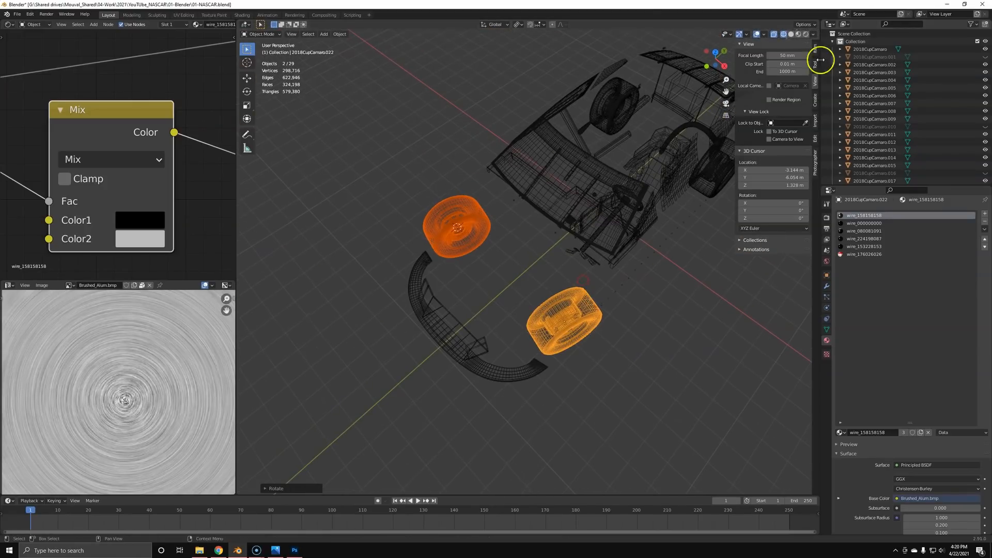
click(815, 49)
Step: Unhide all car parts in the scene camera view and deselect everything
key(KP_0)
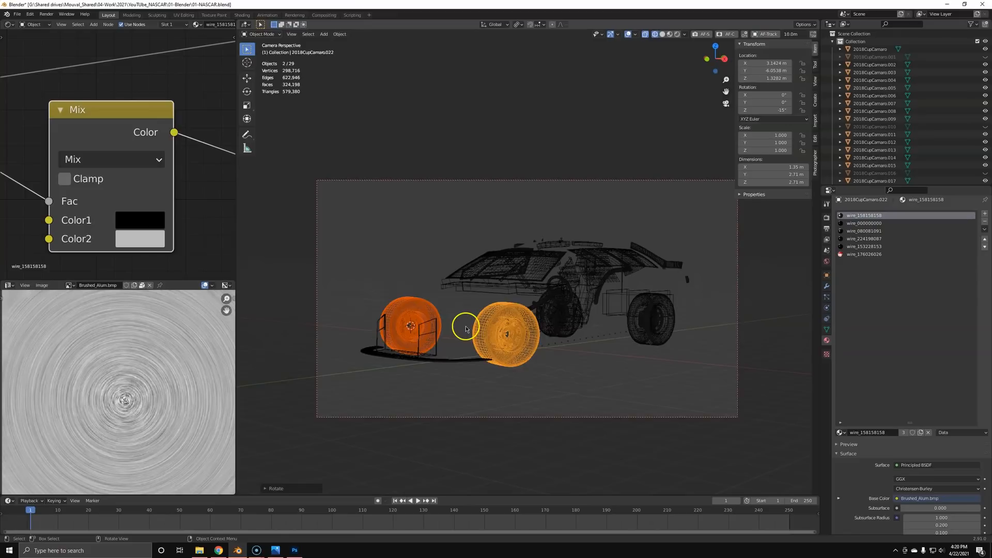
key(alt+a)
key(alt+h)
key(alt+a)
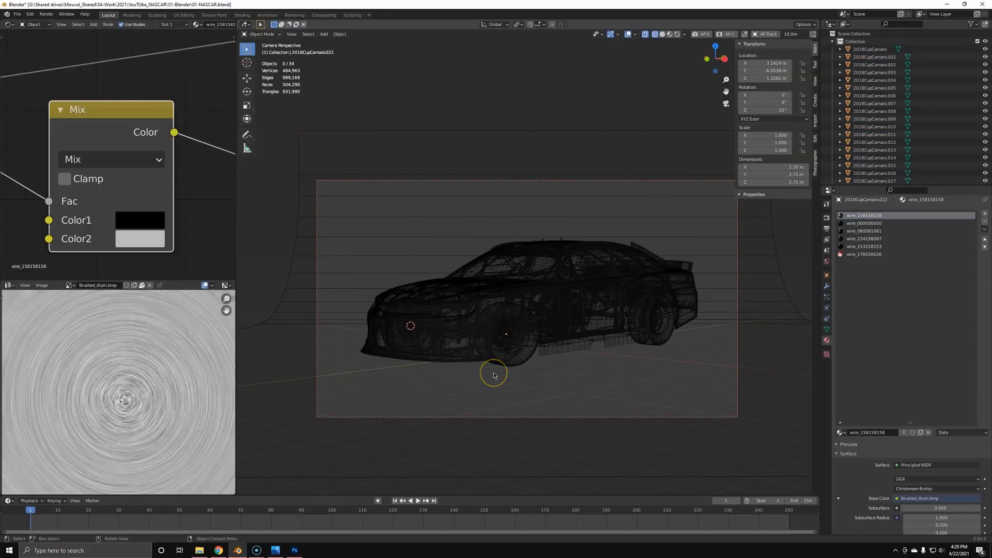
Step: Switch to rendered shading, enter Edit Mode on the turned front wheel and pick its tire material wire_080081091 for adjustment
key(z)
click(486, 324)
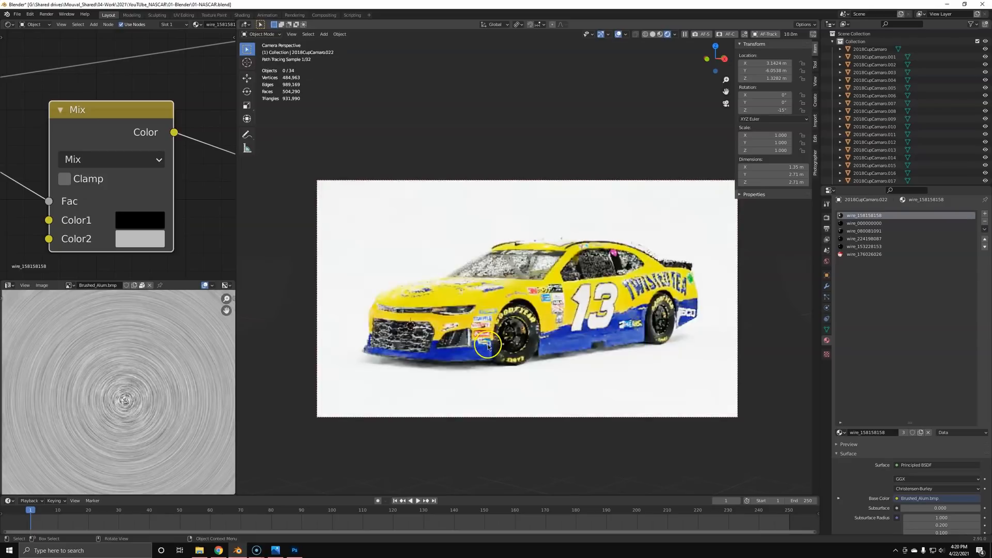
scroll(521, 333, up, 10)
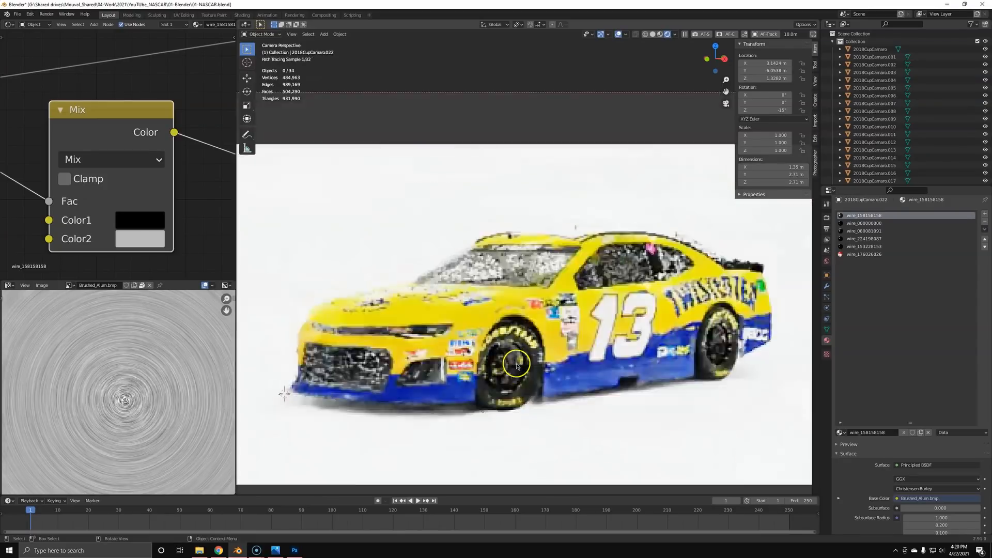
scroll(560, 335, up, 3)
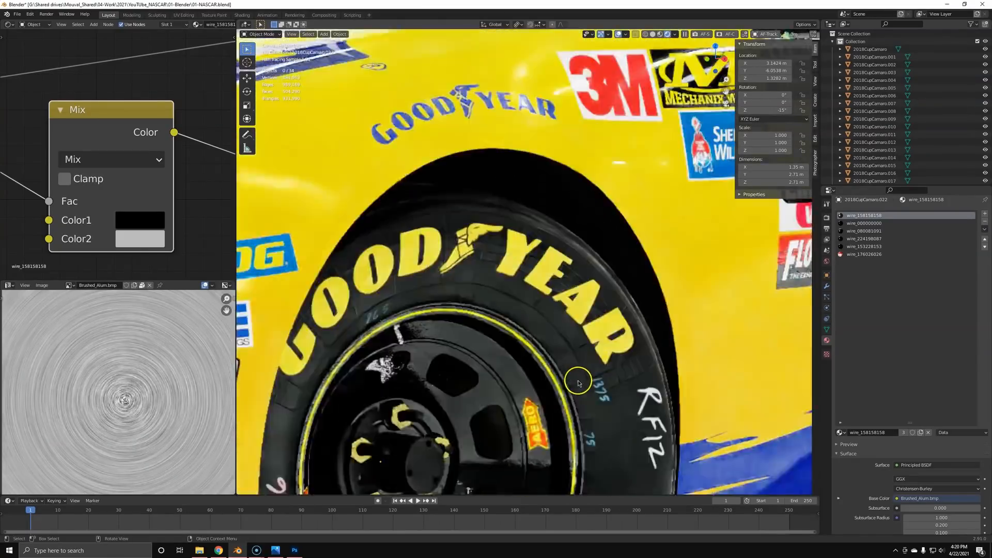
click(615, 411)
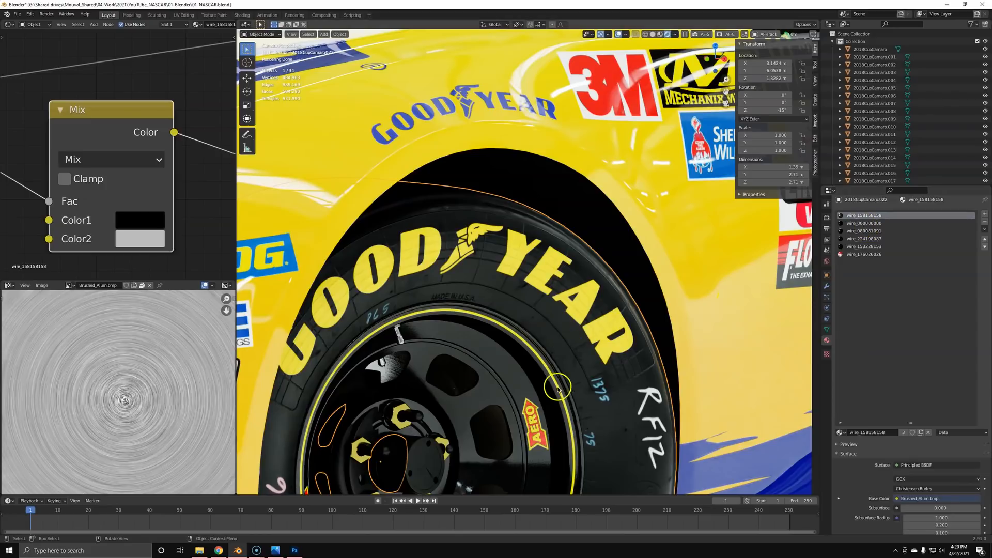
key(Tab)
click(588, 367)
click(866, 231)
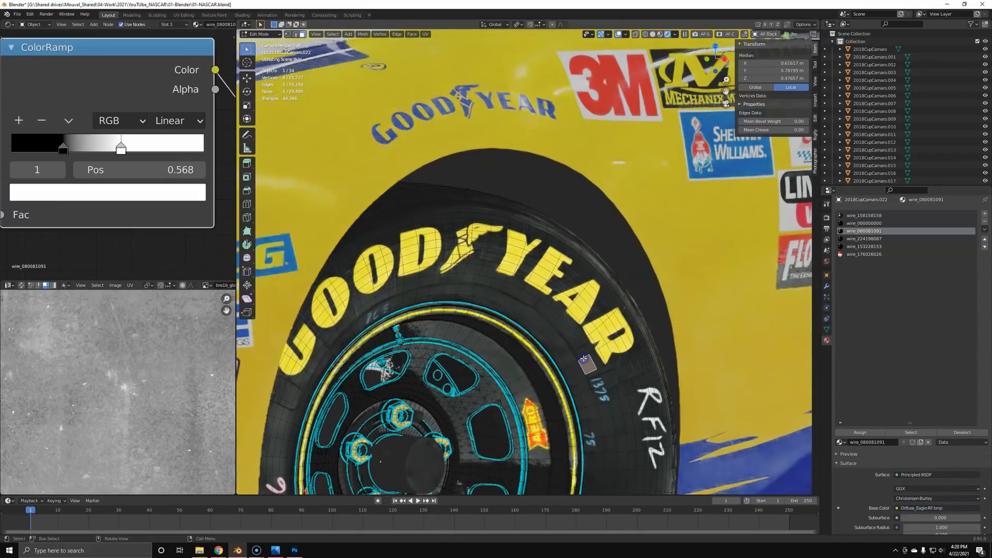
Step: Move the white stop of the tire material's ColorRamp to 0.486 with viewport overlays hidden
scroll(115, 202, down, 3)
scroll(121, 169, up, 2)
drag(120, 150, 101, 151)
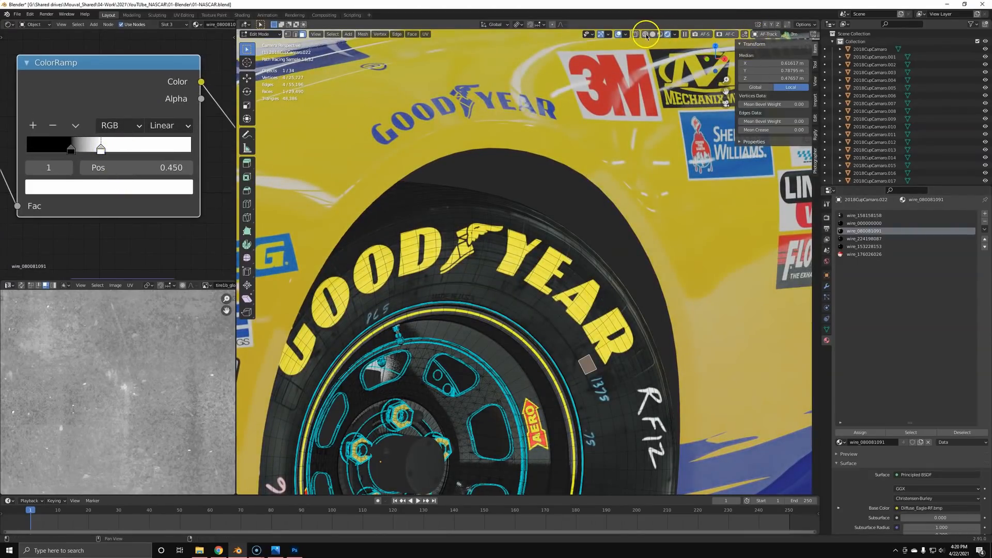
click(618, 35)
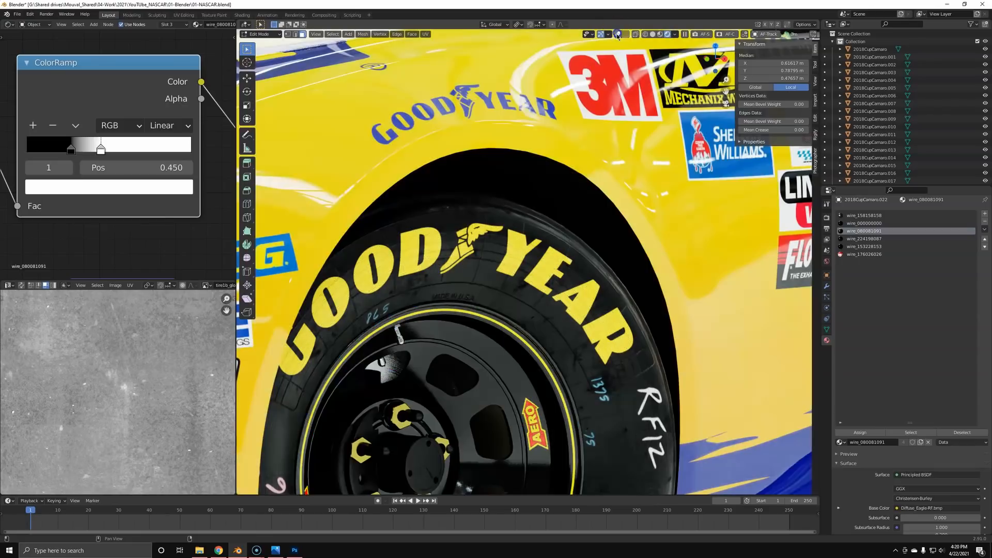
shift+middle_drag(476, 276, 528, 133)
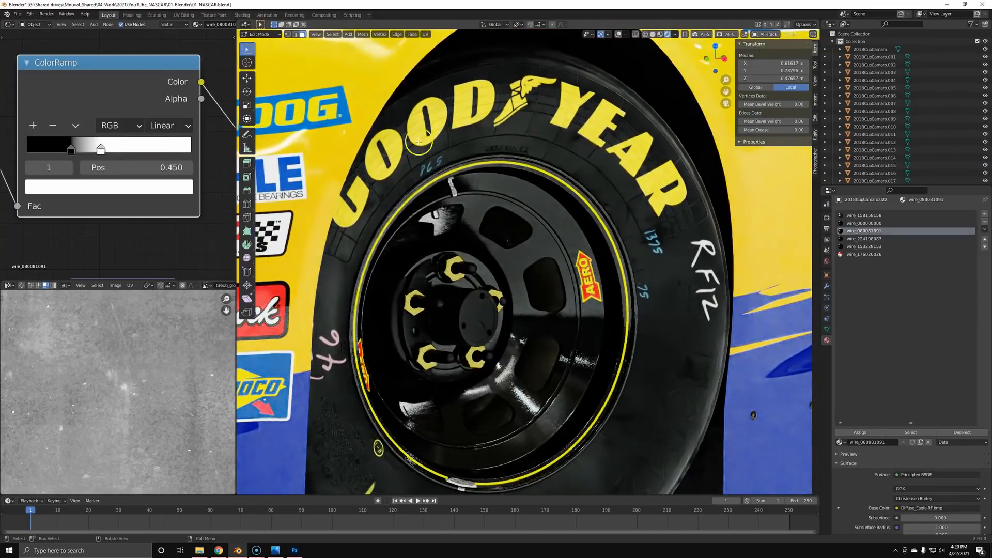
drag(101, 150, 104, 150)
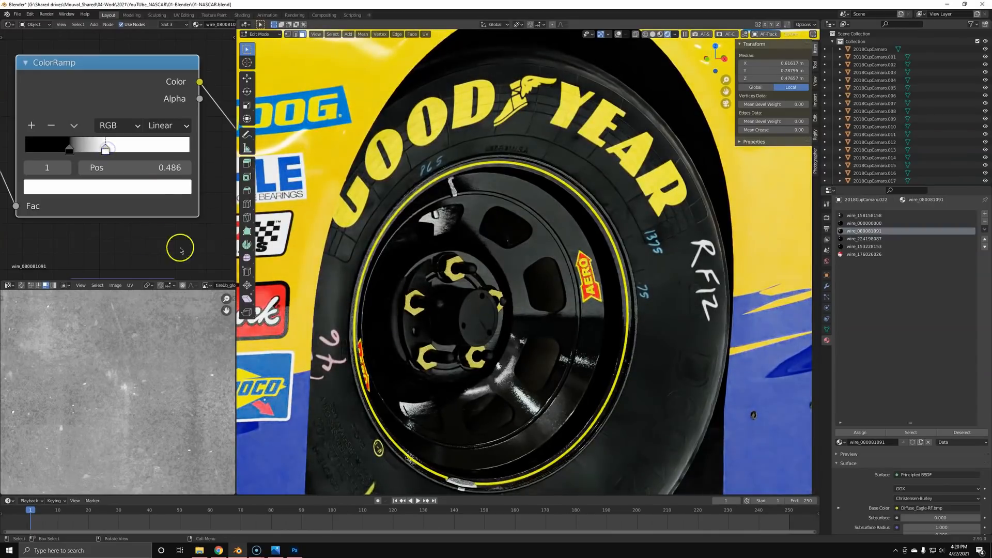
Step: Set the value of Color1 in the tire material's Mix node to 0.477
scroll(179, 247, down, 1)
middle_drag(178, 194, 18, 159)
scroll(120, 170, up, 1)
click(120, 169)
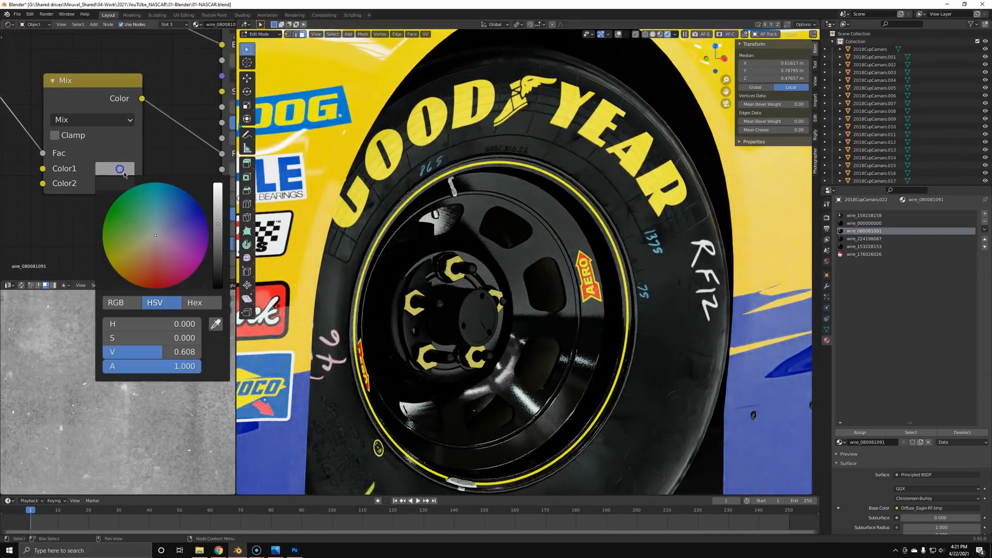
click(218, 247)
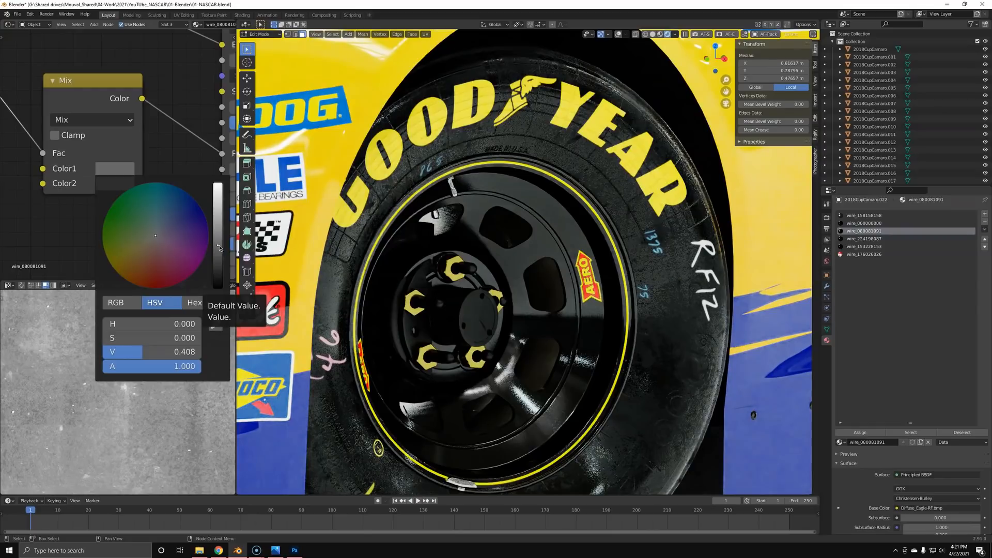
click(219, 239)
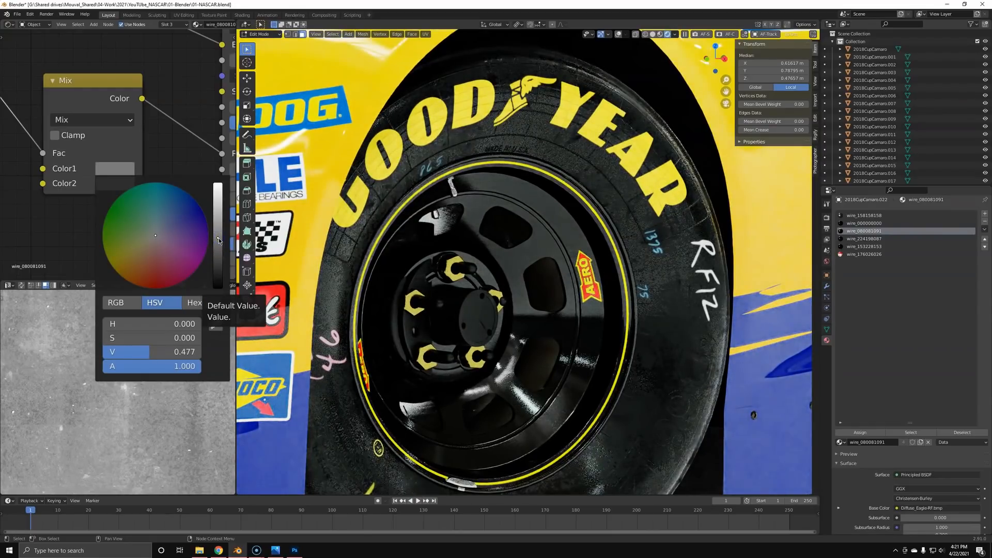
Step: Move the white stop of the tire material's ColorRamp to 1.000, checking the lower sidewall
shift+middle_drag(698, 414, 659, 298)
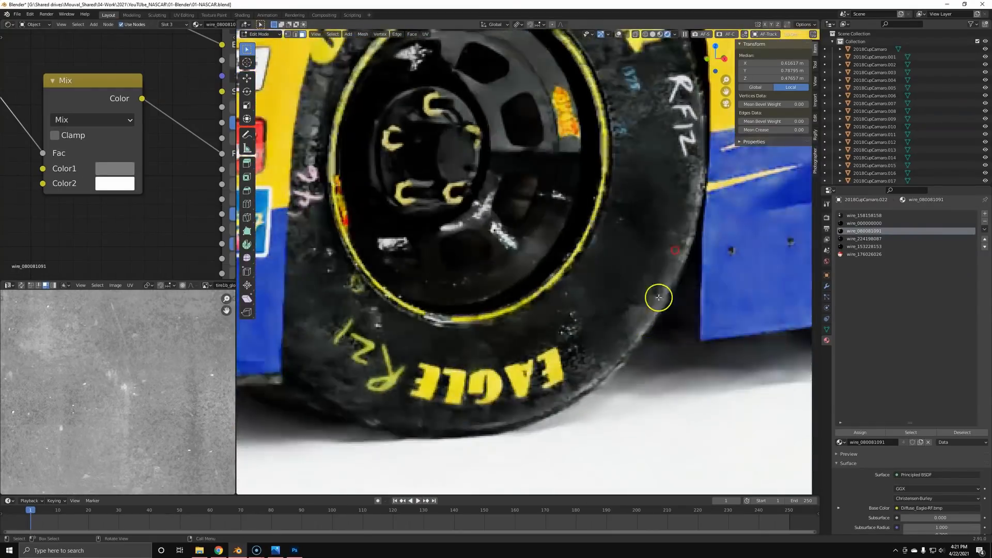
scroll(659, 297, up, 3)
middle_drag(23, 135, 219, 168)
drag(97, 173, 183, 175)
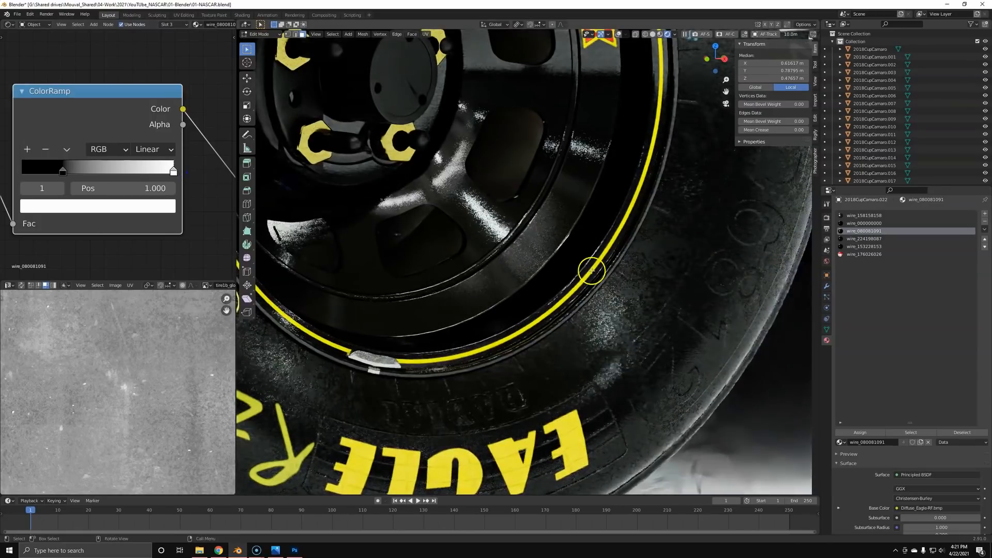
Step: Set the value of Color2 in the tire material's Mix node to 0.820
middle_drag(215, 237, 44, 231)
click(136, 205)
drag(243, 252, 231, 235)
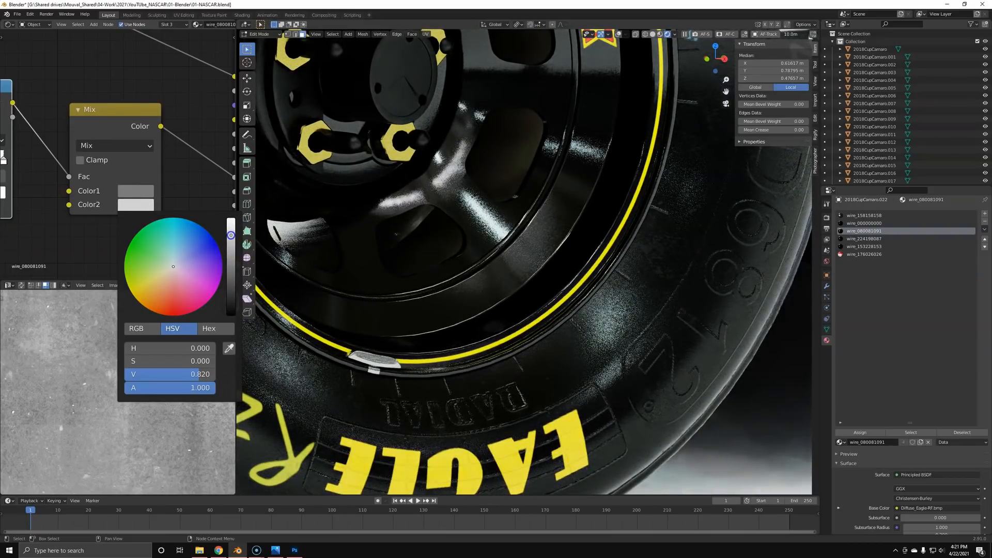
Step: Set the value of Color1 in the tire material's Mix node to 0.550 and deselect all wheel geometry
middle_drag(622, 308, 377, 382)
scroll(638, 338, down, 6)
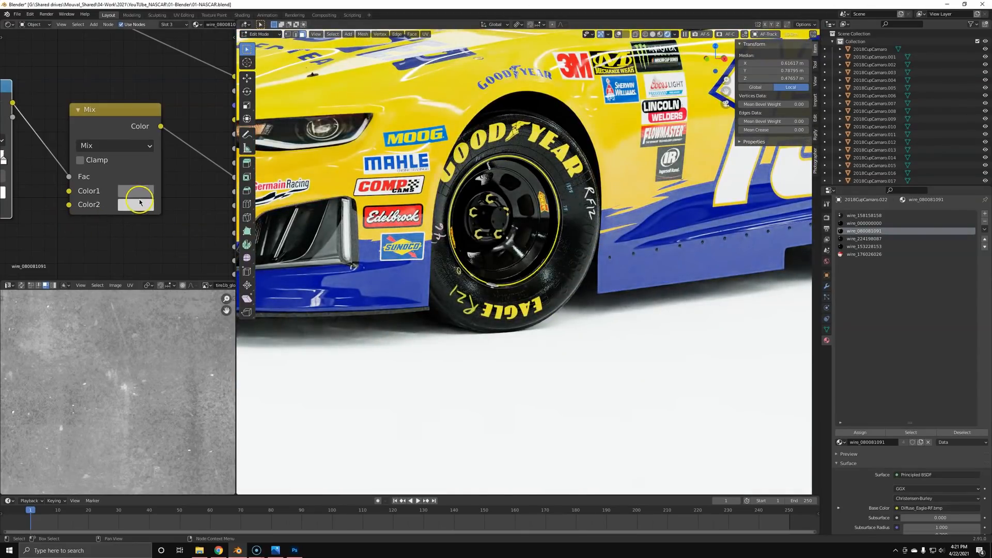
click(139, 194)
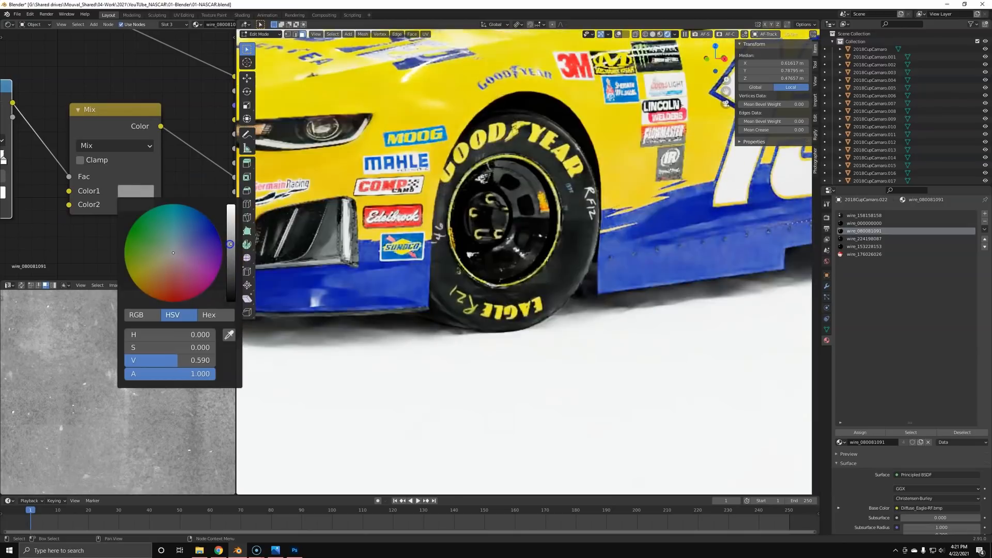
drag(230, 246, 230, 248)
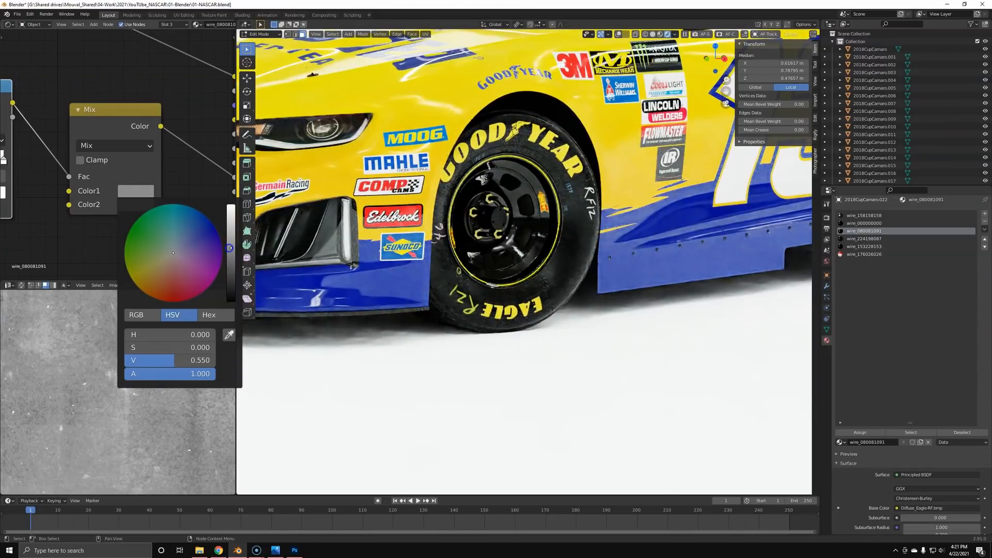
key(alt+a)
scroll(527, 334, down, 5)
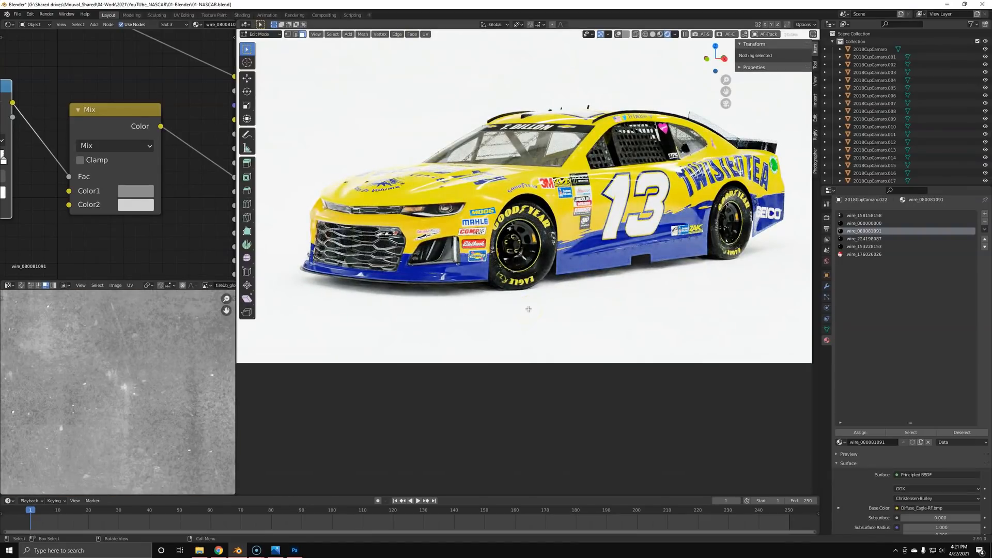
scroll(529, 305, down, 3)
Step: Save the file in solid shading and disable denoising for both the render and the viewport
key(z)
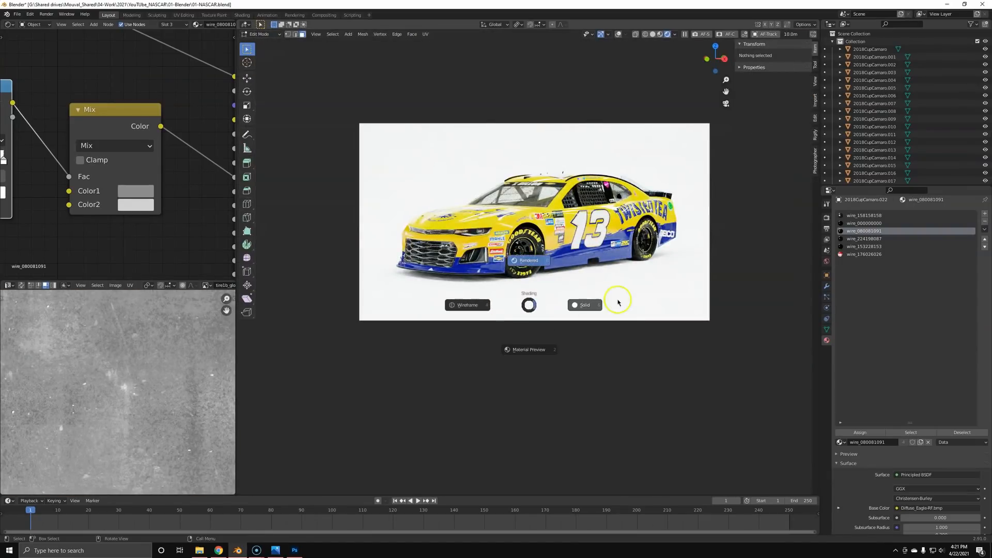
click(621, 298)
shift+middle_drag(598, 219, 589, 265)
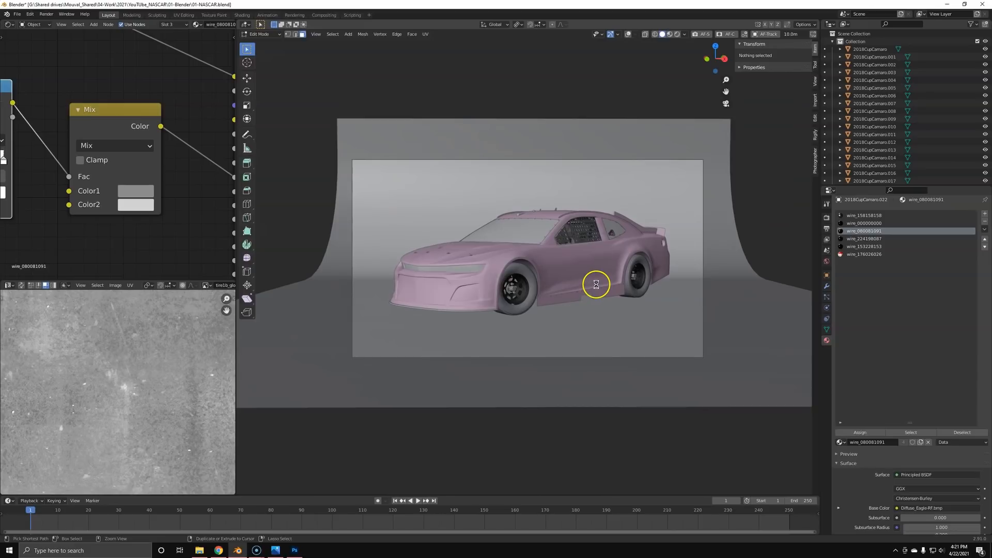
click(827, 218)
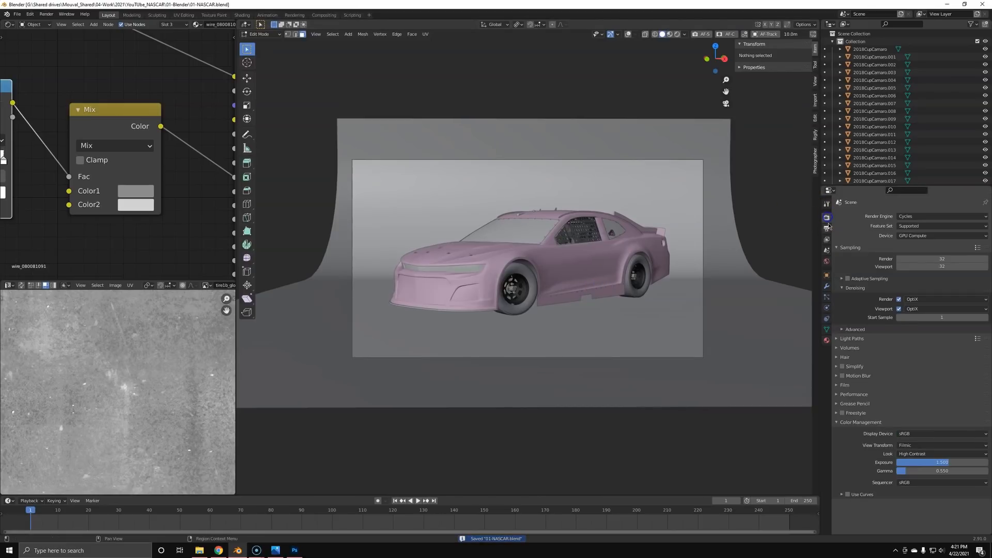
click(900, 309)
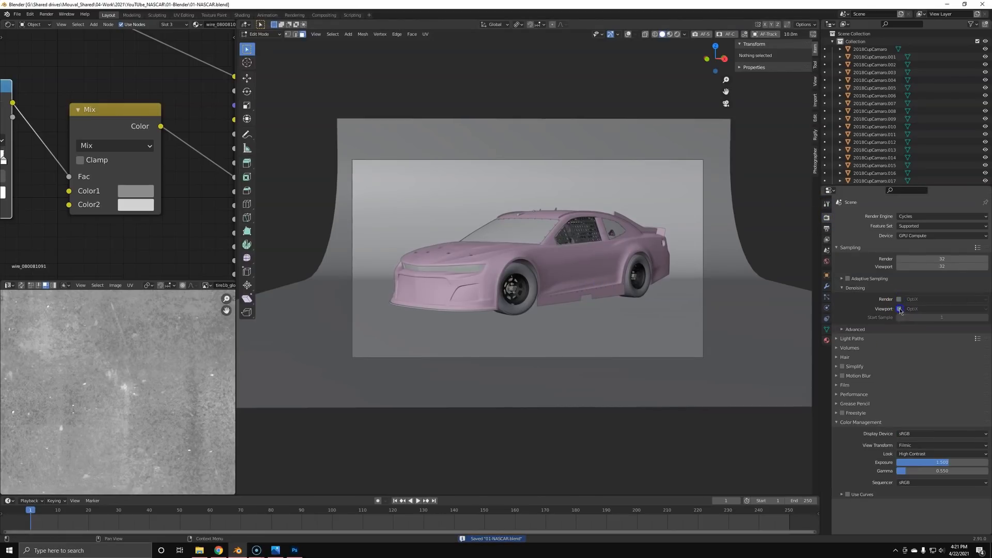
Step: Select the studio backdrop plane in Object Mode with overlays shown, disable its Camera ray visibility and preview it in rendered shading
key(Tab)
click(683, 396)
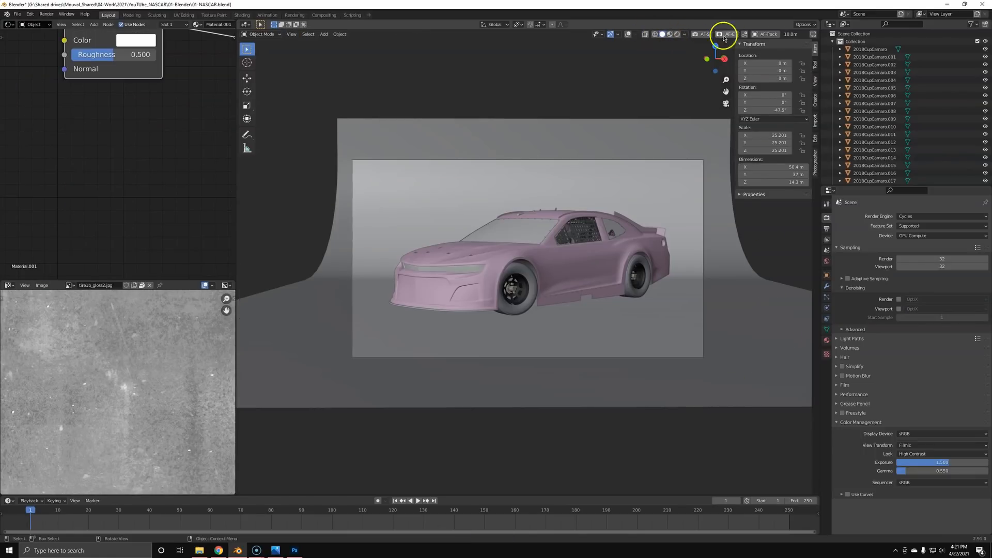
click(628, 34)
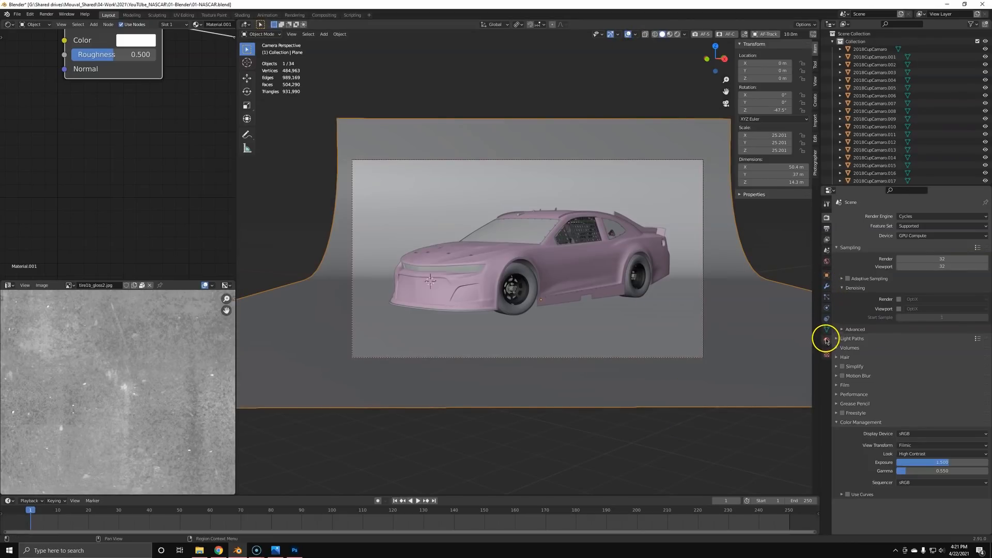
click(827, 275)
click(850, 392)
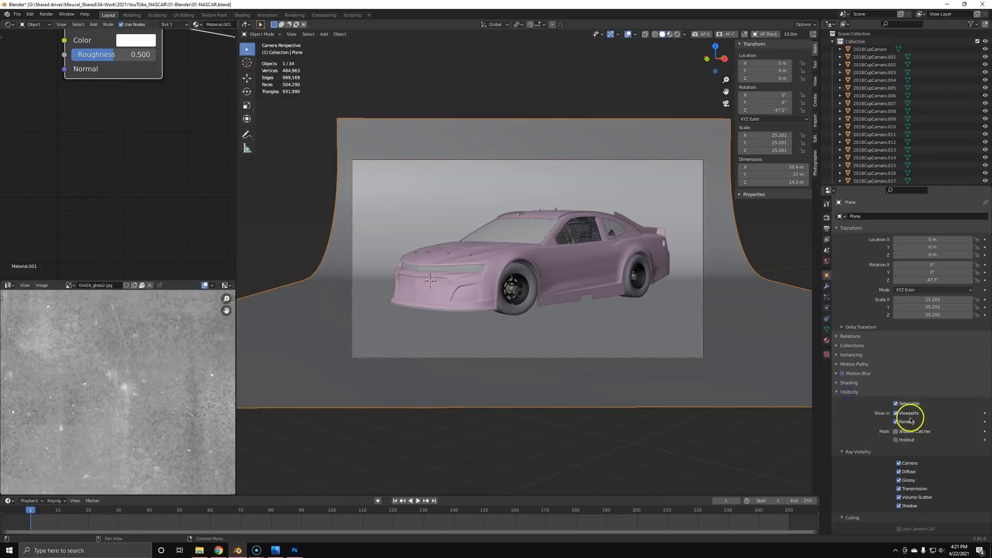
key(z)
click(703, 321)
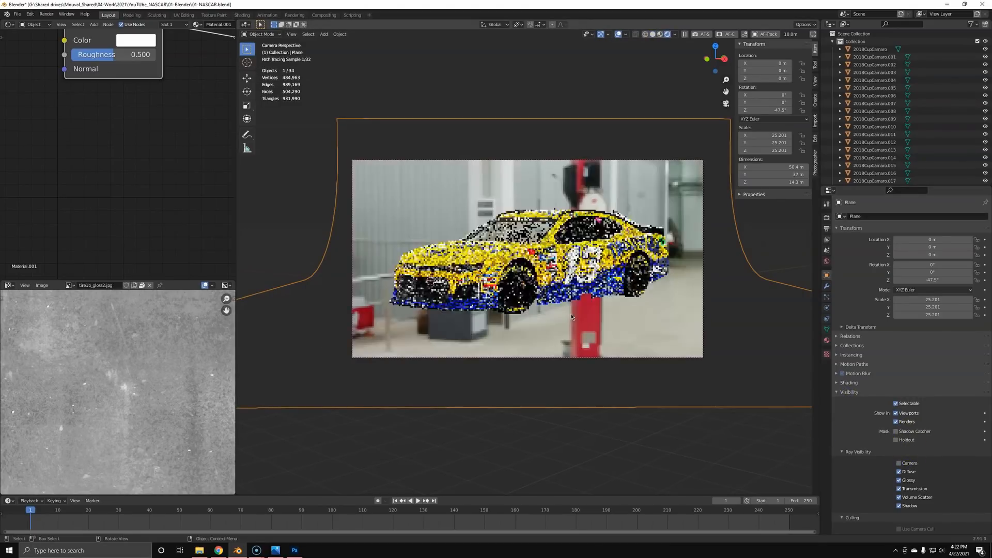
Step: Enable a transparent film background for the scene's render
click(827, 218)
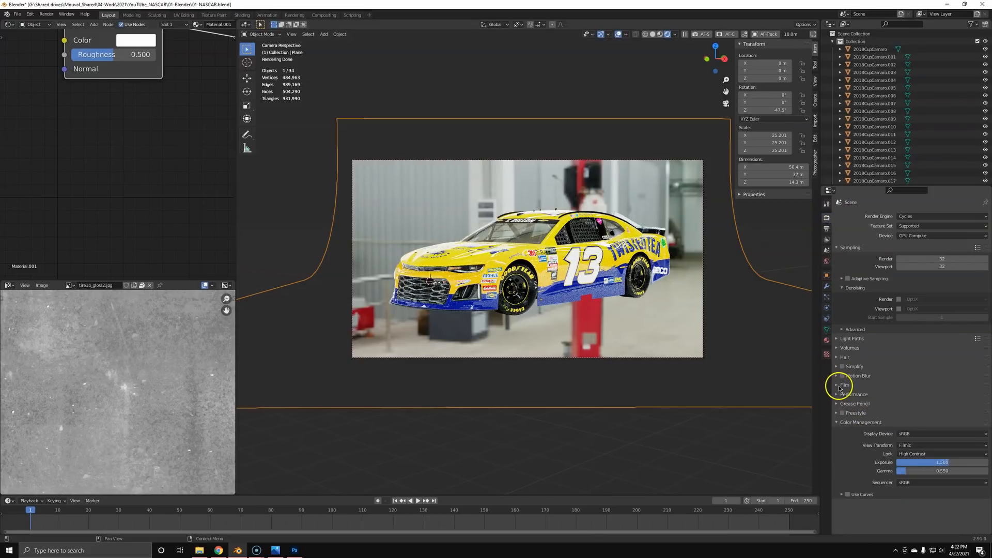
click(842, 423)
click(846, 385)
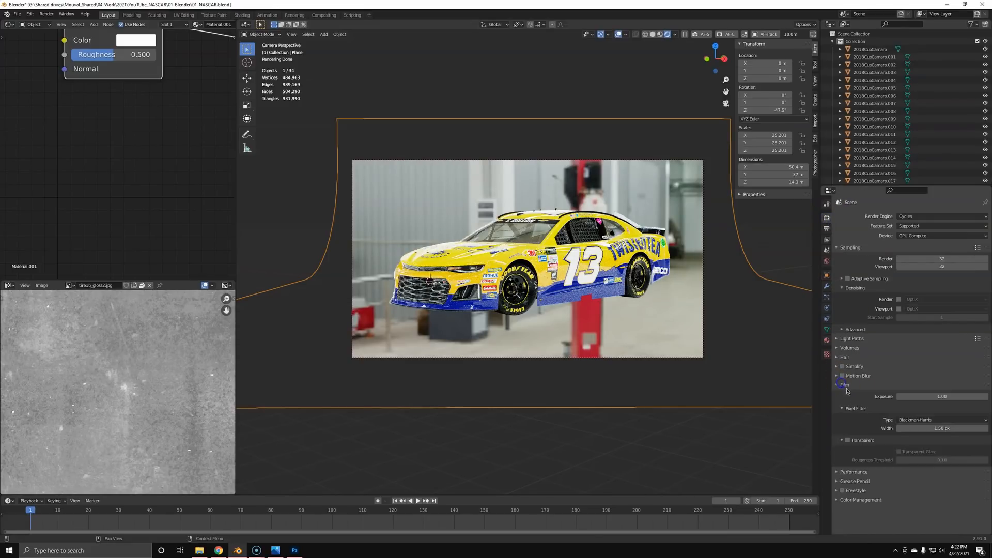
click(848, 440)
Step: Return the viewport to solid shading and set the render samples to 1
key(z)
click(573, 295)
click(923, 258)
text(1)
click(866, 258)
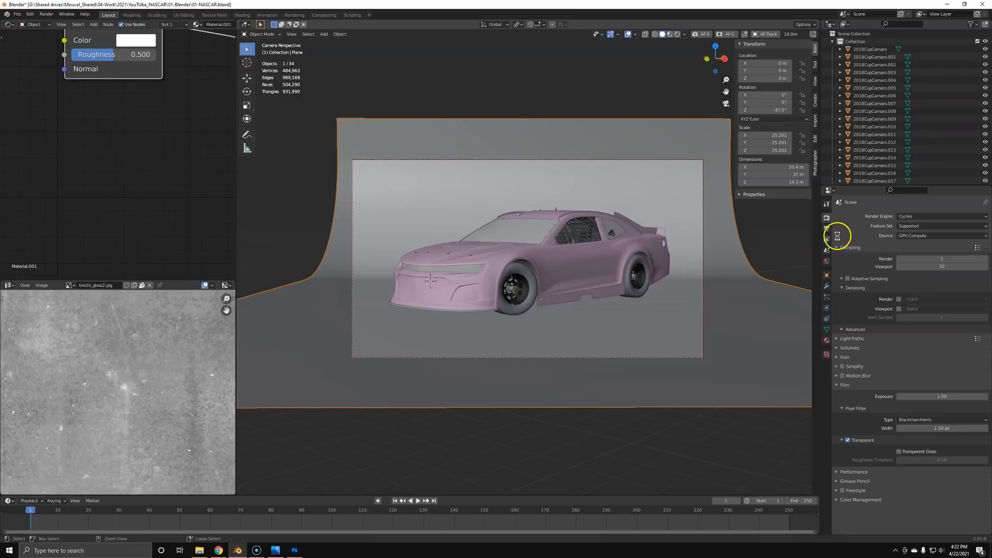
Step: Save the file and set the output resolution to 4000 × 3000 px
click(827, 229)
key(ctrl+s)
double_click(941, 226)
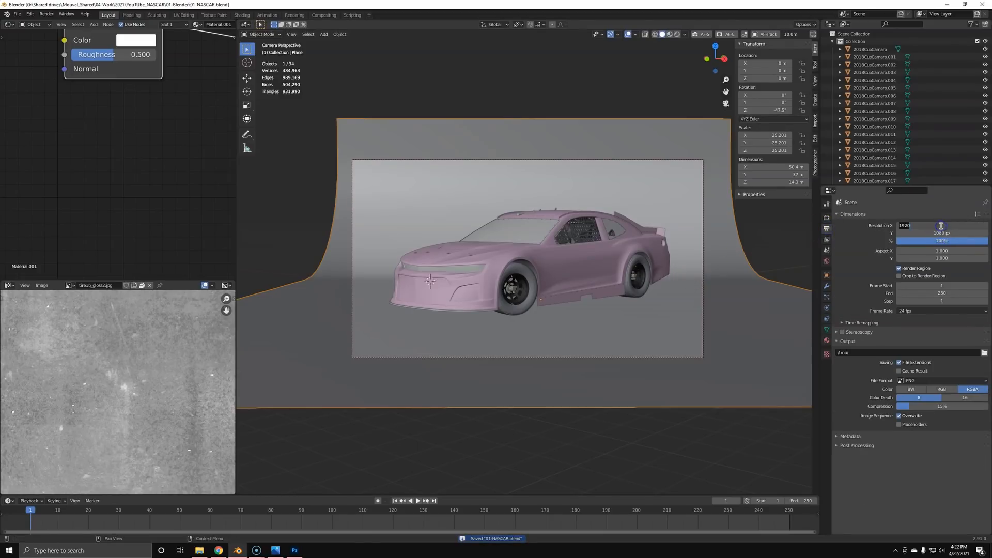
text(4000)
key(Return)
double_click(922, 233)
text(3)
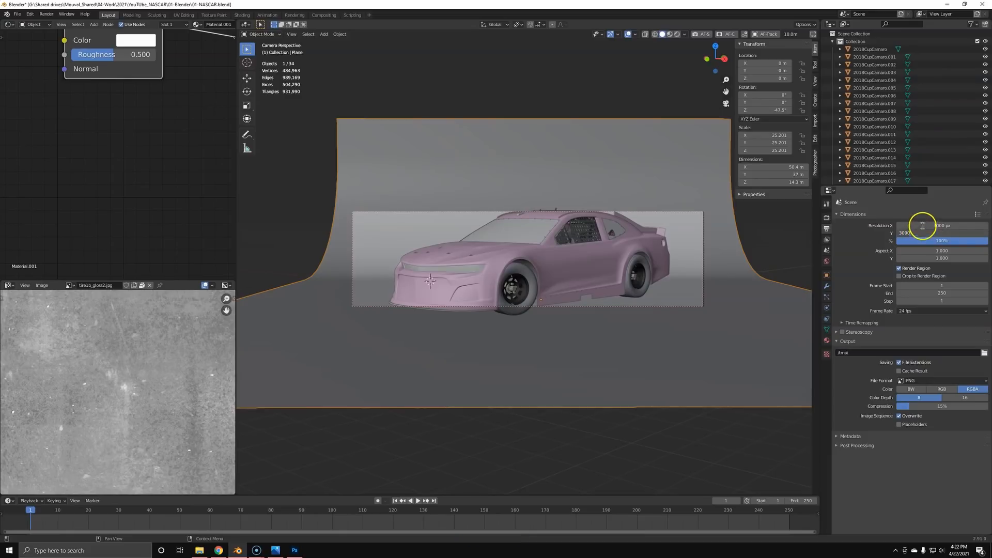
text(000)
key(Return)
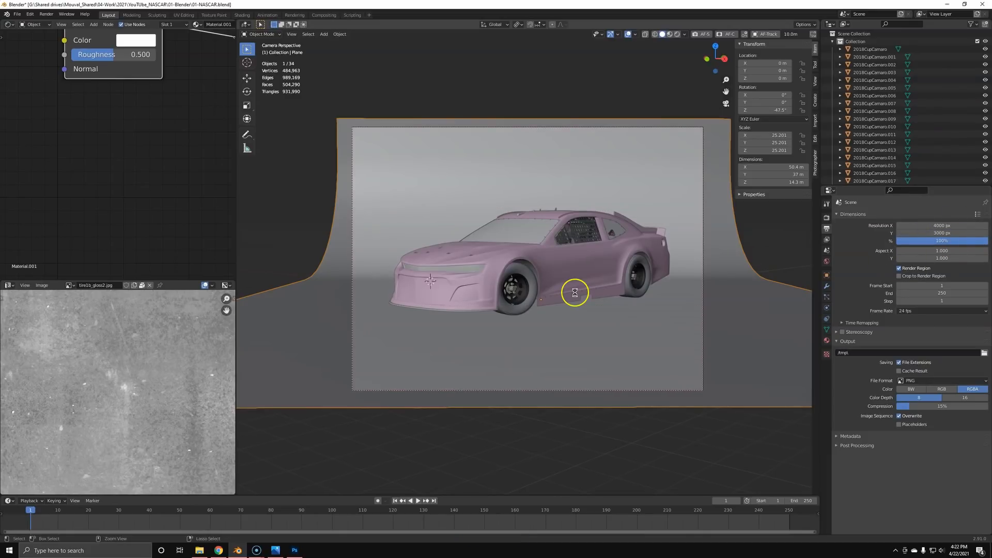
Step: Save the file again and render the current frame as a still image
key(ctrl+s)
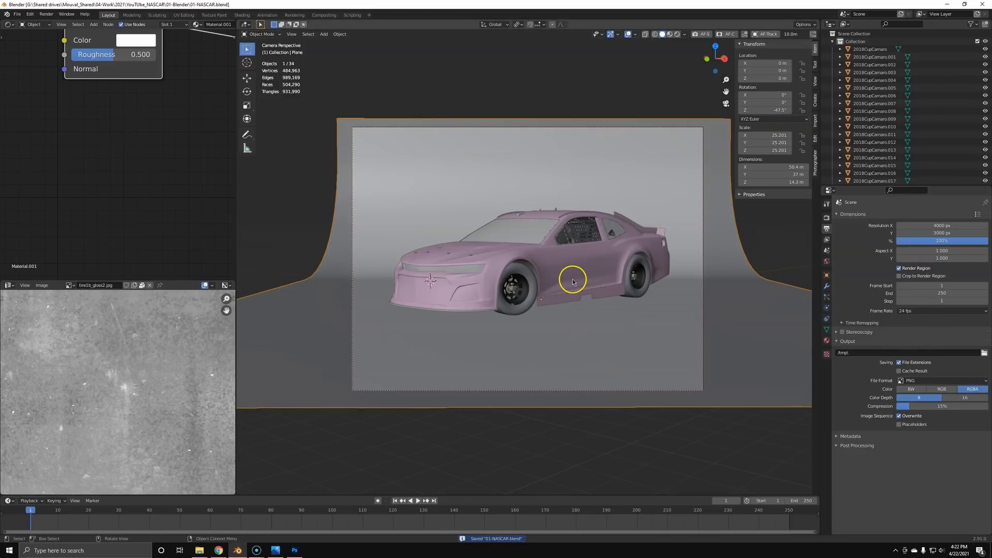
key(F12)
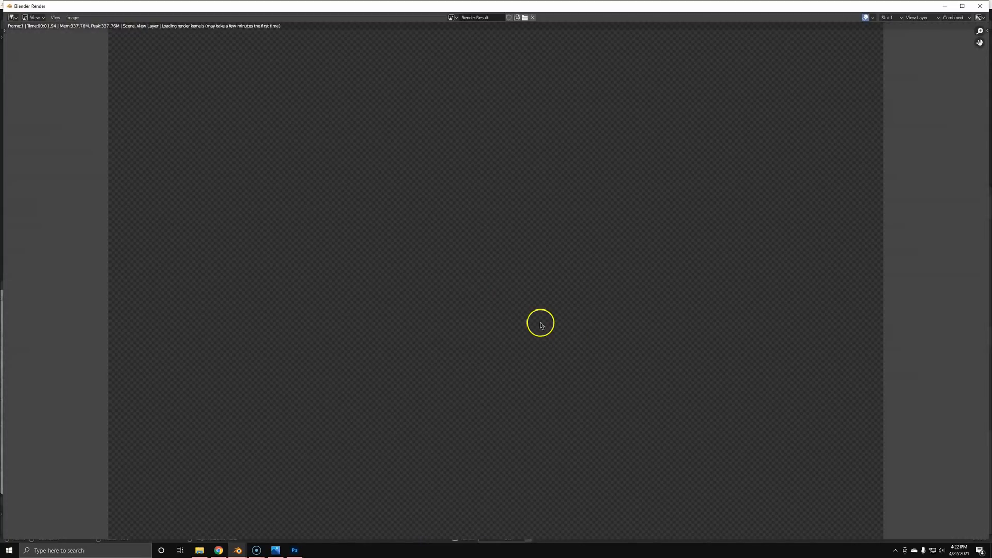
Step: Save the rendered image to the Desktop as untitled2.png and close the render window
scroll(521, 319, up, 1)
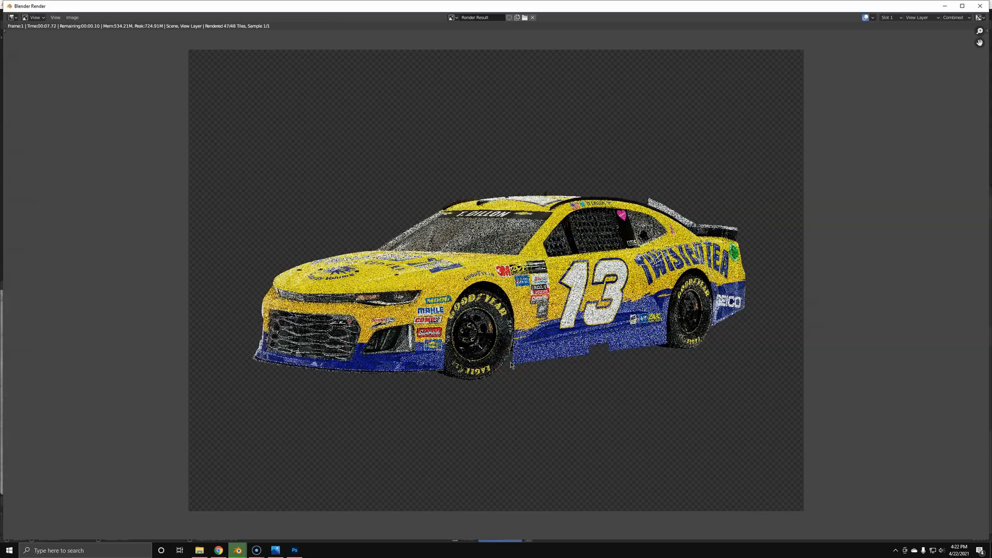
key(shift+alt+s)
click(214, 221)
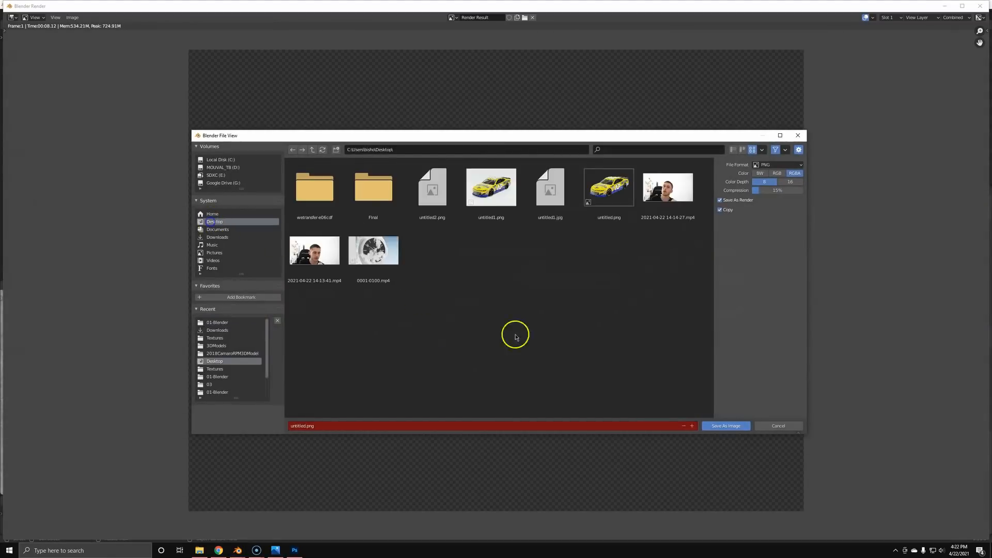
click(442, 198)
click(729, 424)
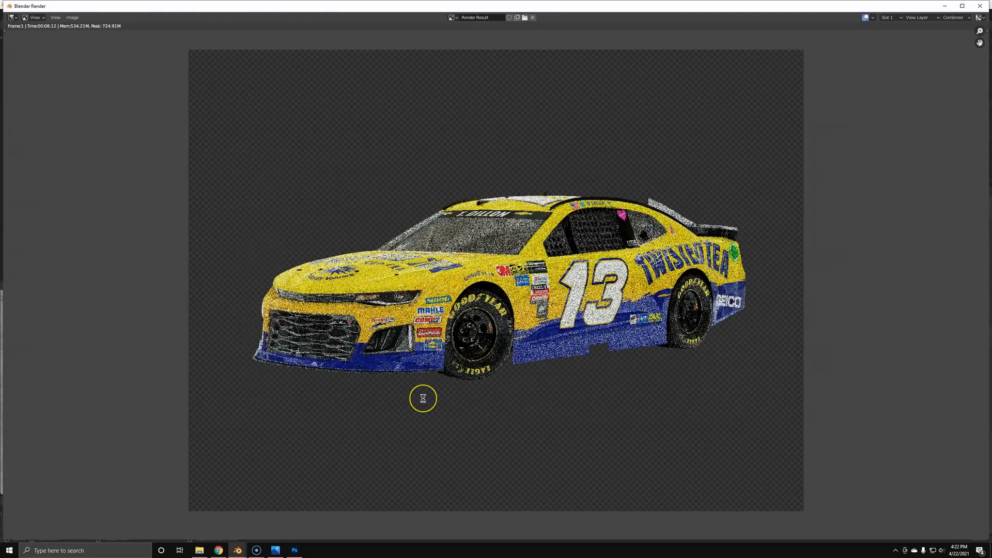
key(Escape)
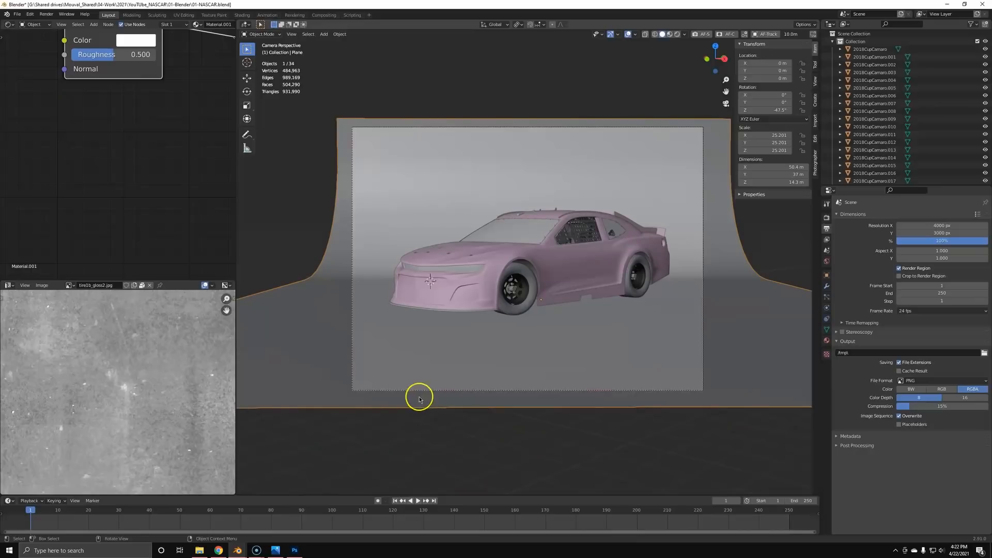
Step: Set the render samples to 128 and enable OptiX denoising for the final render
click(827, 218)
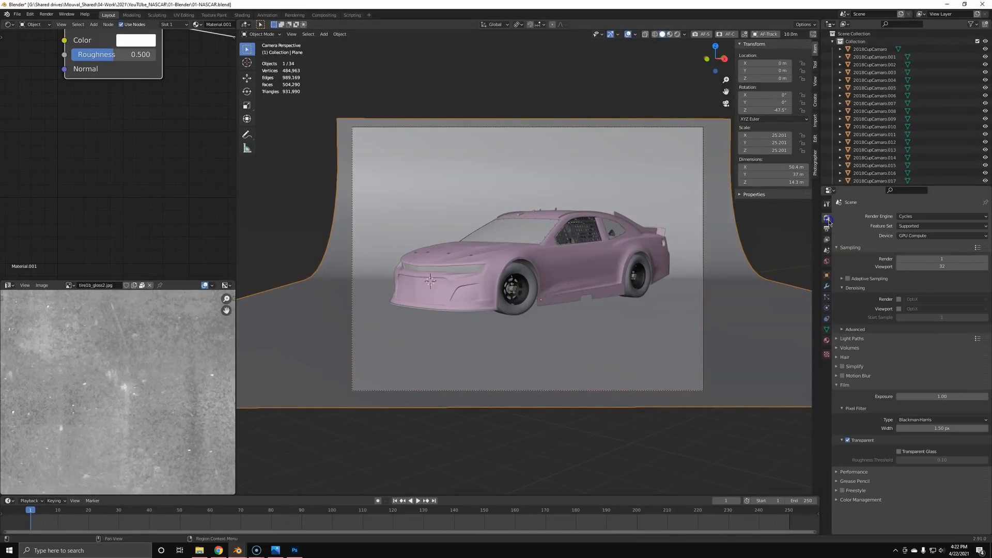
click(943, 259)
text(128)
key(Return)
click(899, 301)
scroll(461, 302, up, 5)
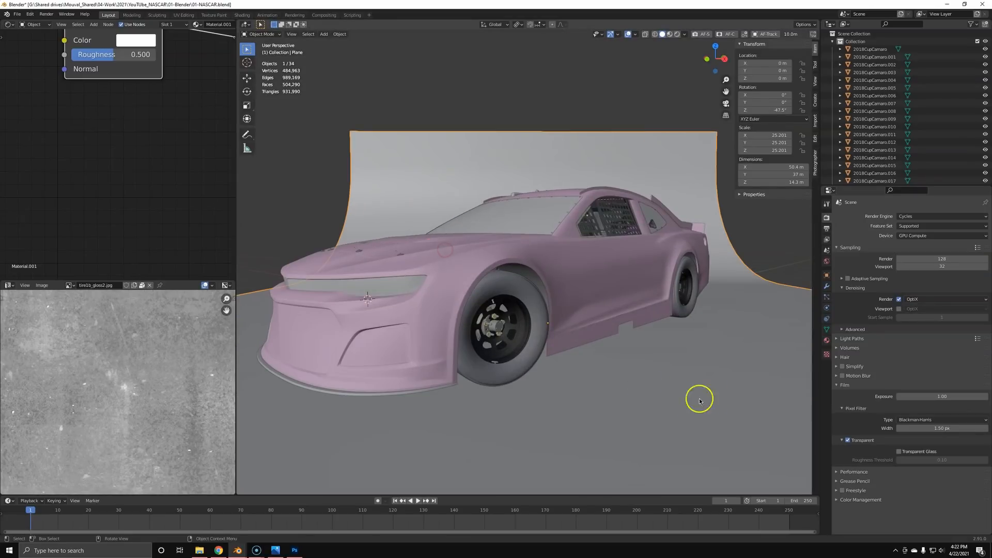
Step: Enable the backdrop plane's camera ray visibility so it shows in the render
click(827, 340)
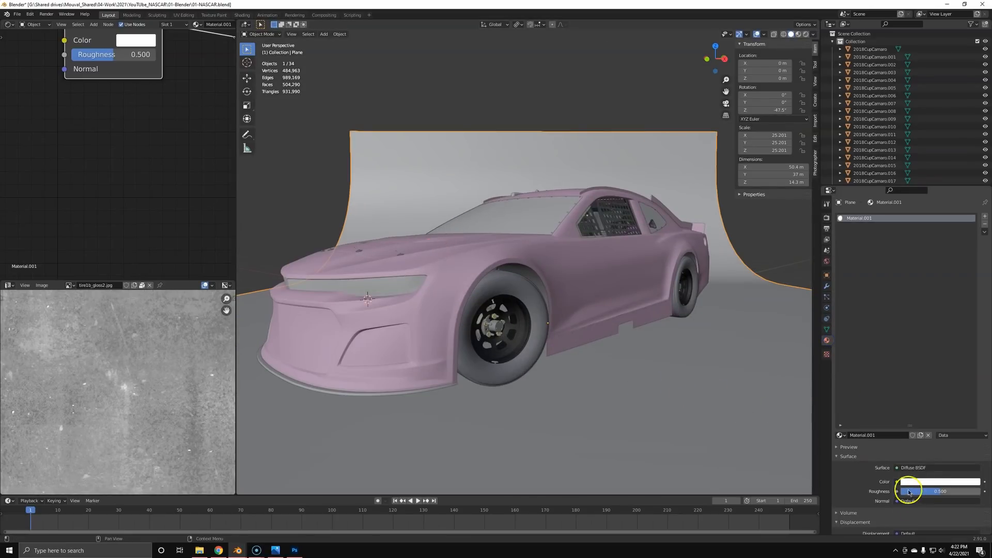
click(827, 275)
scroll(878, 403, down, 1)
click(909, 449)
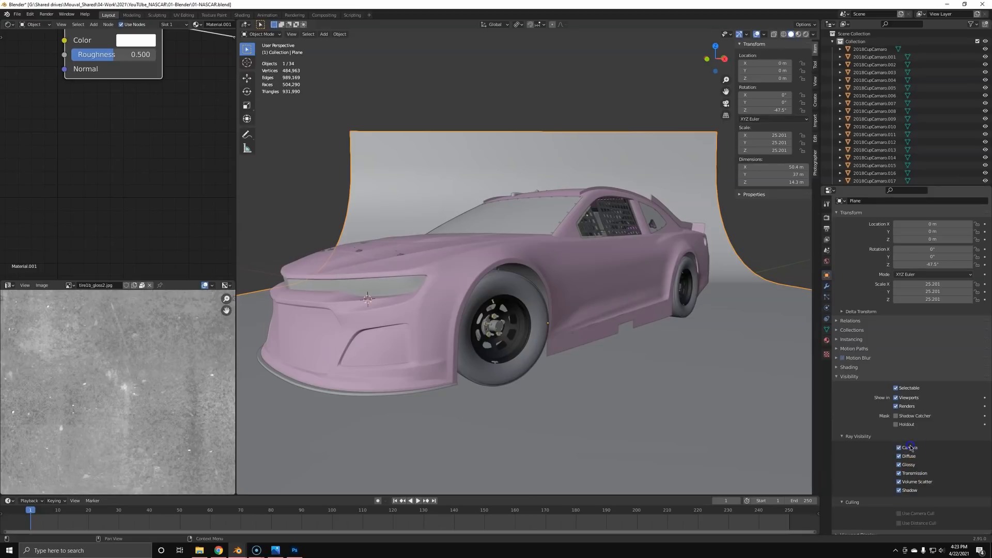
scroll(638, 385, down, 5)
Step: Check the car on its backdrop in rendered shading, through the camera and from a raised angle
key(z)
click(637, 324)
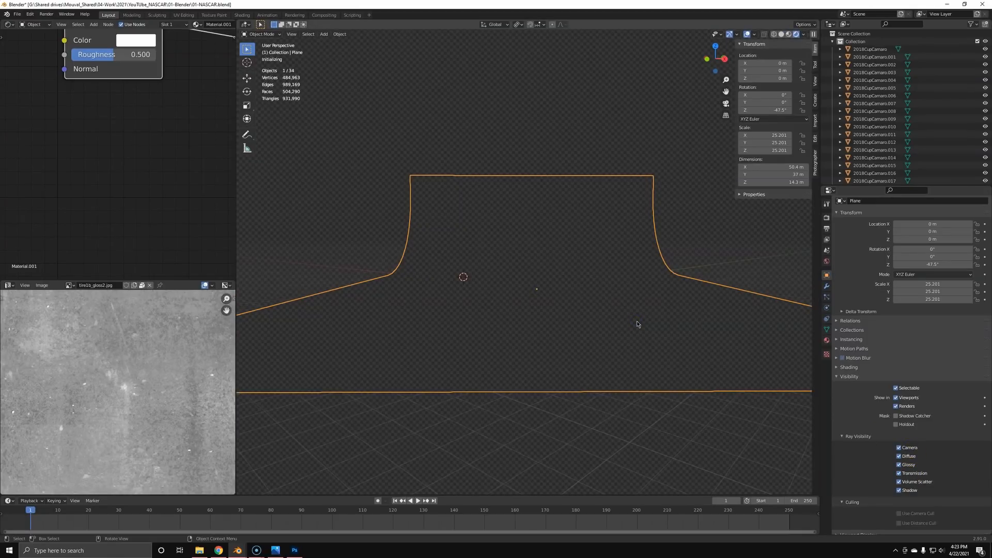
key(KP_0)
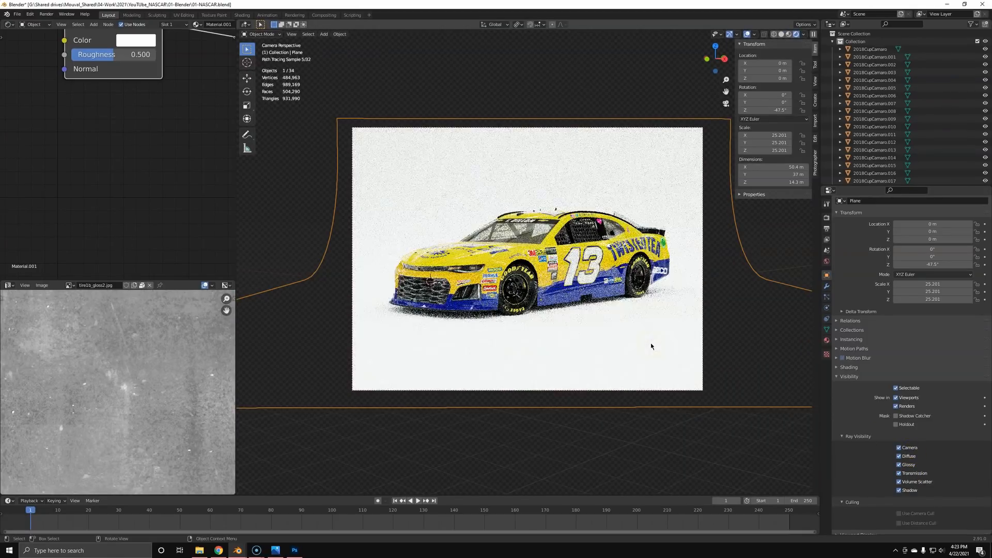
middle_drag(489, 305, 532, 339)
scroll(532, 339, up, 2)
key(z)
click(676, 338)
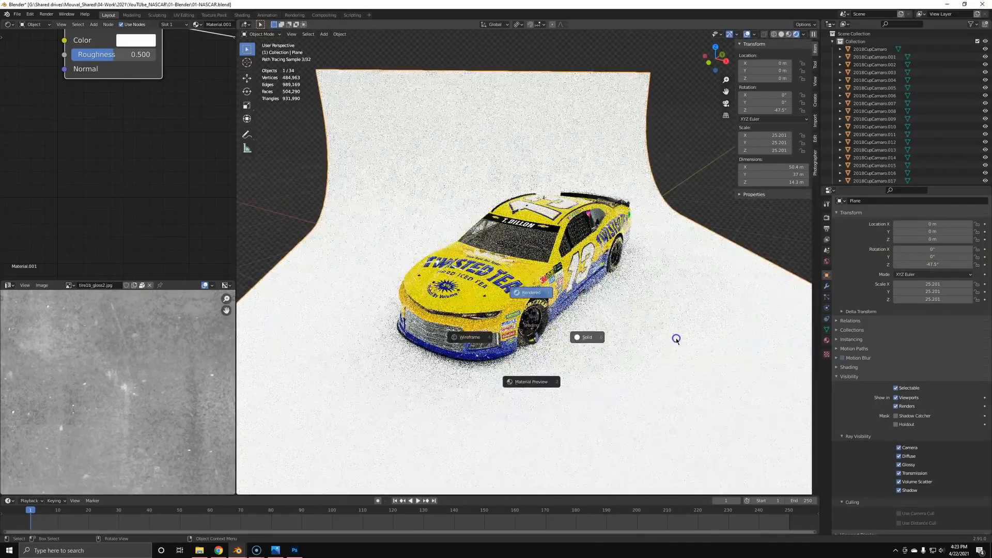
scroll(539, 350, up, 3)
Step: Save the file, switch the viewport to material preview and select the front tire
key(ctrl+s)
key(z)
click(527, 443)
mouse_move(526, 447)
middle_down()
mouse_move(534, 327)
mouse_move(514, 330)
mouse_move(494, 304)
mouse_move(507, 303)
middle_up()
scroll(534, 327, up, 5)
scroll(507, 304, down, 5)
click(556, 433)
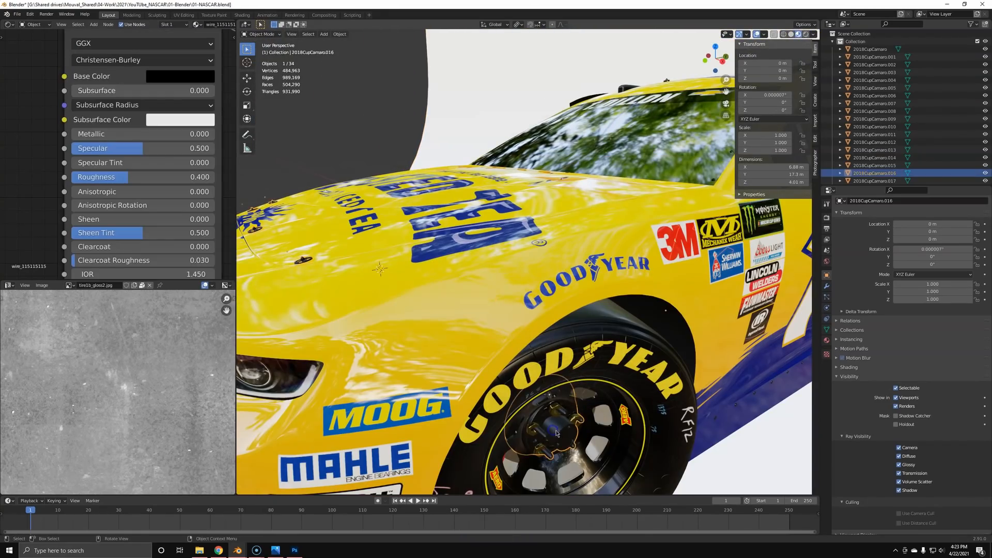
click(615, 461)
Step: Copy the bump texture node chain, including its normal map, from the tire's wire_000000000 material
scroll(91, 178, down, 12)
middle_drag(88, 185, 179, 156)
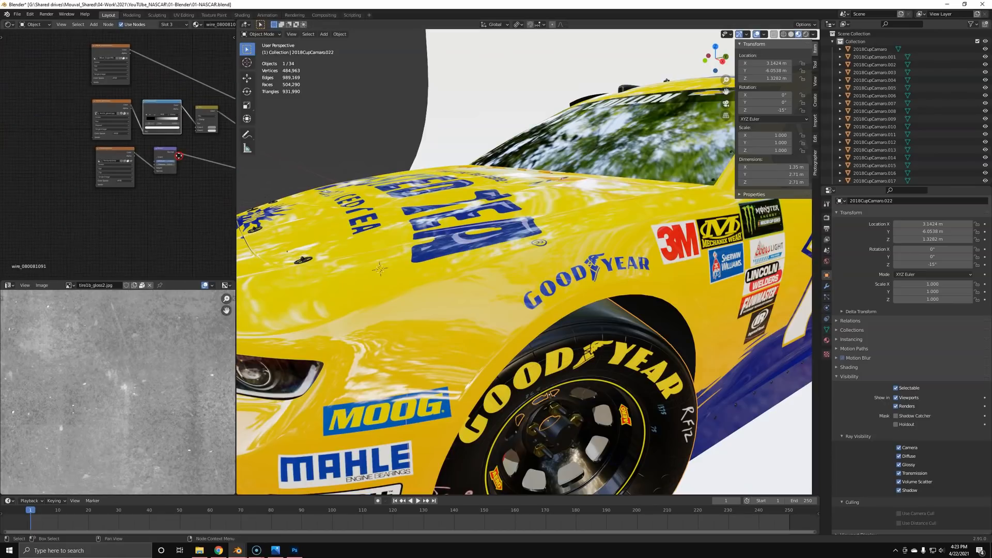
scroll(181, 219, down, 4)
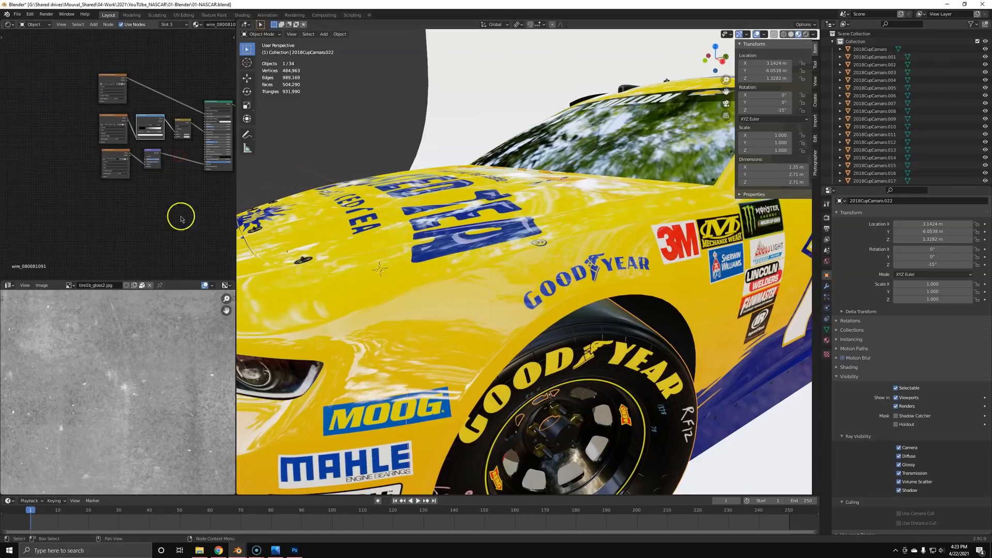
click(827, 340)
click(873, 235)
click(864, 210)
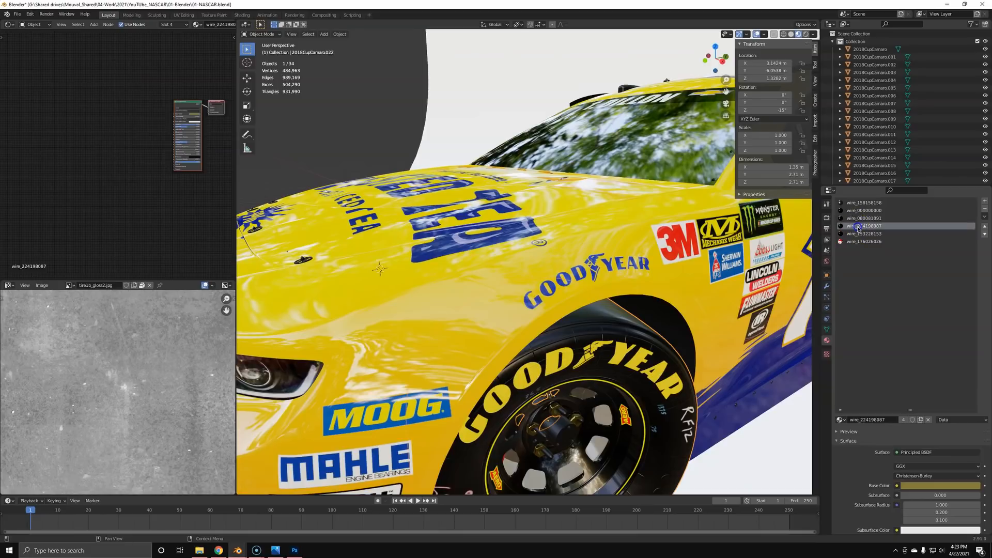
drag(36, 208, 202, 144)
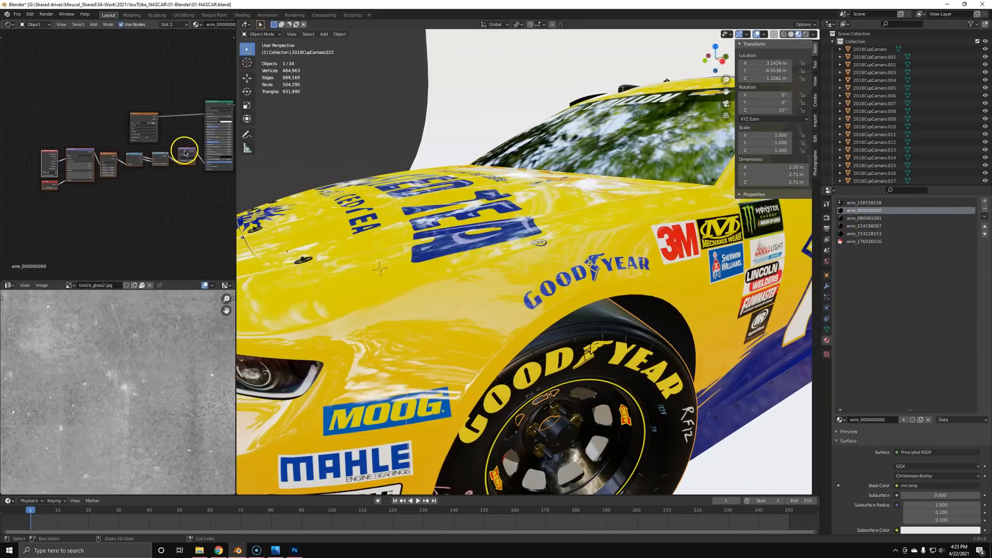
key(ctrl+c)
Step: Paste the copied nodes into the car body's Carpaint material and connect the Normal Map to the shader's Normal input
click(500, 274)
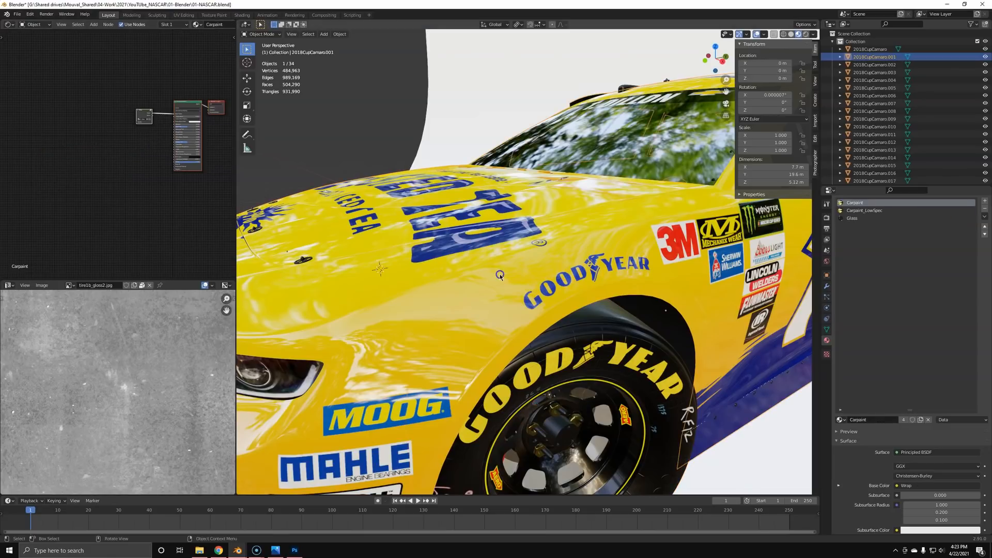
key(ctrl+v)
scroll(106, 192, up, 3)
middle_drag(163, 165, 88, 170)
scroll(126, 191, up, 3)
scroll(118, 155, up, 4)
drag(112, 167, 162, 193)
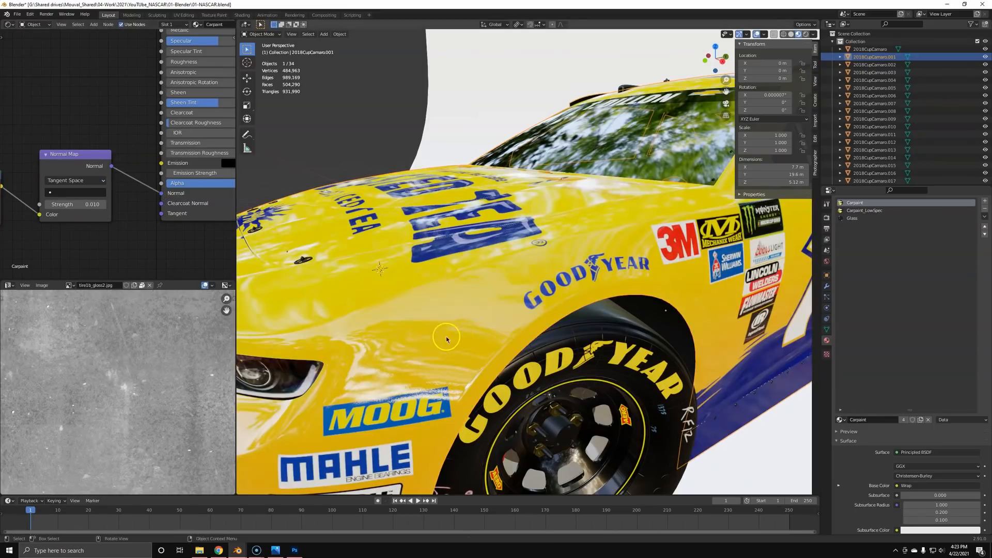
Step: Set the Carpaint Normal Map strength to 0.005 while judging the reflections near the headlight
middle_drag(415, 390, 515, 321)
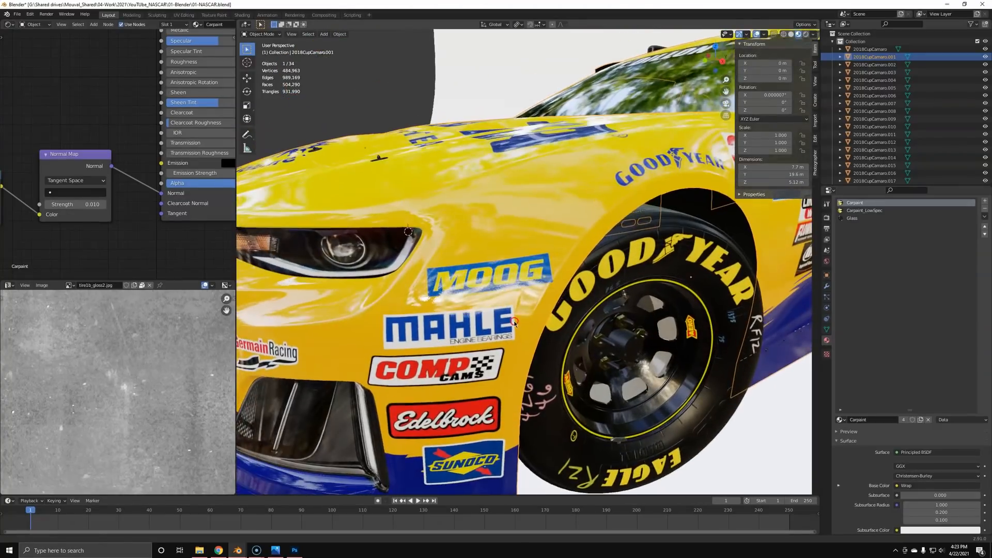
scroll(483, 340, up, 6)
scroll(482, 341, down, 5)
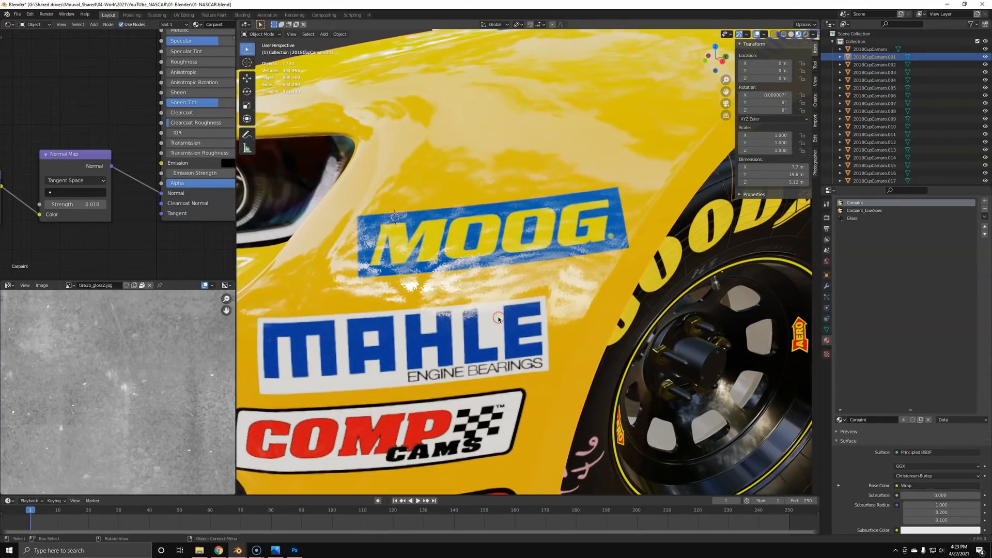
click(79, 206)
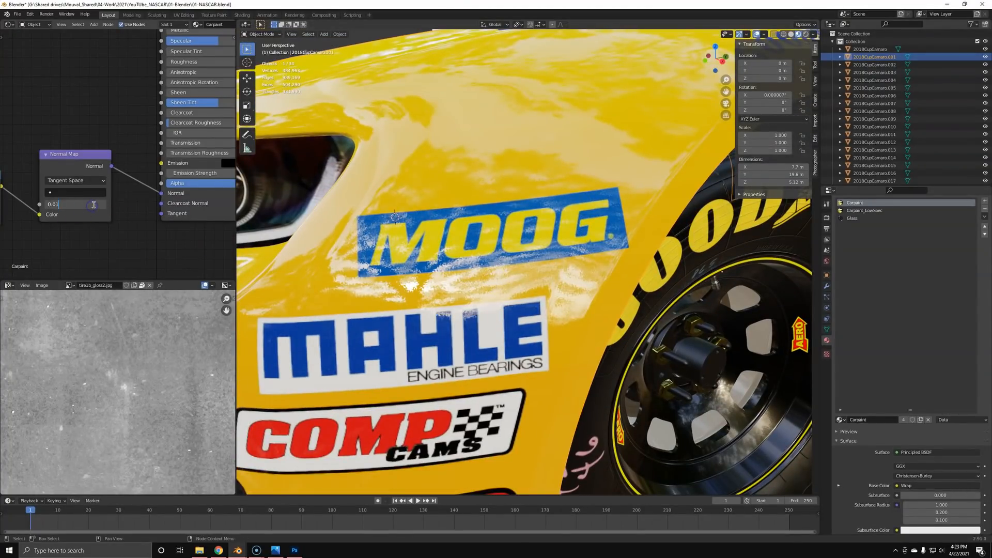
text(0.005)
key(Return)
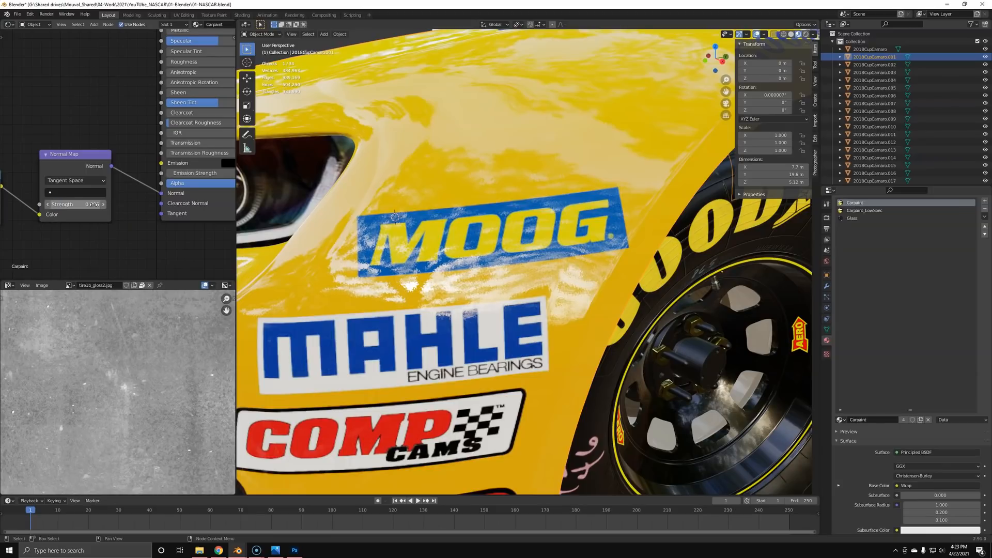
Step: Examine the paint reflections up close around the Moog decal on the front fender
scroll(412, 269, up, 1)
scroll(427, 270, down, 1)
key(shift+b)
drag(444, 244, 478, 251)
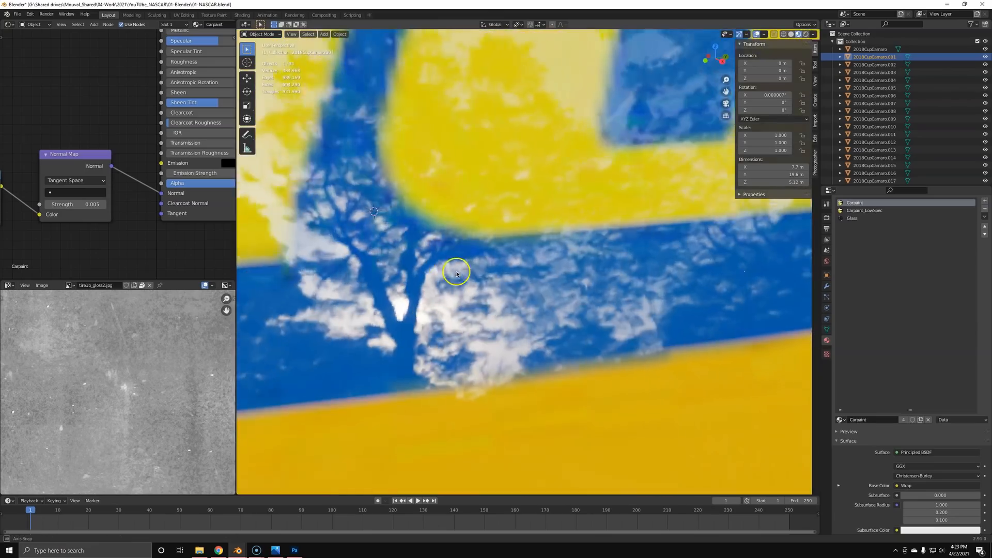
middle_drag(477, 251, 465, 224)
scroll(430, 269, down, 7)
mouse_move(493, 273)
middle_down()
mouse_move(458, 264)
mouse_move(480, 278)
middle_up()
scroll(477, 358, down, 2)
Step: Return to the camera view, deselect everything, save the file and render the current frame
key(KP_0)
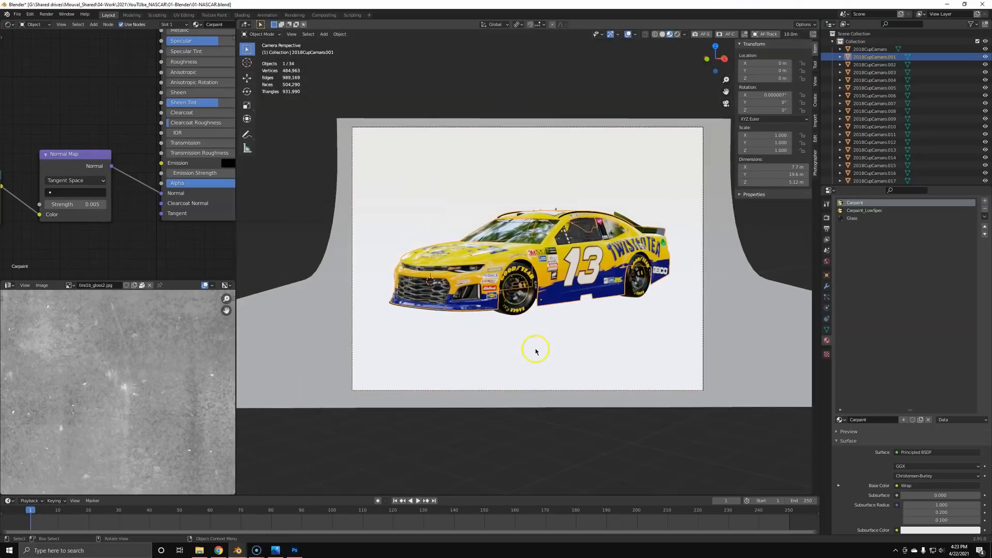
key(alt+a)
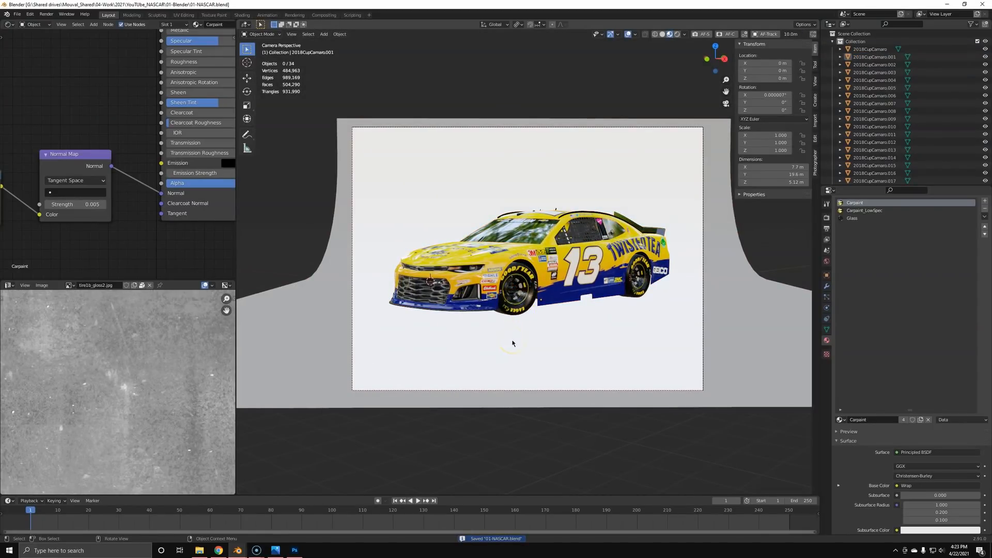
key(F12)
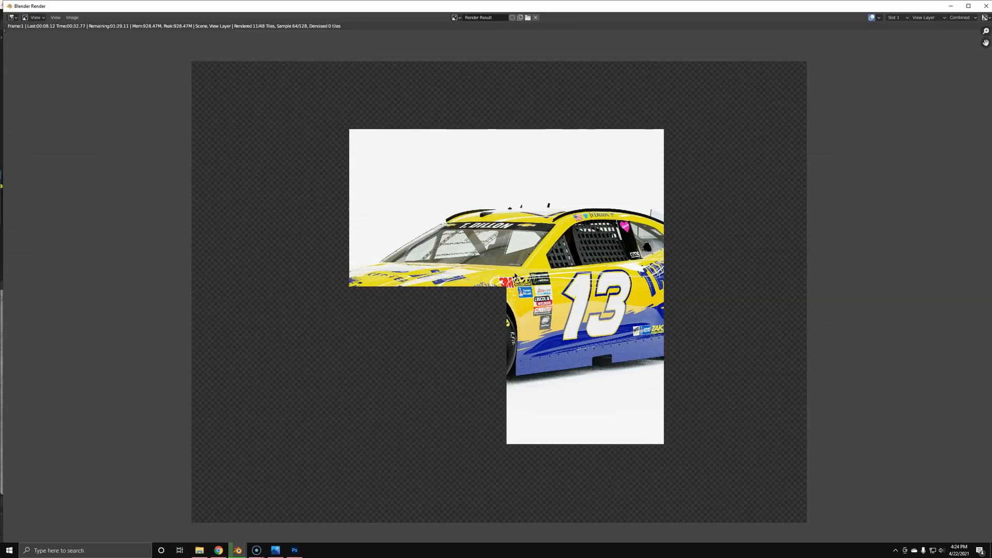
Step: Compare the render in progress with the reference photo image00003.jpeg by switching between Blender and Photos
key(Escape)
key(alt+Tab)
key(Tab)
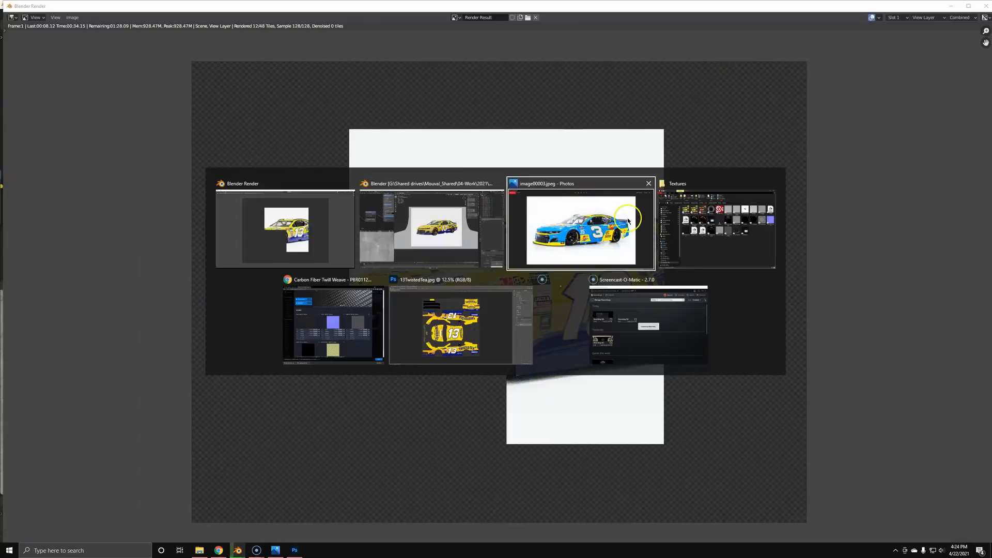
key(alt+Tab)
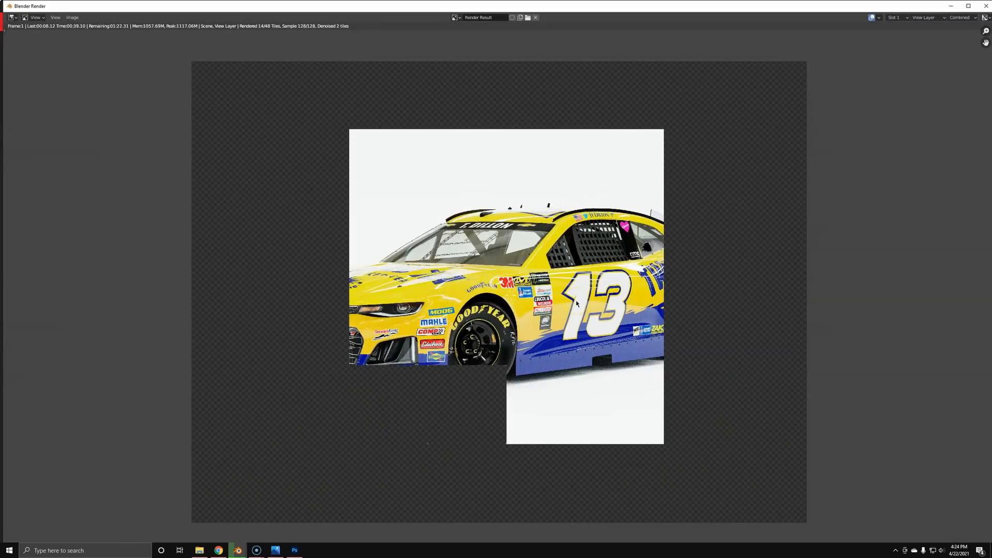
key(alt+Tab)
key(alt+Tab)
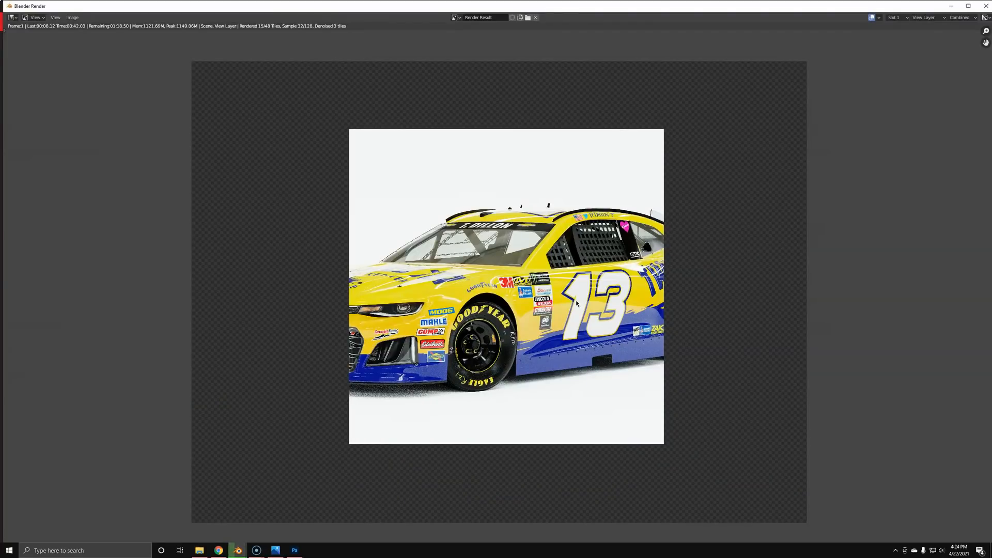
key(alt+Tab)
key(alt+Tab)
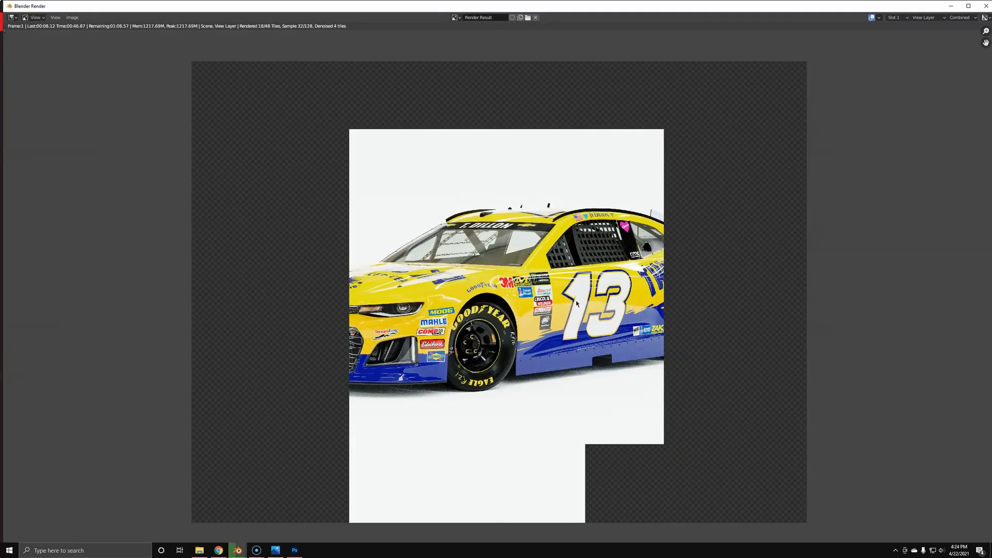
Step: Inspect the render's details up close, including the decals, window netting, paint reflections and tires
scroll(457, 385, up, 4)
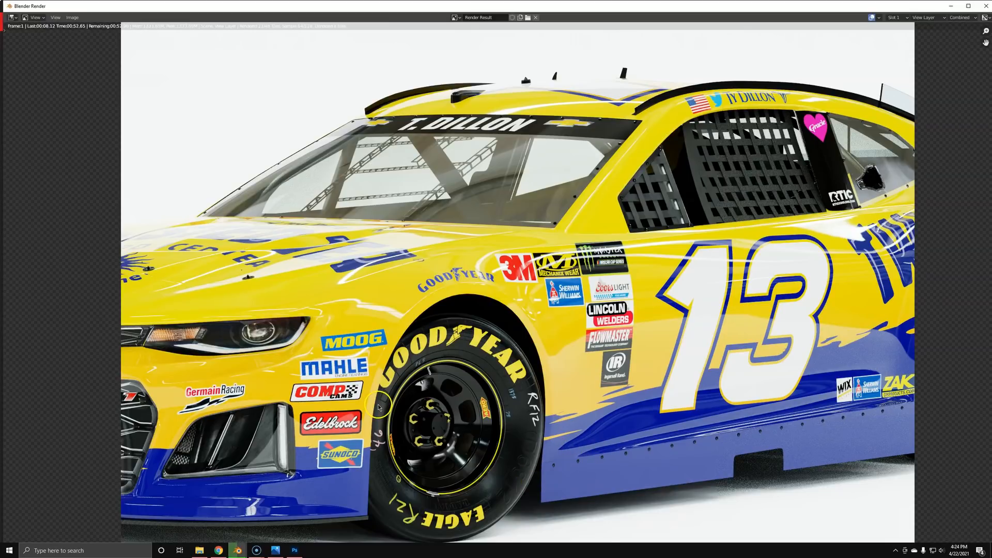
scroll(452, 351, down, 2)
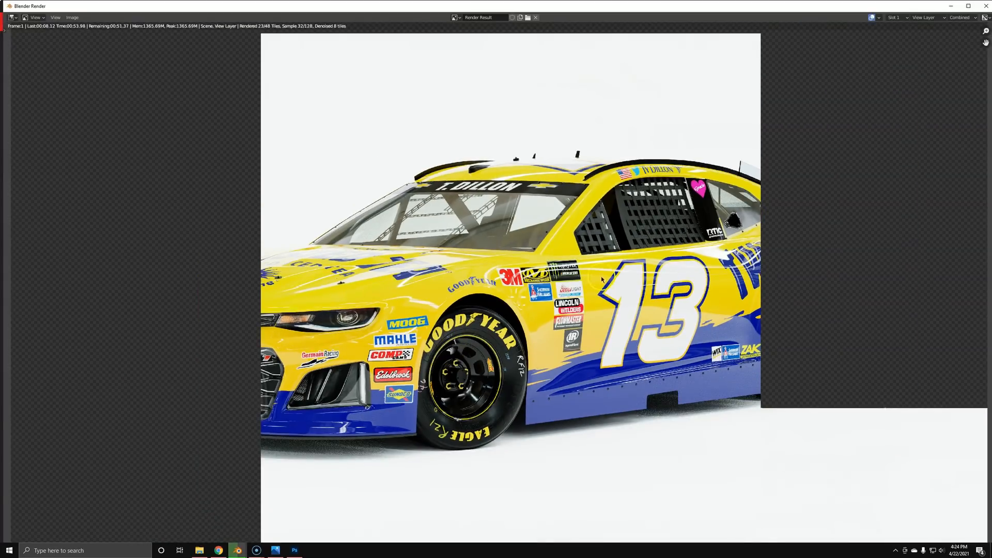
scroll(602, 279, up, 5)
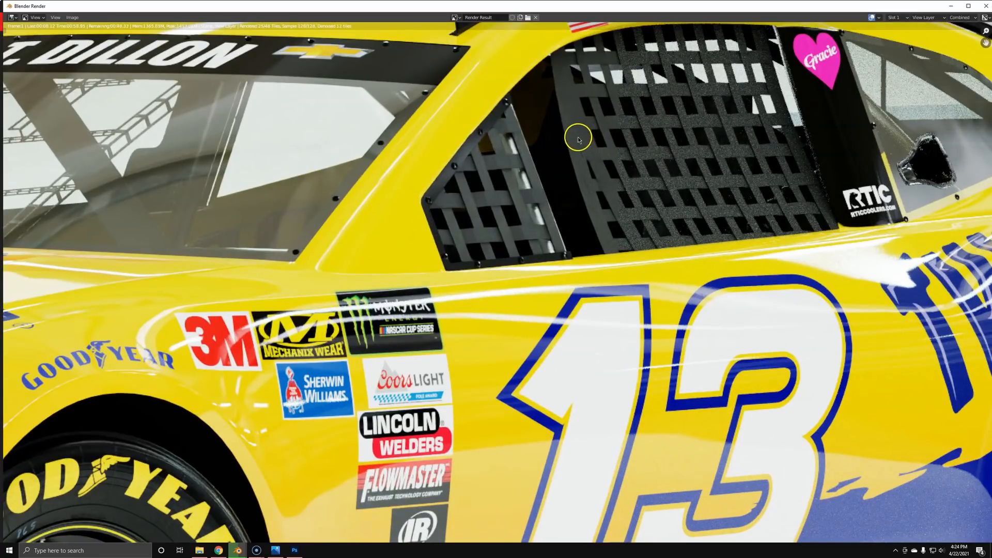
scroll(523, 191, down, 5)
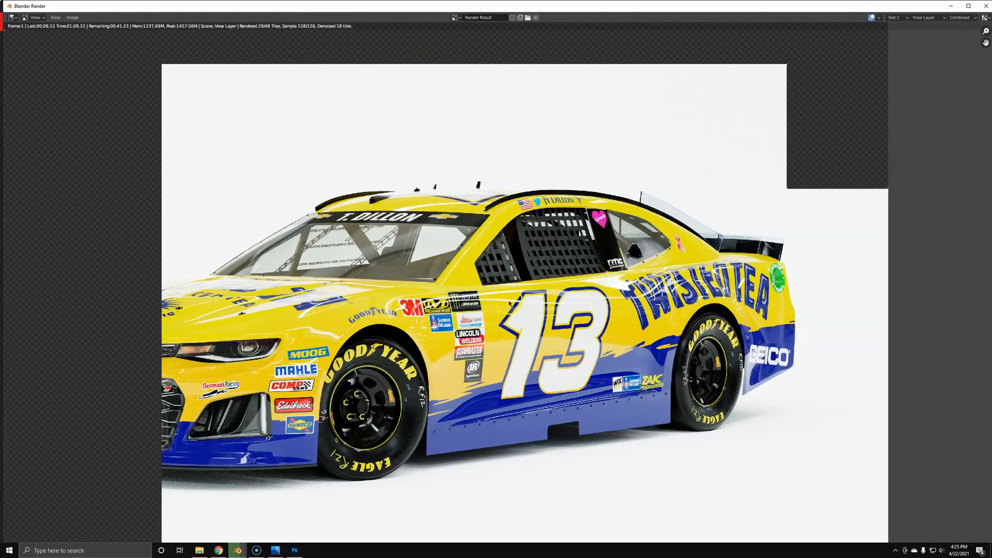
scroll(506, 293, down, 1)
scroll(506, 293, up, 2)
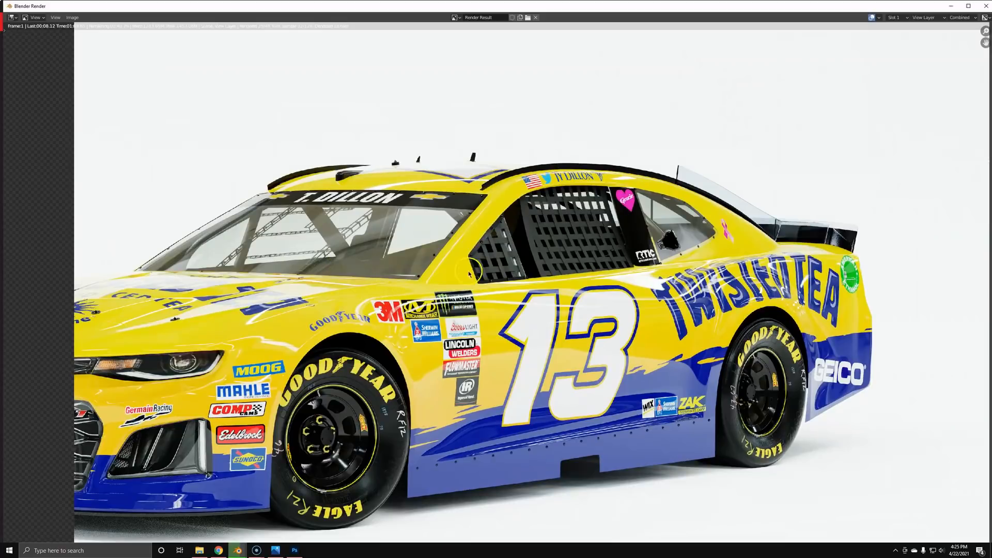
Step: Compare the render in progress with the reference images image00003.jpeg and MonsterStudio.png, examining the windshield and side decals
middle_drag(478, 270, 552, 288)
key(alt+Tab)
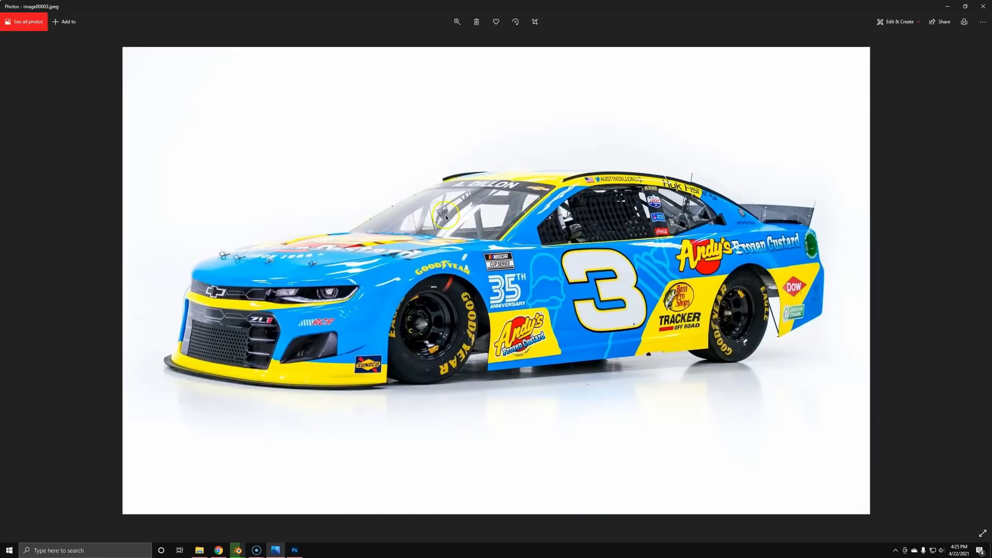
click(986, 251)
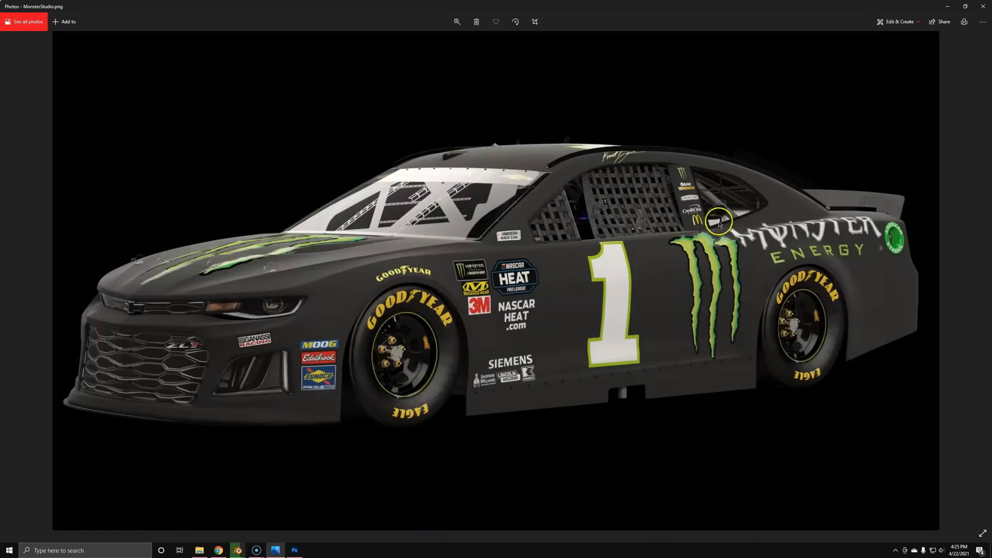
click(20, 281)
key(alt+Tab)
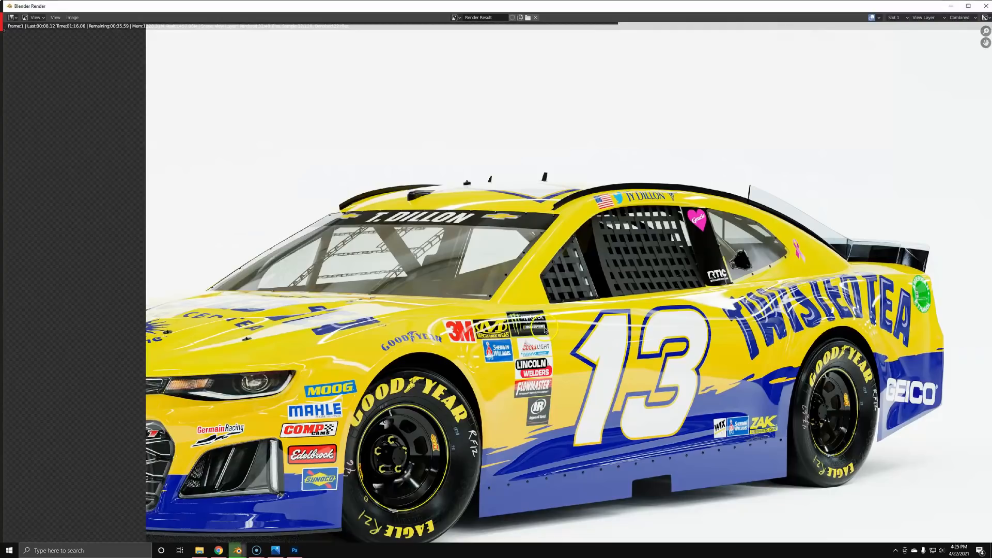
scroll(533, 335, up, 2)
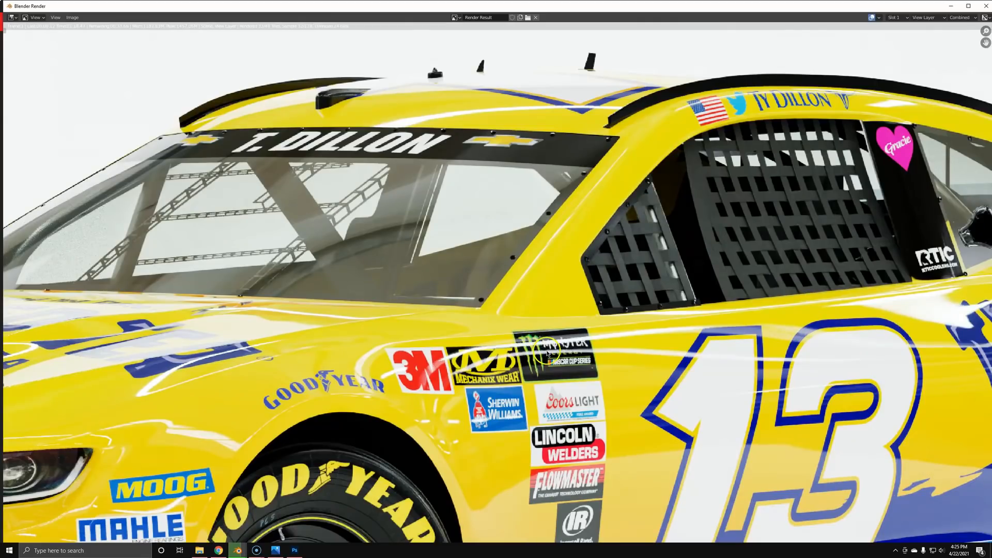
scroll(522, 347, down, 3)
scroll(399, 343, down, 2)
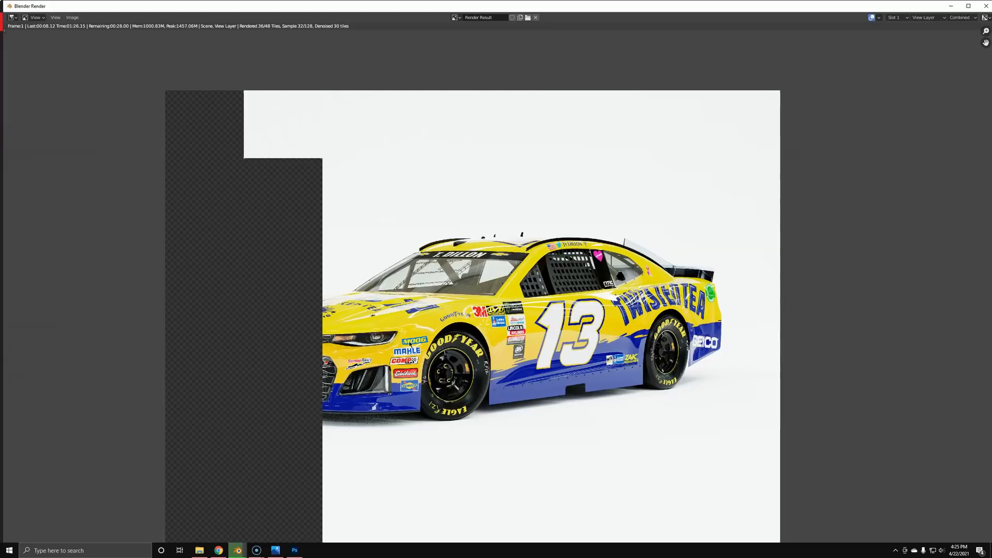
Step: Switch to Photoshop and open the transparent car render untitled2.png from the Desktop folder as its own document
click(295, 551)
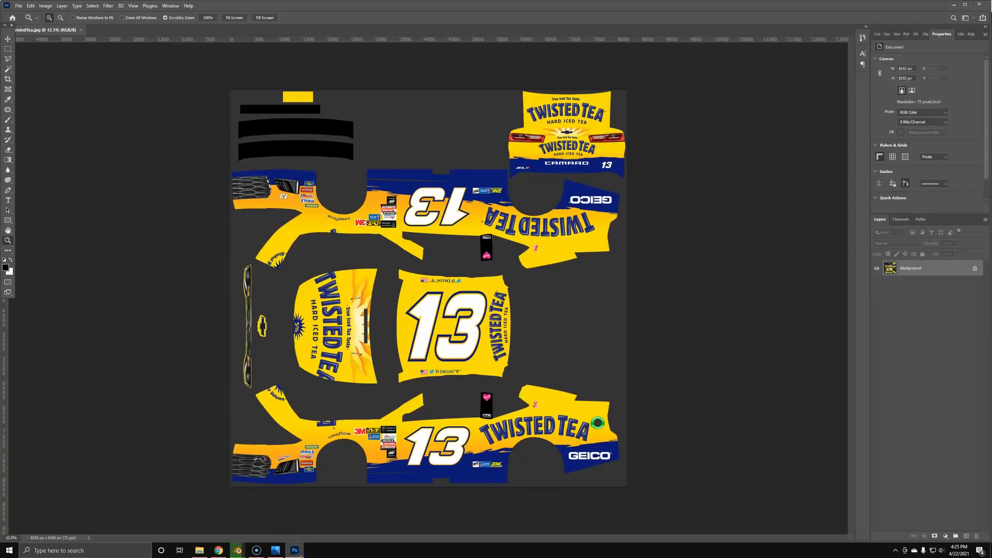
click(200, 551)
click(212, 183)
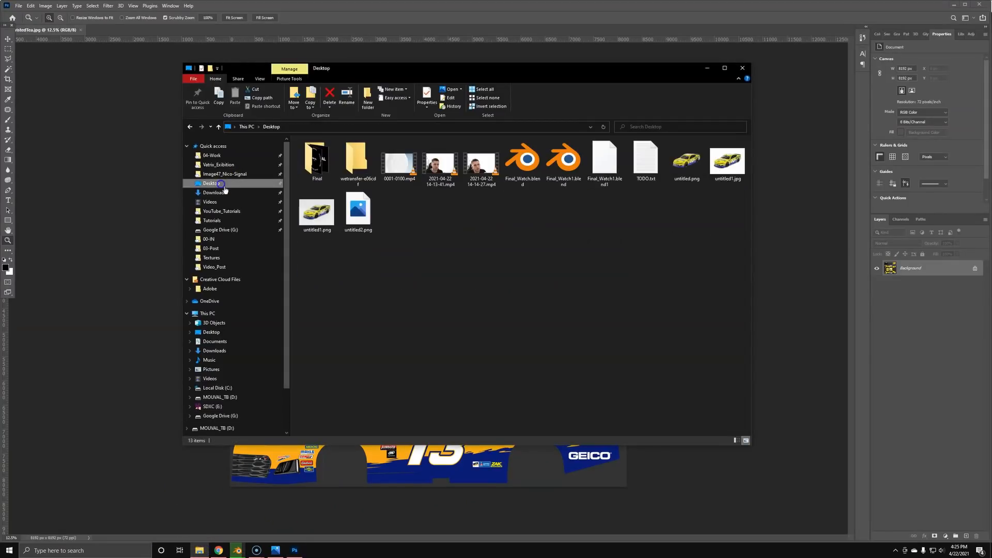
click(688, 165)
click(493, 257)
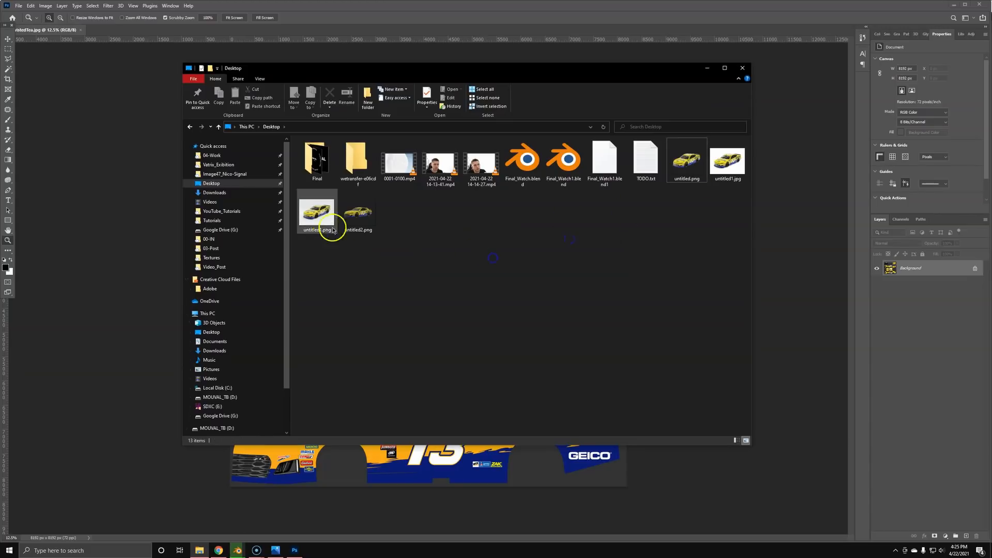
click(676, 176)
click(551, 234)
click(205, 192)
click(209, 185)
click(456, 246)
drag(361, 222, 471, 29)
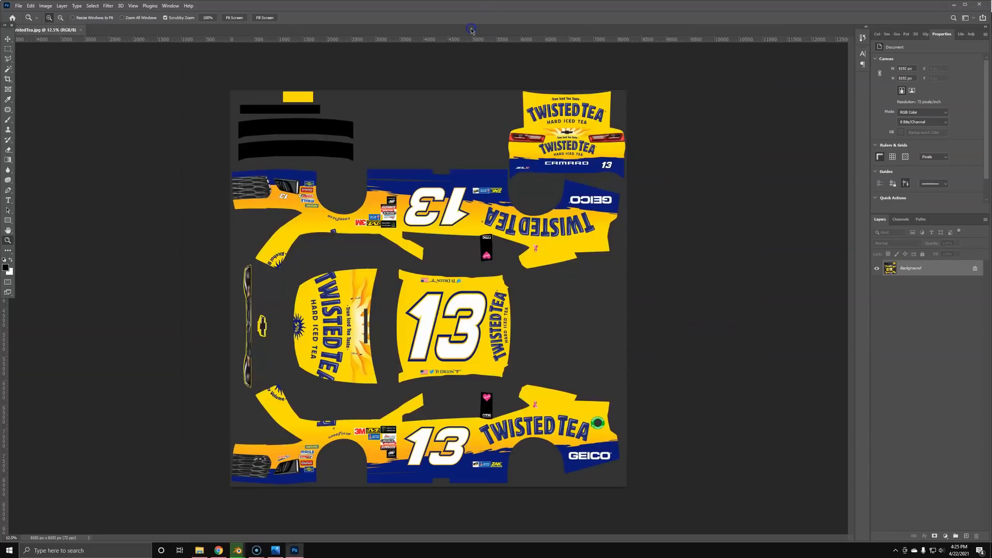
alt+scroll(465, 301, down, 5)
alt+scroll(466, 301, up, 5)
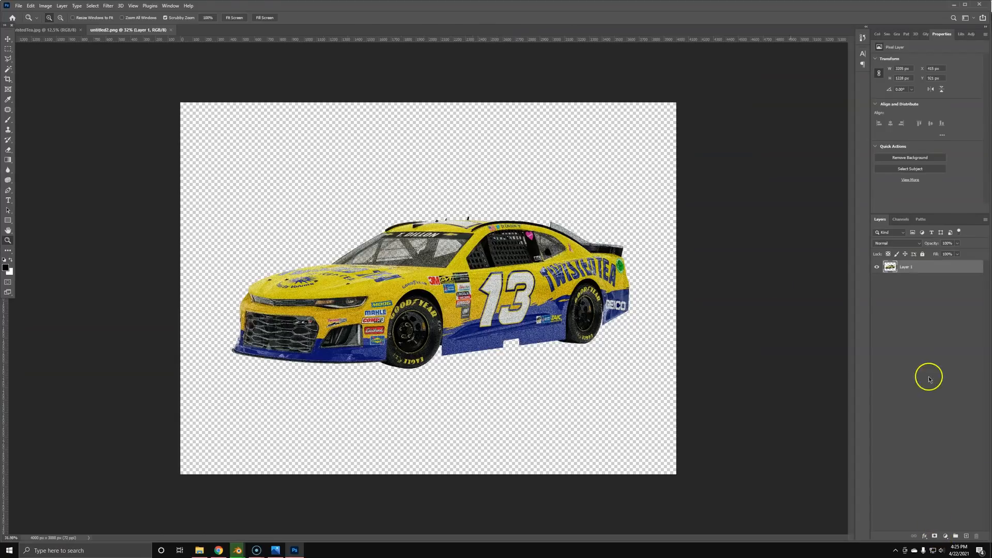
Step: Add a layer mask to Layer 1 from the car's transparency and display the mask alone
ctrl+click(889, 267)
click(935, 536)
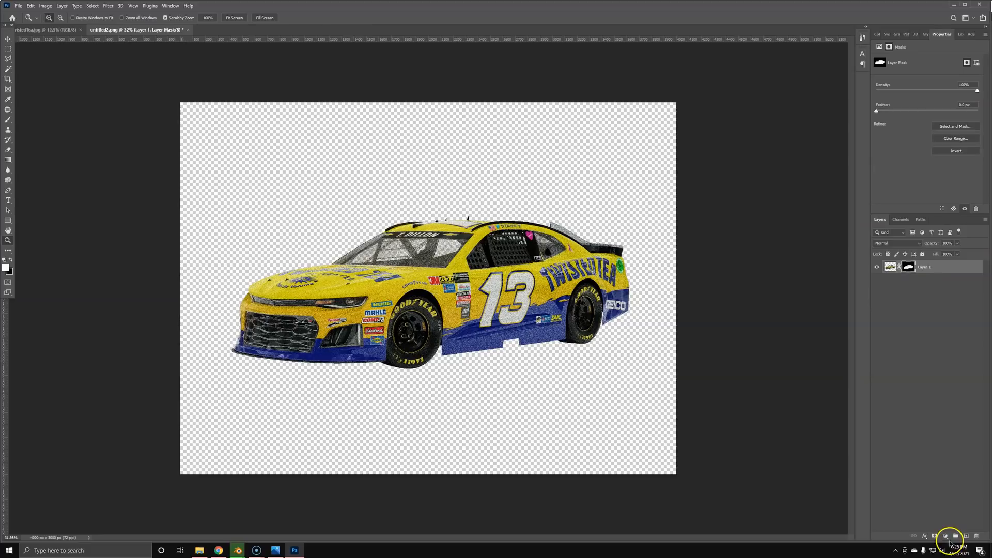
alt+click(908, 267)
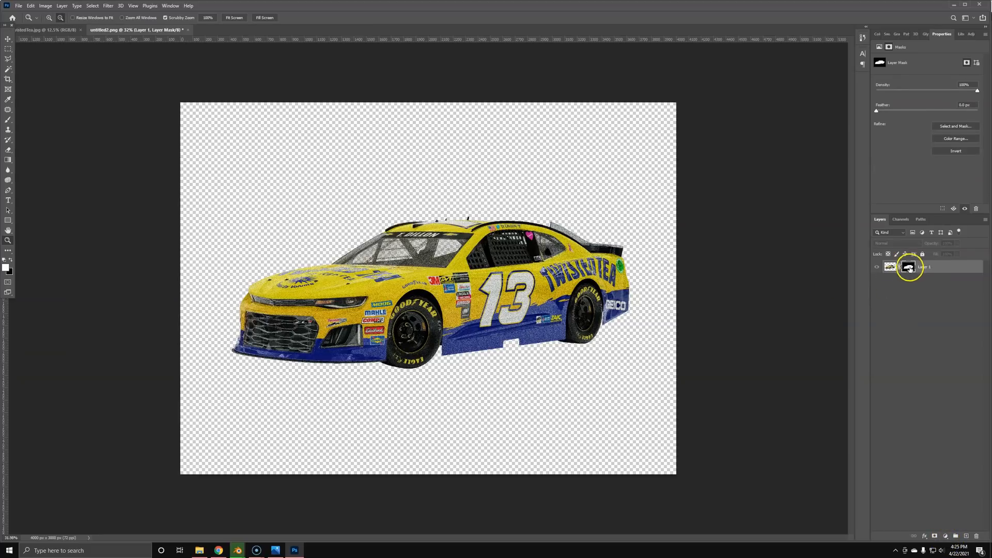
Step: Try to paint the speckled windshield area of the mask white
drag(411, 265, 443, 246)
key(b)
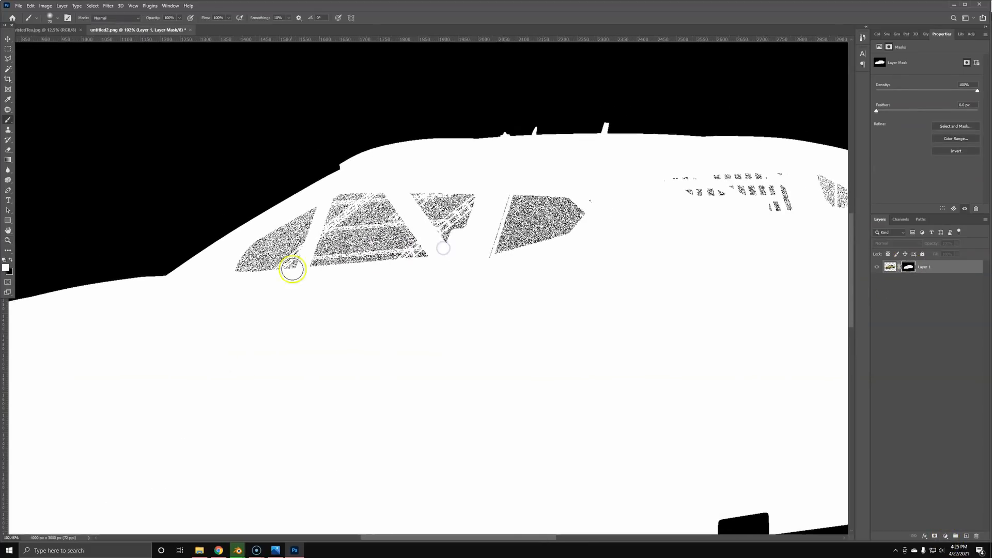
click(240, 274)
shift+click(364, 190)
key(z)
key(ctrl+z)
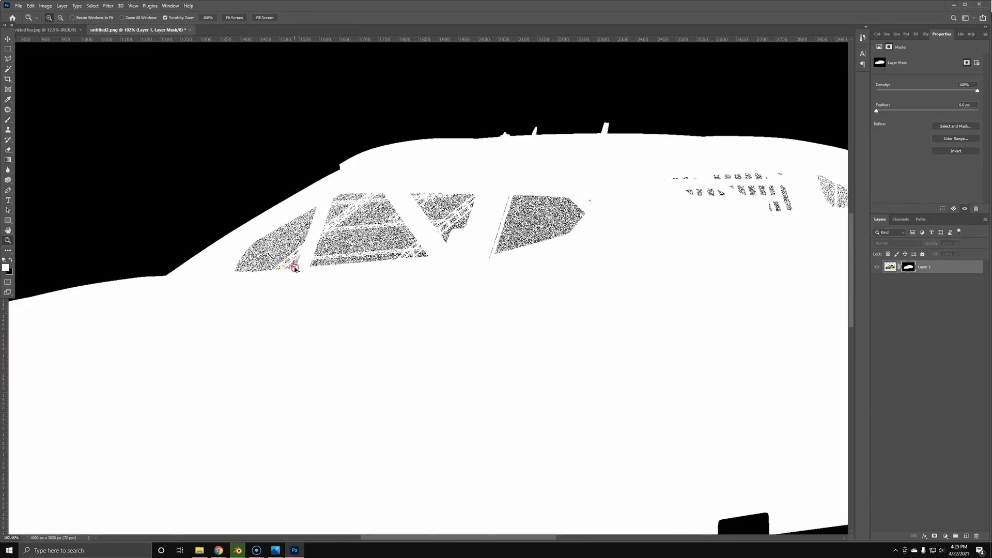
key(ctrl+z)
alt+click(906, 269)
key(ctrl+z)
Step: Paint the speckled windshield, window netting and rear window areas of Layer 1's mask solid white with a larger brush
alt+scroll(912, 267, down, 3)
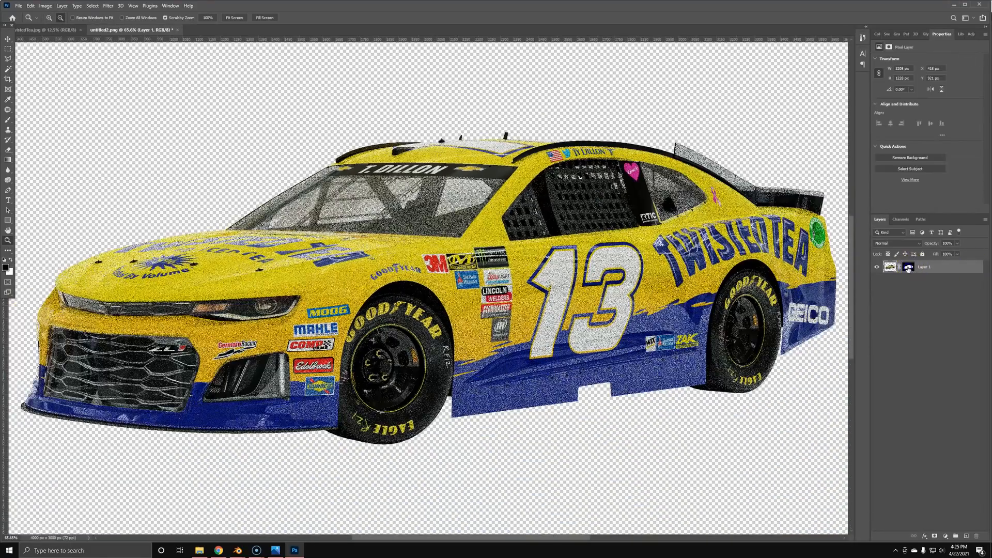
alt+click(908, 269)
key(b)
alt+right_drag(374, 249, 379, 248)
alt+right_drag(388, 402, 389, 387)
alt+right_drag(364, 278, 368, 281)
mouse_move(275, 229)
mouse_down()
mouse_move(343, 185)
mouse_move(494, 185)
mouse_move(448, 210)
mouse_move(459, 208)
mouse_up()
alt+right_drag(458, 212, 483, 213)
mouse_move(486, 211)
mouse_down()
mouse_move(310, 239)
mouse_move(344, 210)
mouse_move(525, 234)
mouse_up()
alt+right_drag(574, 239, 580, 234)
mouse_move(554, 181)
mouse_down()
mouse_move(672, 180)
mouse_move(700, 210)
mouse_up()
click(913, 395)
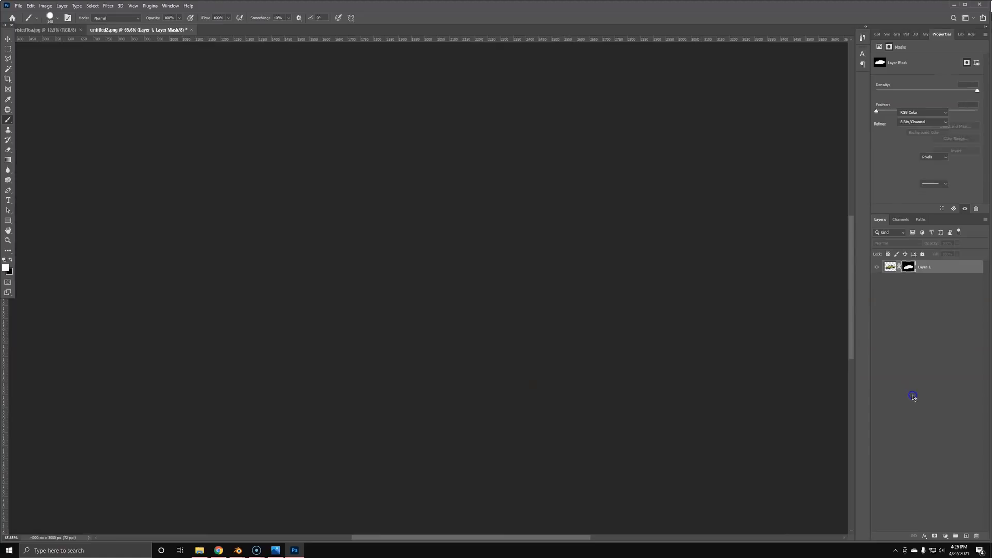
Step: Add a black (000000) Solid Color fill layer above Layer 1
key(z)
drag(750, 302, 593, 279)
click(945, 536)
click(951, 401)
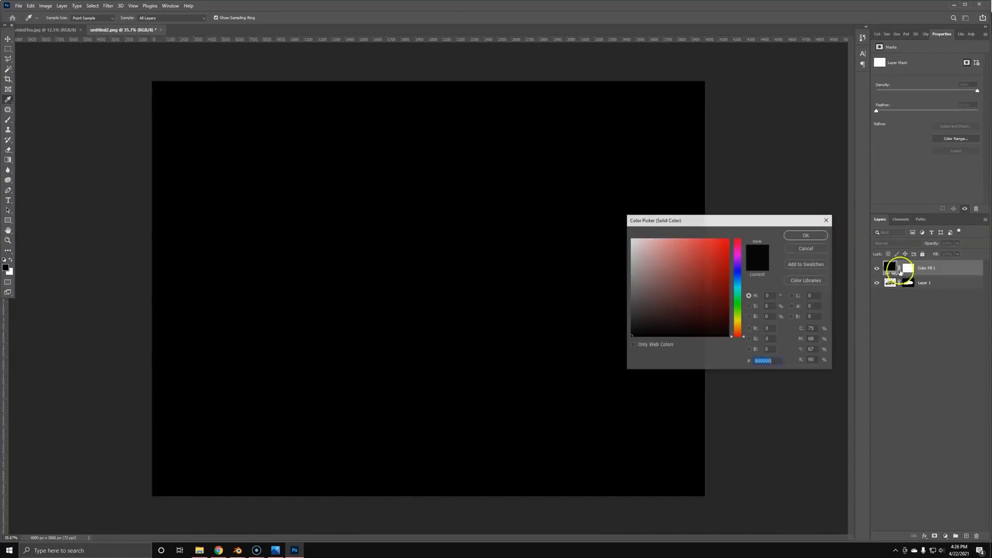
click(806, 236)
Step: Move the car mask from Layer 1 onto the black fill layer, delete Layer 1 and check the silhouette's edge up close
drag(908, 283, 909, 268)
drag(962, 288, 977, 536)
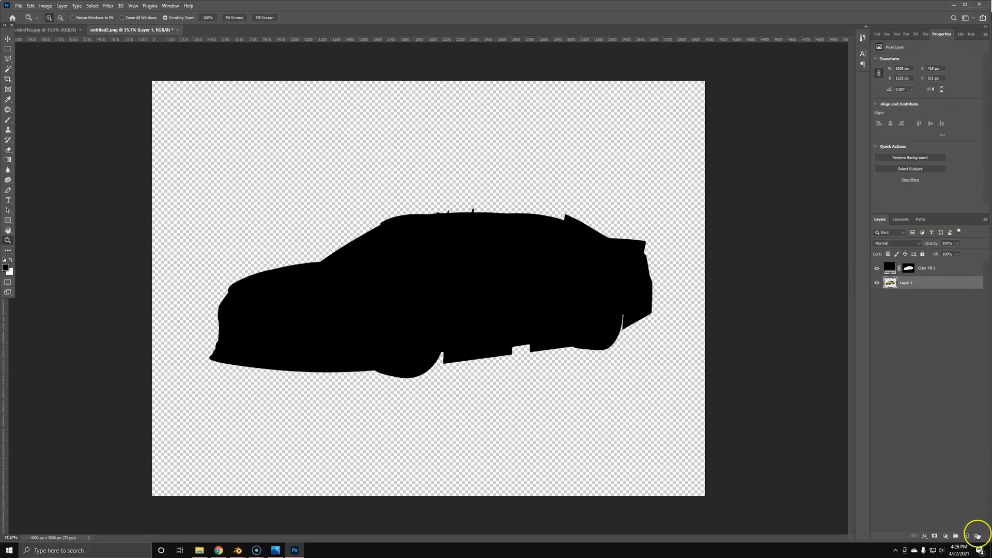
drag(532, 348, 531, 348)
drag(311, 343, 373, 298)
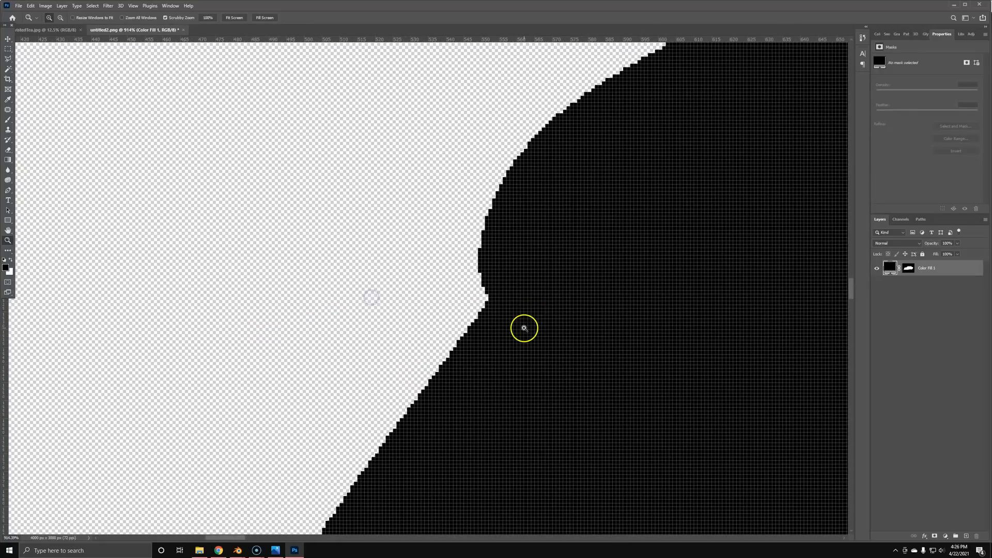
drag(524, 328, 493, 326)
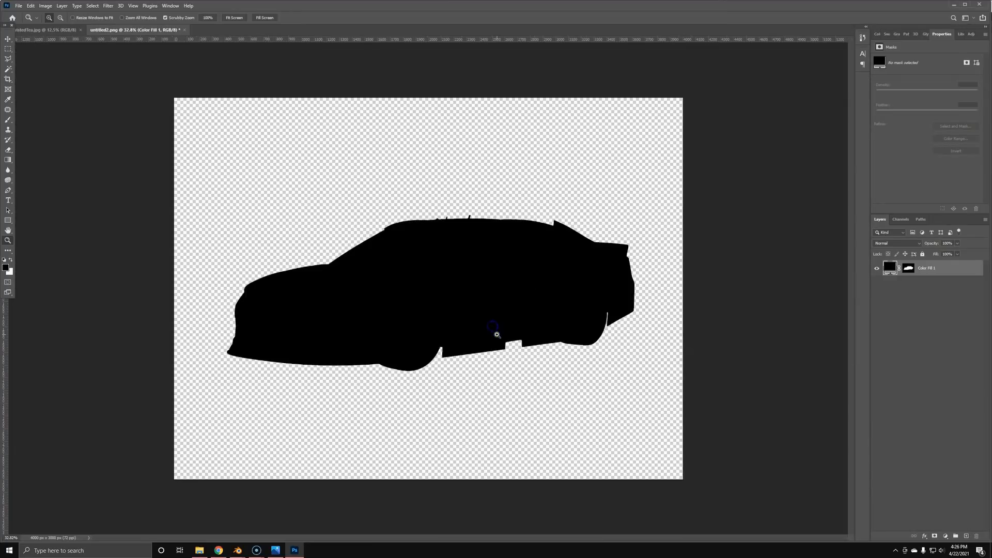
Step: Switch to the Blender render window and save the finished render to the Desktop as untitled3.png
key(alt+Tab)
key(alt+Tab)
key(alt+Tab)
key(Tab)
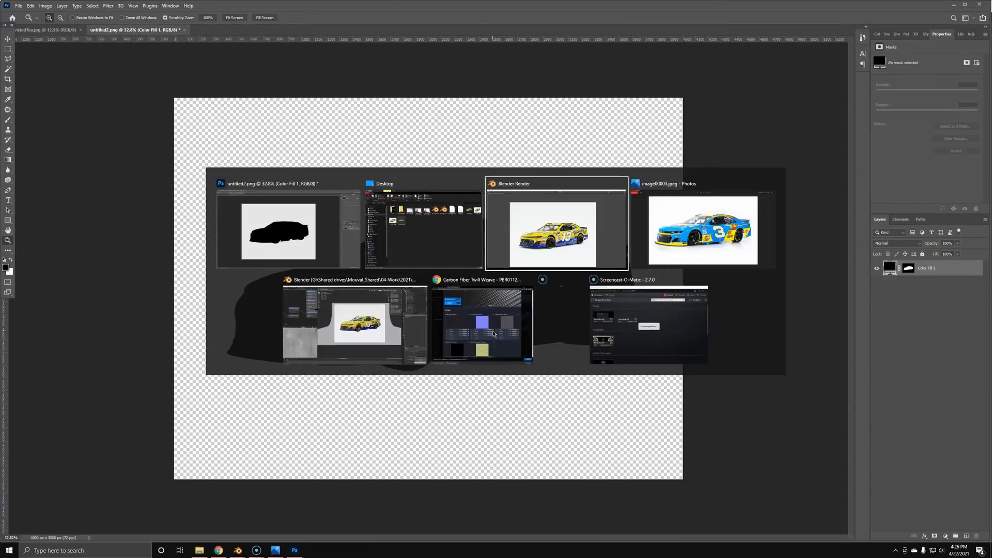
key(shift+alt+s)
click(729, 438)
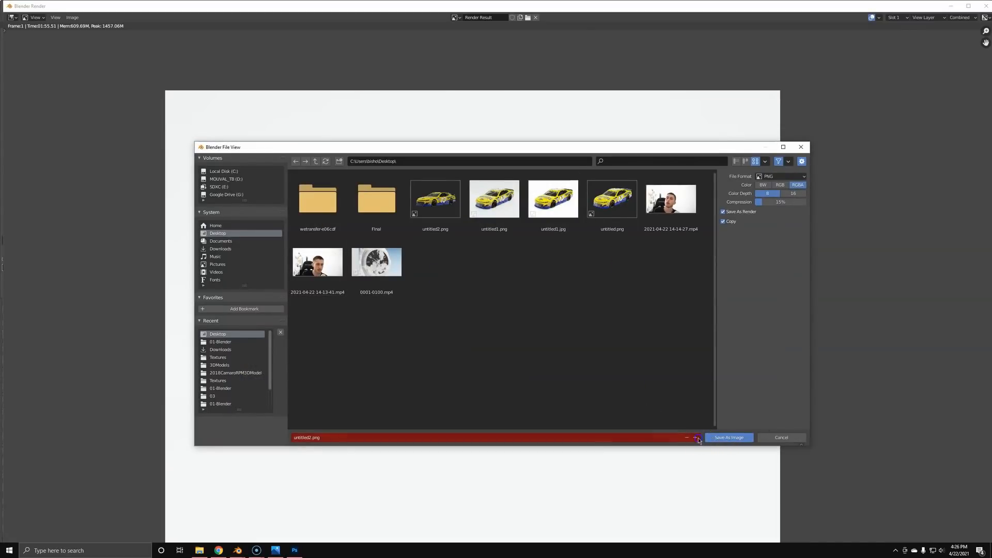
click(721, 438)
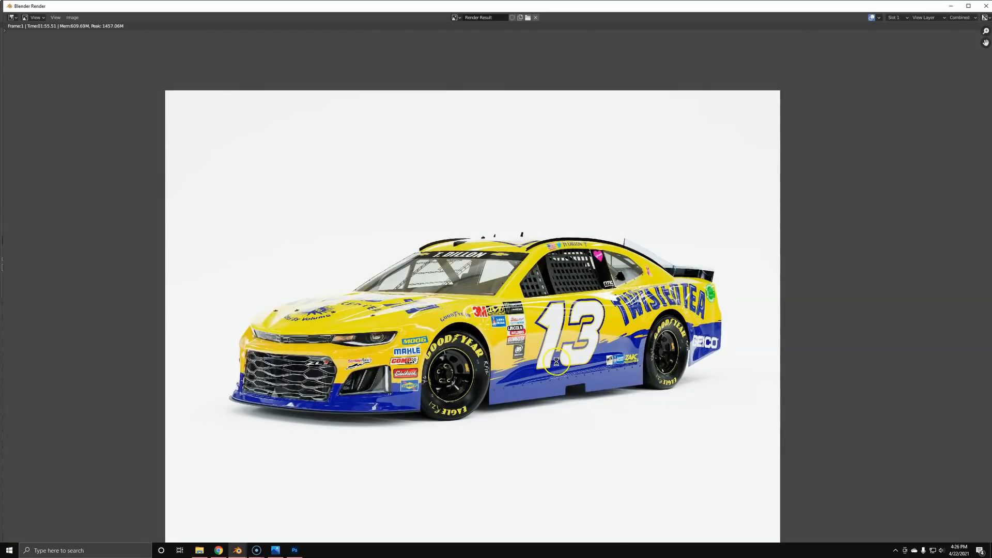
Step: Check the fender reflections in the render, set the Carpaint shader's Specular to 0 and render the frame again
scroll(455, 364, up, 3)
middle_drag(455, 364, 591, 214)
scroll(492, 343, up, 6)
middle_drag(972, 62, 491, 380)
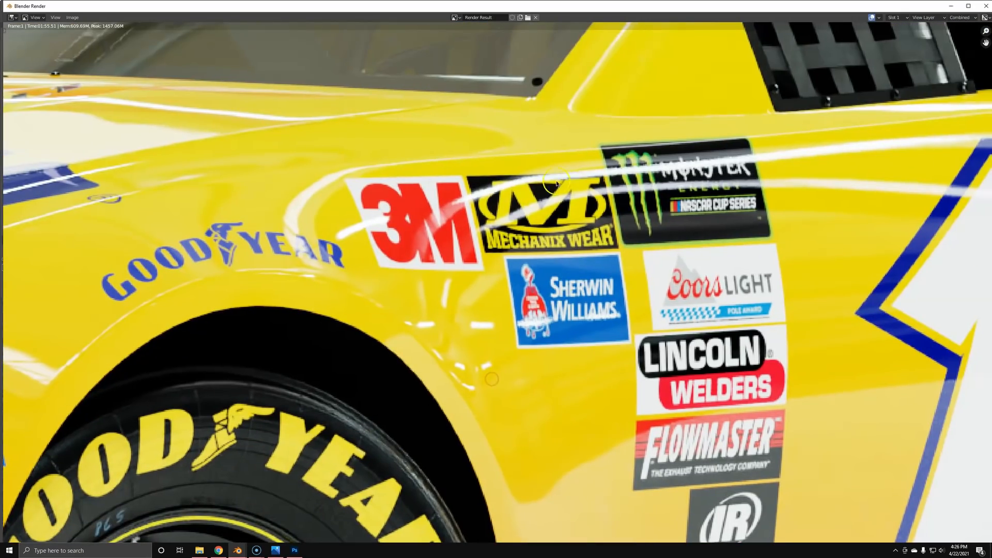
key(alt+Tab)
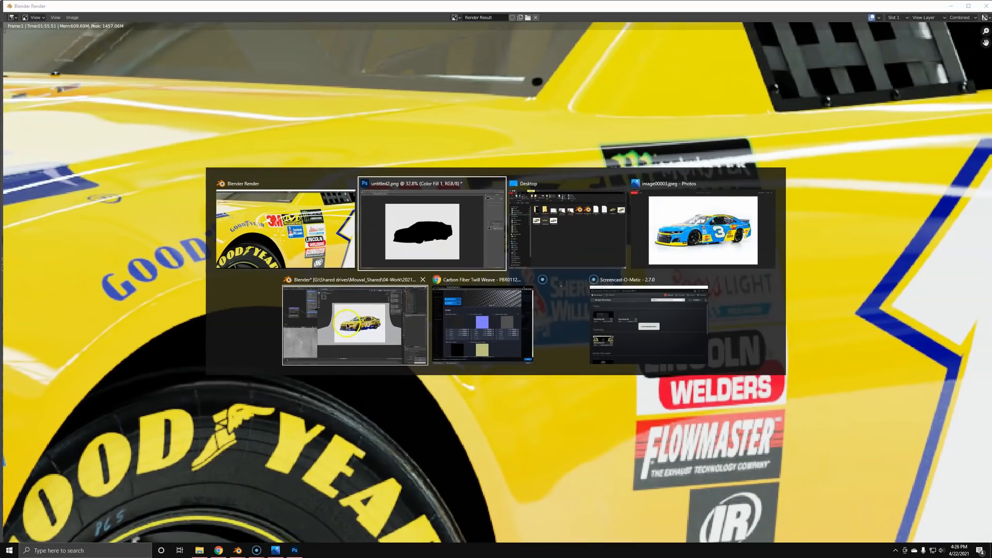
click(347, 324)
scroll(465, 304, up, 5)
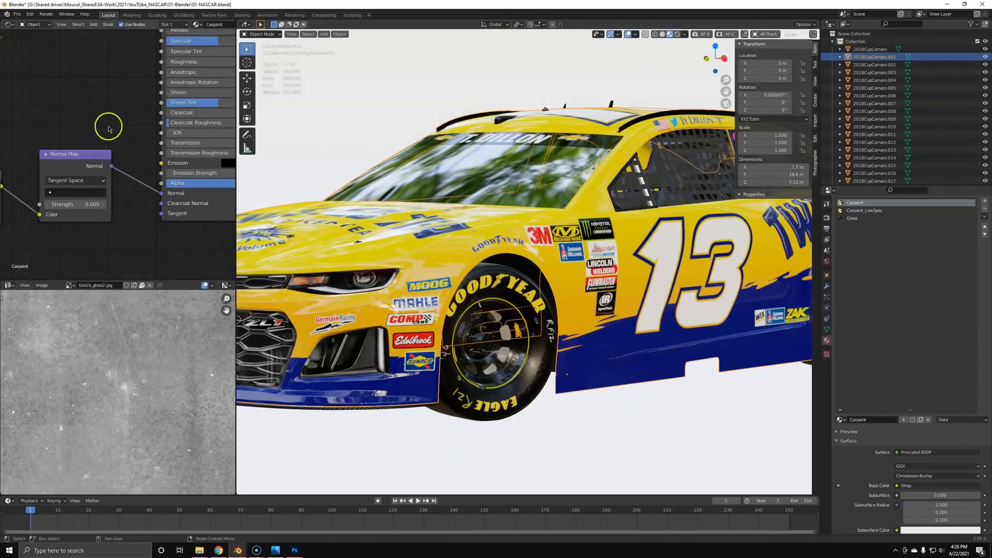
middle_drag(108, 128, 19, 192)
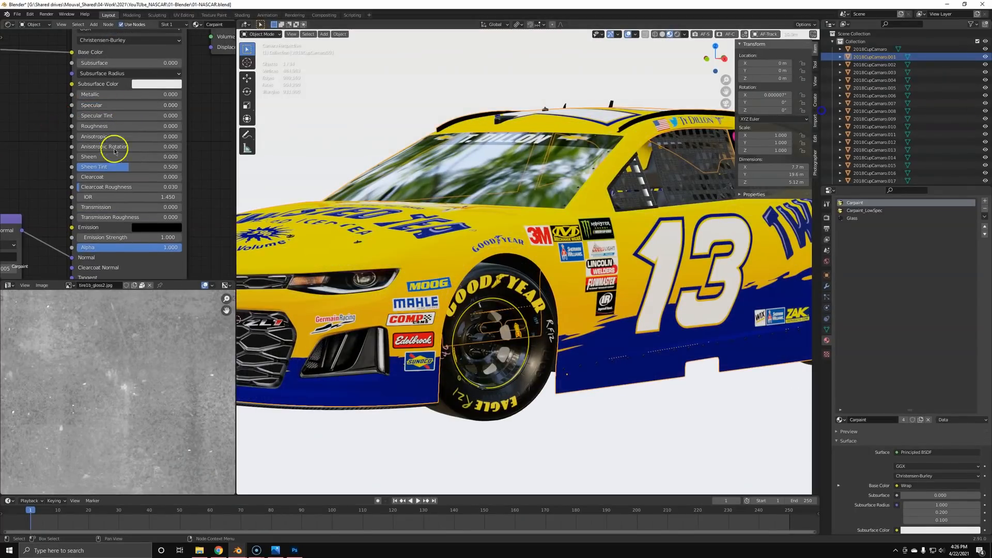
key(F12)
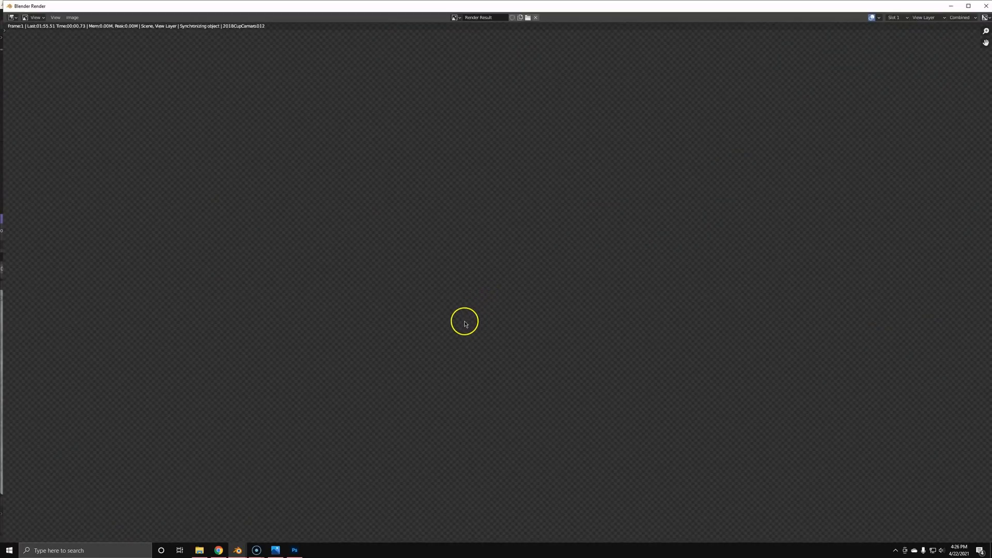
Step: Switch to Photoshop and place untitled3.png from the Desktop above the black car silhouette
click(294, 550)
click(199, 550)
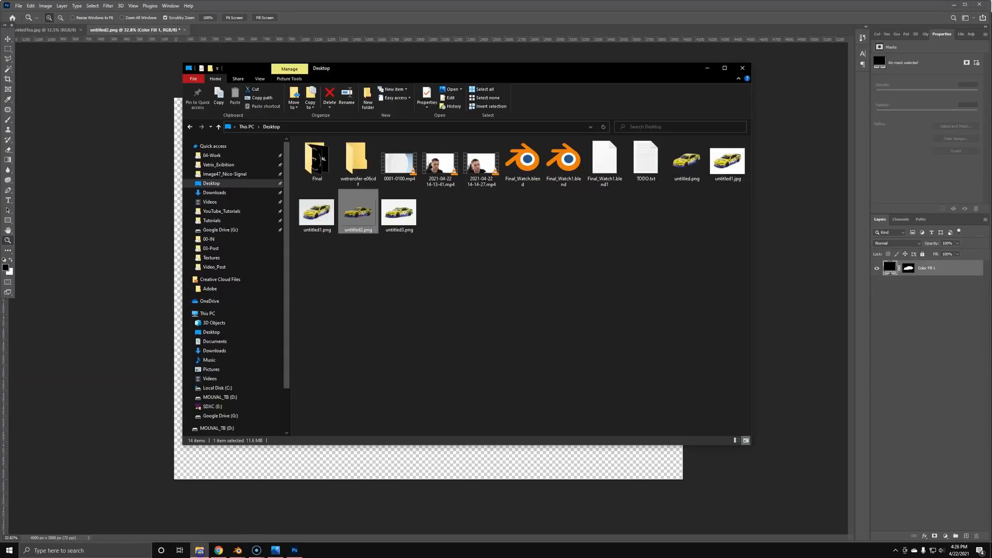
click(409, 228)
drag(409, 230, 505, 333)
key(alt+Tab)
key(Return)
Step: Start a Camera Raw Filter on the placed render, preview the Auto adjustment and set Saturation to +14
click(102, 5)
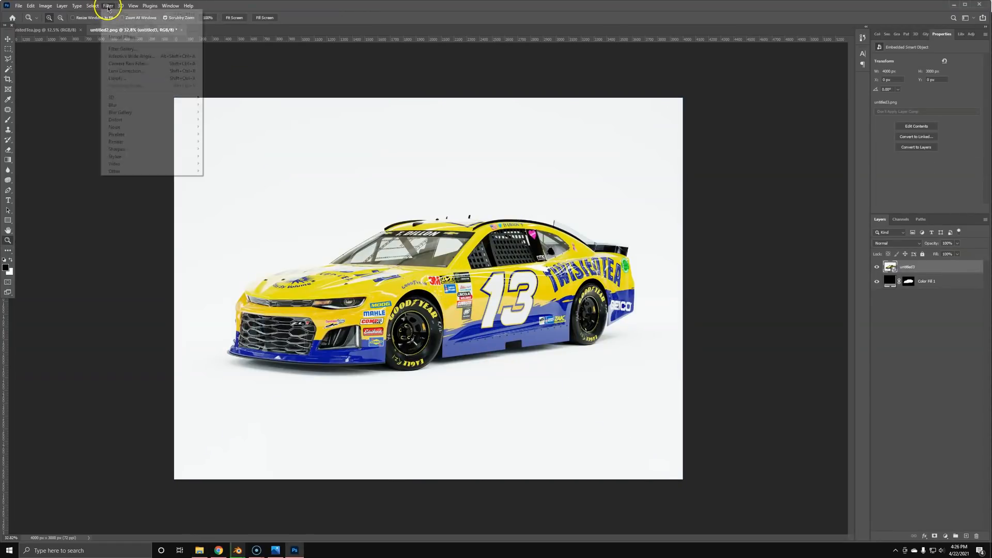
click(142, 64)
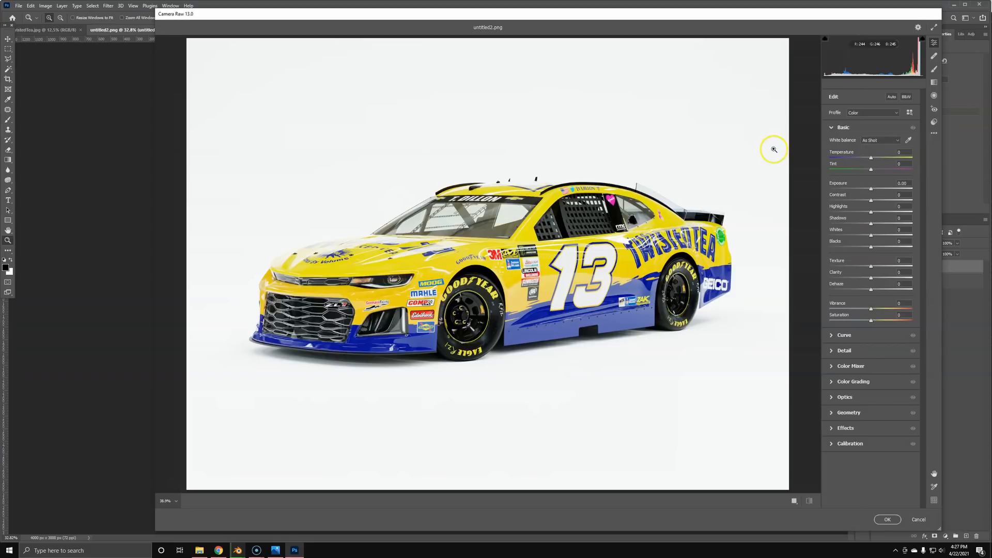
click(894, 97)
click(896, 95)
click(895, 96)
click(895, 95)
click(896, 96)
click(896, 97)
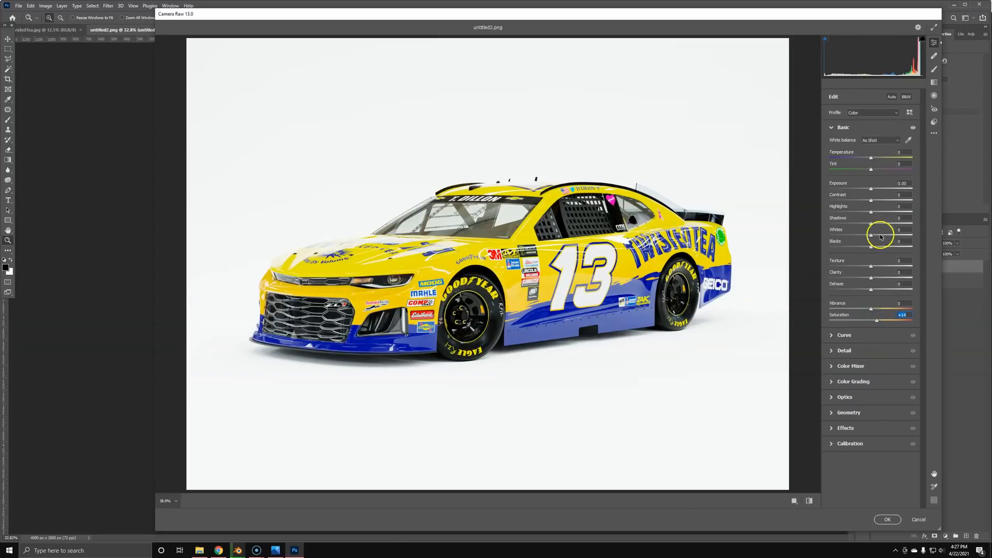
Step: Set Texture to +17 and Clarity to about +13, adjust Exposure, raise Highlights and apply the Camera Raw Filter
mouse_move(872, 267)
mouse_down()
mouse_move(971, 265)
mouse_move(874, 267)
mouse_up()
drag(883, 278, 877, 278)
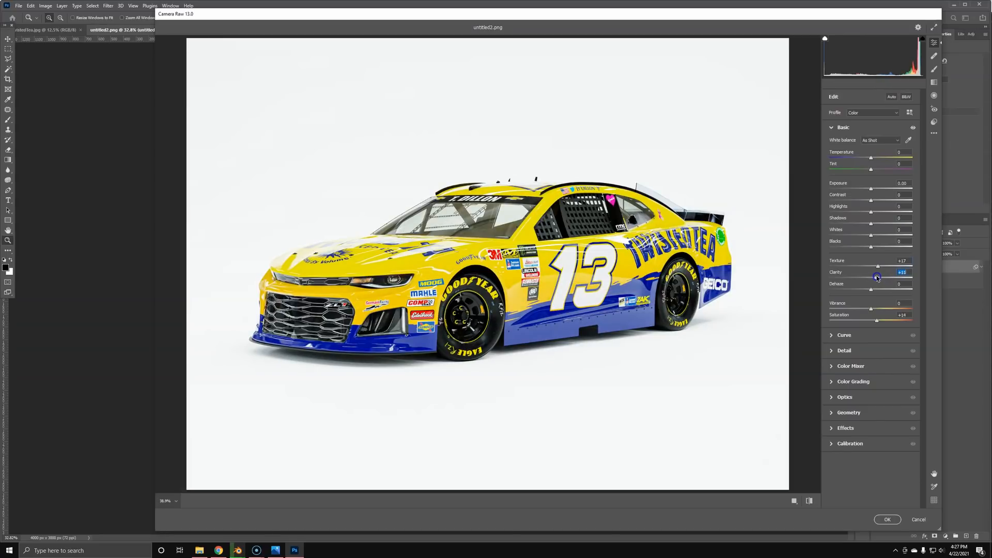
click(875, 186)
drag(873, 213, 895, 210)
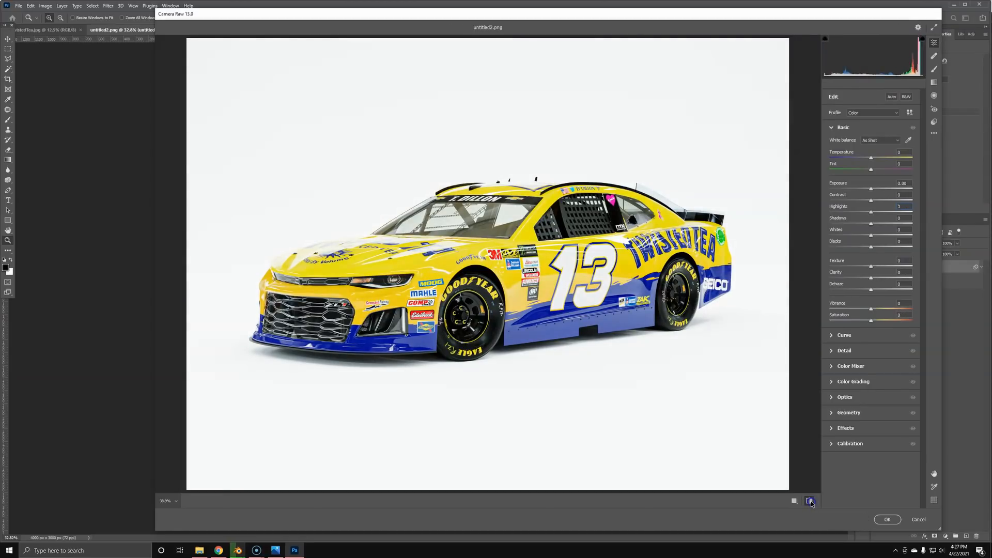
click(884, 519)
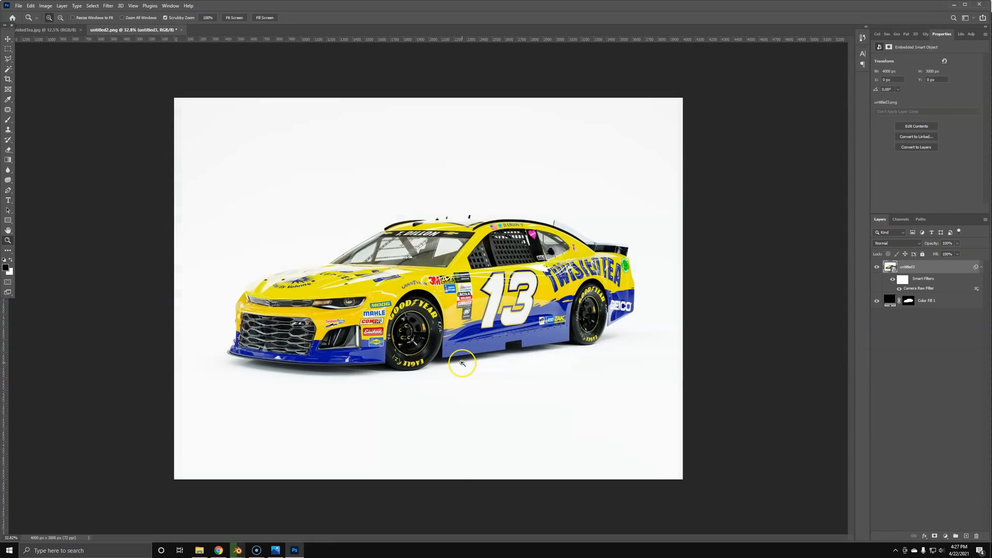
Step: Inspect the graded fender decals up close and check the progress of the specular-free render in Blender
drag(421, 284, 474, 283)
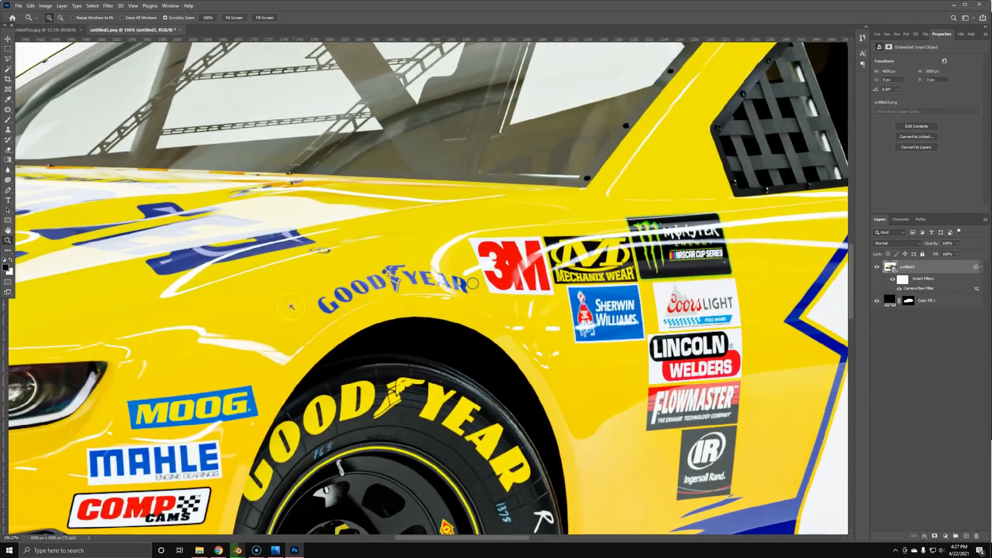
drag(313, 291, 264, 321)
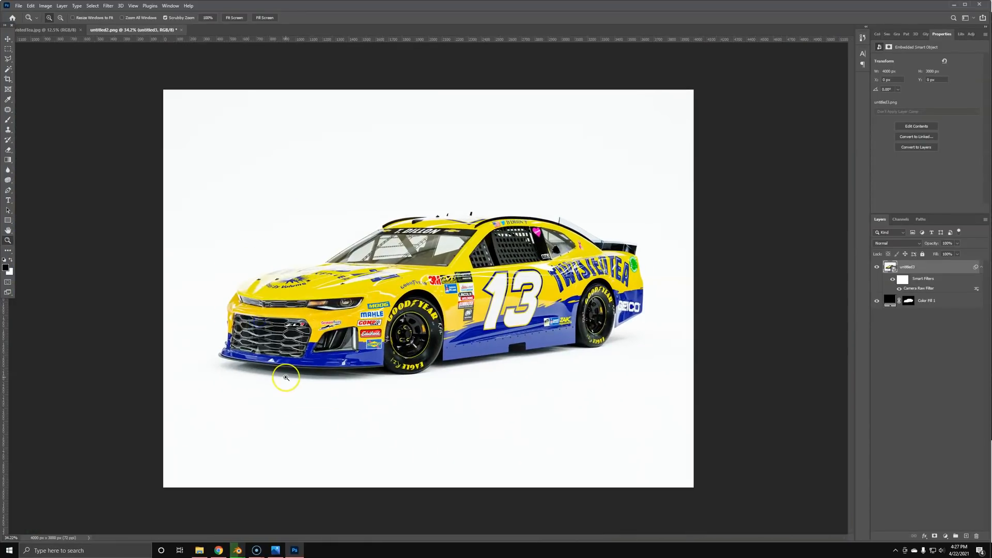
click(246, 552)
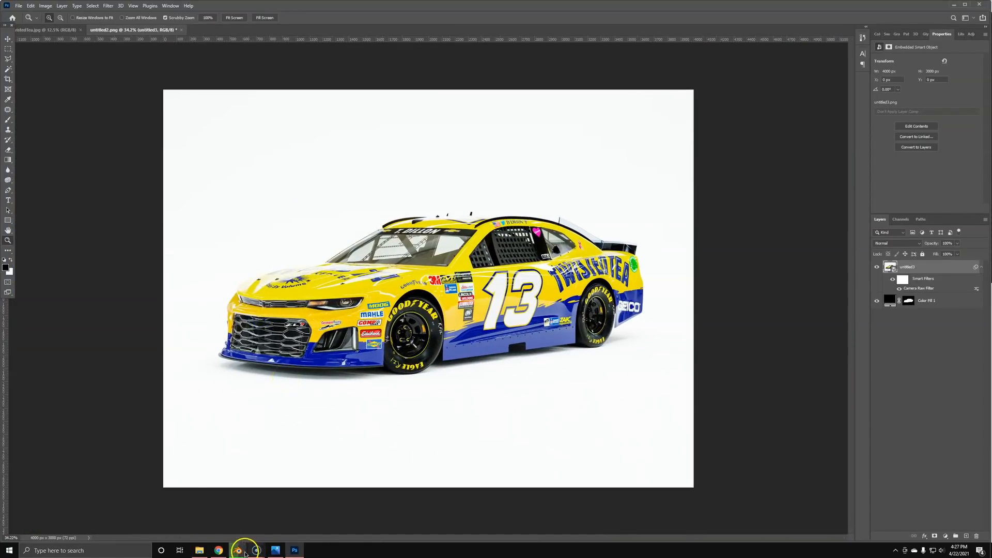
click(318, 506)
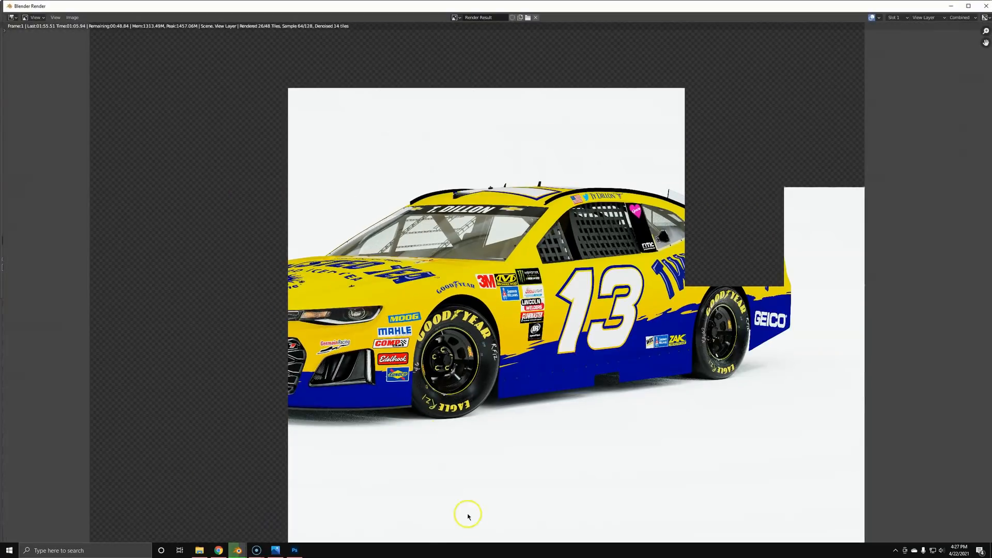
scroll(464, 493, down, 2)
scroll(452, 449, up, 1)
key(alt+Tab)
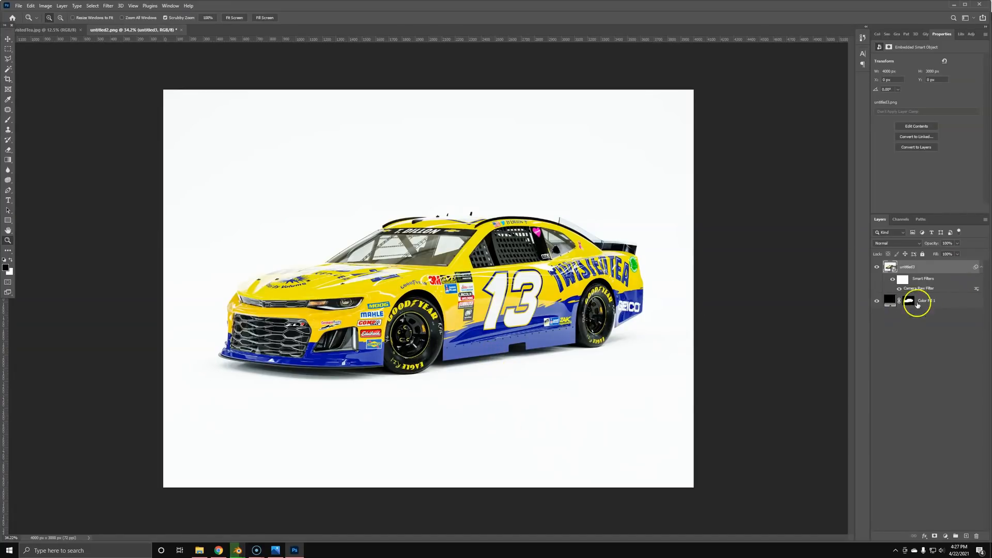
Step: Load the black silhouette's car mask as a selection and create a white Solid Color fill layer from it
click(940, 302)
ctrl+click(910, 305)
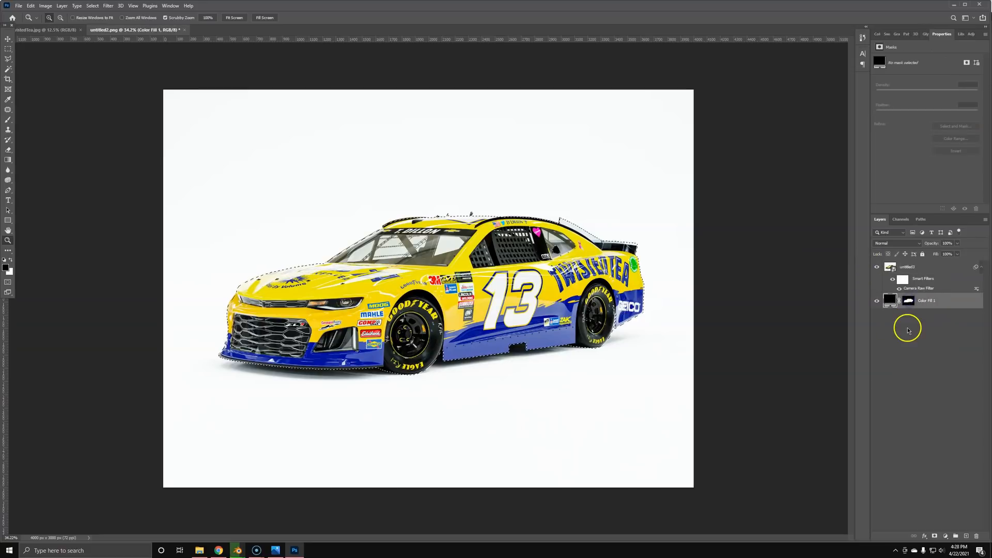
click(945, 536)
click(951, 398)
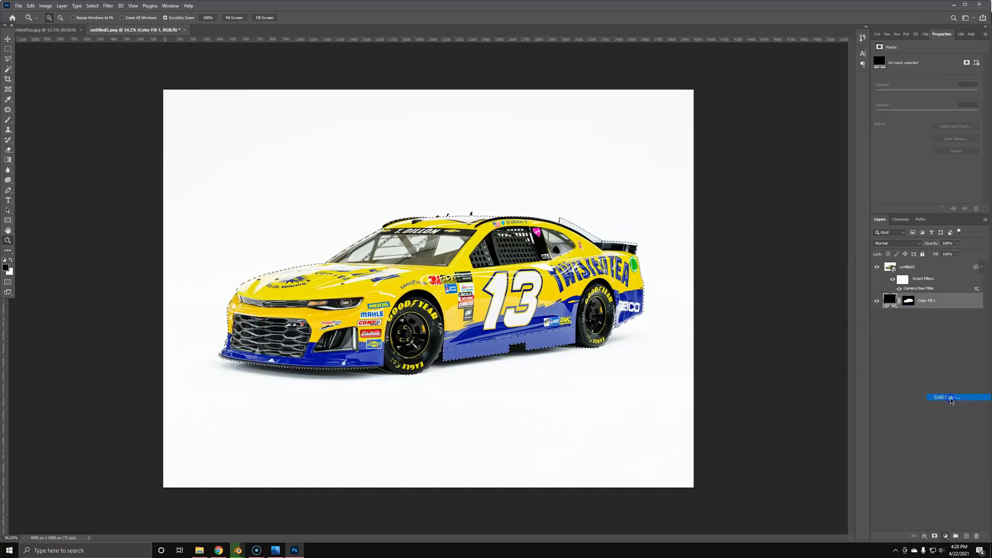
click(809, 237)
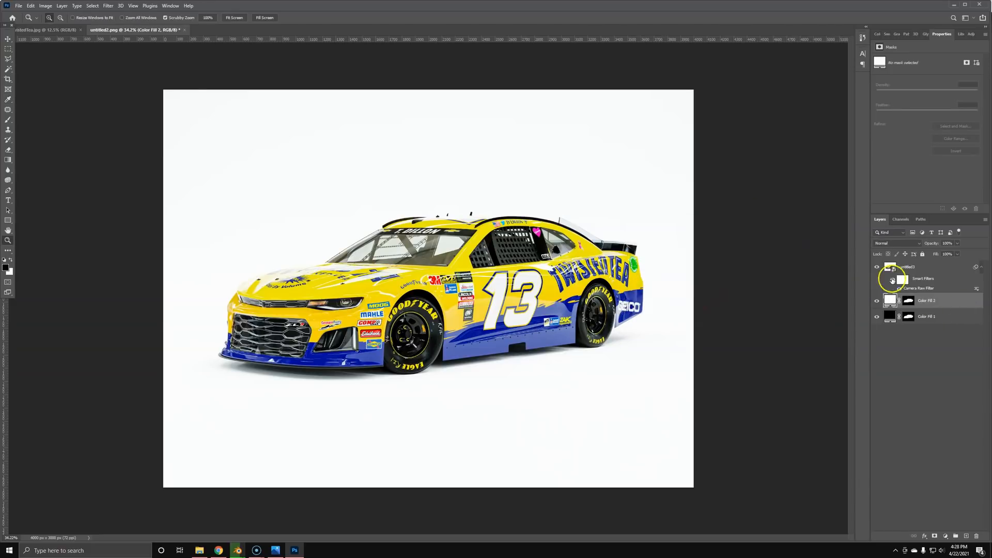
Step: Move the white fill's car mask onto the untitled3 render layer and delete the black Color Fill 1 layer
drag(908, 300, 910, 268)
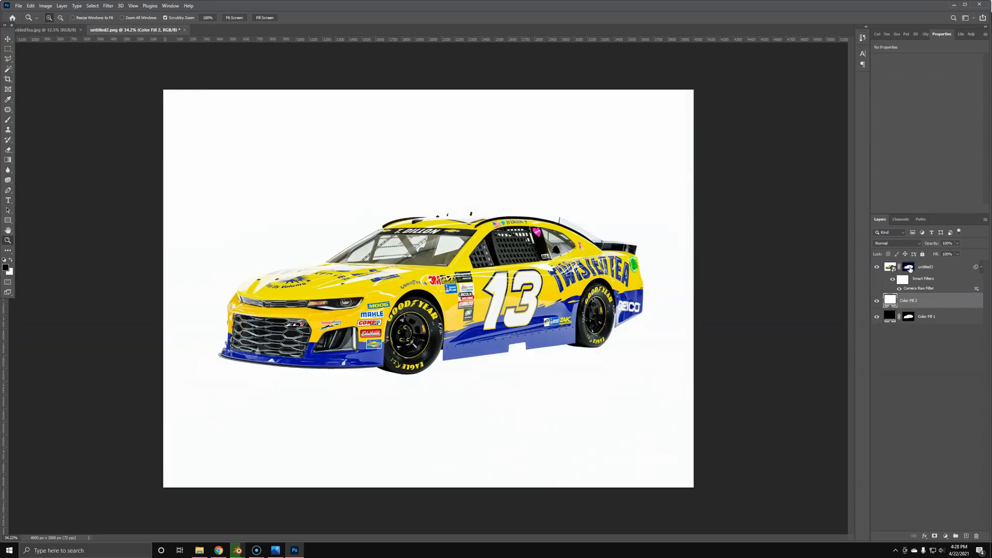
drag(920, 318, 976, 538)
Step: Group the masked untitled3 render with the white Color Fill 2 layer
click(908, 267)
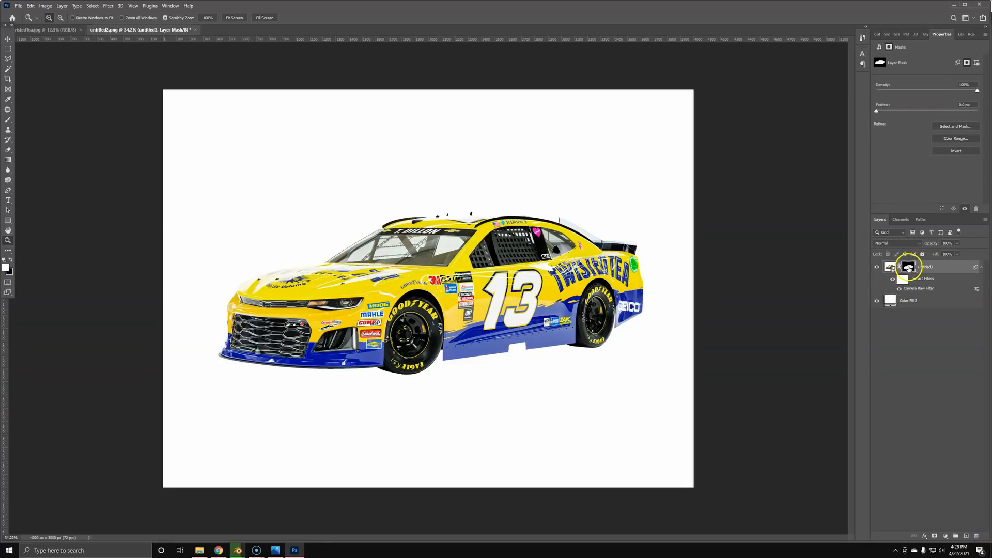
shift+click(935, 304)
click(955, 536)
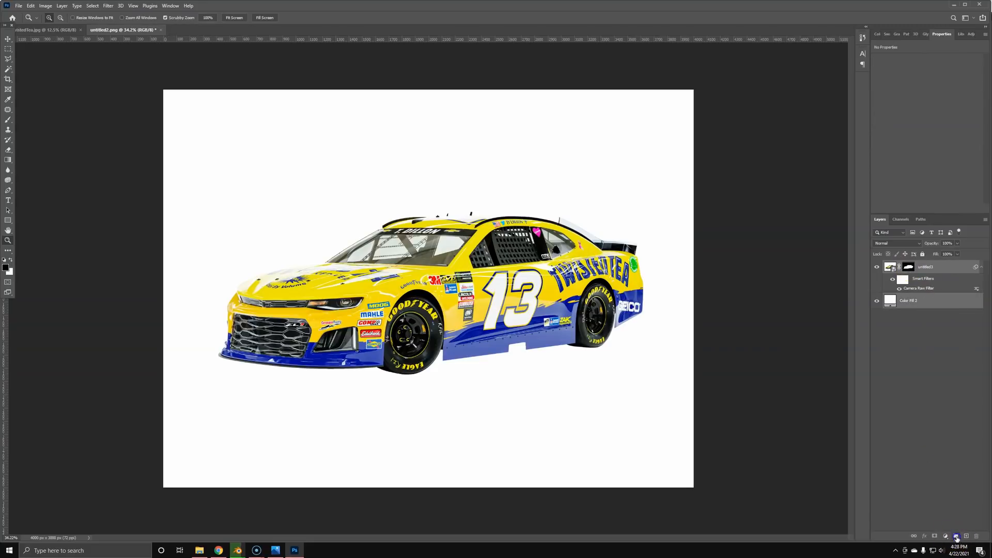
Step: Transfer a copy of the car mask to the group using a temporary duplicate of the render, and disable the group's mask
click(886, 268)
drag(947, 278, 968, 539)
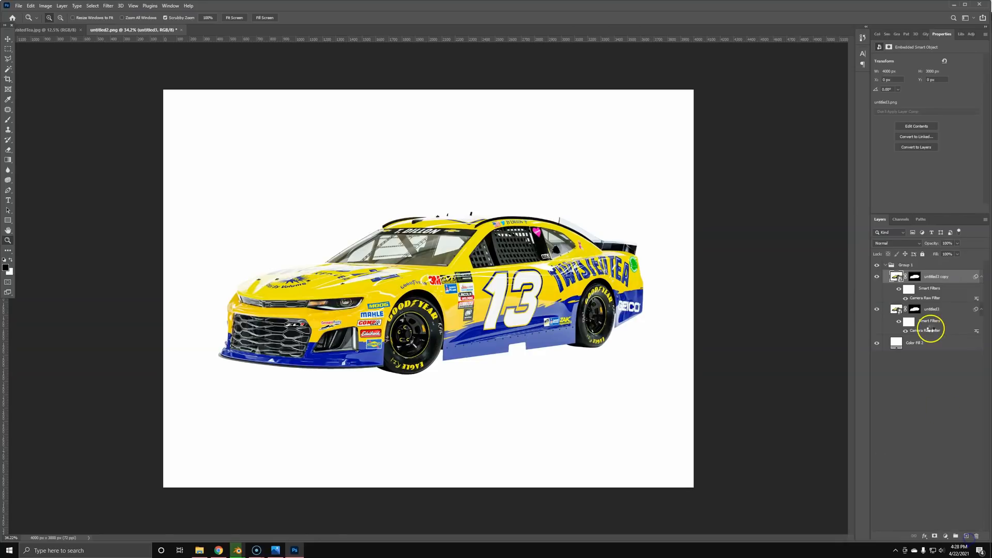
drag(915, 278, 909, 265)
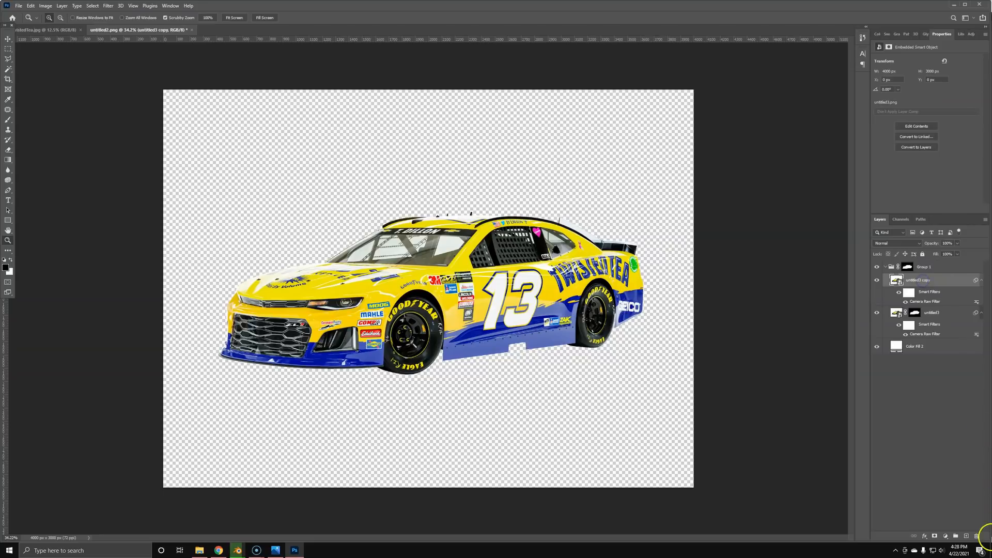
click(977, 536)
right_click(908, 269)
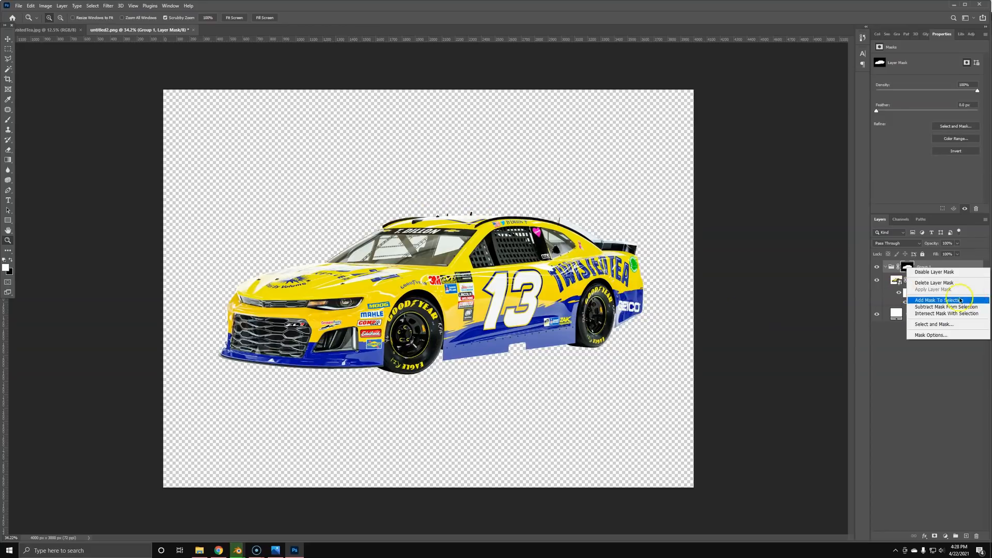
click(934, 272)
Step: Paint white on the untitled3 layer mask beneath the car to restore its ground shadow, and clean up the excess behind the rear bumper
click(916, 281)
key(b)
mouse_move(437, 354)
alt+right_down()
mouse_move(531, 156)
mouse_move(549, 153)
alt+right_up()
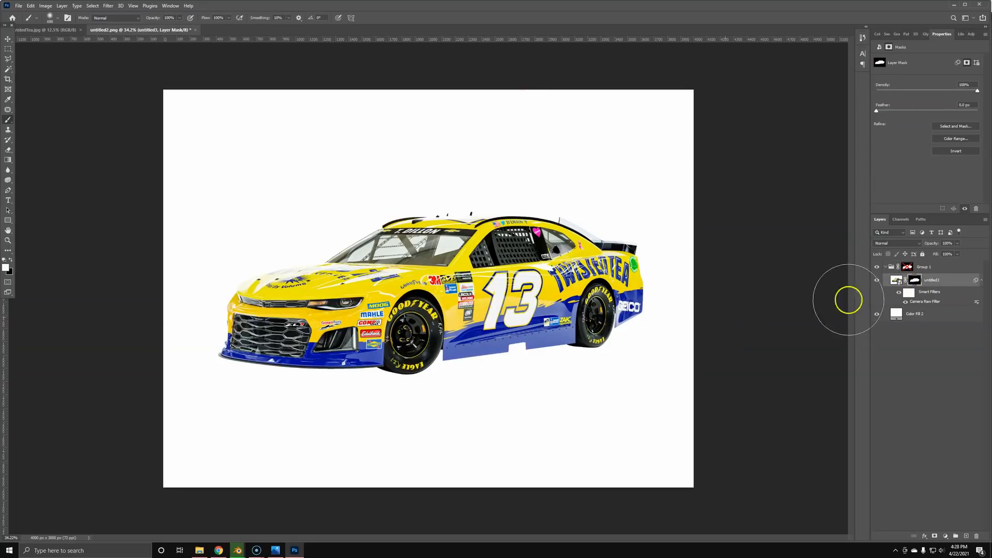
drag(543, 339, 321, 390)
key(ctrl+z)
mouse_move(345, 353)
mouse_down()
mouse_move(238, 339)
mouse_move(321, 352)
mouse_move(482, 330)
mouse_move(533, 336)
mouse_move(613, 316)
mouse_up()
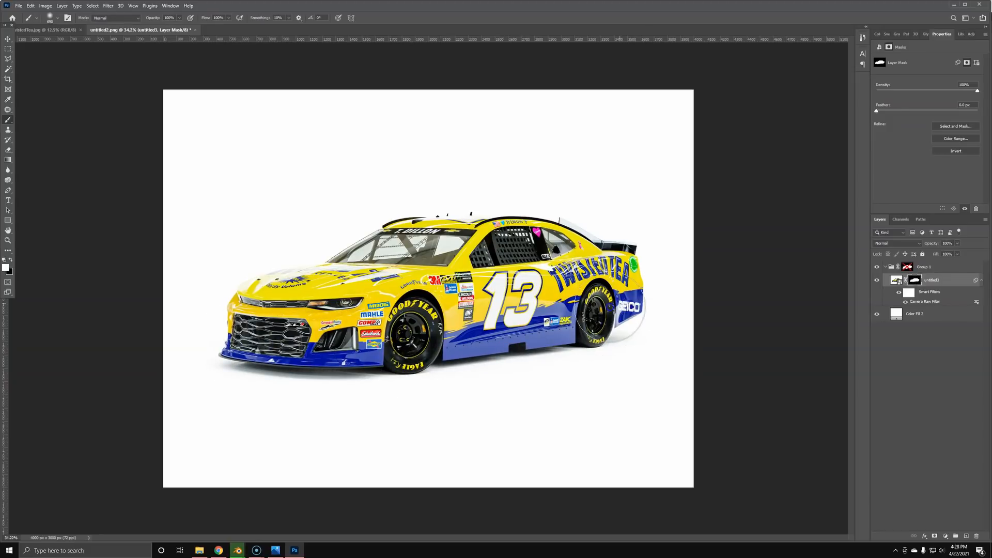
key(x)
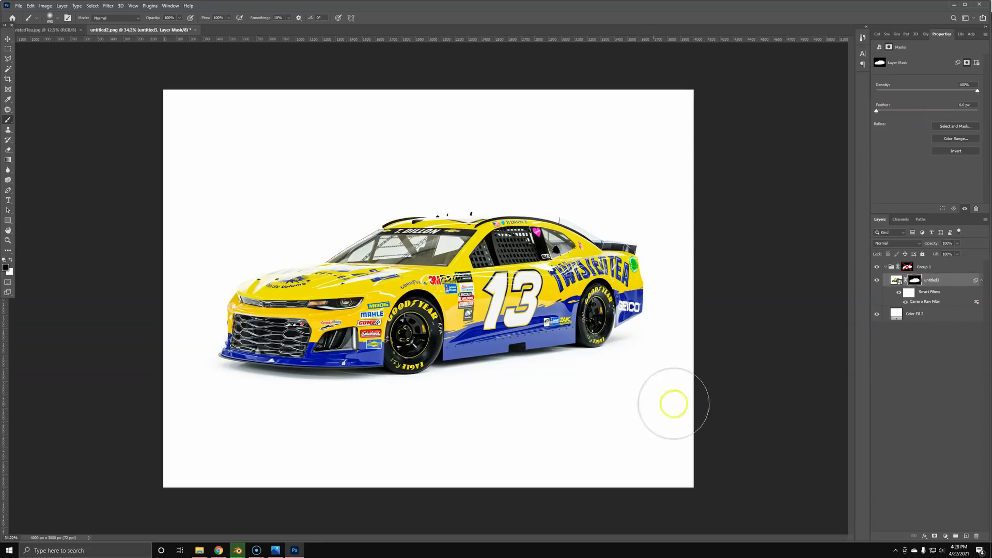
Step: Switch to Blender's render window and save the finished specular-free render to the Desktop as untitled4.png
key(alt+Tab)
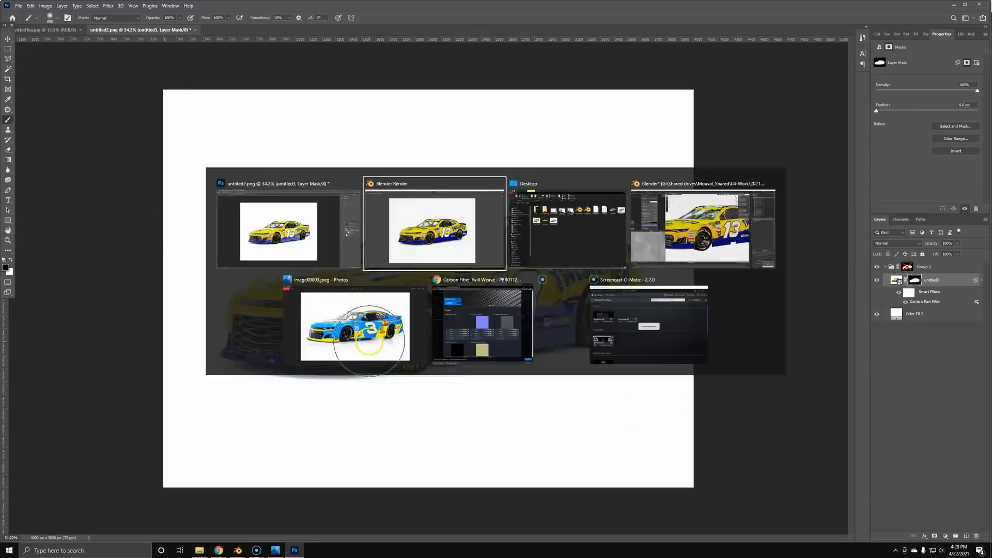
key(alt+Tab)
key(alt+Tab)
key(shift+alt+s)
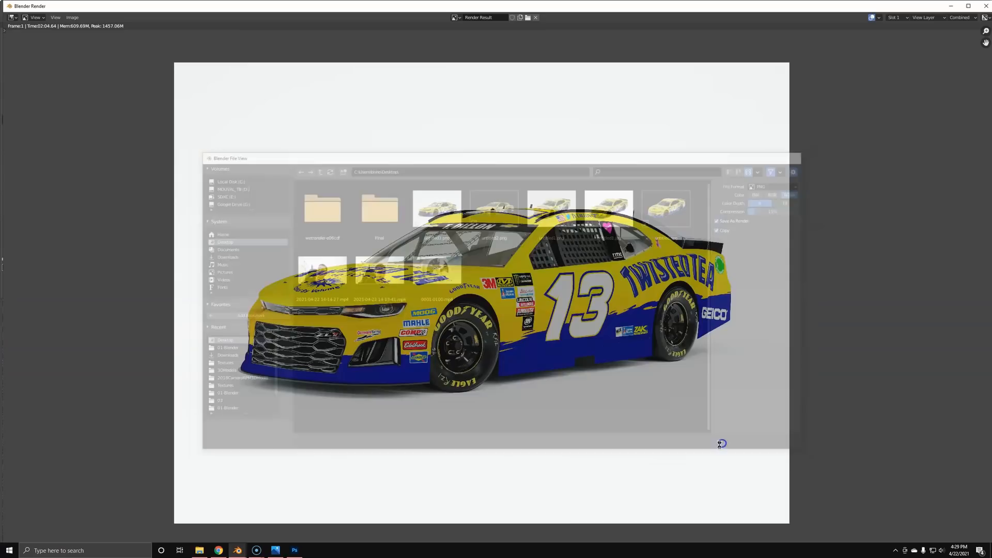
Step: Return to Photoshop and place untitled4.png from the Desktop above the untitled3 render in the group
click(295, 550)
click(199, 550)
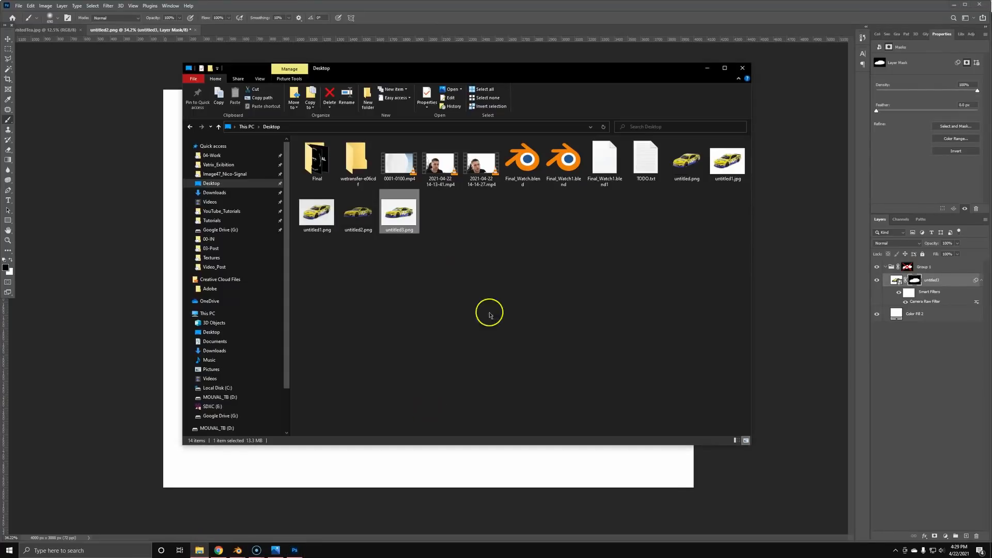
click(679, 232)
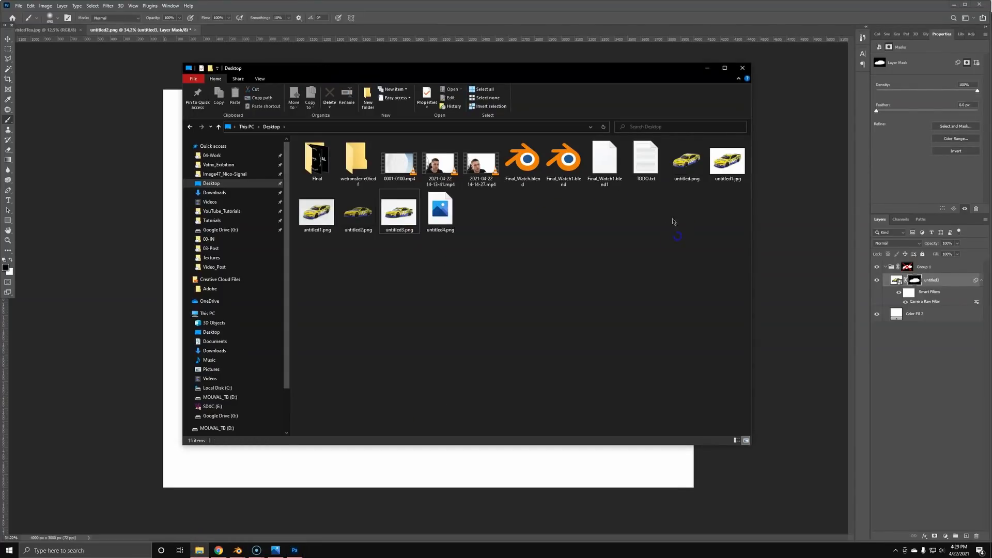
drag(442, 220, 503, 476)
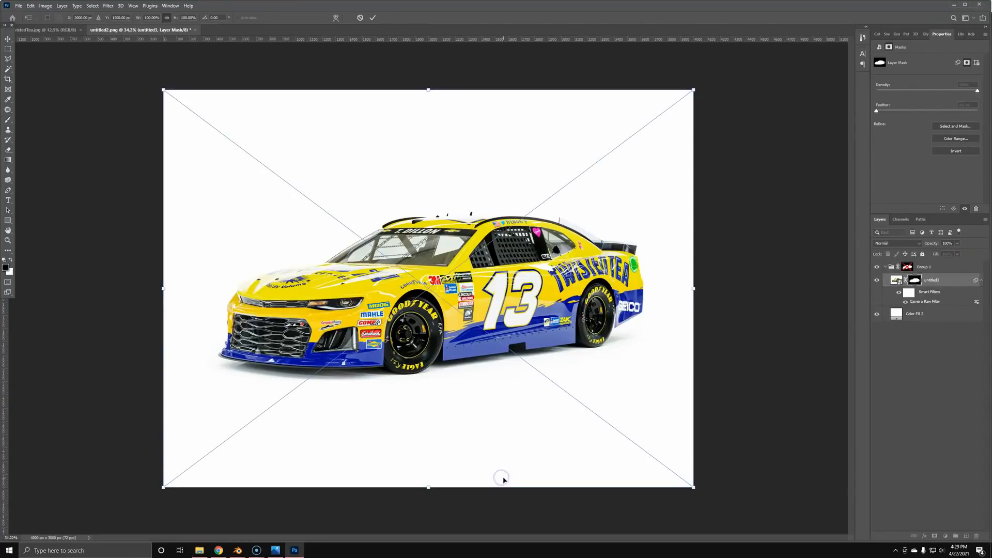
key(Return)
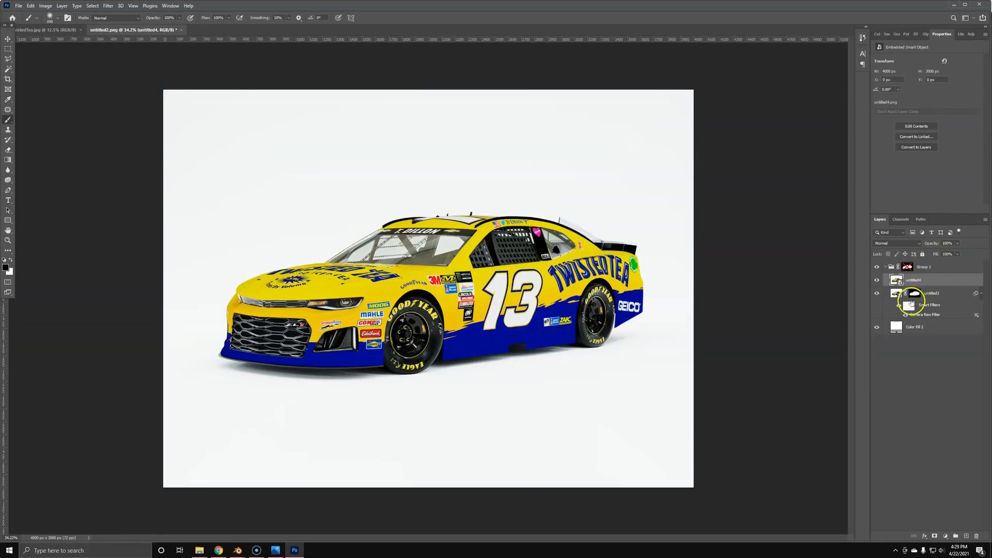
Step: Copy the Camera Raw filter from untitled3 to untitled4 and delete the extra untitled3 copy layer
drag(916, 317, 966, 536)
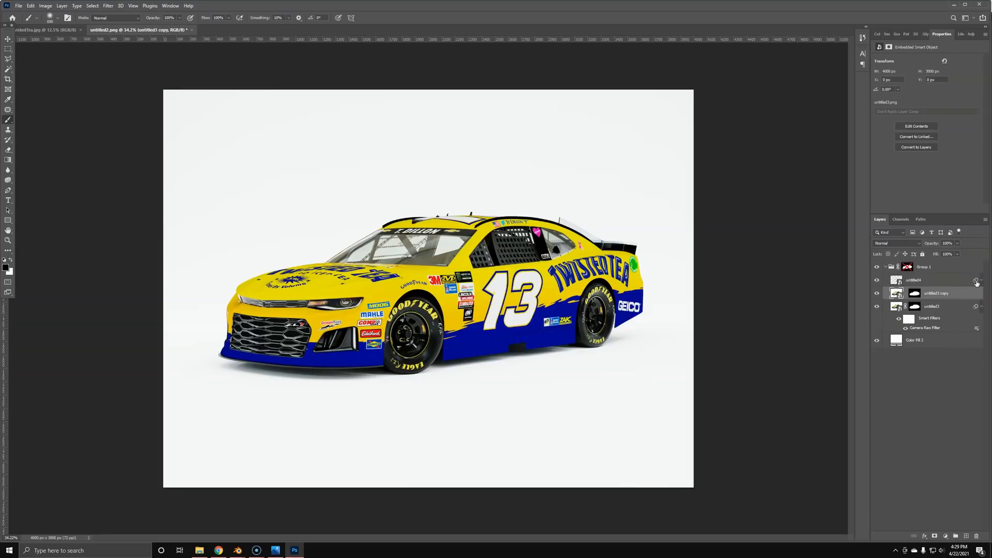
click(977, 538)
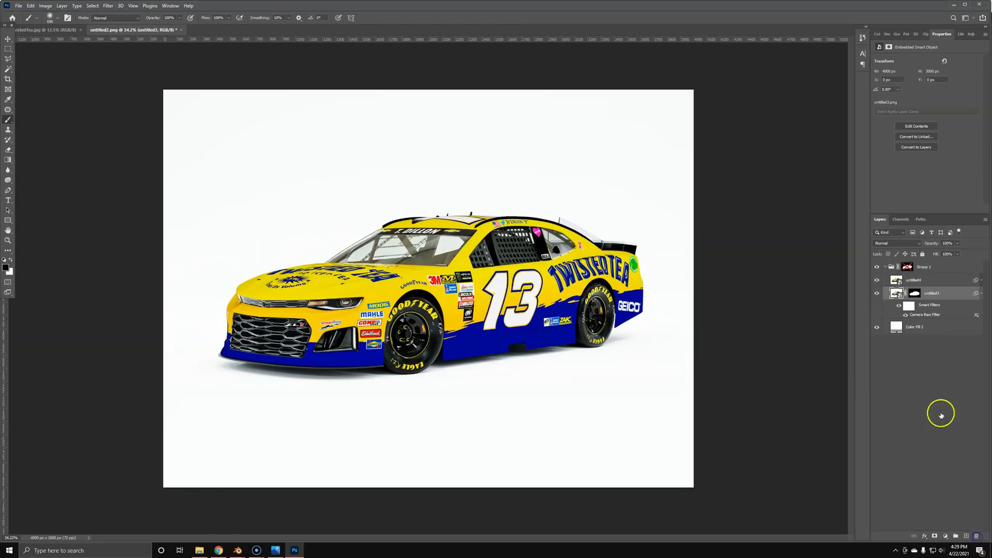
click(982, 281)
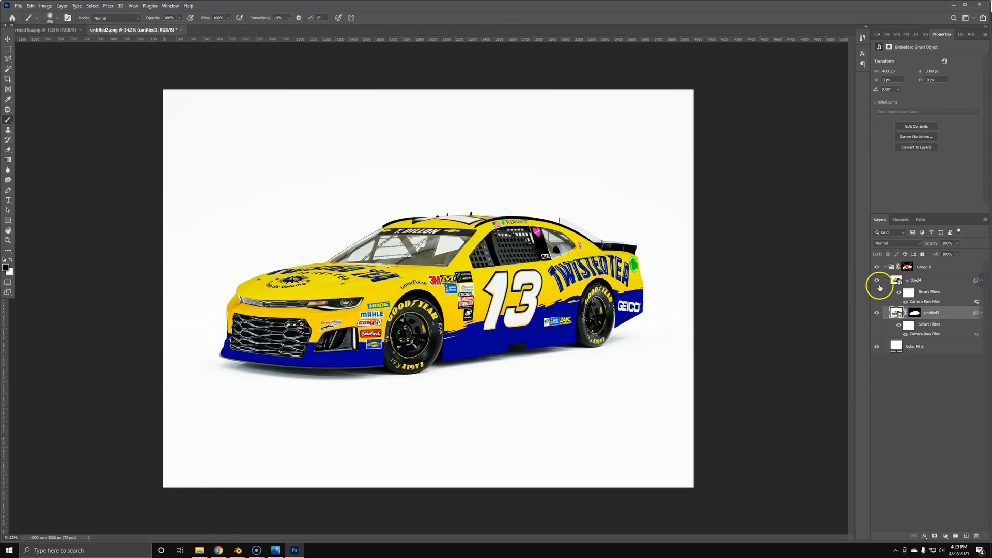
Step: Toggle the untitled4 layer's visibility repeatedly to compare the car with and without reflections
click(876, 281)
click(876, 282)
click(876, 282)
click(876, 282)
click(876, 282)
click(876, 282)
click(876, 282)
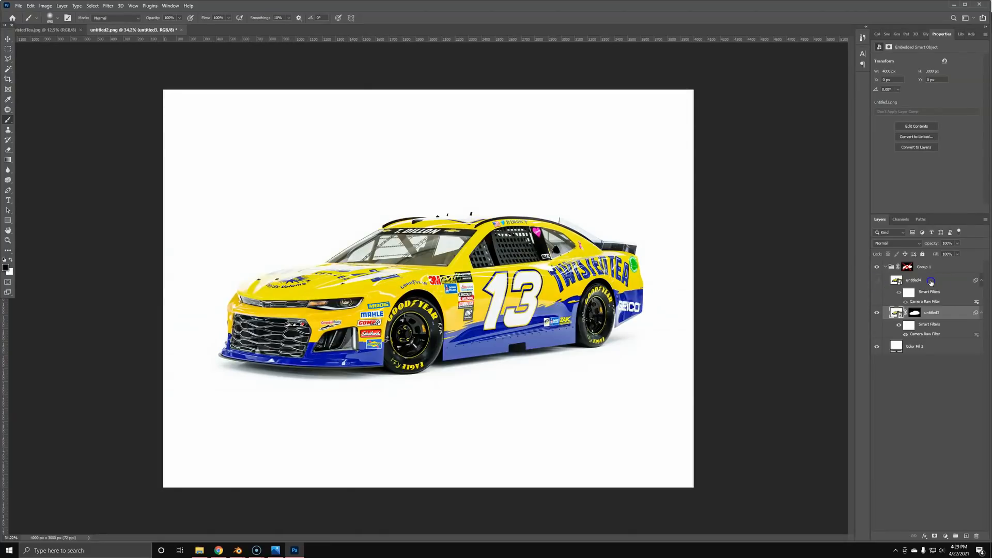
Step: Add a black layer mask to untitled4, make the layer visible and size a white brush for the front fender decals
click(931, 280)
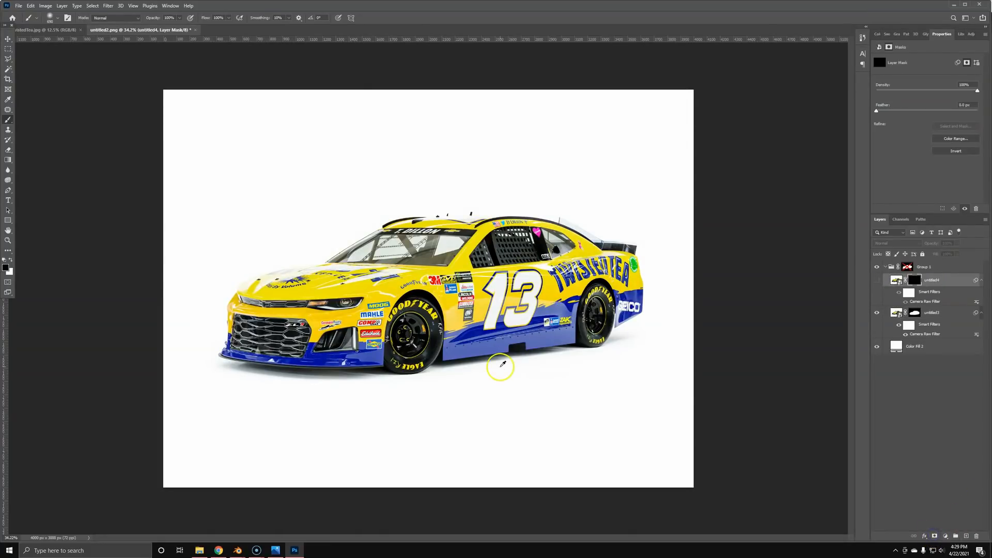
key(z)
mouse_move(464, 280)
mouse_down()
mouse_move(454, 237)
mouse_move(464, 275)
mouse_up()
mouse_move(461, 272)
alt+right_down()
mouse_move(94, 297)
mouse_move(440, 269)
alt+right_up()
click(479, 337)
click(488, 202)
click(878, 281)
alt+right_drag(456, 271, 453, 225)
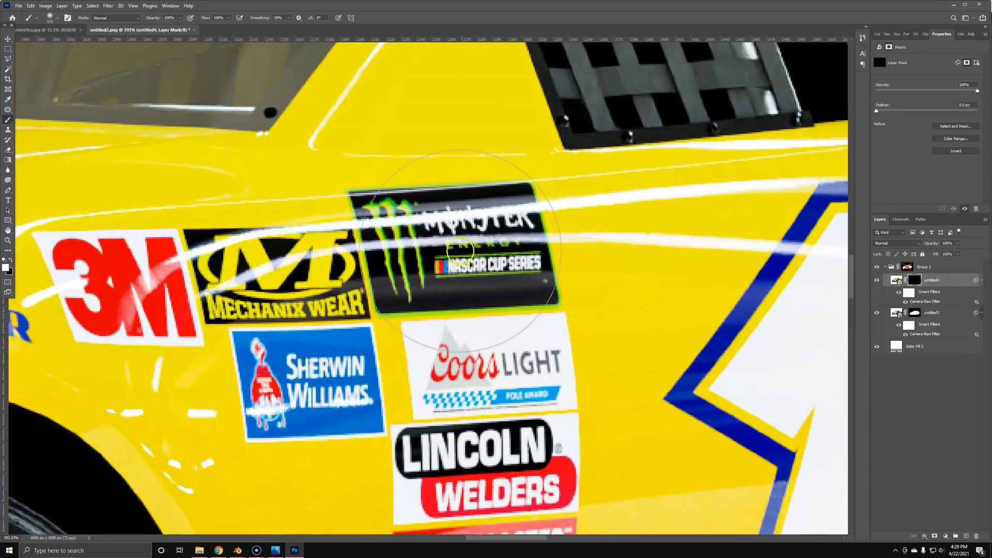
alt+right_drag(465, 258, 512, 251)
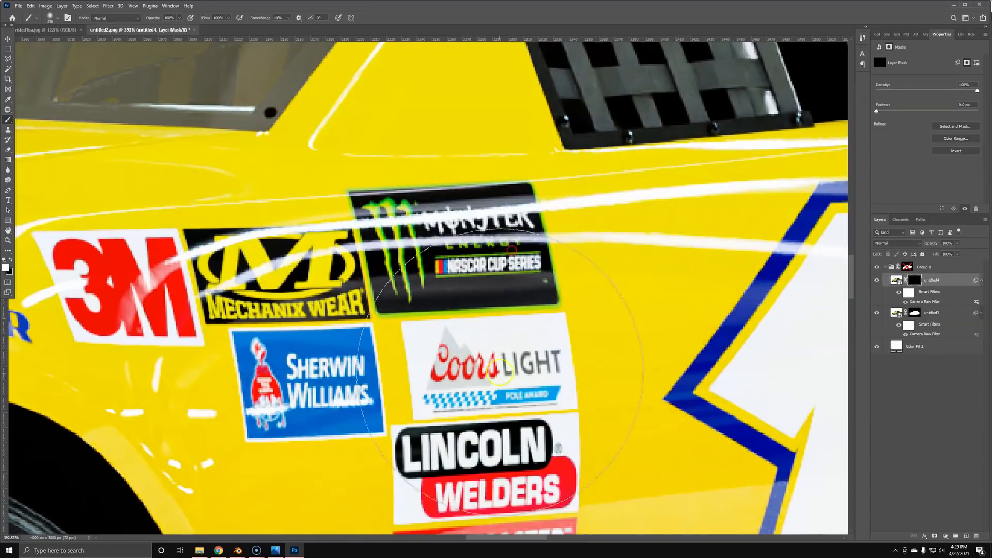
Step: Paint white on the untitled4 mask over the 3M, Mechanix Wear and Monster Energy decals to remove their reflections
click(410, 350)
mouse_move(348, 318)
mouse_down()
mouse_move(486, 269)
mouse_move(510, 278)
mouse_up()
alt+right_drag(507, 271, 484, 244)
mouse_move(386, 325)
mouse_down()
mouse_move(470, 312)
mouse_move(583, 317)
mouse_up()
drag(310, 244, 369, 270)
alt+right_drag(525, 258, 423, 273)
Step: Paint white on the untitled4 mask over the rear of the hood by the windshield to reduce its glare
mouse_move(289, 204)
mouse_down()
mouse_move(664, 337)
mouse_move(678, 321)
mouse_up()
drag(325, 249, 647, 230)
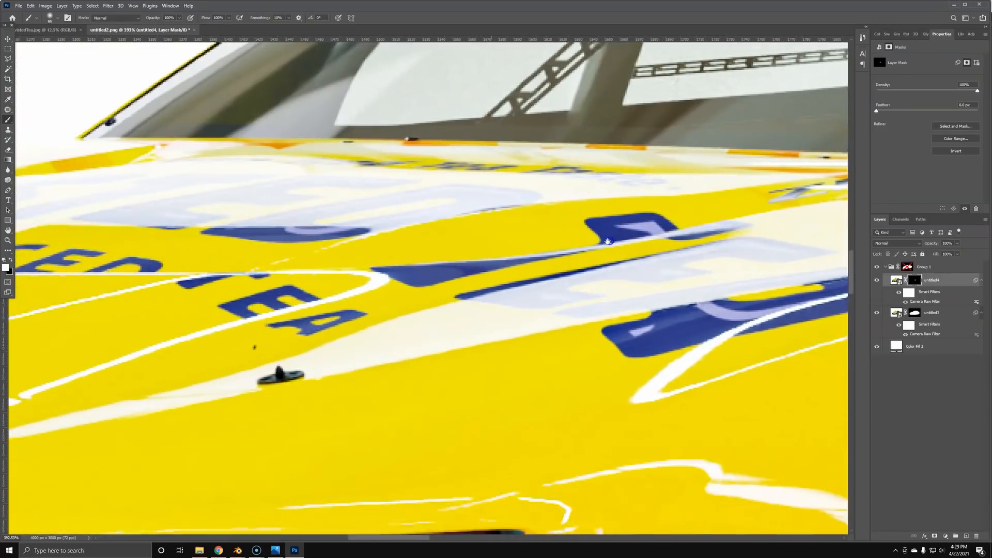
drag(342, 218, 239, 305)
drag(588, 295, 387, 277)
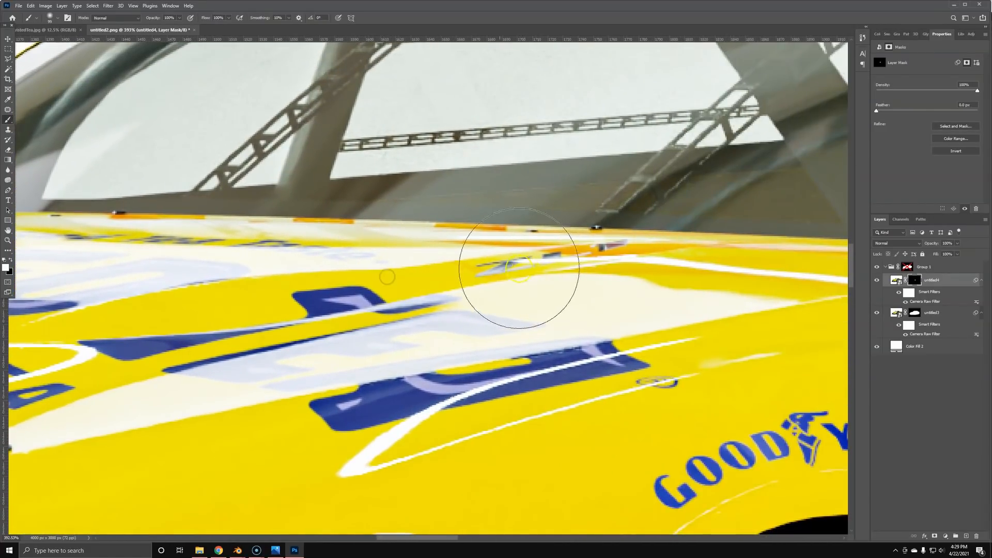
alt+right_drag(593, 208, 645, 206)
mouse_move(596, 169)
mouse_down()
mouse_move(618, 216)
mouse_move(567, 192)
mouse_up()
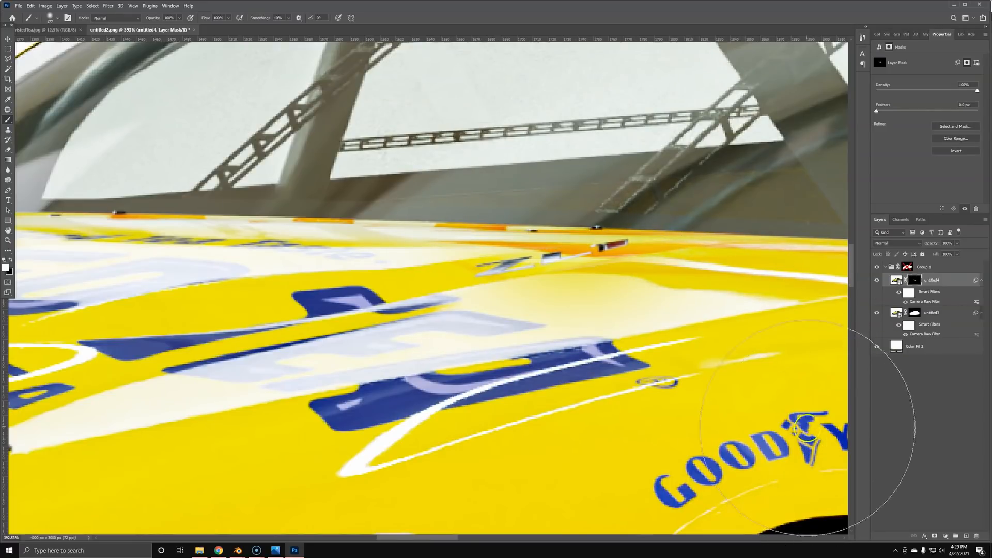
Step: Paint reflections away on the untitled4 mask across the hood graphics, the fender's Goodyear lettering and the MOOG and MAHLE decals
drag(294, 331, 840, 94)
mouse_move(297, 318)
mouse_down()
mouse_move(317, 310)
mouse_move(462, 439)
mouse_move(645, 397)
mouse_up()
drag(587, 405, 558, 376)
drag(410, 385, 785, 97)
mouse_move(441, 317)
mouse_down()
mouse_move(579, 258)
mouse_move(610, 219)
mouse_up()
drag(543, 115, 517, 248)
drag(514, 424, 554, 80)
drag(549, 390, 521, 233)
drag(508, 319, 206, 243)
drag(729, 224, 232, 310)
drag(526, 282, 32, 437)
drag(581, 318, 610, 274)
drag(521, 311, 760, 508)
drag(797, 241, 483, 394)
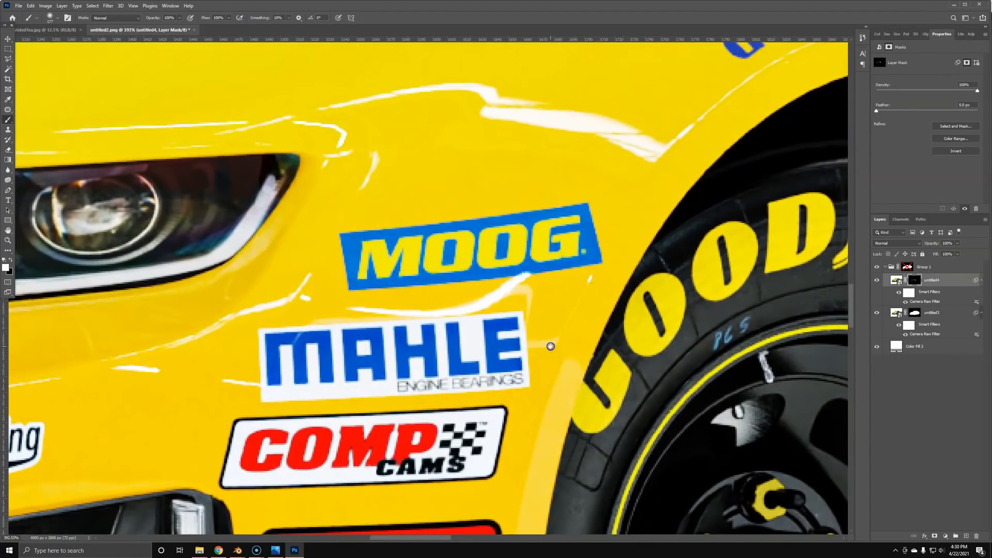
Step: Examine the decals along the lower side, rear bumper, rear quarter panel and side window for remaining reflections
drag(806, 320, 168, 323)
drag(334, 297, 150, 355)
drag(687, 224, 370, 100)
drag(780, 224, 359, 321)
drag(796, 248, 554, 181)
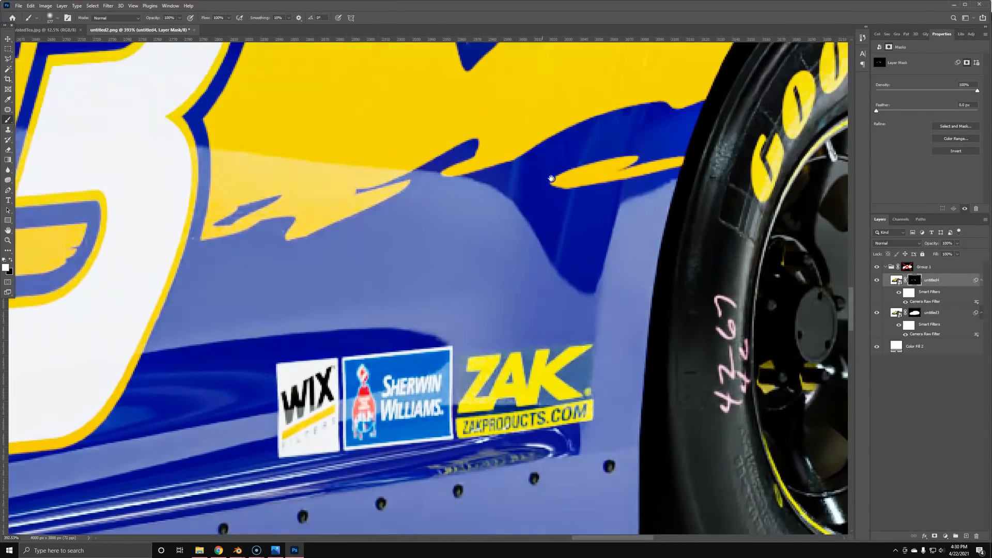
drag(883, 221, 502, 213)
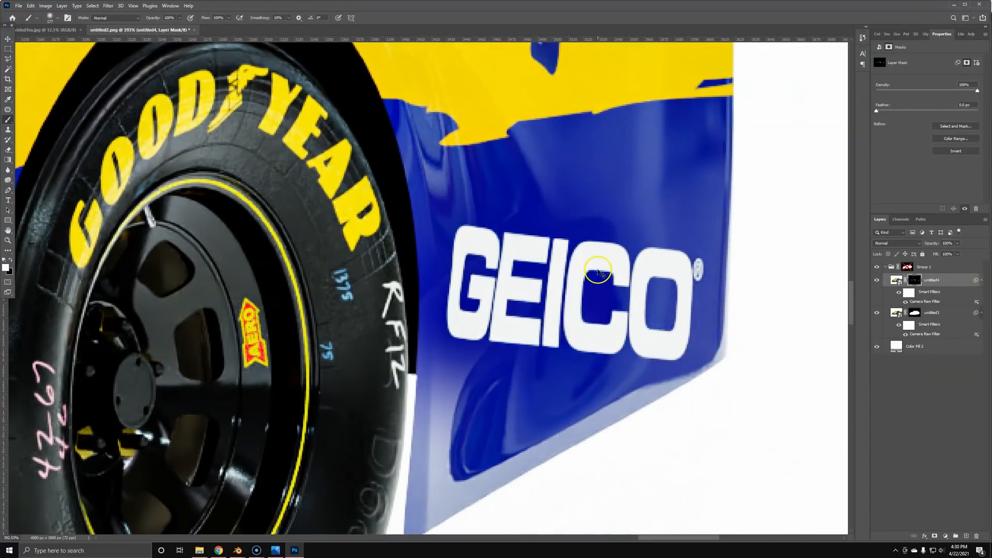
drag(468, 86, 510, 279)
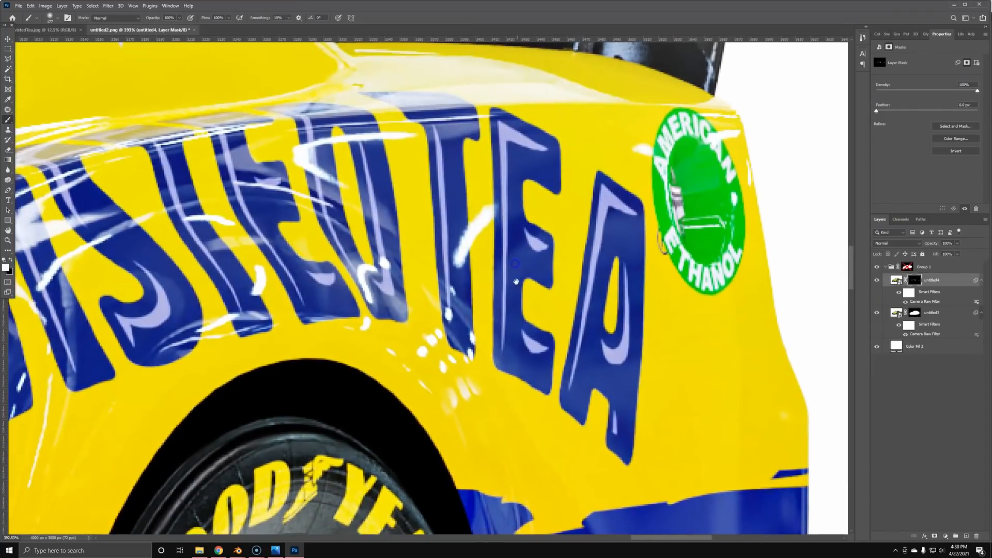
drag(467, 242, 571, 292)
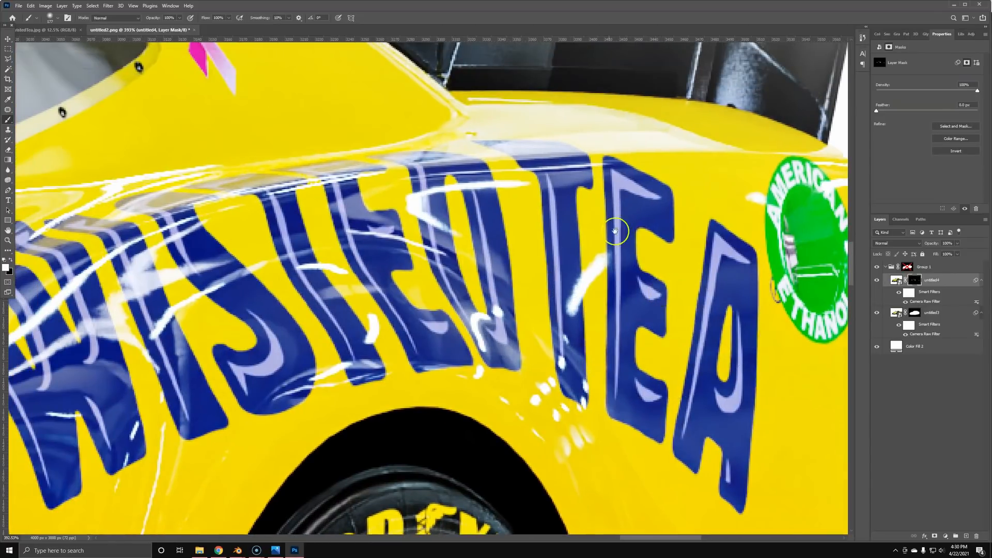
drag(616, 230, 357, 265)
drag(269, 181, 411, 323)
drag(217, 290, 455, 257)
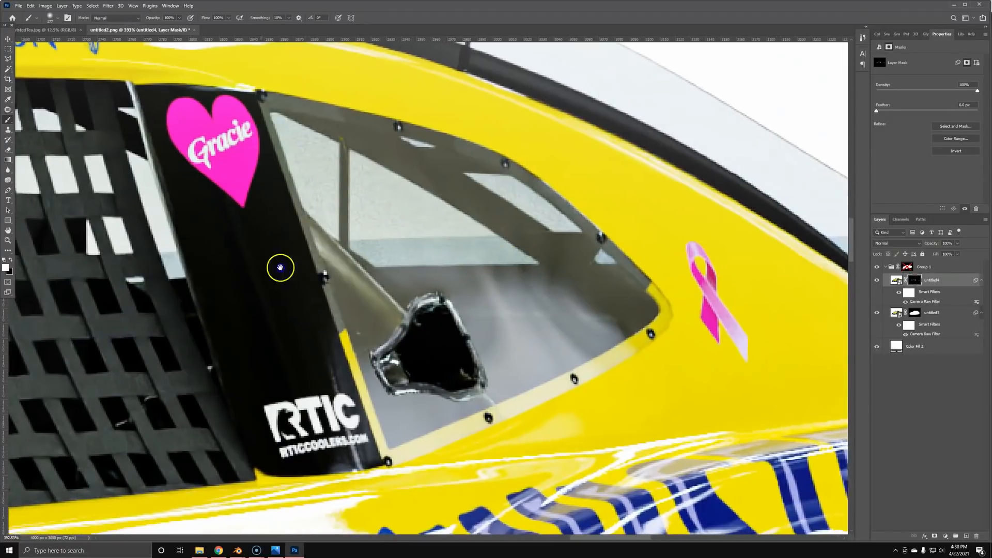
drag(280, 268, 486, 257)
drag(191, 140, 561, 315)
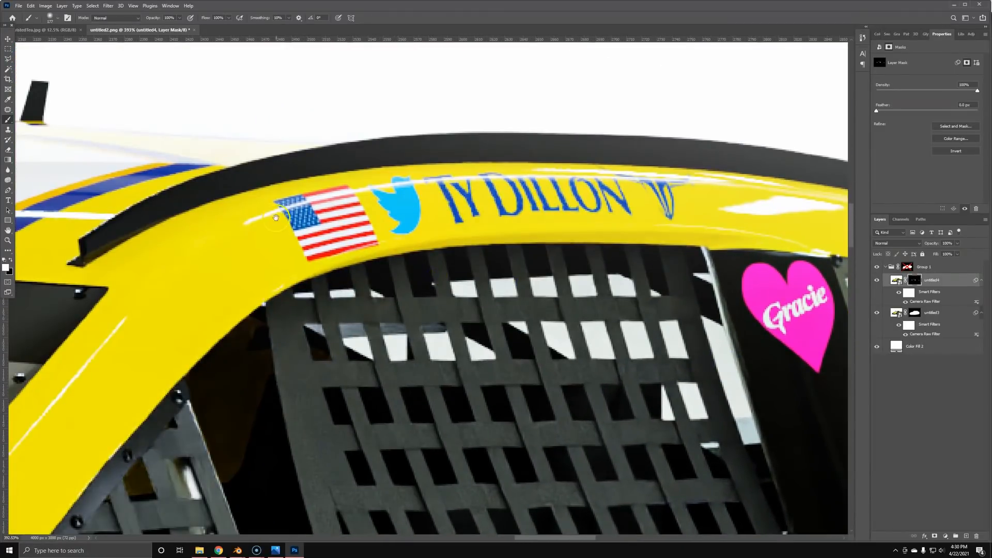
Step: Reduce the brush size and paint white on the untitled4 mask over the longhorn logo beside the driver's name above the window
alt+right_drag(713, 171, 691, 173)
drag(646, 195, 638, 212)
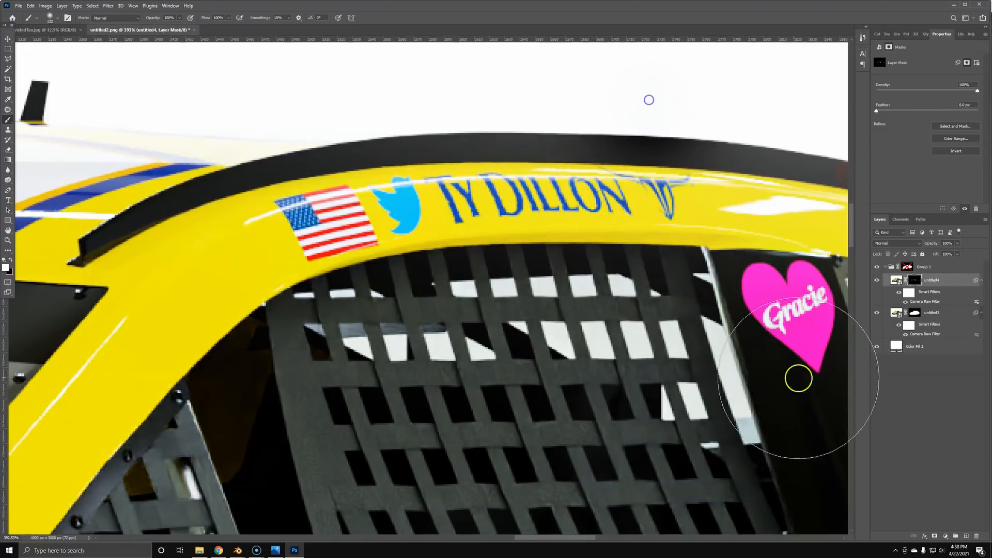
drag(636, 265, 599, 252)
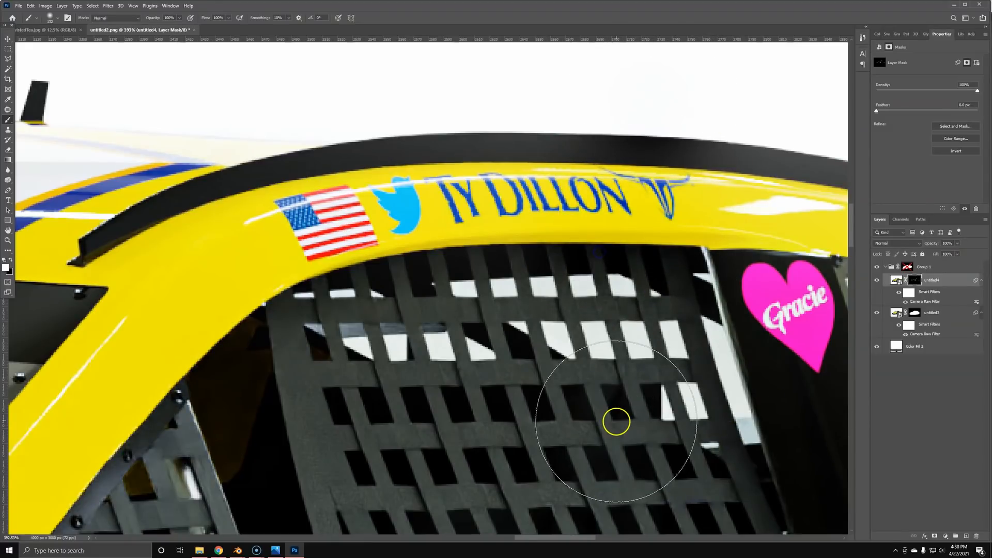
Step: Clear the leftover reflection across the 3M decal on the front fender using the untitled4 mask
drag(222, 315, 456, 306)
drag(103, 432, 498, 292)
drag(391, 455, 492, 89)
drag(355, 264, 122, 188)
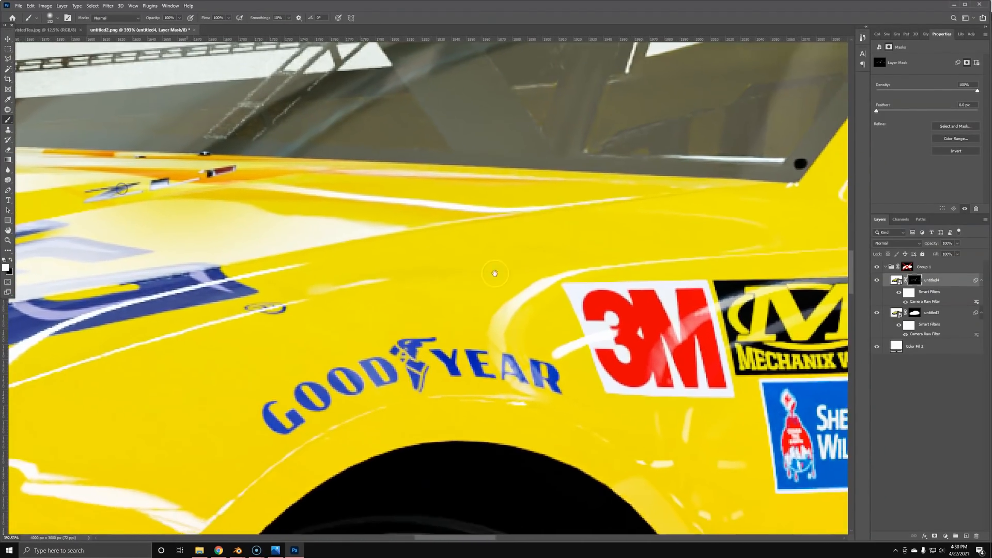
drag(495, 273, 439, 224)
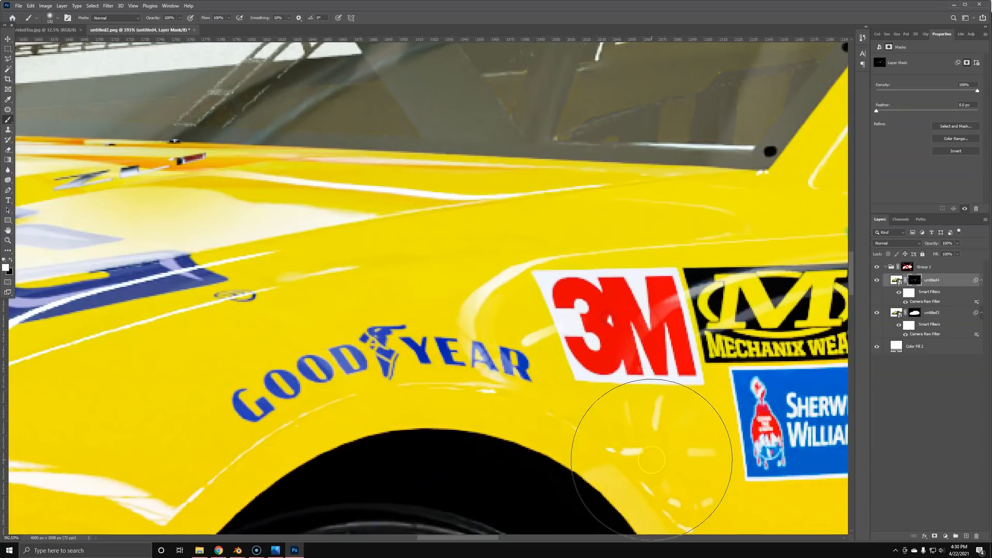
drag(200, 310, 487, 248)
drag(75, 226, 465, 234)
Step: Compare the full car with the untitled4 layer hidden and shown
key(z)
drag(468, 199, 389, 254)
click(877, 280)
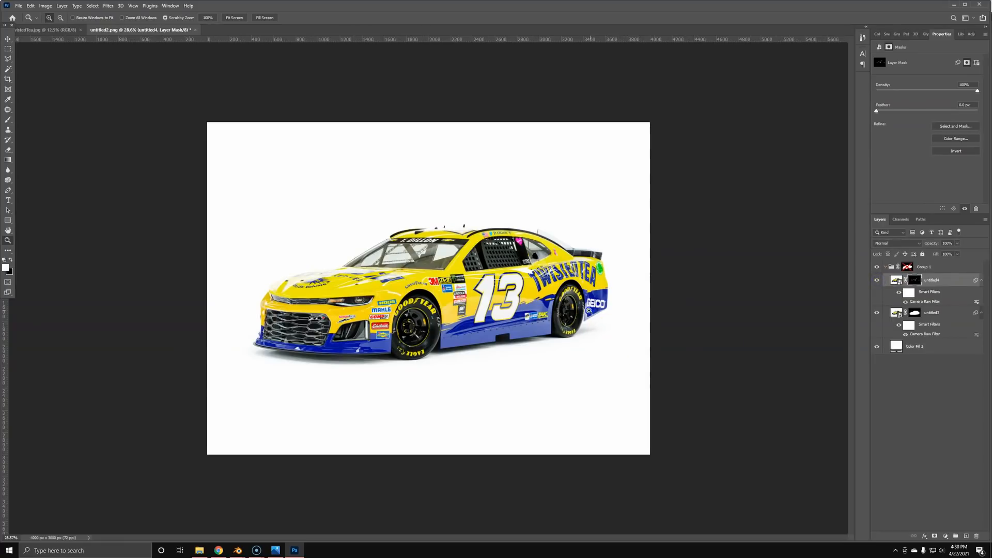
drag(589, 310, 621, 299)
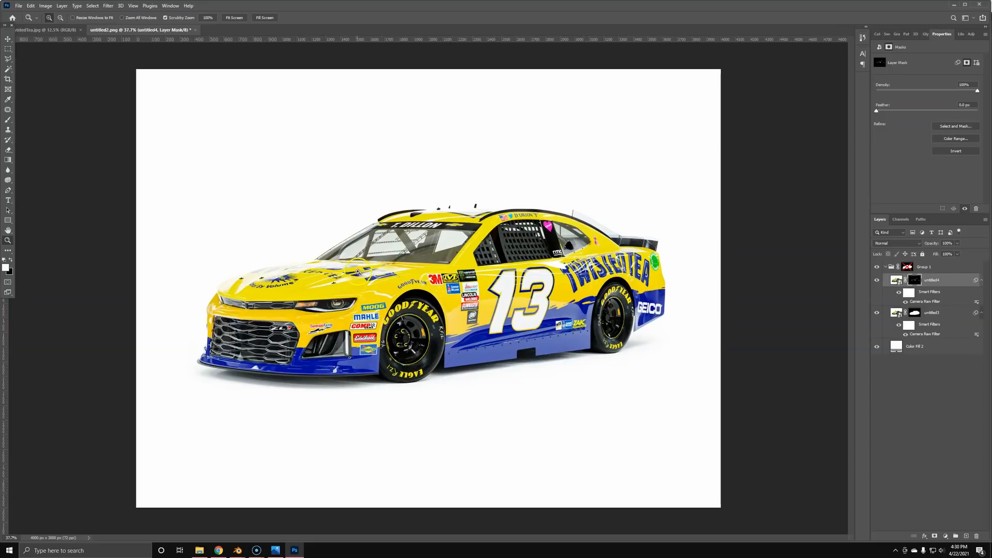
Step: Enlarge the brush and paint white on the untitled4 mask over the hood's large TEA lettering near the windshield
drag(356, 274, 395, 269)
key(b)
mouse_move(370, 268)
alt+right_down()
mouse_move(440, 268)
mouse_move(428, 266)
alt+right_up()
drag(428, 266, 398, 260)
mouse_move(455, 276)
mouse_down()
mouse_move(355, 274)
mouse_move(300, 195)
mouse_up()
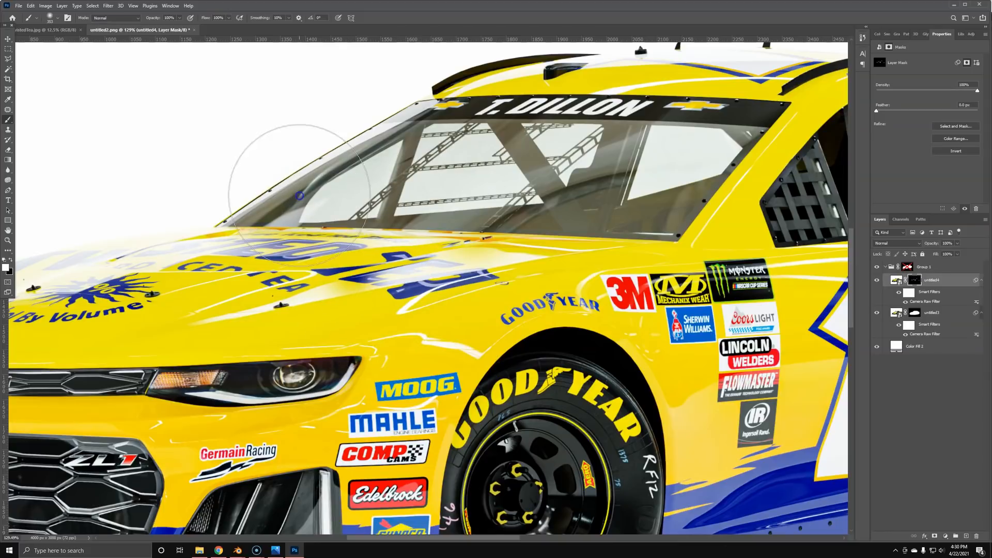
alt+right_drag(376, 199, 403, 199)
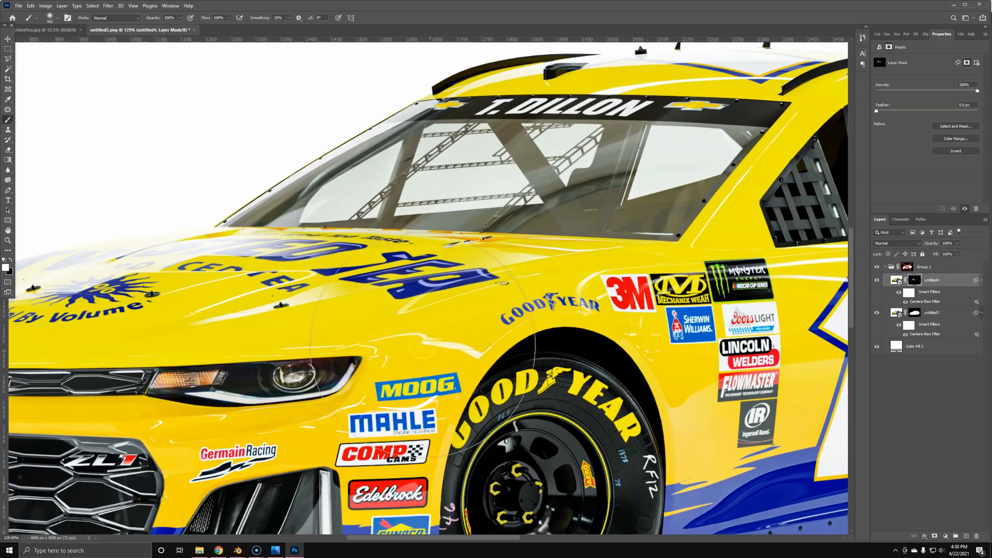
Step: Paint white on the untitled4 mask over the front of the hood to clean up the sun emblem, Volume text and TWISTED lettering
key(z)
drag(497, 253, 472, 283)
drag(259, 279, 293, 280)
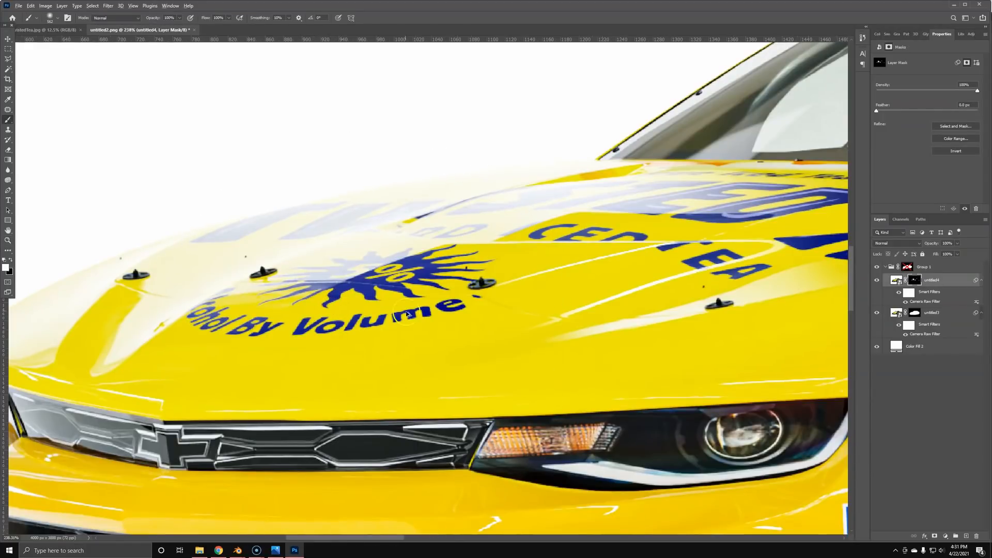
key(b)
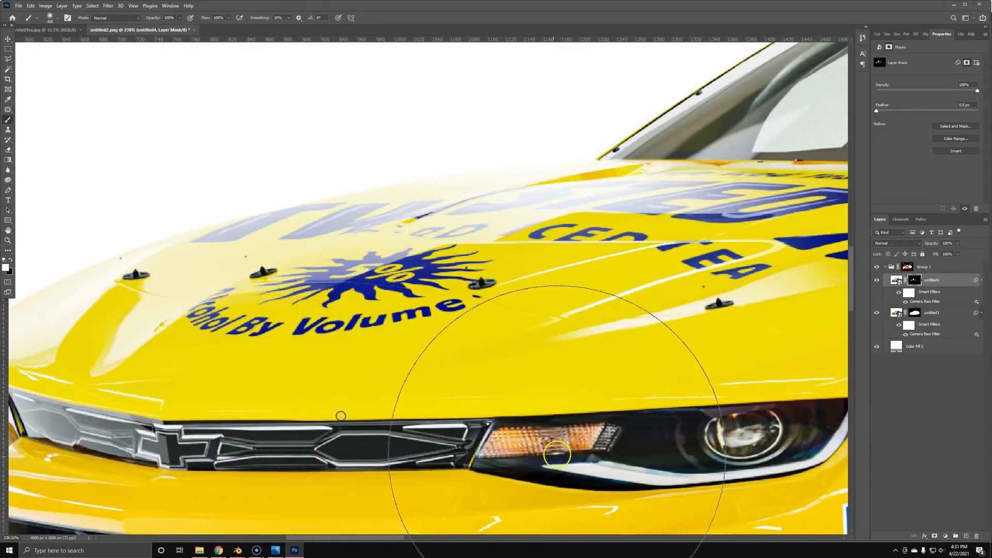
key(z)
drag(483, 333, 424, 353)
drag(414, 314, 417, 314)
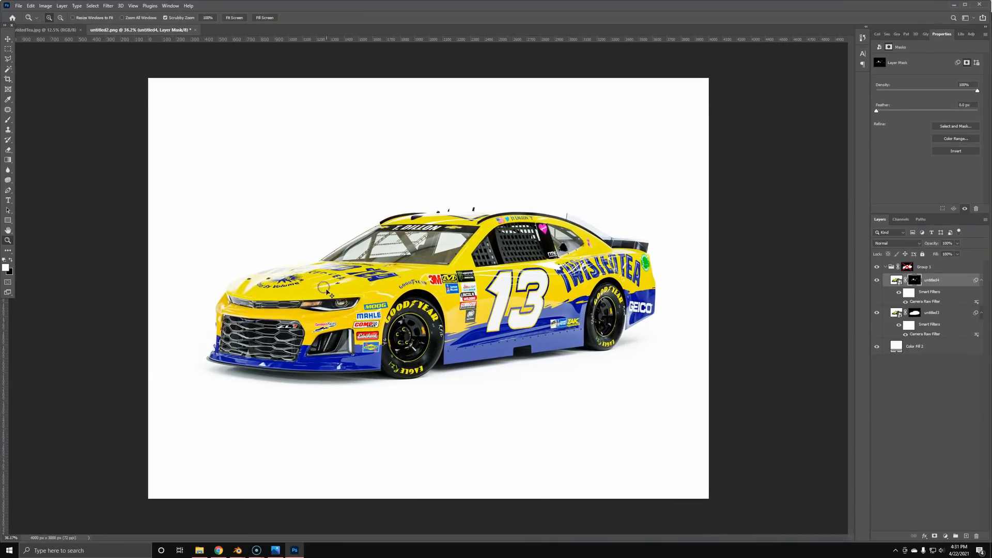
Step: Examine the retouched car up close, checking the hood pins and the reflections around the hood graphics
drag(289, 327, 344, 326)
drag(208, 383, 519, 282)
drag(446, 467, 501, 457)
drag(425, 398, 662, 268)
drag(516, 178, 224, 314)
drag(838, 264, 567, 293)
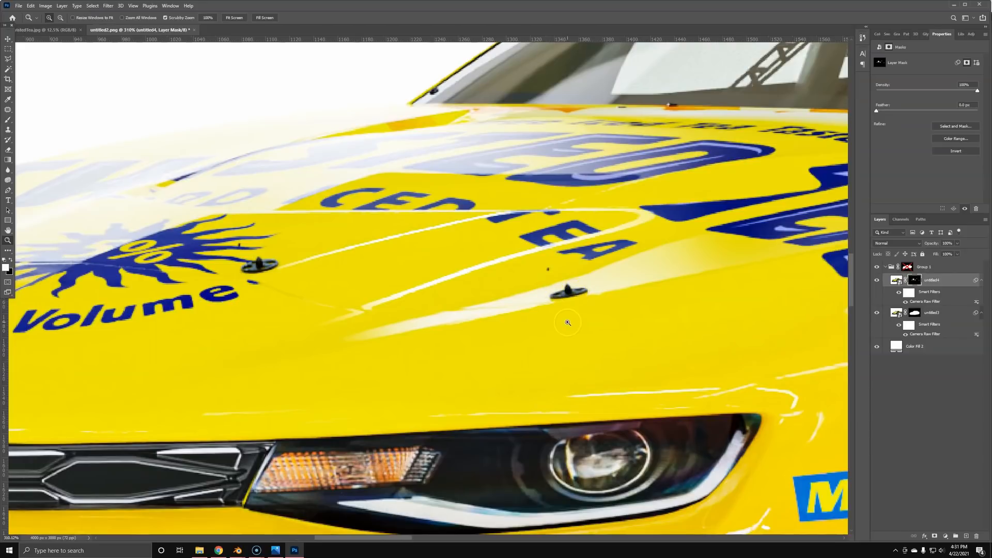
drag(567, 287, 555, 295)
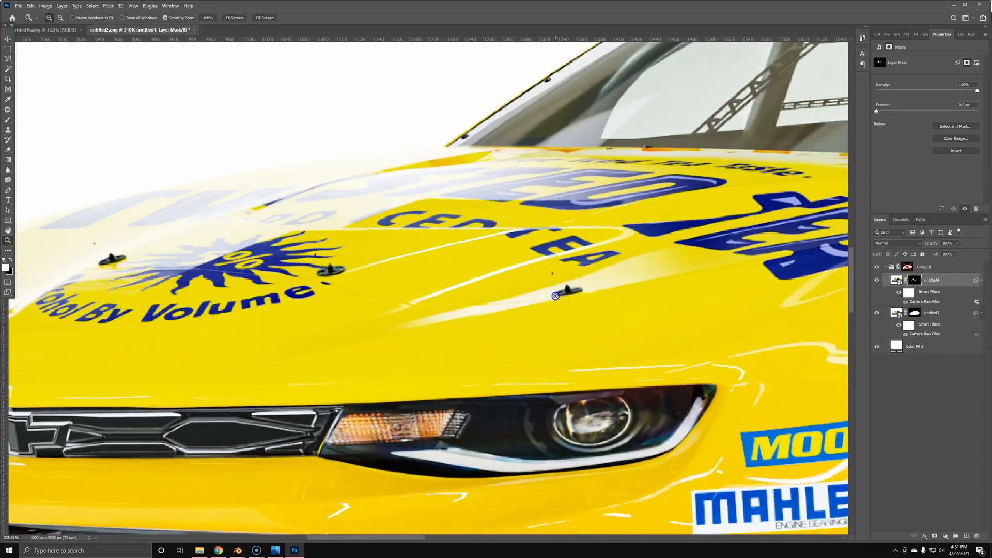
Step: Switch to Blender and inspect the hood pin above the headlight at close range
key(alt+Tab)
key(Tab)
key(Tab)
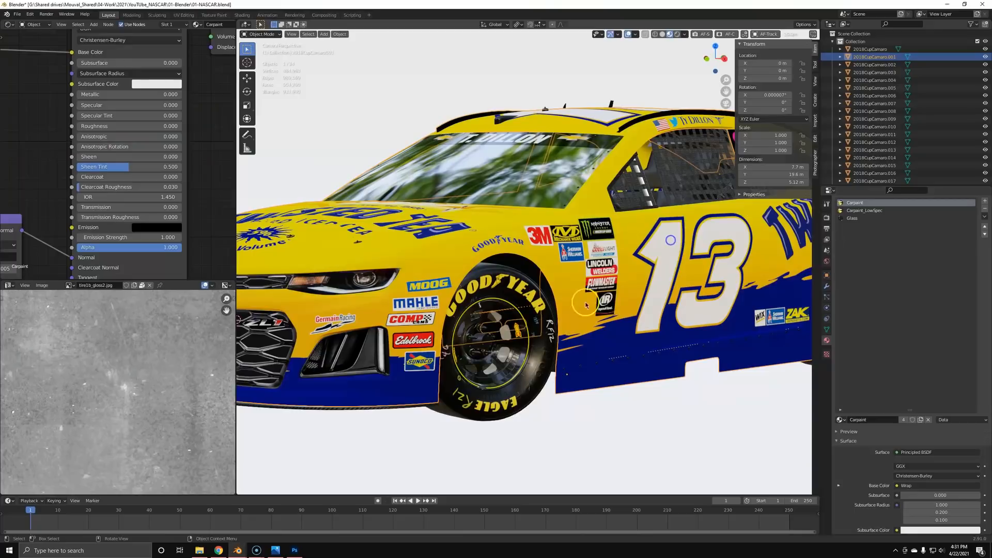
scroll(454, 254, up, 8)
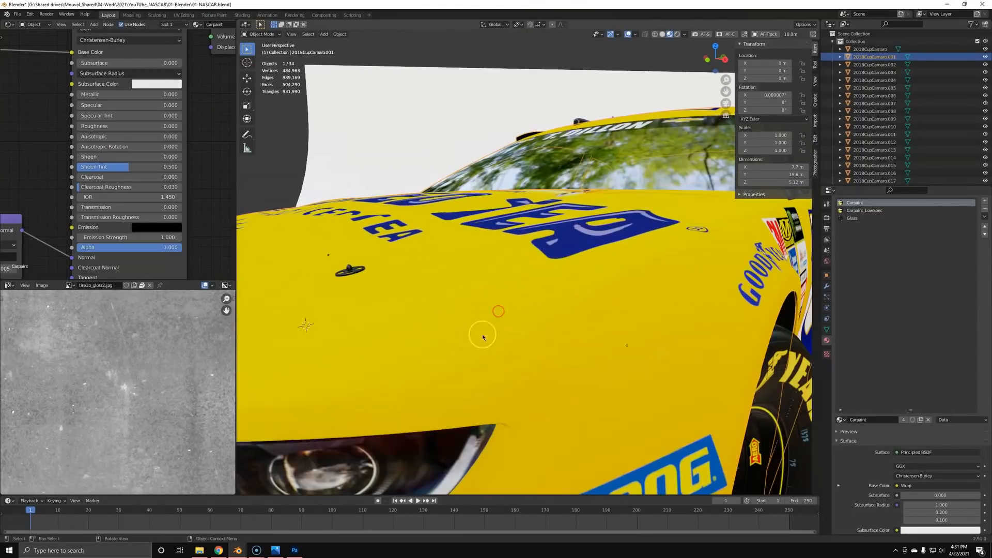
drag(324, 250, 394, 300)
scroll(354, 246, down, 3)
shift+middle_drag(395, 235, 451, 271)
key(shift+b)
drag(458, 258, 482, 284)
scroll(481, 321, down, 6)
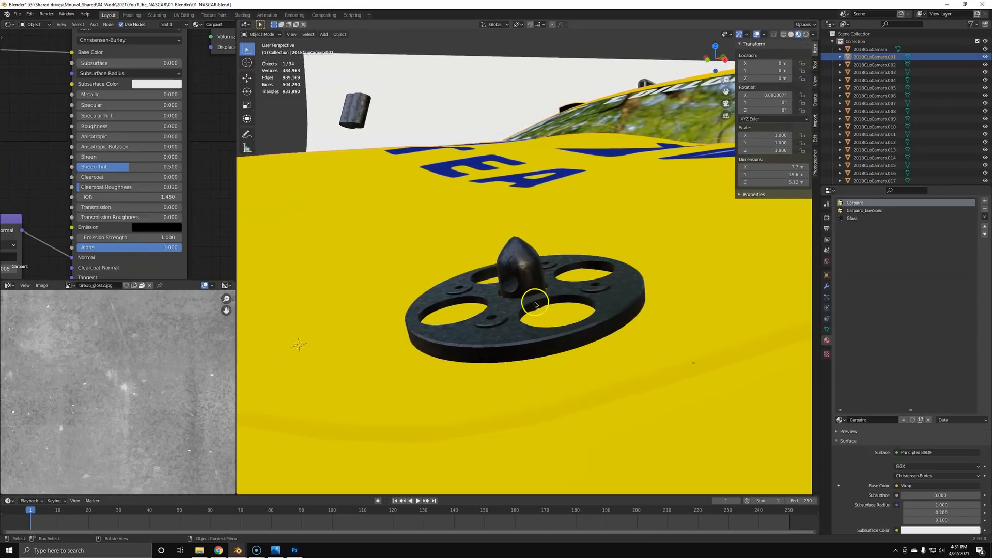
Step: Select the hood pin mesh and the small piece floating above the hood to check how they belong together
click(667, 224)
scroll(666, 223, down, 8)
middle_drag(665, 223, 449, 243)
scroll(455, 245, up, 6)
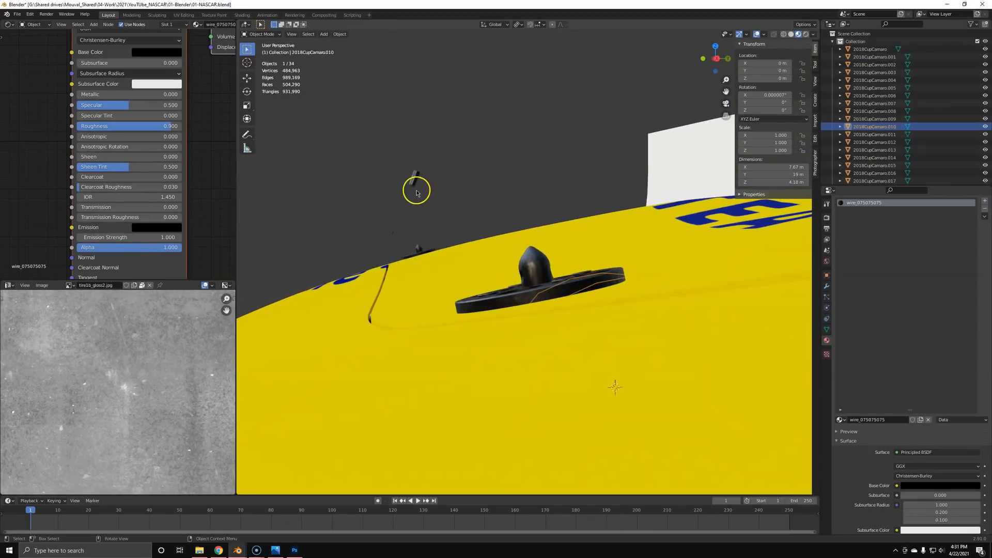
click(417, 193)
Step: Set the Carpaint material's Specular to 0.500 on the car body, deselect it and return to the camera view
click(536, 234)
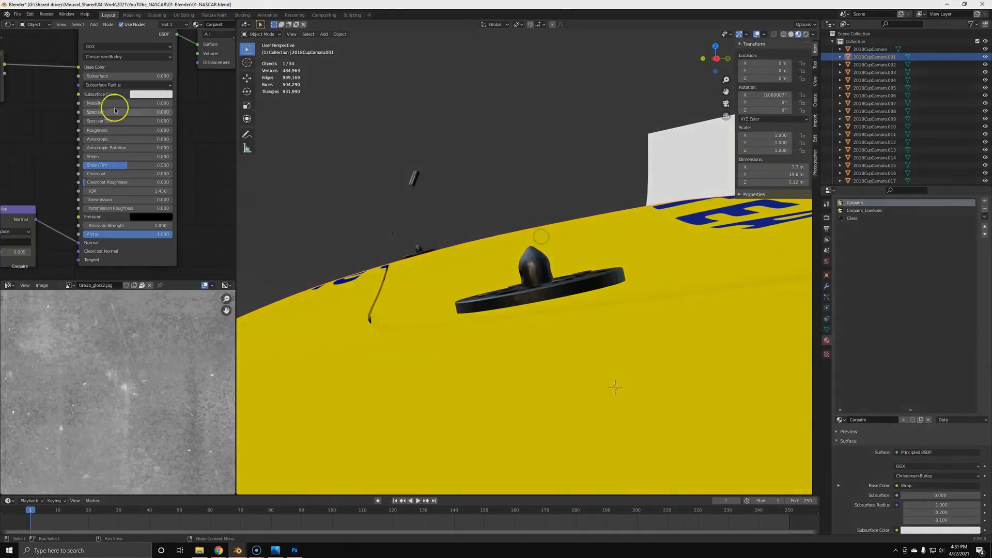
click(54, 143)
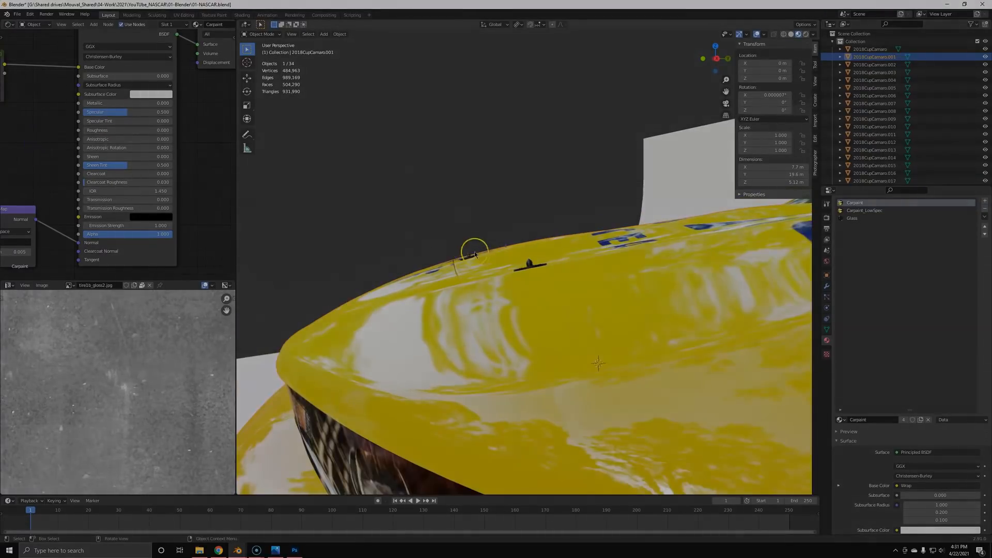
click(445, 221)
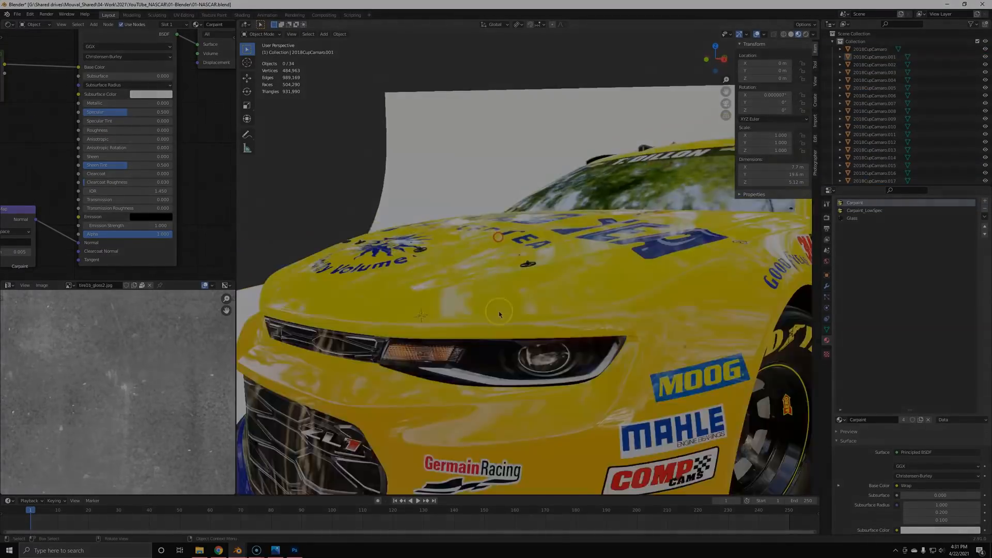
scroll(500, 314, down, 5)
key(KP_0)
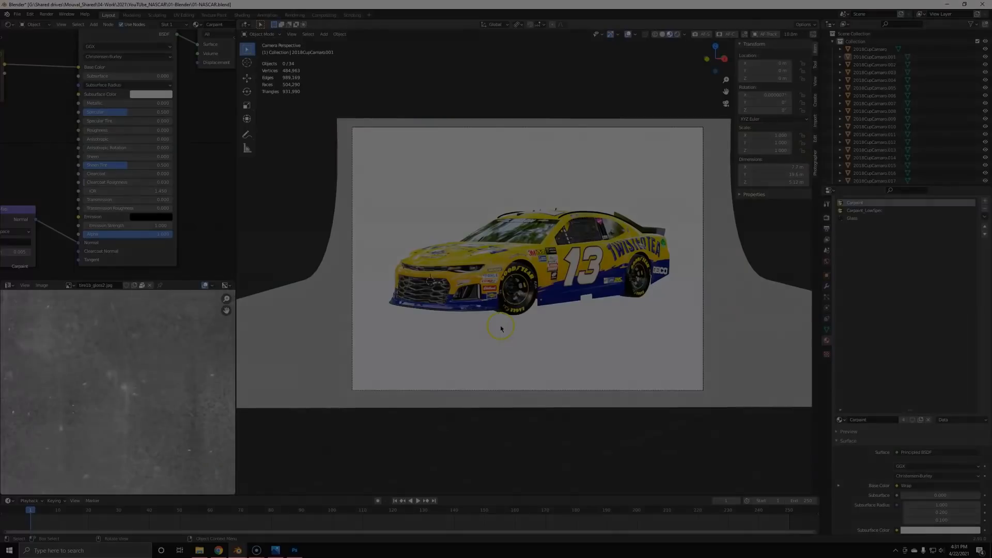